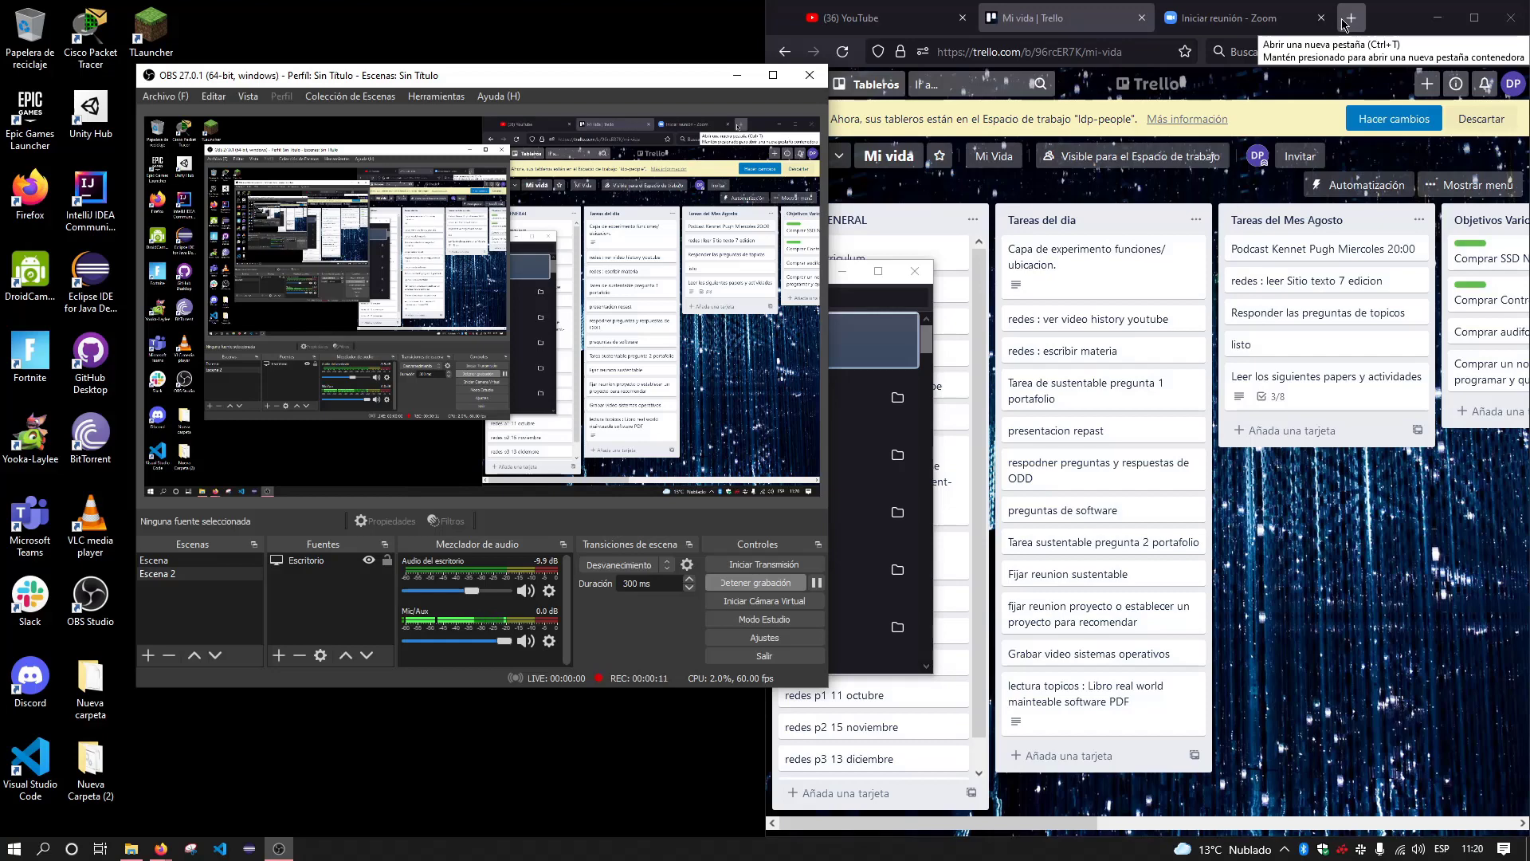
# Search 'Virtualbox', go to virtualbox.org and save the VirtualBox 6.1.26 installer for Windows hosts
pyautogui.click(1344, 21)
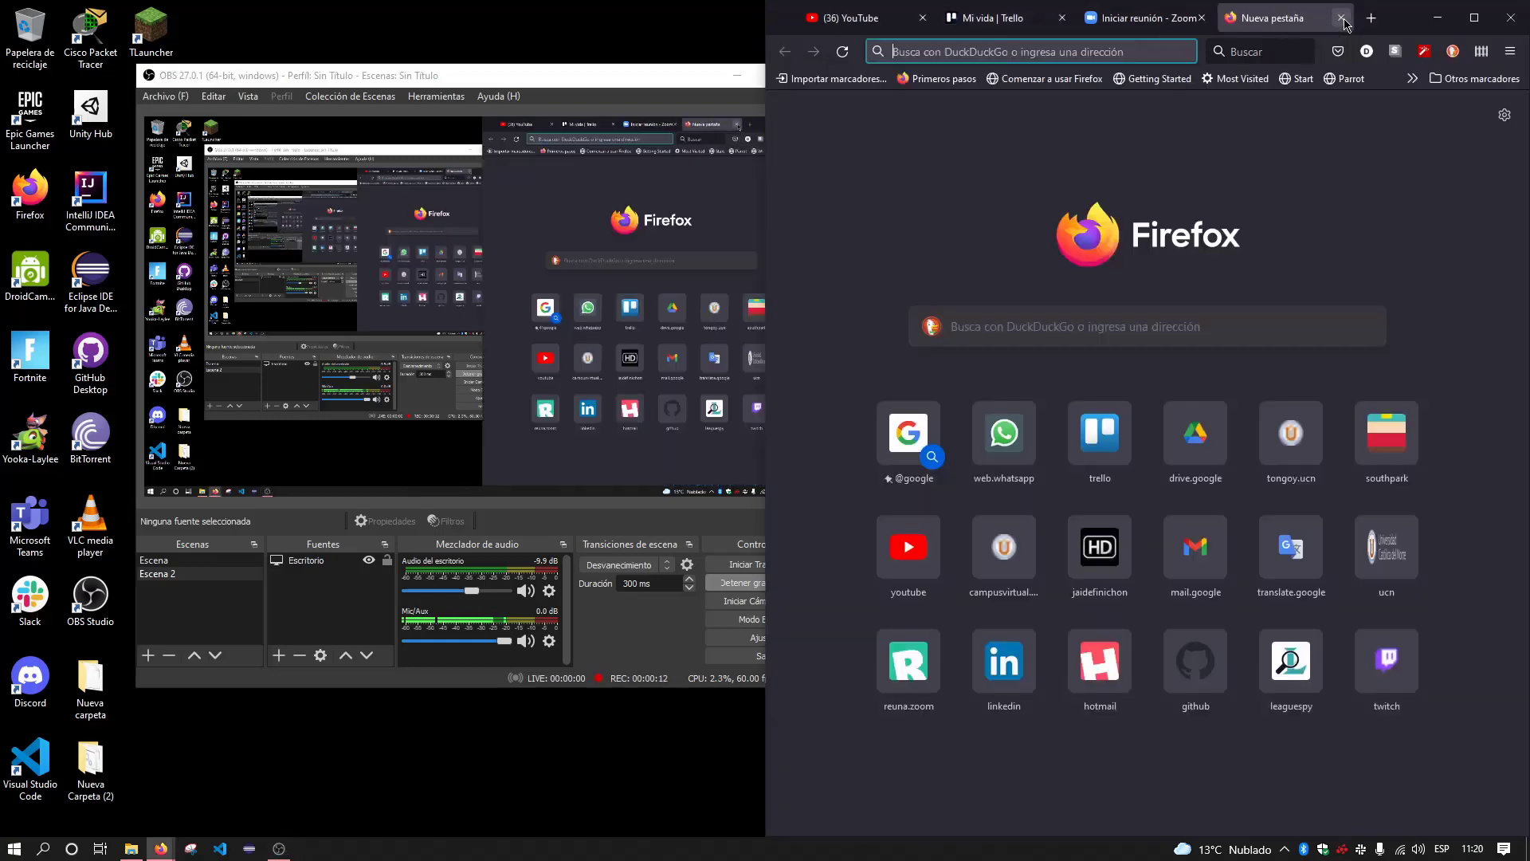
pyautogui.click(1143, 50)
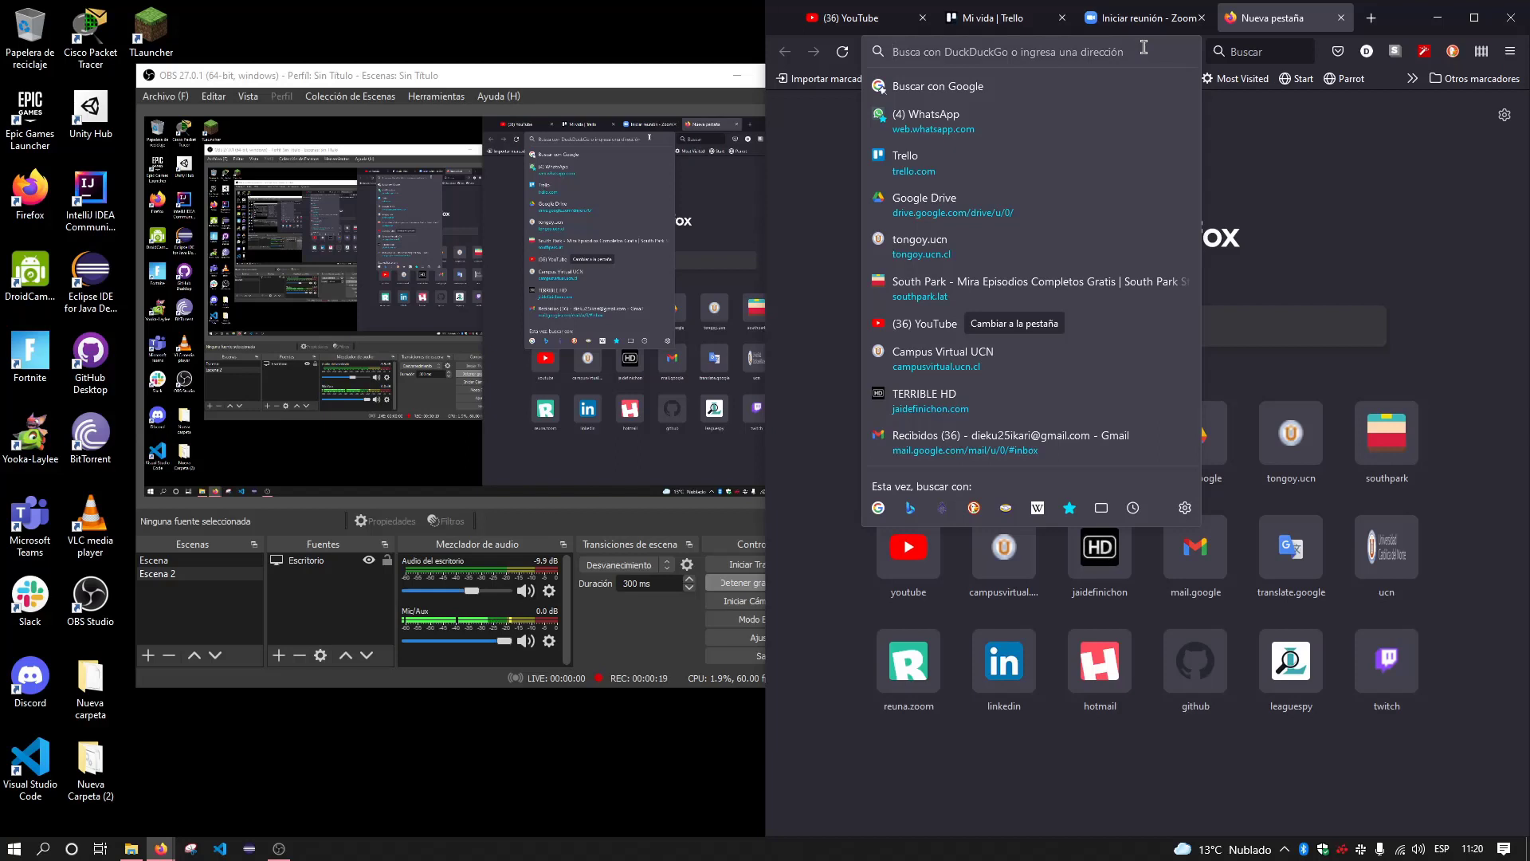
pyautogui.write('Virtualbox')
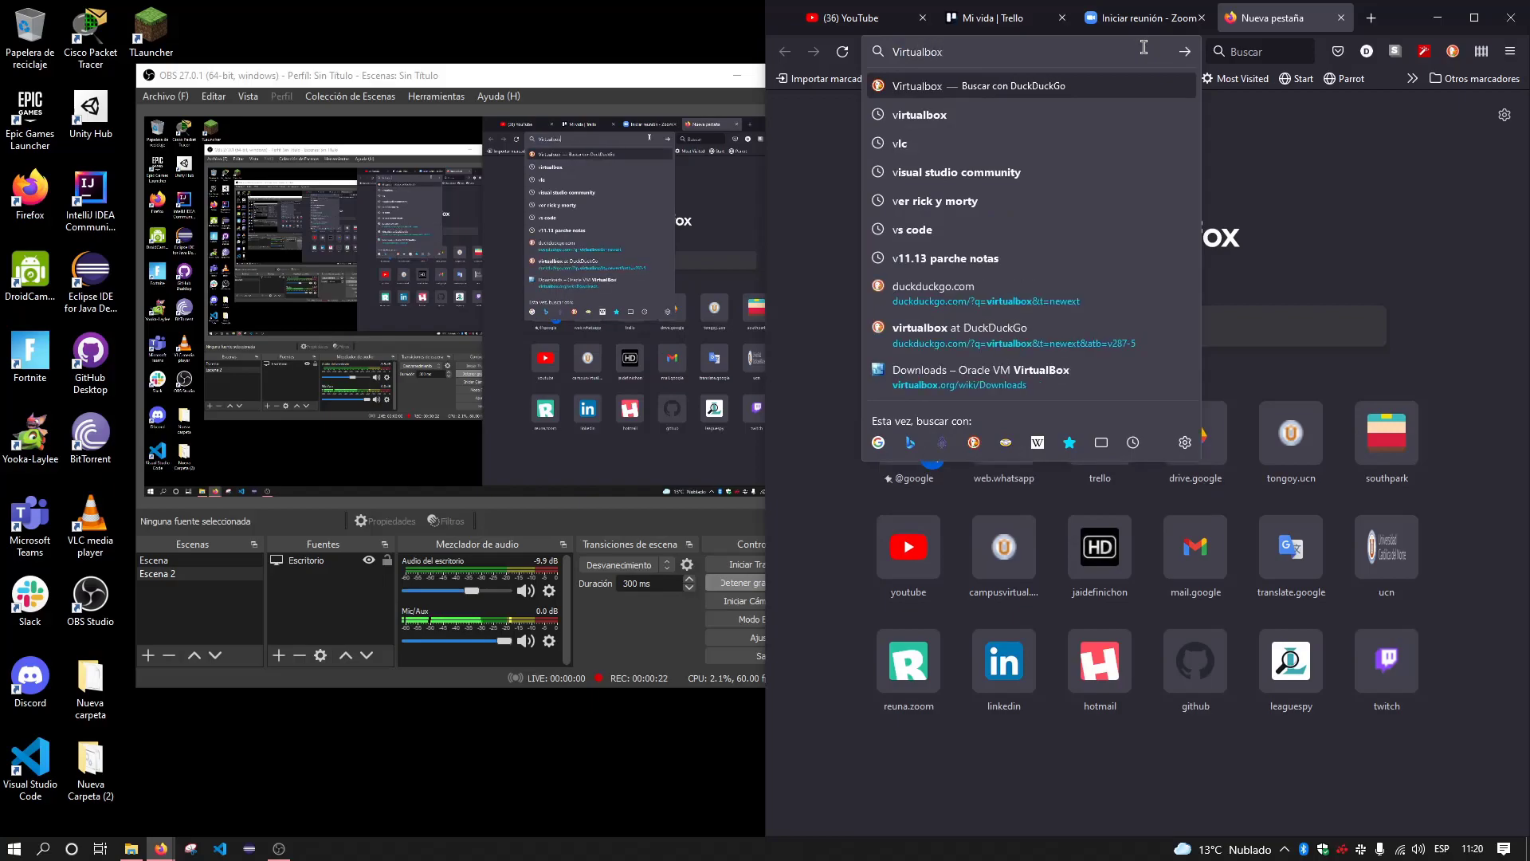
pyautogui.press('Return')
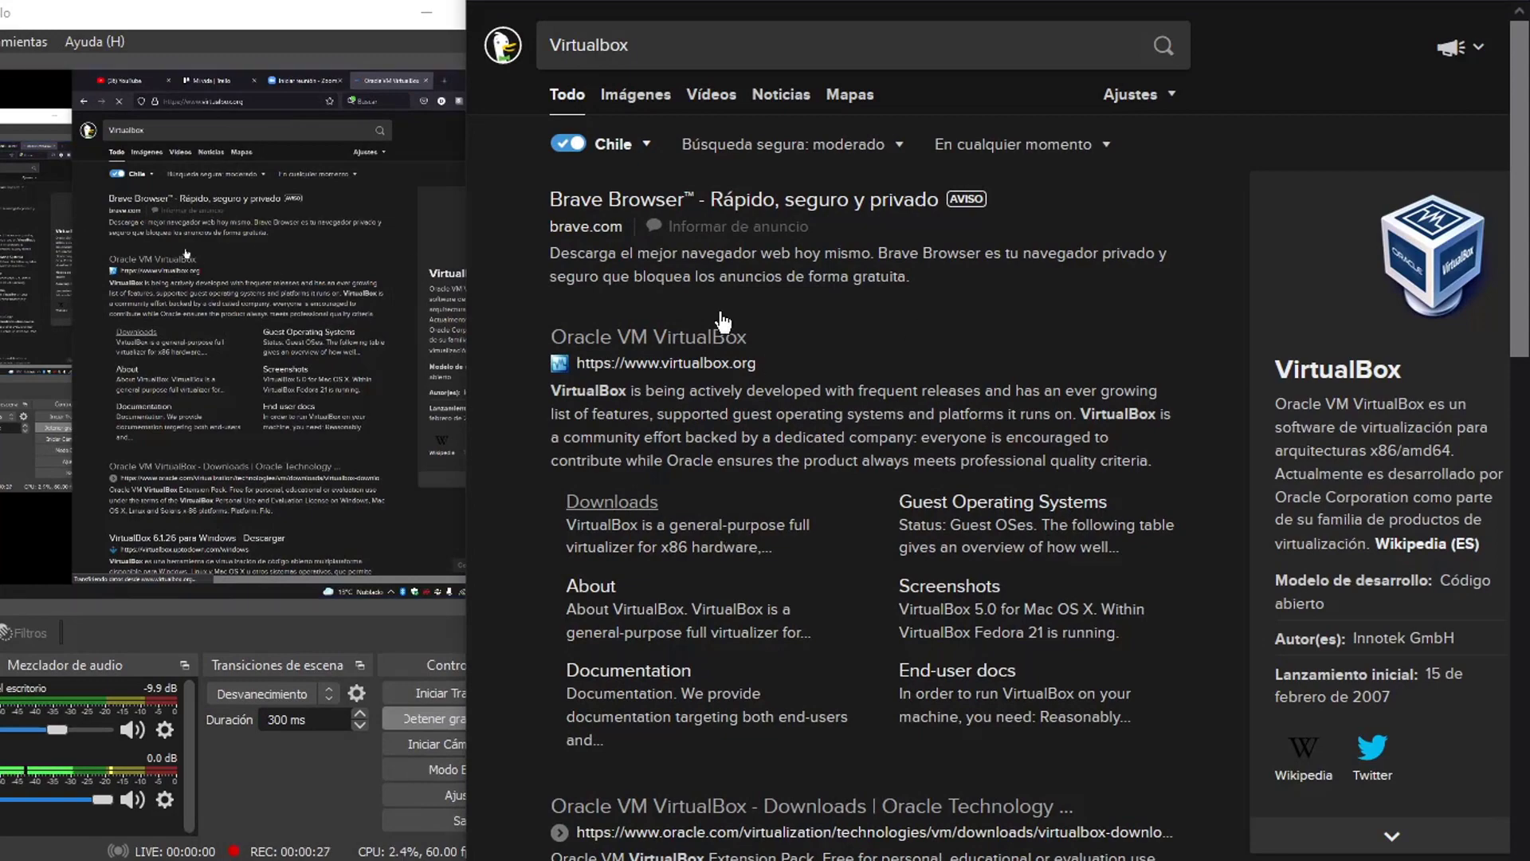
pyautogui.click(580, 363)
pyautogui.click(526, 285)
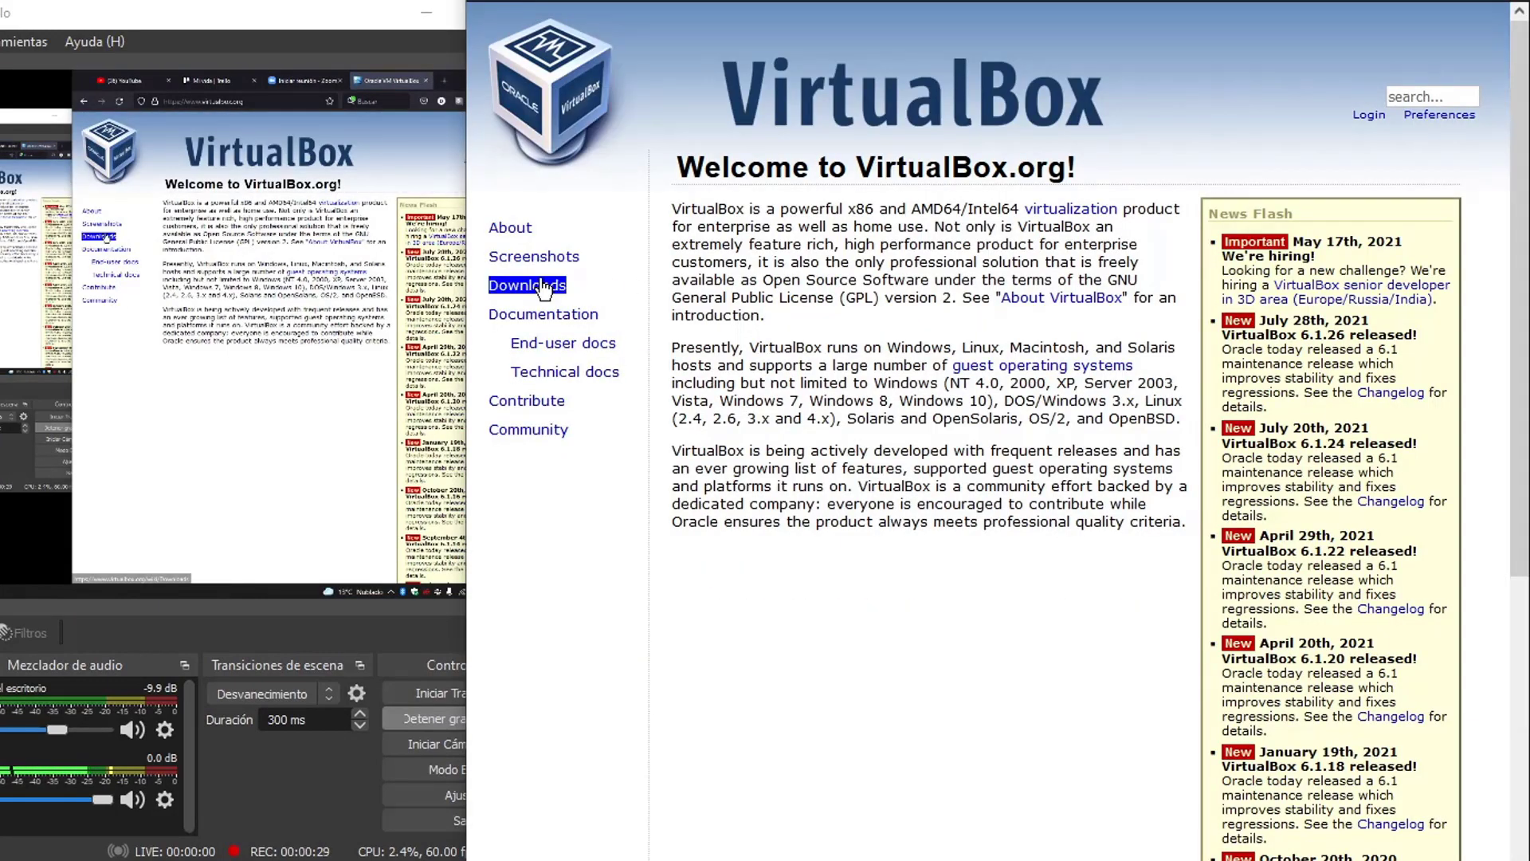
pyautogui.click(789, 495)
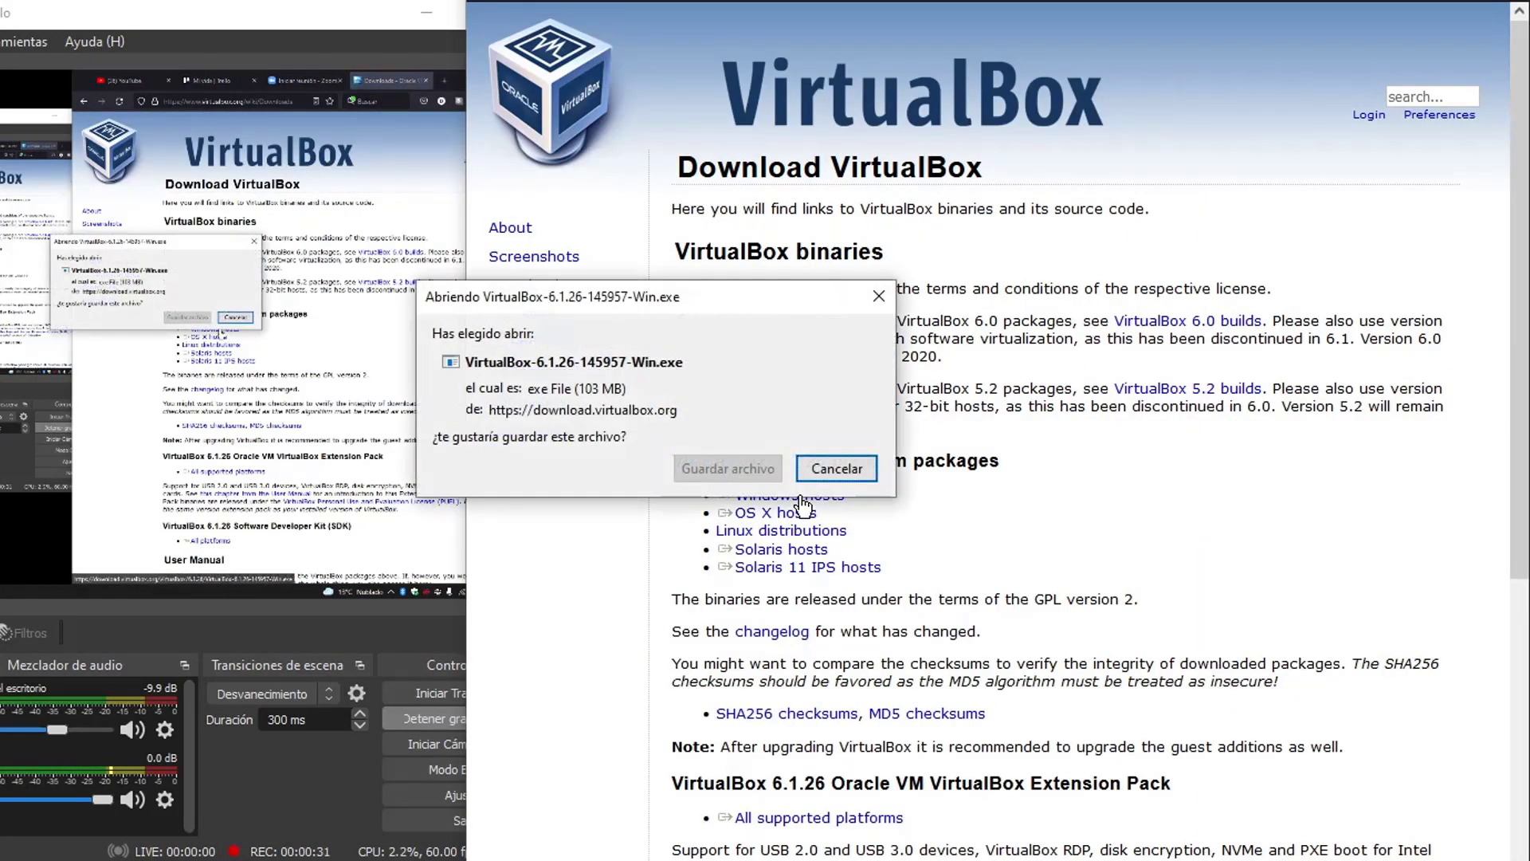
pyautogui.click(728, 468)
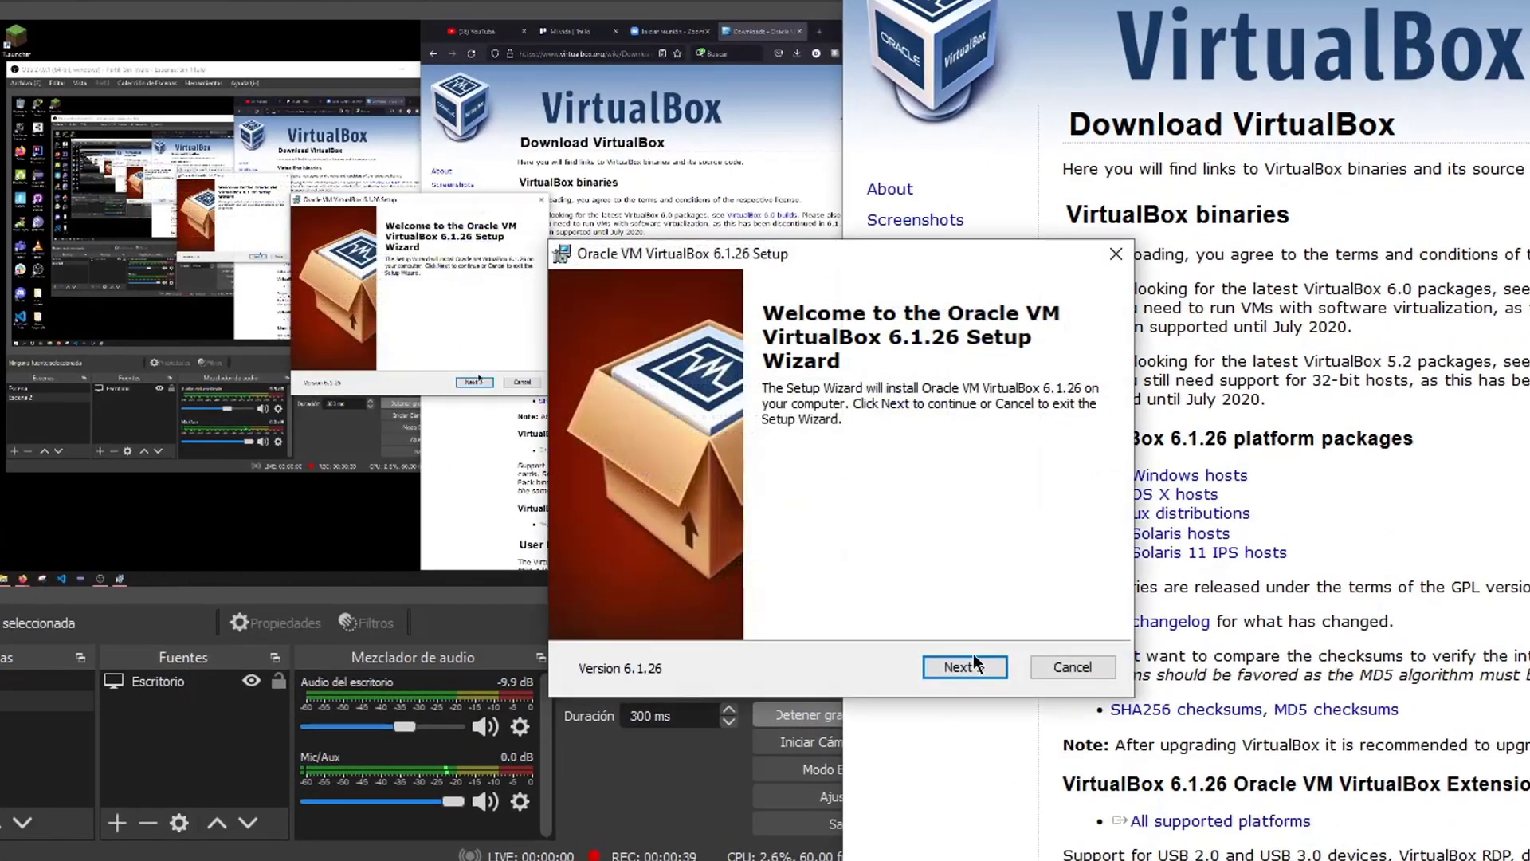
# Keep all default features and shortcut options, accept the network-interfaces warning, and start installation
pyautogui.click(966, 668)
pyautogui.click(968, 672)
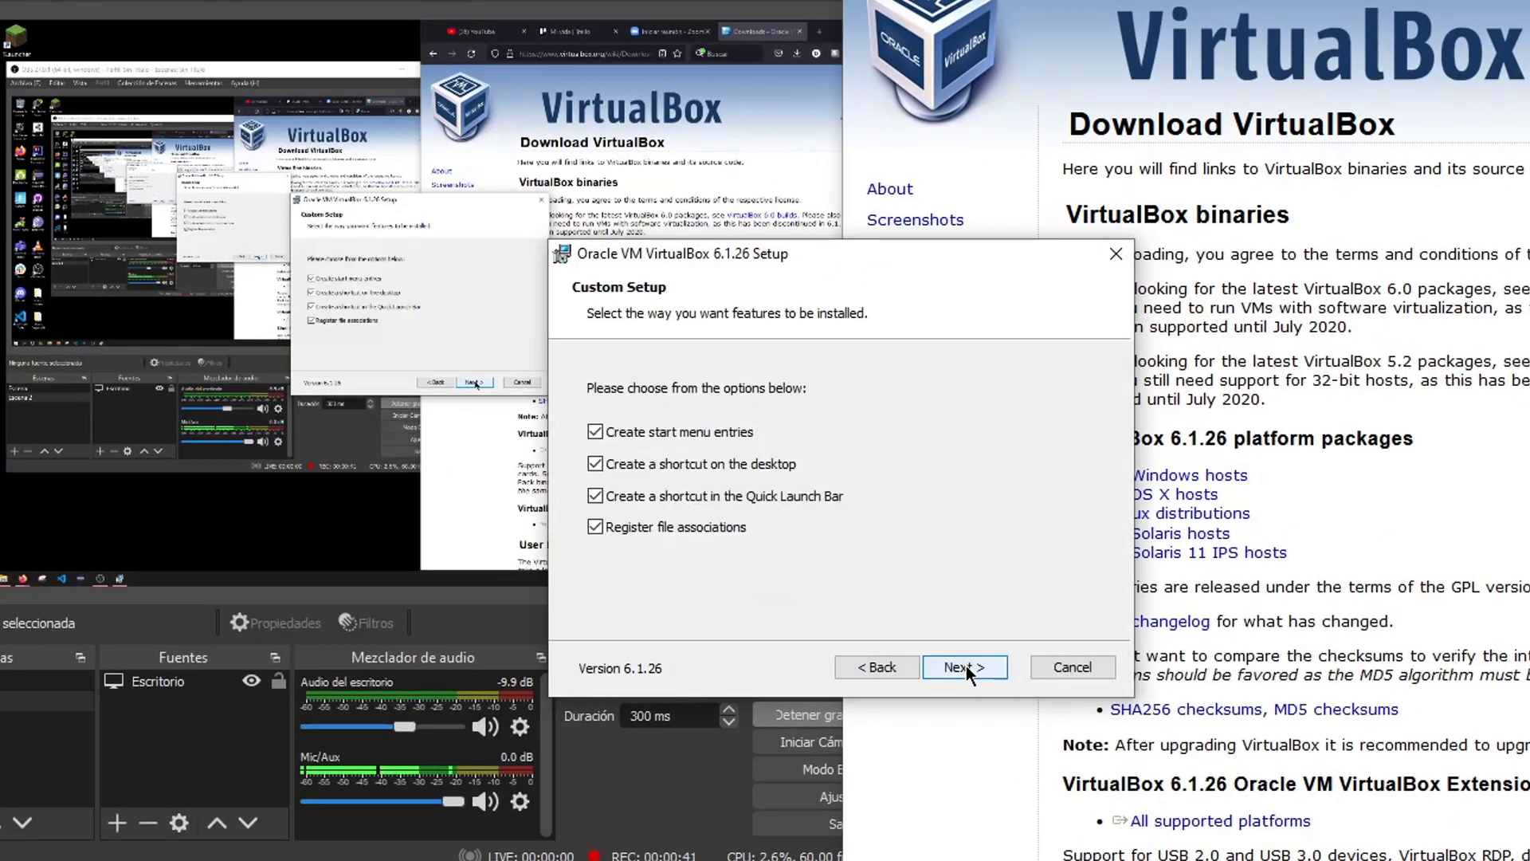
pyautogui.click(880, 668)
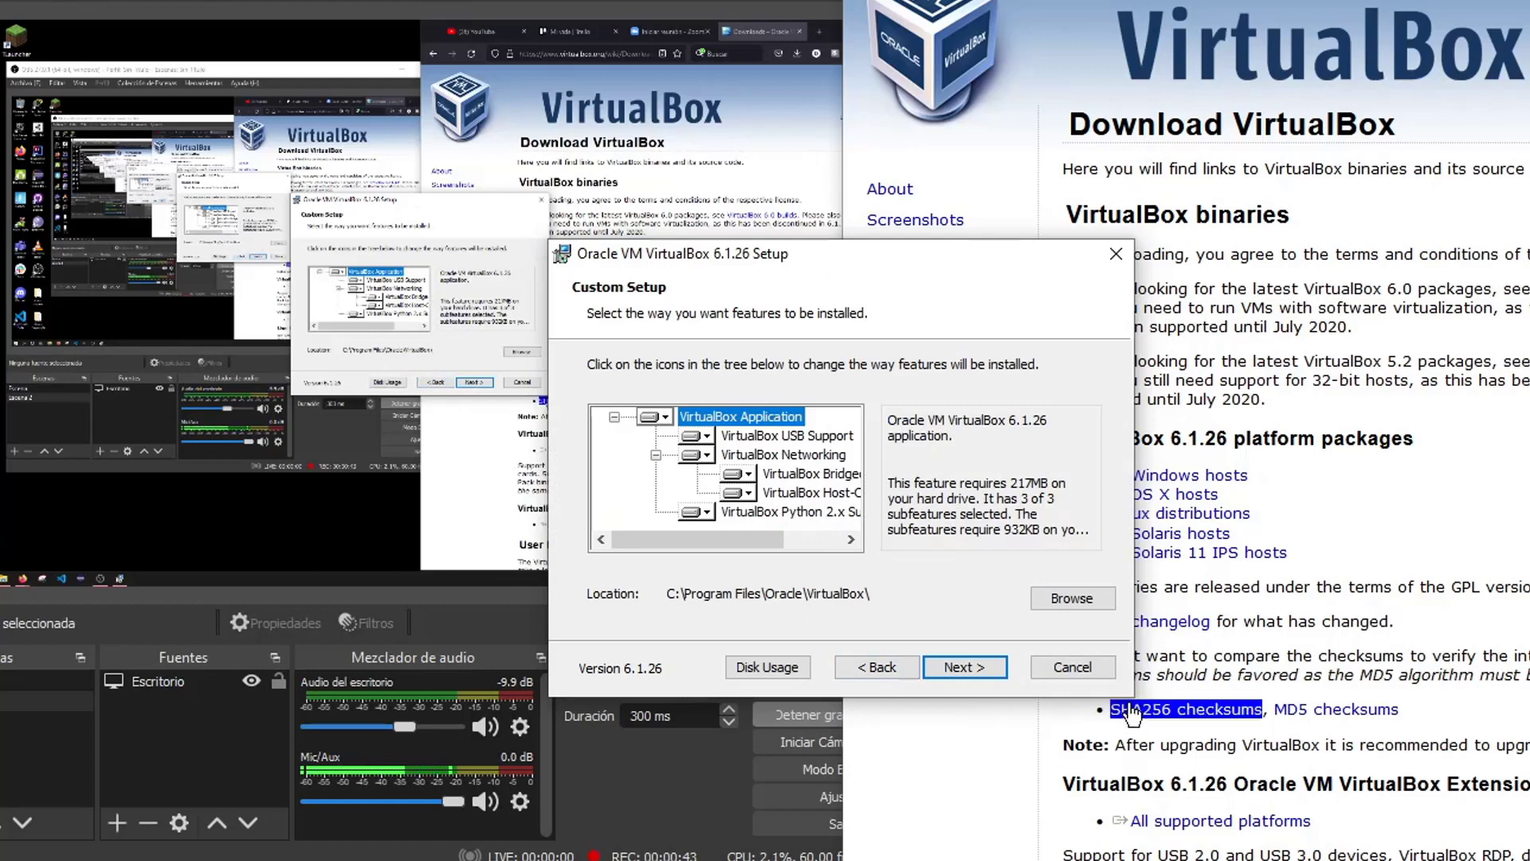
pyautogui.click(961, 666)
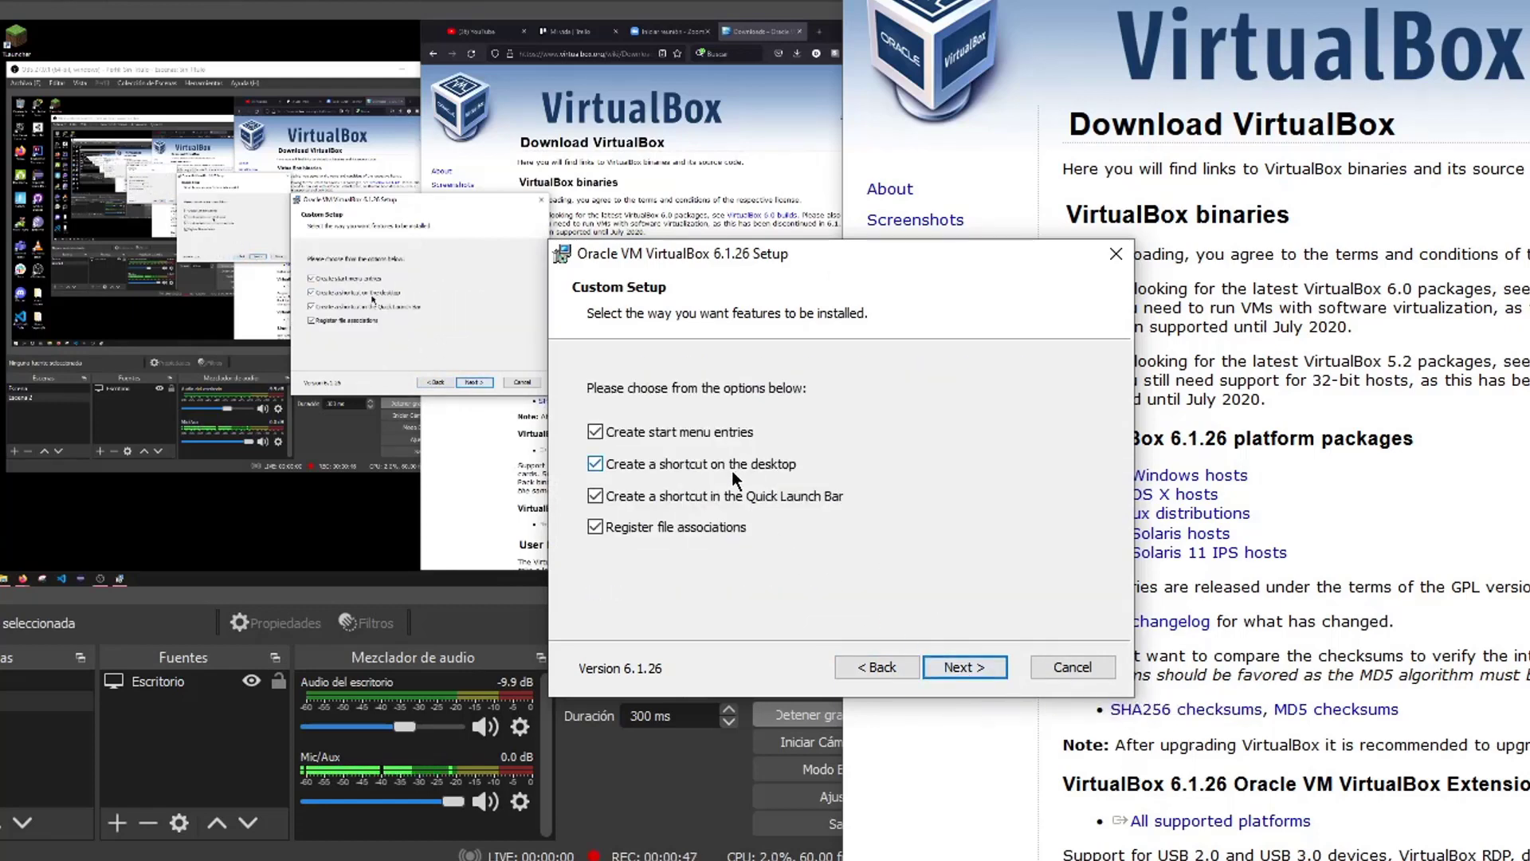
pyautogui.click(960, 666)
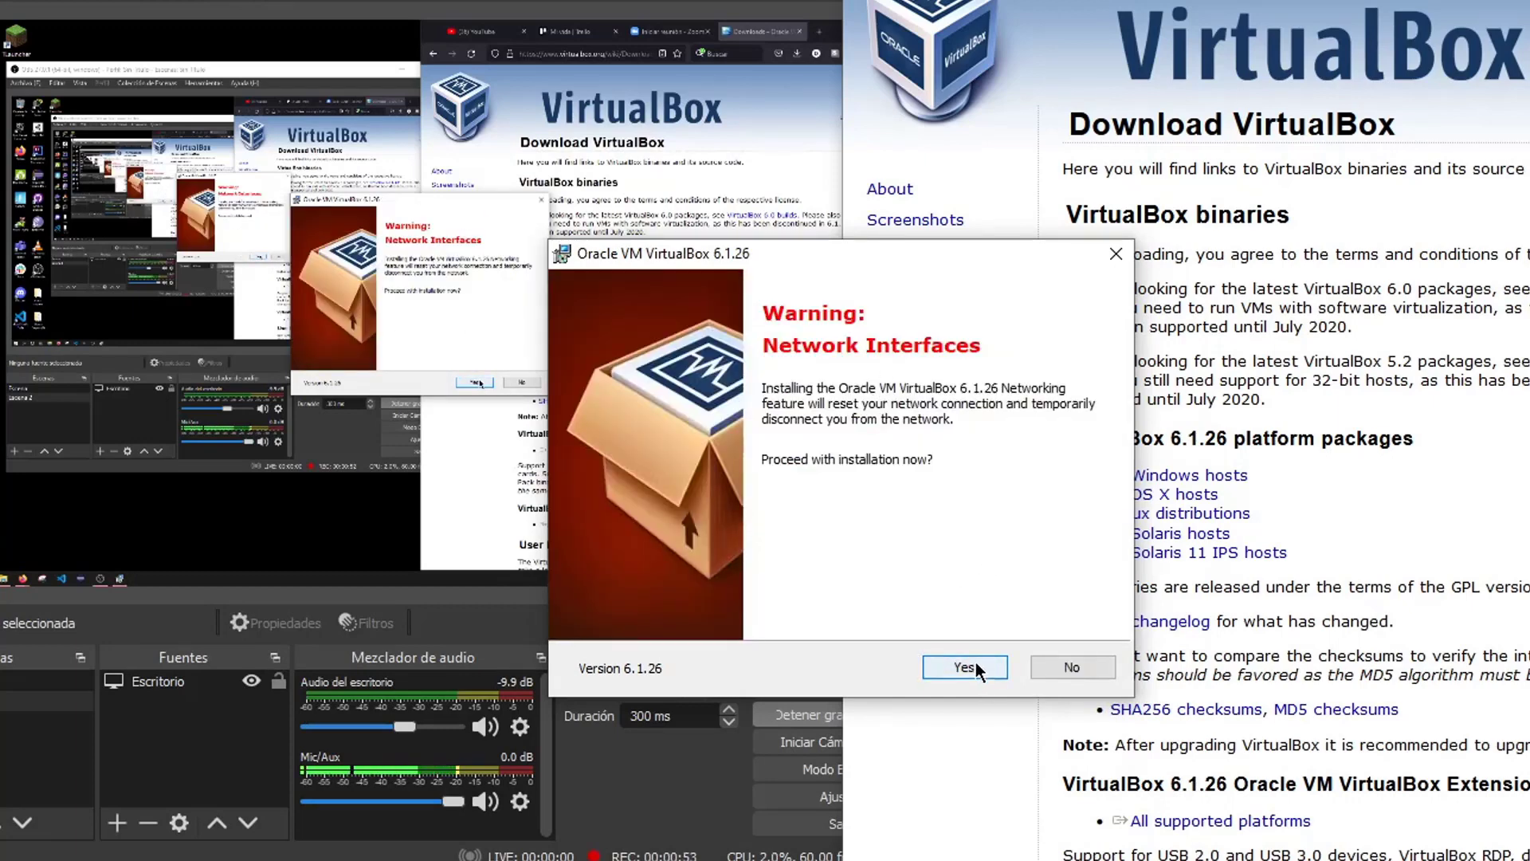
pyautogui.click(975, 666)
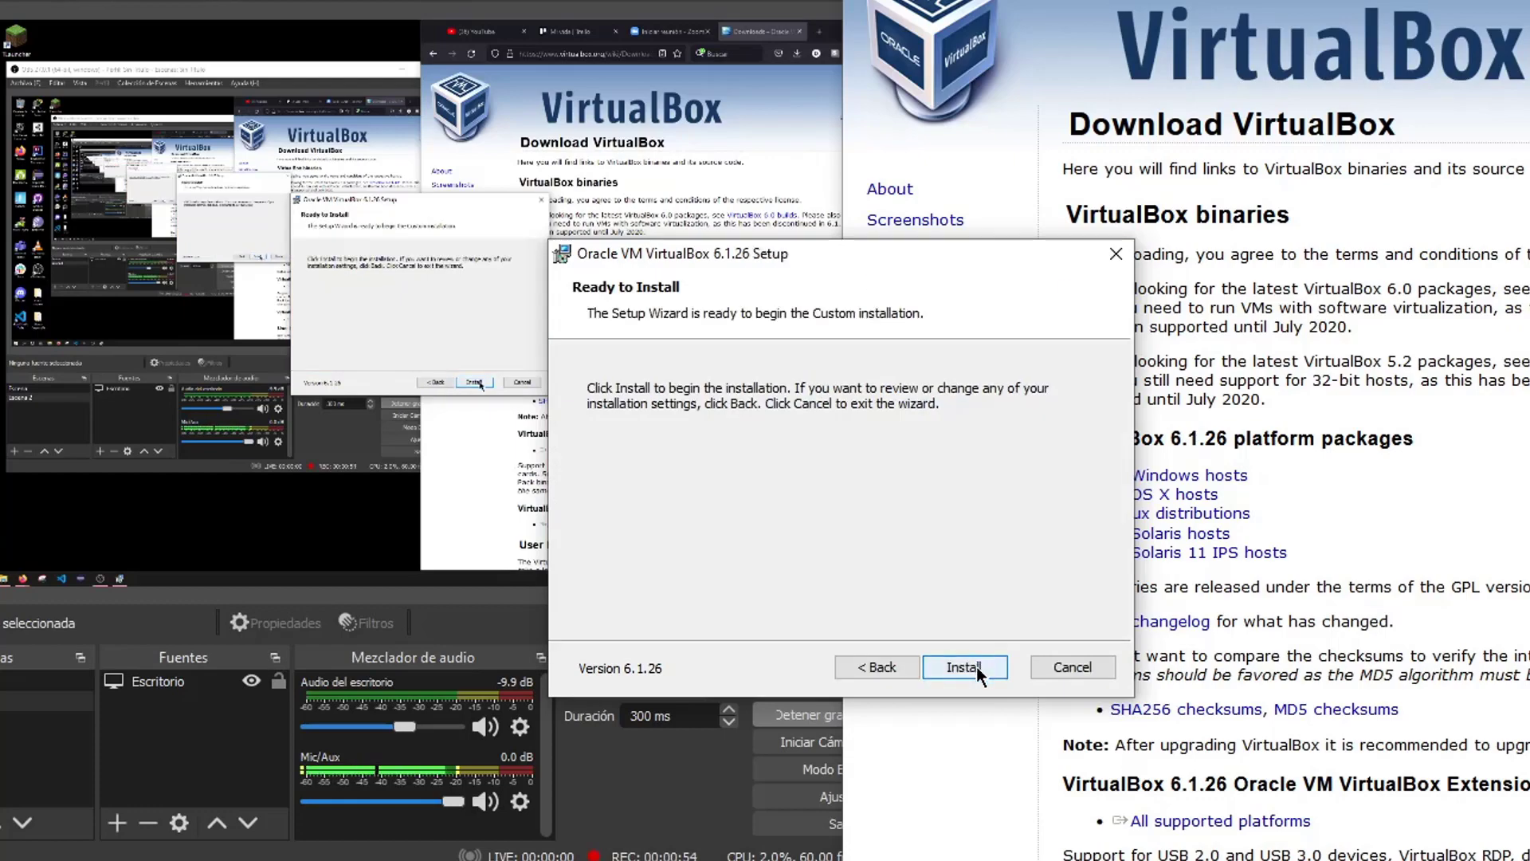
pyautogui.click(977, 668)
pyautogui.moveTo(676, 265); pyautogui.dragTo(612, 261)
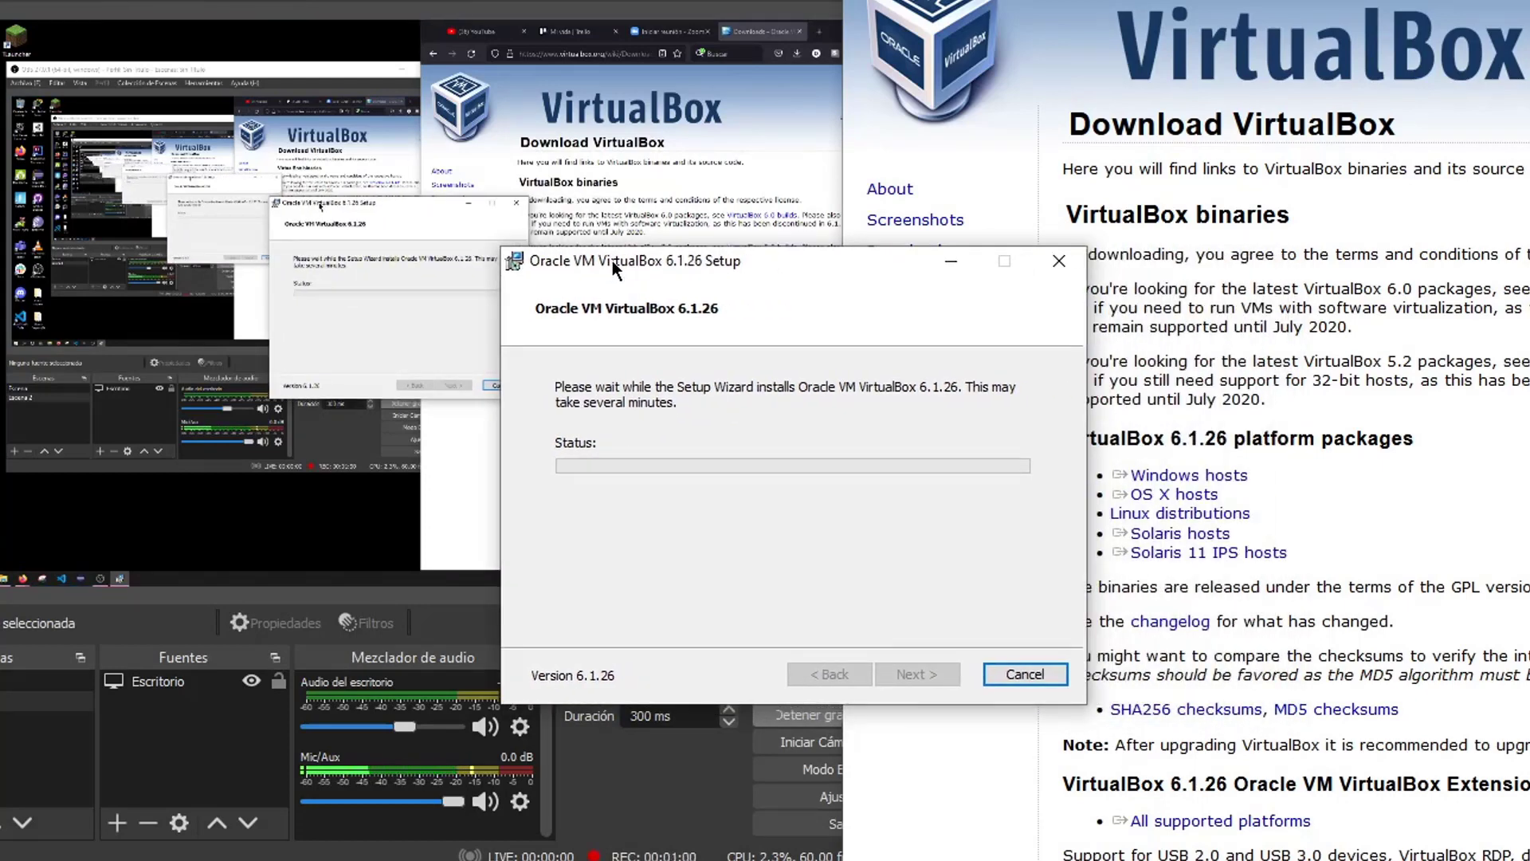
# Approve the Oracle device driver and close the wizard once VirtualBox 6.1.26 finishes installing
pyautogui.click(1305, 476)
pyautogui.moveTo(1305, 475); pyautogui.dragTo(1244, 474)
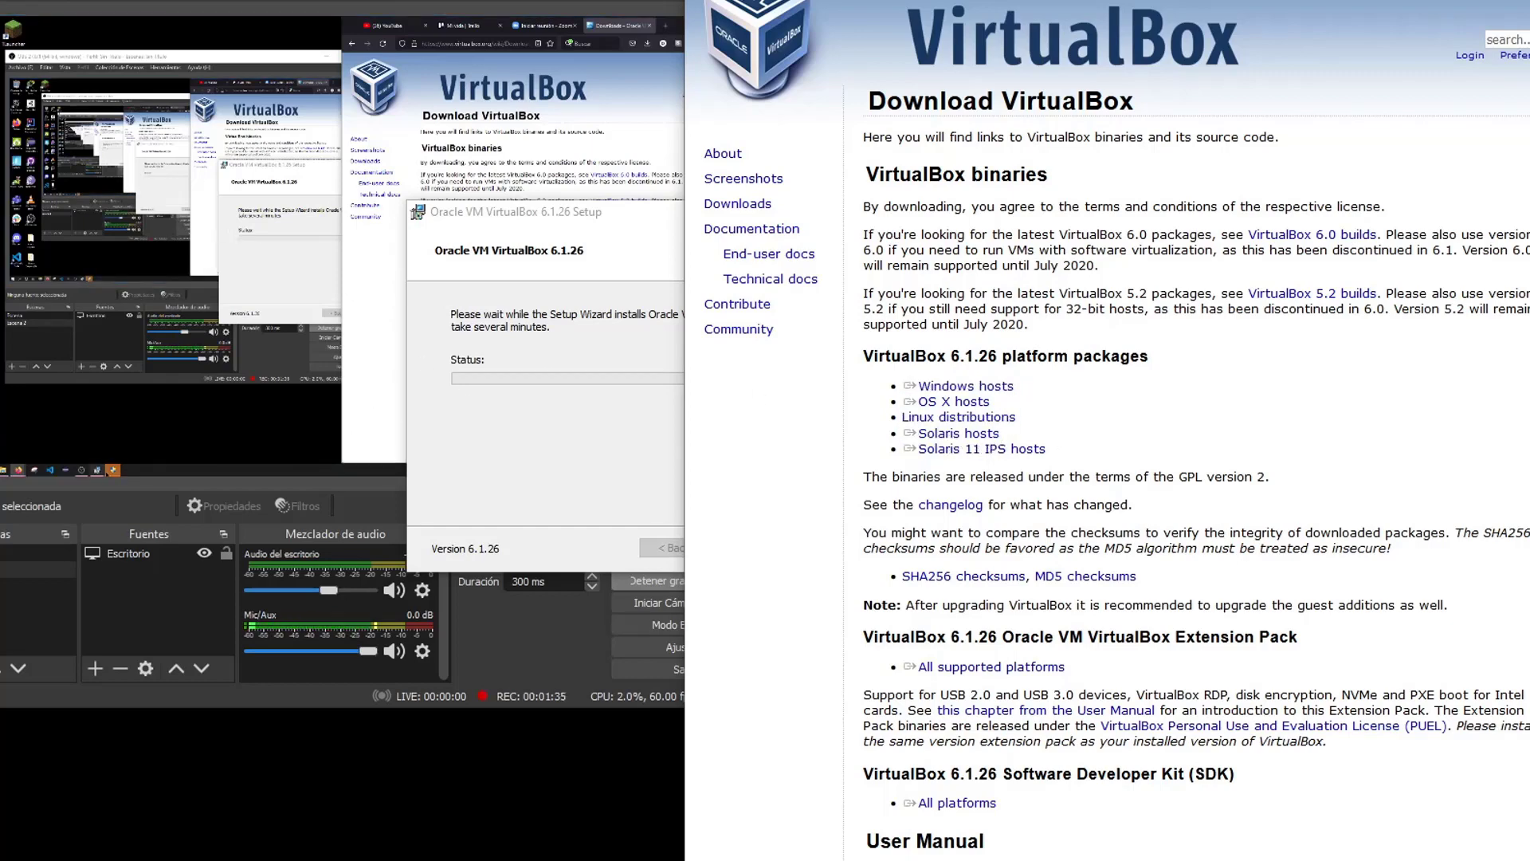
pyautogui.click(553, 325)
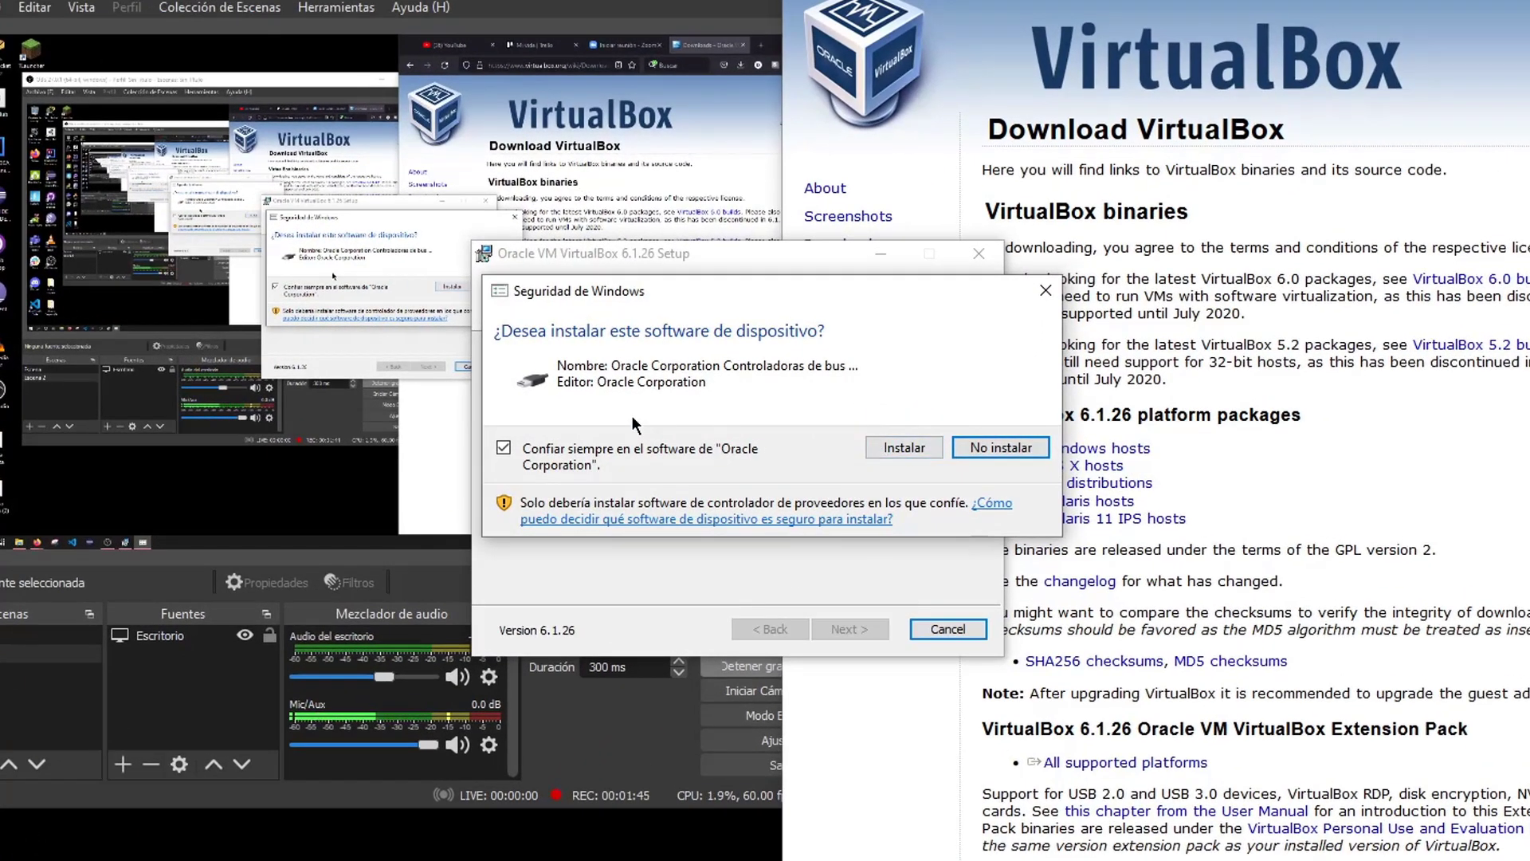
pyautogui.click(895, 447)
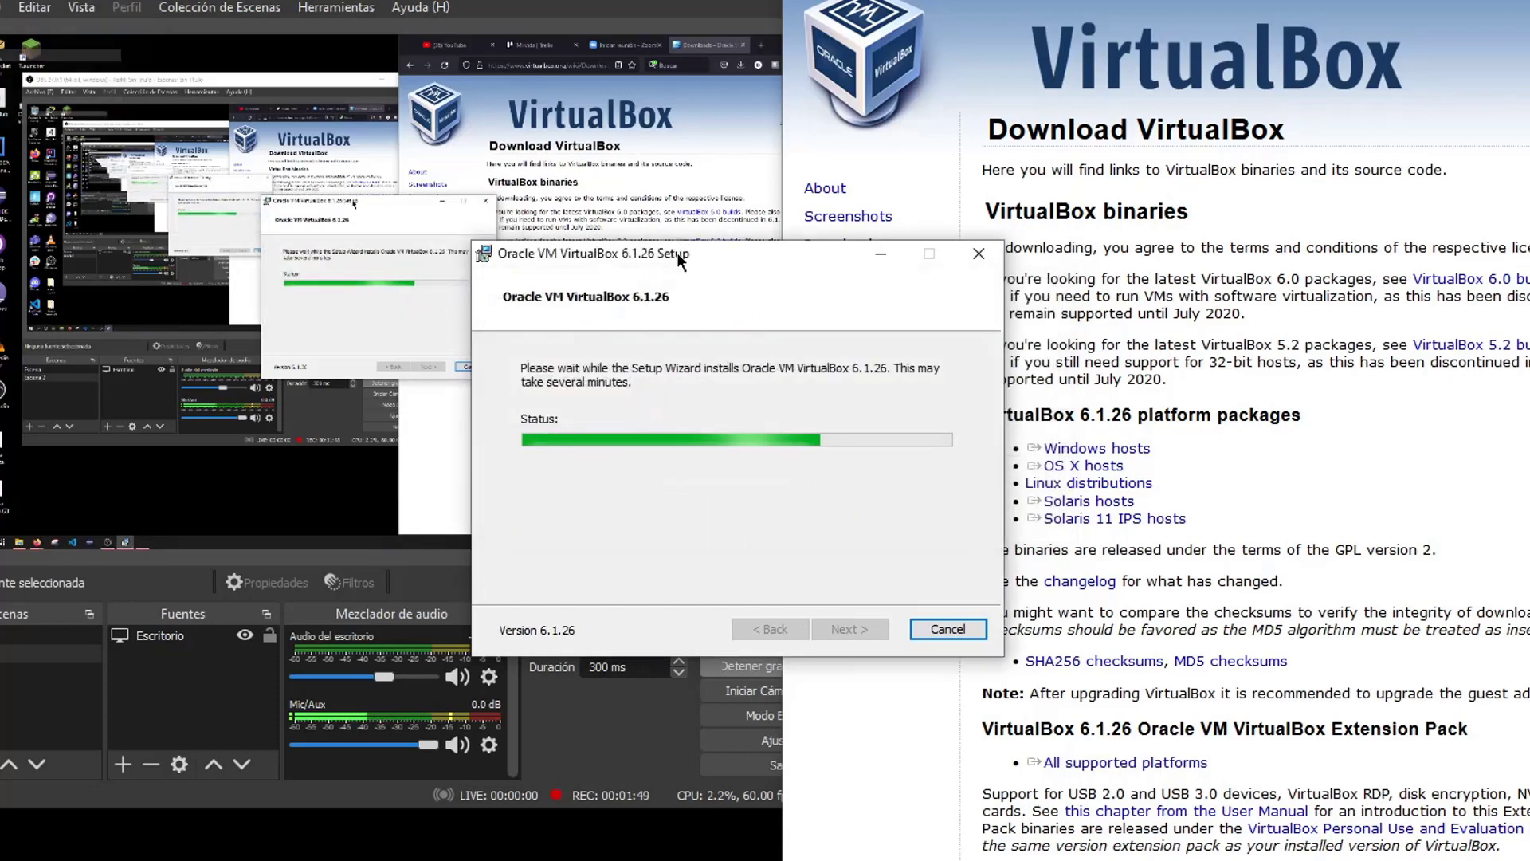
pyautogui.moveTo(676, 252); pyautogui.dragTo(627, 253)
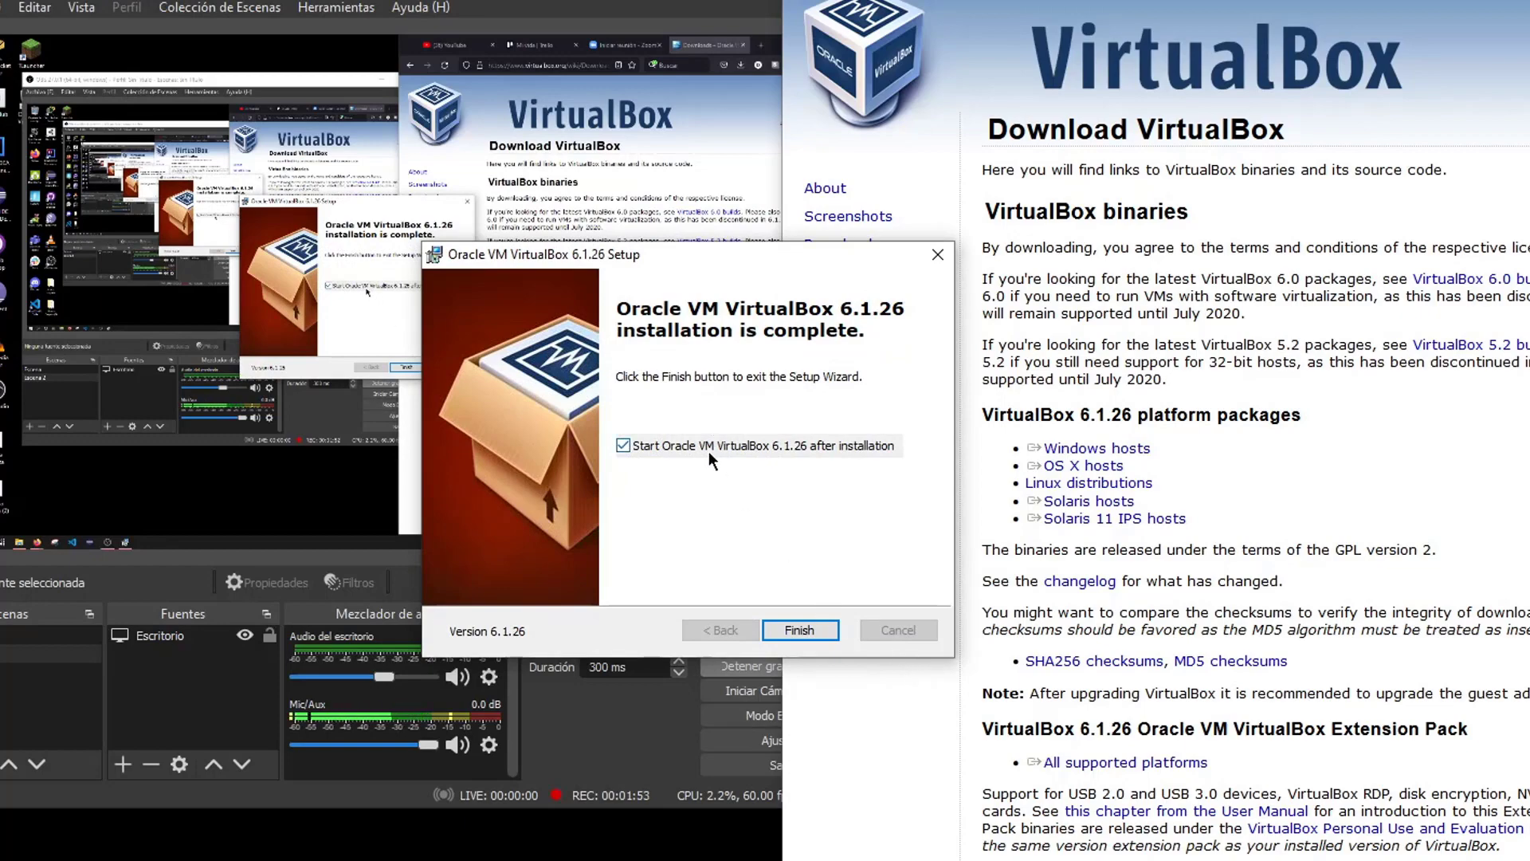
pyautogui.click(821, 623)
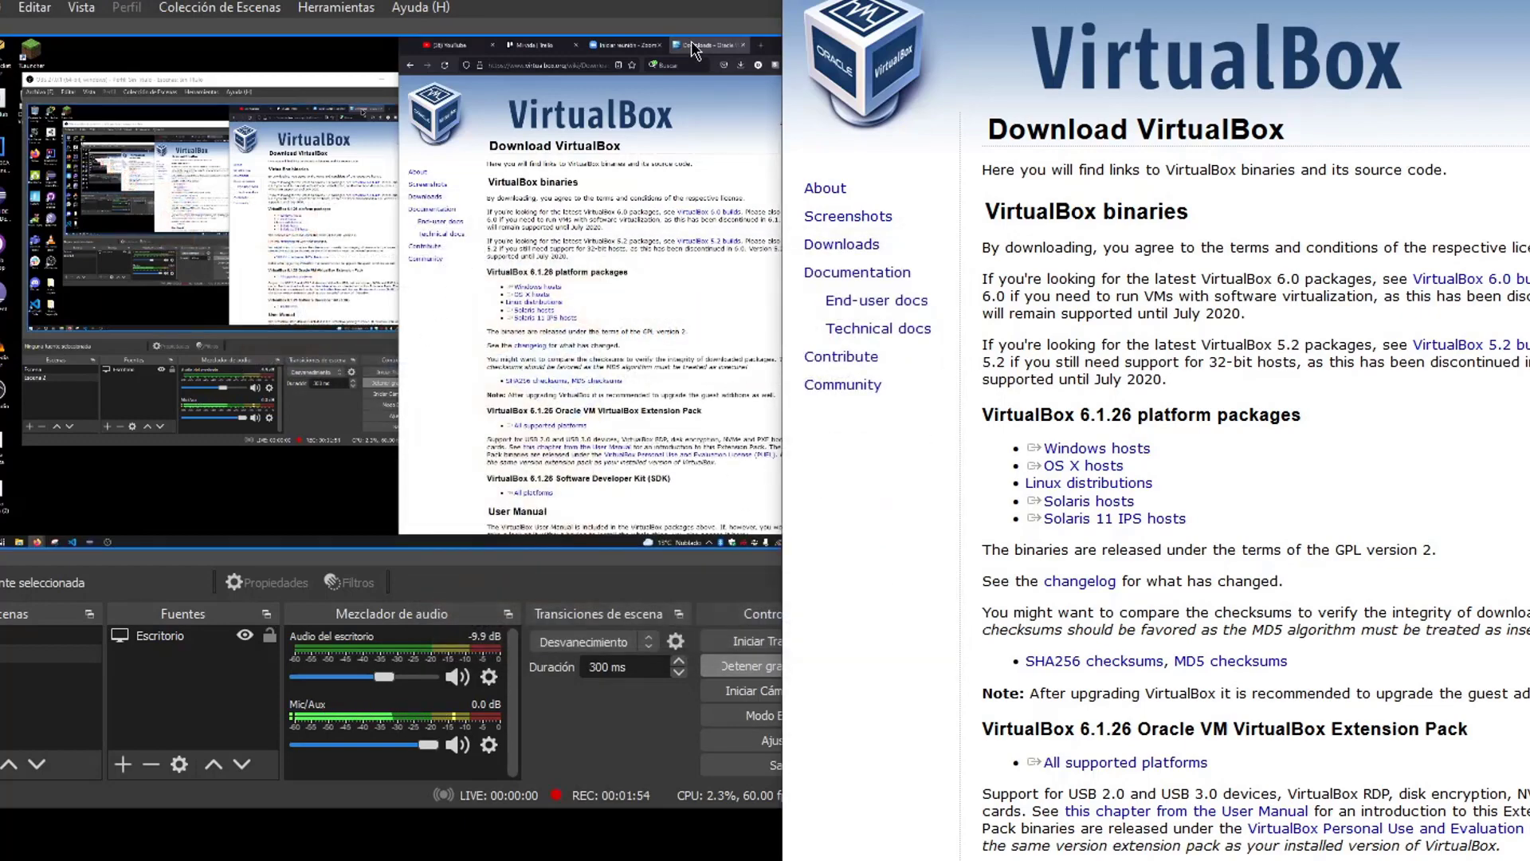
# Go to ubuntu.com and accept all trackers in the cookie settings
pyautogui.click(1272, 26)
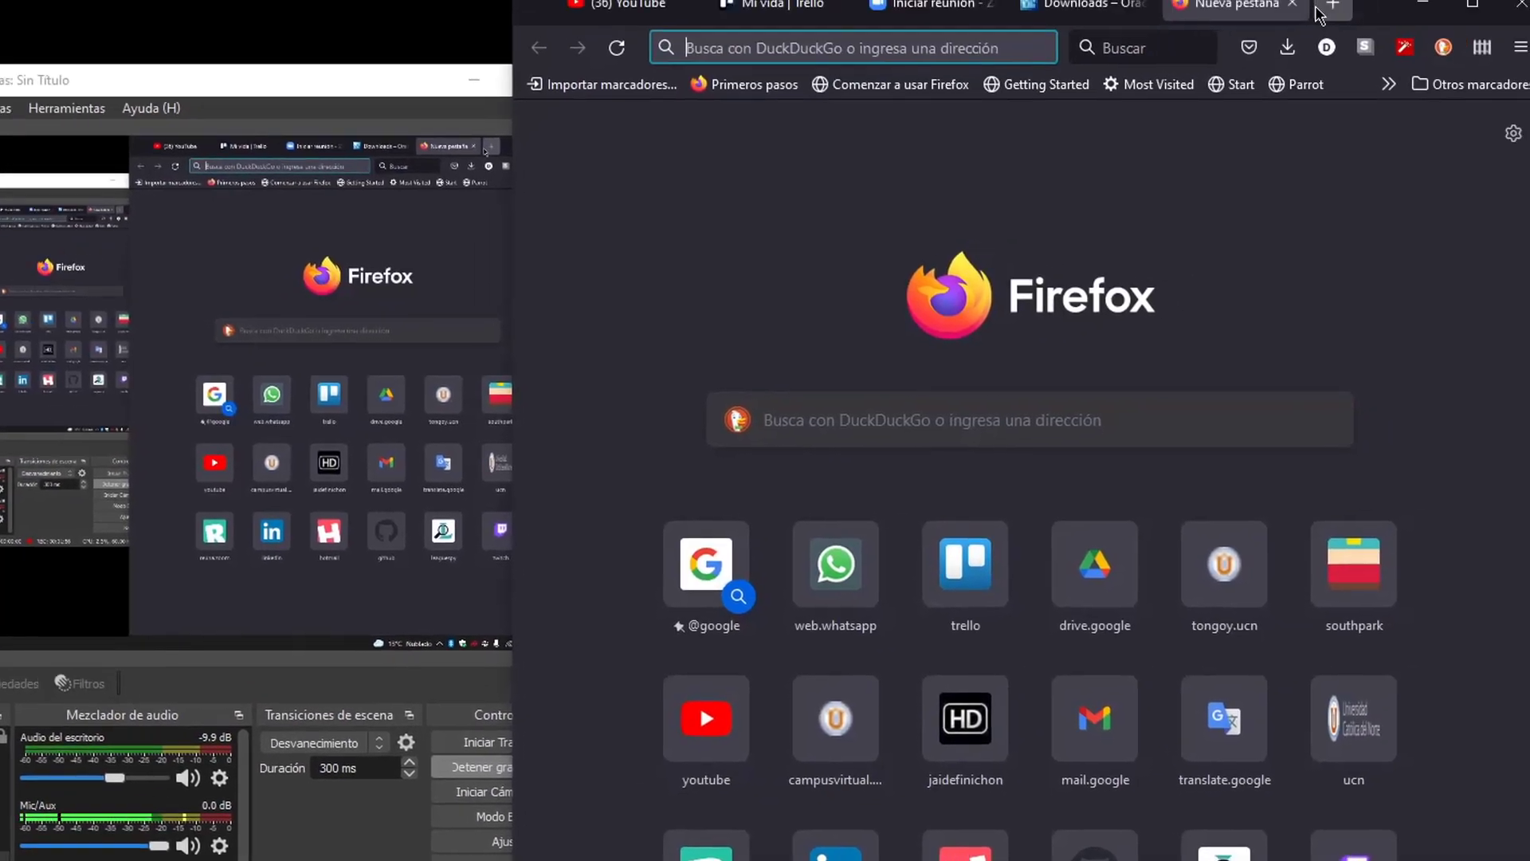
pyautogui.write('d')
pyautogui.press('BackSpace')
pyautogui.press('BackSpace')
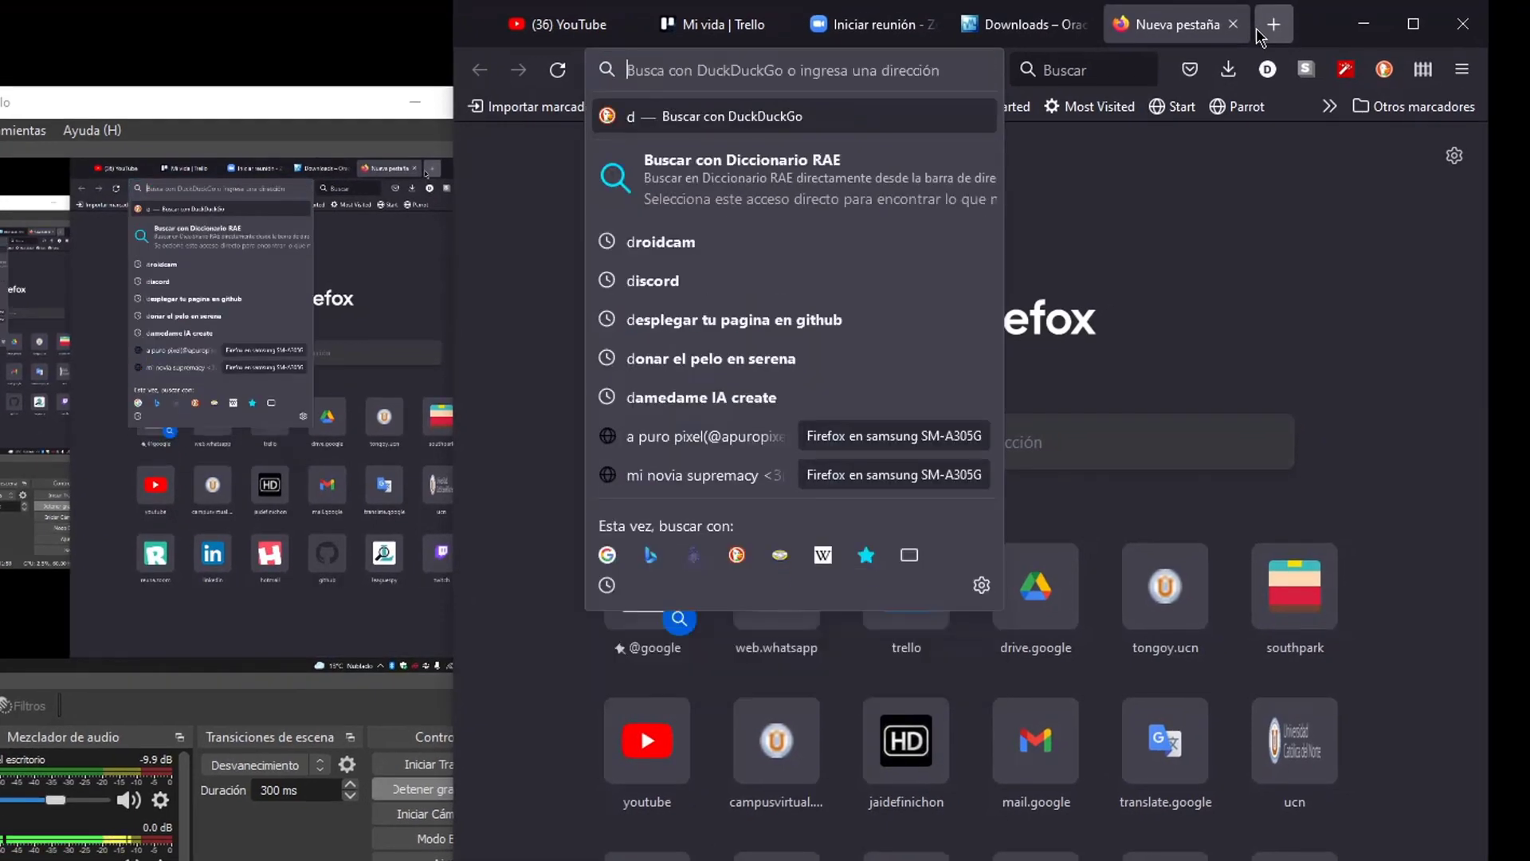
pyautogui.write('d')
pyautogui.press('BackSpace')
pyautogui.press('BackSpace')
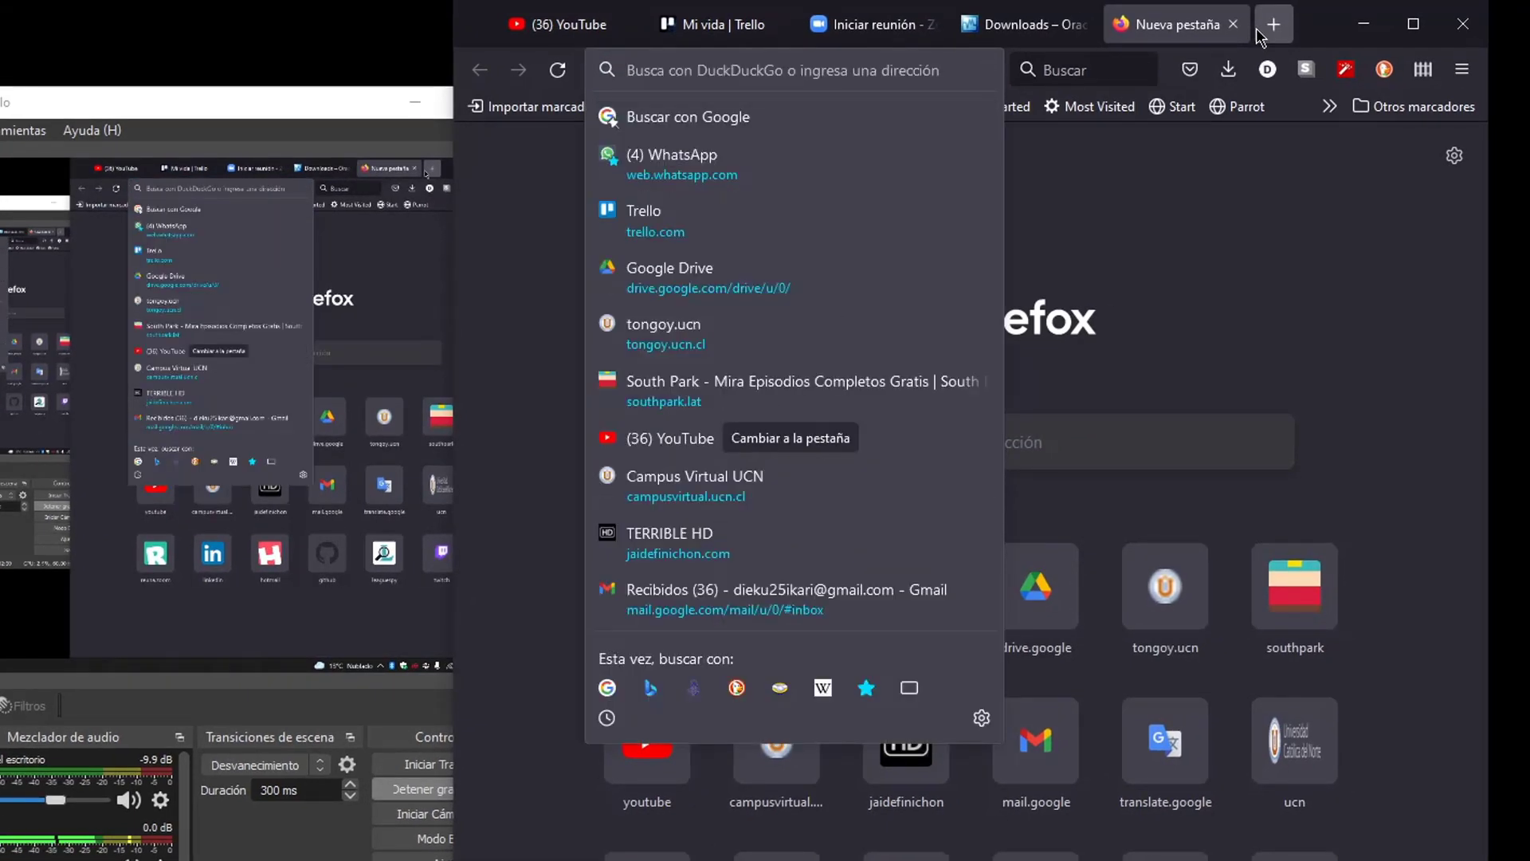
pyautogui.write('ubuntu')
pyautogui.press('Return')
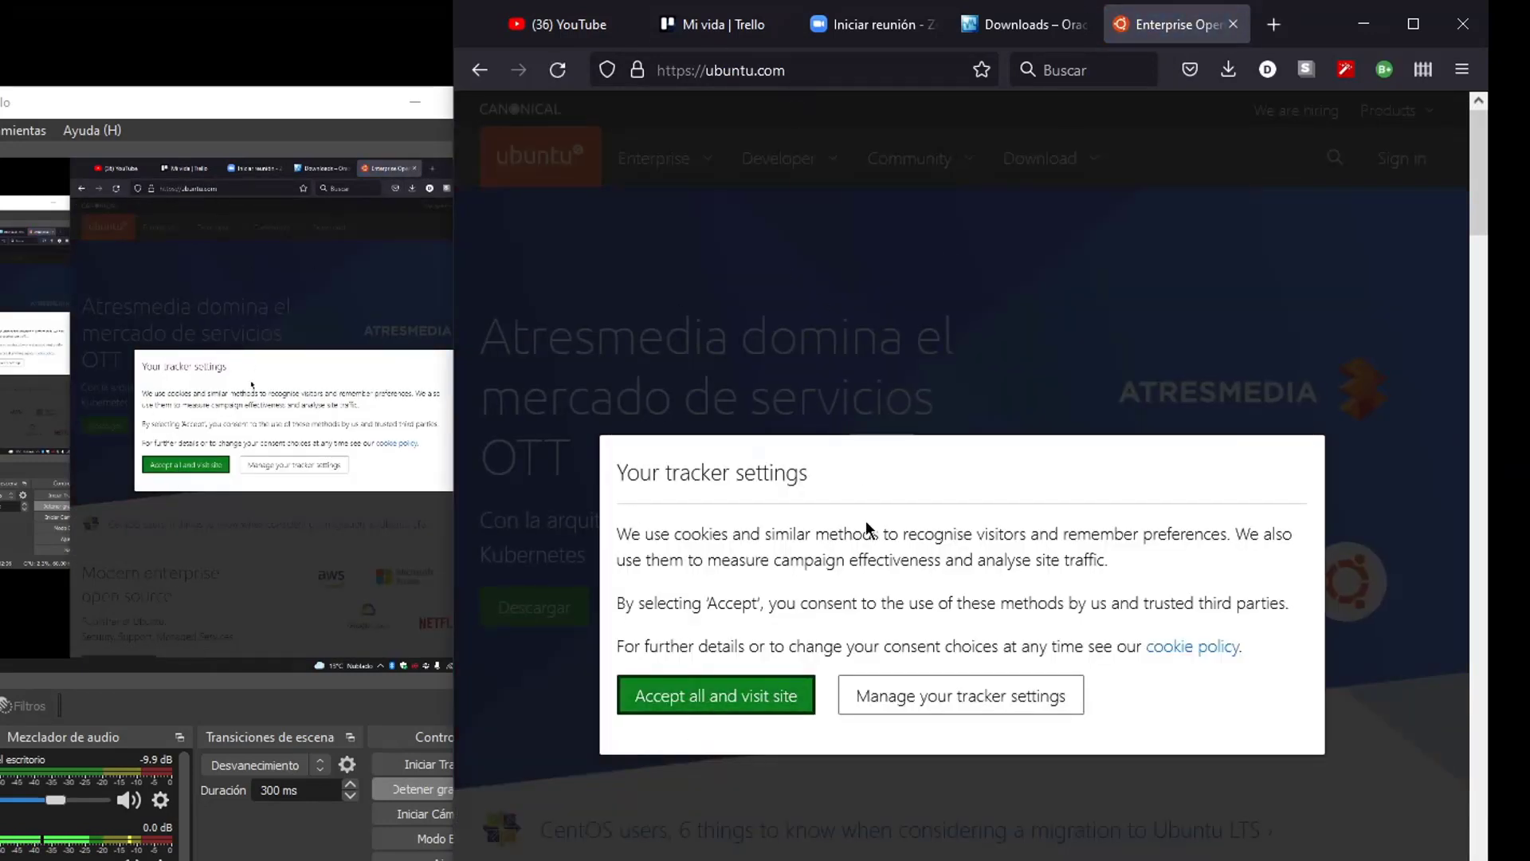
pyautogui.click(874, 710)
pyautogui.scroll(-5, 1092, 830)
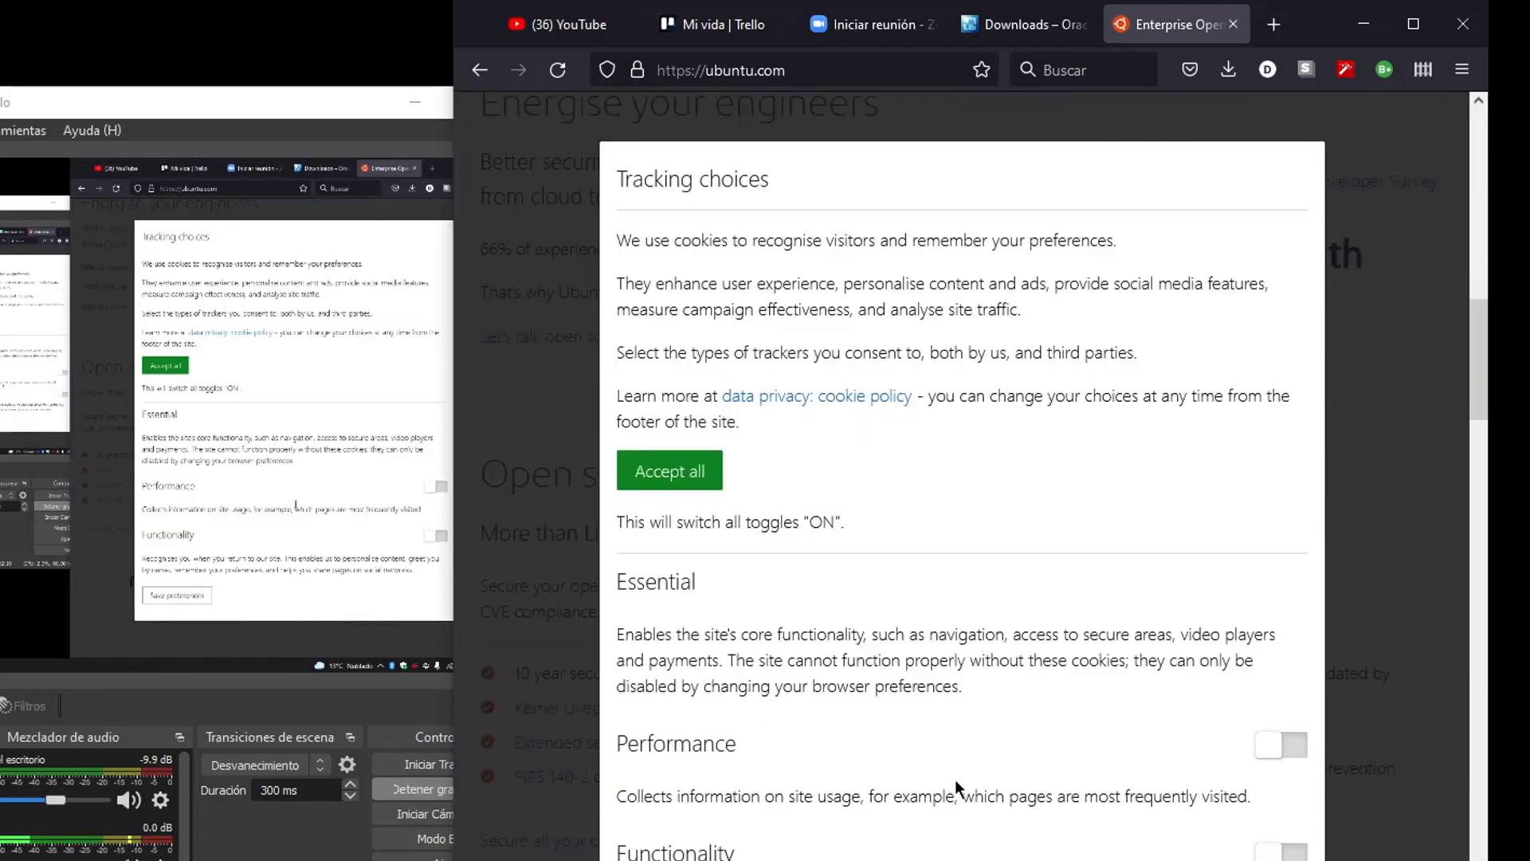
pyautogui.click(695, 469)
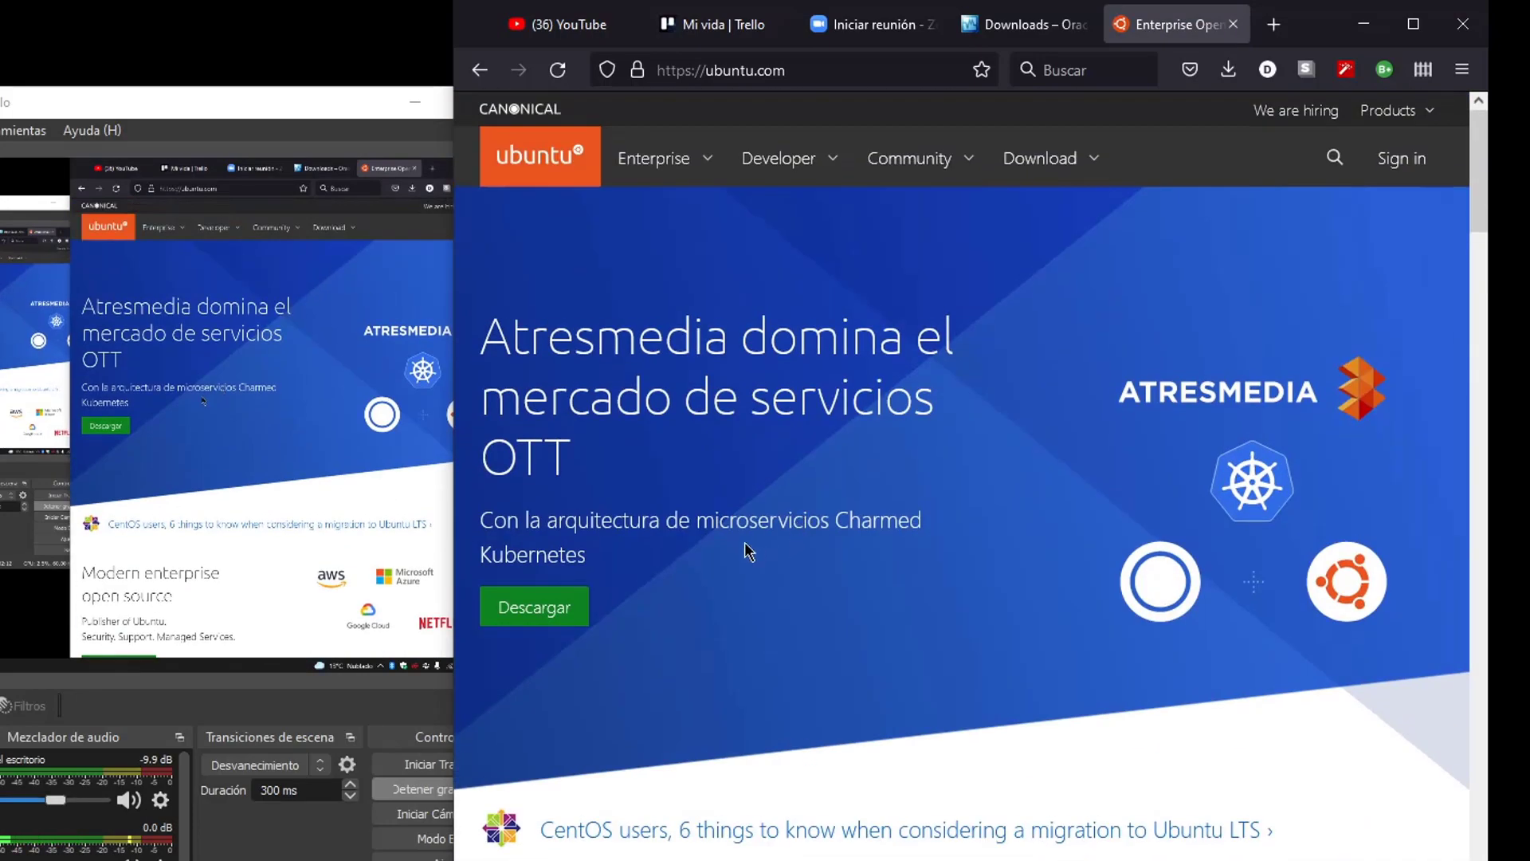
# Download Ubuntu Desktop 20.04 LTS with both contribution sliders at 0 and check download progress
pyautogui.click(1045, 173)
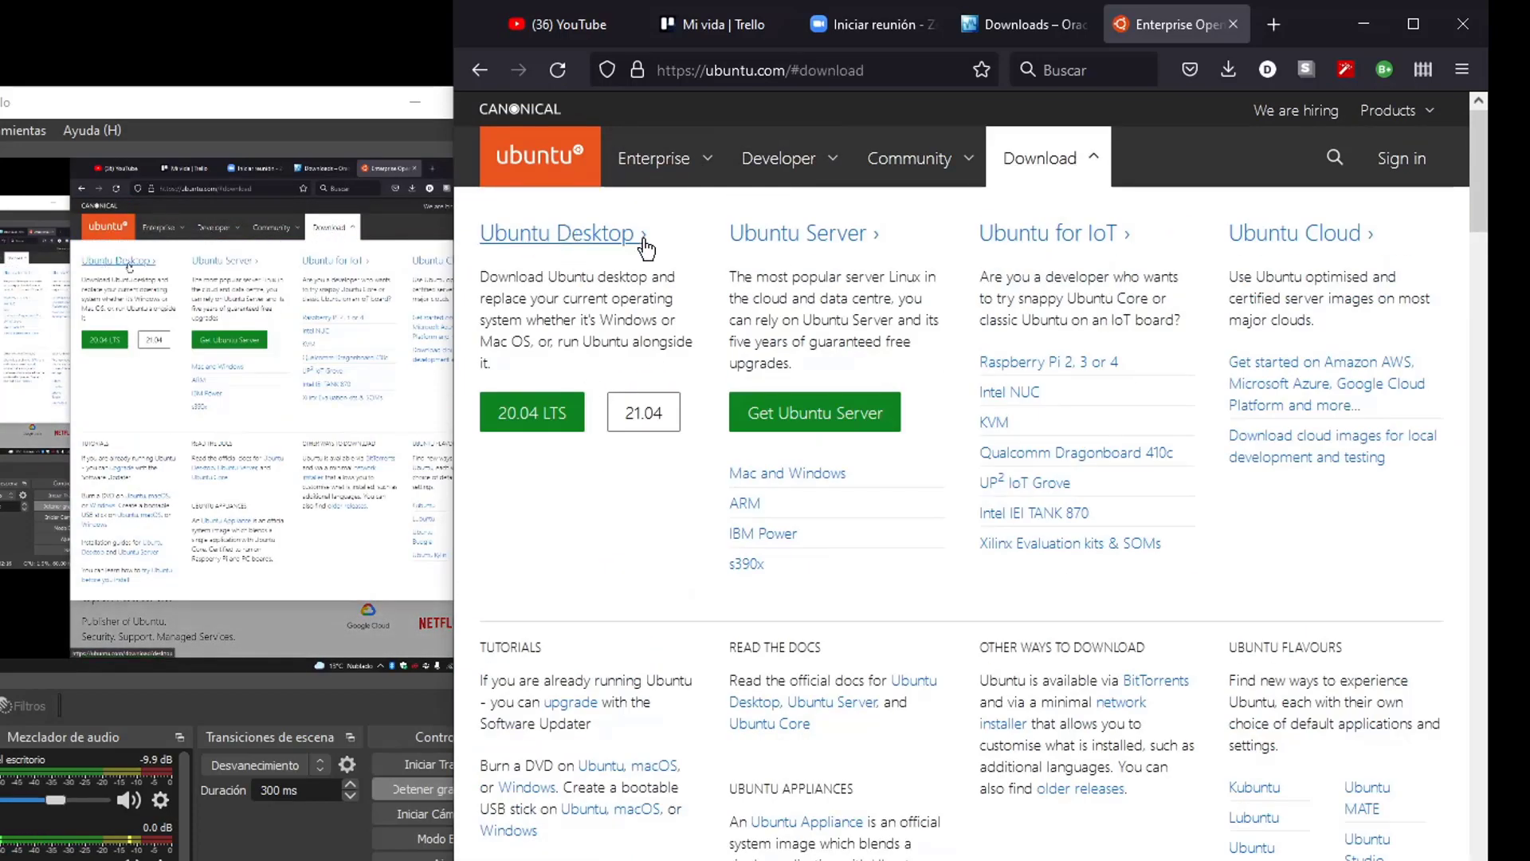
pyautogui.click(555, 425)
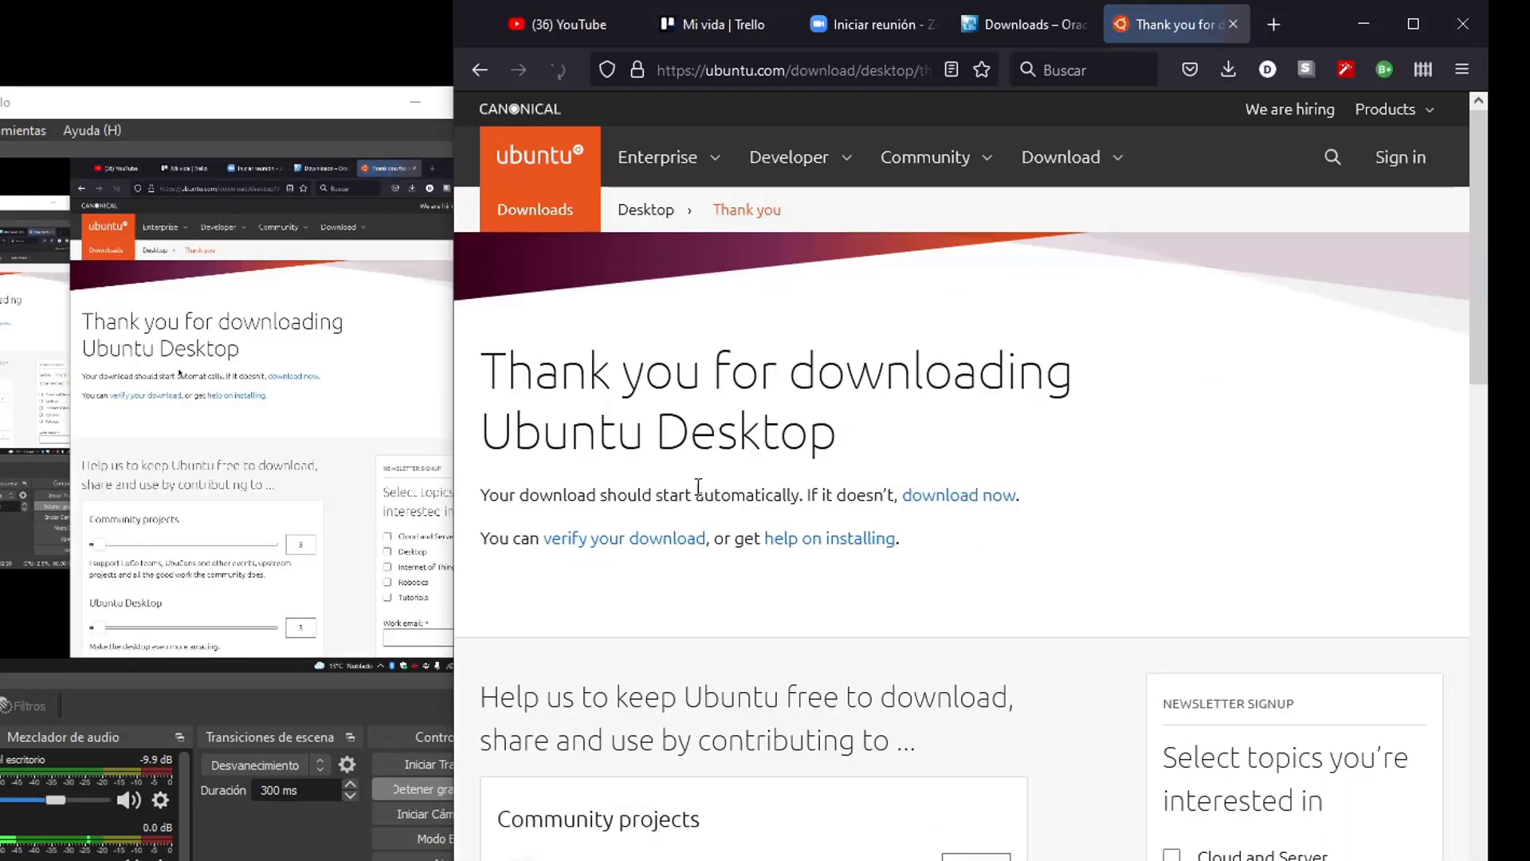
pyautogui.scroll(-5, 630, 494)
pyautogui.moveTo(510, 430); pyautogui.dragTo(499, 434)
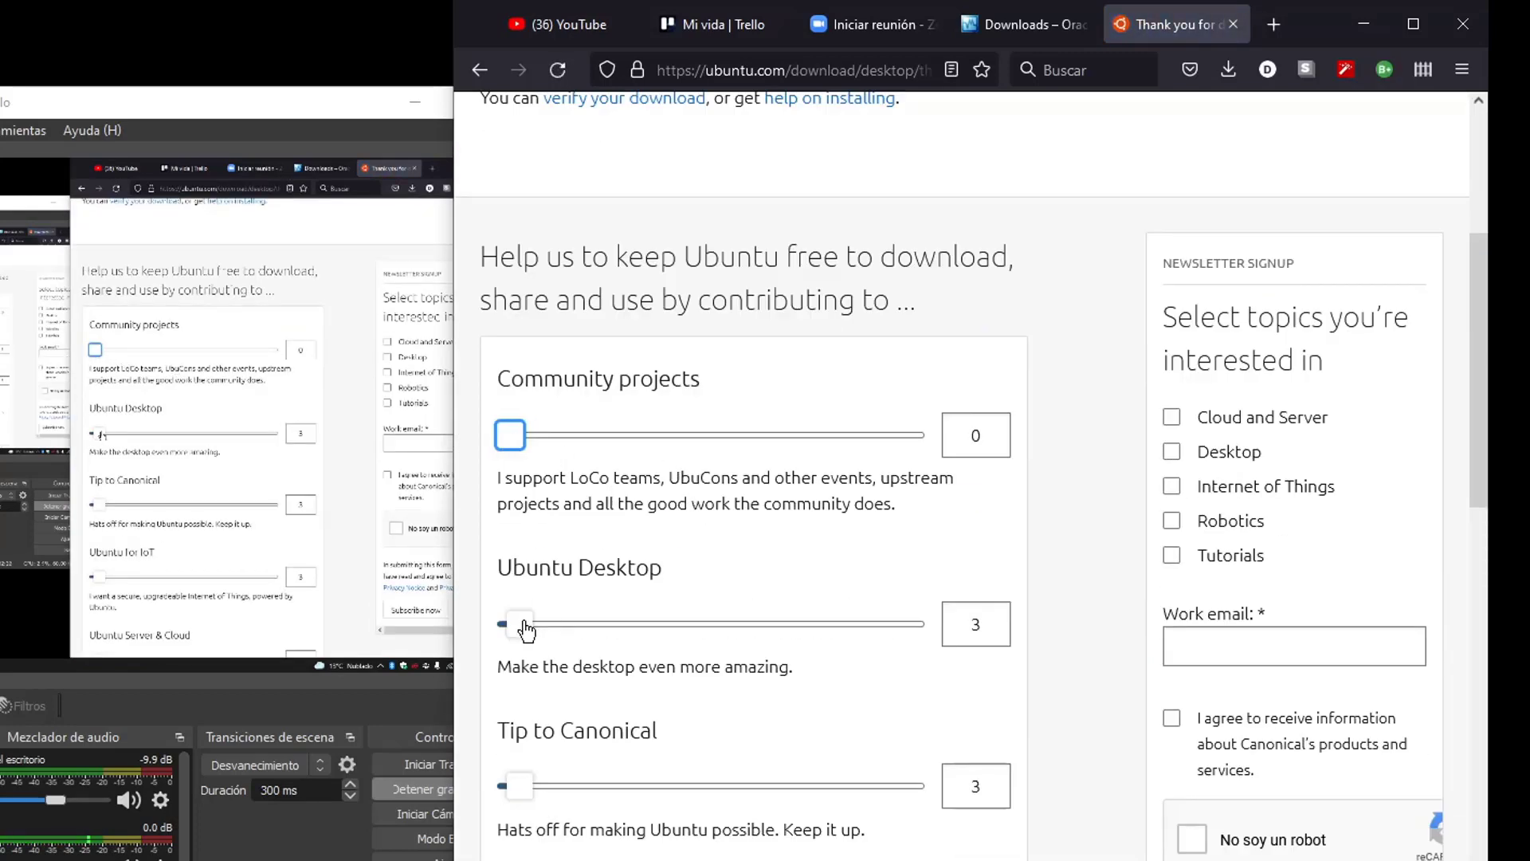
pyautogui.moveTo(522, 624); pyautogui.dragTo(500, 624)
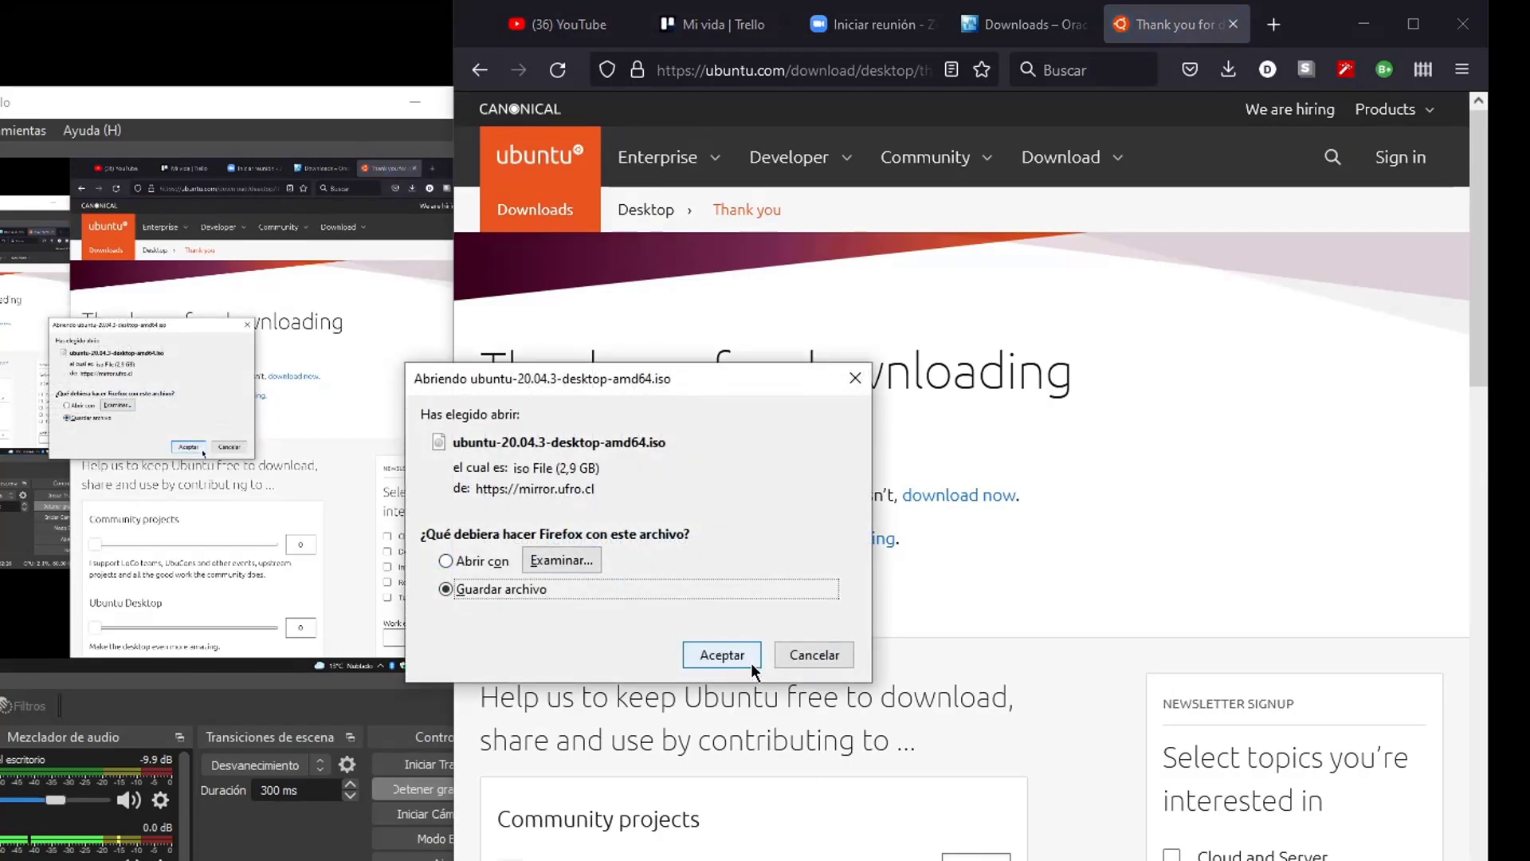
pyautogui.click(721, 655)
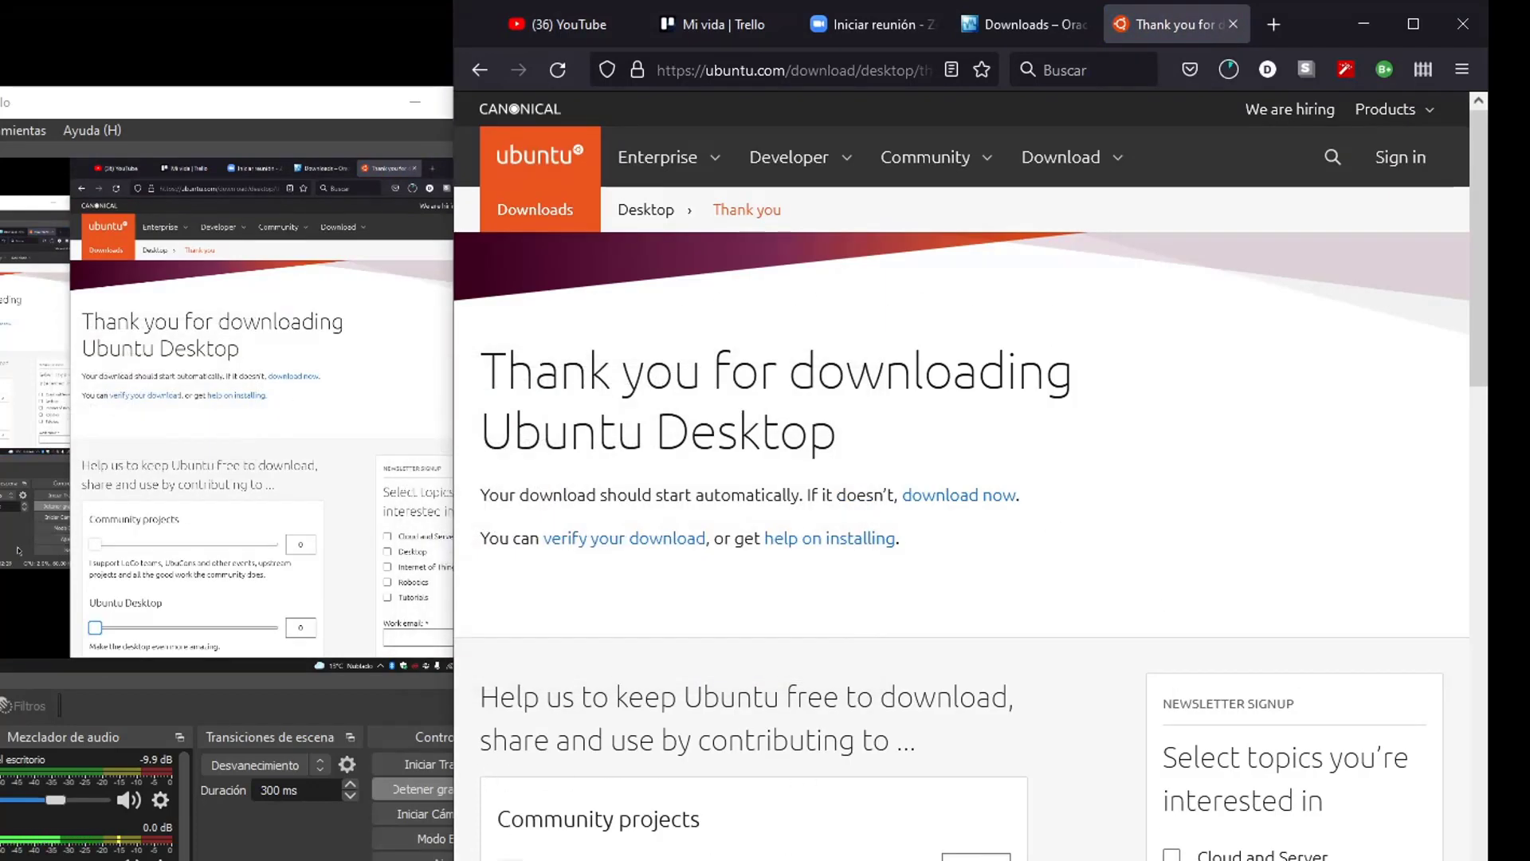
pyautogui.click(1228, 70)
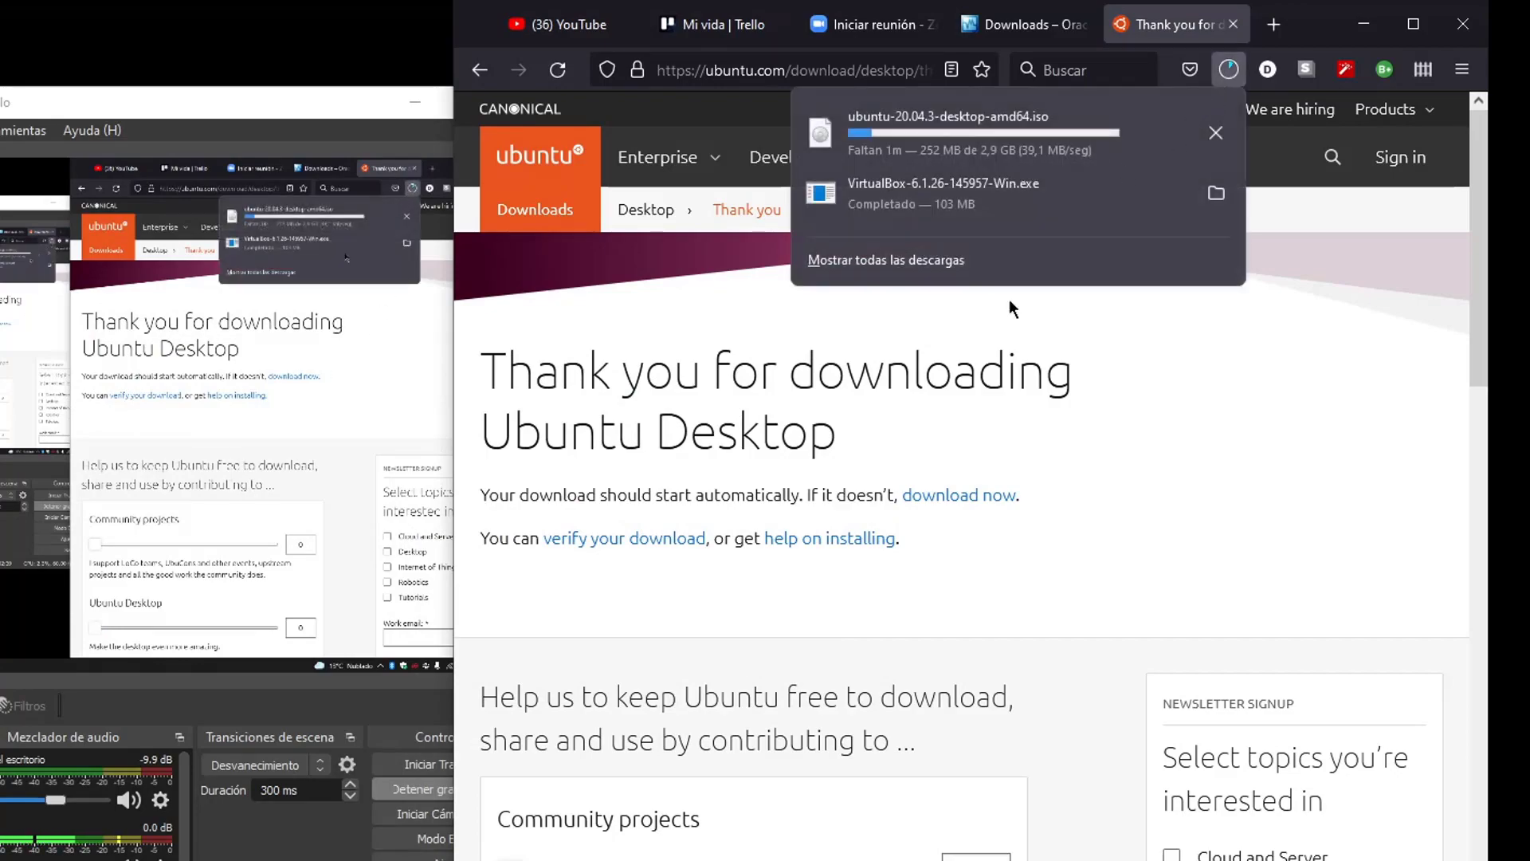
pyautogui.hotkey('alt', 'Tab')
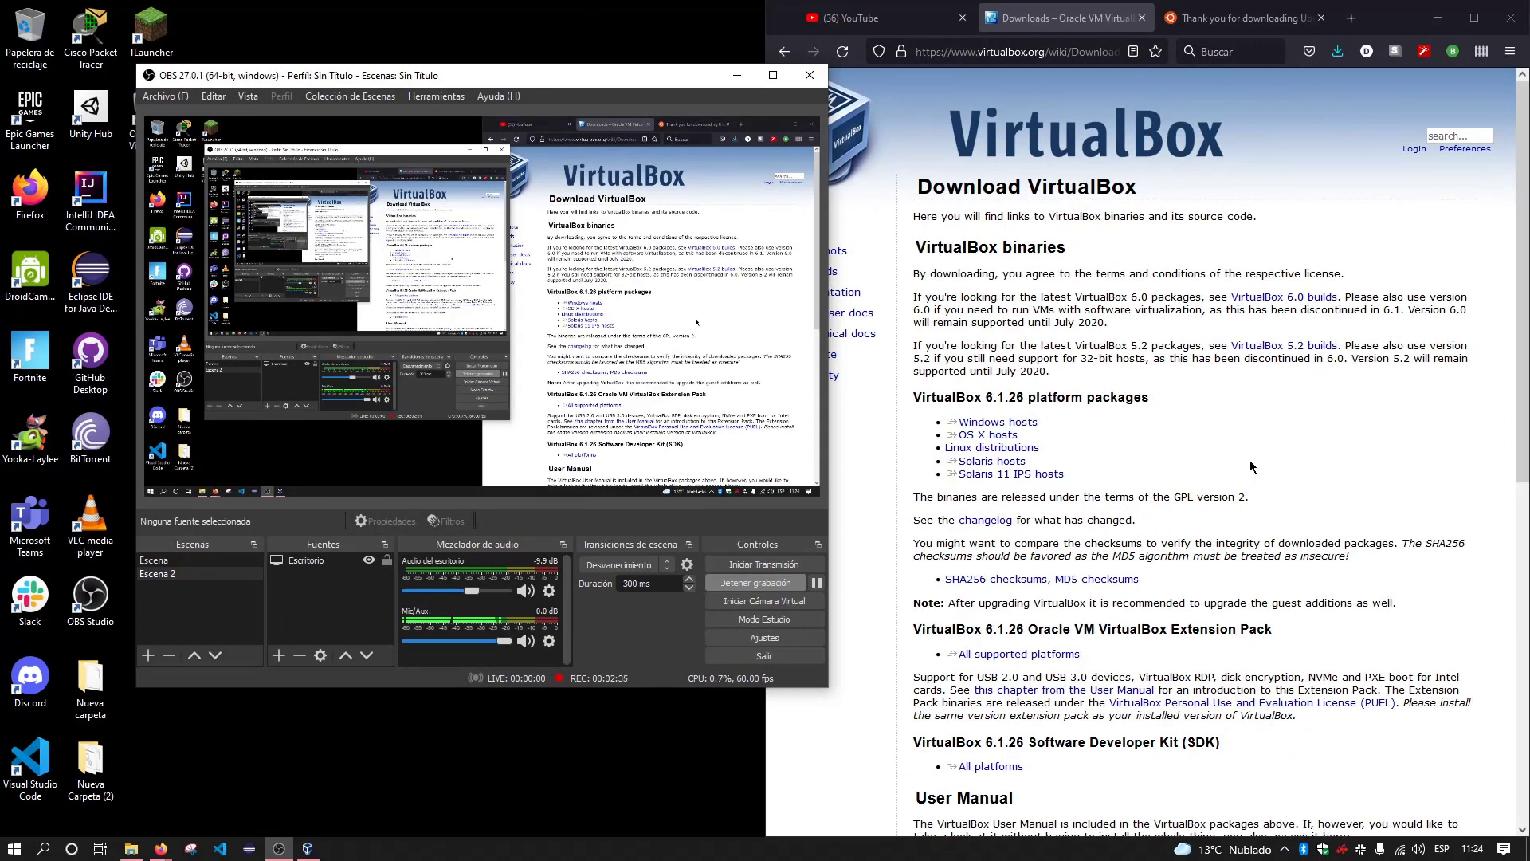
# Drag the downloaded Ubuntu ISO from Firefox's downloads list onto the desktop
pyautogui.click(1251, 467)
pyautogui.click(1337, 51)
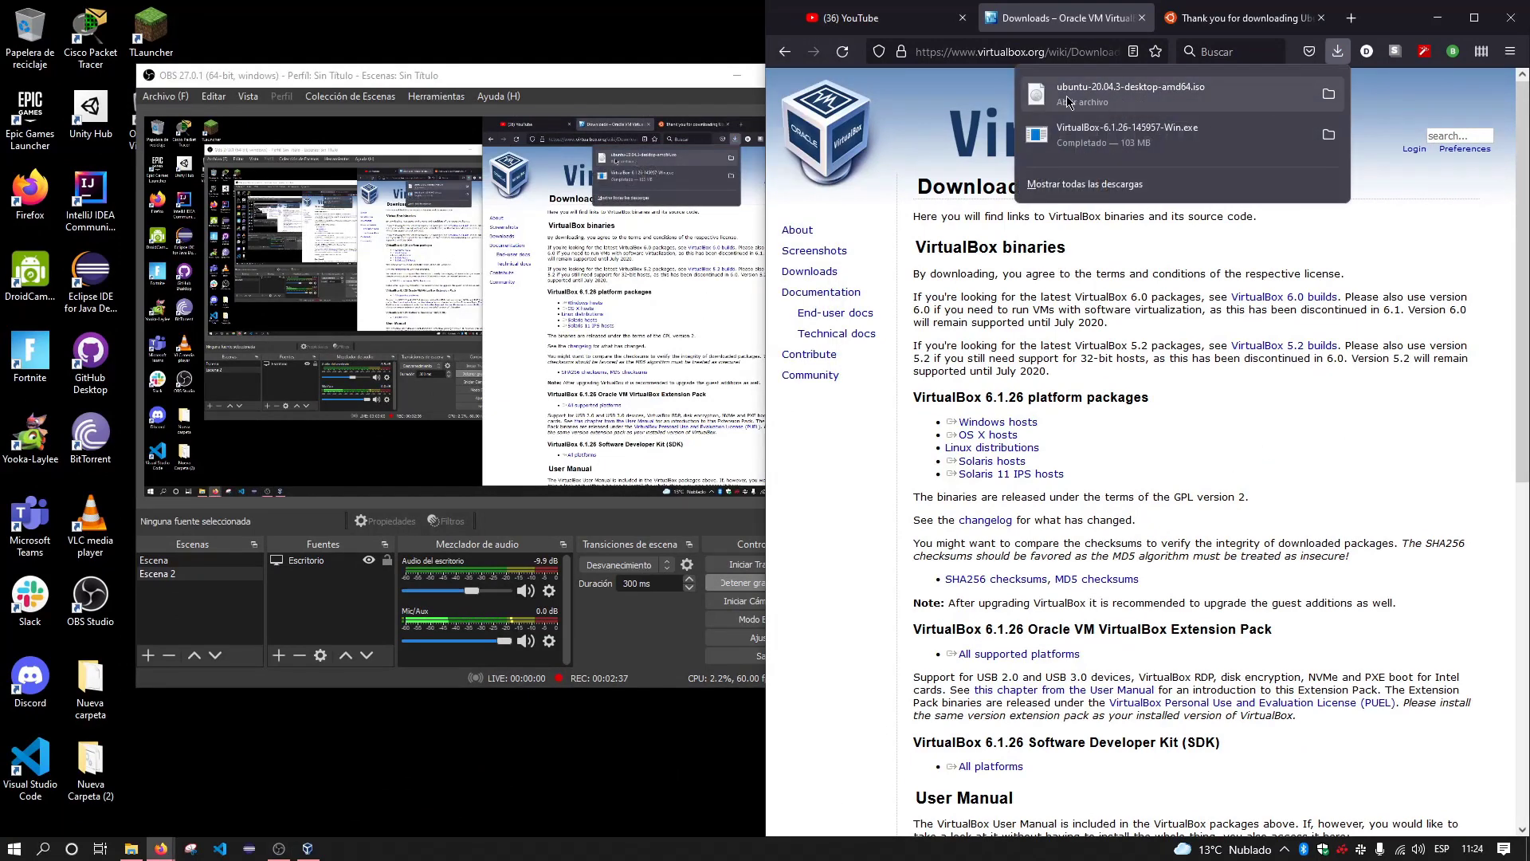
pyautogui.moveTo(1068, 101); pyautogui.dragTo(805, 99)
# Create an 'Iso' folder in Documentos and move ubuntu-20.04.3-desktop-amd64.iso into it
pyautogui.click(122, 852)
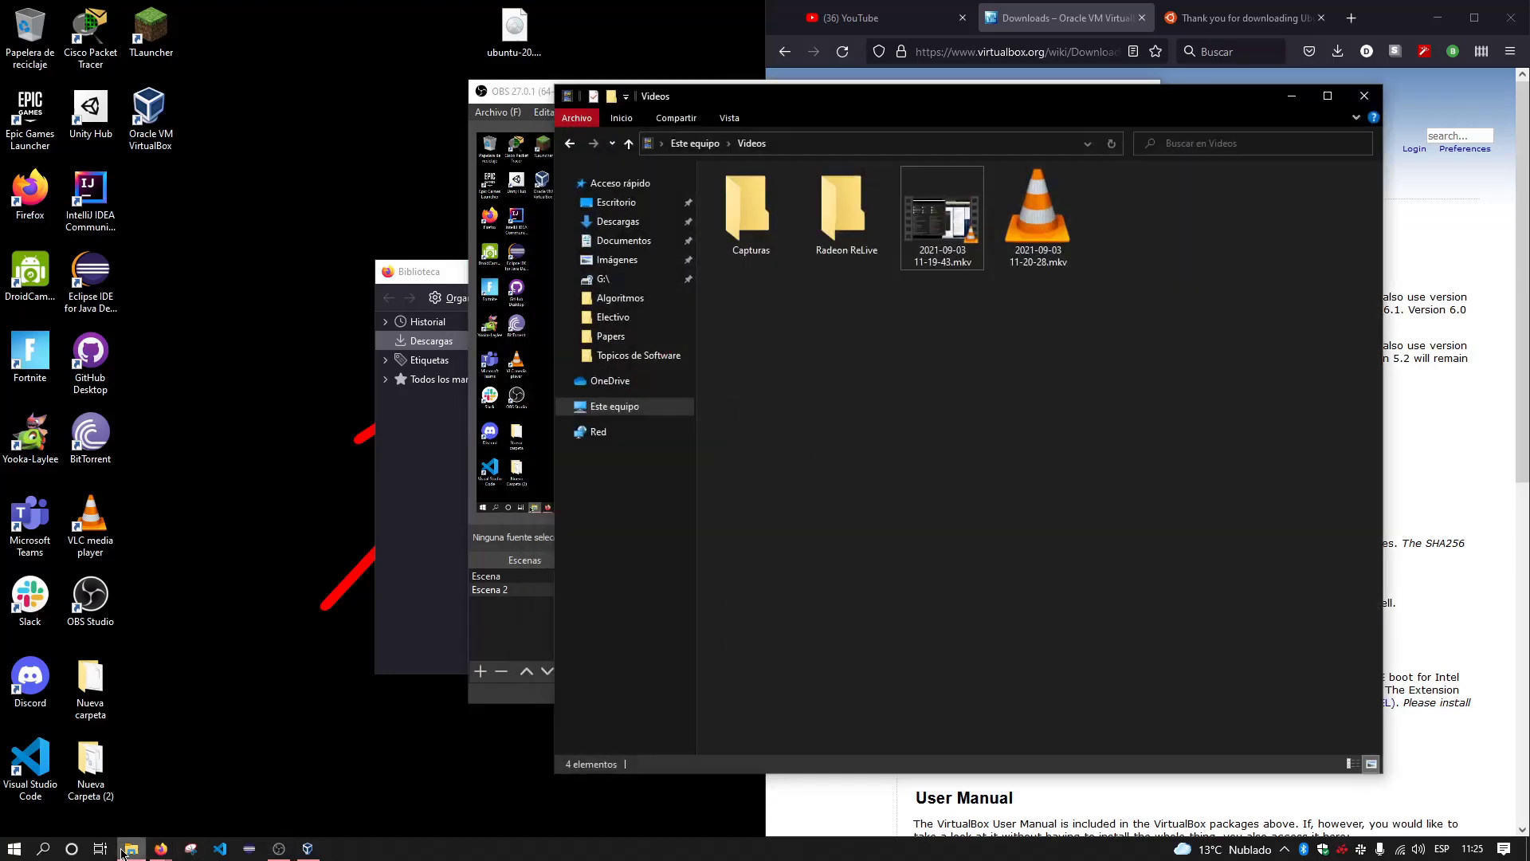
pyautogui.click(624, 239)
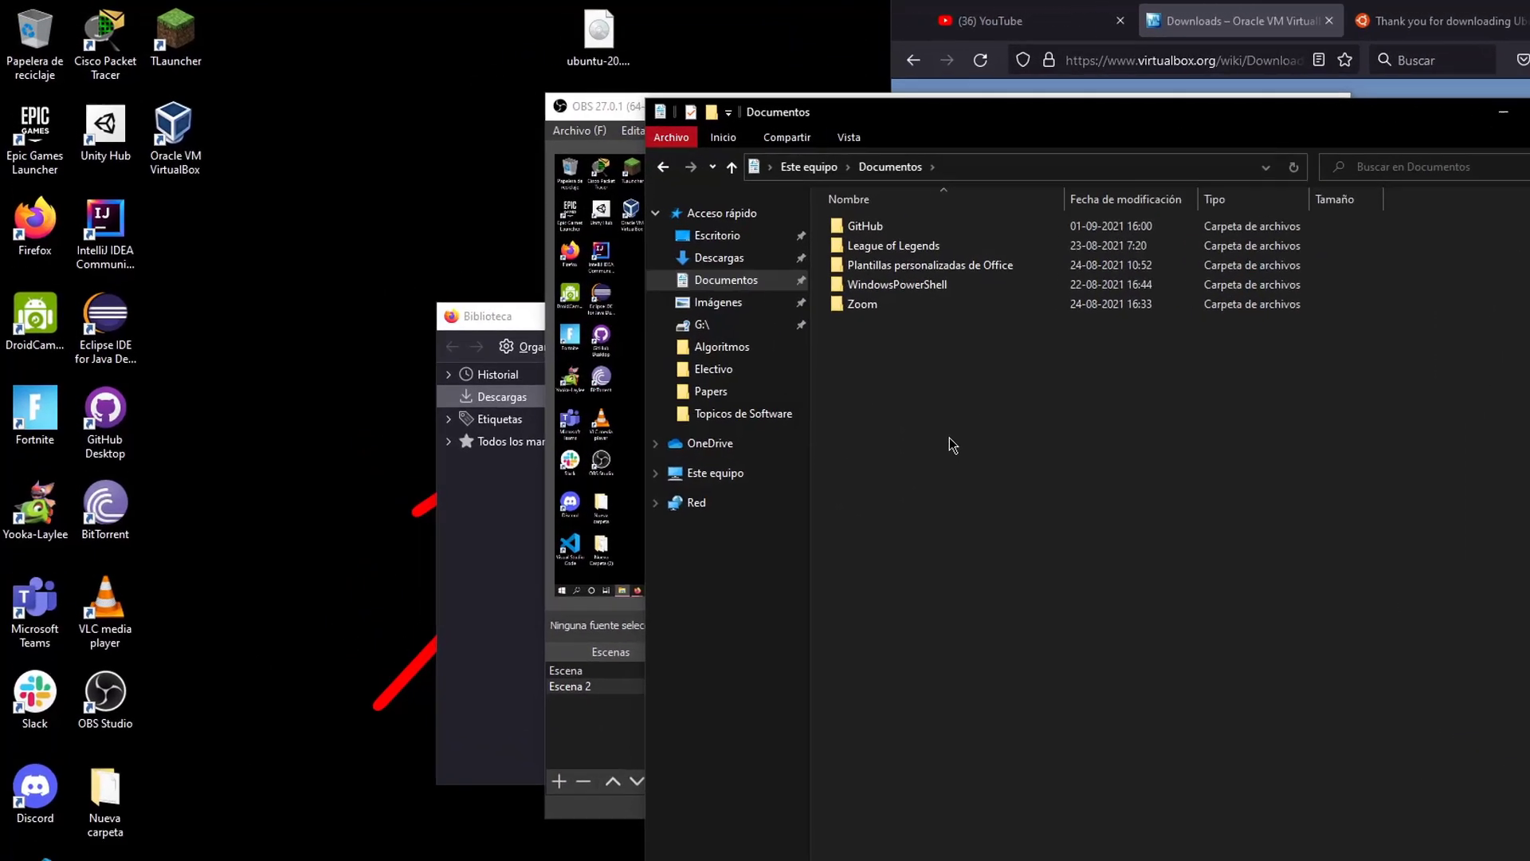
pyautogui.rightClick(948, 440)
pyautogui.moveTo(1060, 652)
pyautogui.click(1227, 665)
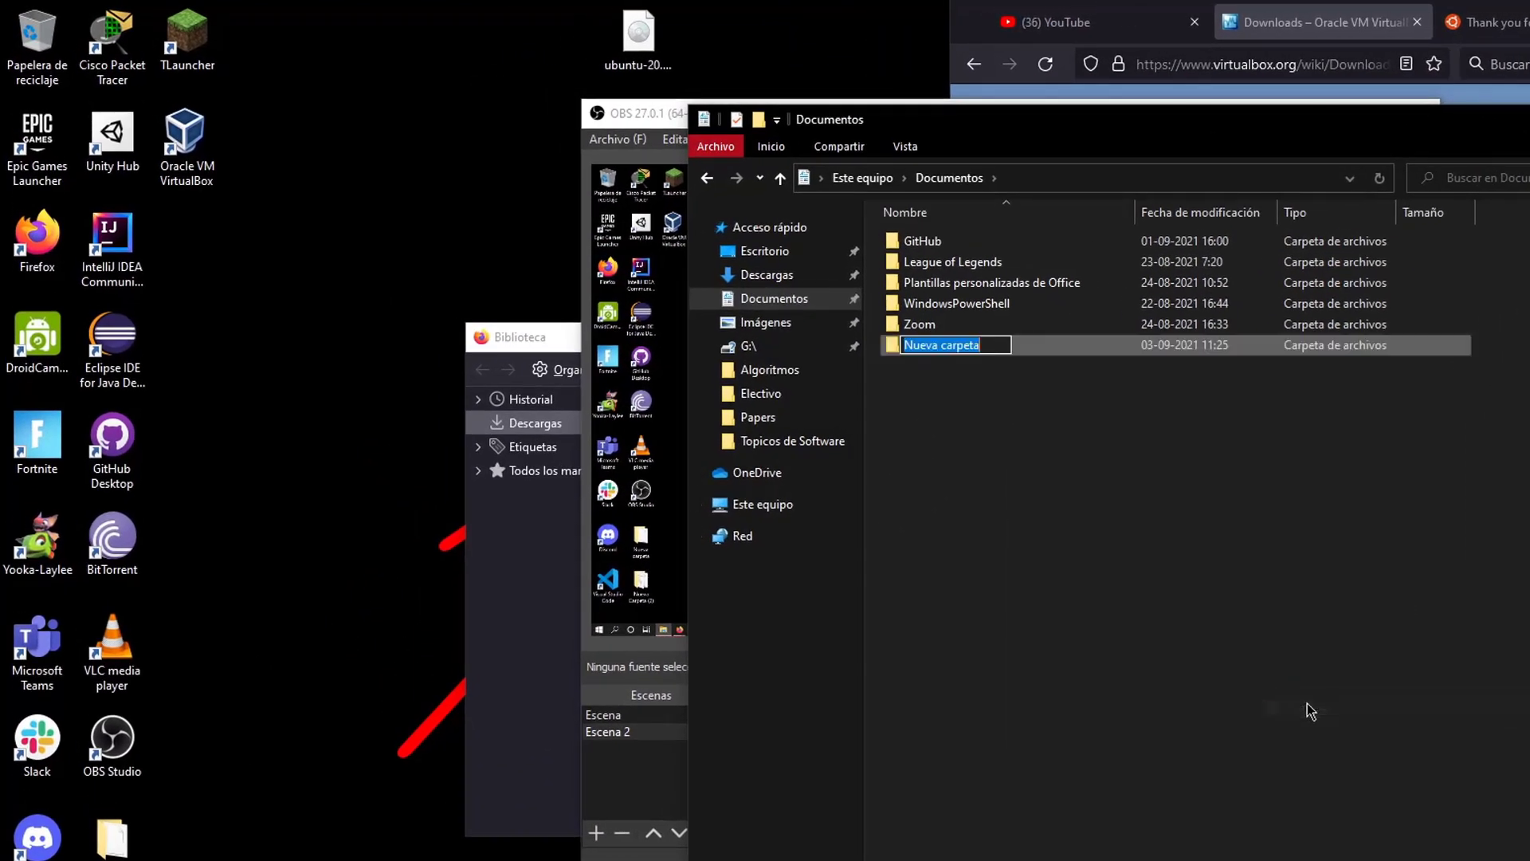
pyautogui.press('BackSpace')
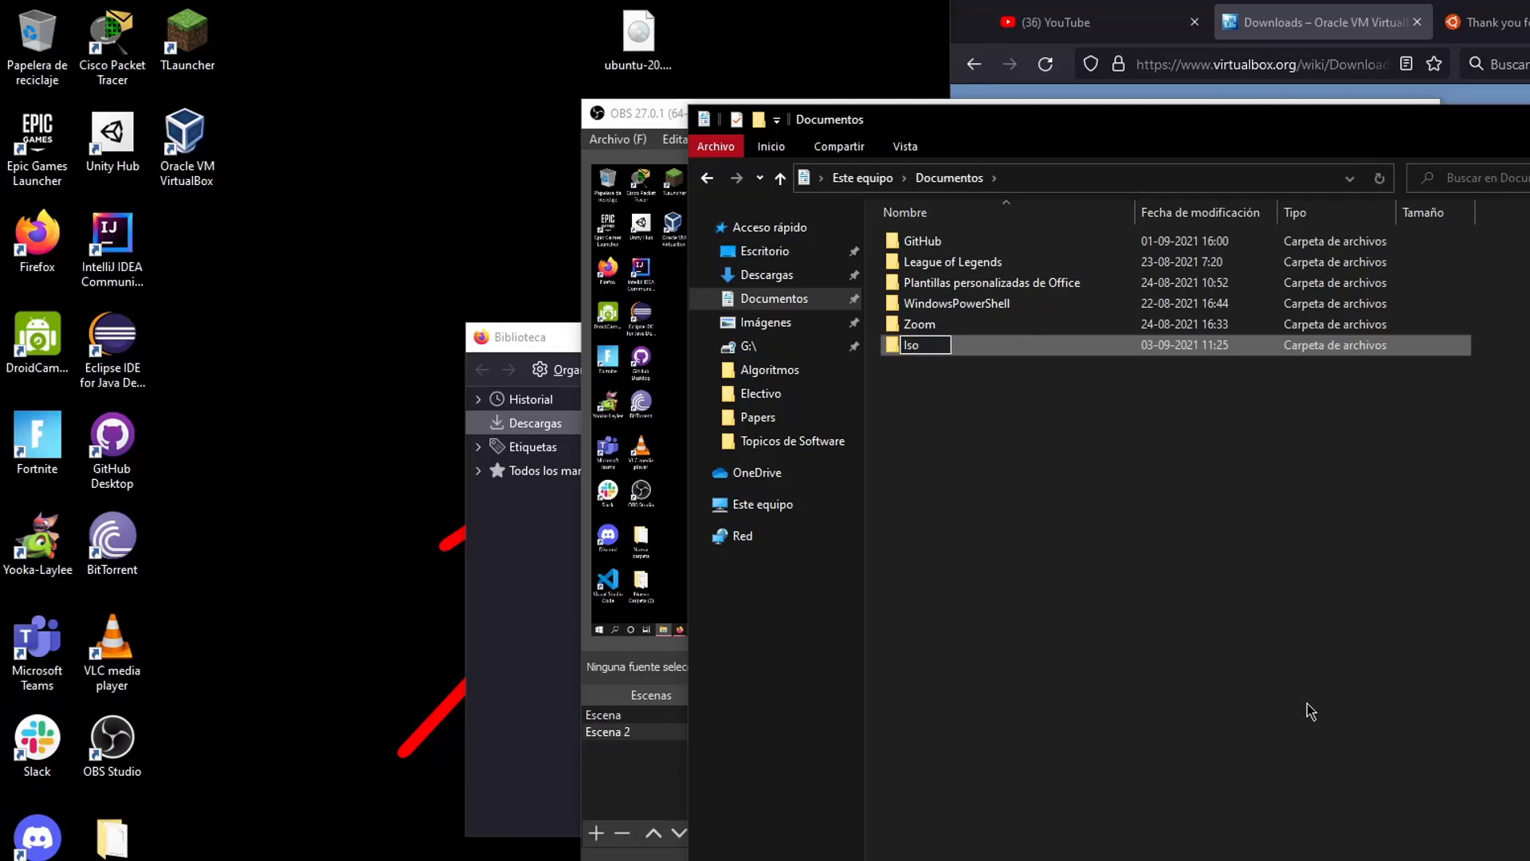
pyautogui.press('Return')
pyautogui.moveTo(642, 34); pyautogui.dragTo(932, 356)
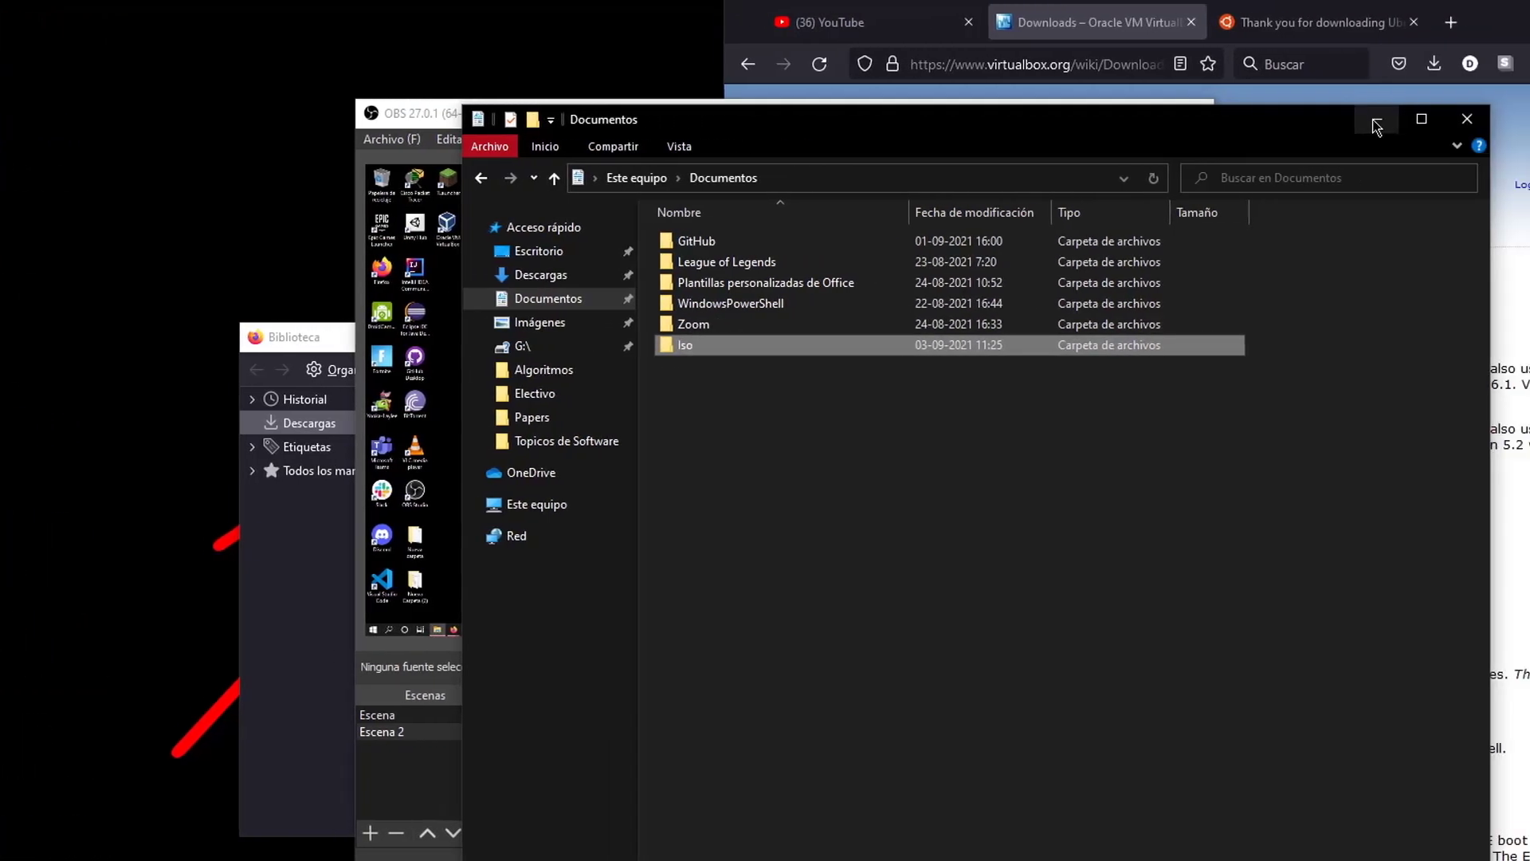
pyautogui.click(1343, 124)
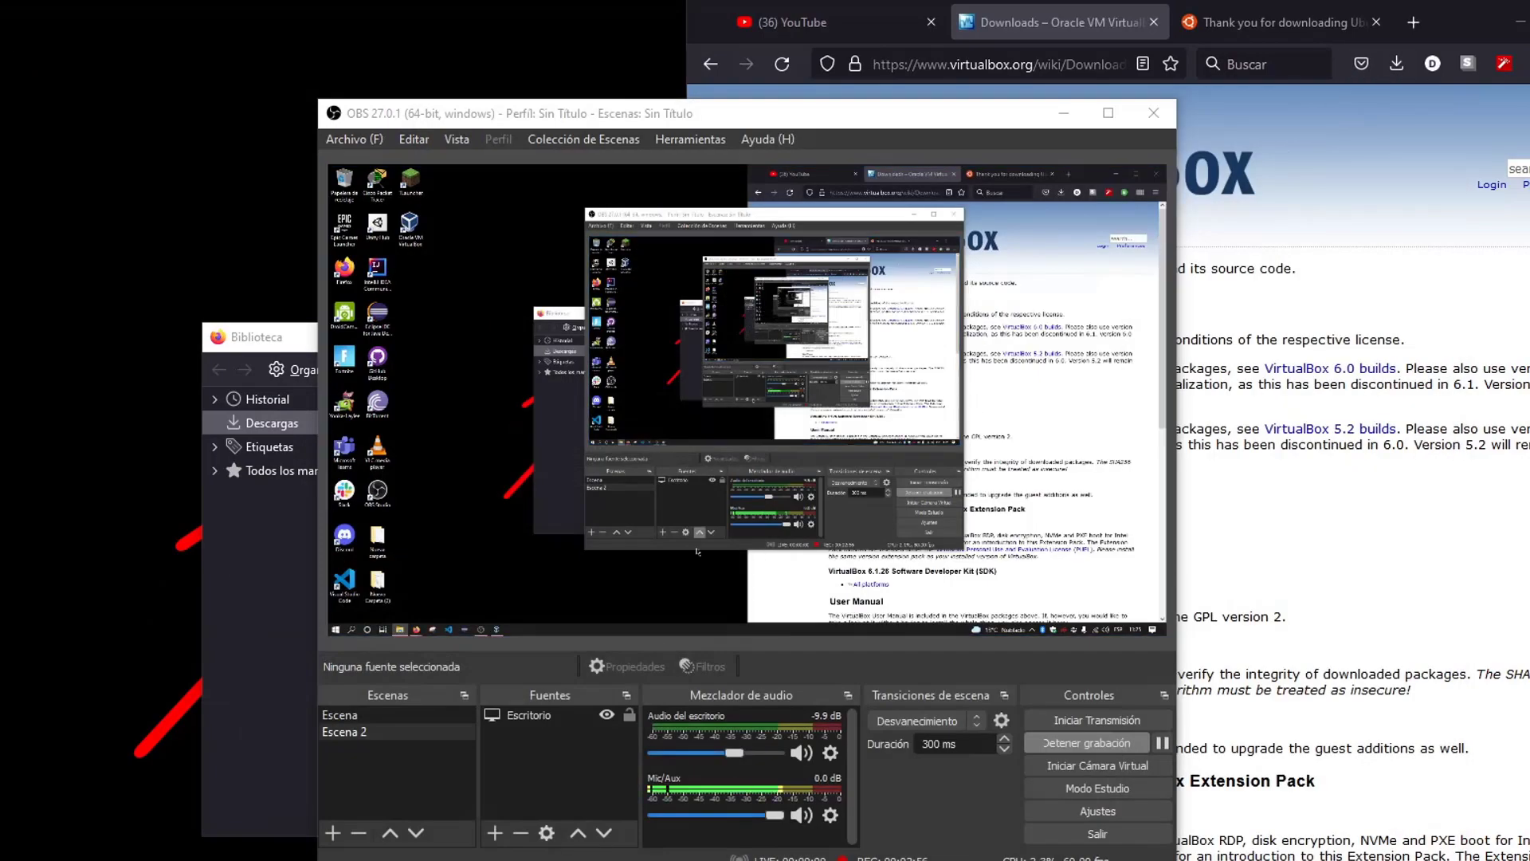
# Launch Oracle VM VirtualBox from the taskbar and reposition the Manager window
pyautogui.click(120, 860)
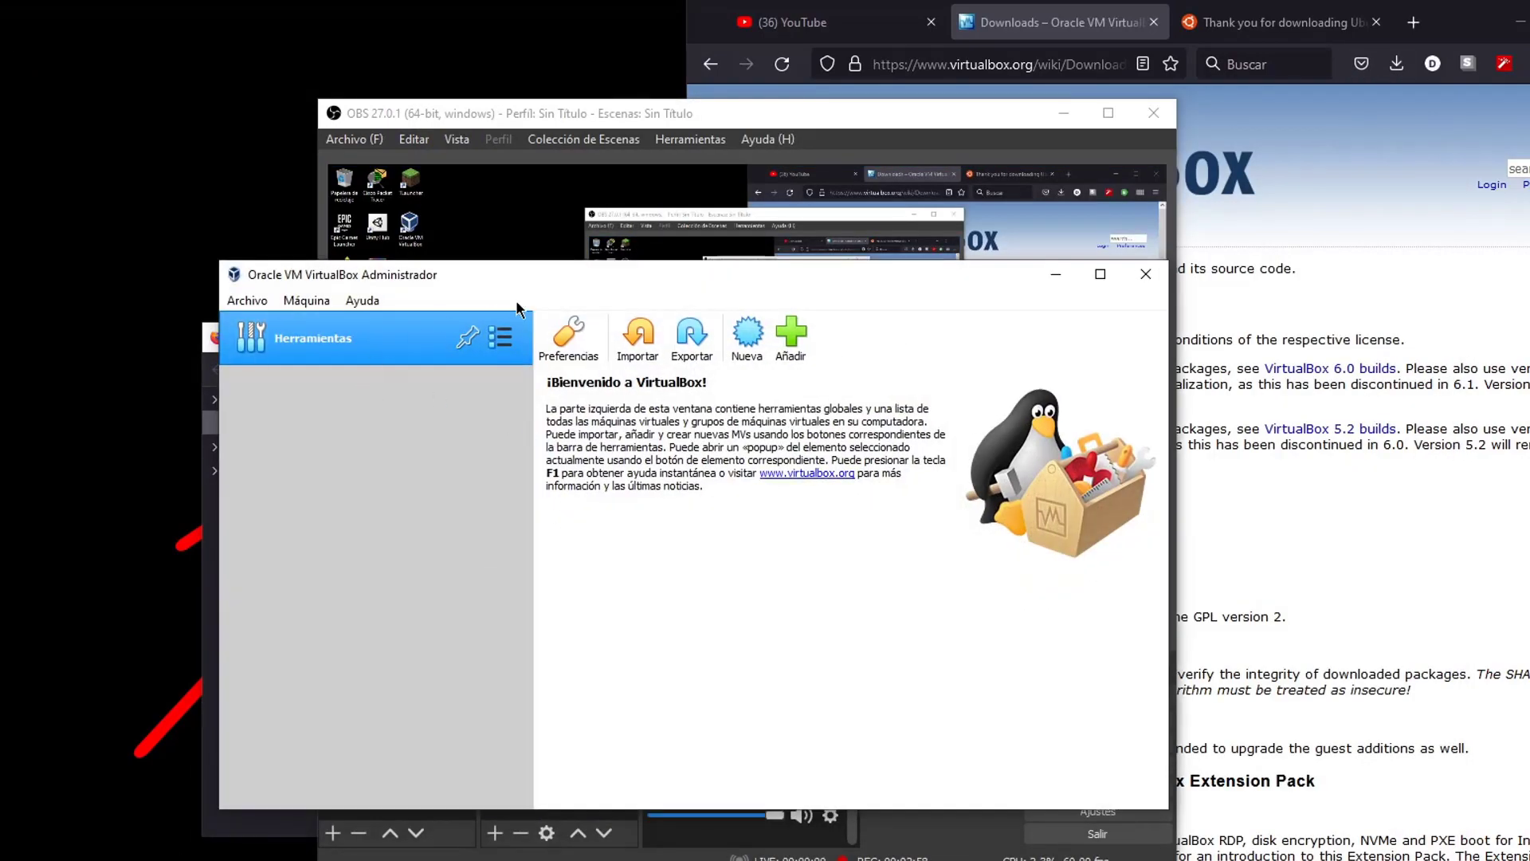
pyautogui.moveTo(507, 274); pyautogui.dragTo(484, 69)
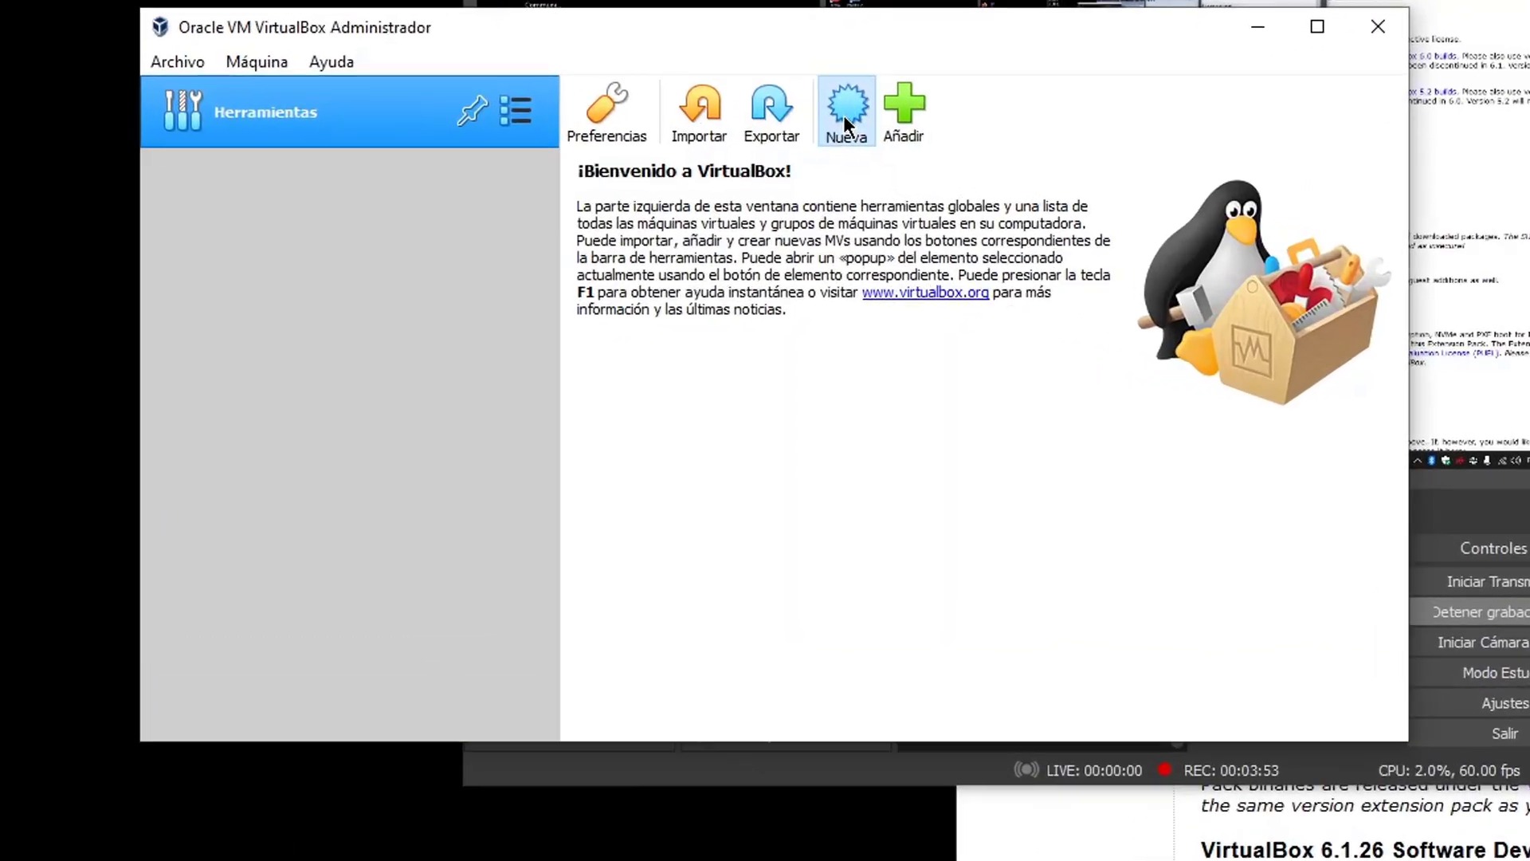
# Start a new VM named 'Ubuntu Primera maquina', type Linux, version Ubuntu_64, and reach the memory page
pyautogui.click(732, 137)
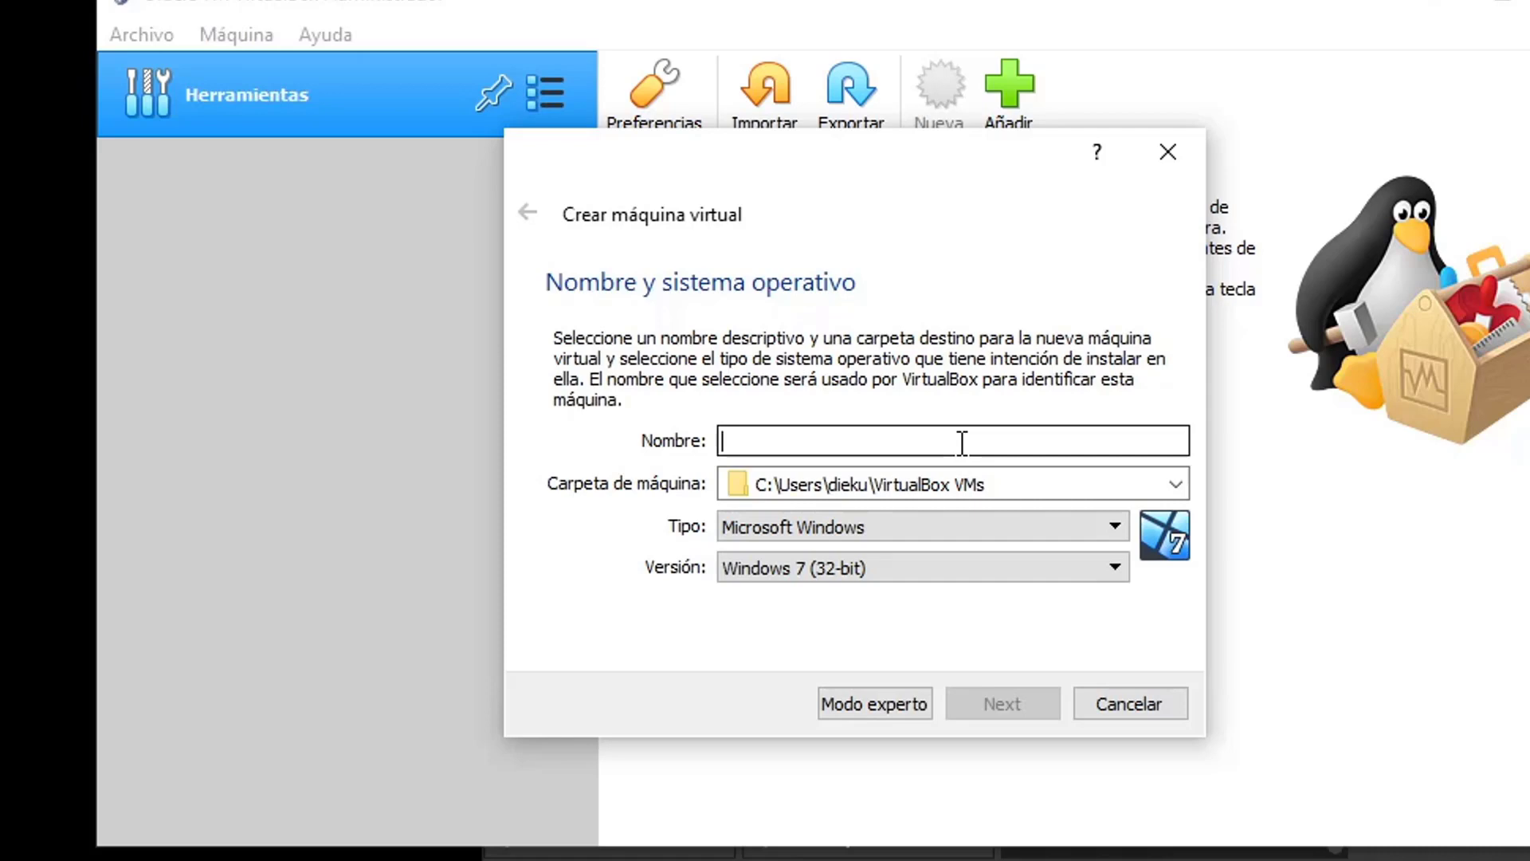
pyautogui.write('Ubuntu')
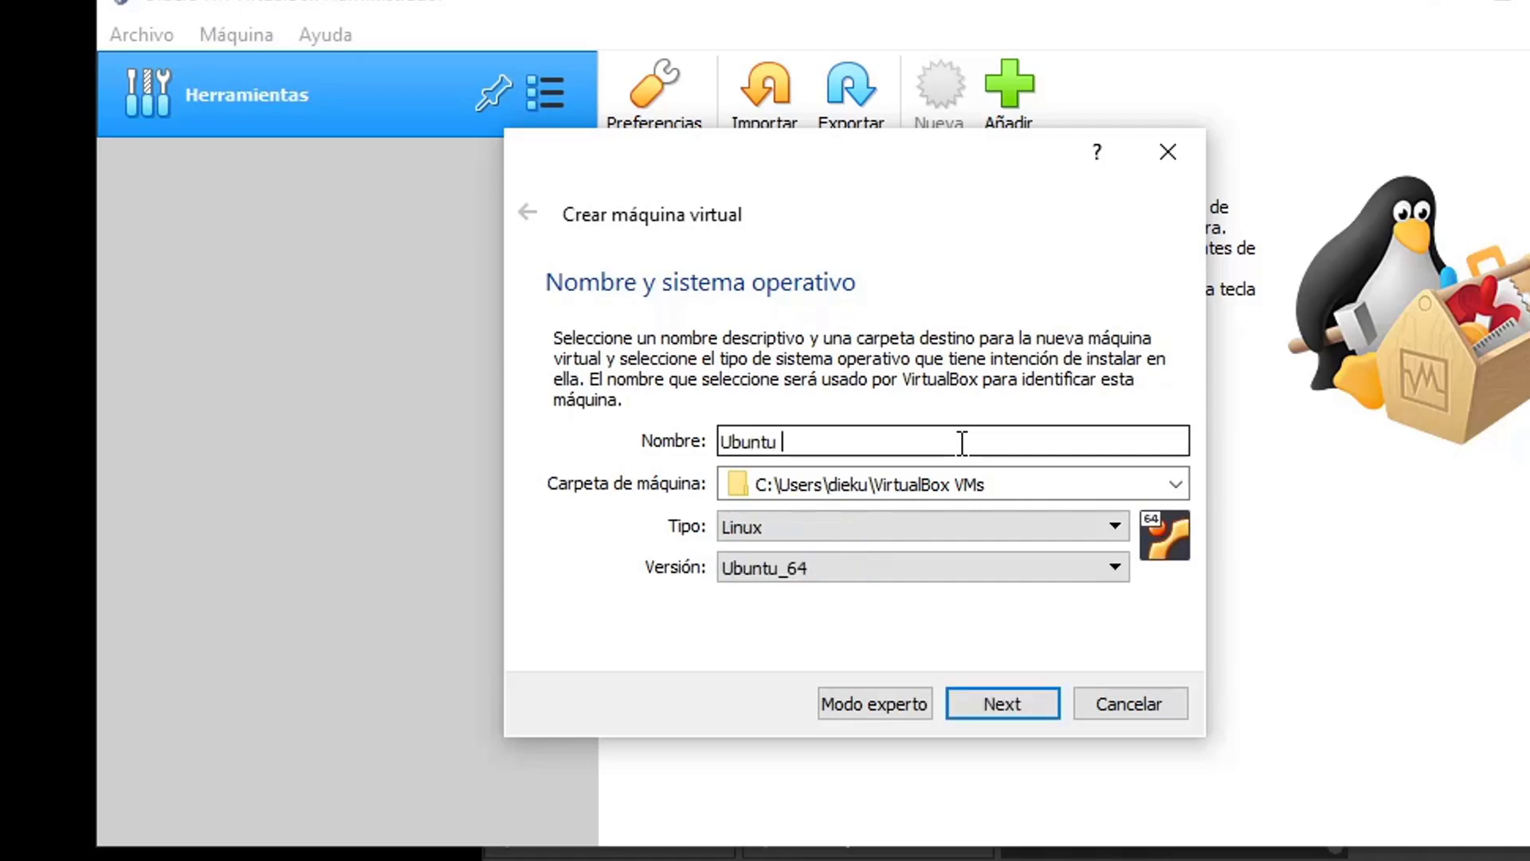
pyautogui.write(' Primera maquina')
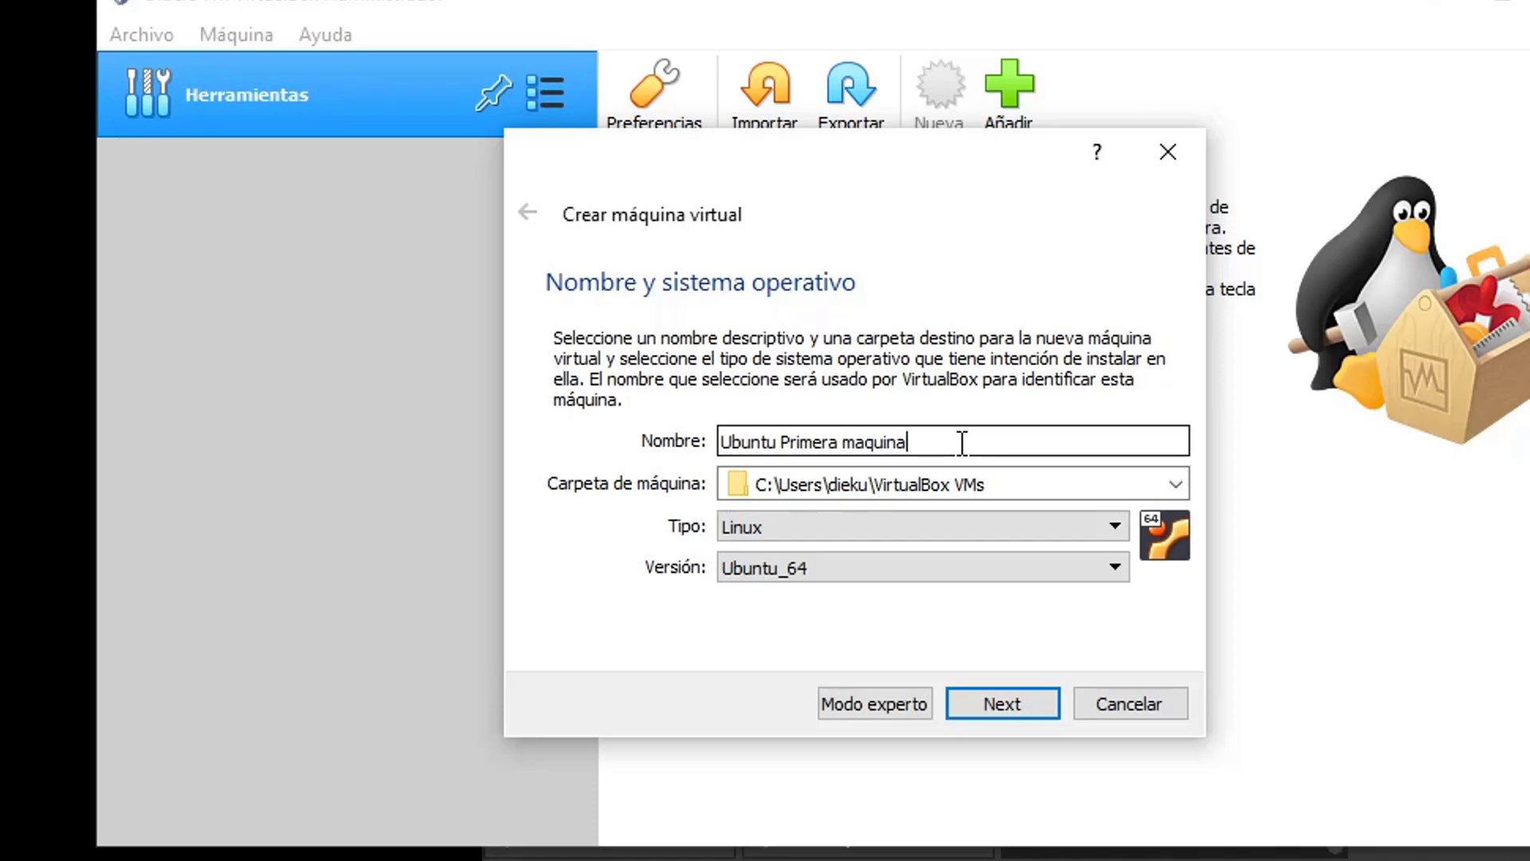
pyautogui.click(864, 569)
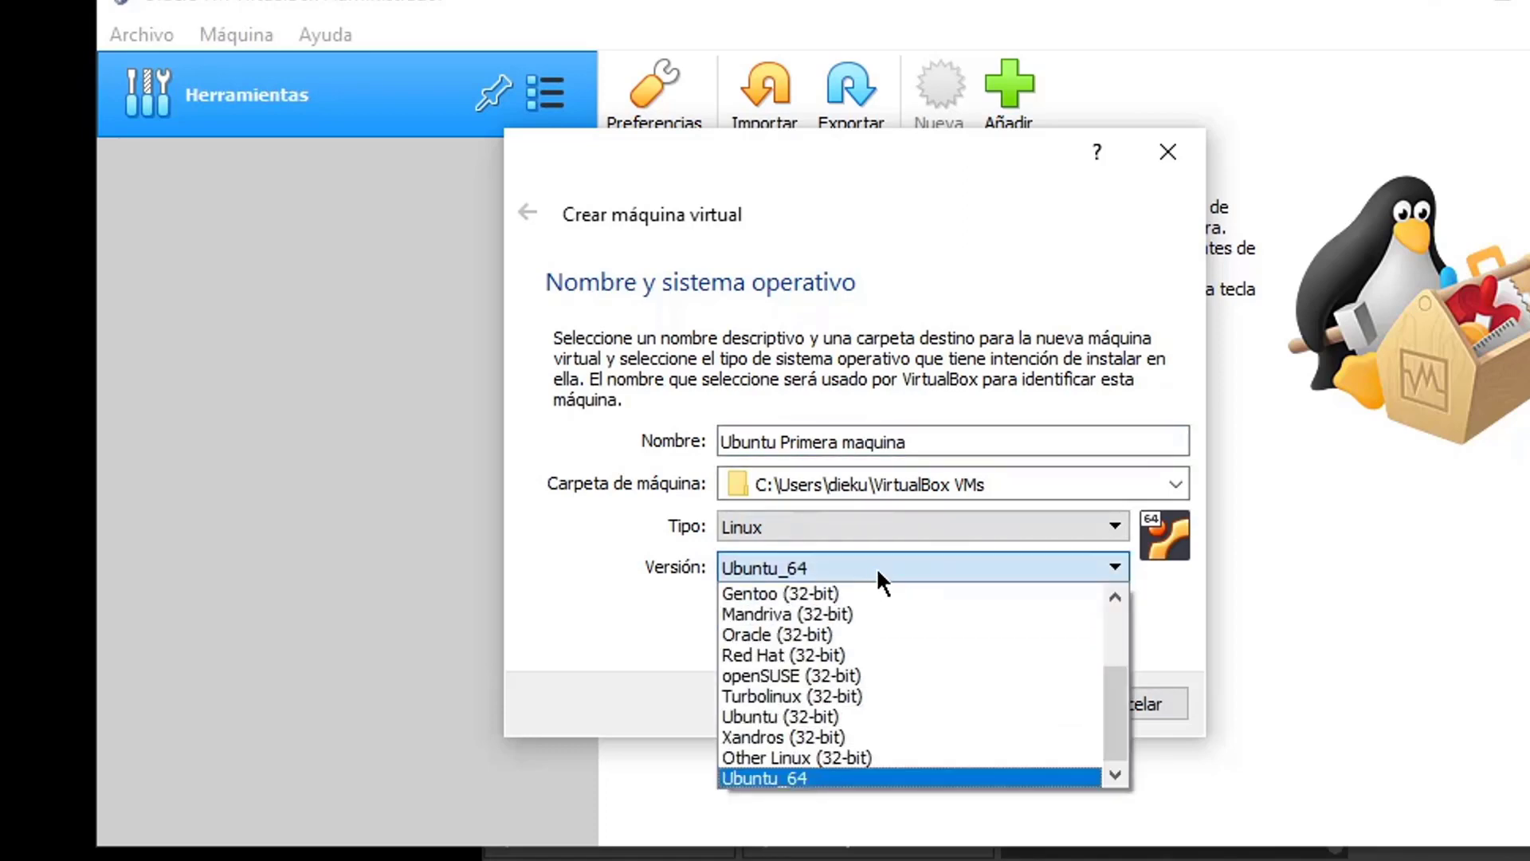
pyautogui.click(877, 567)
pyautogui.click(1026, 701)
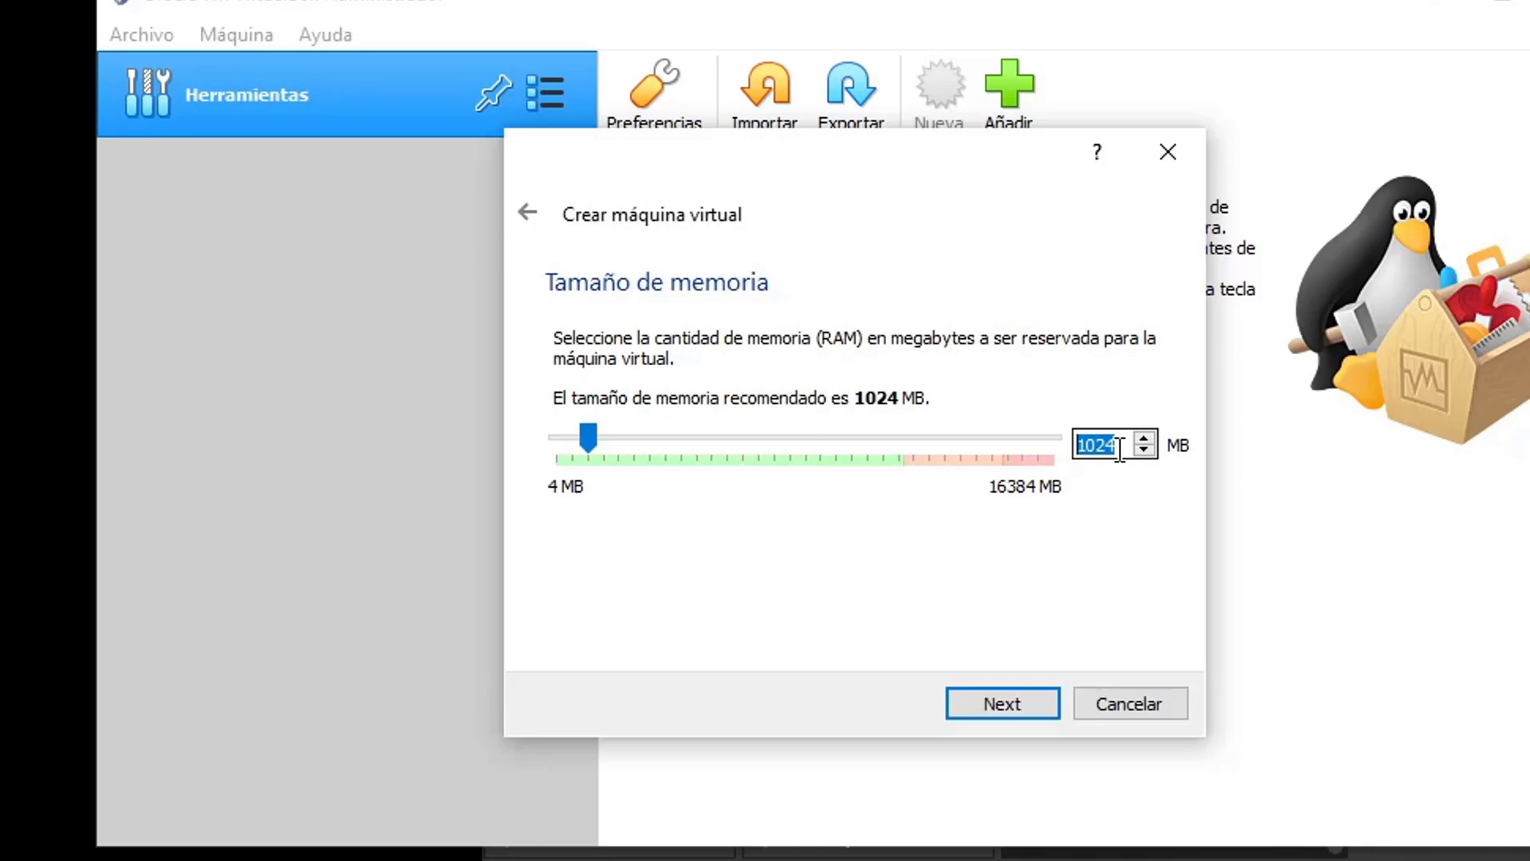
pyautogui.click(1017, 705)
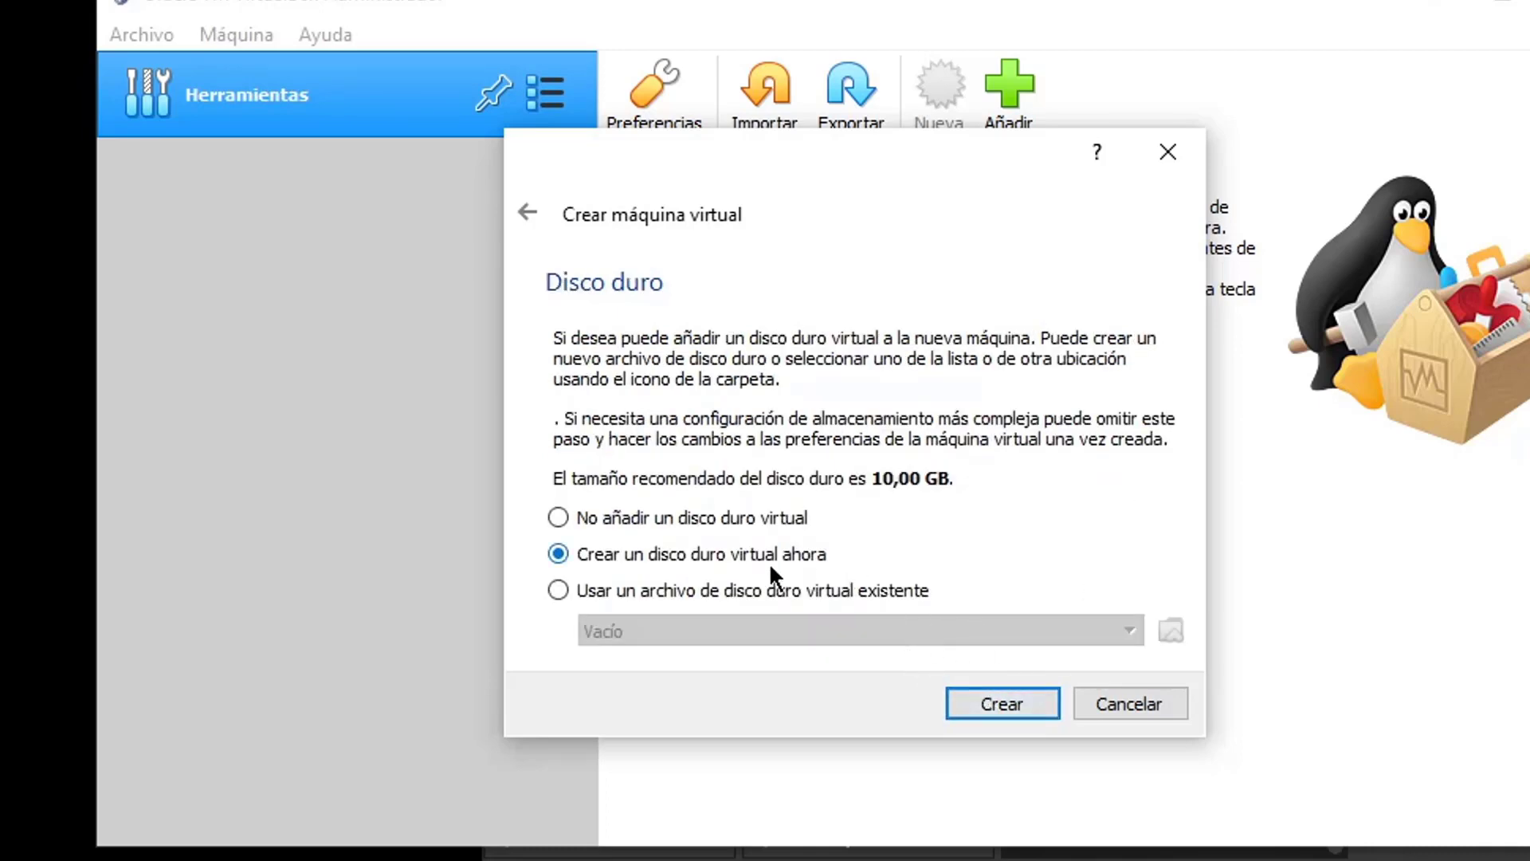
pyautogui.click(530, 213)
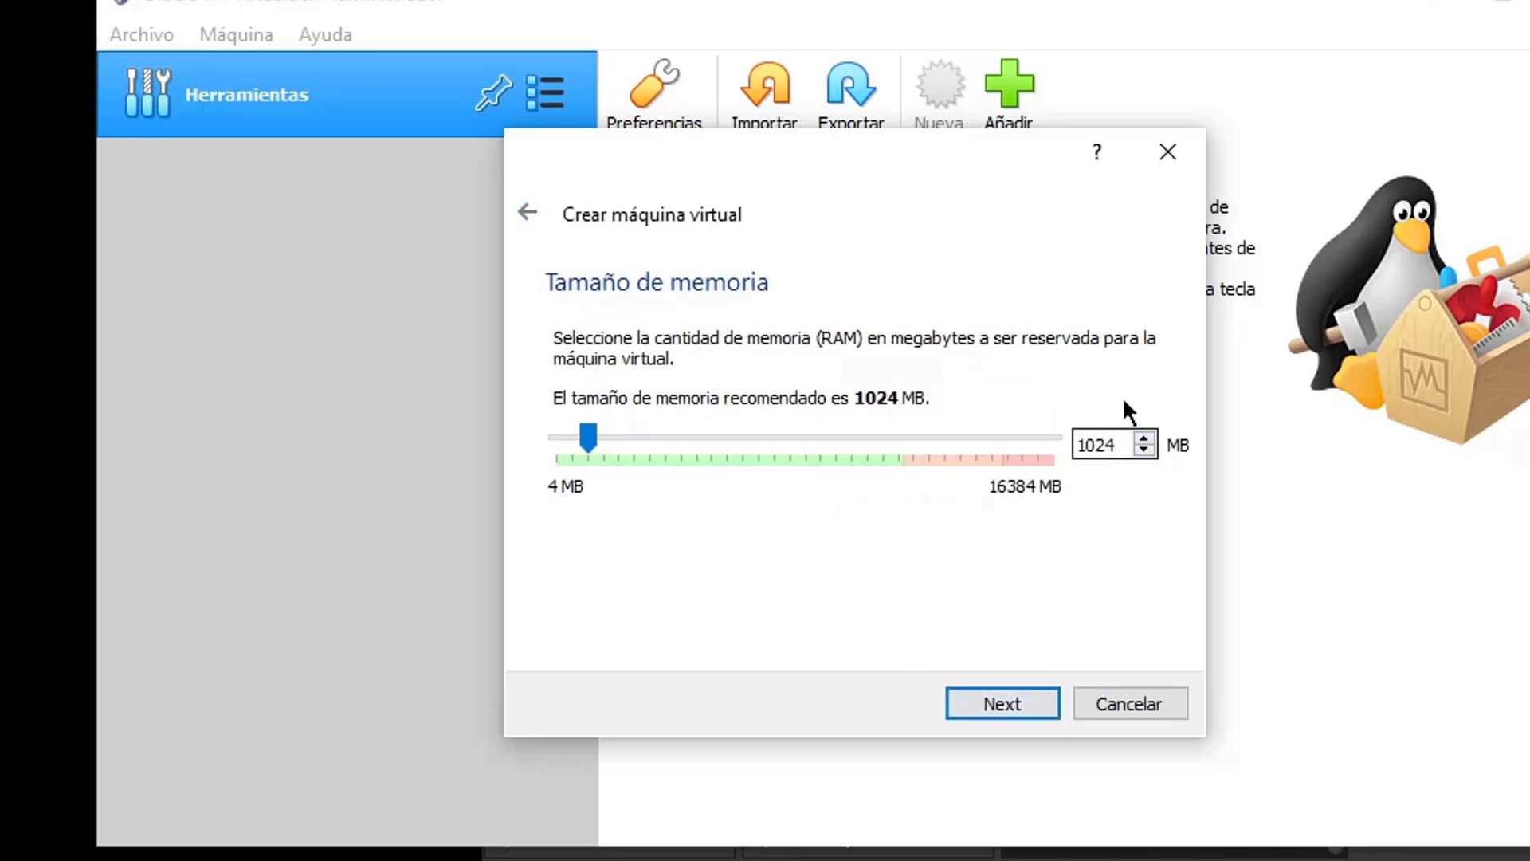
pyautogui.moveTo(997, 157); pyautogui.dragTo(829, 143)
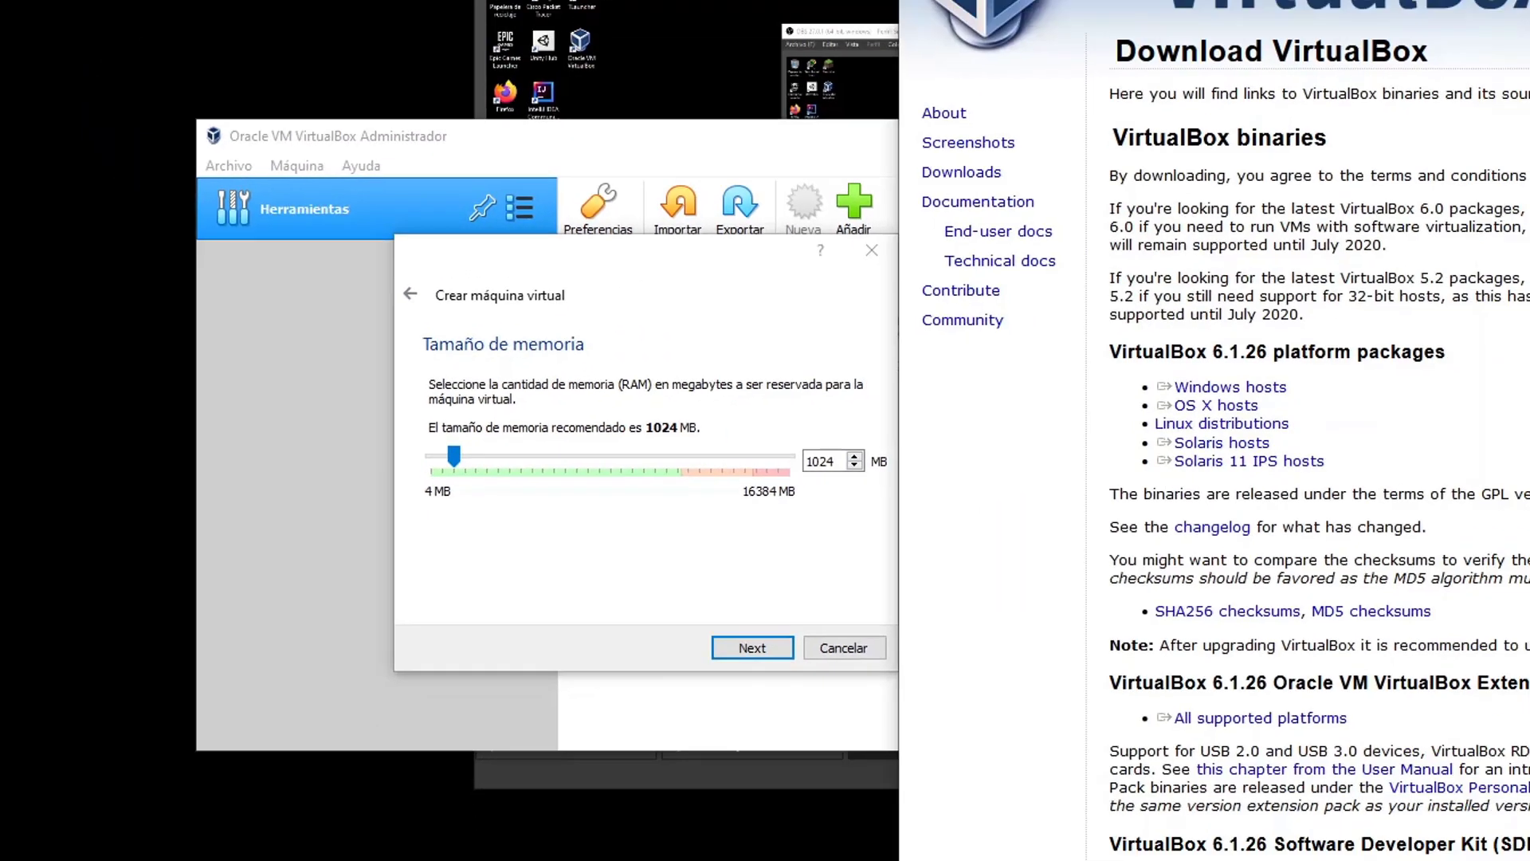
# Search 'requerimientos minimos ubuntu 20.04' and locate the 2 GB RAM requirement in the cunoticias article
pyautogui.click(1346, 21)
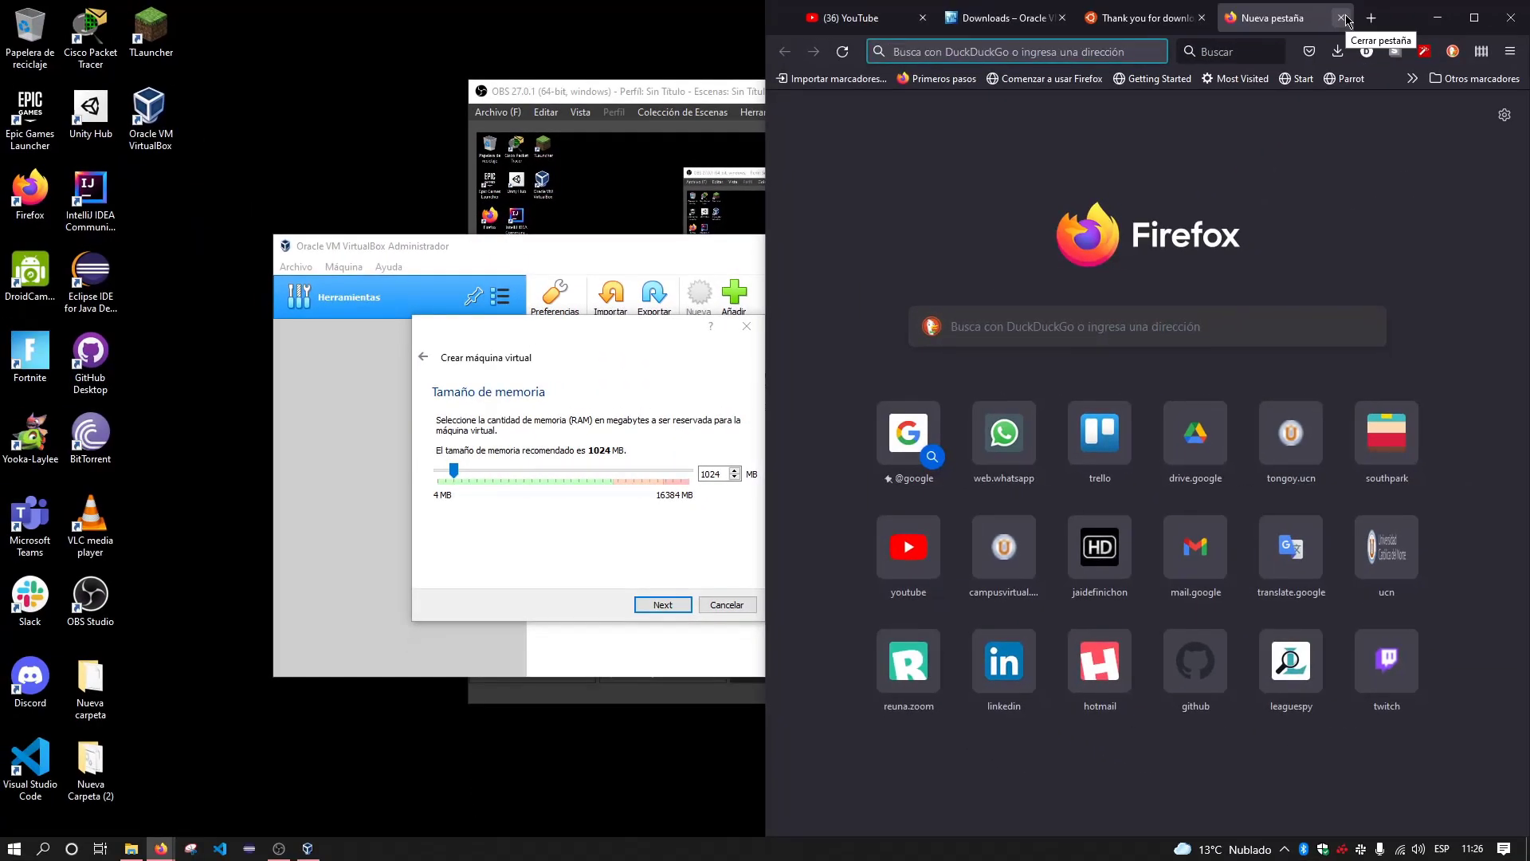
pyautogui.write('requer')
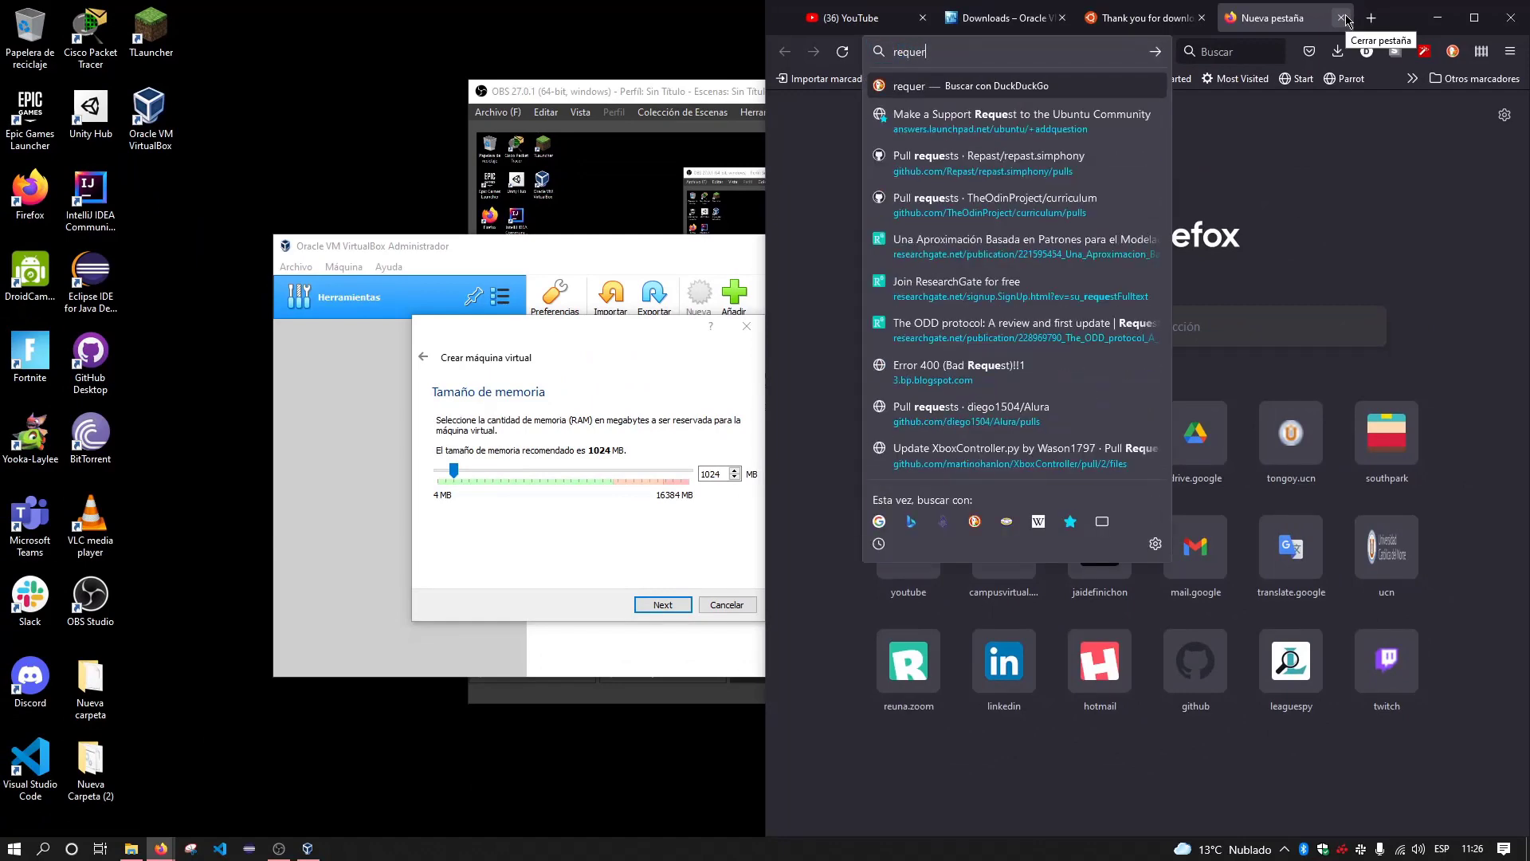
pyautogui.write('imientos minimos')
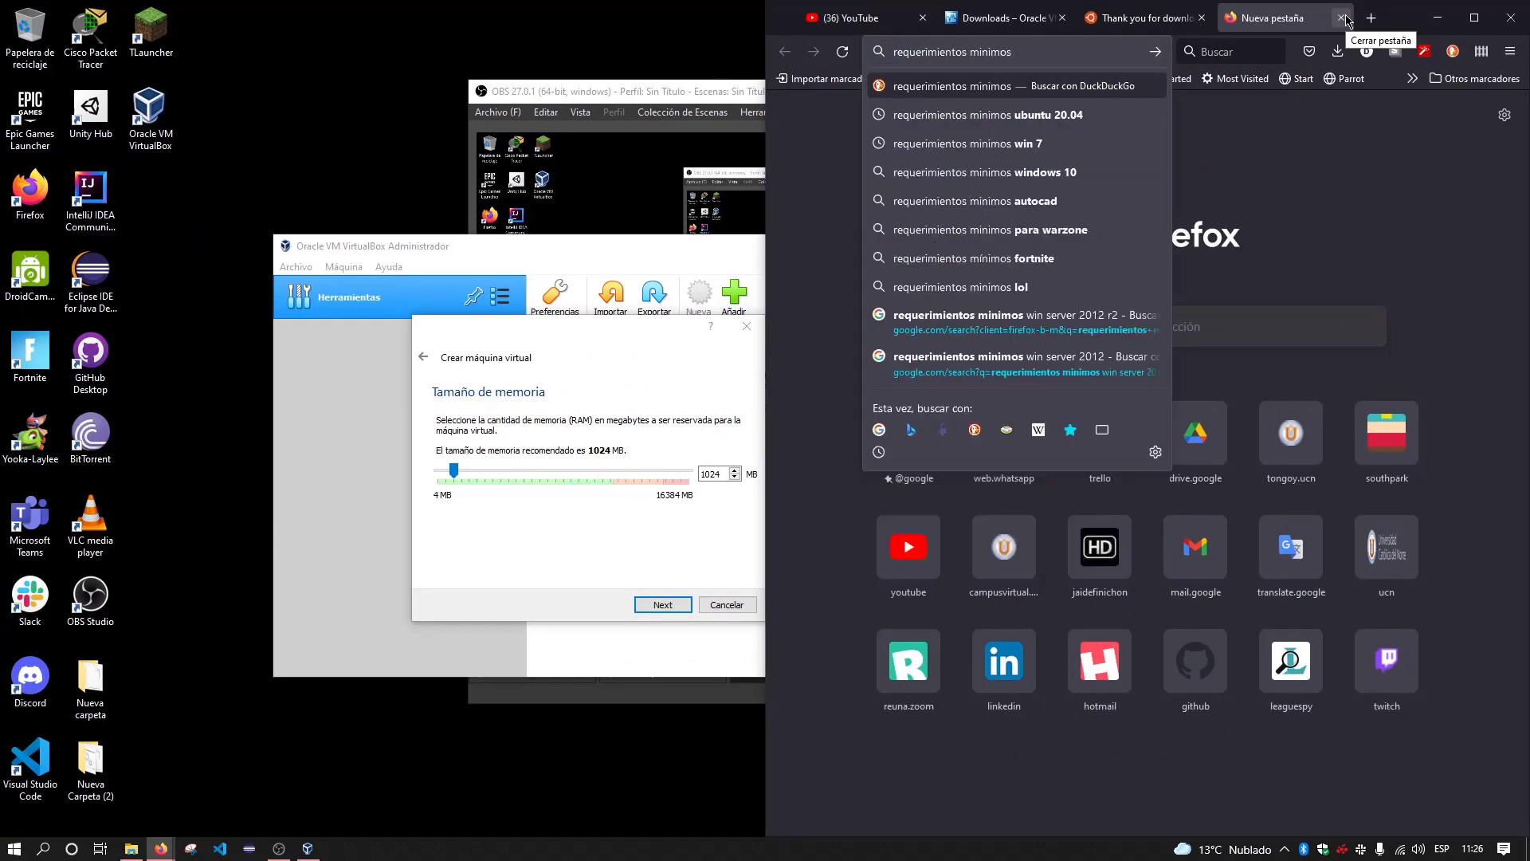
pyautogui.write(' ubuntu 20.04')
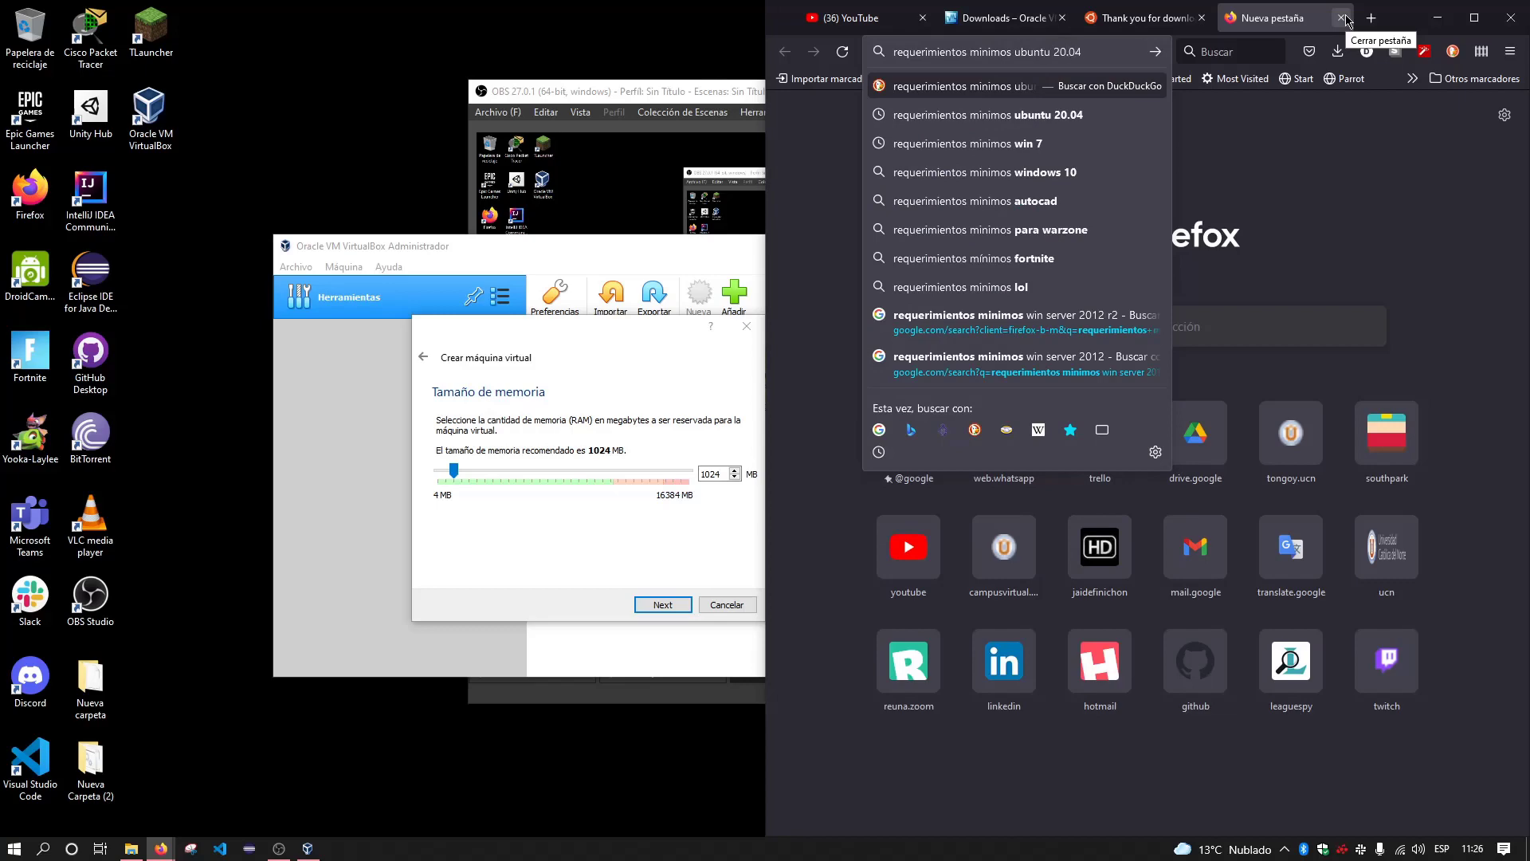
pyautogui.press('Return')
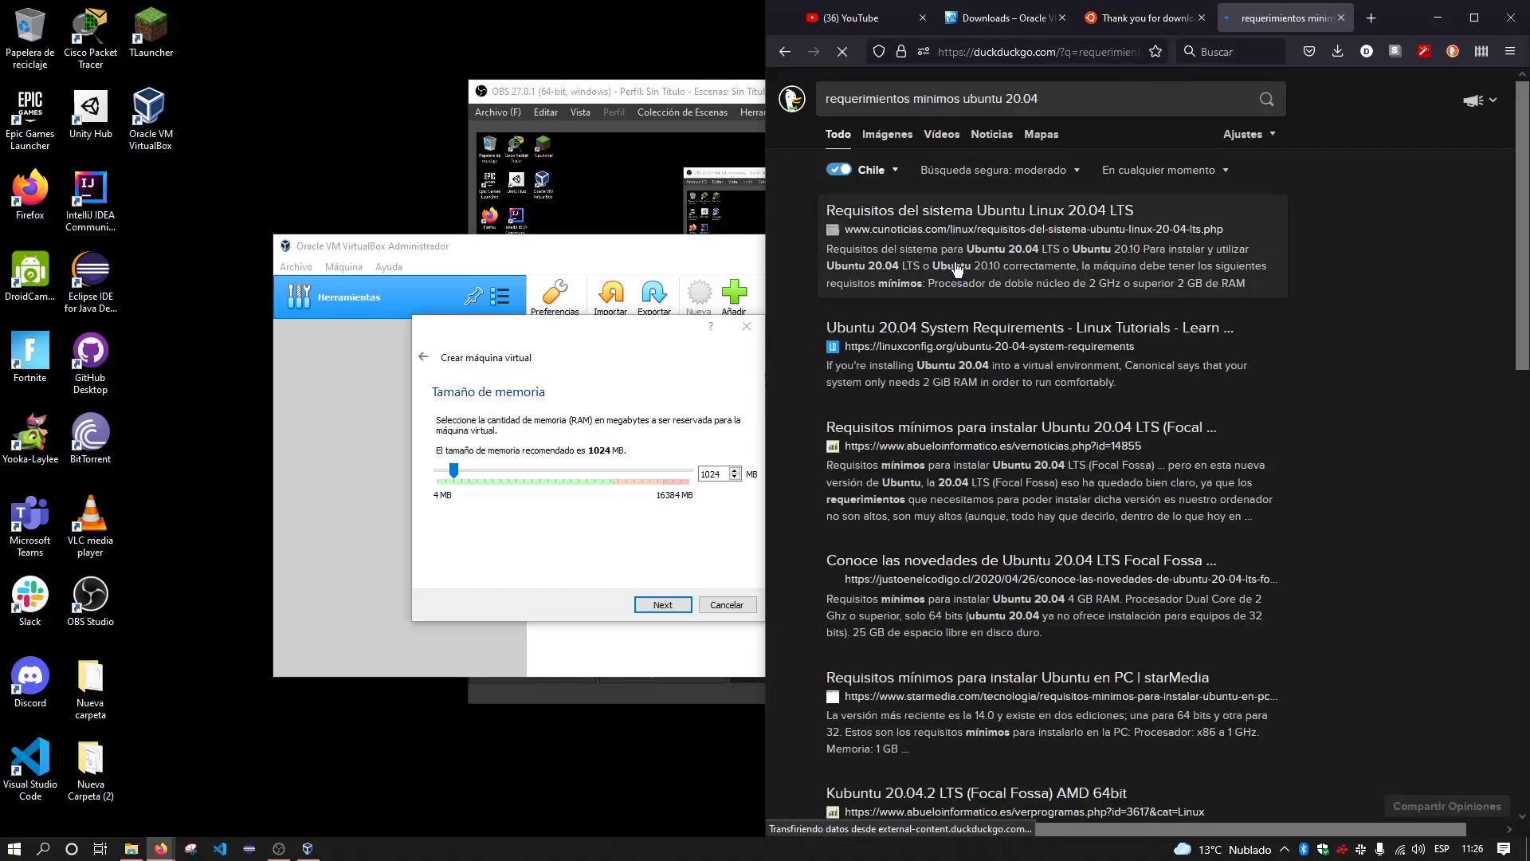
pyautogui.click(992, 211)
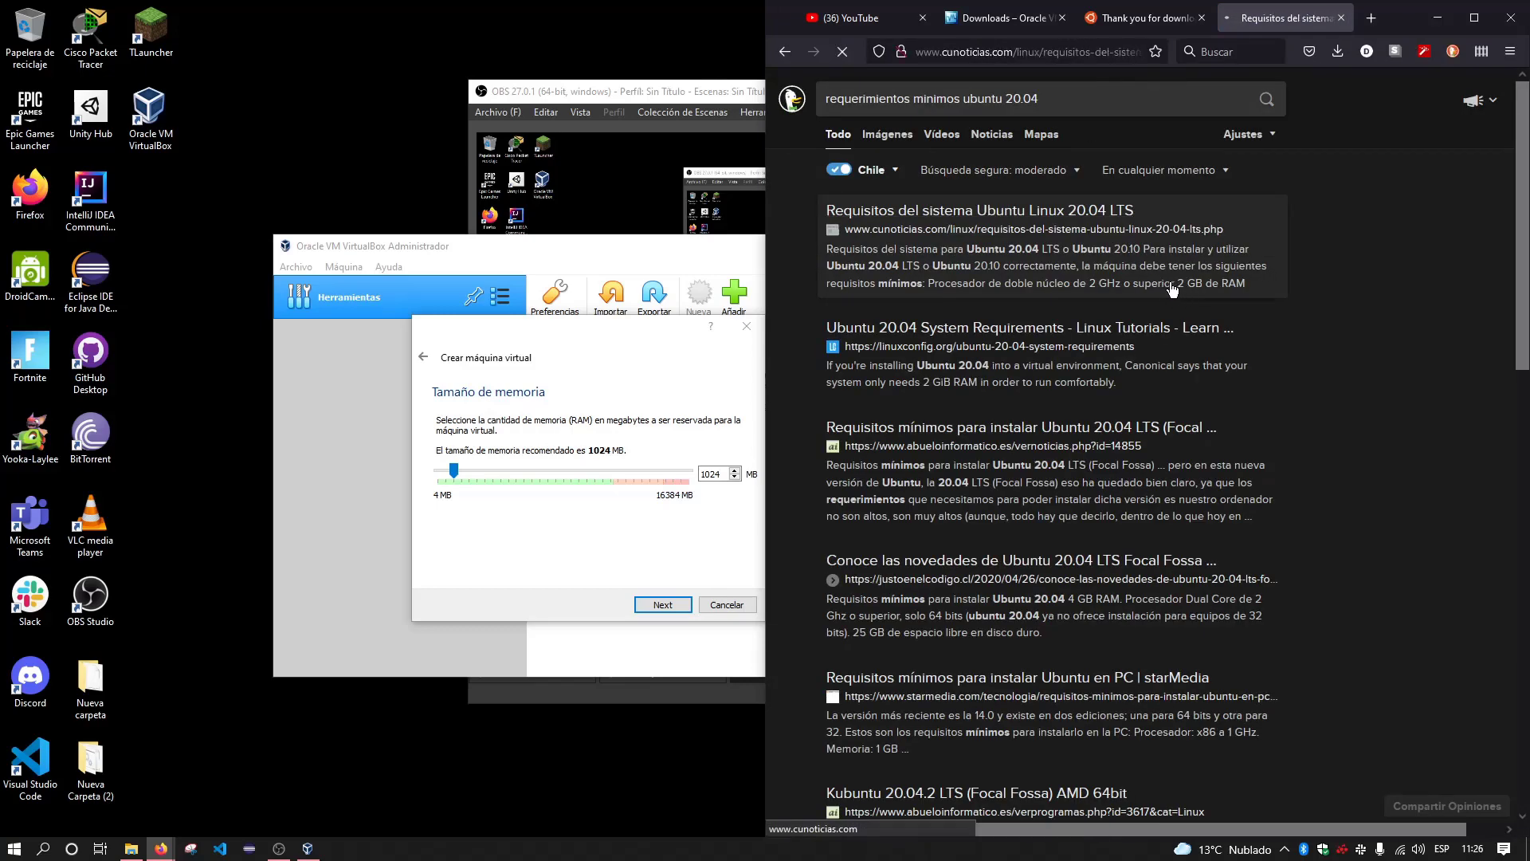
pyautogui.scroll(-10, 1202, 297)
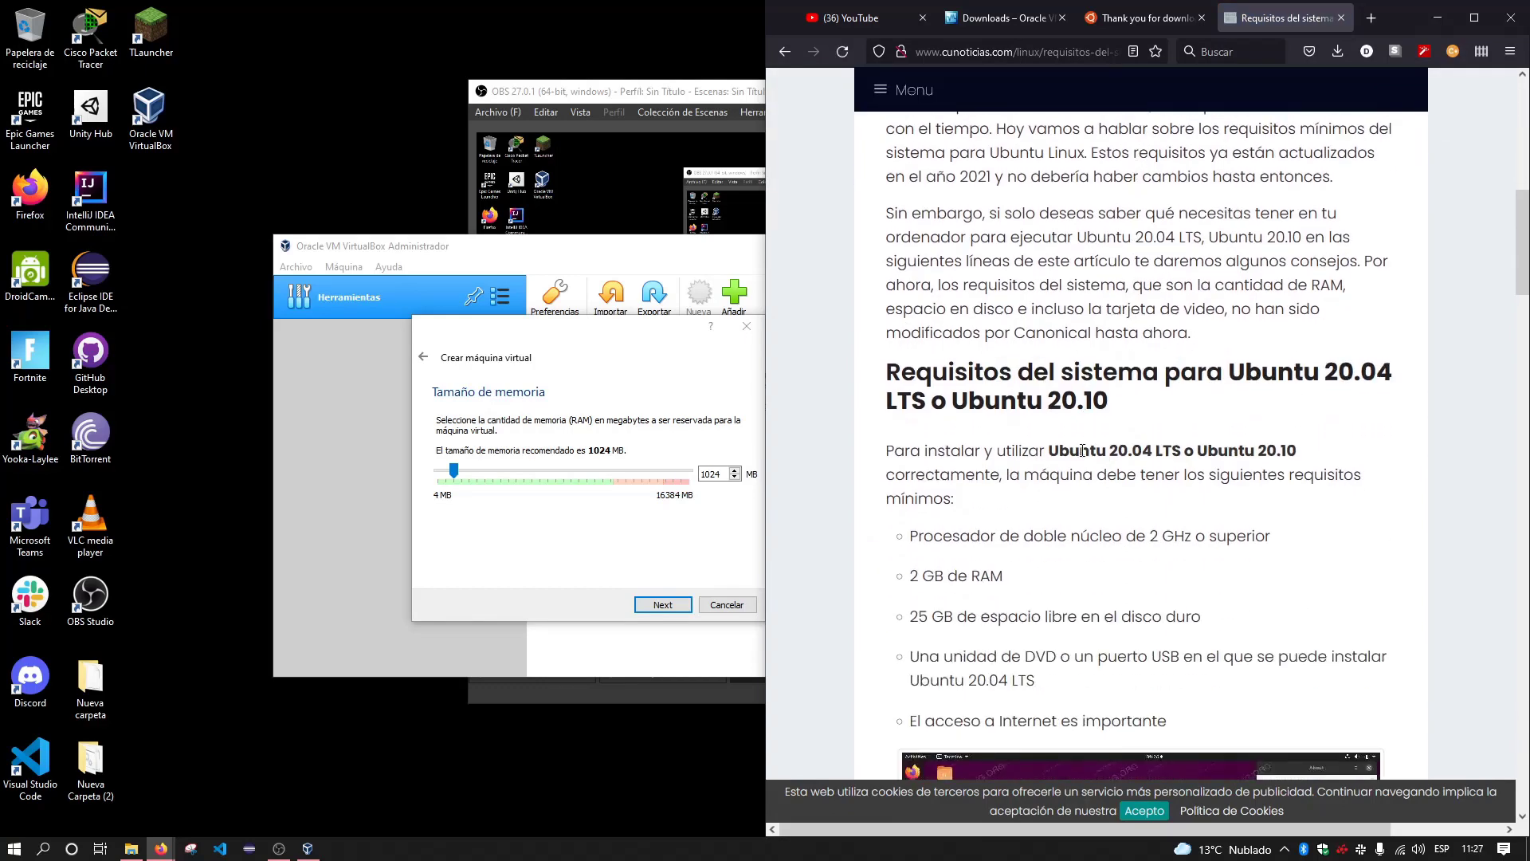
pyautogui.scroll(-2, 1060, 423)
pyautogui.moveTo(910, 415); pyautogui.dragTo(1058, 425)
pyautogui.click(1058, 428)
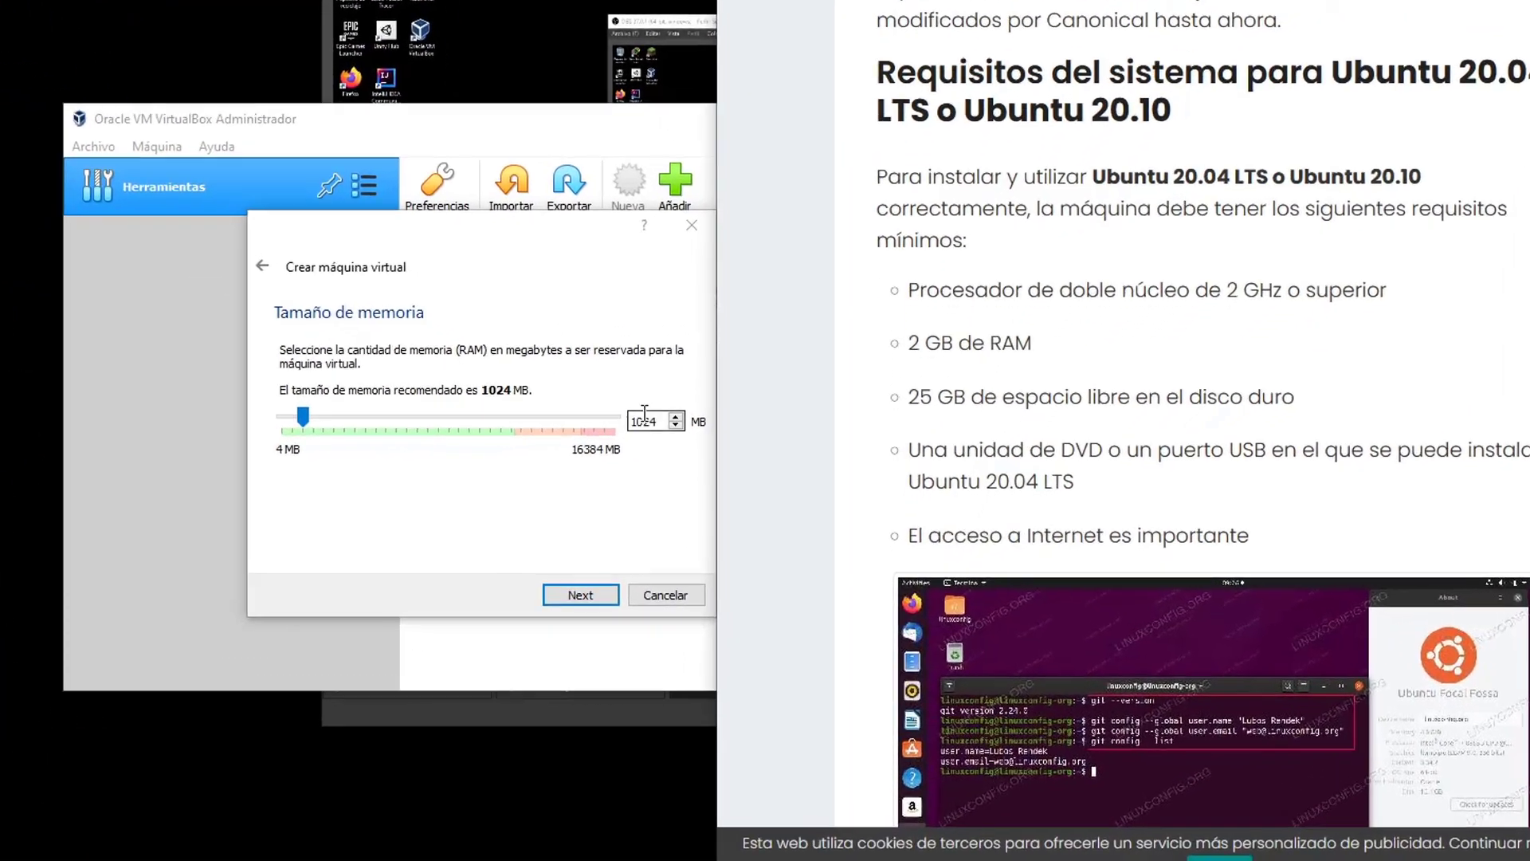
# Set the VM memory to 2048 MB and continue to the Disco duro page
pyautogui.doubleClick(709, 472)
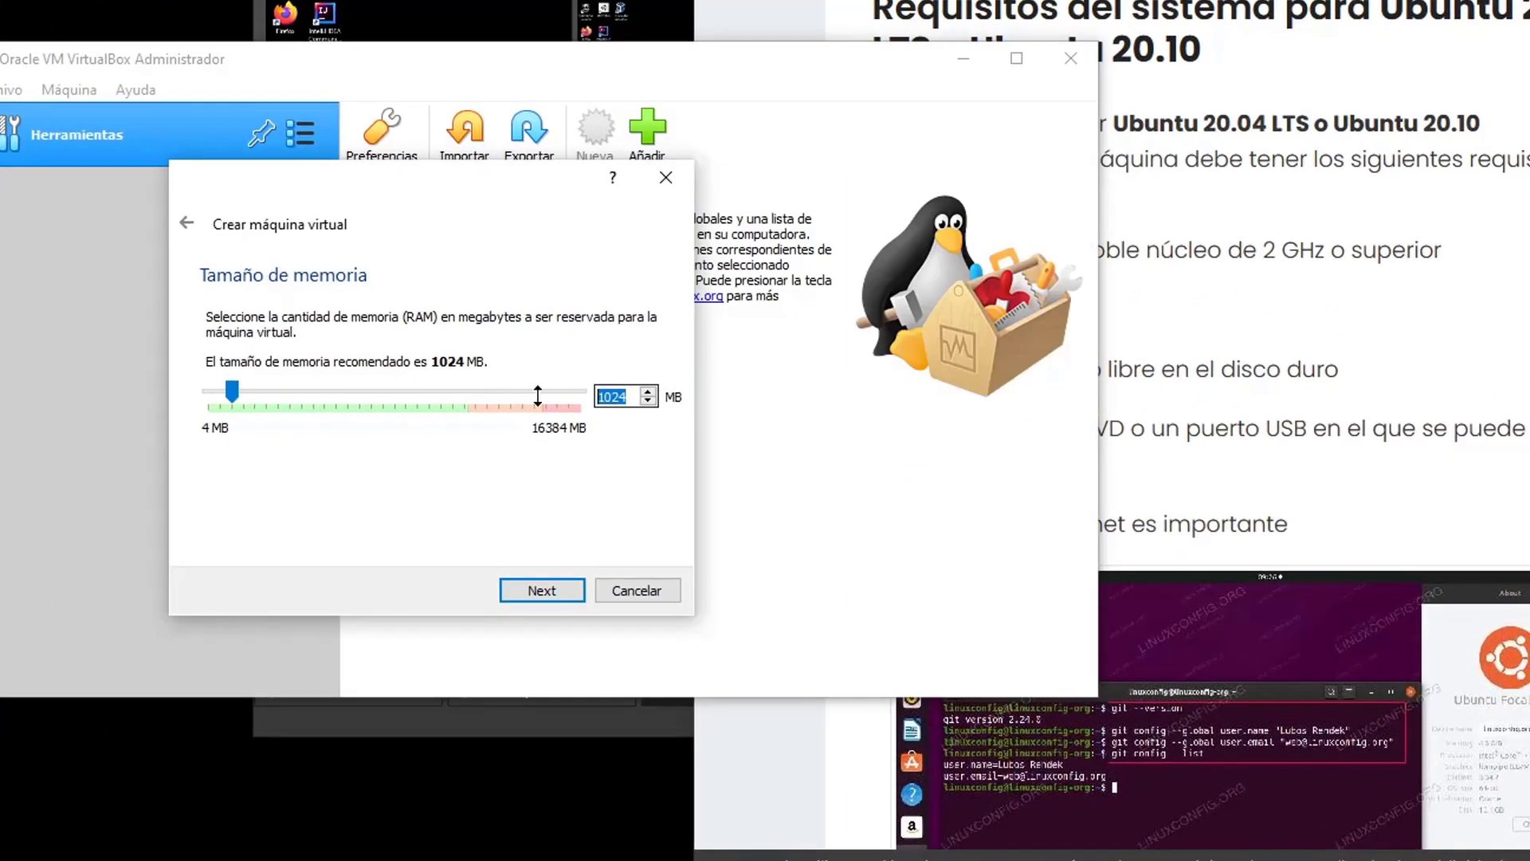
pyautogui.write('204')
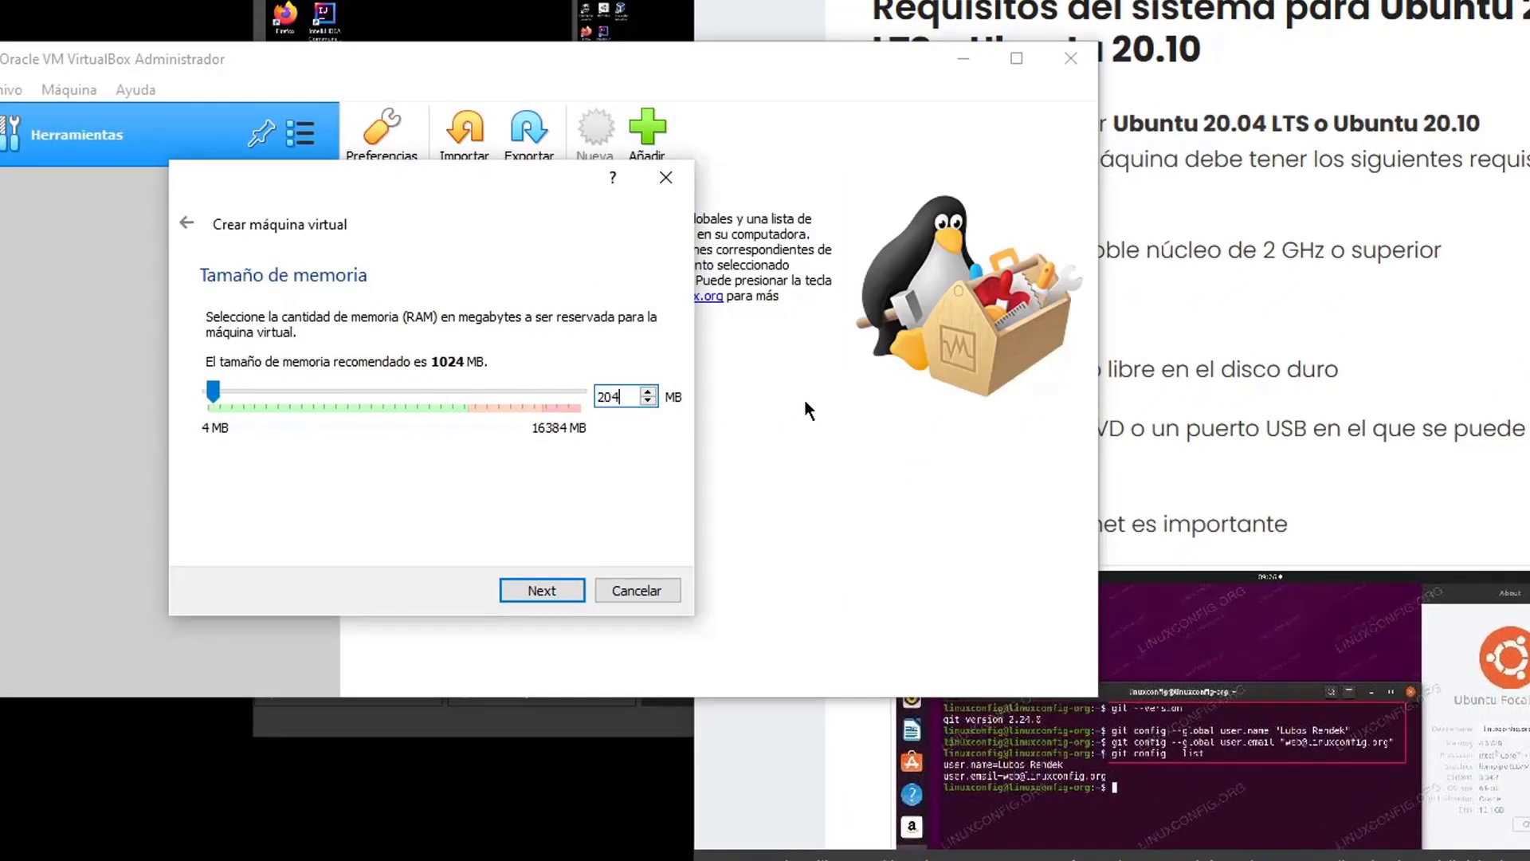
pyautogui.write('8')
pyautogui.click(542, 590)
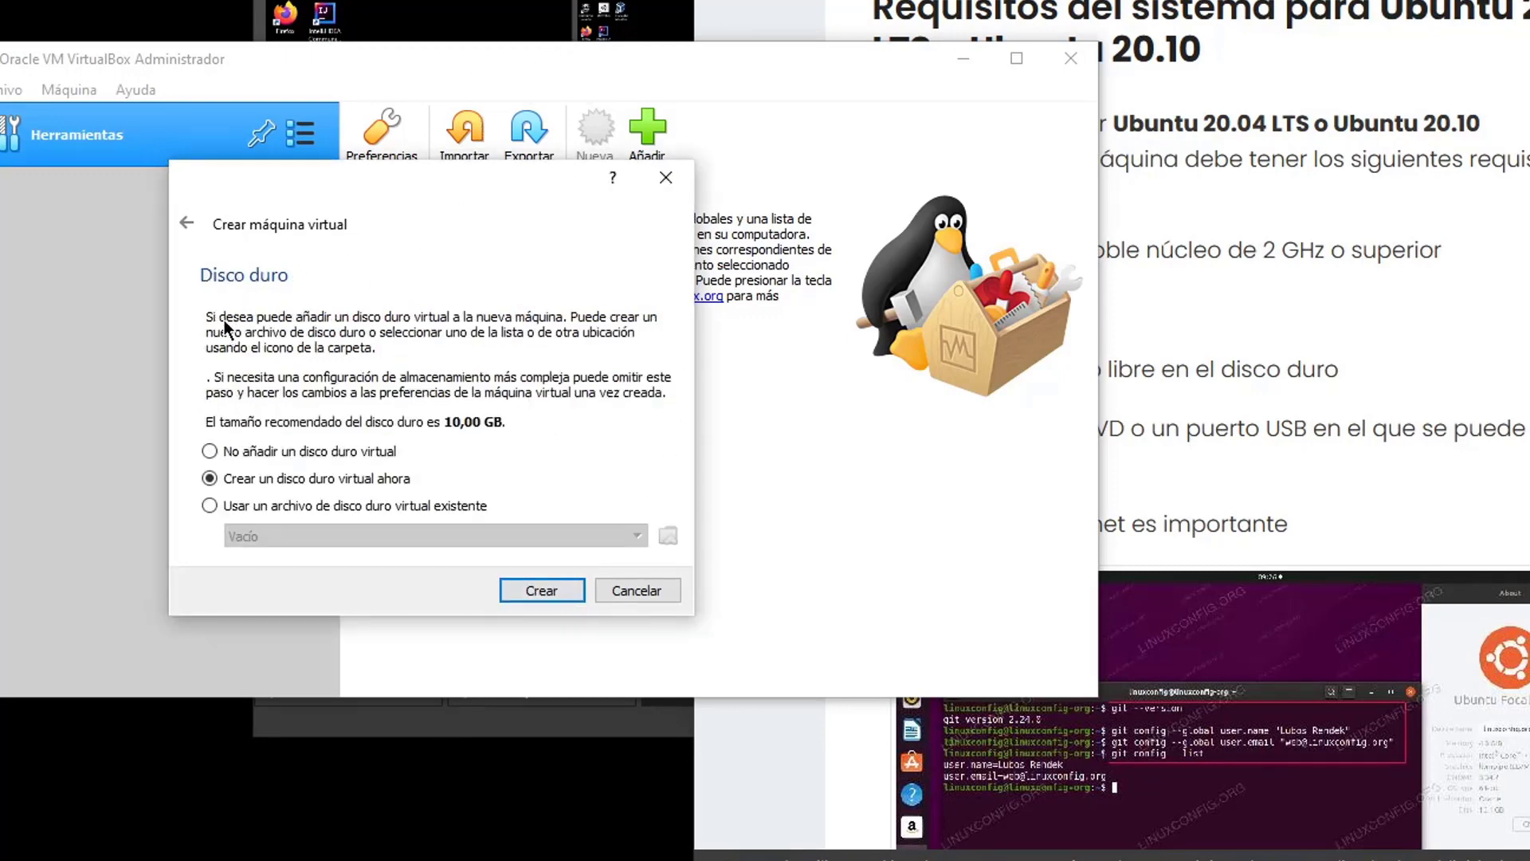
# Create a dynamically allocated 20 GB VDI hard disk to finish the Ubuntu Primera maquina VM
pyautogui.click(538, 596)
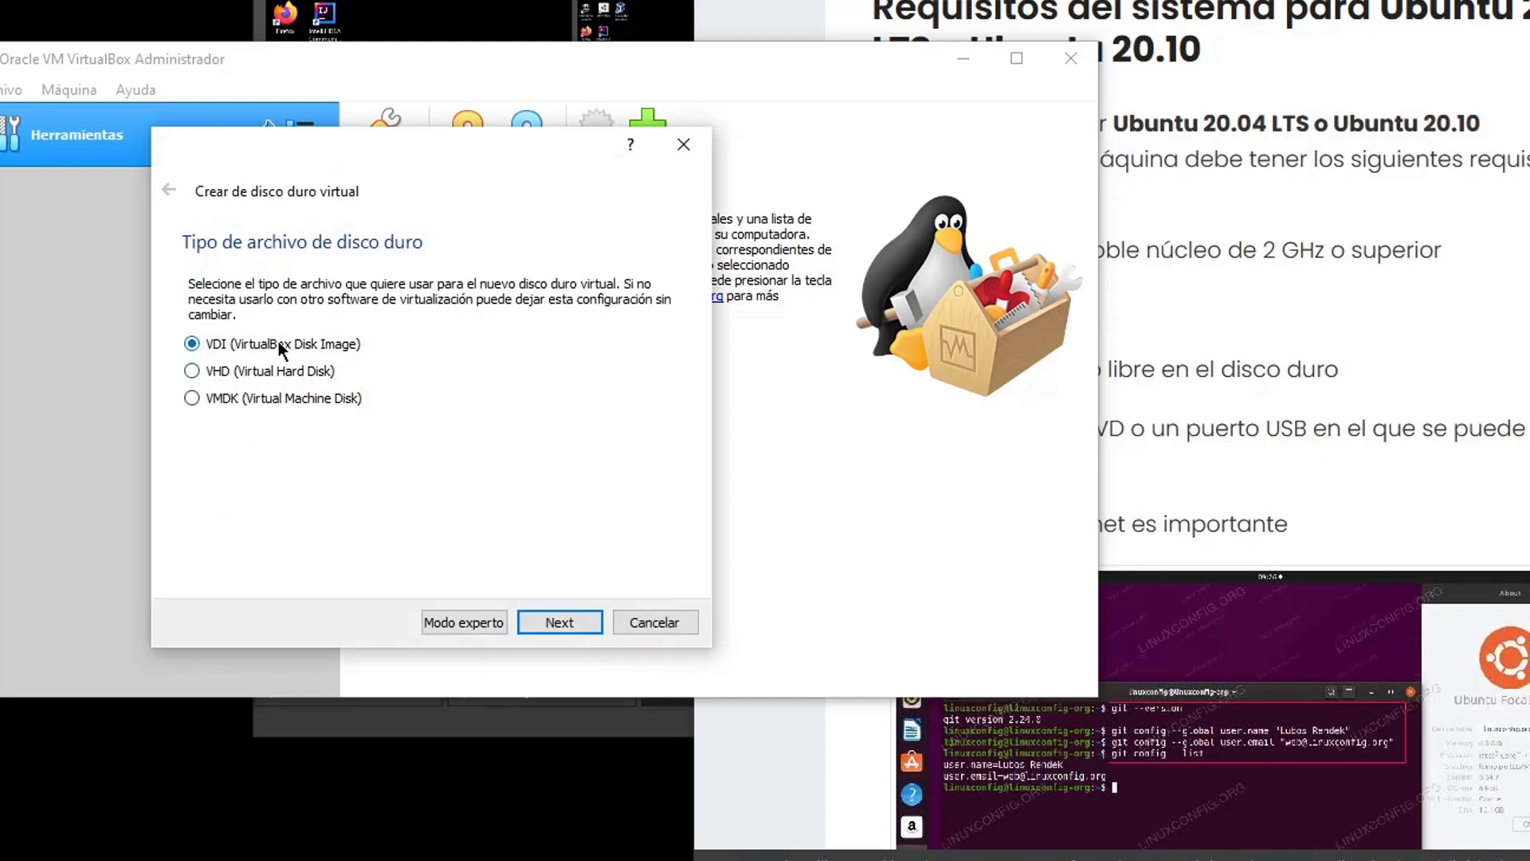
pyautogui.click(555, 627)
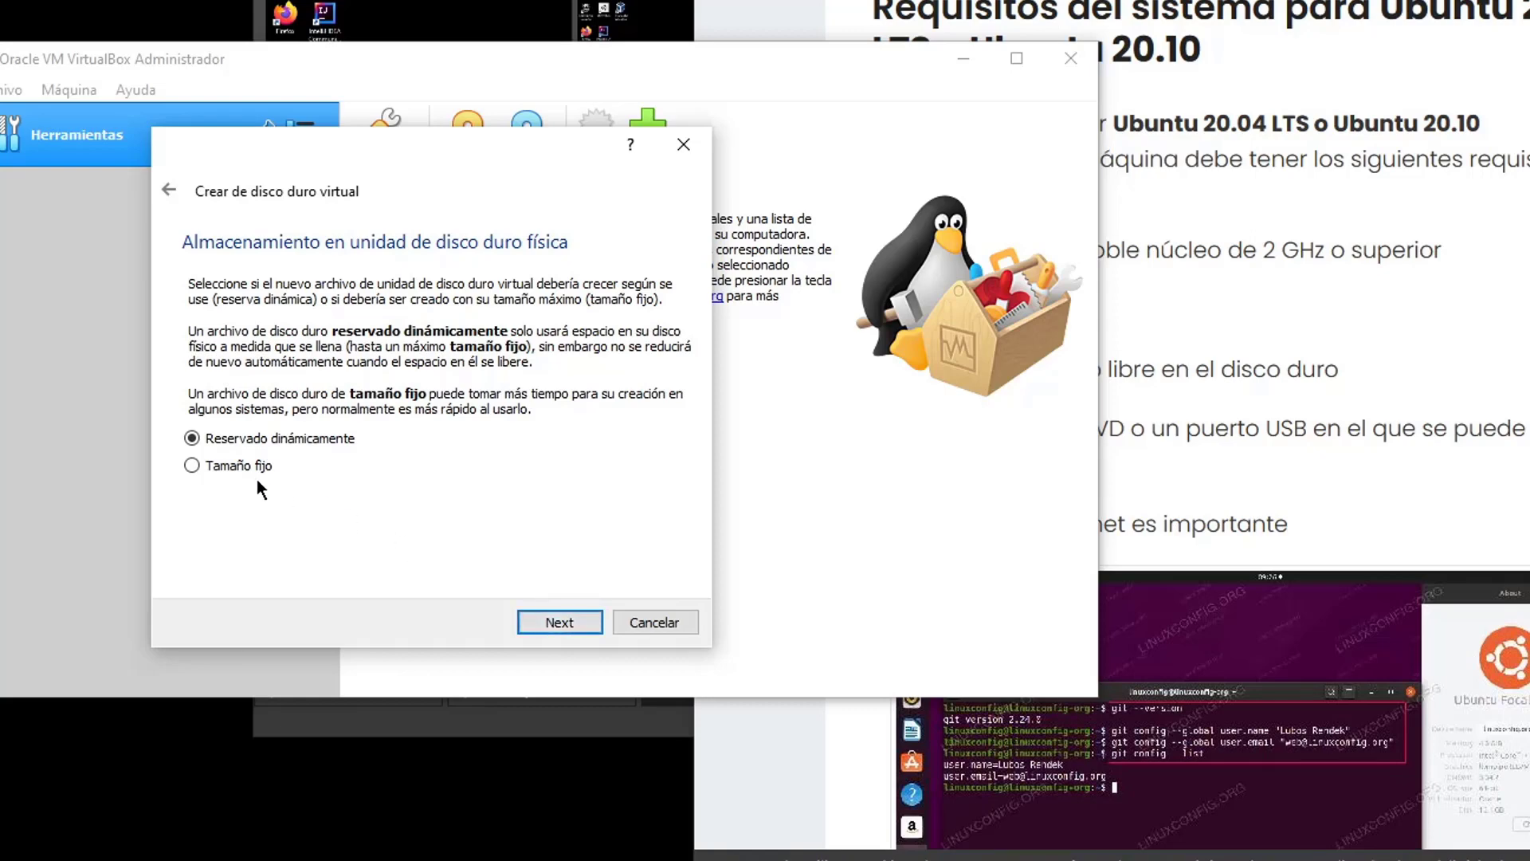
pyautogui.click(571, 612)
pyautogui.doubleClick(656, 412)
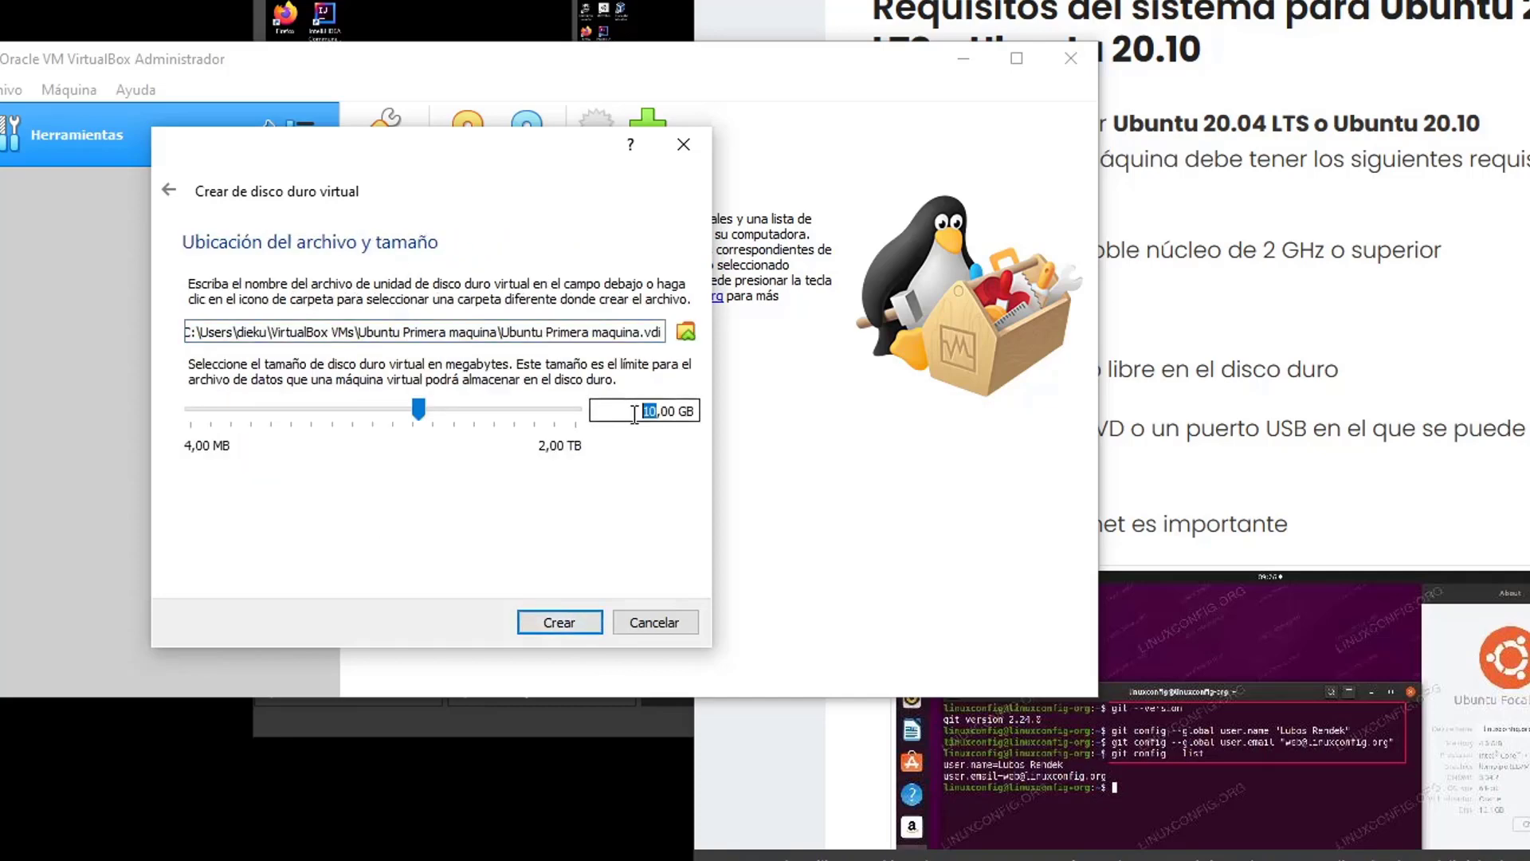
pyautogui.write('20')
pyautogui.click(577, 611)
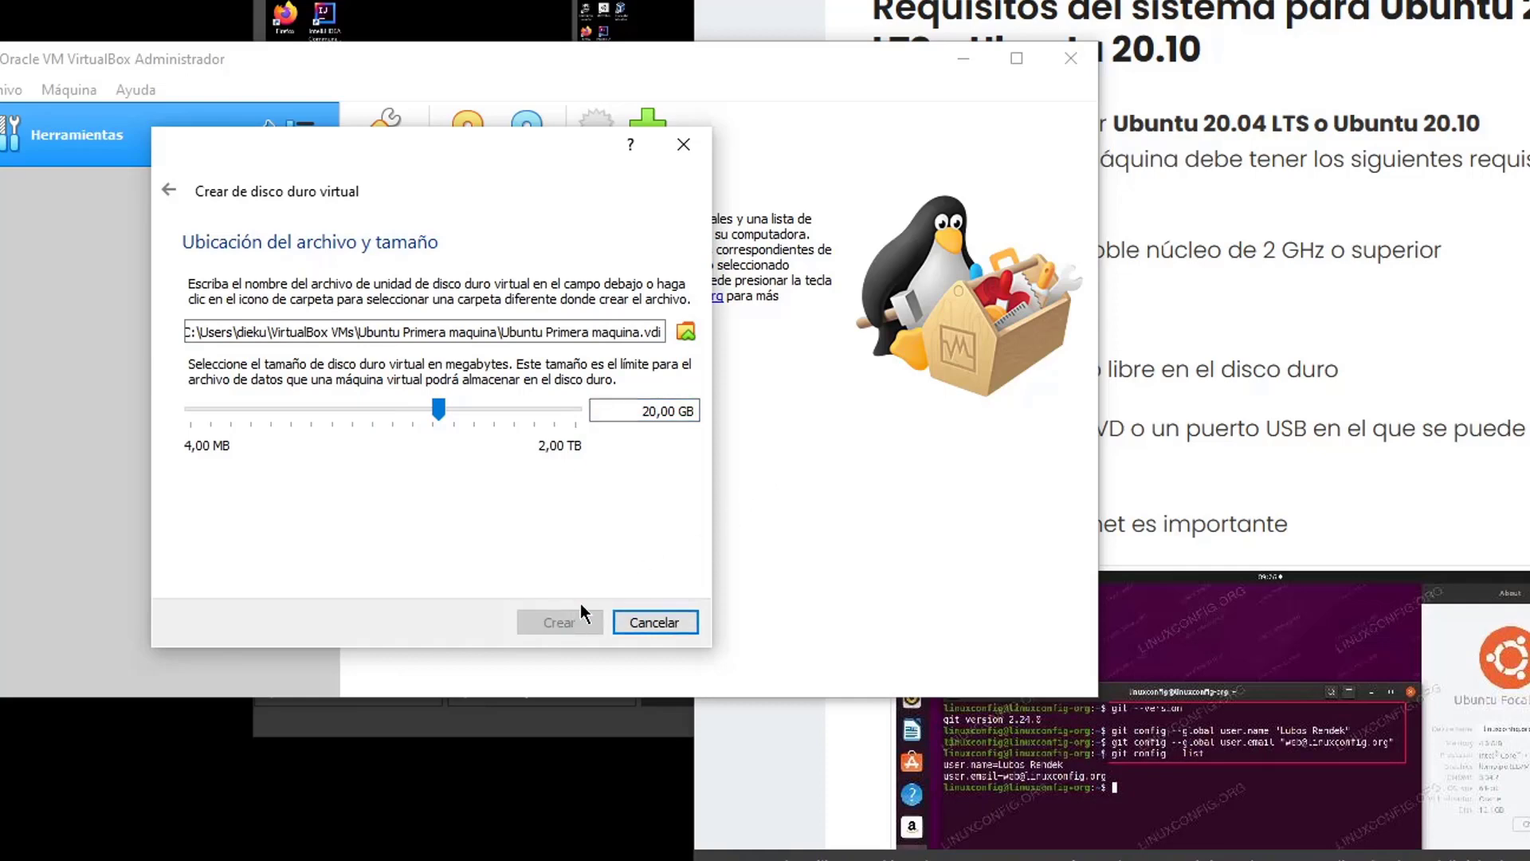
pyautogui.click(569, 136)
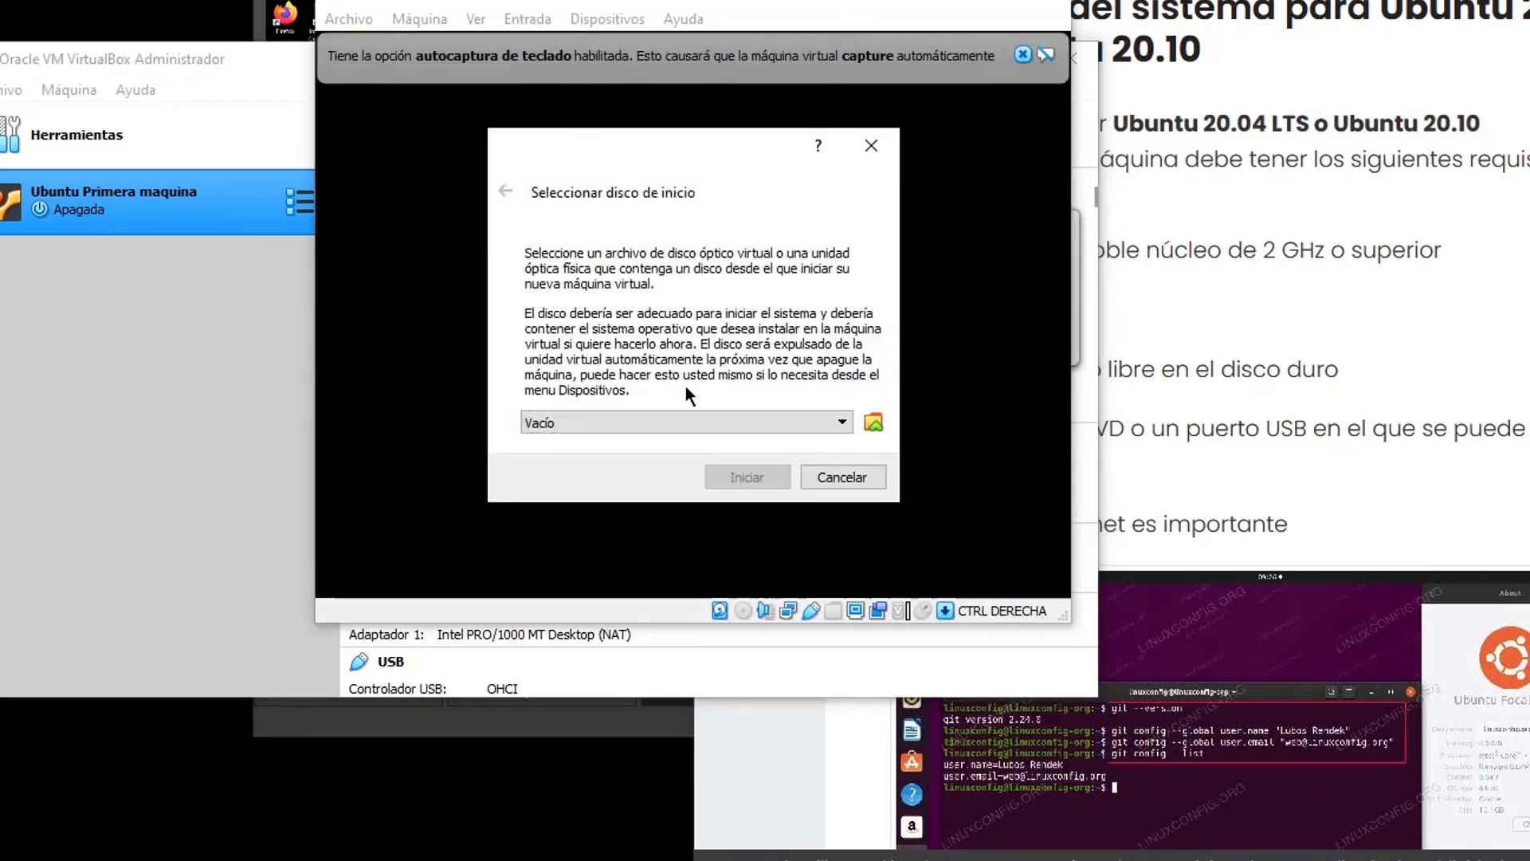
# Attach ubuntu-20.04.3-desktop-amd64.iso from Documentos\Iso as the start disk and boot the VM
pyautogui.click(609, 424)
pyautogui.click(611, 430)
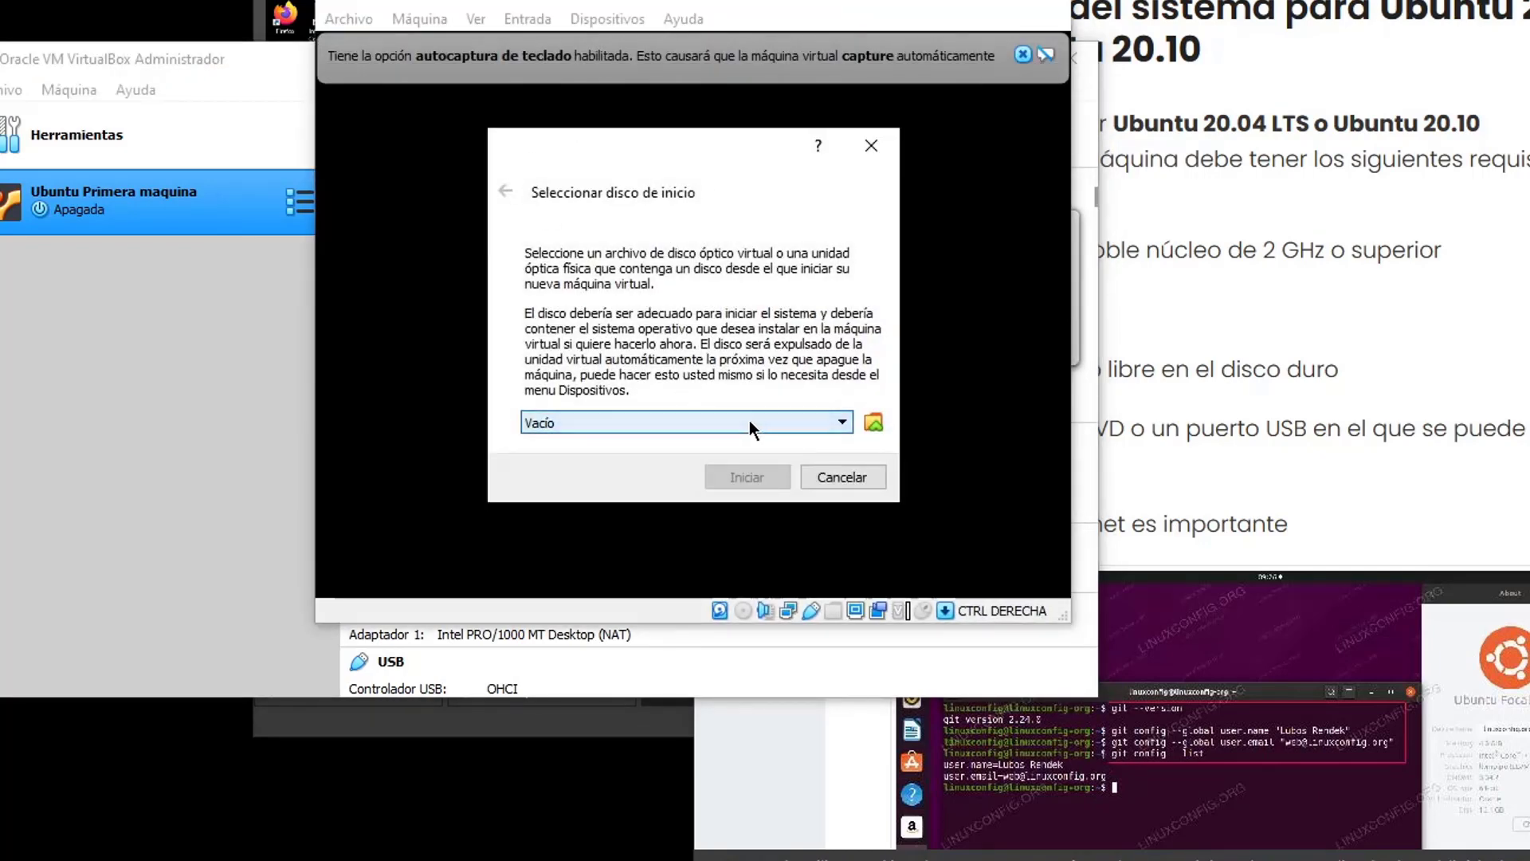
pyautogui.click(872, 424)
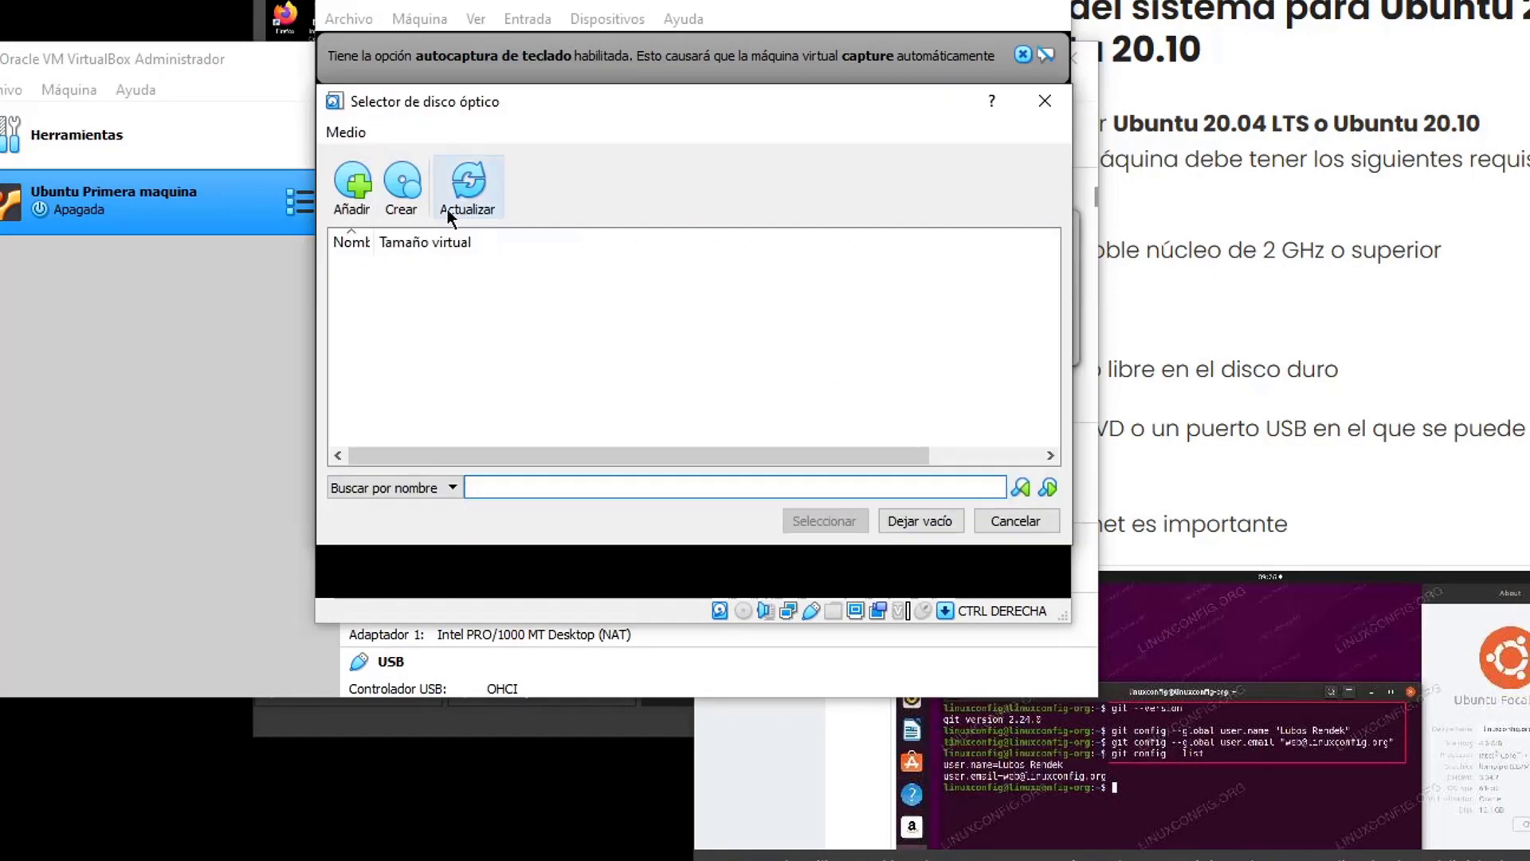
pyautogui.click(357, 188)
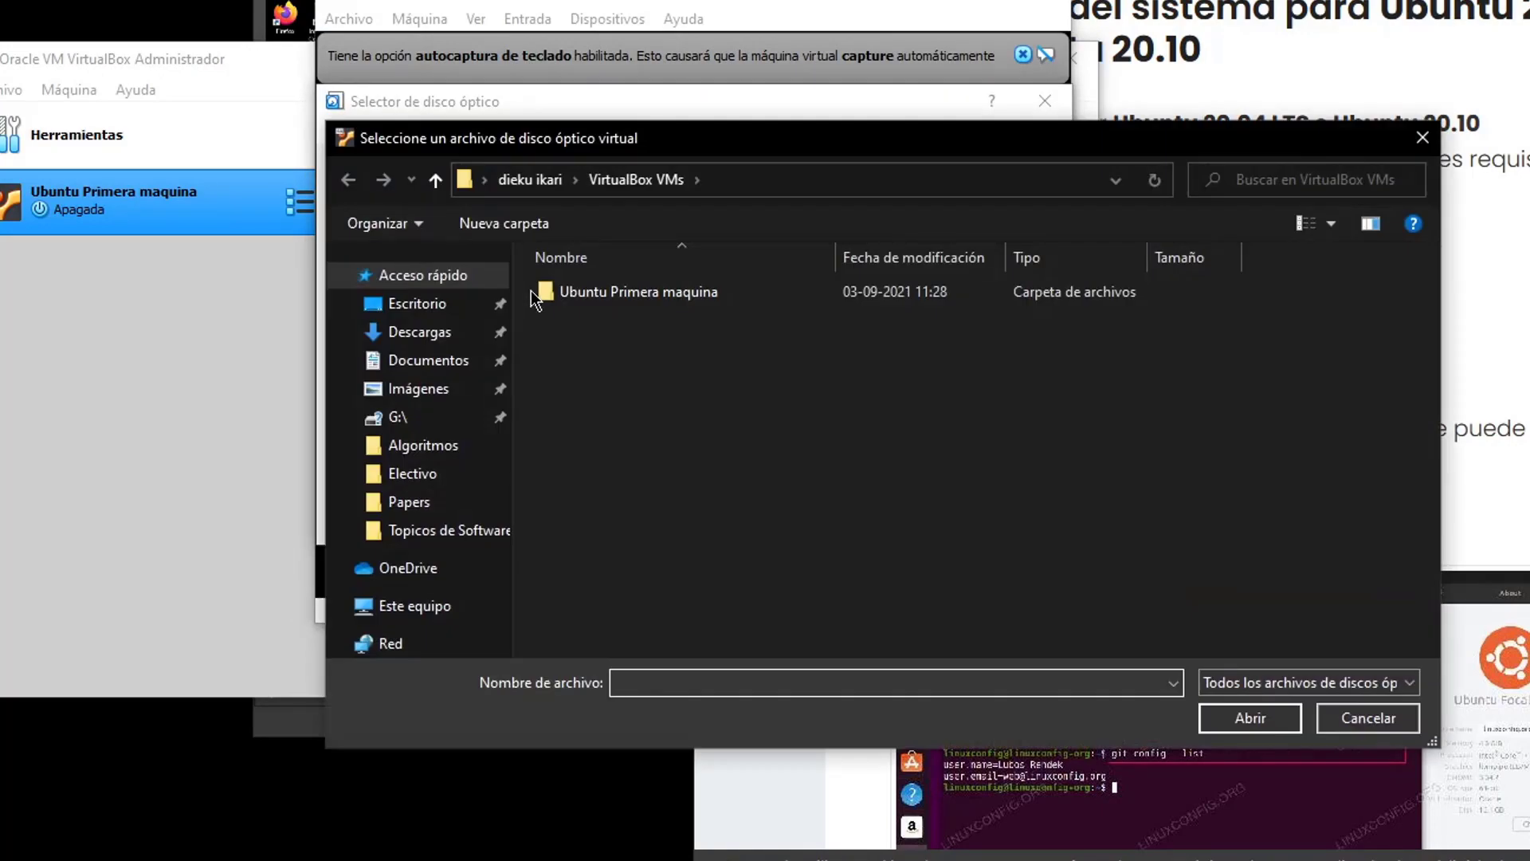
pyautogui.click(430, 366)
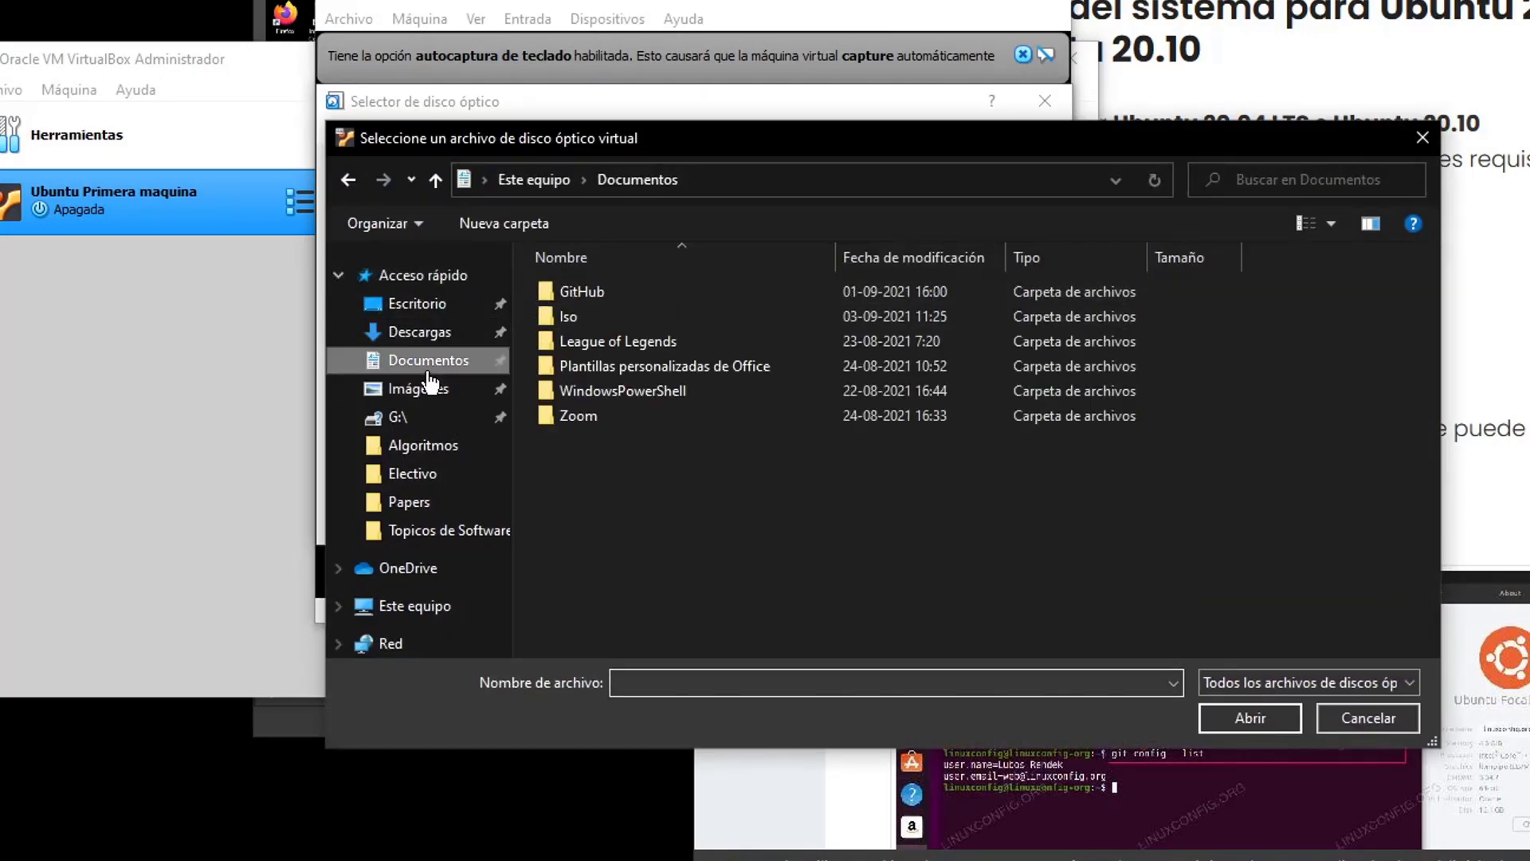
pyautogui.doubleClick(614, 317)
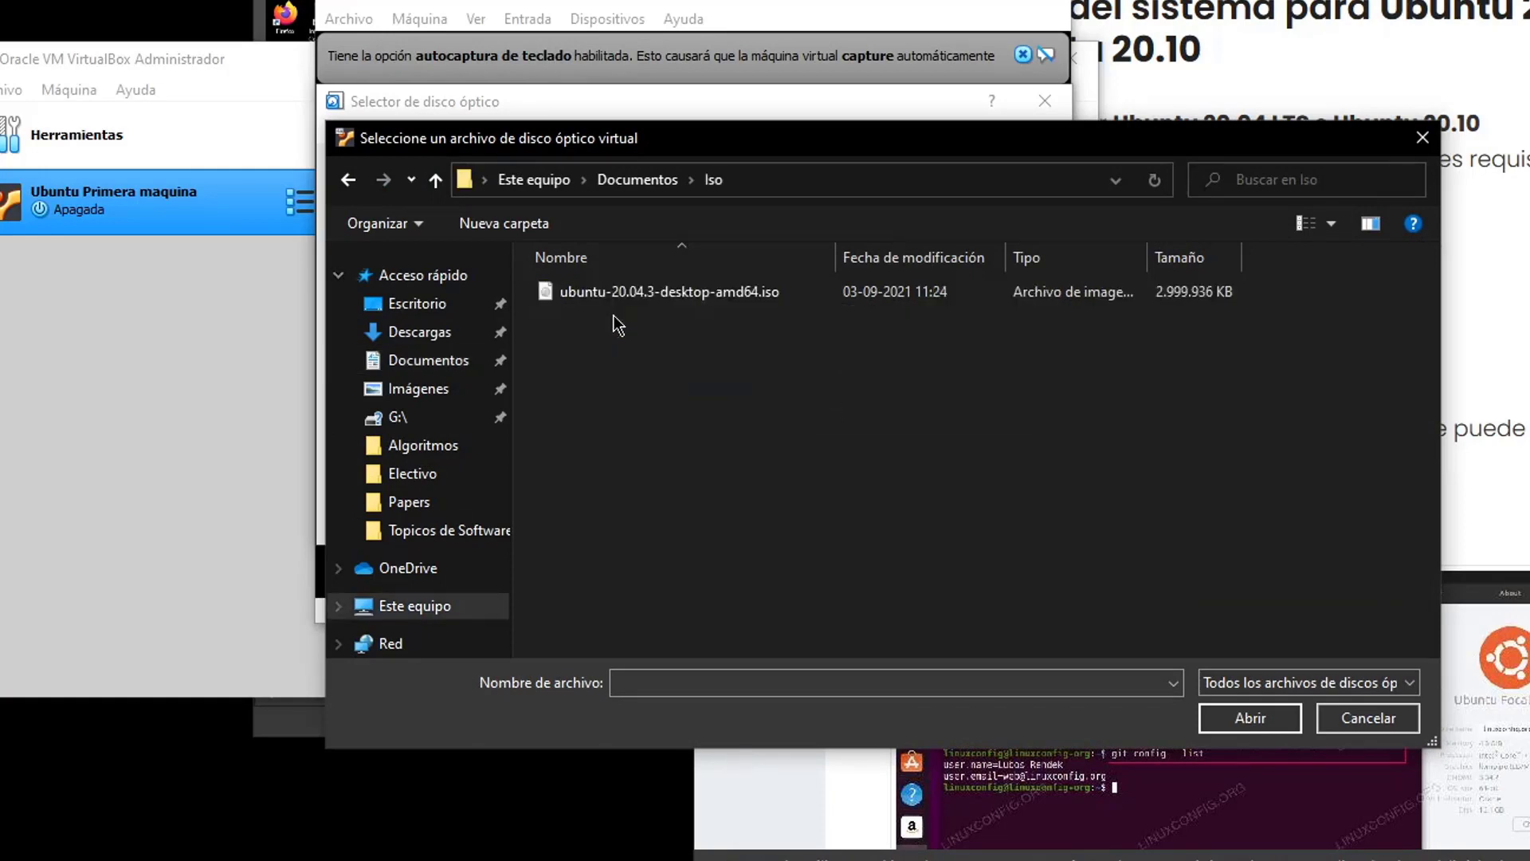
pyautogui.click(630, 292)
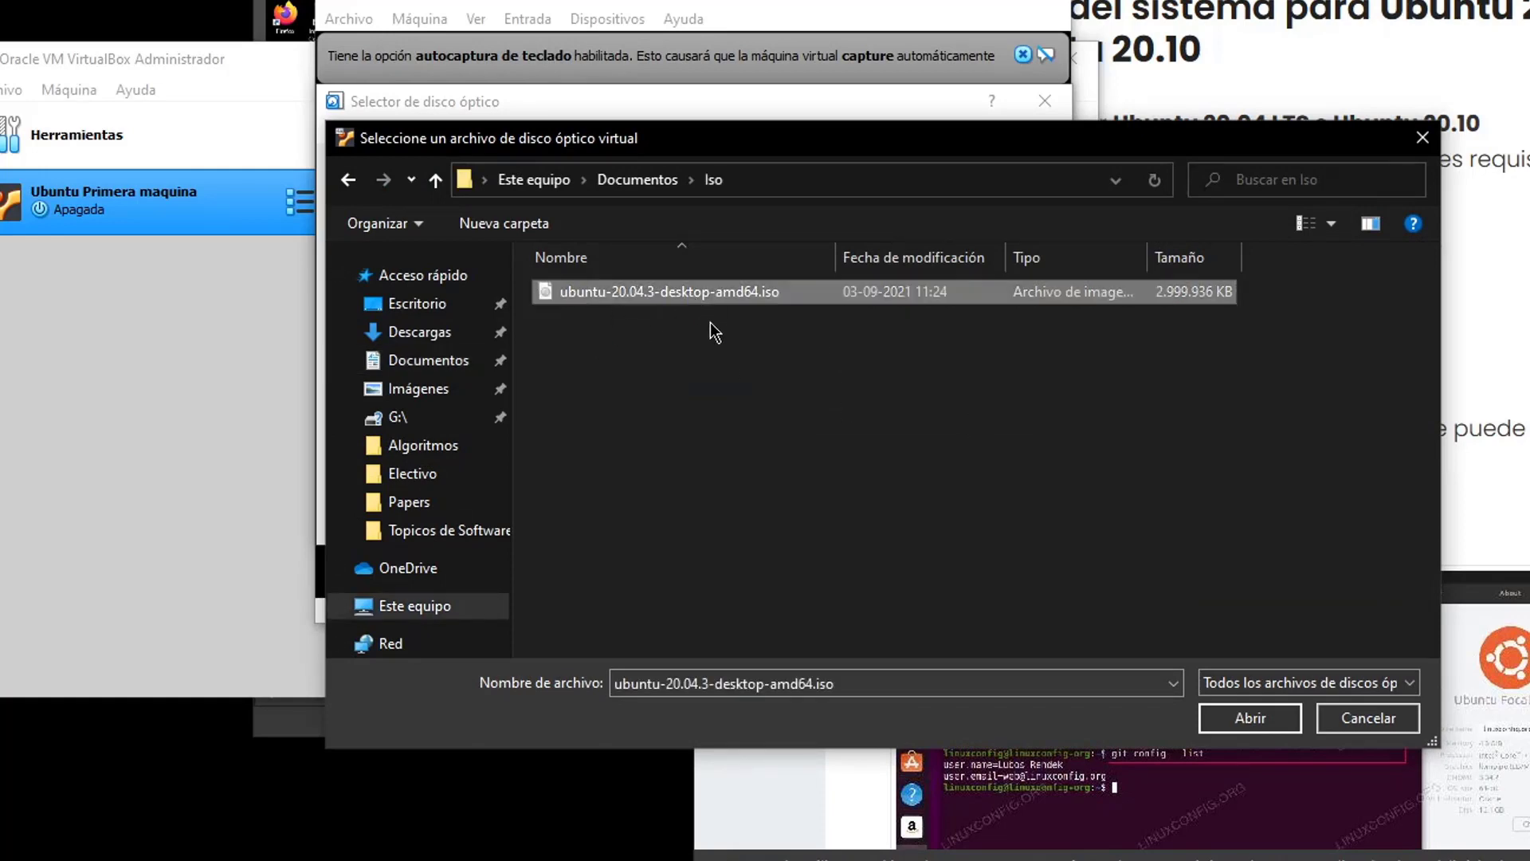
pyautogui.click(1233, 711)
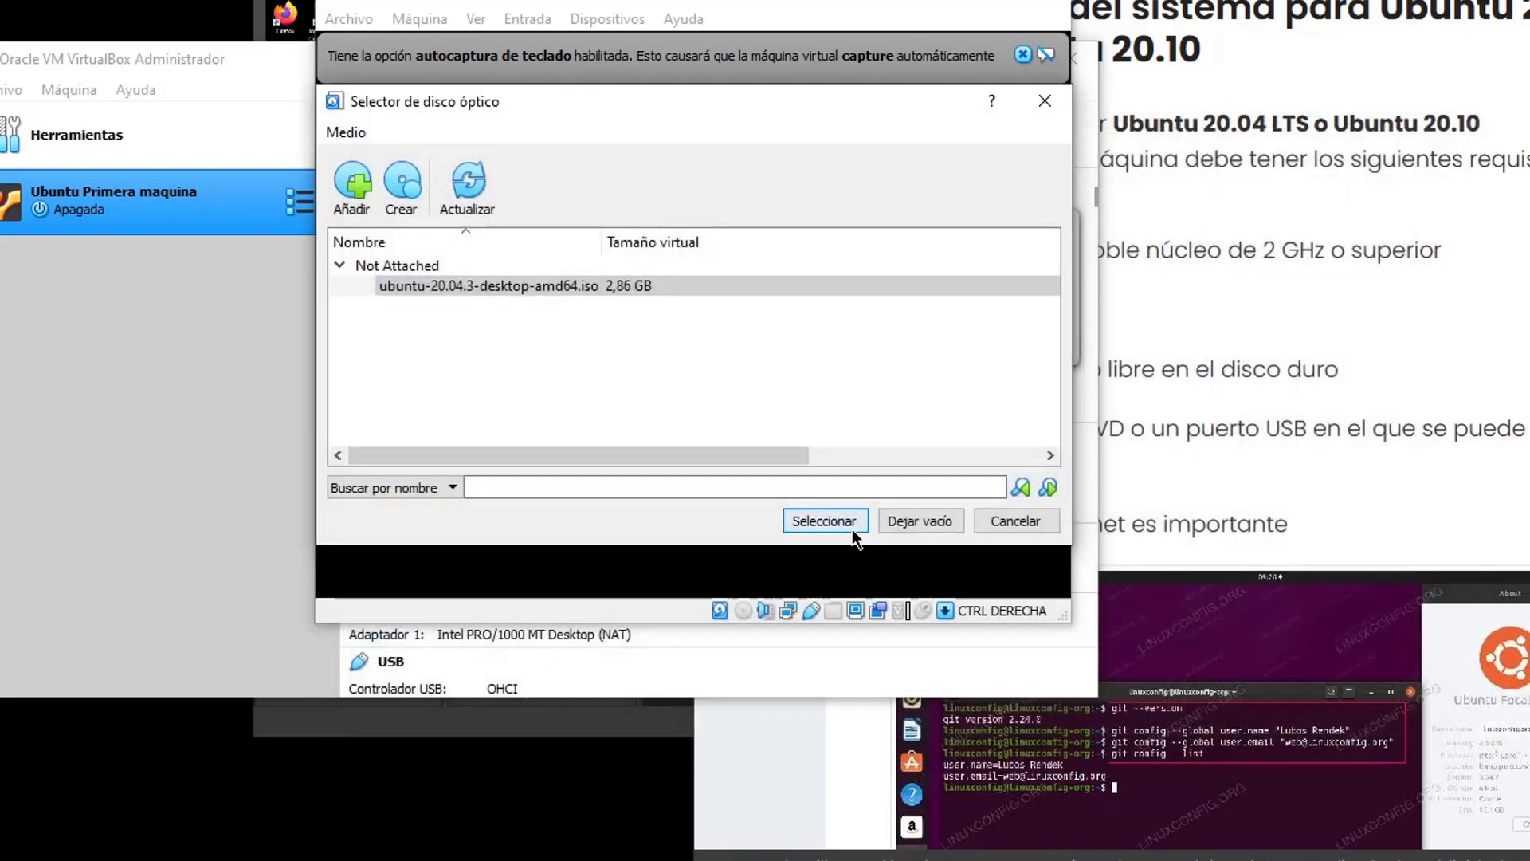
pyautogui.click(833, 522)
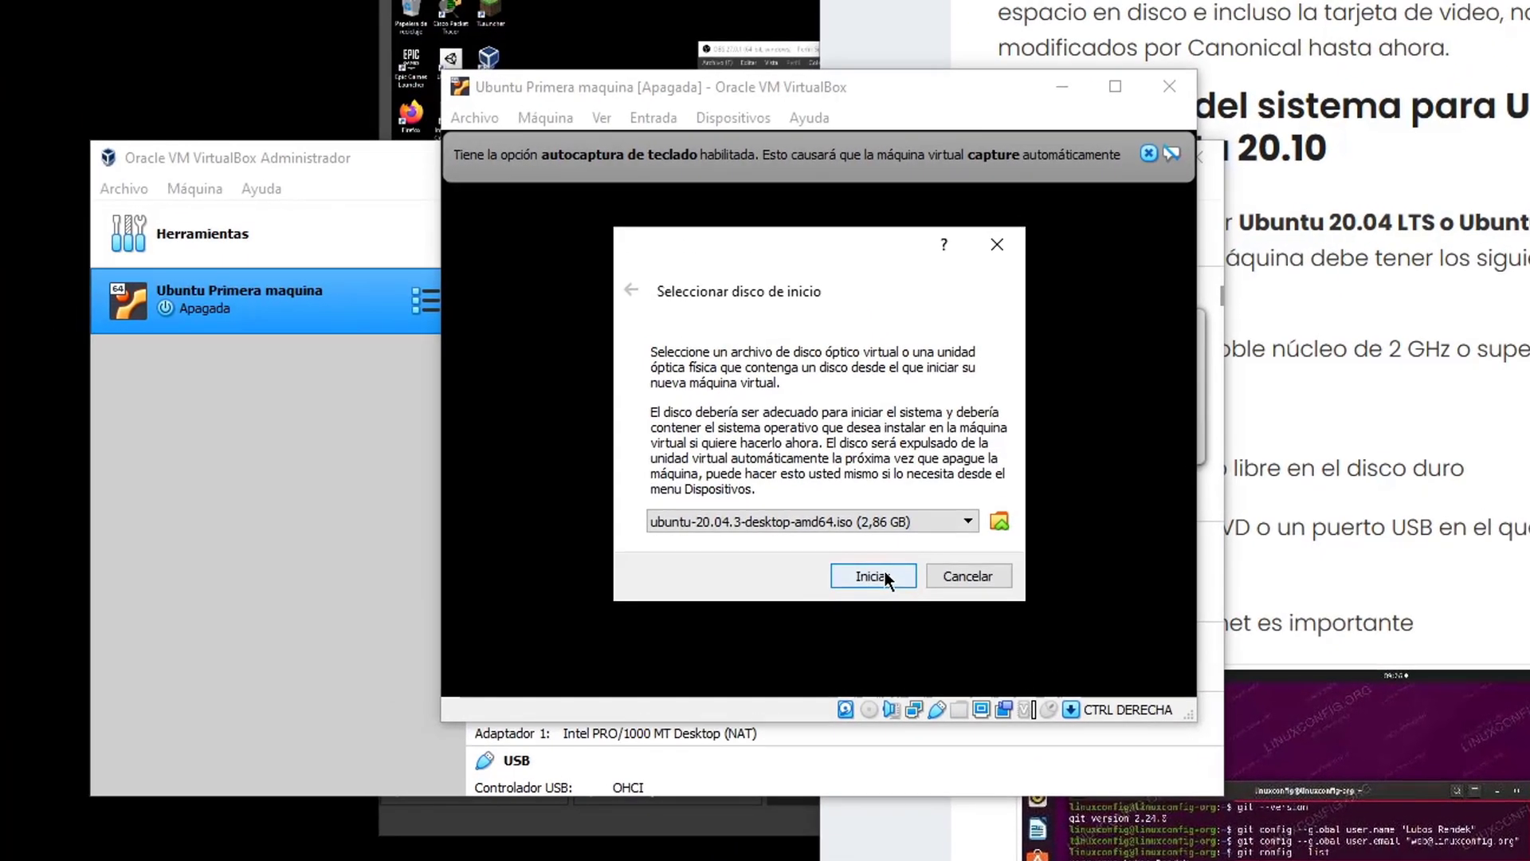
pyautogui.click(767, 479)
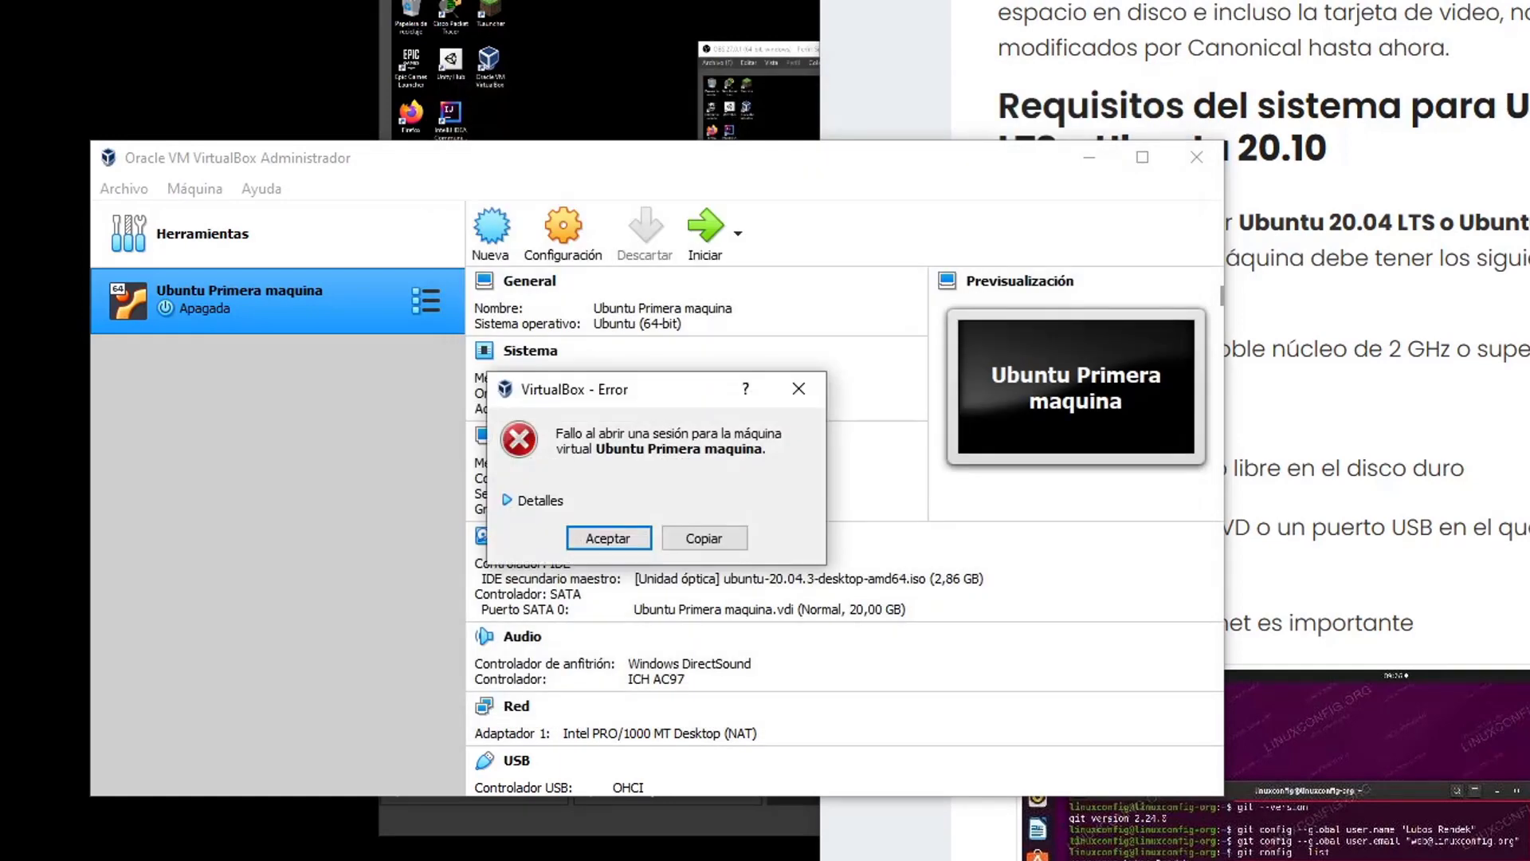
# Expand the error's Detalles and select the AMD-V disabled (VERR_SVM_DISABLED) message text
pyautogui.click(529, 500)
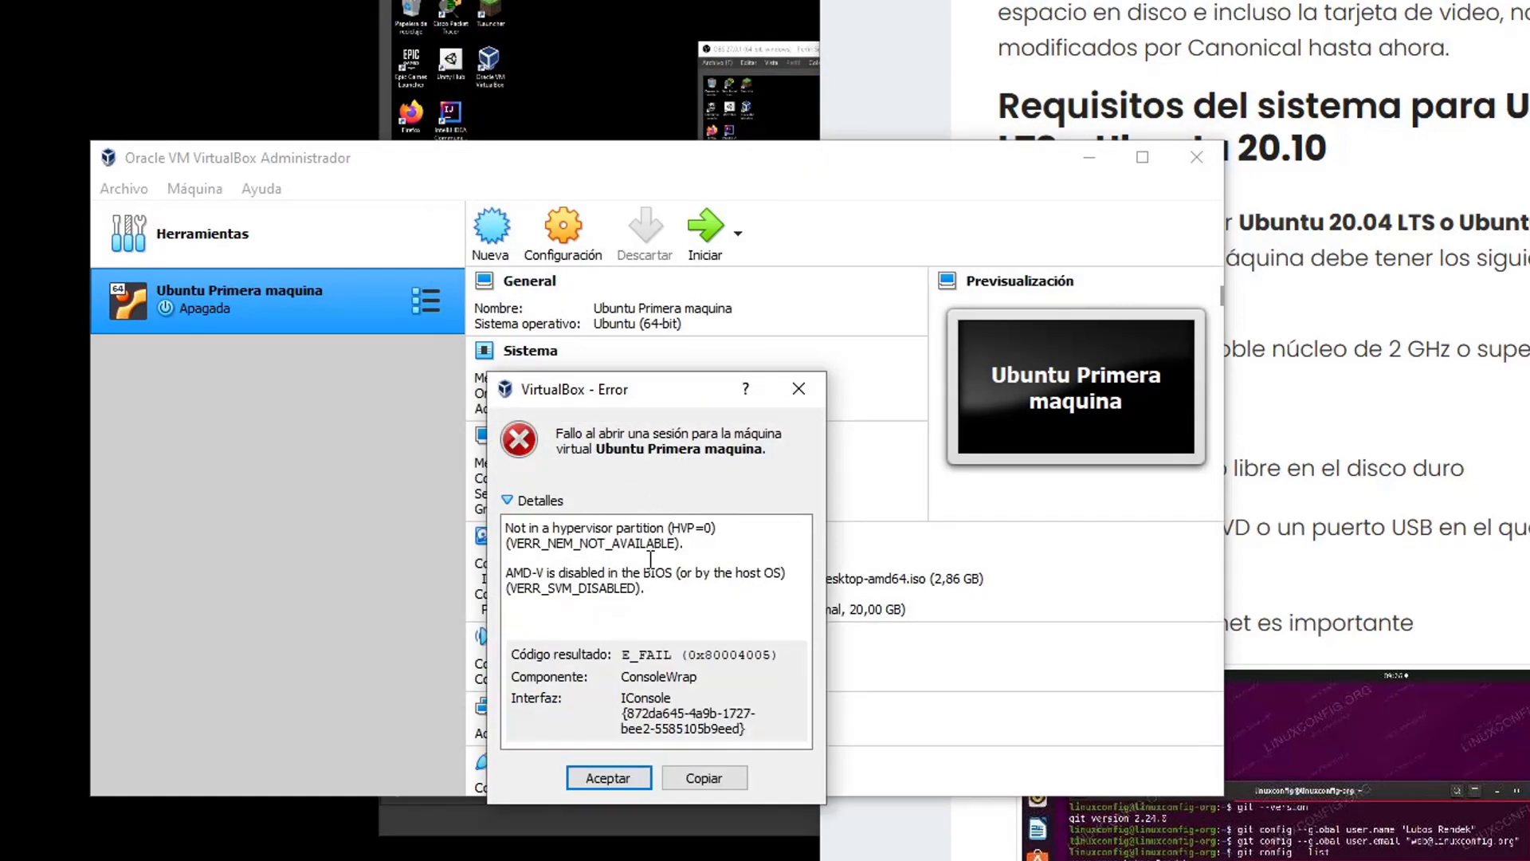
pyautogui.tripleClick(599, 575)
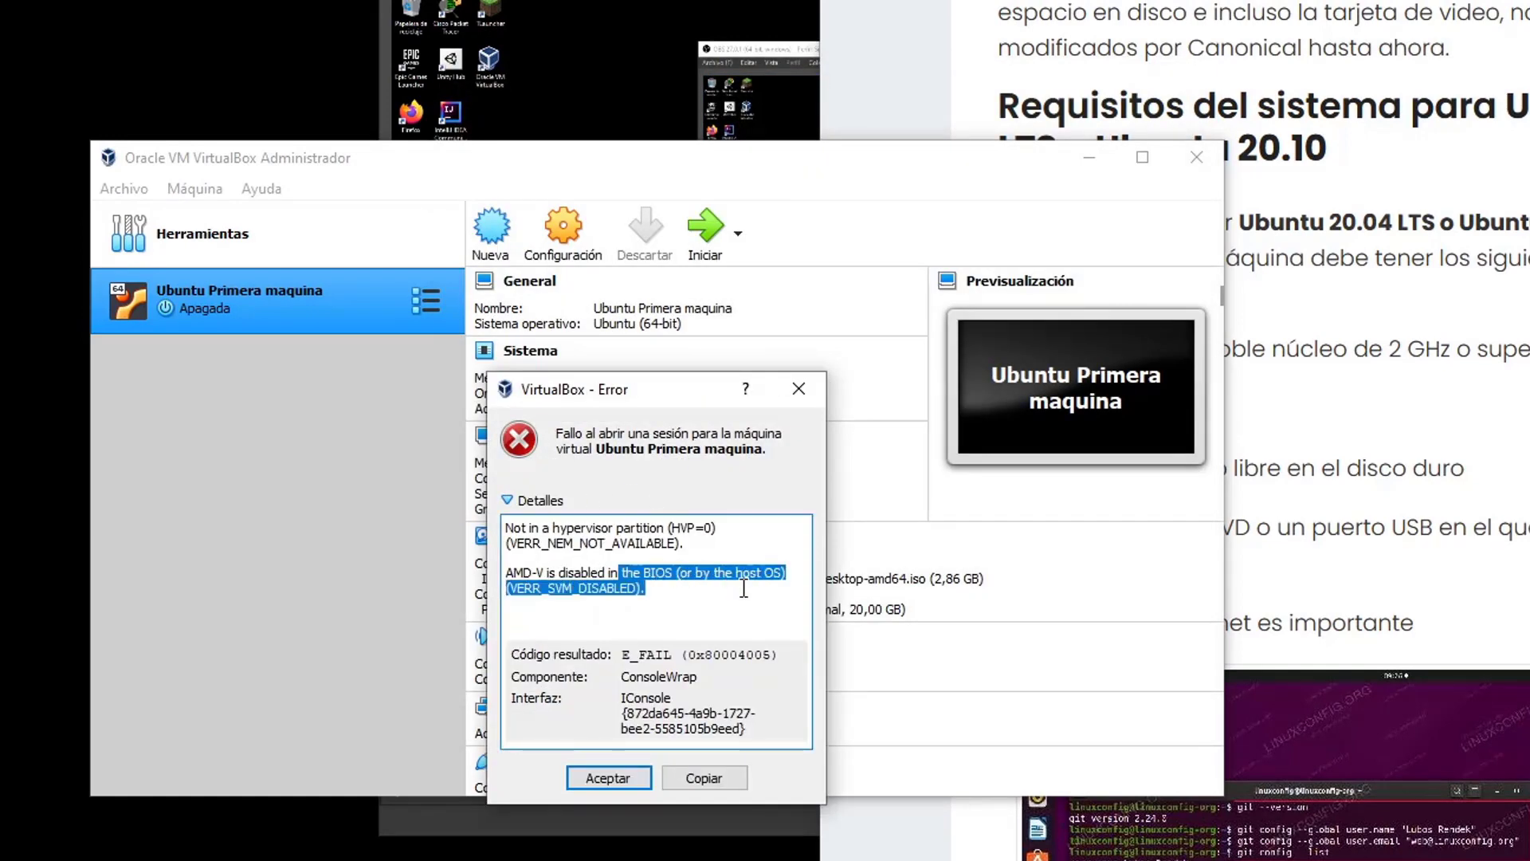
pyautogui.click(757, 613)
pyautogui.moveTo(676, 596); pyautogui.dragTo(484, 500)
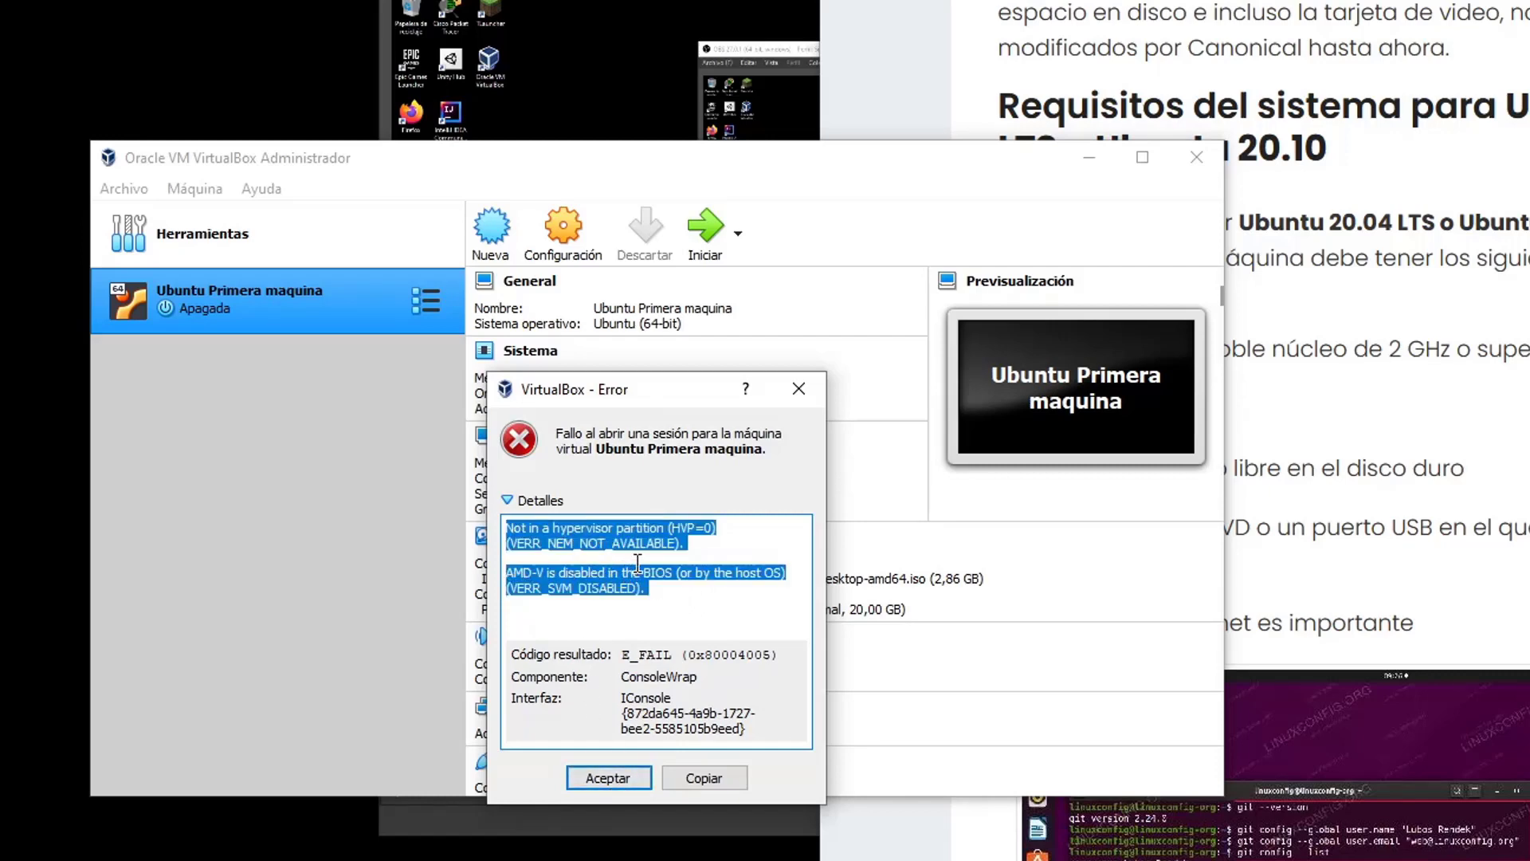
pyautogui.click(661, 592)
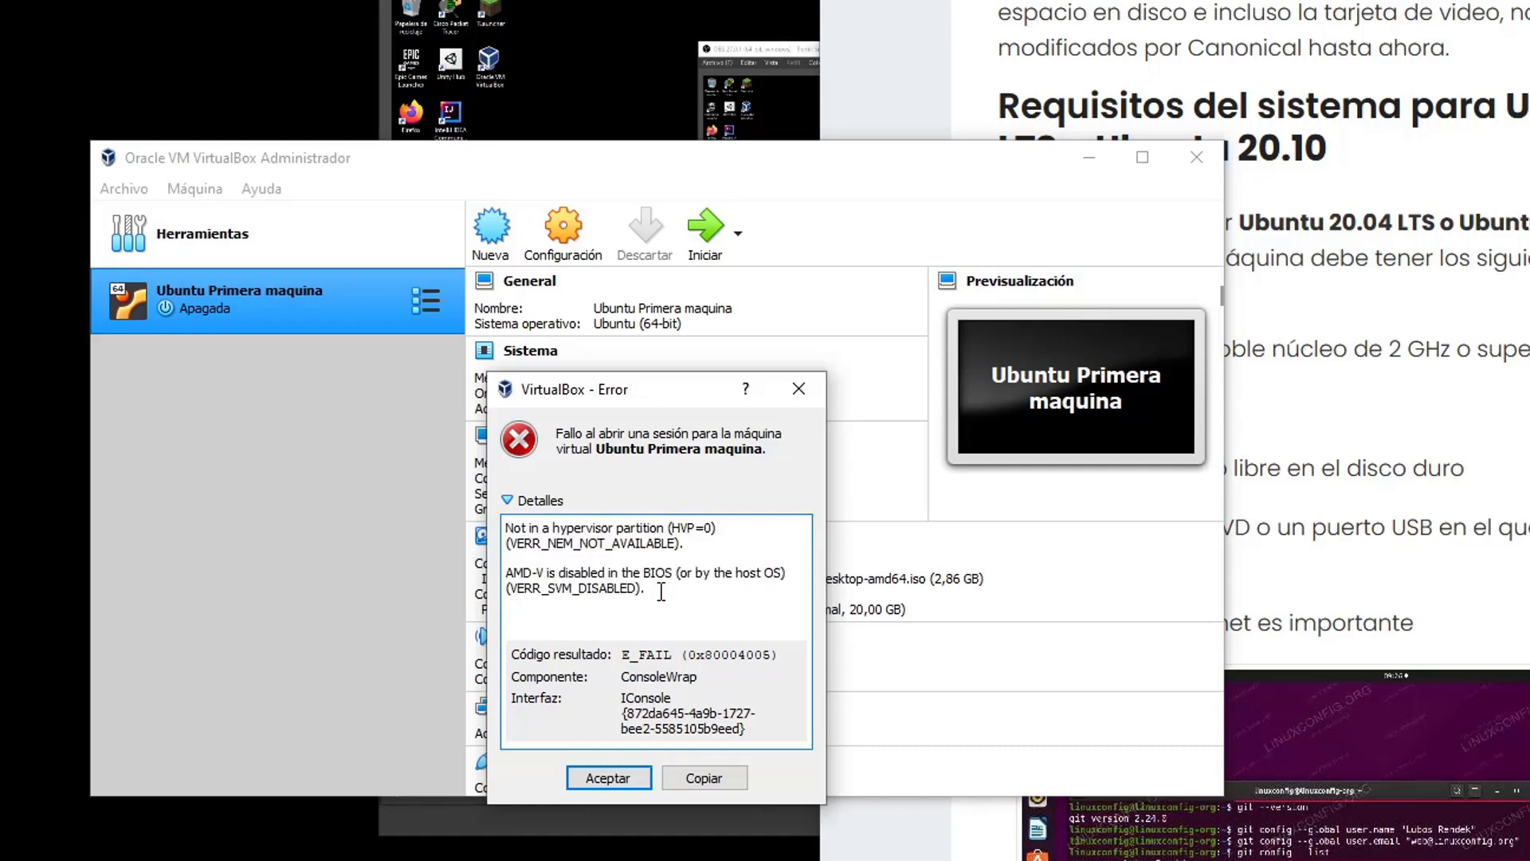
pyautogui.moveTo(661, 591); pyautogui.dragTo(508, 528)
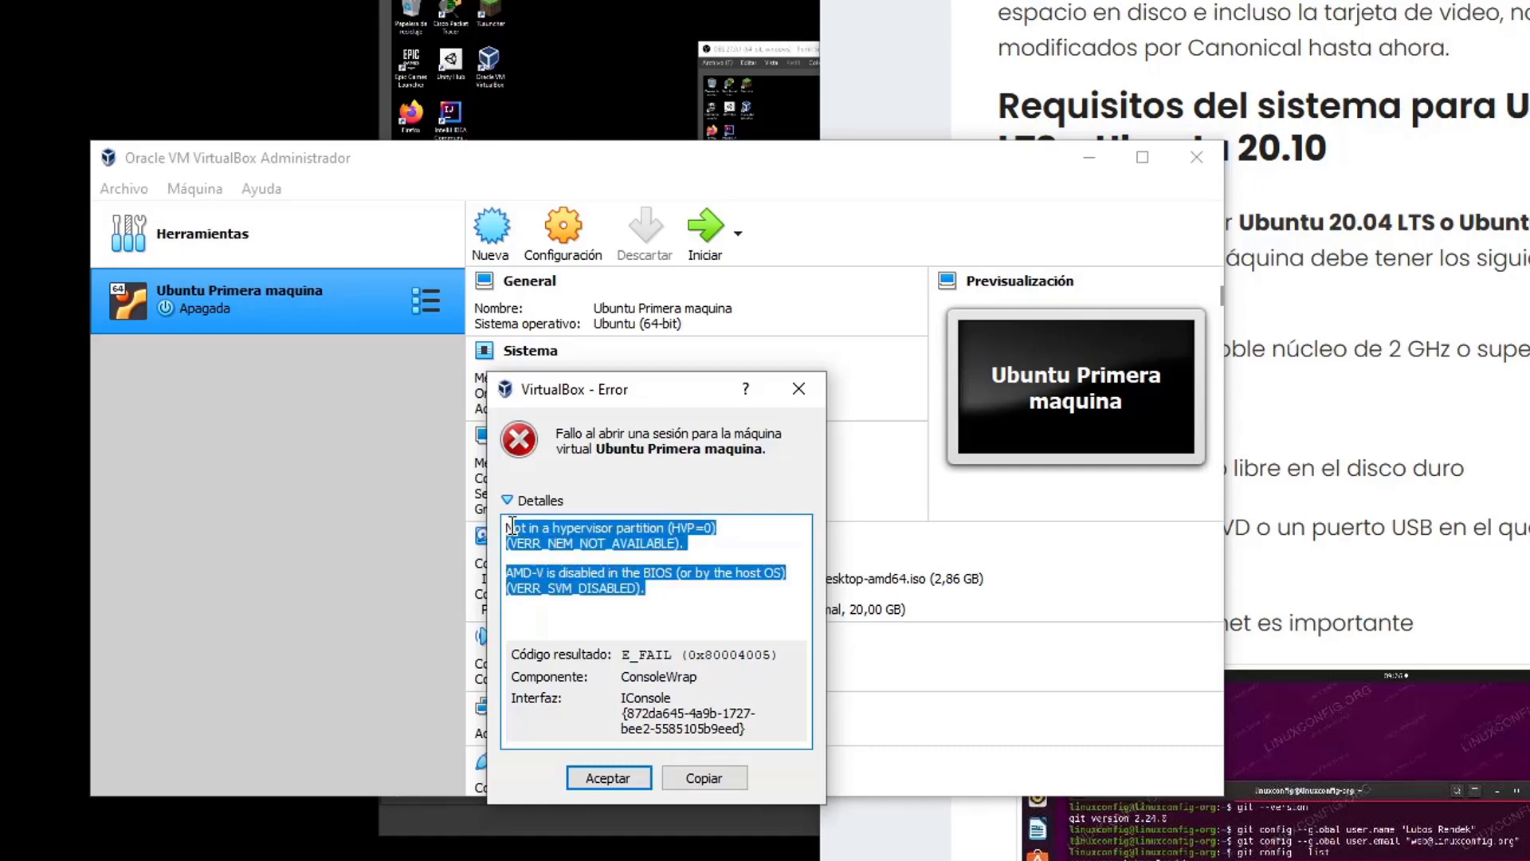
pyautogui.moveTo(660, 578); pyautogui.dragTo(682, 591)
# Move OBS right and the error dialog aside, highlighting the hypervisor and AMD-V error lines
pyautogui.click(99, 860)
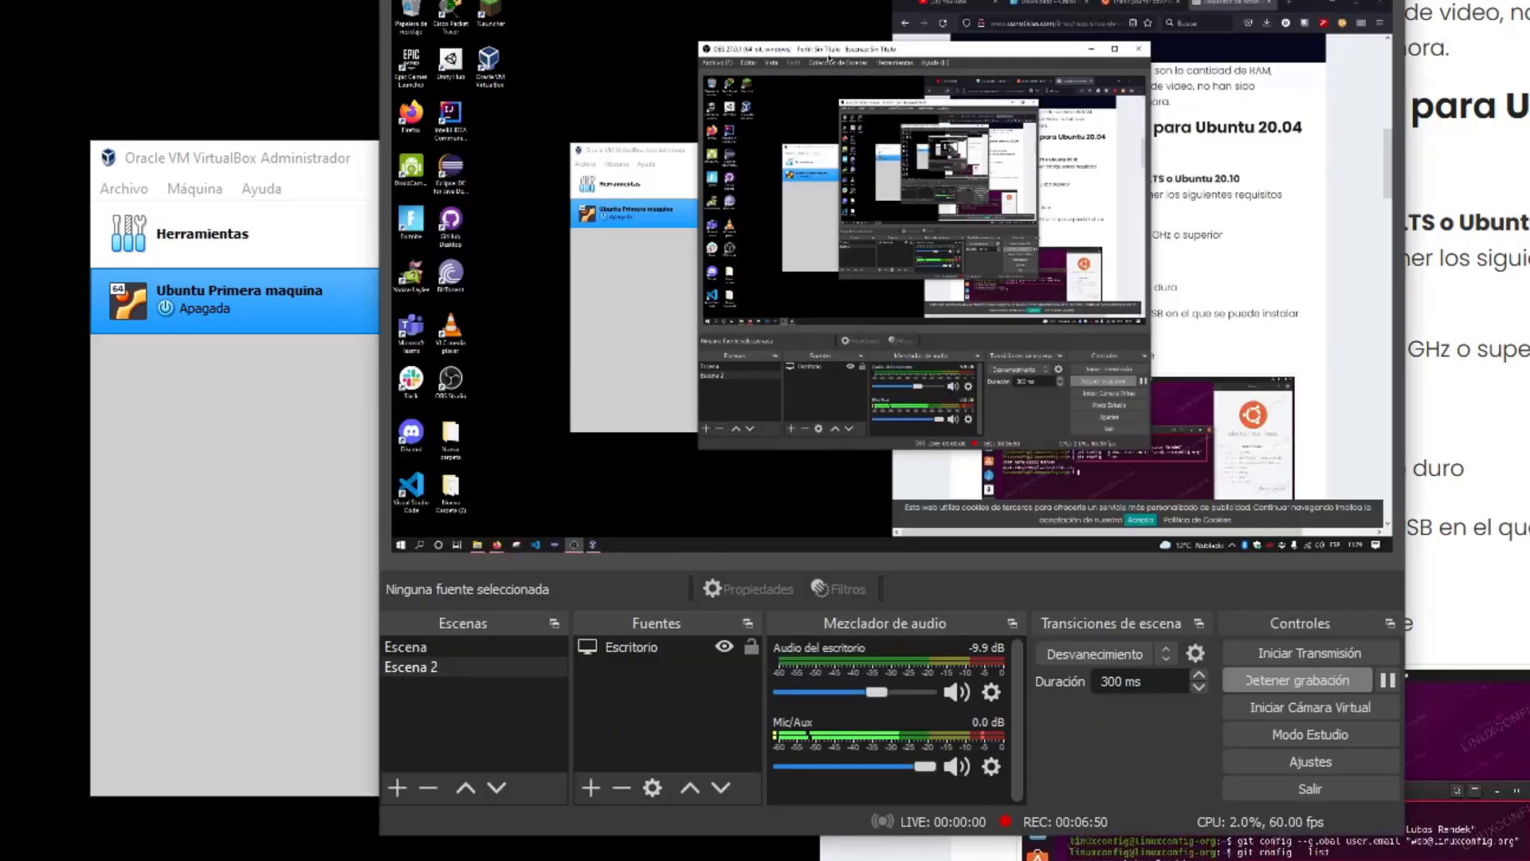
pyautogui.moveTo(658, 0); pyautogui.dragTo(1128, 0)
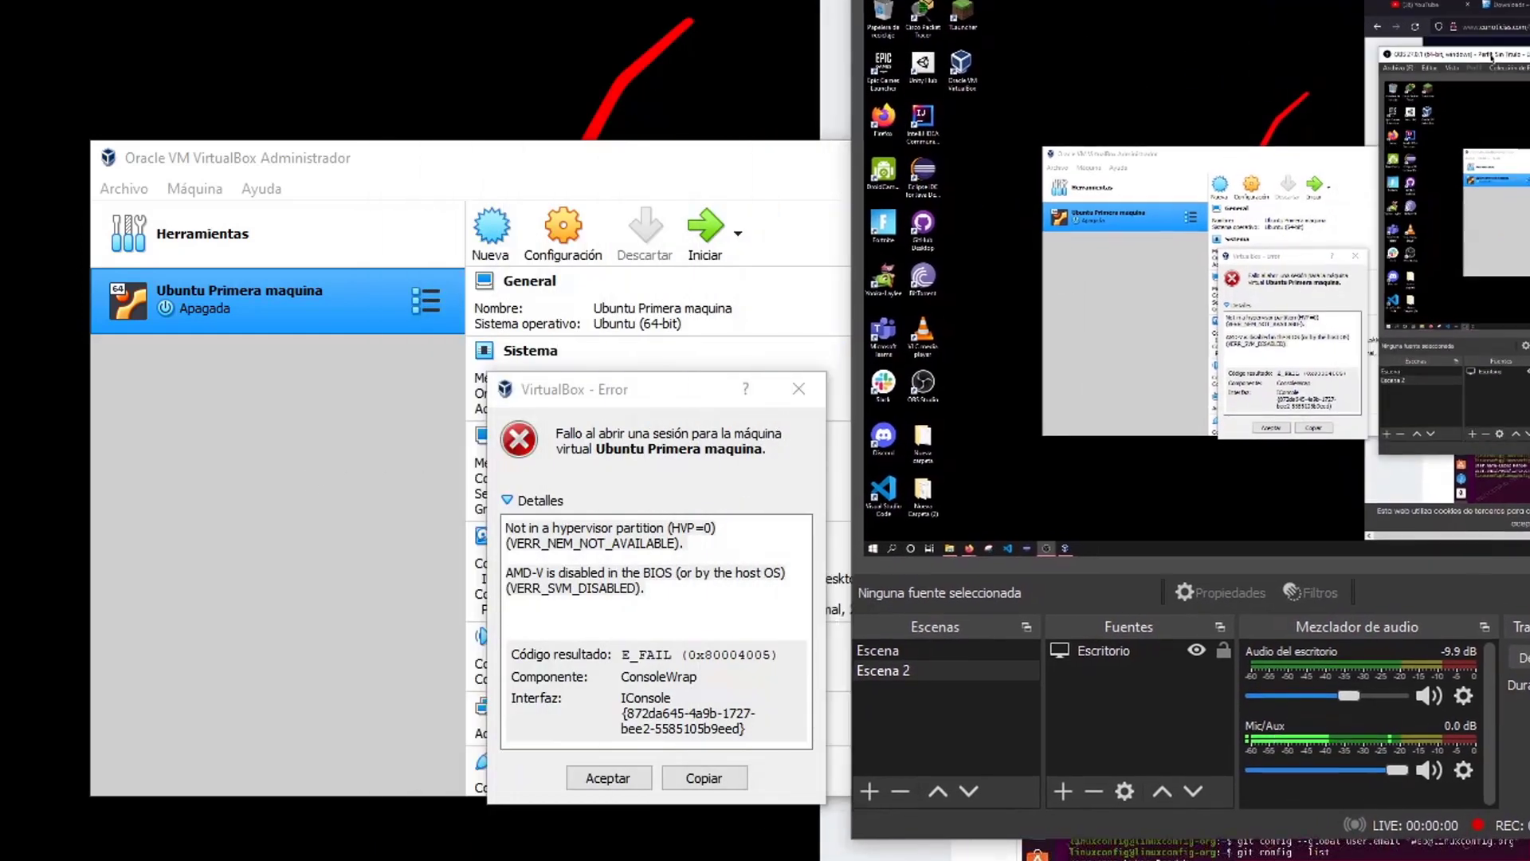
pyautogui.moveTo(608, 479); pyautogui.dragTo(359, 321)
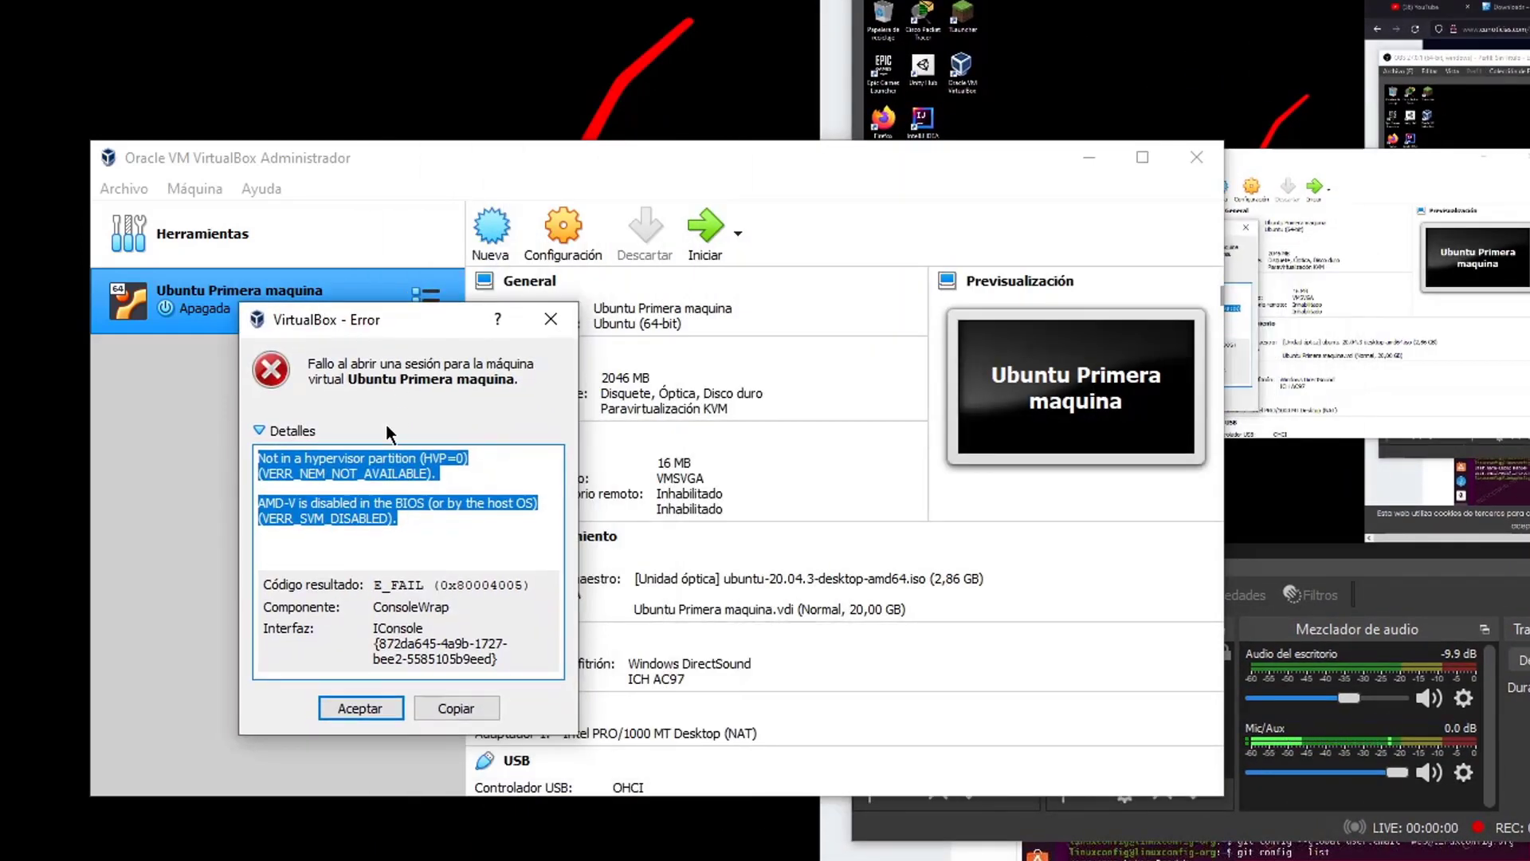
pyautogui.moveTo(295, 457); pyautogui.dragTo(452, 470)
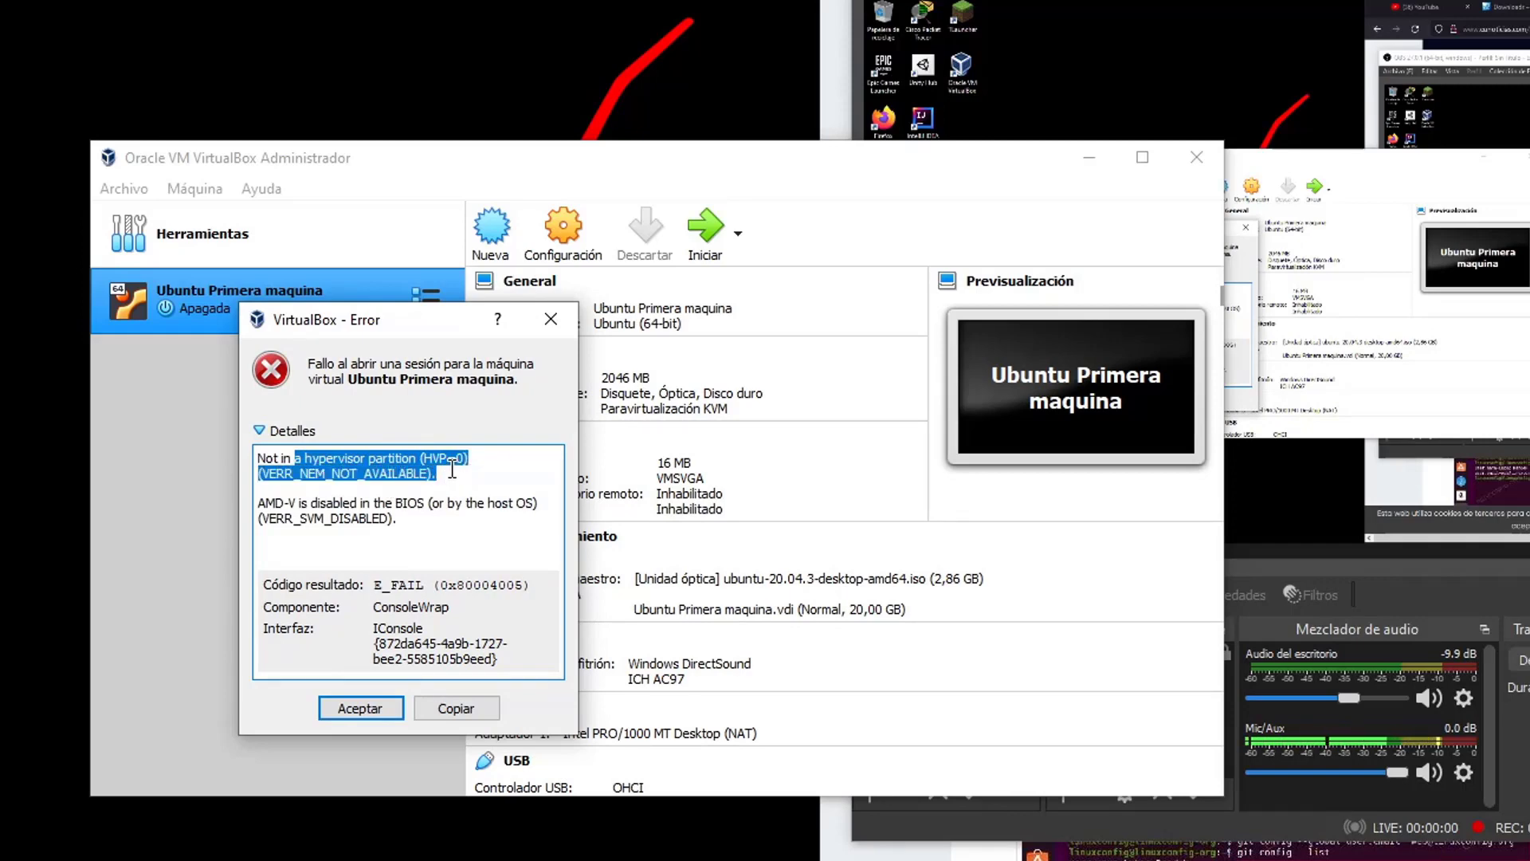
pyautogui.moveTo(416, 519); pyautogui.dragTo(252, 497)
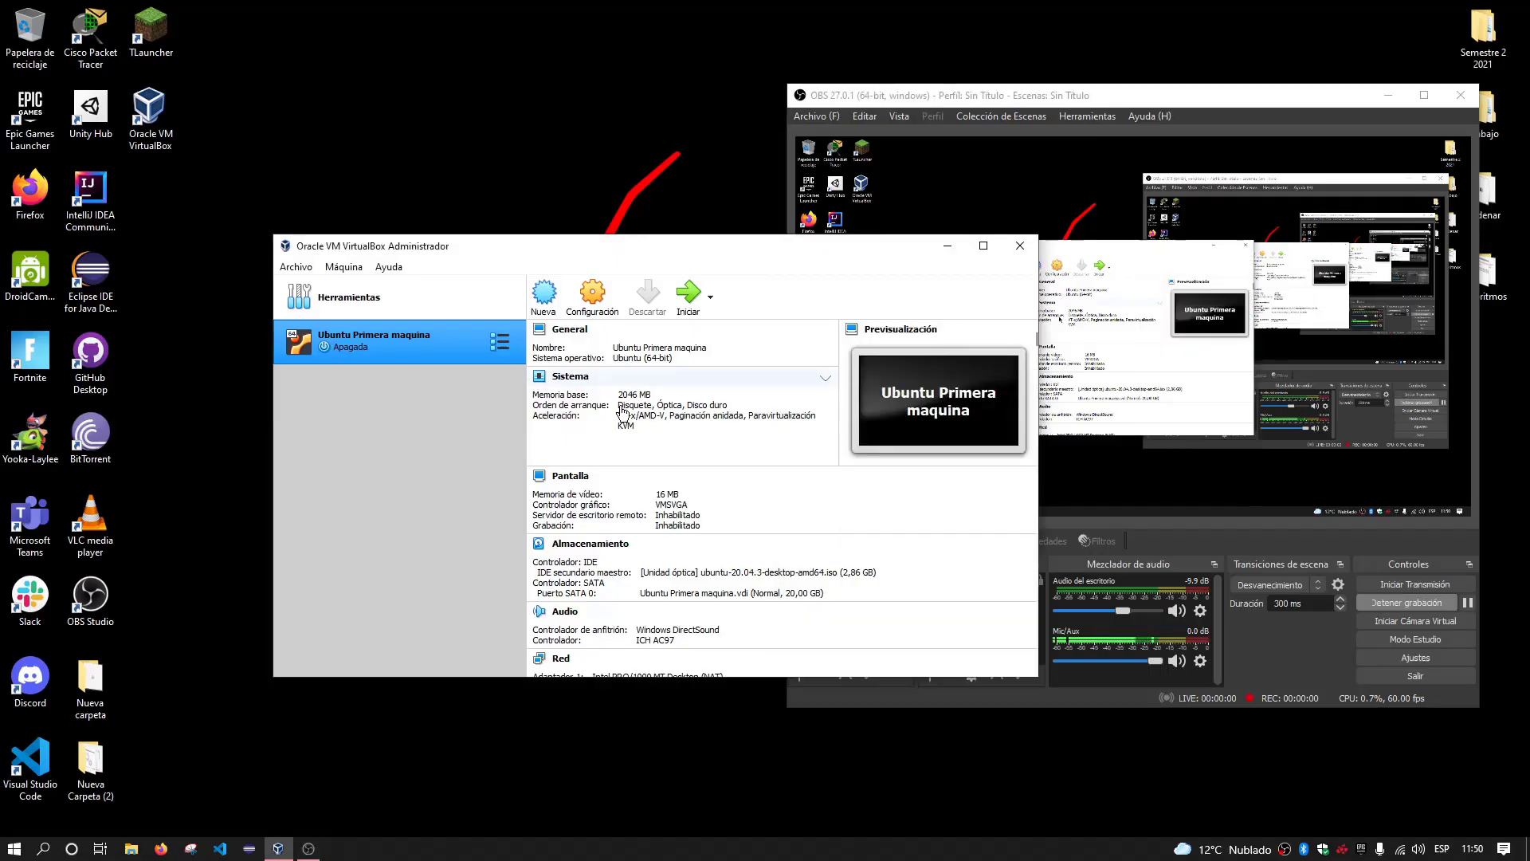
# Start Ubuntu Primera maquina, dismiss the keyboard and mouse notices, and arrange the VM and manager windows
pyautogui.click(682, 295)
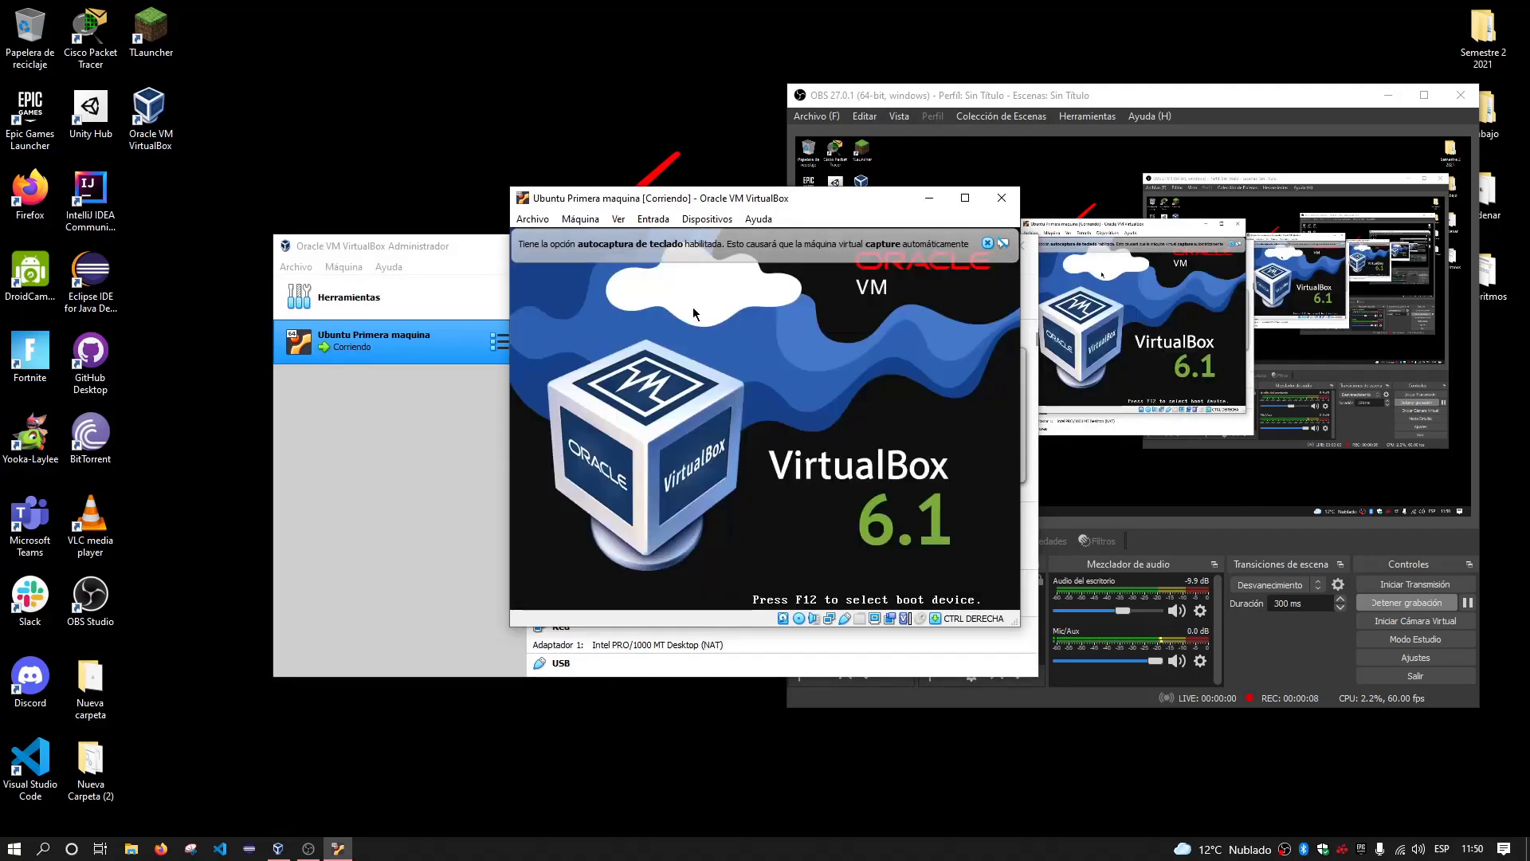
pyautogui.moveTo(676, 199); pyautogui.dragTo(417, 200)
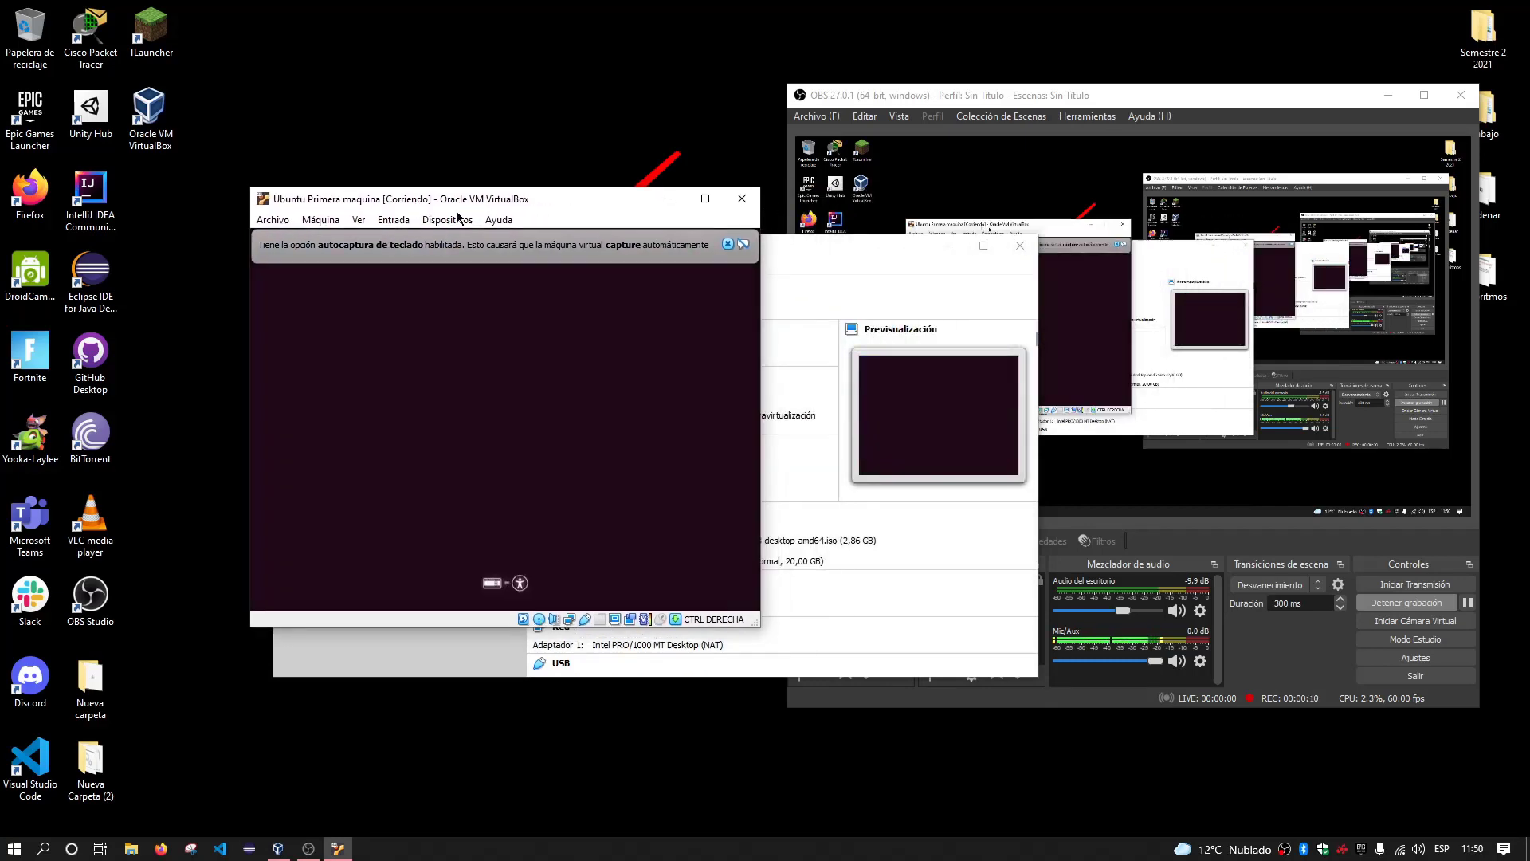
pyautogui.click(727, 247)
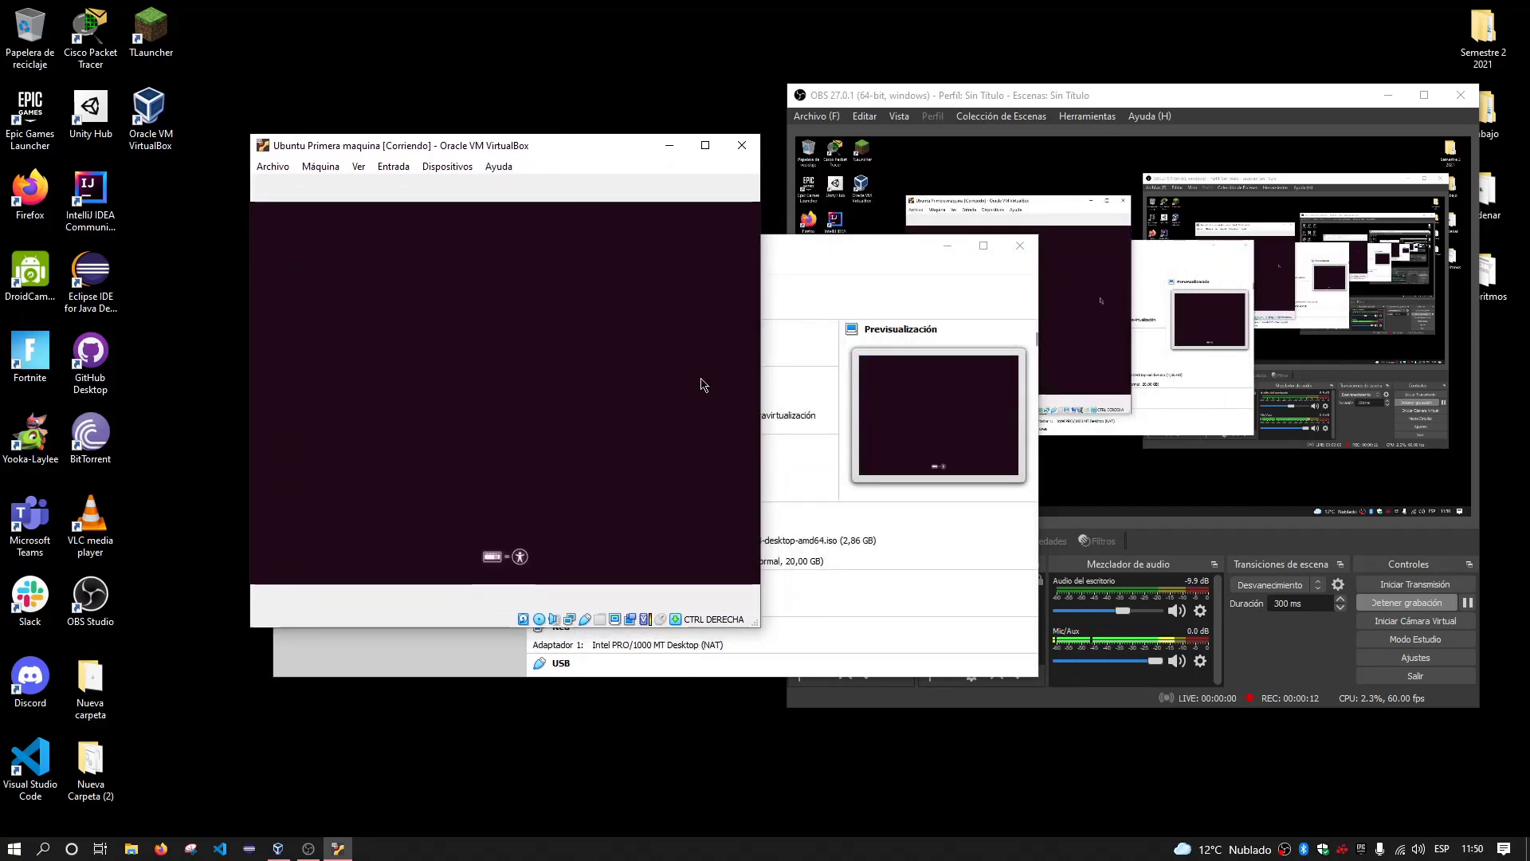
pyautogui.moveTo(749, 629); pyautogui.dragTo(883, 655)
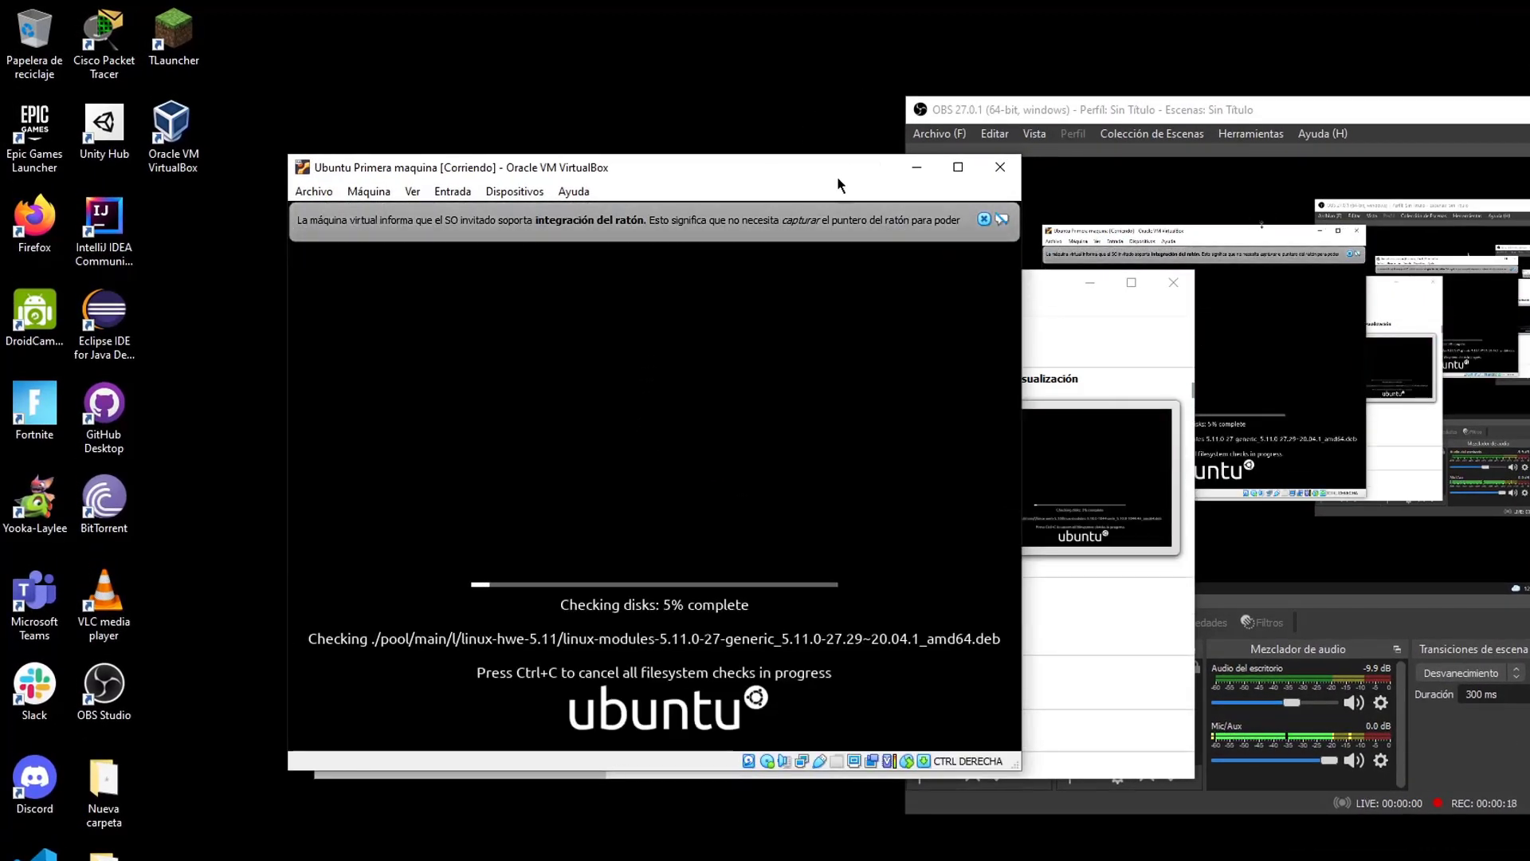
pyautogui.click(984, 219)
pyautogui.moveTo(725, 177); pyautogui.dragTo(532, 223)
pyautogui.moveTo(839, 278); pyautogui.dragTo(951, 285)
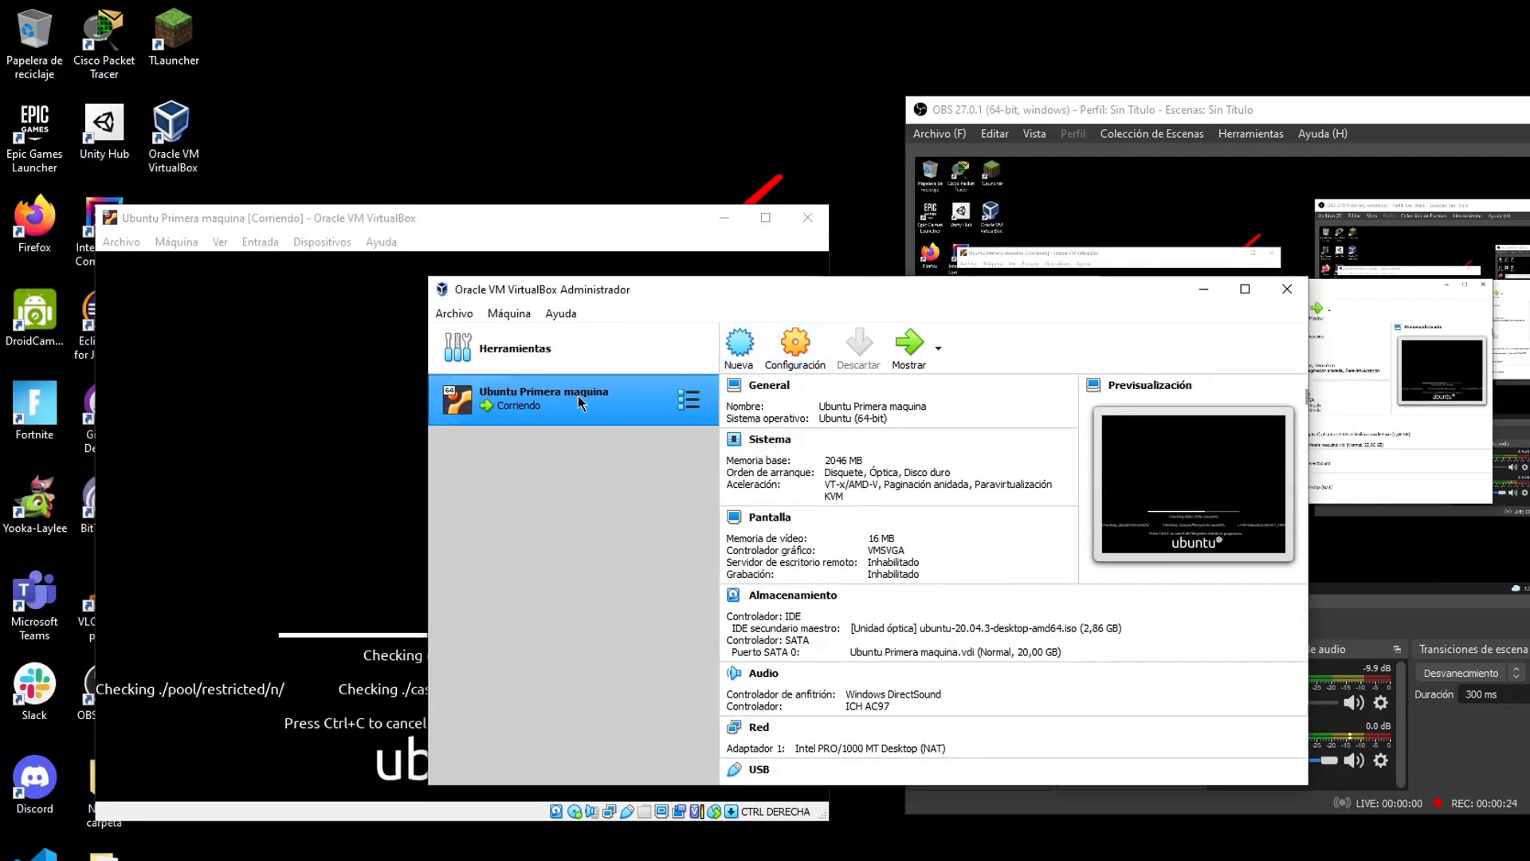
pyautogui.moveTo(460, 219); pyautogui.dragTo(432, 208)
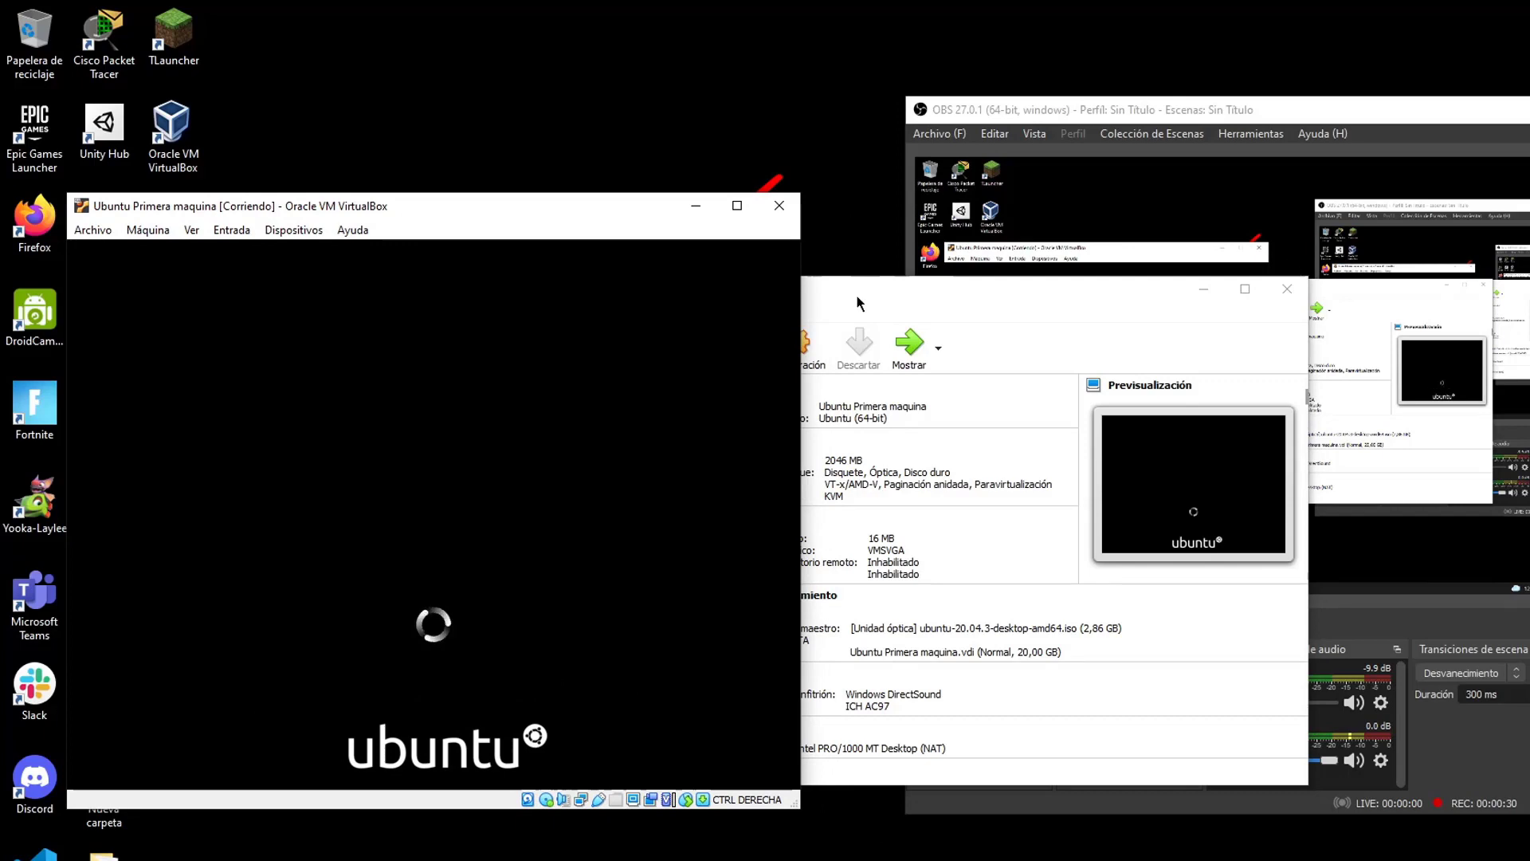
pyautogui.moveTo(856, 294); pyautogui.dragTo(966, 300)
# Glance at Configuración, then power off the VM with Apagar la máquina and Aceptar
pyautogui.click(889, 355)
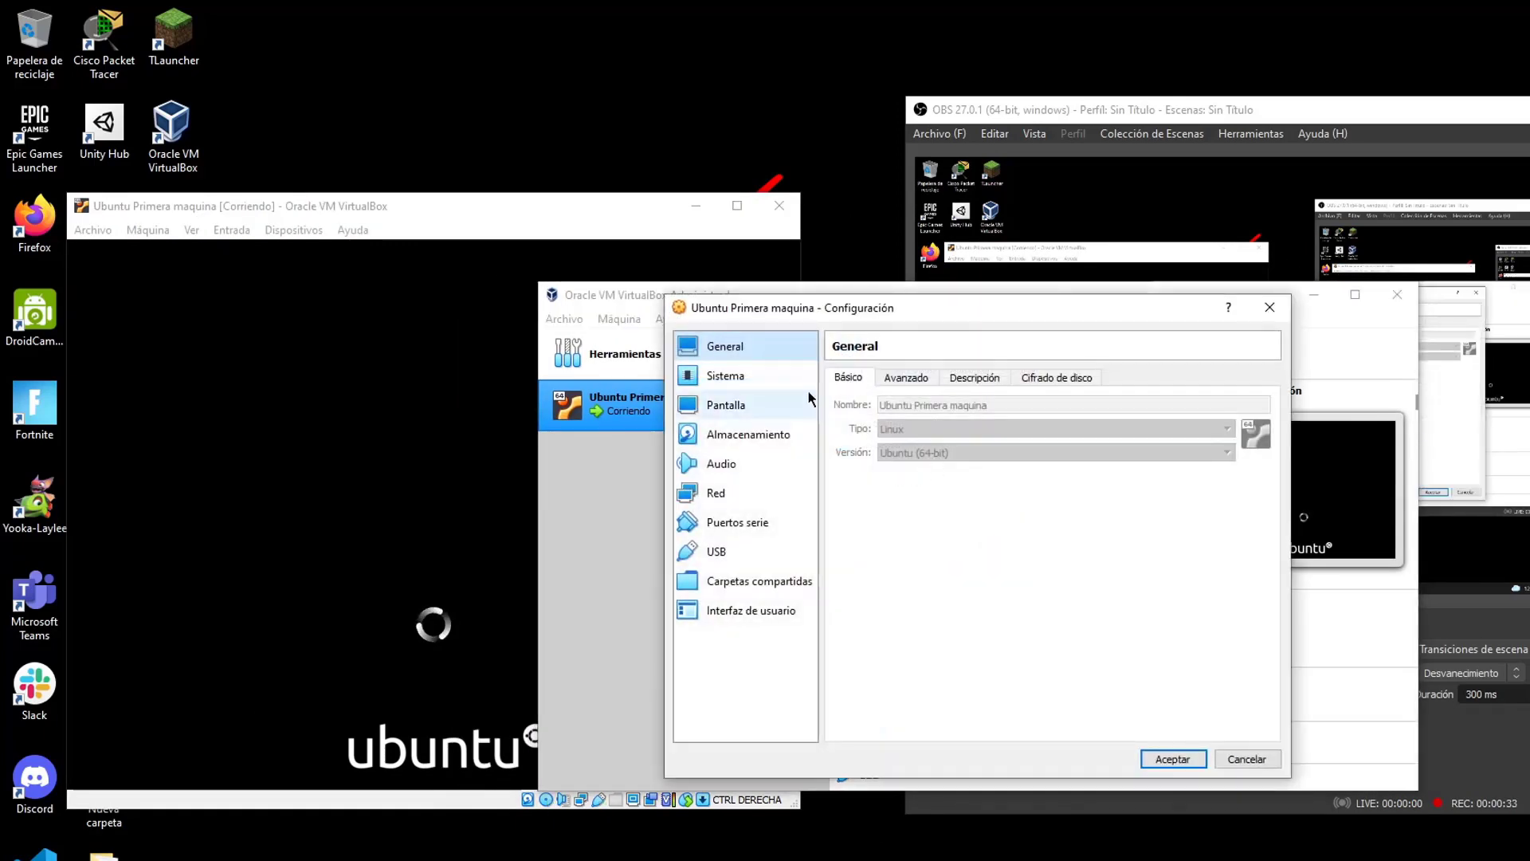
pyautogui.click(1270, 306)
pyautogui.moveTo(663, 205); pyautogui.dragTo(657, 204)
pyautogui.click(773, 204)
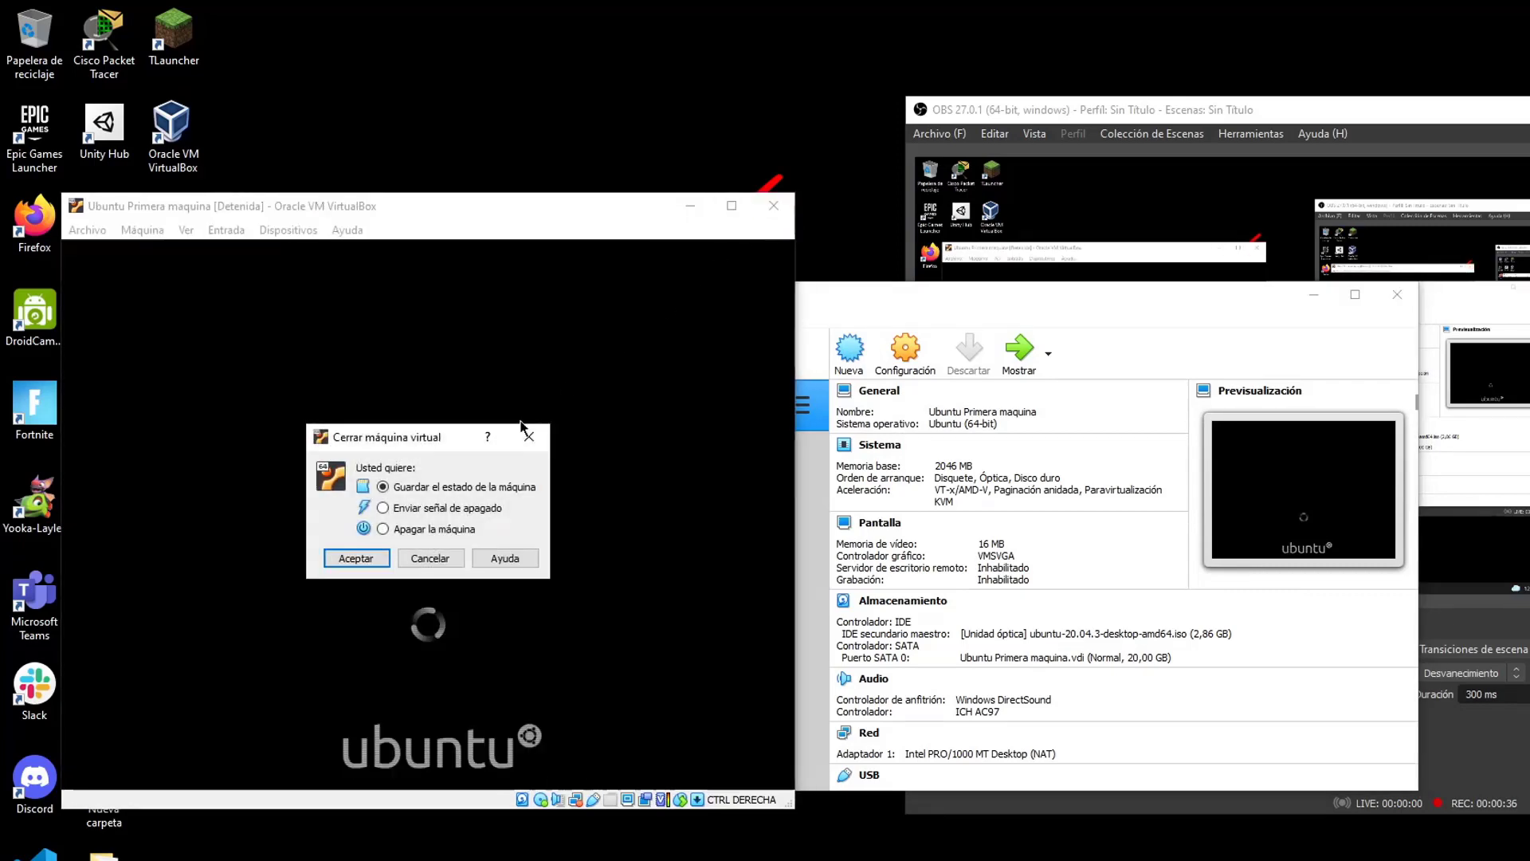
pyautogui.click(384, 528)
pyautogui.click(373, 561)
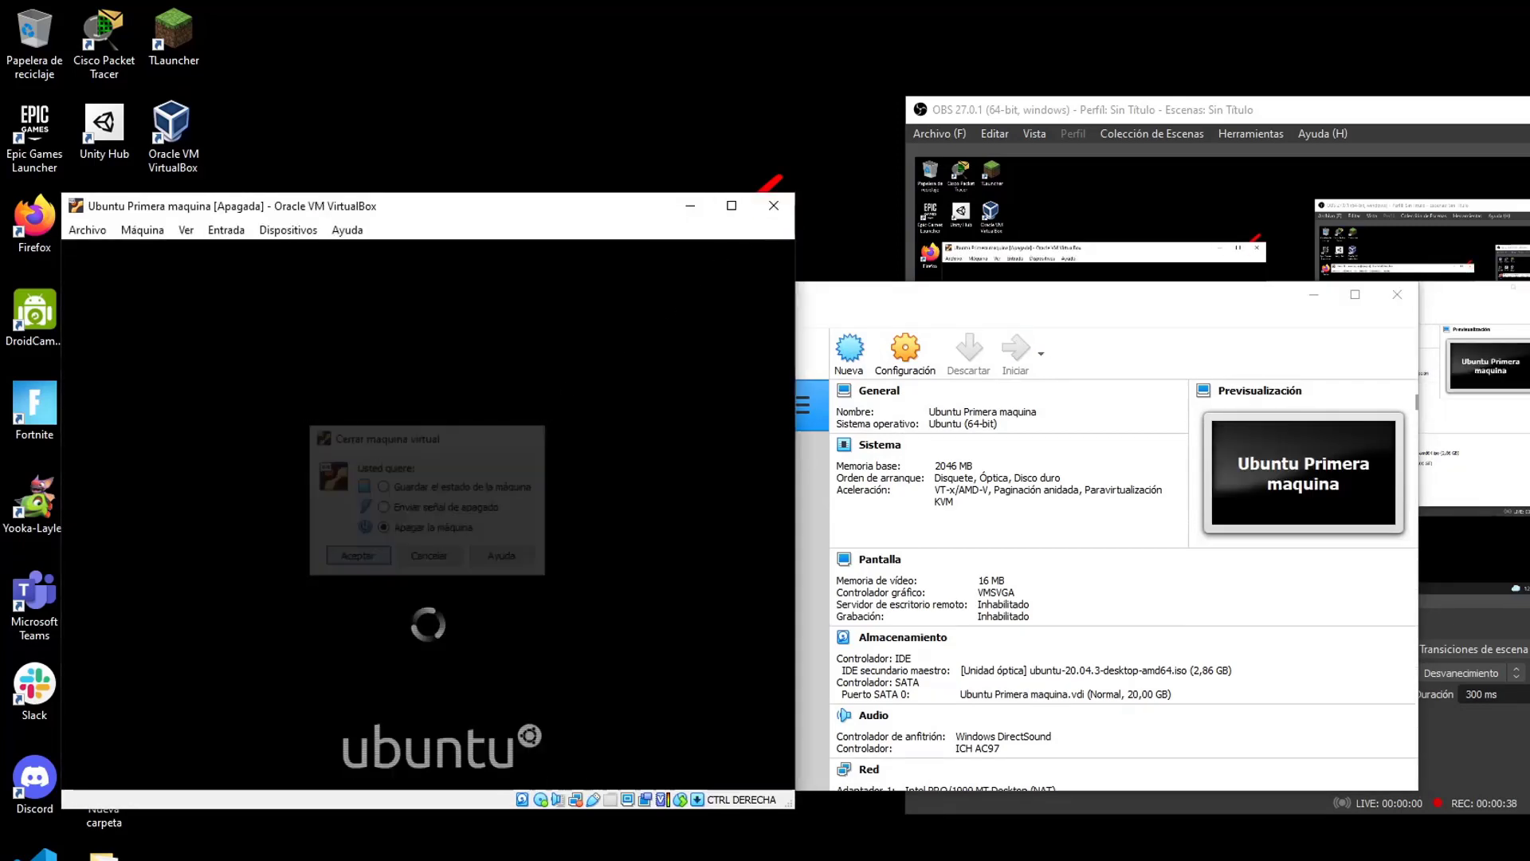
pyautogui.click(899, 357)
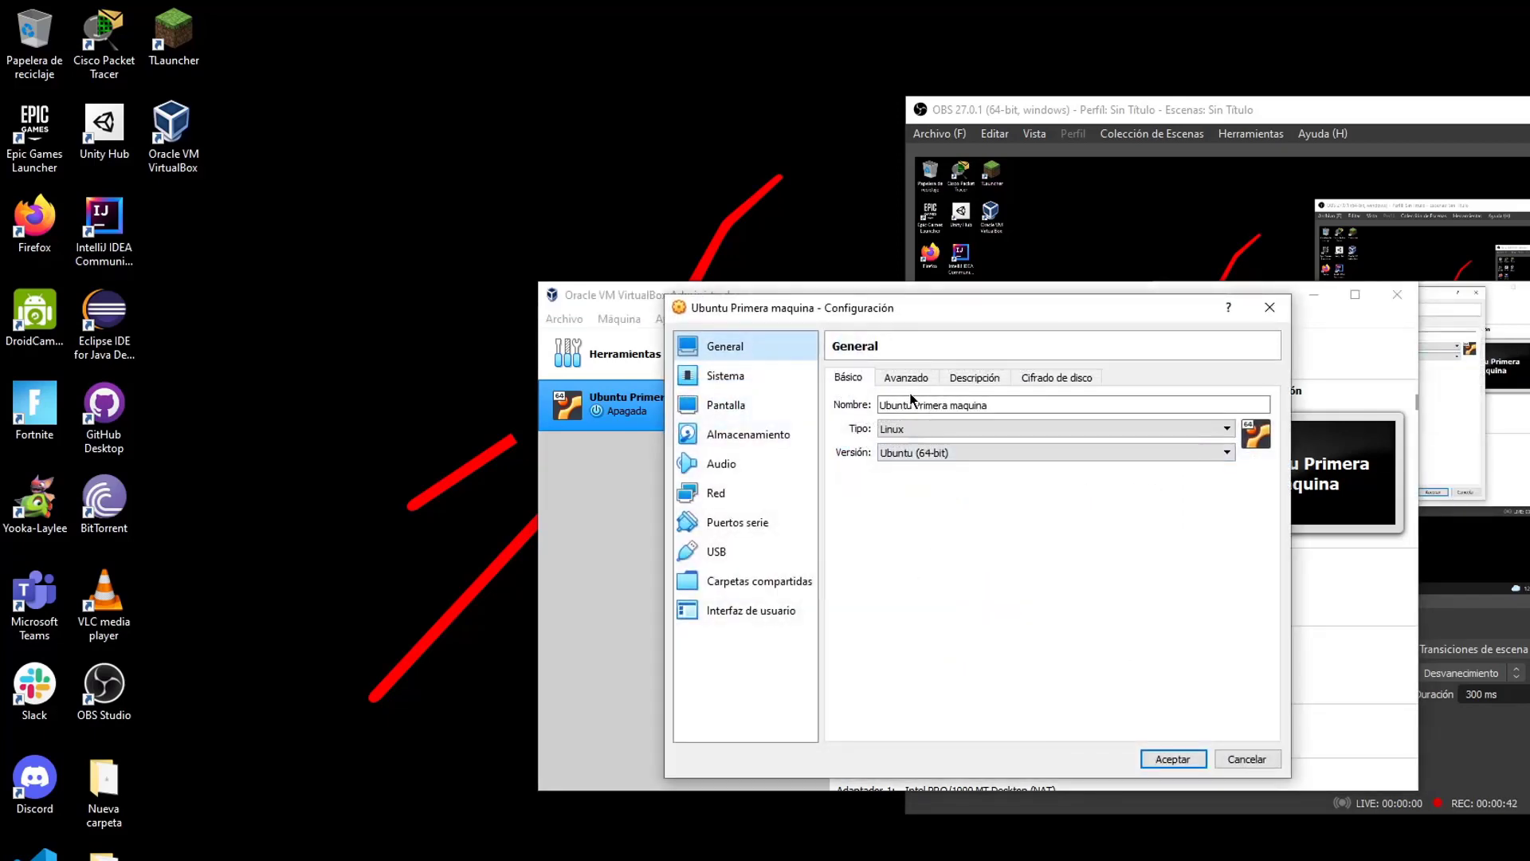
pyautogui.click(901, 376)
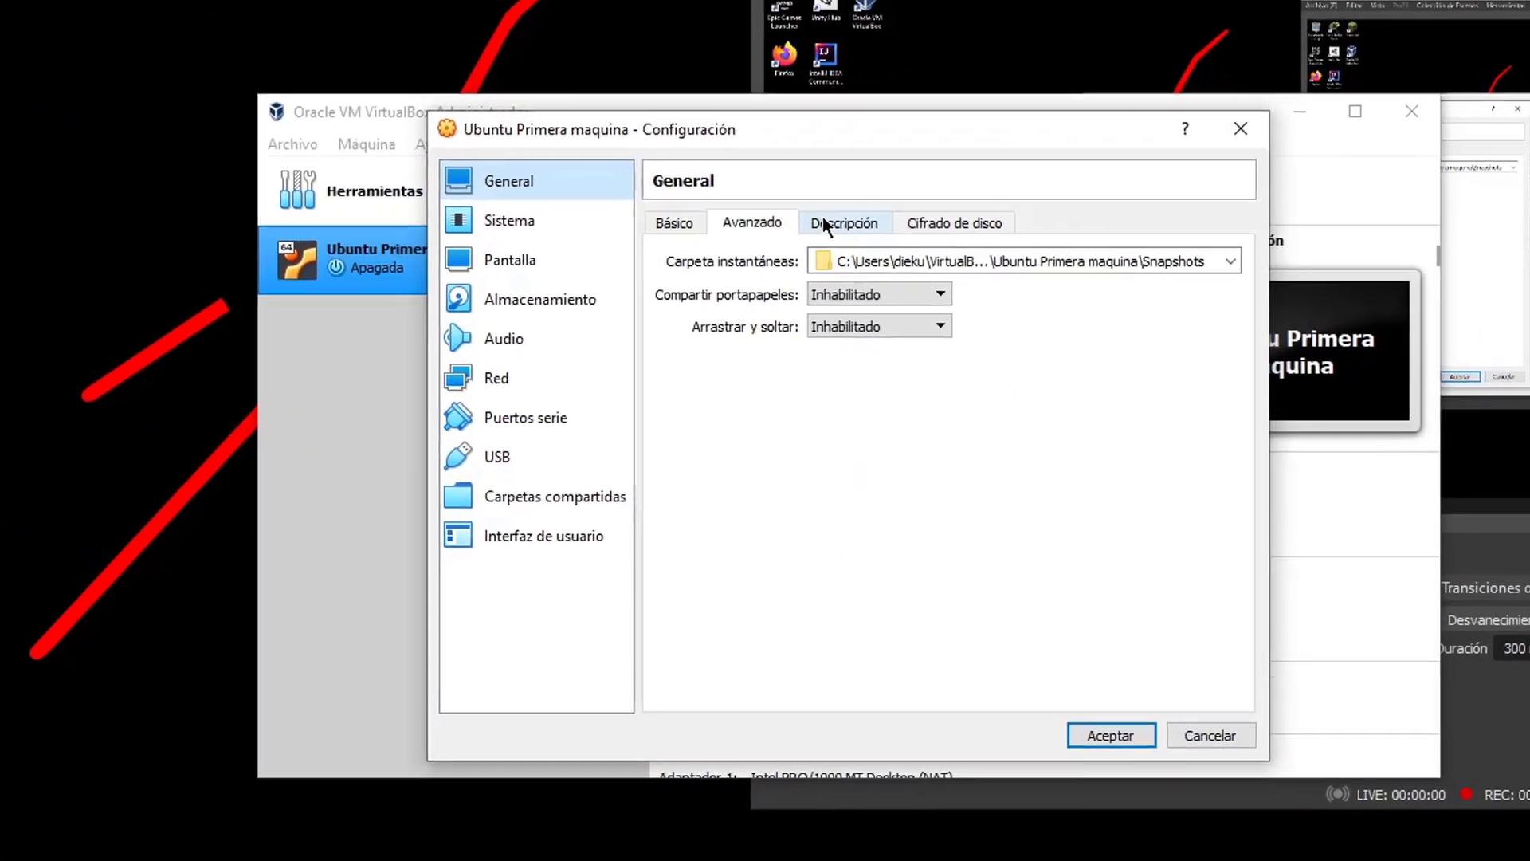
pyautogui.click(794, 204)
pyautogui.click(911, 201)
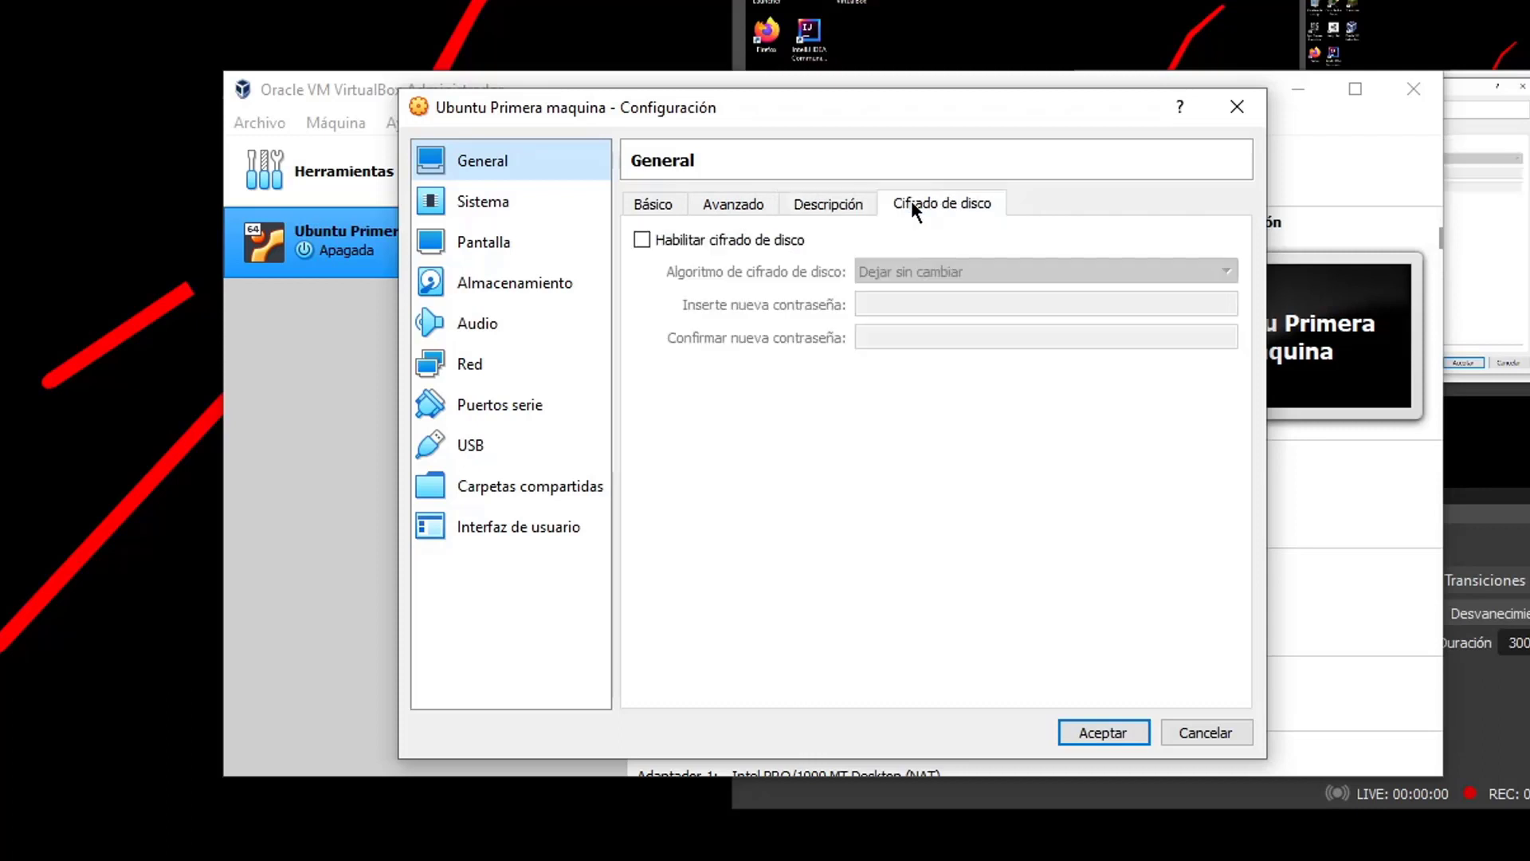
pyautogui.click(672, 208)
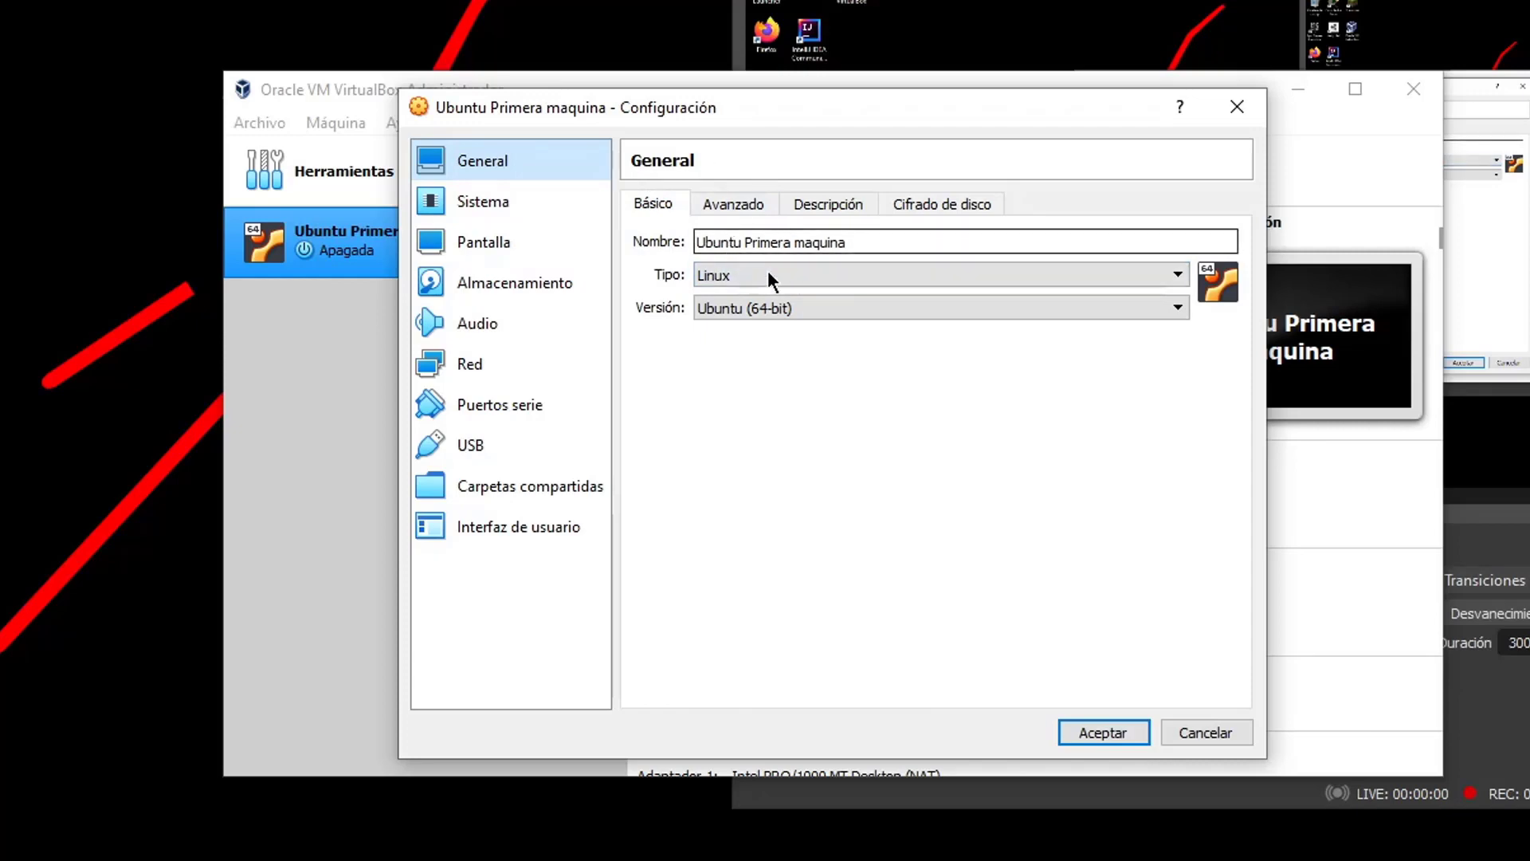
# Review the 2046 MB base memory under Sistema, then switch to the Procesador tab
pyautogui.click(483, 202)
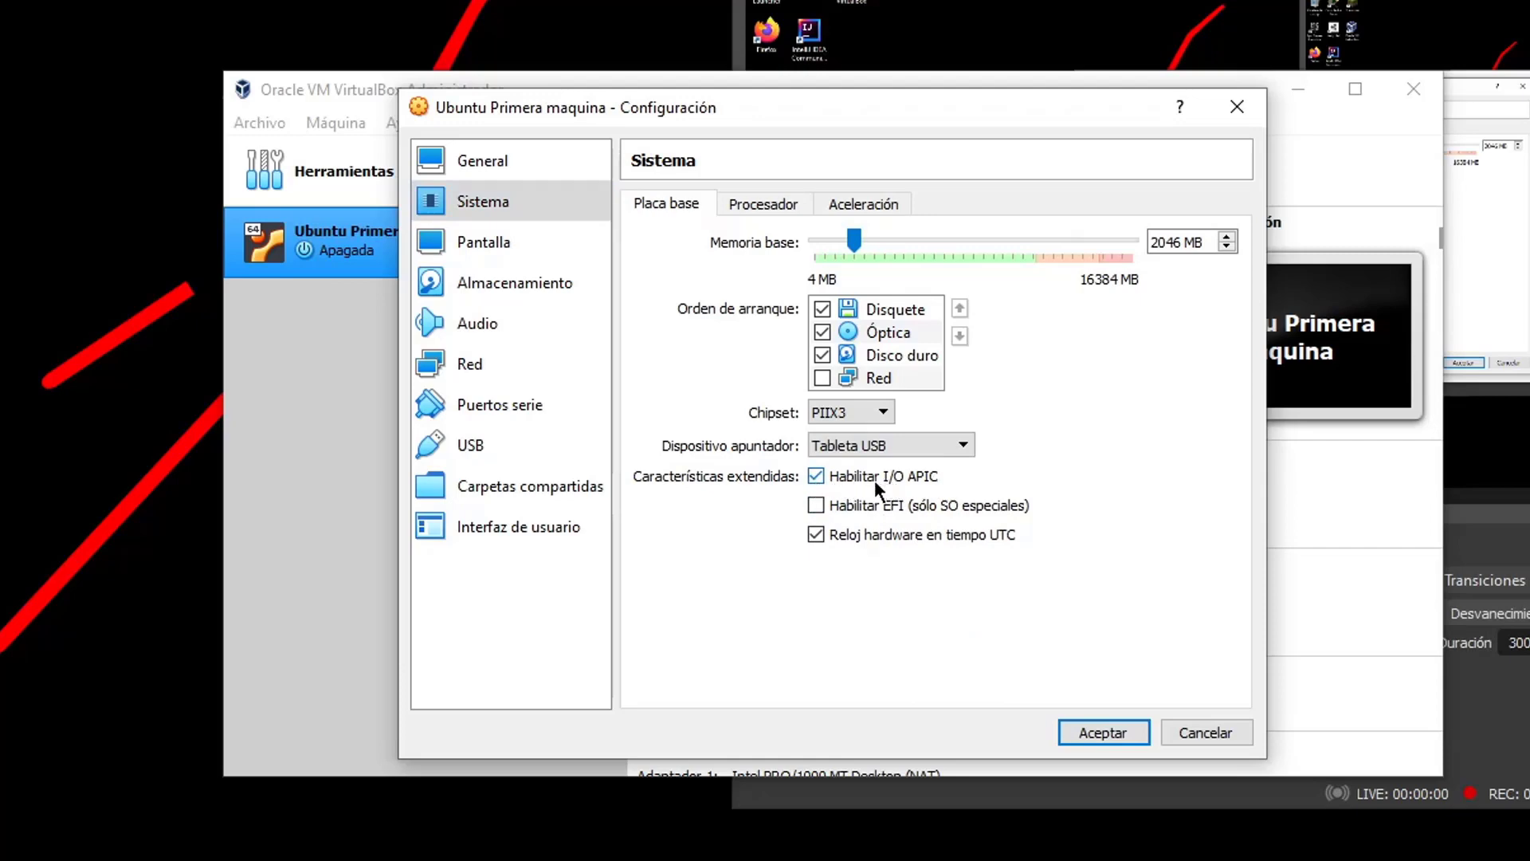
pyautogui.moveTo(873, 479)
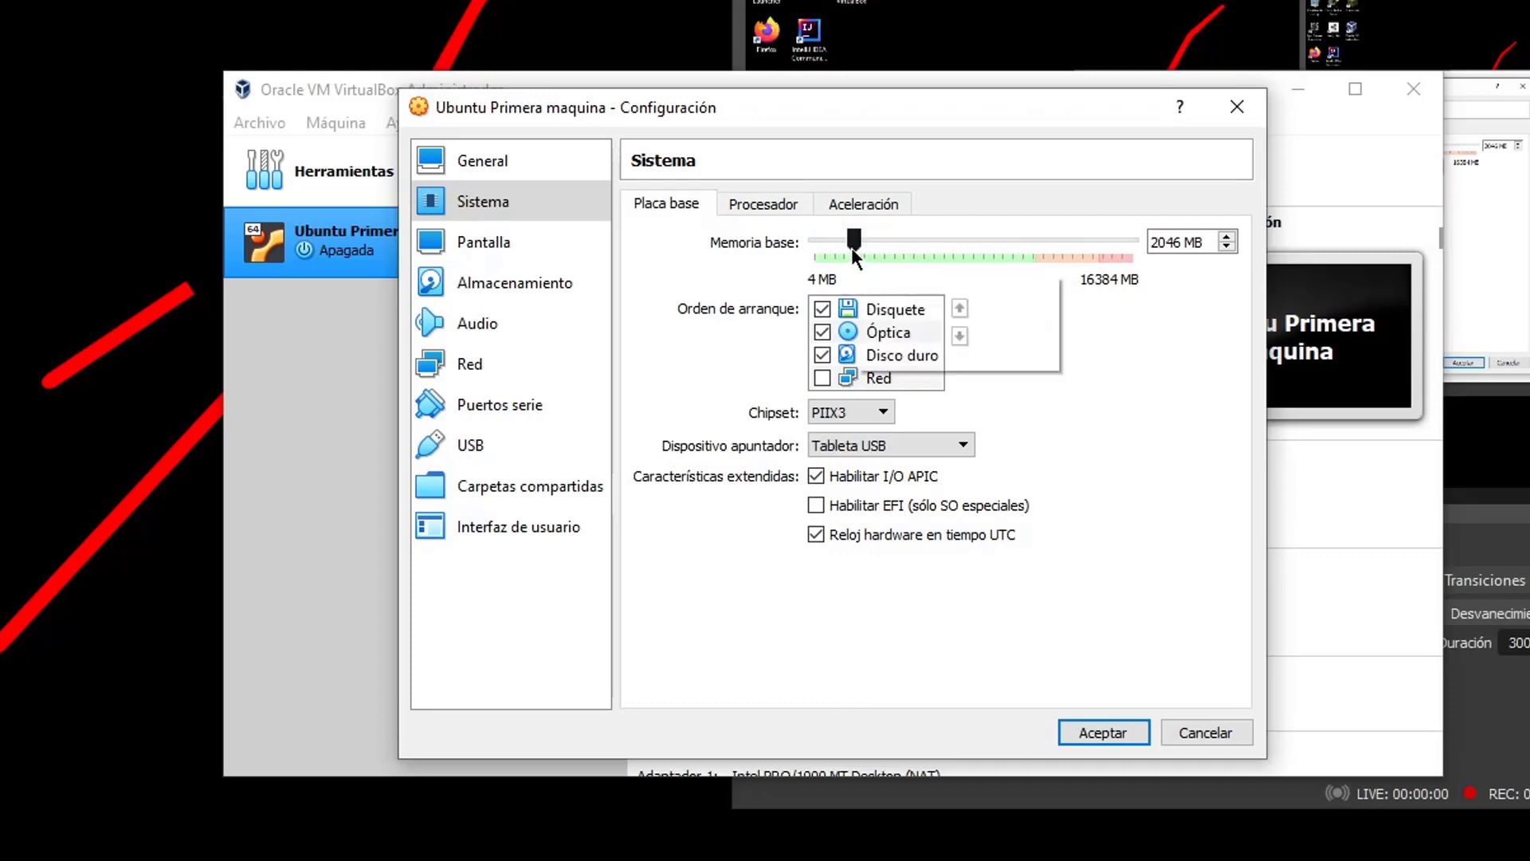
pyautogui.press('Tab')
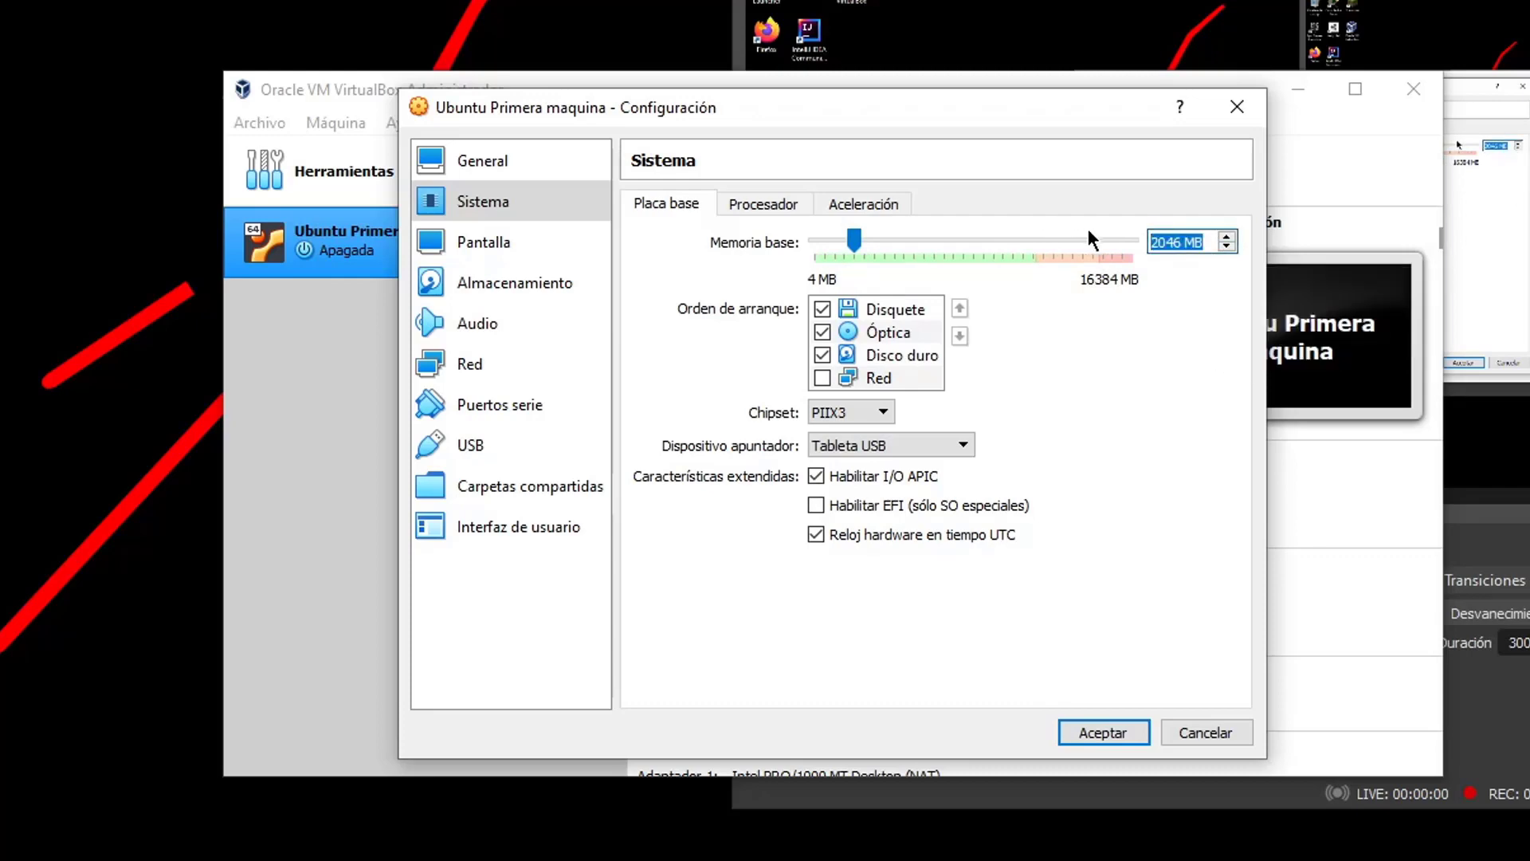
pyautogui.click(797, 200)
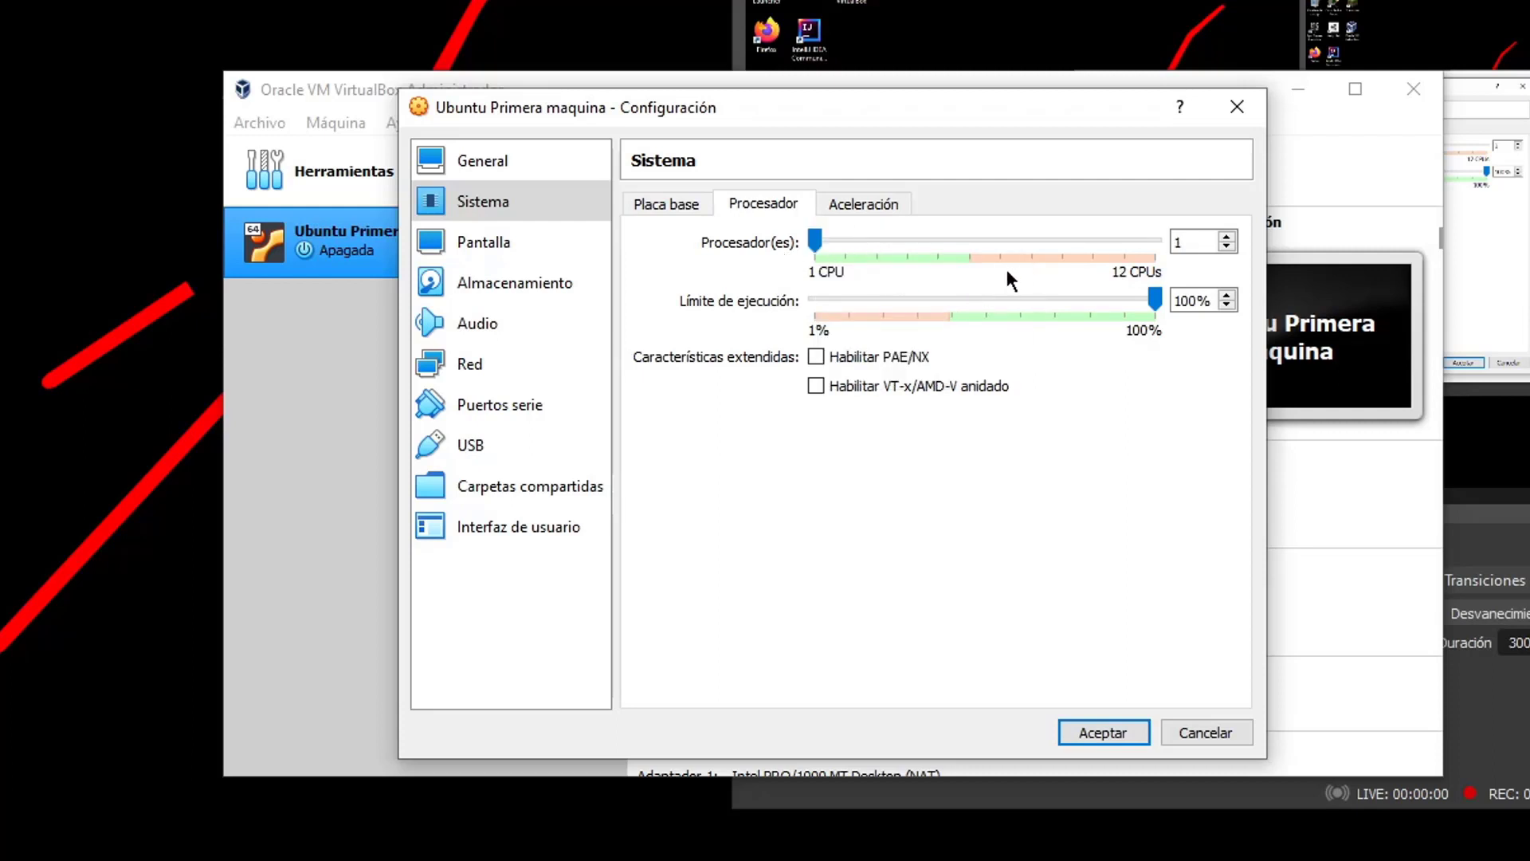
# Set the Procesador(es) slider to 6 CPUs, checking the Aceleración tab before returning
pyautogui.click(1159, 243)
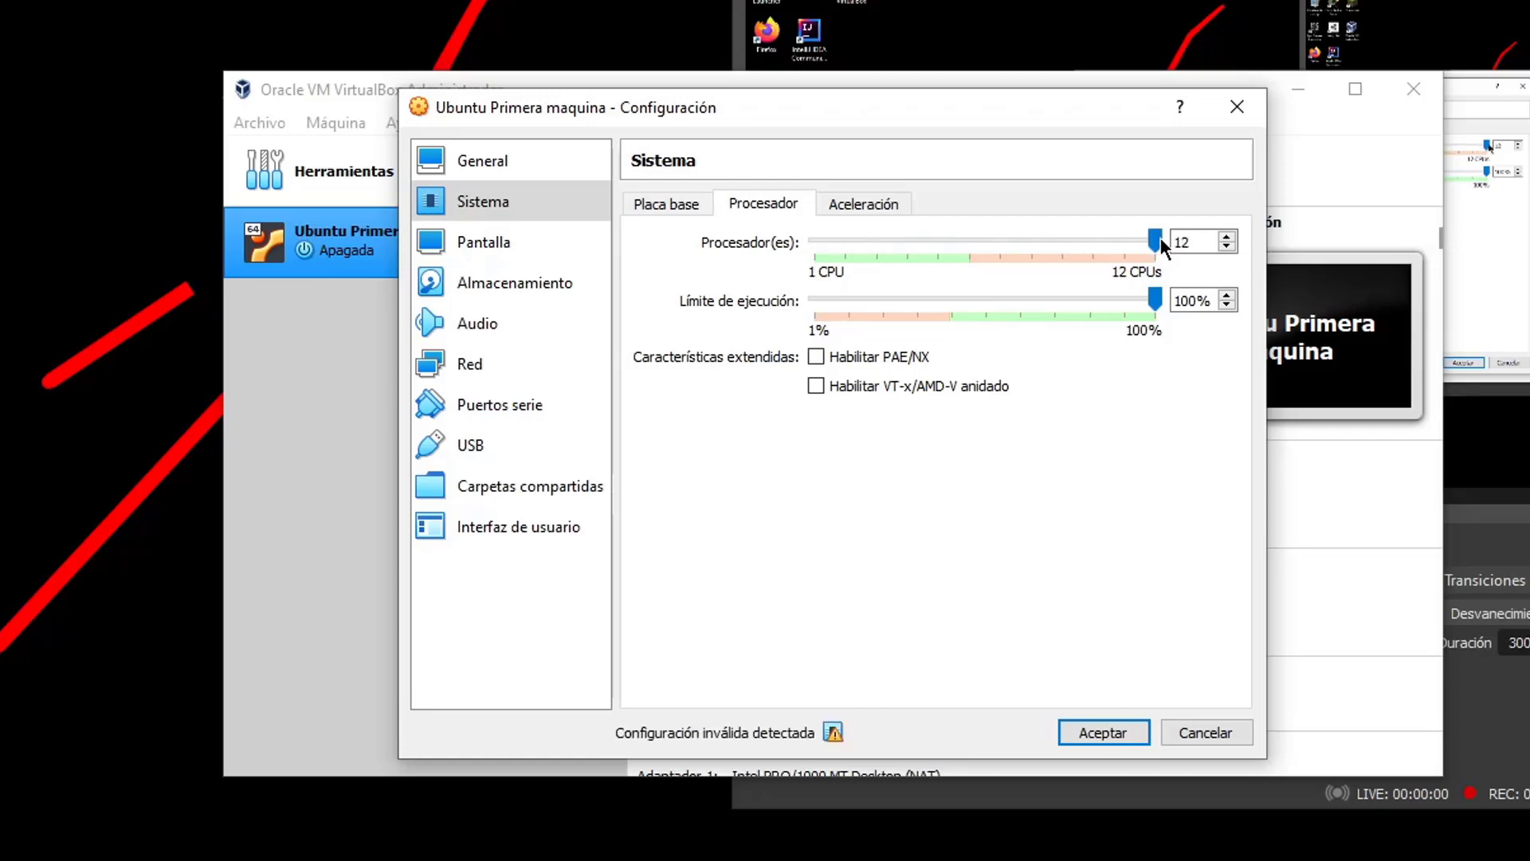
pyautogui.moveTo(1160, 238); pyautogui.dragTo(977, 245)
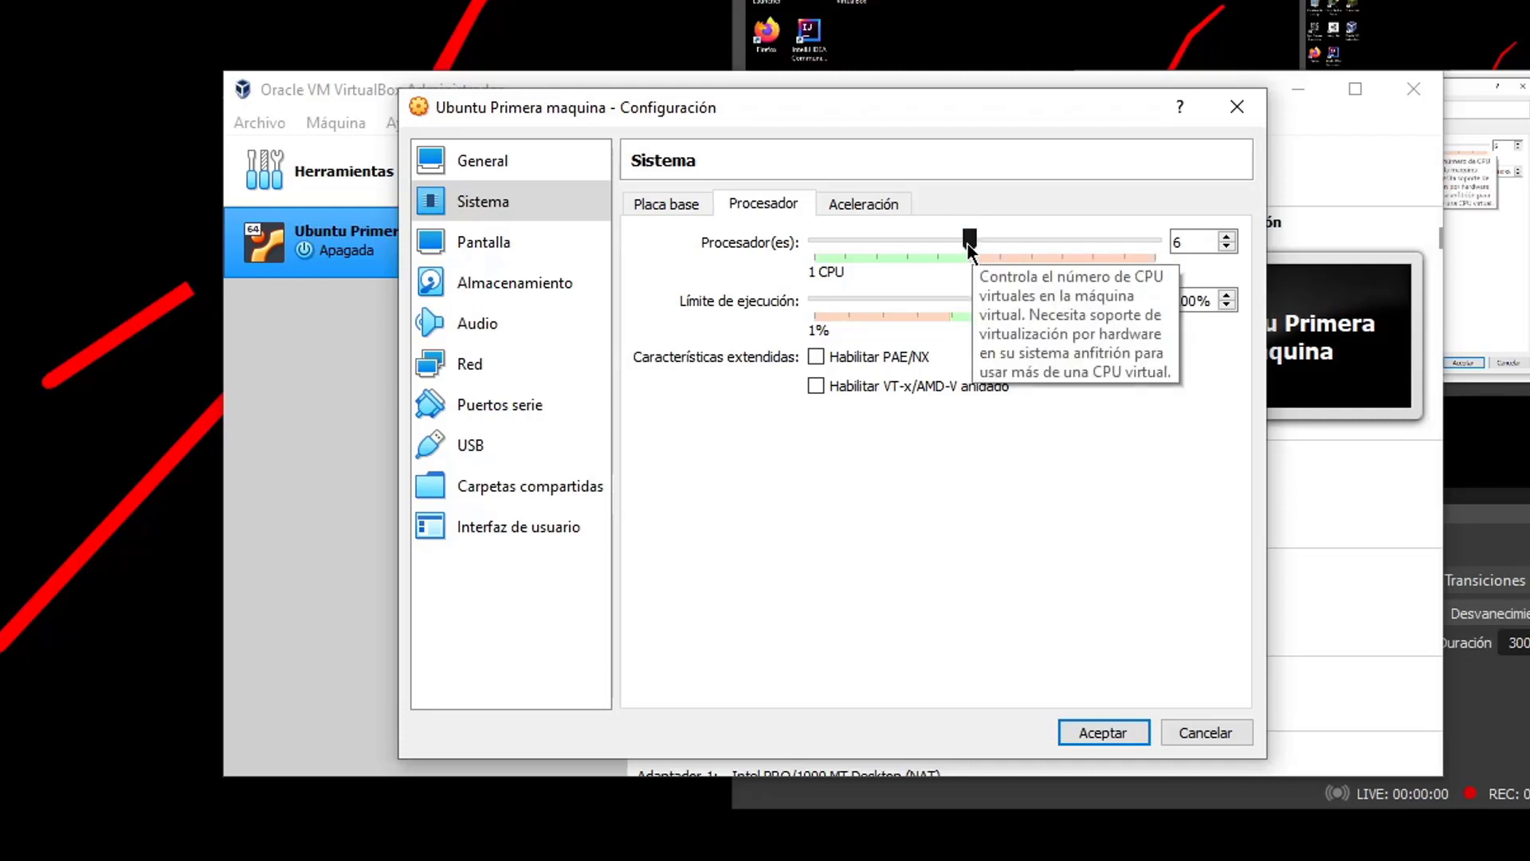
pyautogui.moveTo(971, 244); pyautogui.dragTo(814, 252)
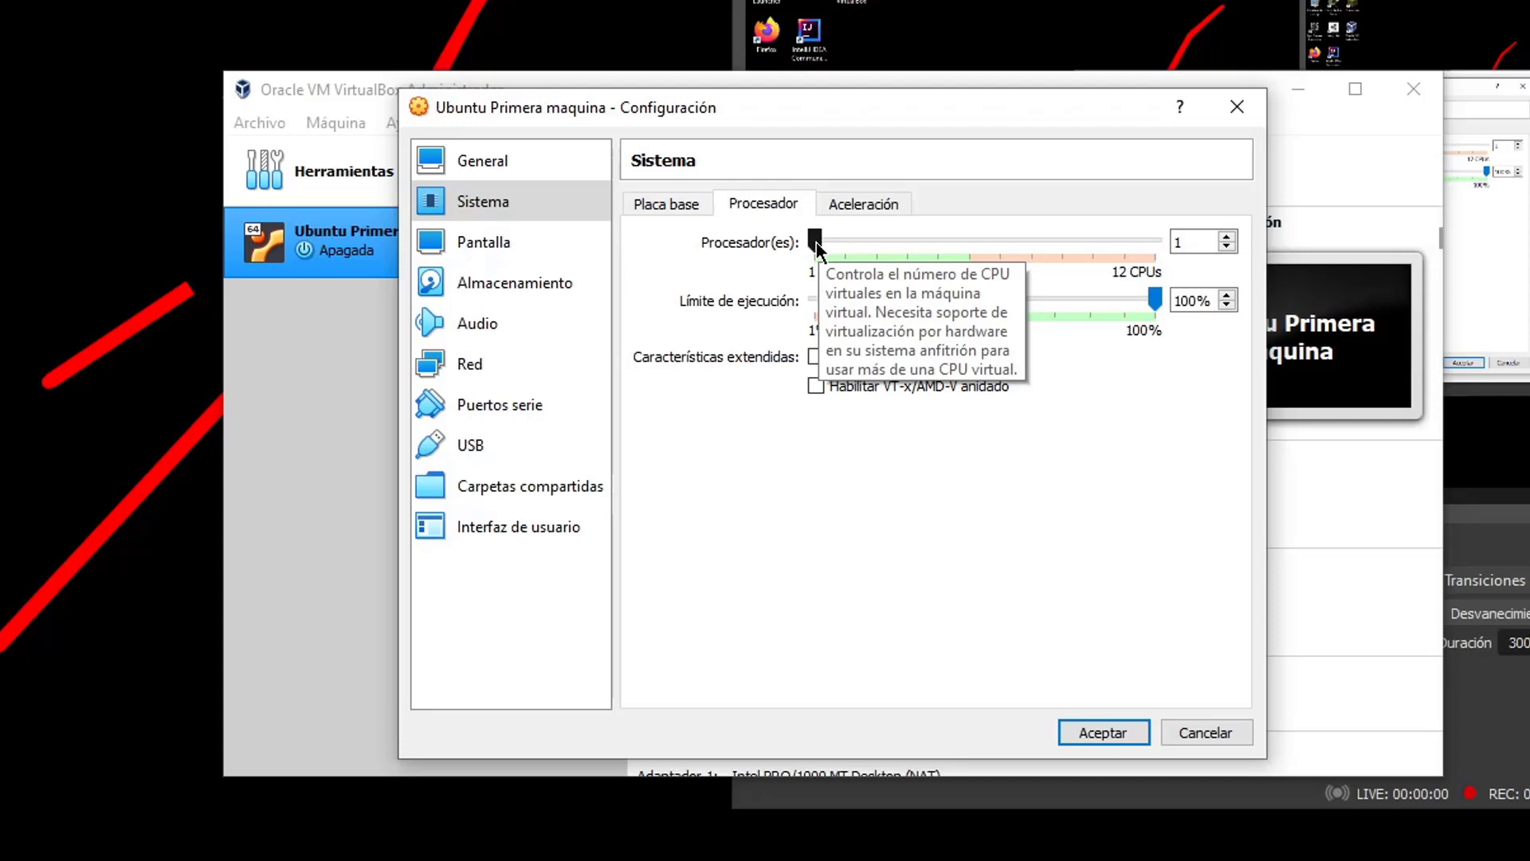
pyautogui.moveTo(816, 246); pyautogui.dragTo(876, 247)
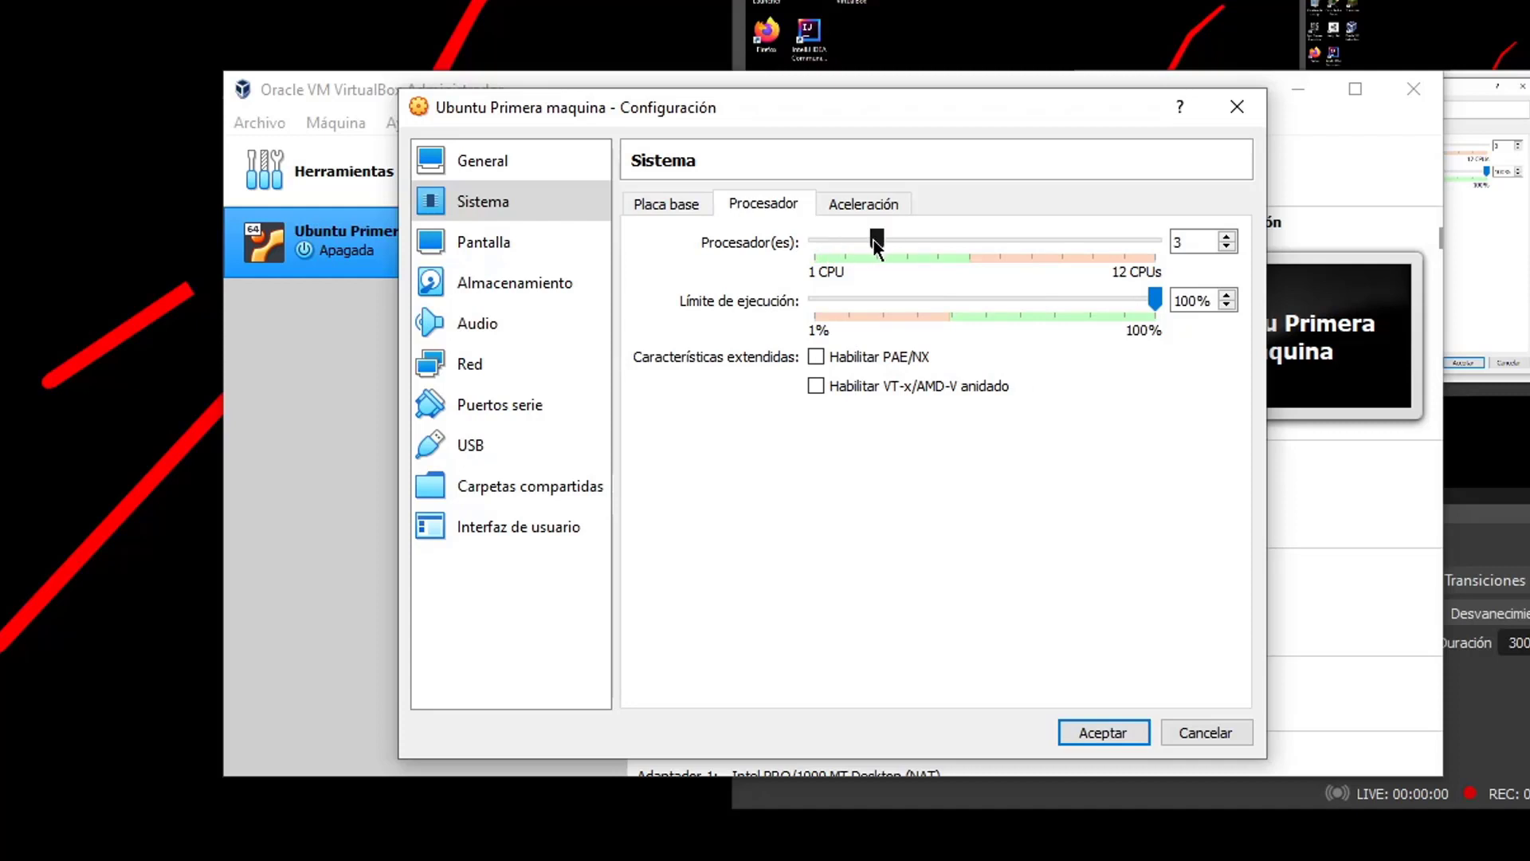
pyautogui.moveTo(873, 242); pyautogui.dragTo(965, 239)
pyautogui.click(849, 209)
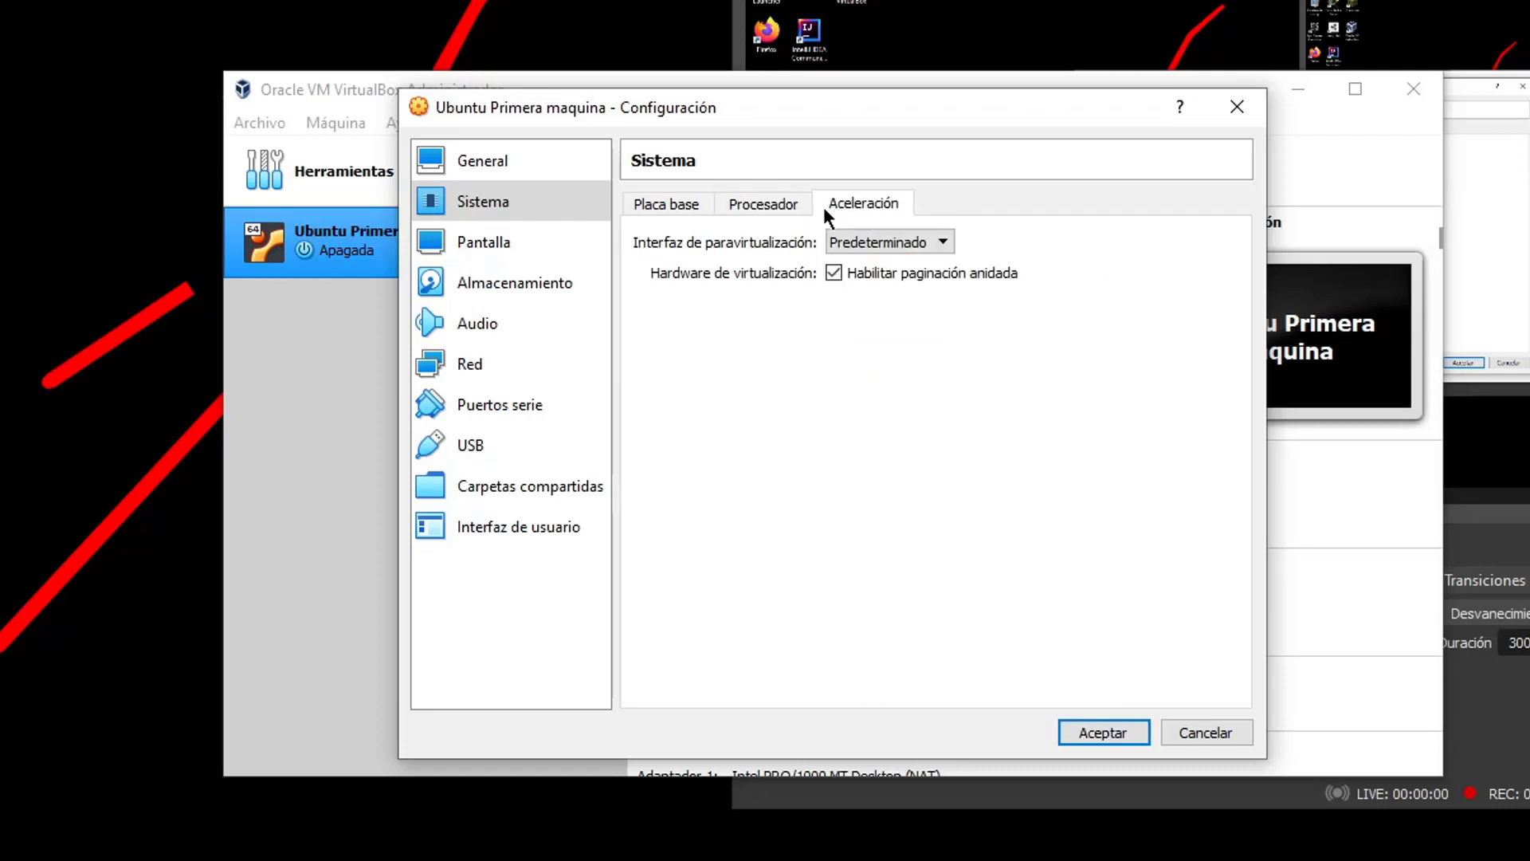
pyautogui.click(777, 204)
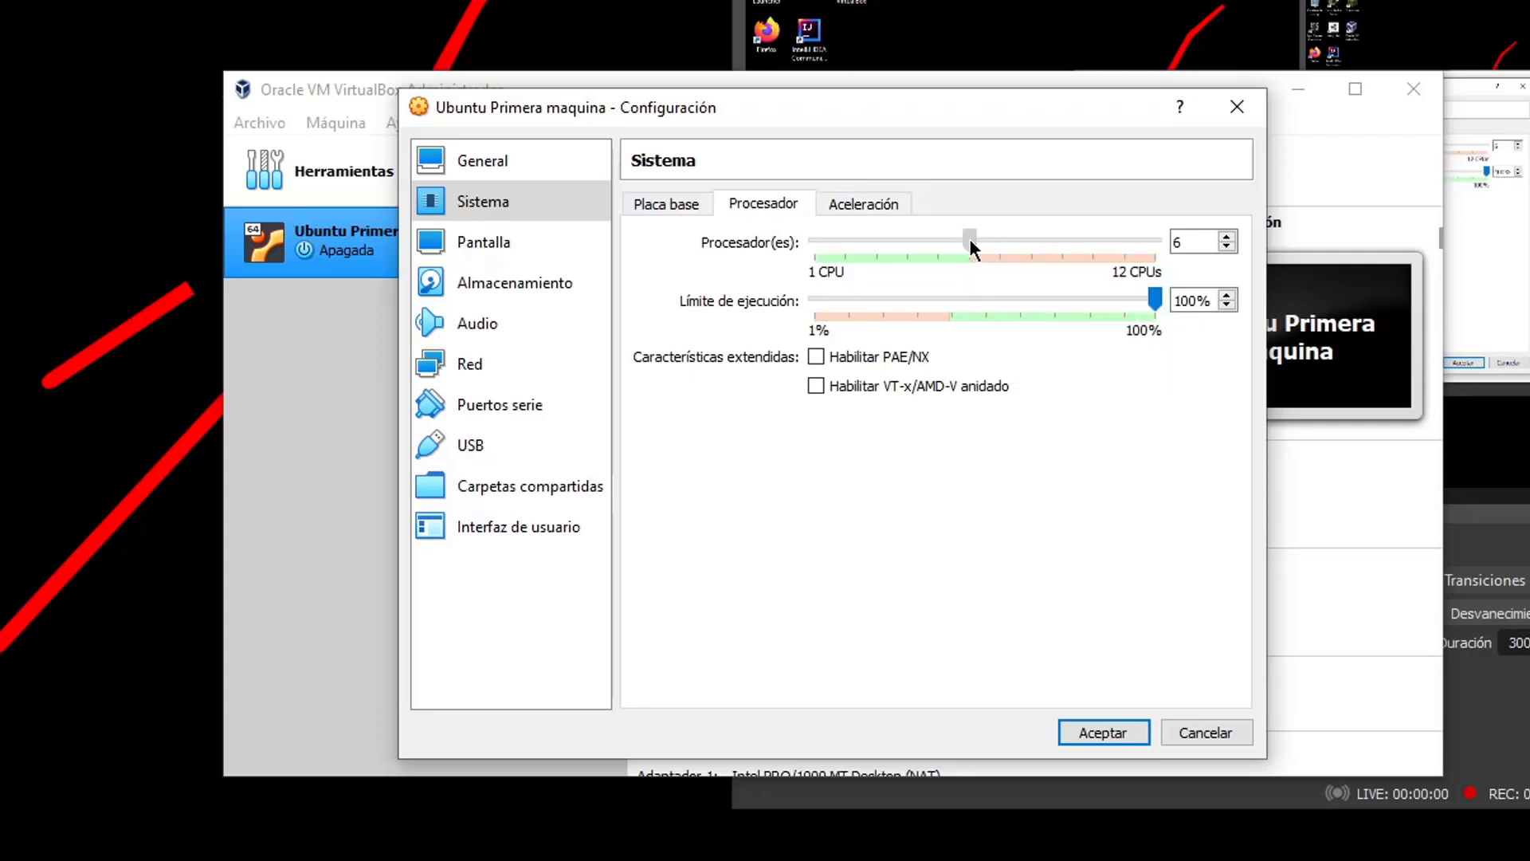
pyautogui.moveTo(970, 243); pyautogui.dragTo(972, 244)
# Raise Pantalla video memory to 128 MB and glance at the remote display and recording tabs
pyautogui.click(541, 241)
pyautogui.moveTo(825, 239); pyautogui.dragTo(1294, 242)
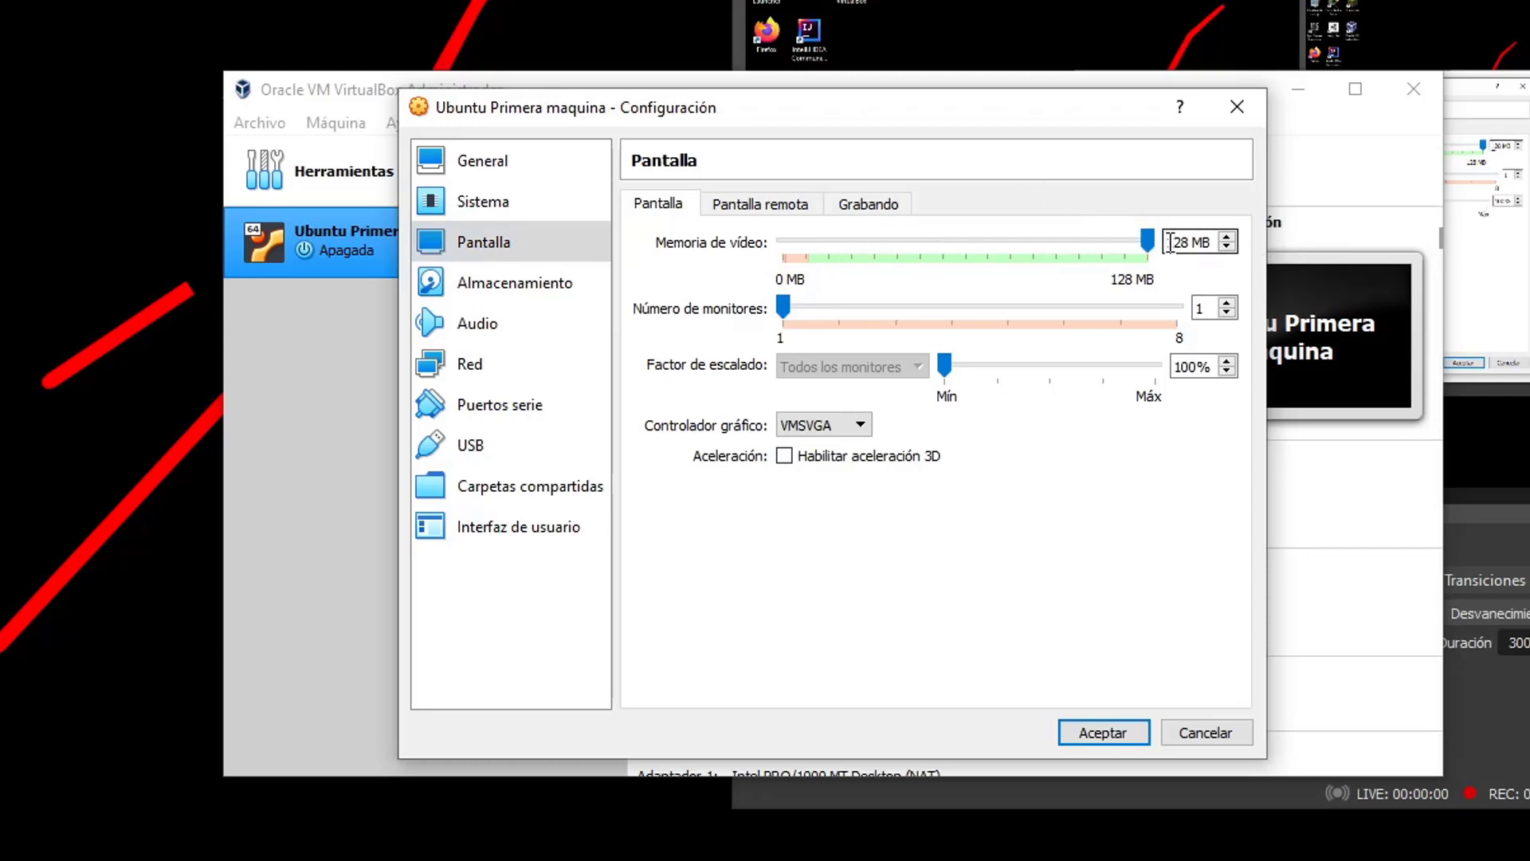
pyautogui.moveTo(1148, 241)
pyautogui.mouseDown()
pyautogui.moveTo(897, 253)
pyautogui.moveTo(1164, 283)
pyautogui.moveTo(1147, 240)
pyautogui.moveTo(1084, 261)
pyautogui.moveTo(1151, 263)
pyautogui.mouseUp()
pyautogui.click(738, 203)
pyautogui.click(864, 203)
pyautogui.click(670, 204)
# Keep VMSVGA as the Controlador gráfico
pyautogui.click(836, 425)
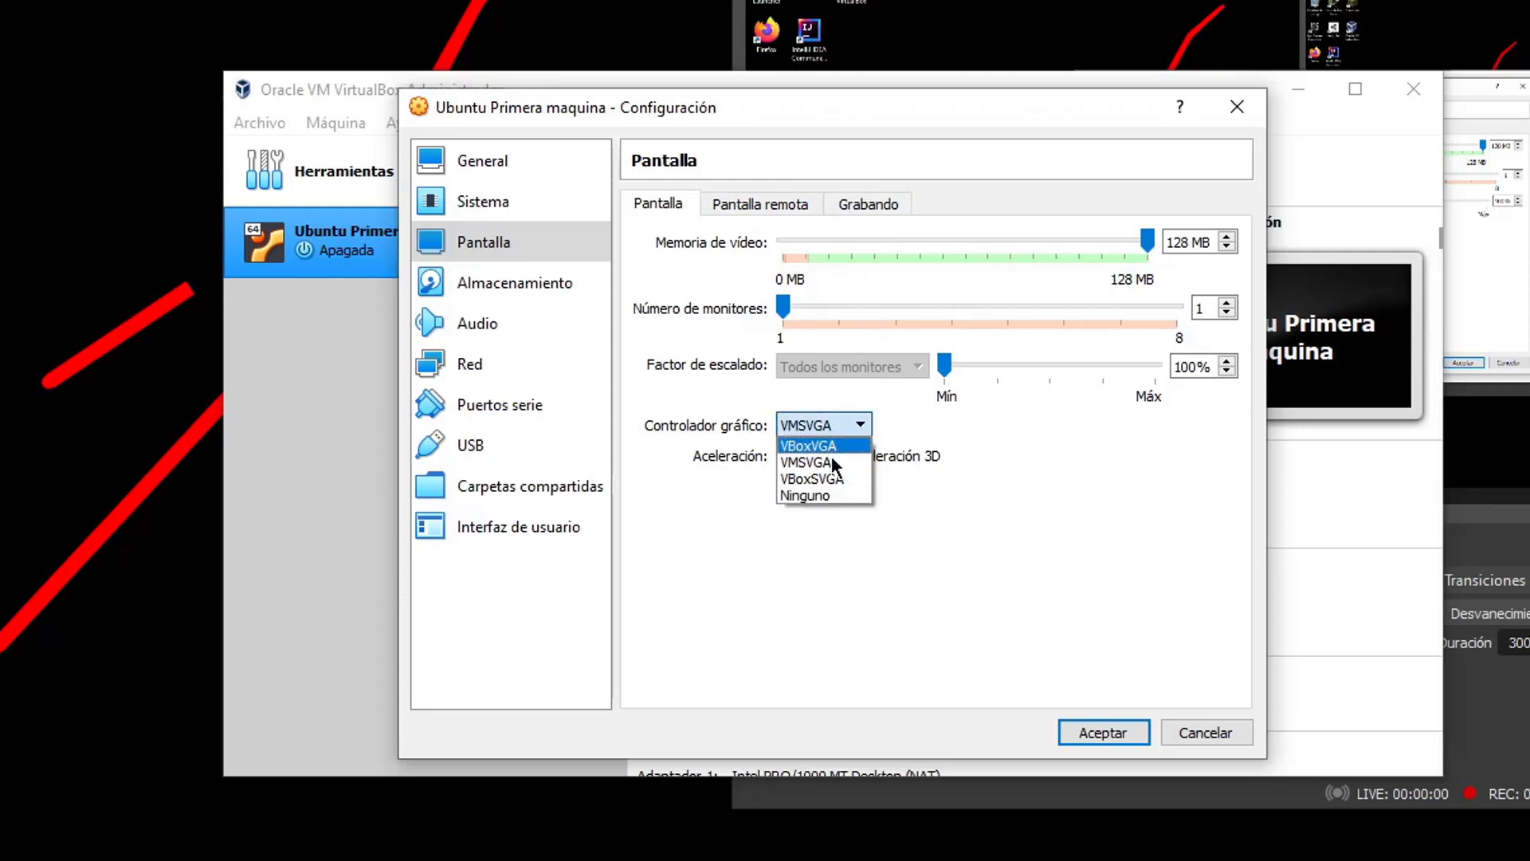
pyautogui.click(1132, 445)
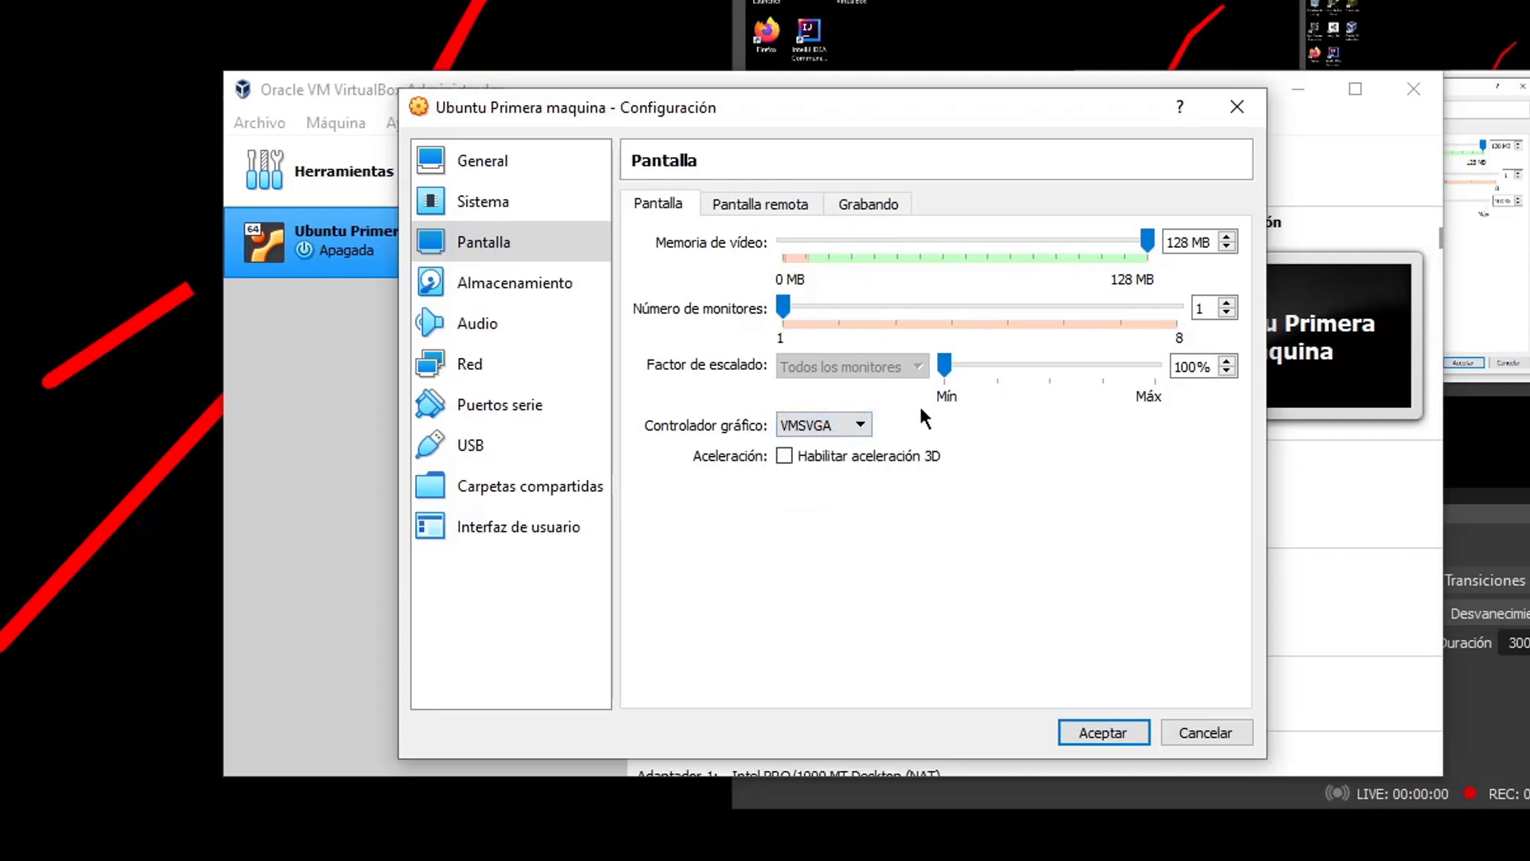
pyautogui.click(863, 425)
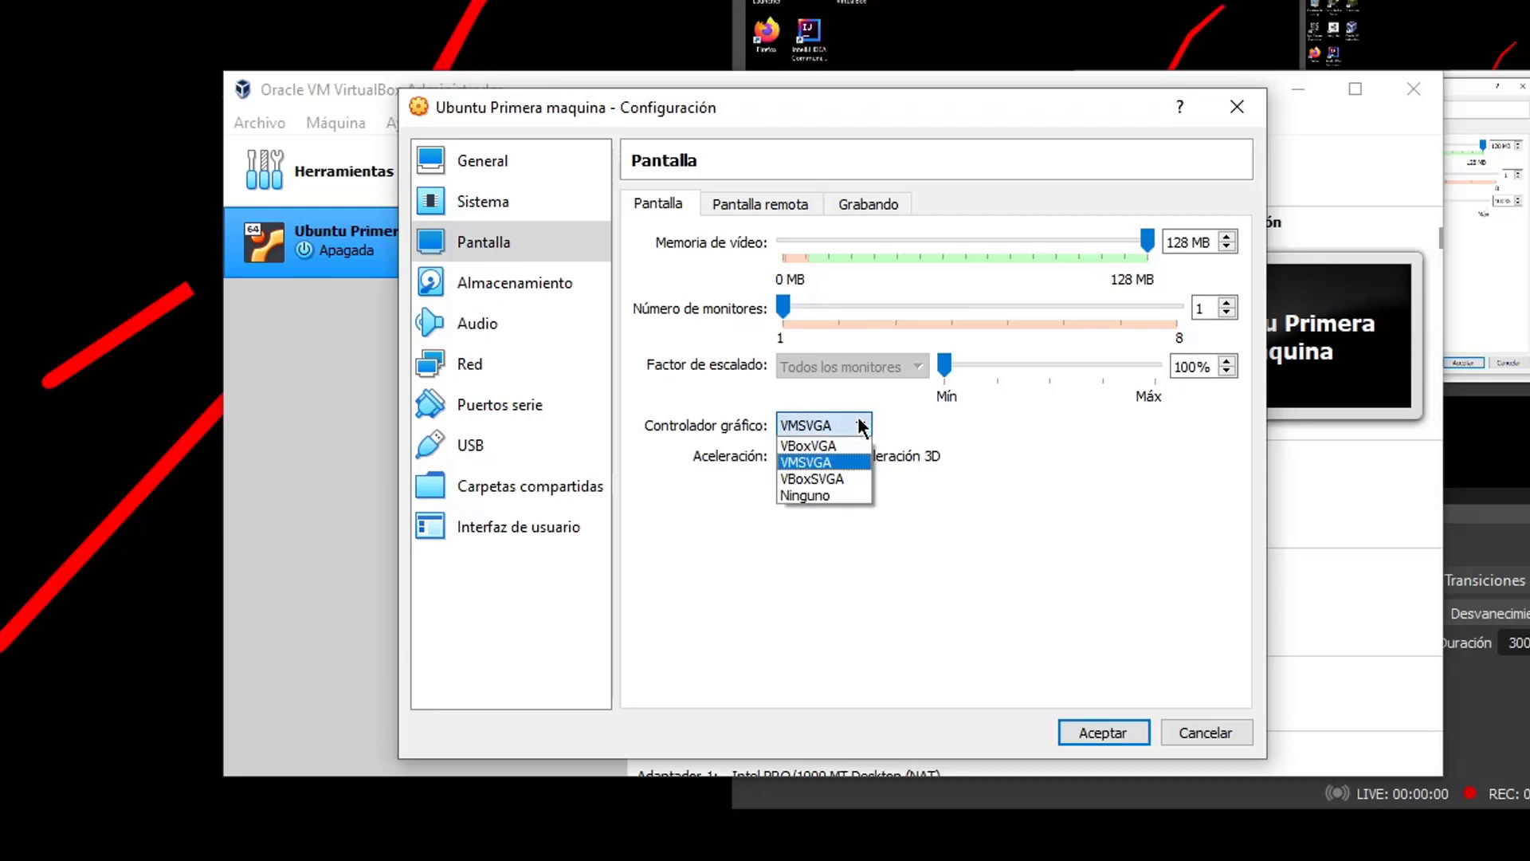
pyautogui.click(829, 464)
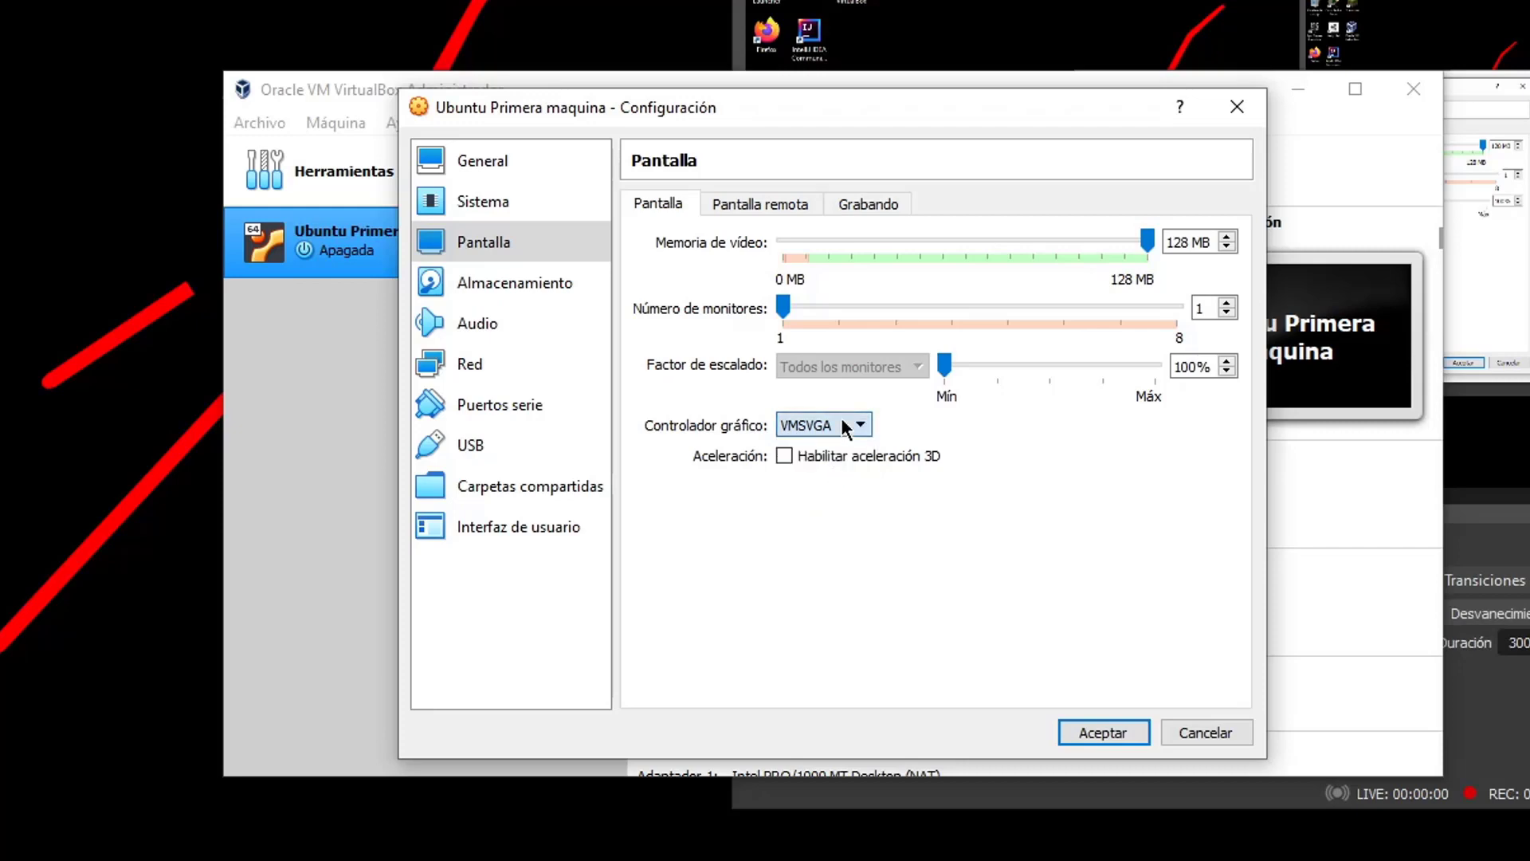
# Open Almacenamiento, inspect the Ubuntu 20.04.3 ISO on Controlador: IDE, and cancel the optical disc chooser unchanged
pyautogui.click(520, 281)
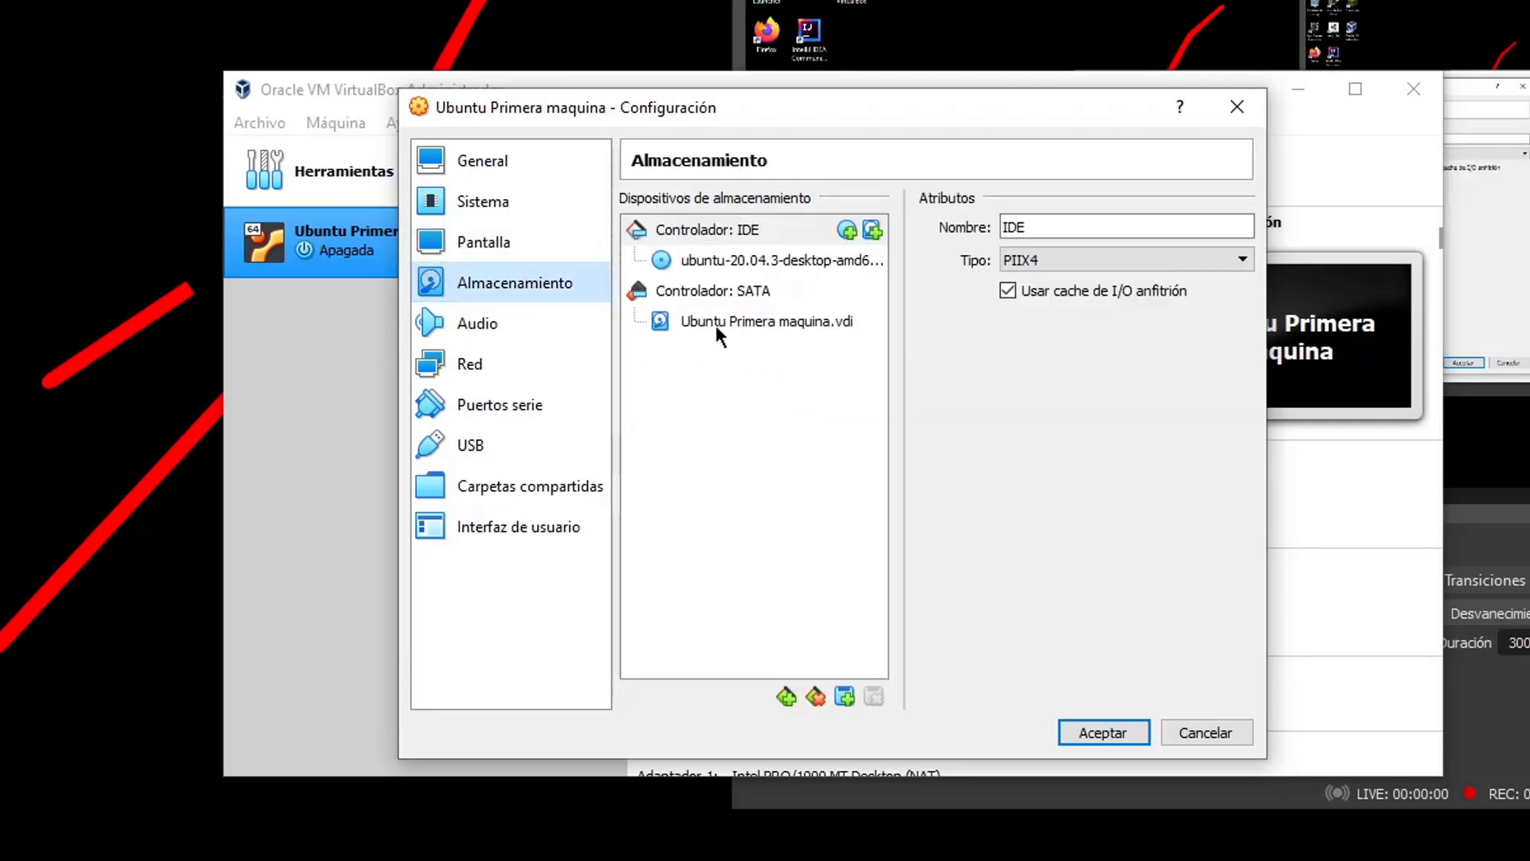
pyautogui.click(781, 262)
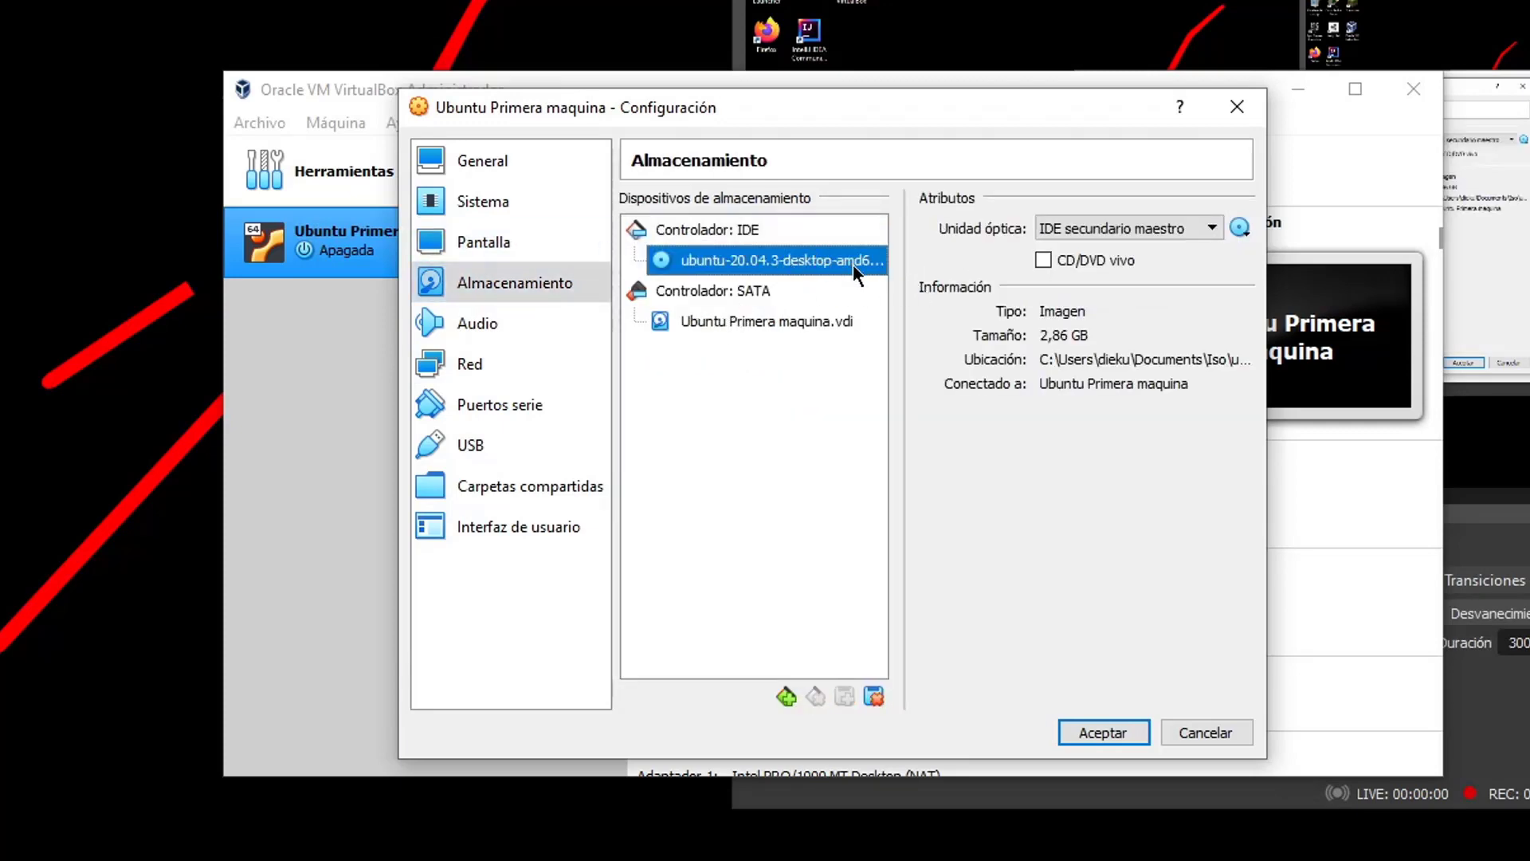
pyautogui.click(746, 234)
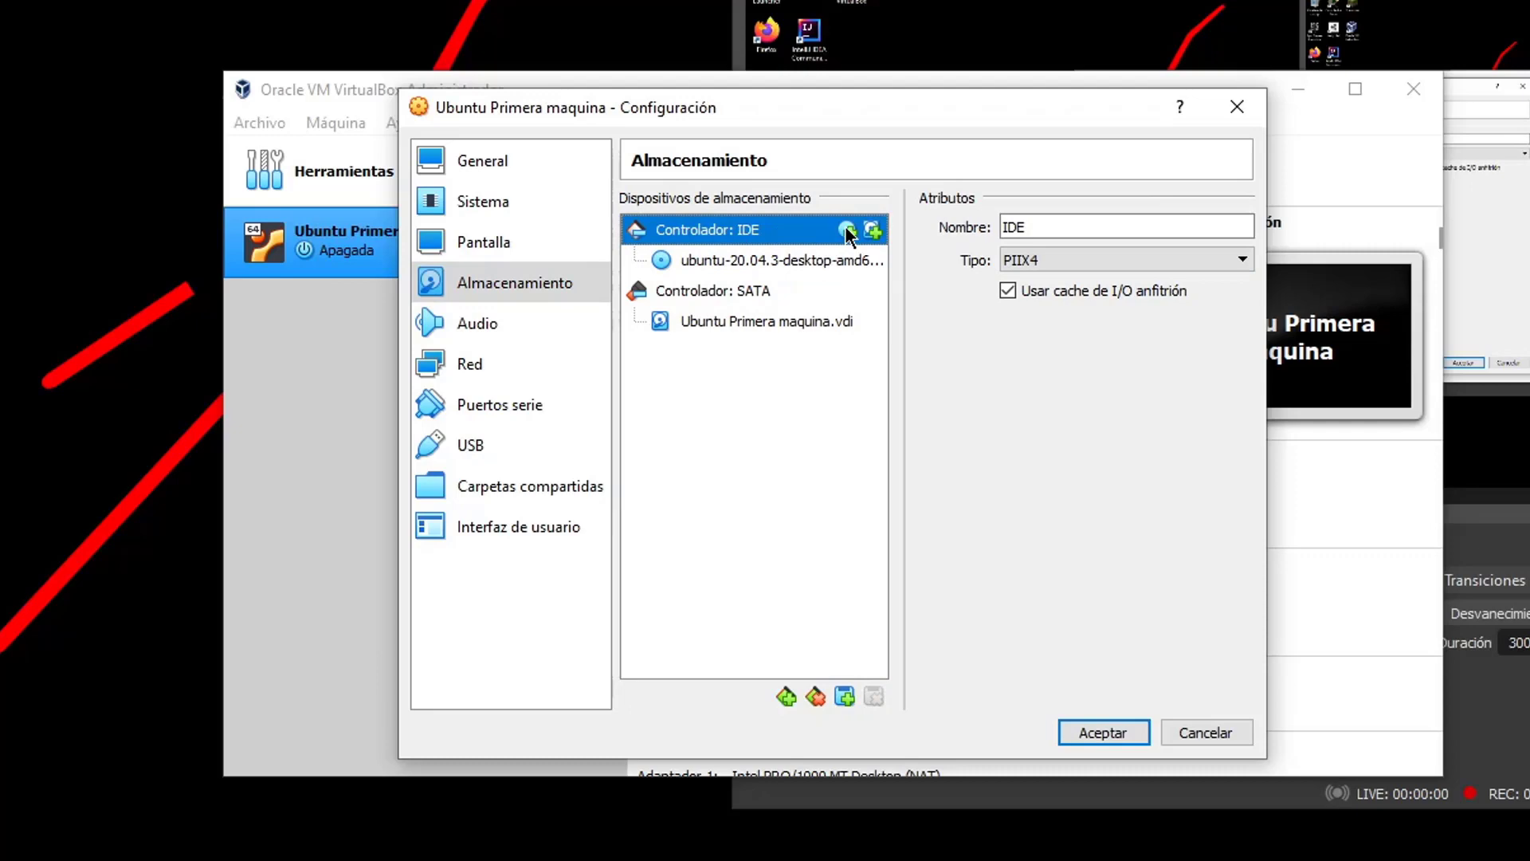
pyautogui.click(847, 231)
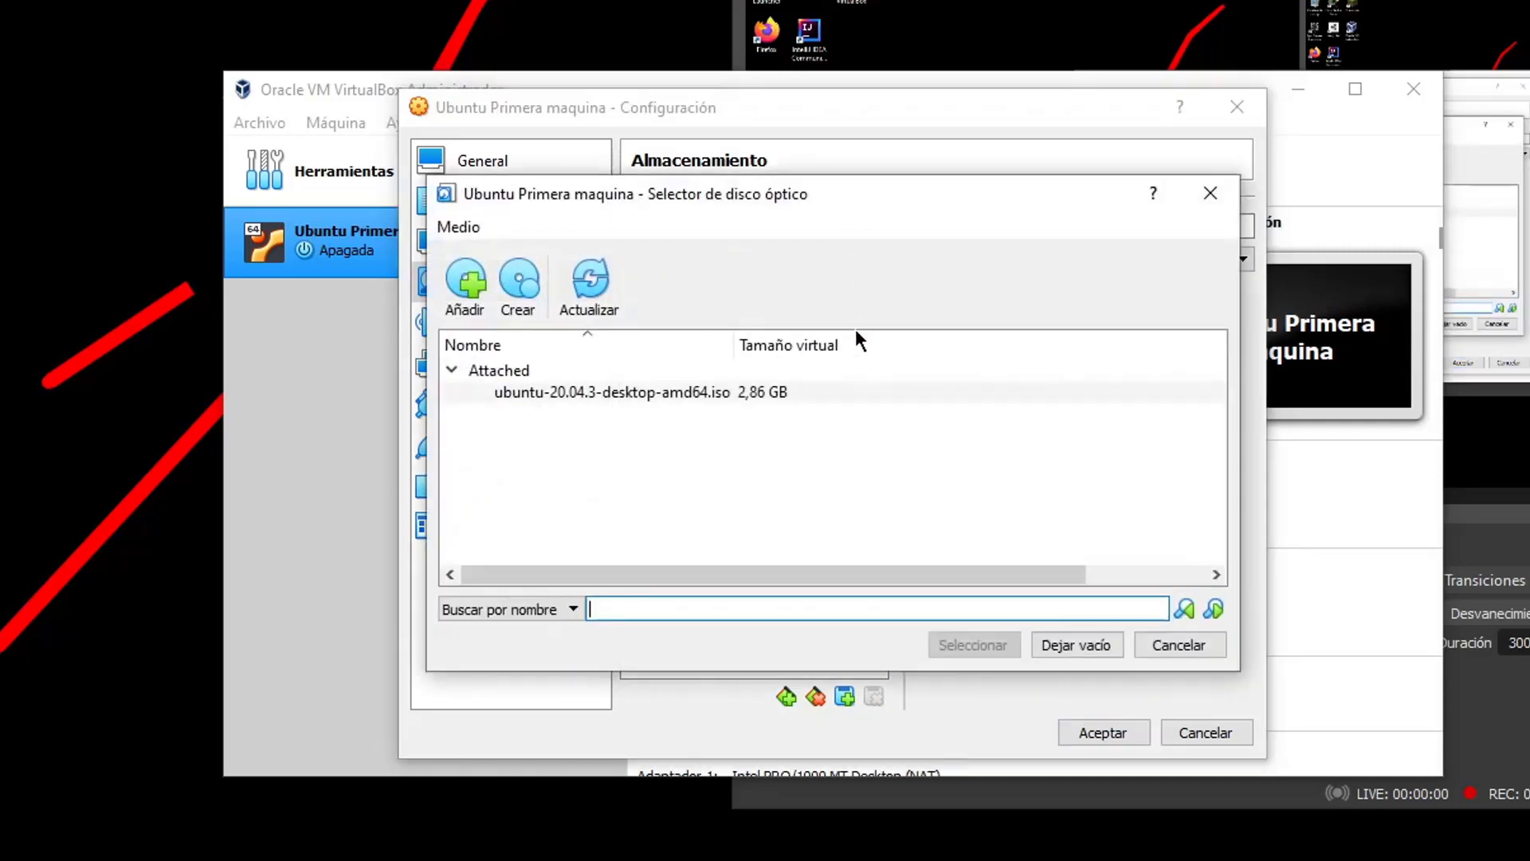
pyautogui.click(482, 297)
pyautogui.click(1529, 236)
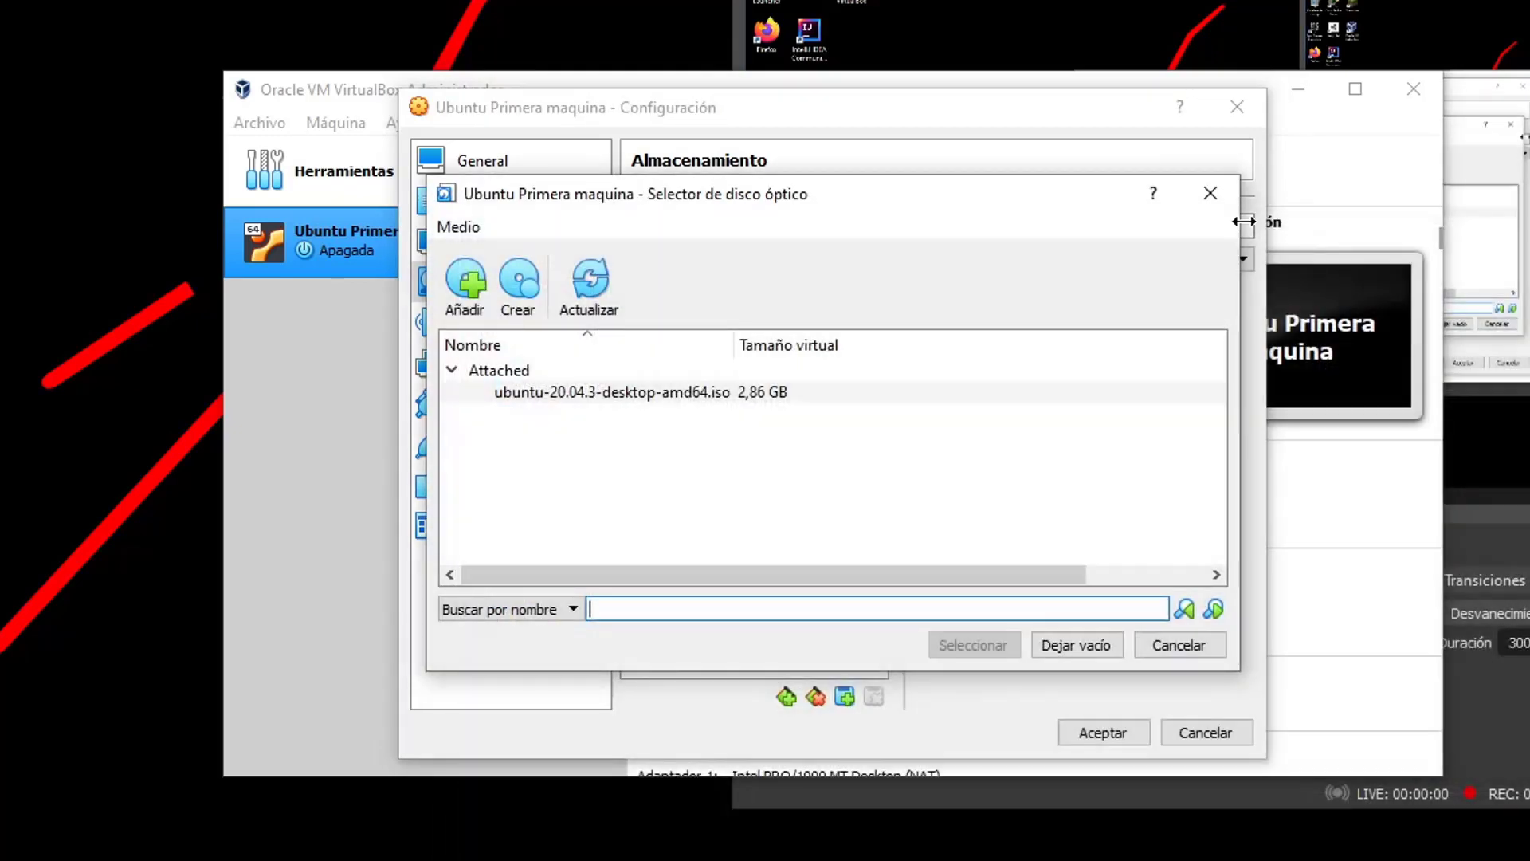
pyautogui.click(1210, 193)
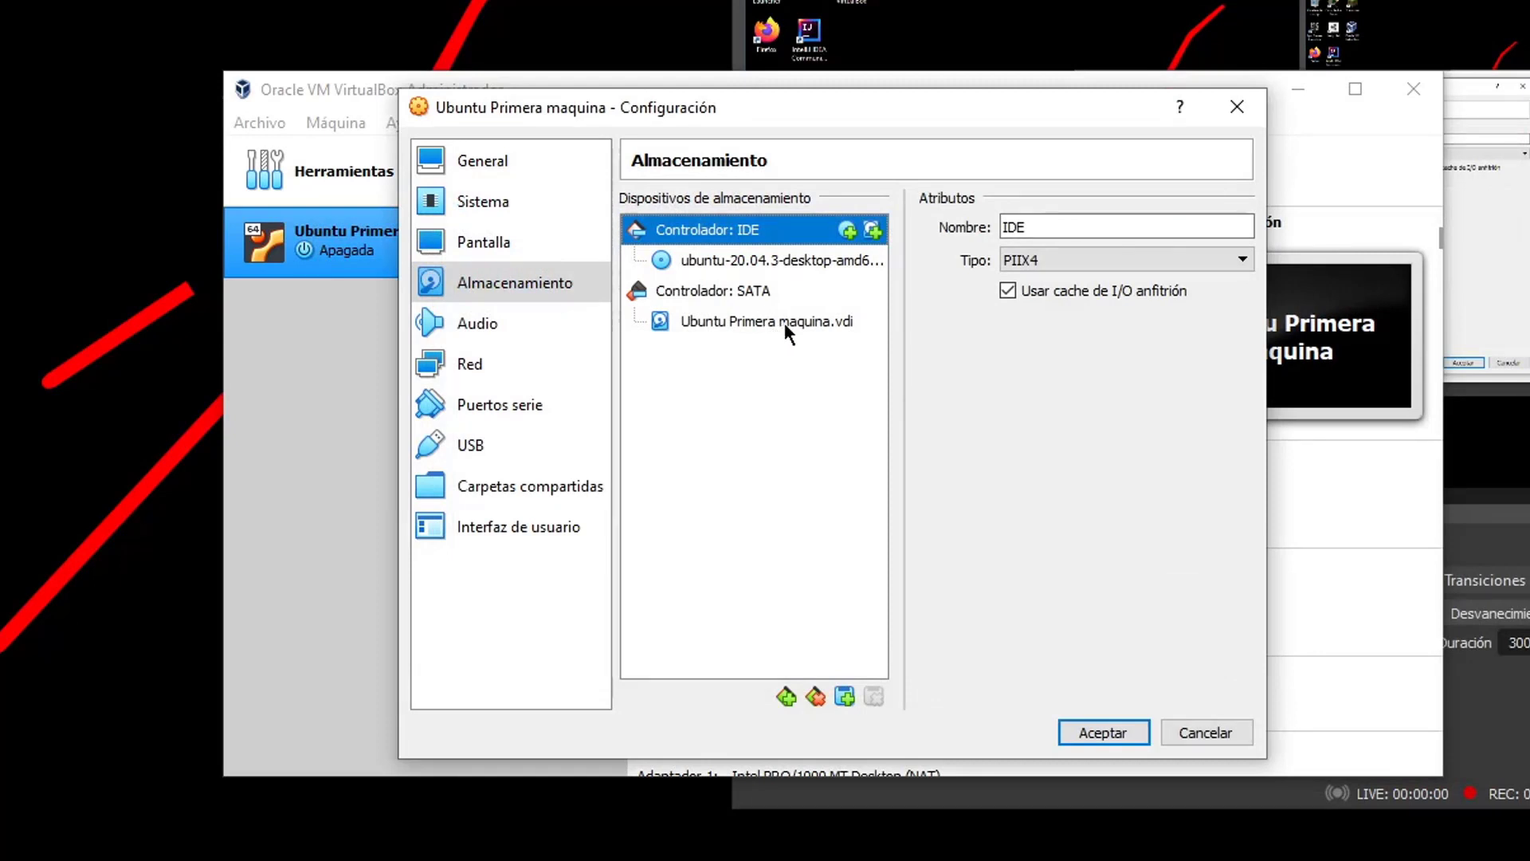
pyautogui.moveTo(785, 325)
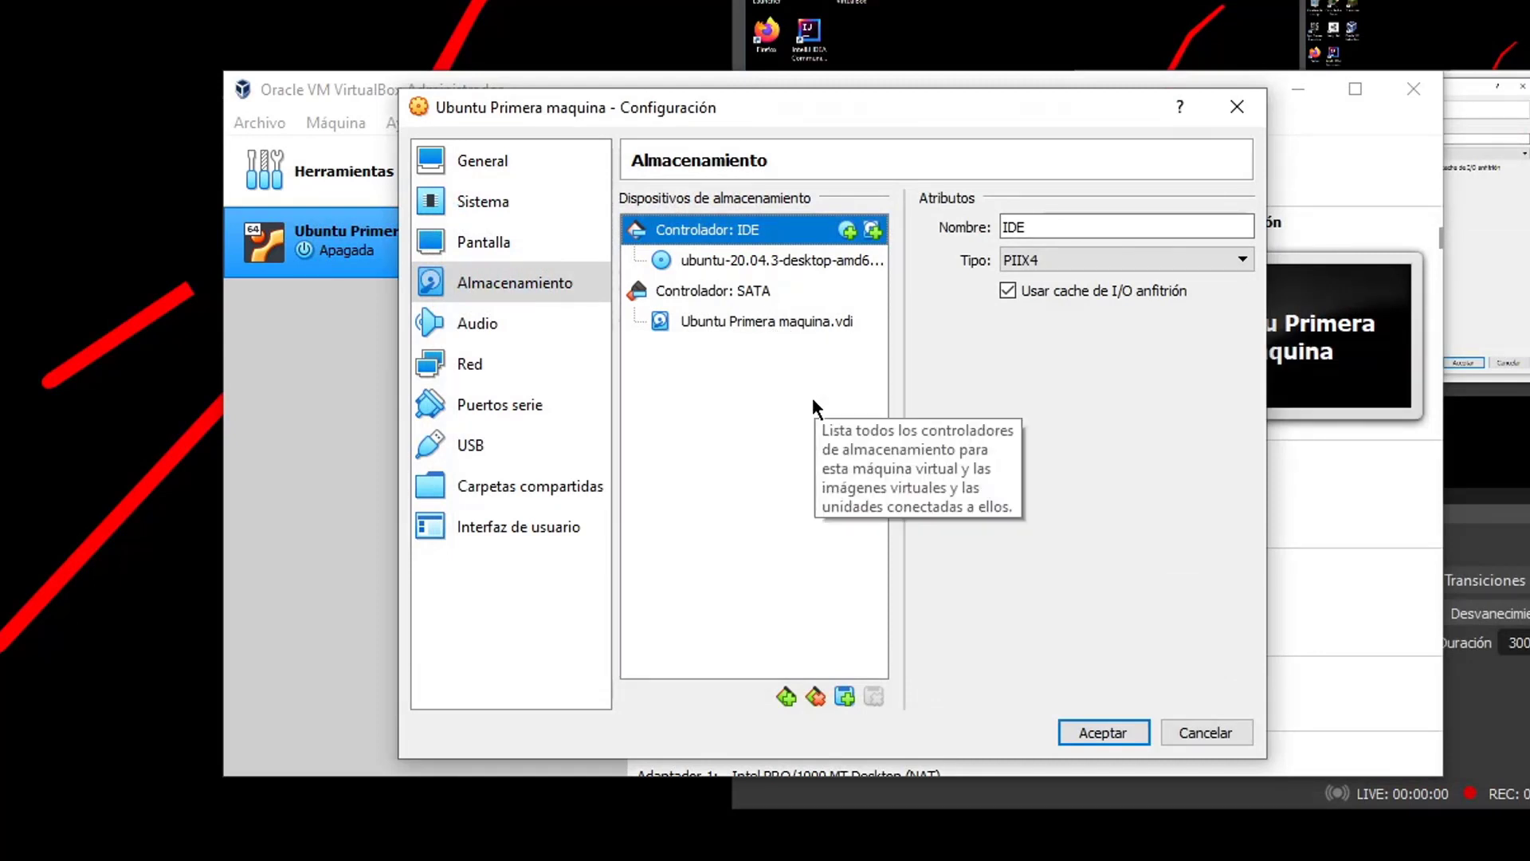
pyautogui.click(789, 322)
pyautogui.click(809, 292)
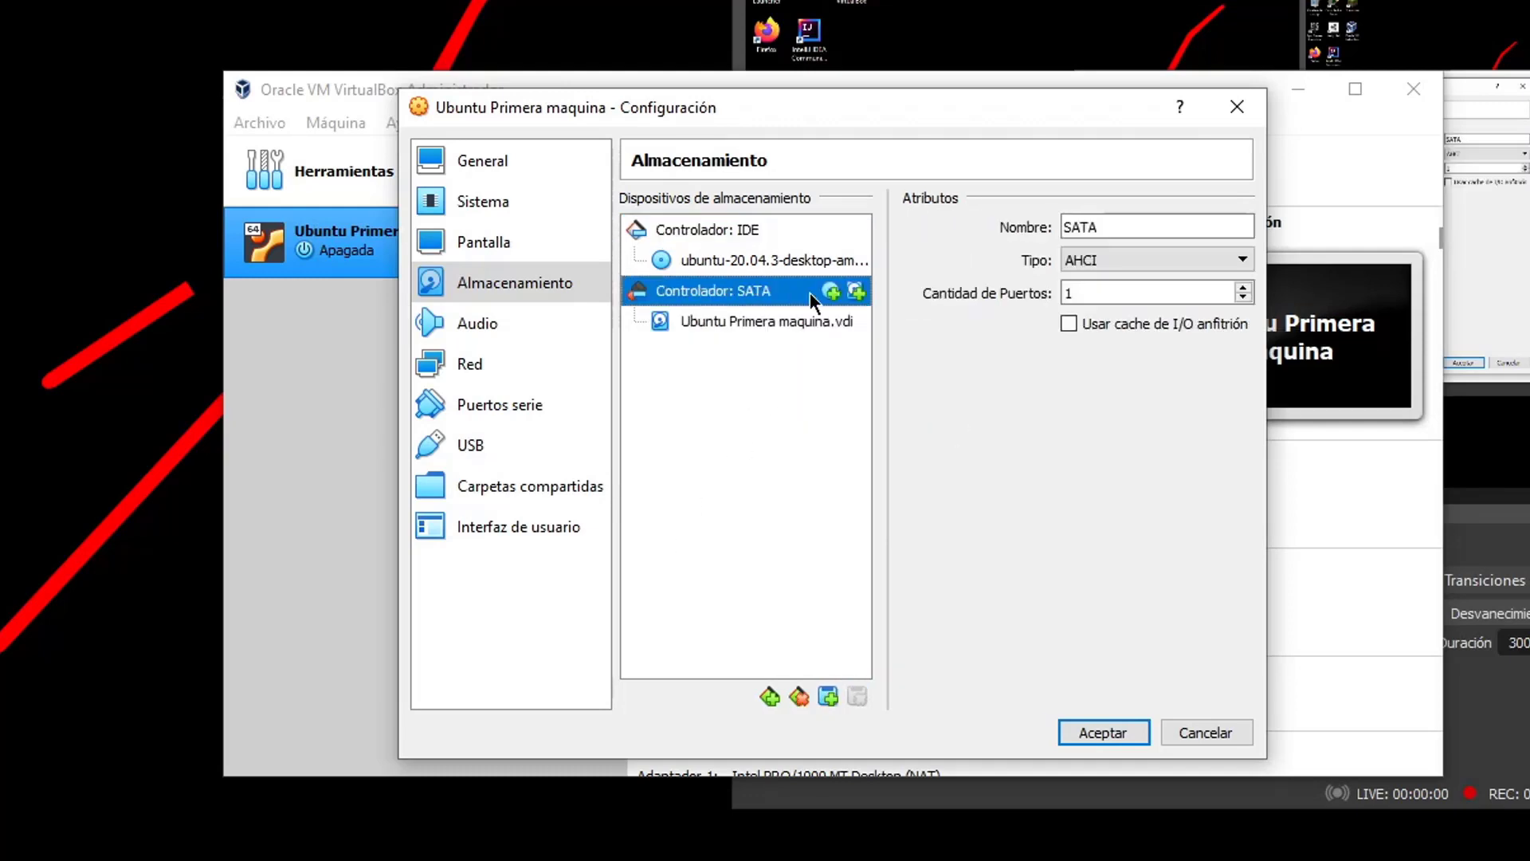
pyautogui.click(854, 291)
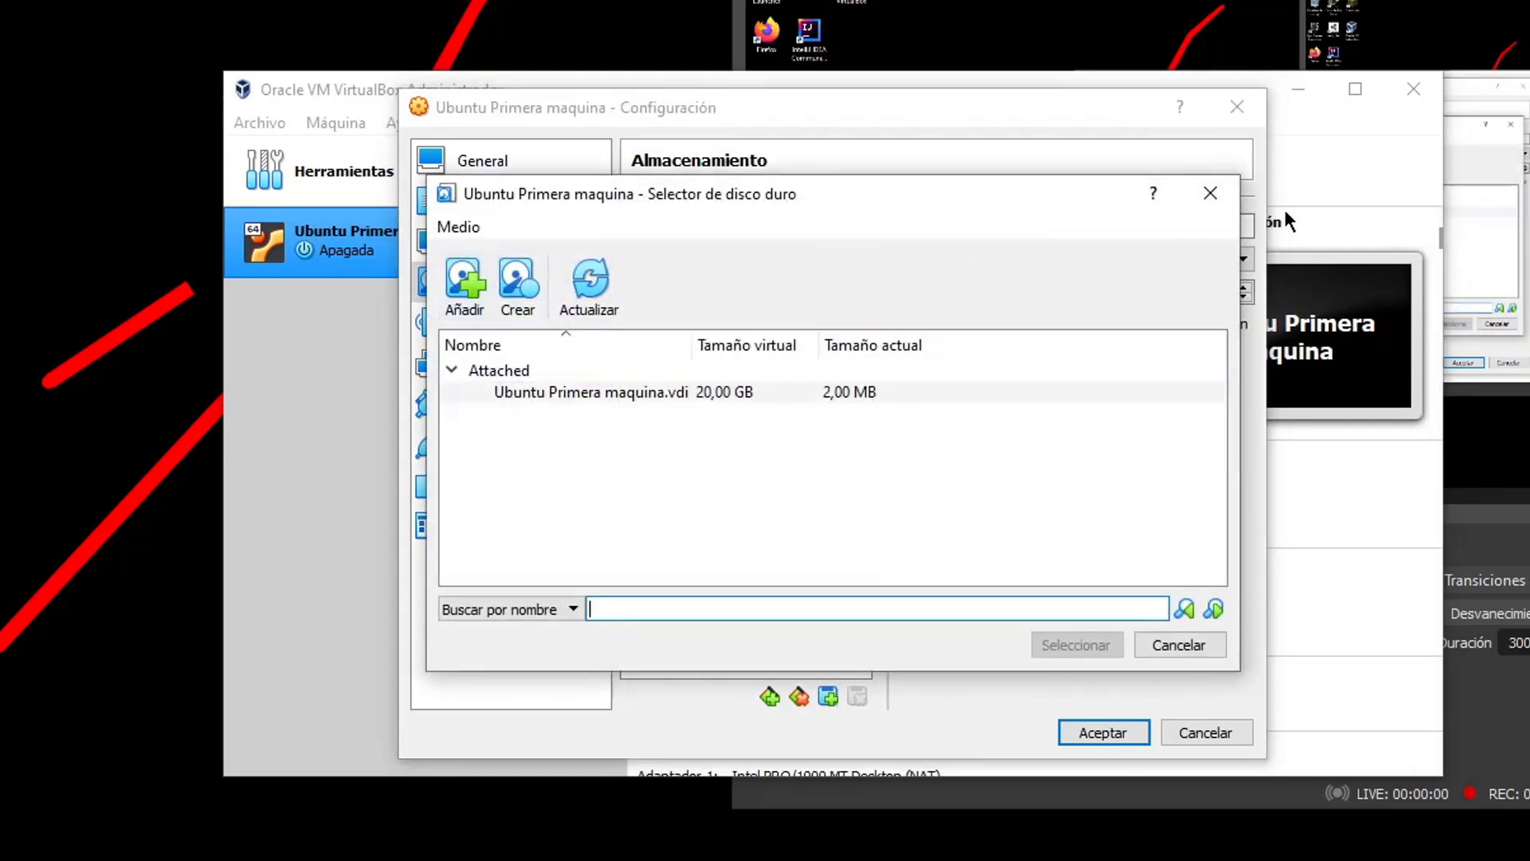
pyautogui.click(1208, 197)
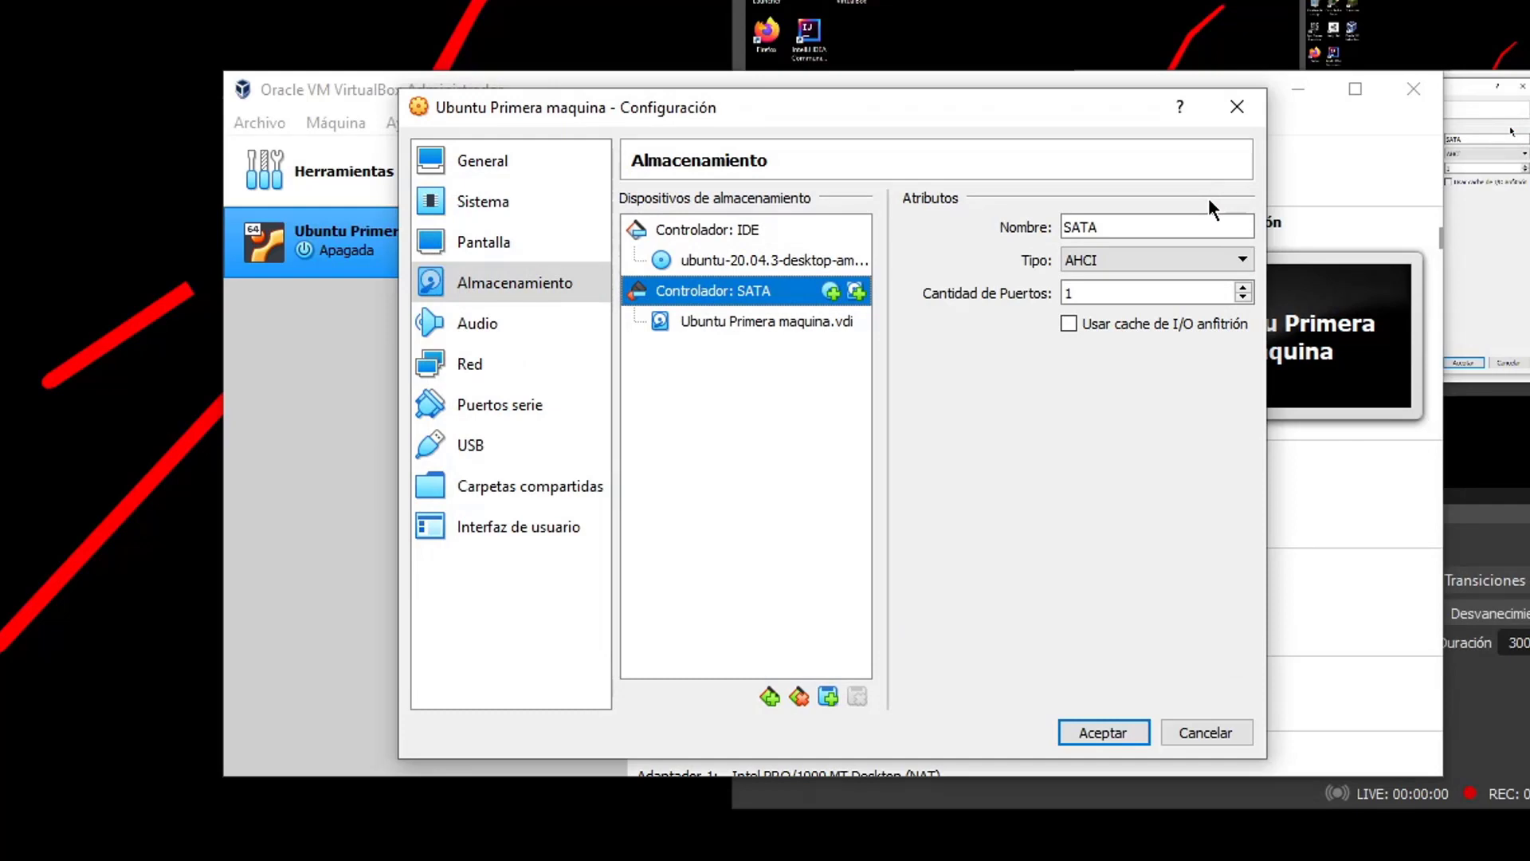
pyautogui.click(728, 230)
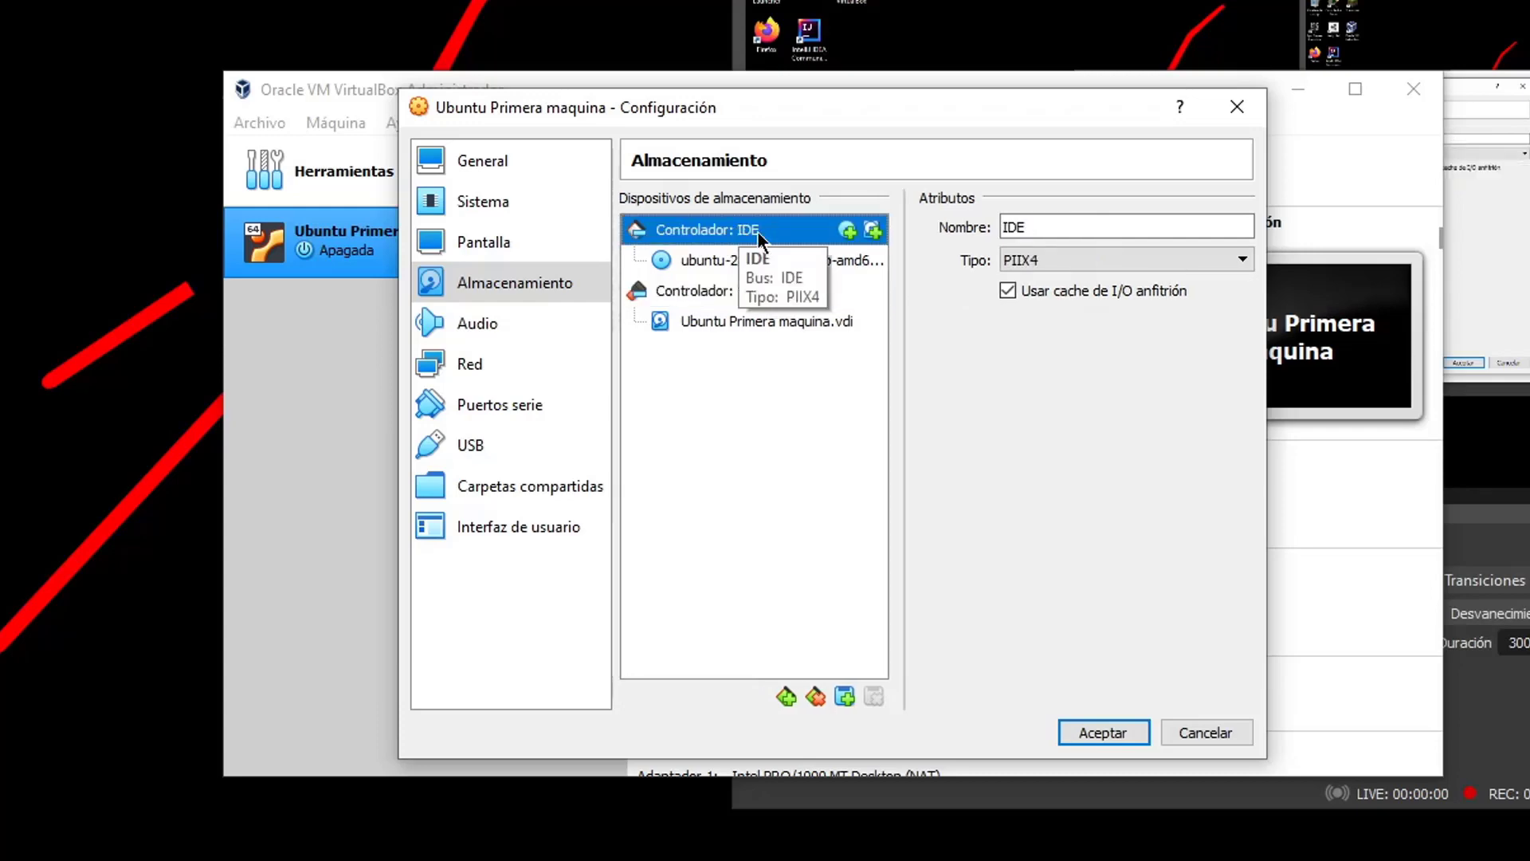
pyautogui.click(749, 291)
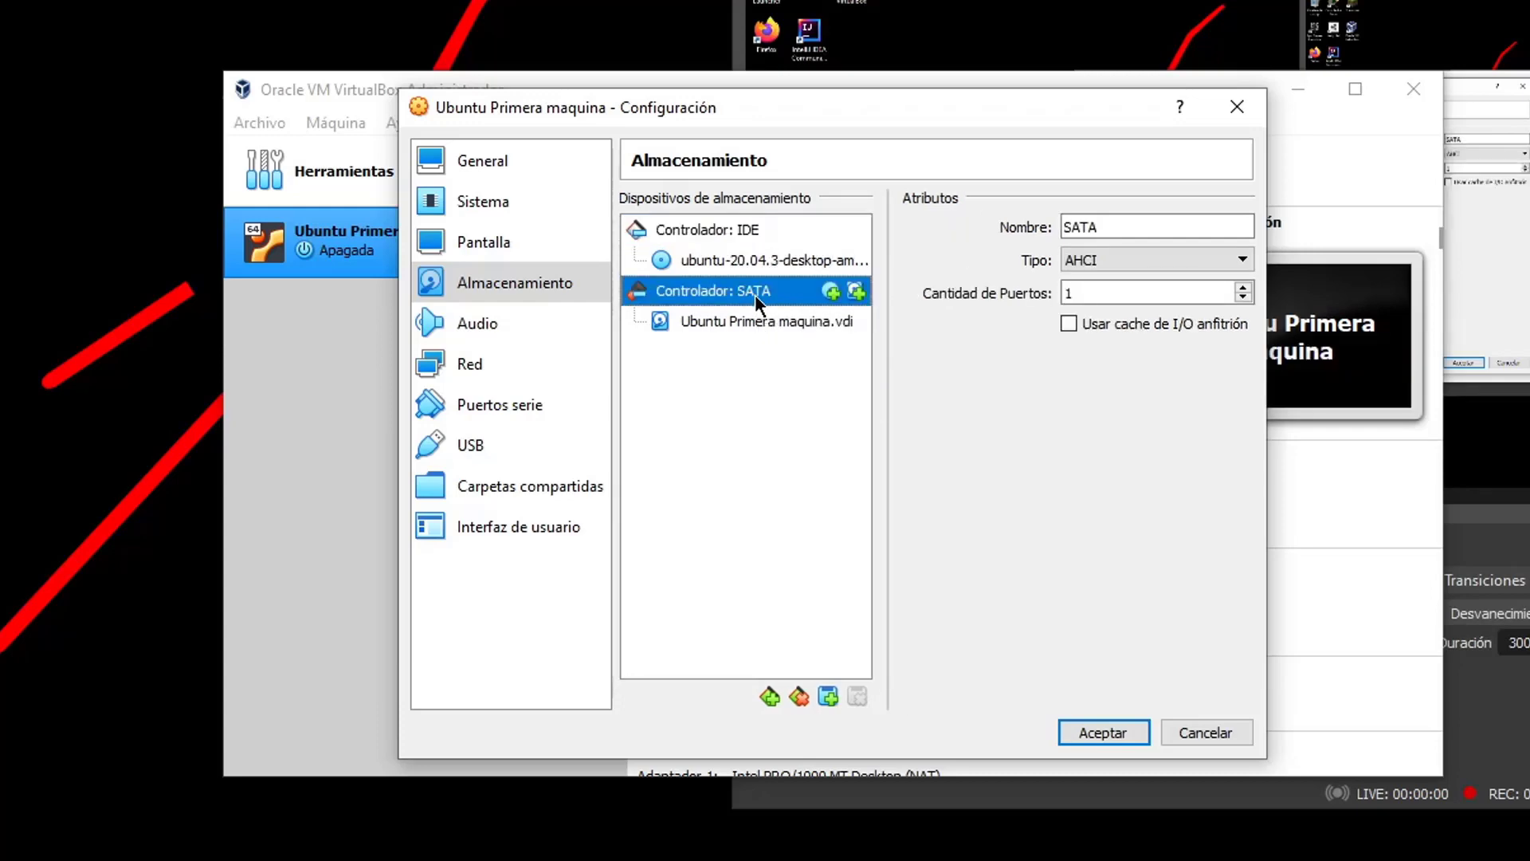
pyautogui.click(760, 230)
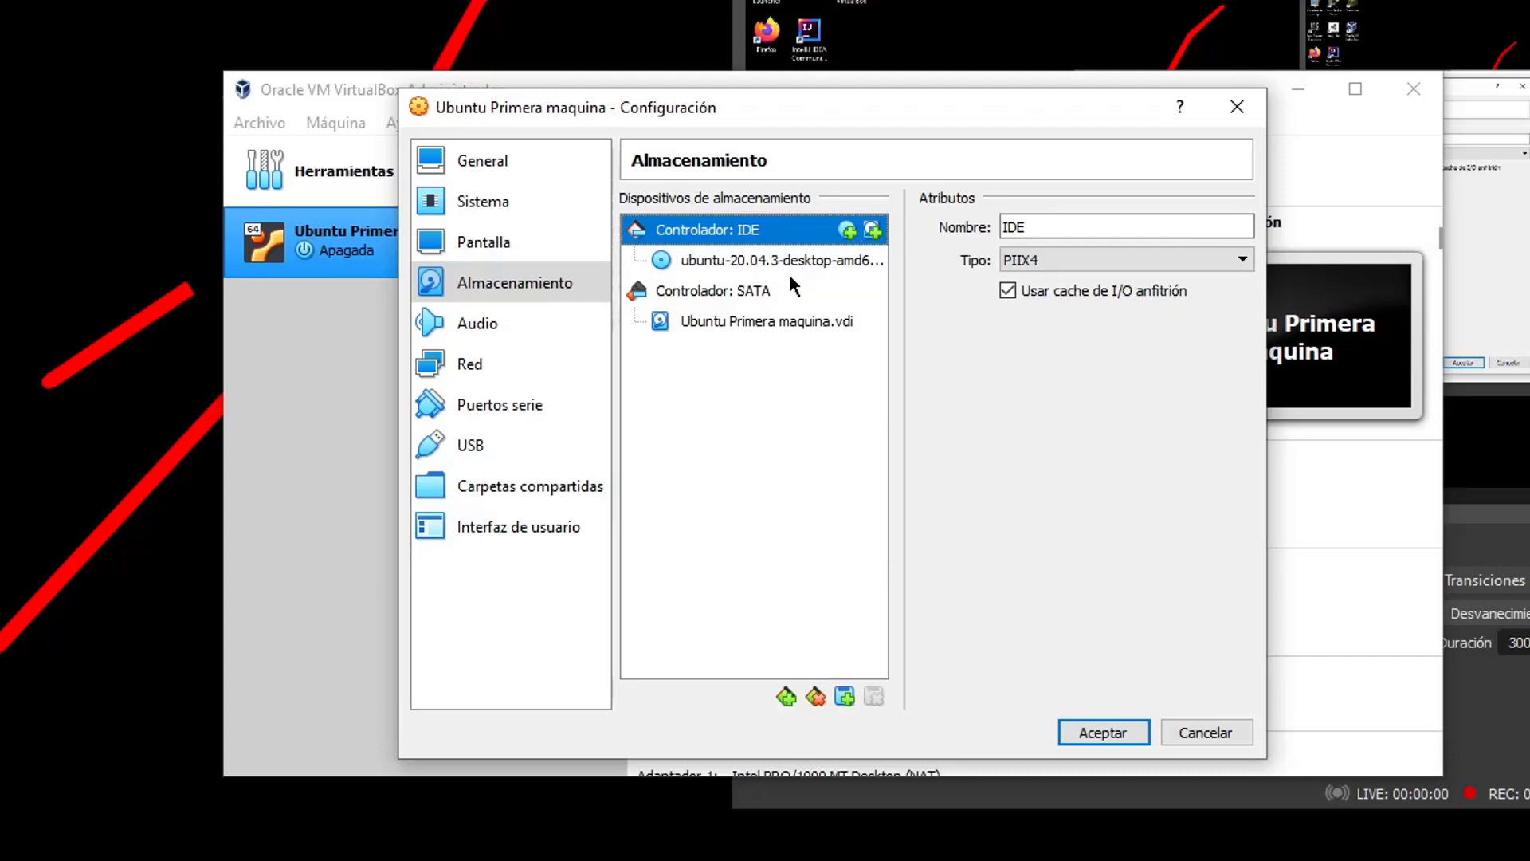
pyautogui.click(793, 301)
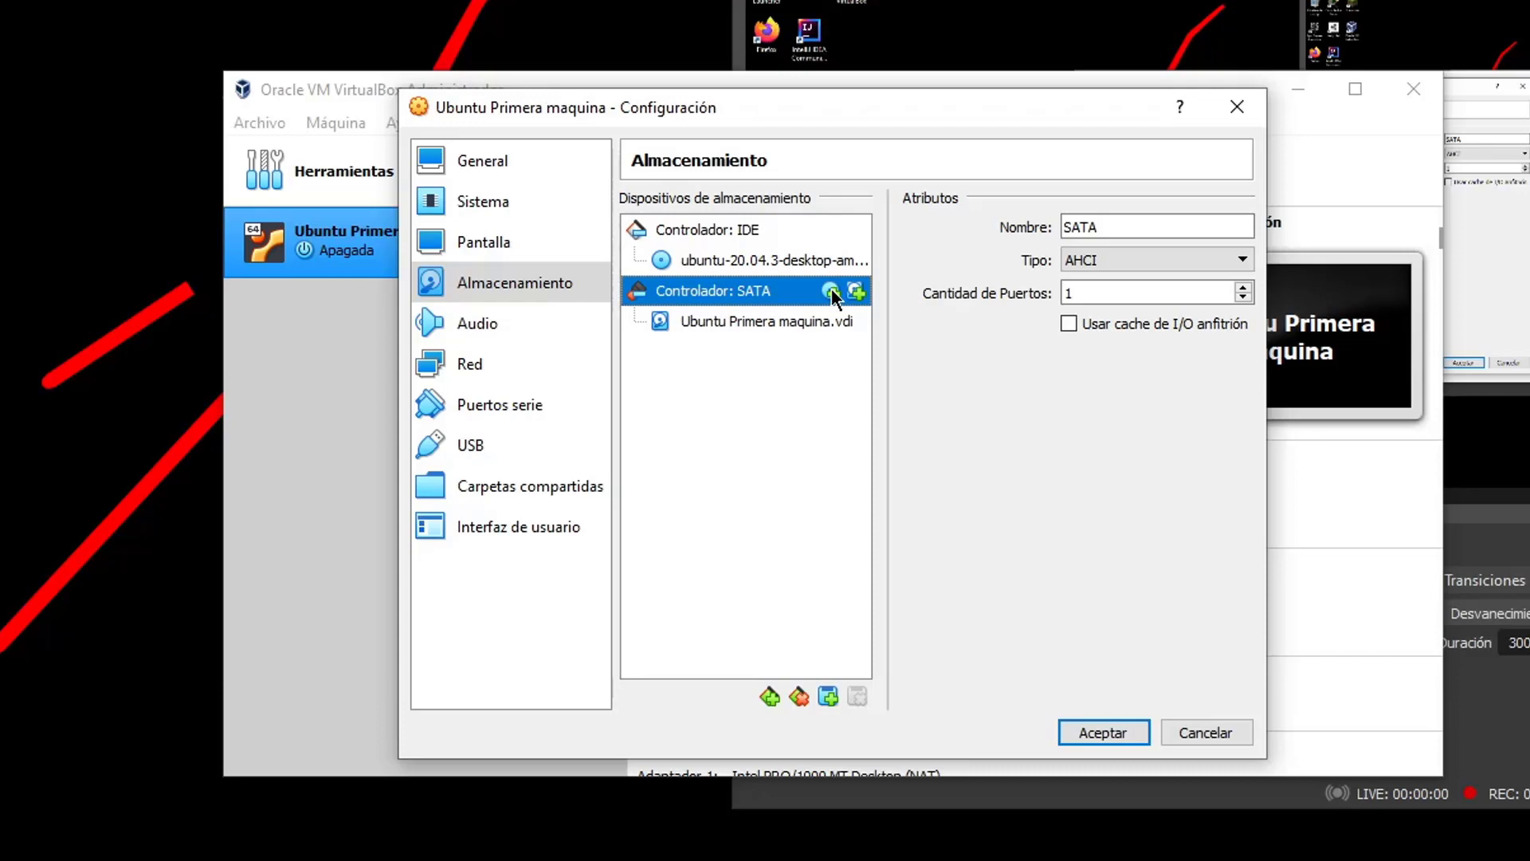
pyautogui.click(744, 265)
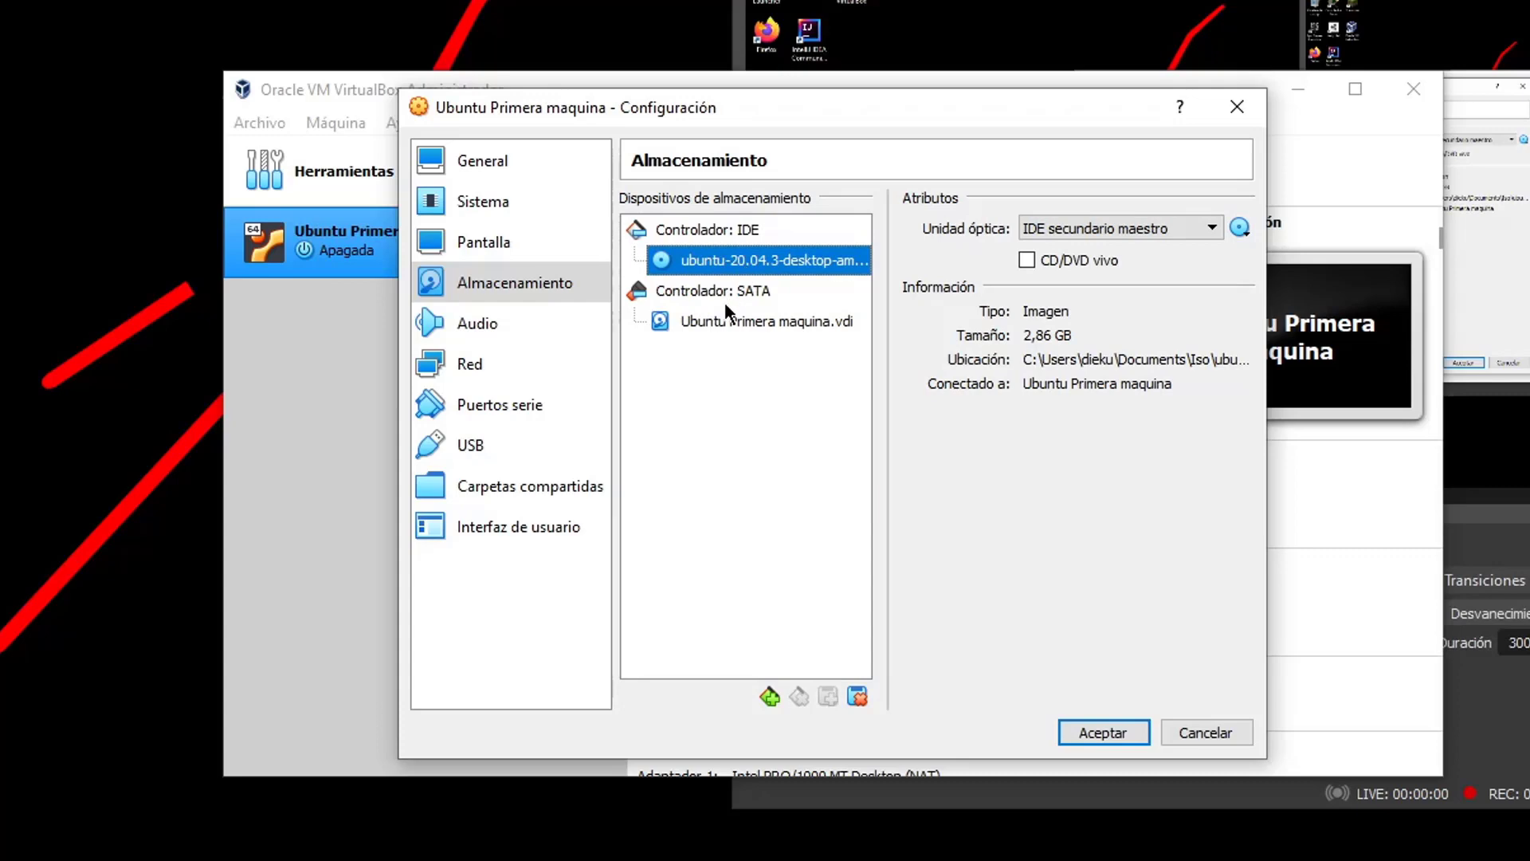
pyautogui.click(725, 297)
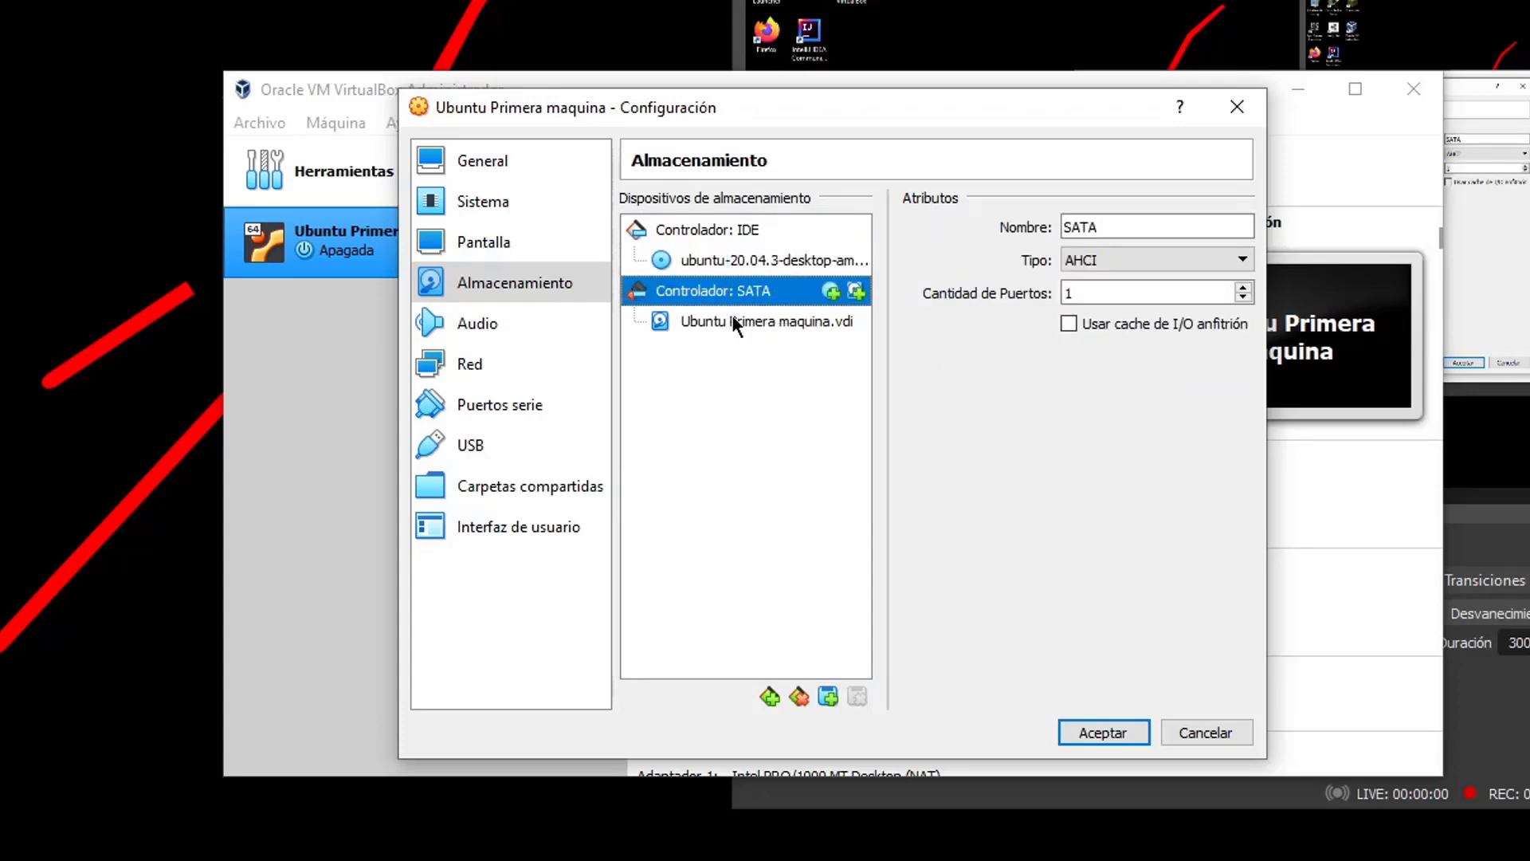
pyautogui.click(700, 319)
pyautogui.click(717, 290)
pyautogui.click(739, 231)
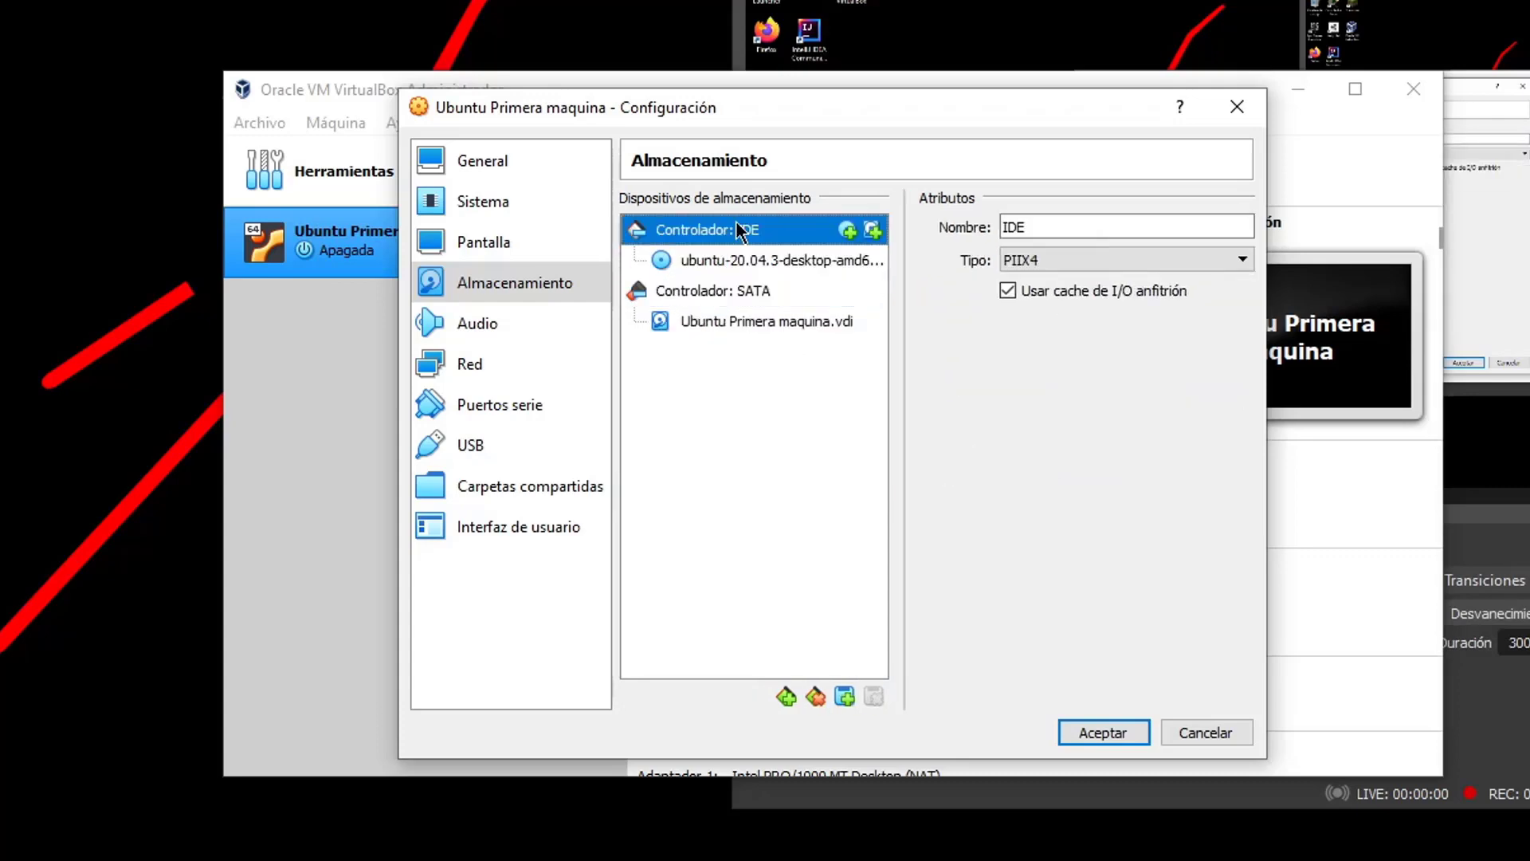
pyautogui.click(708, 289)
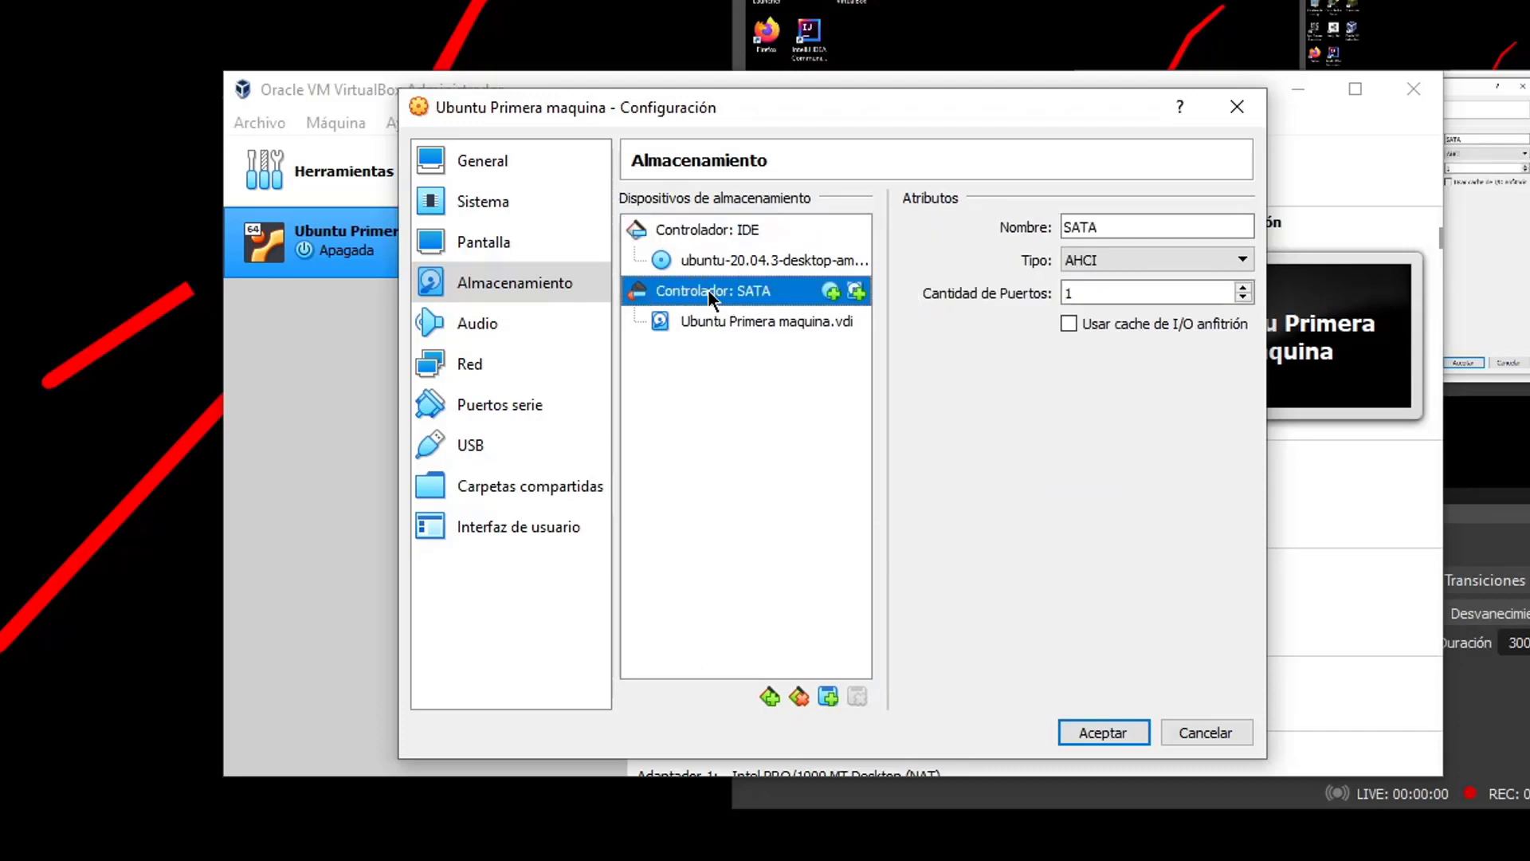
pyautogui.click(729, 233)
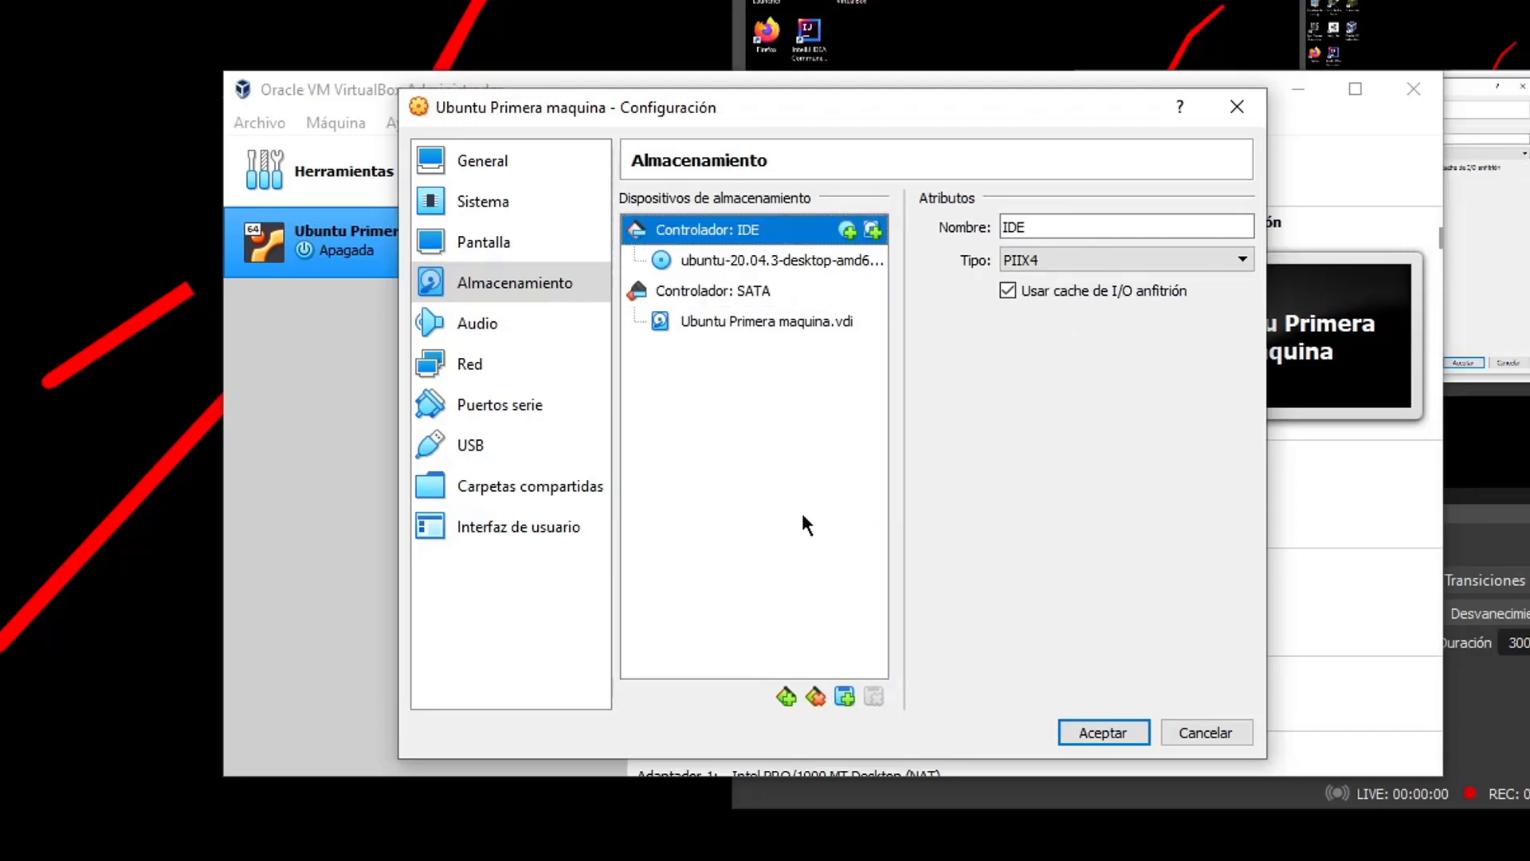
pyautogui.click(785, 696)
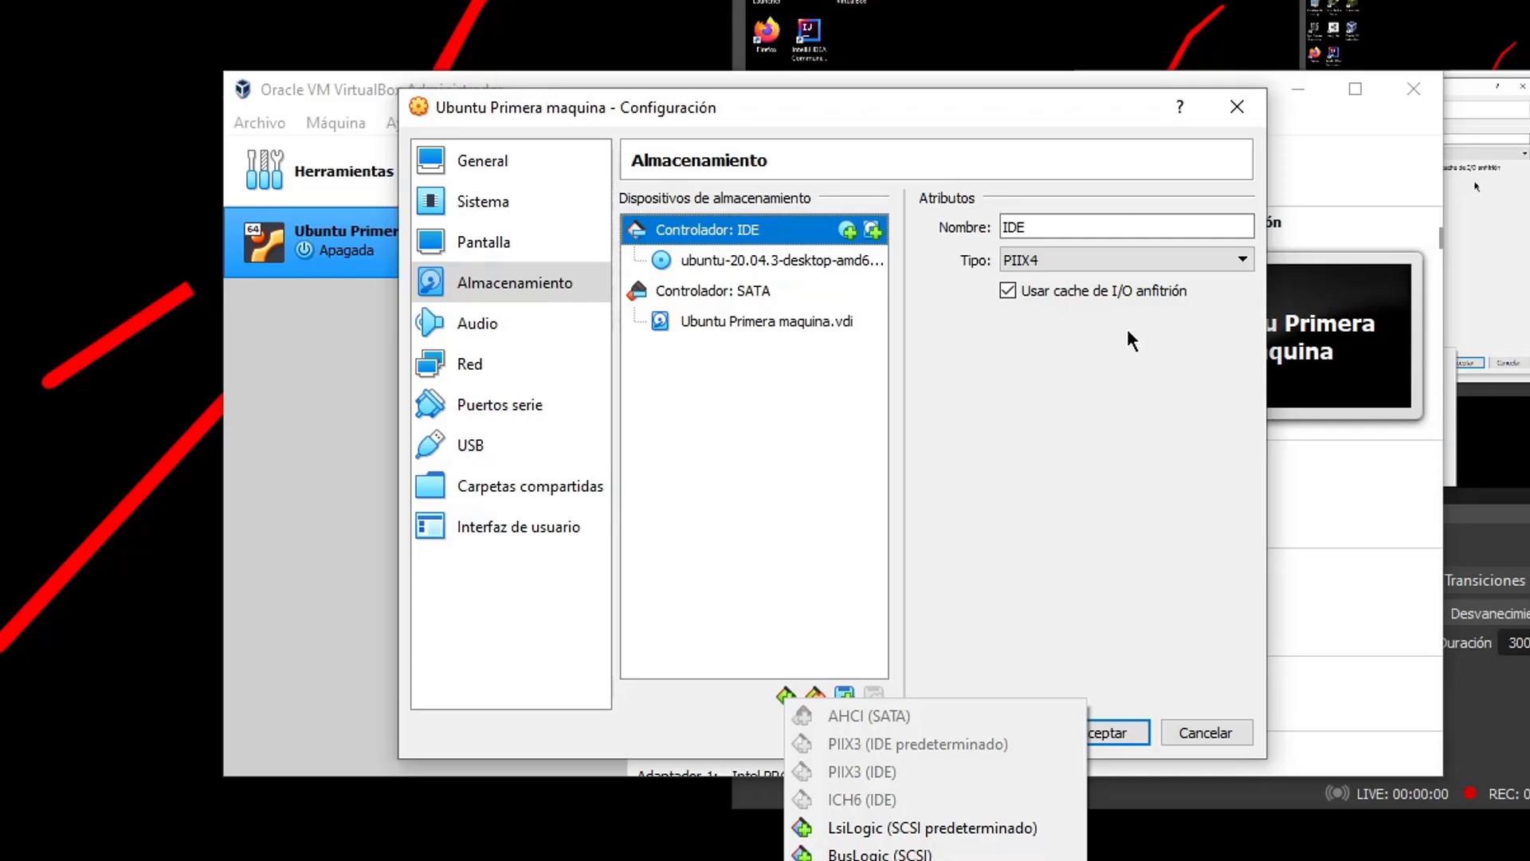
pyautogui.click(1098, 389)
# View the Audio page, then switch to Red showing Adaptador 1 attached to NAT
pyautogui.click(523, 318)
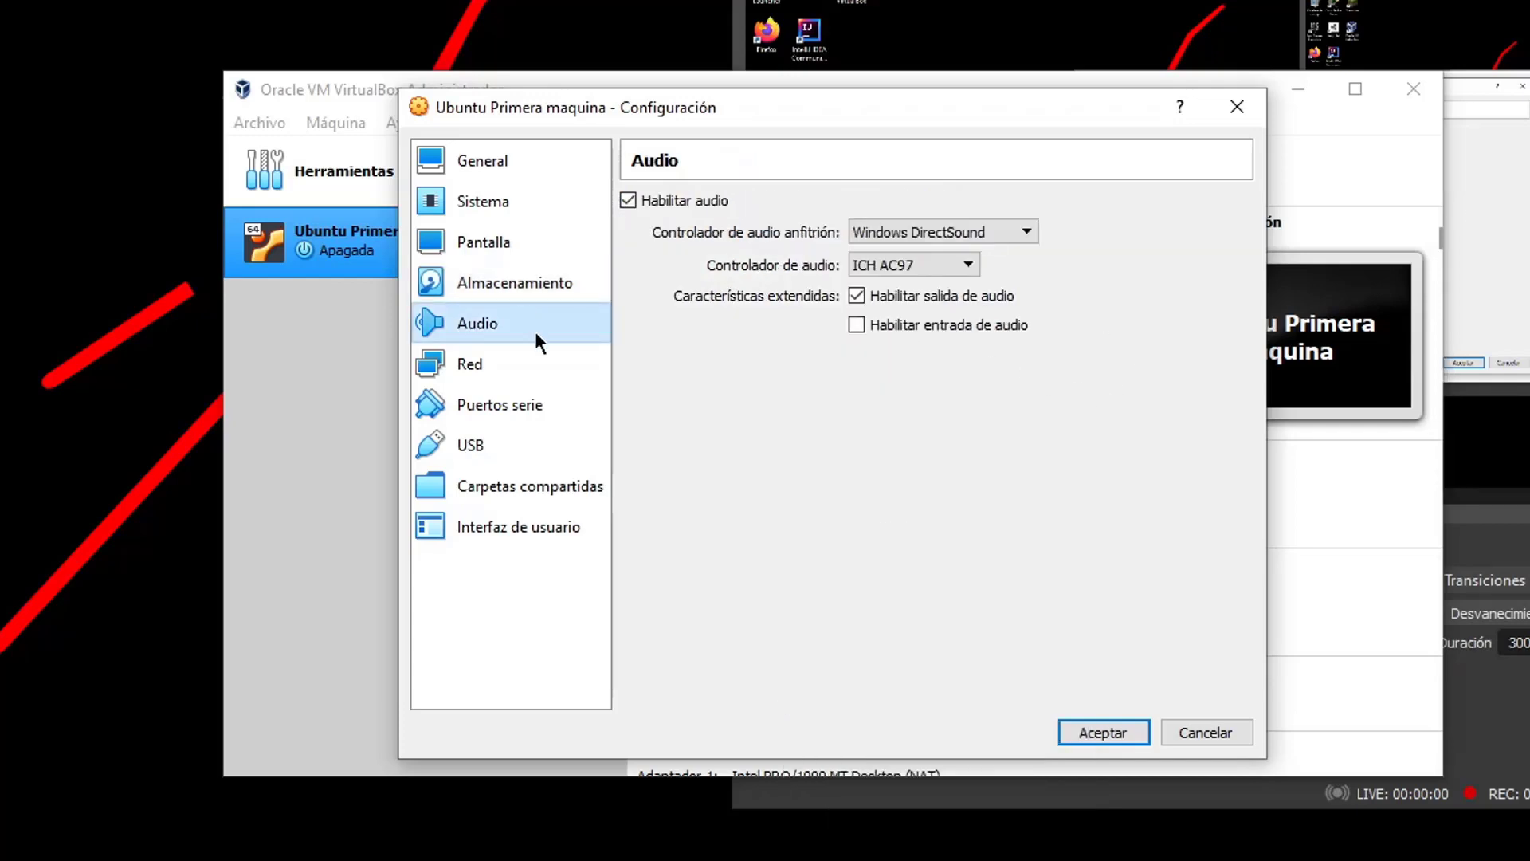
pyautogui.moveTo(965, 298)
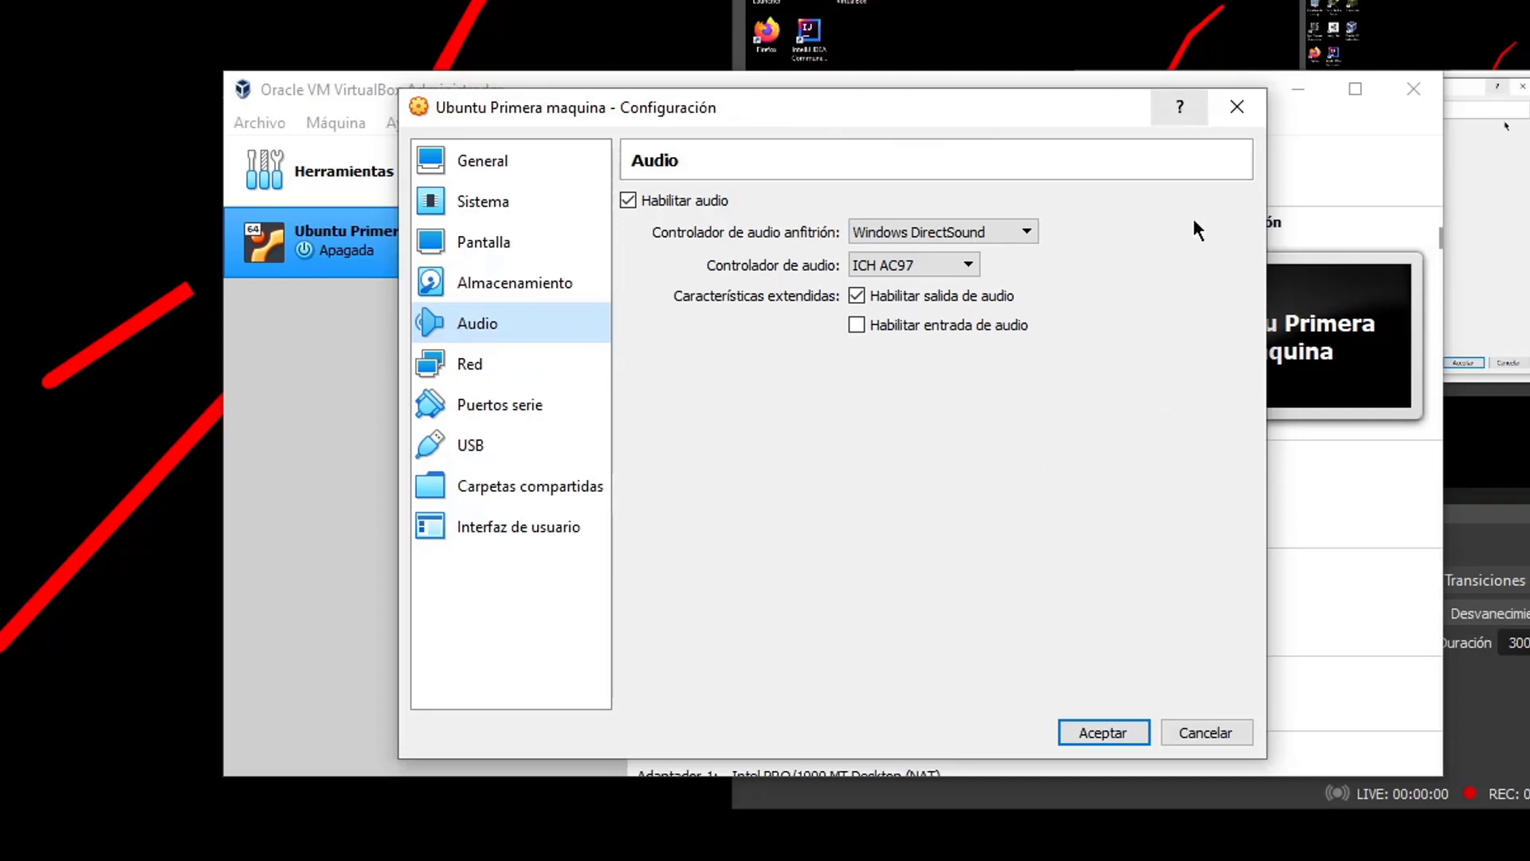
pyautogui.click(505, 363)
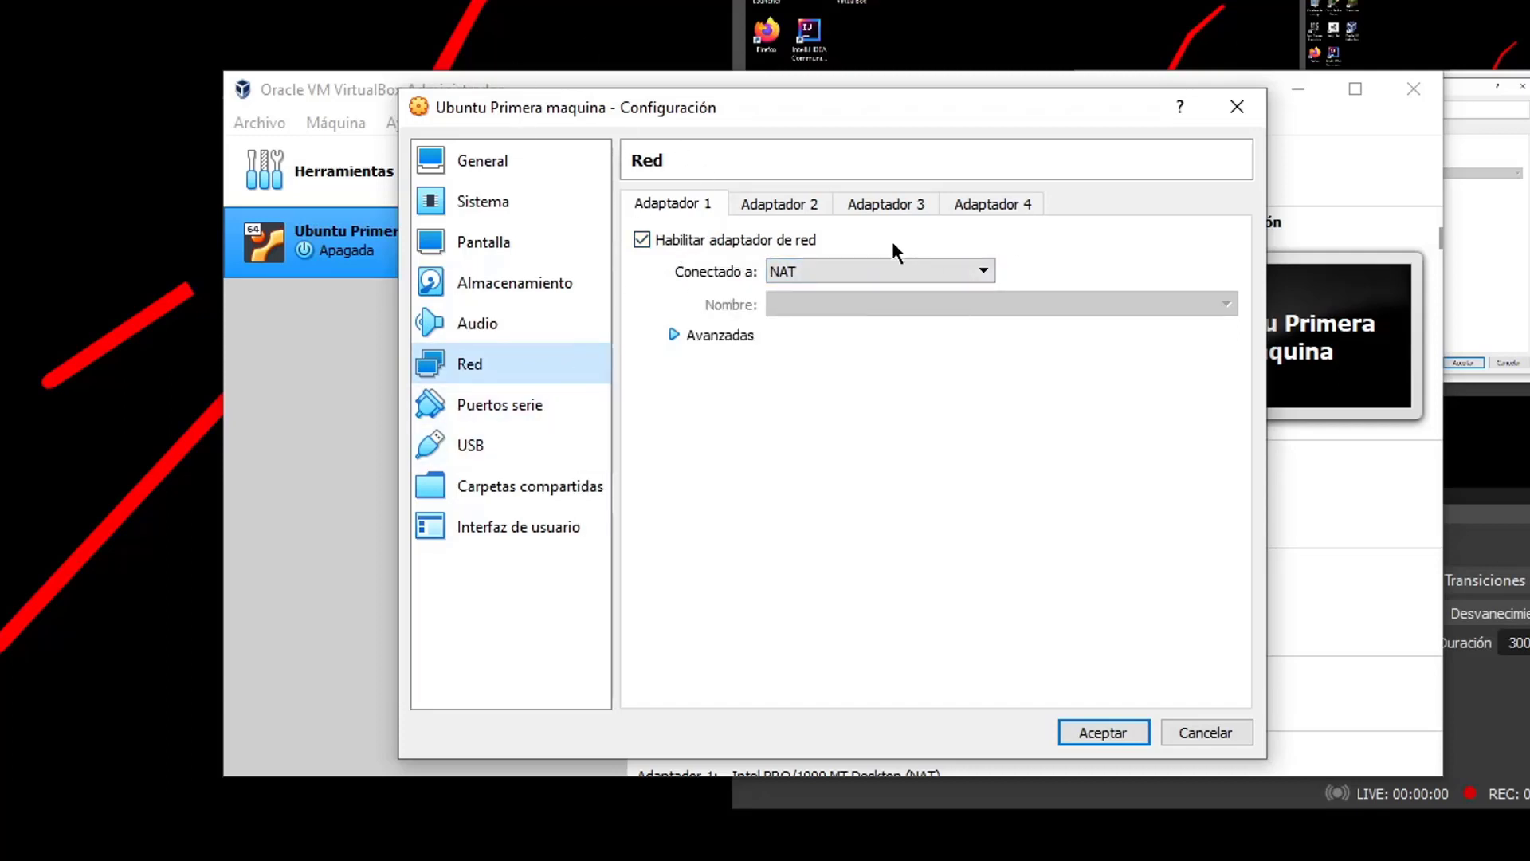
# Switch Adaptador 1's 'Conectado a' from NAT to Adaptador puente
pyautogui.click(880, 271)
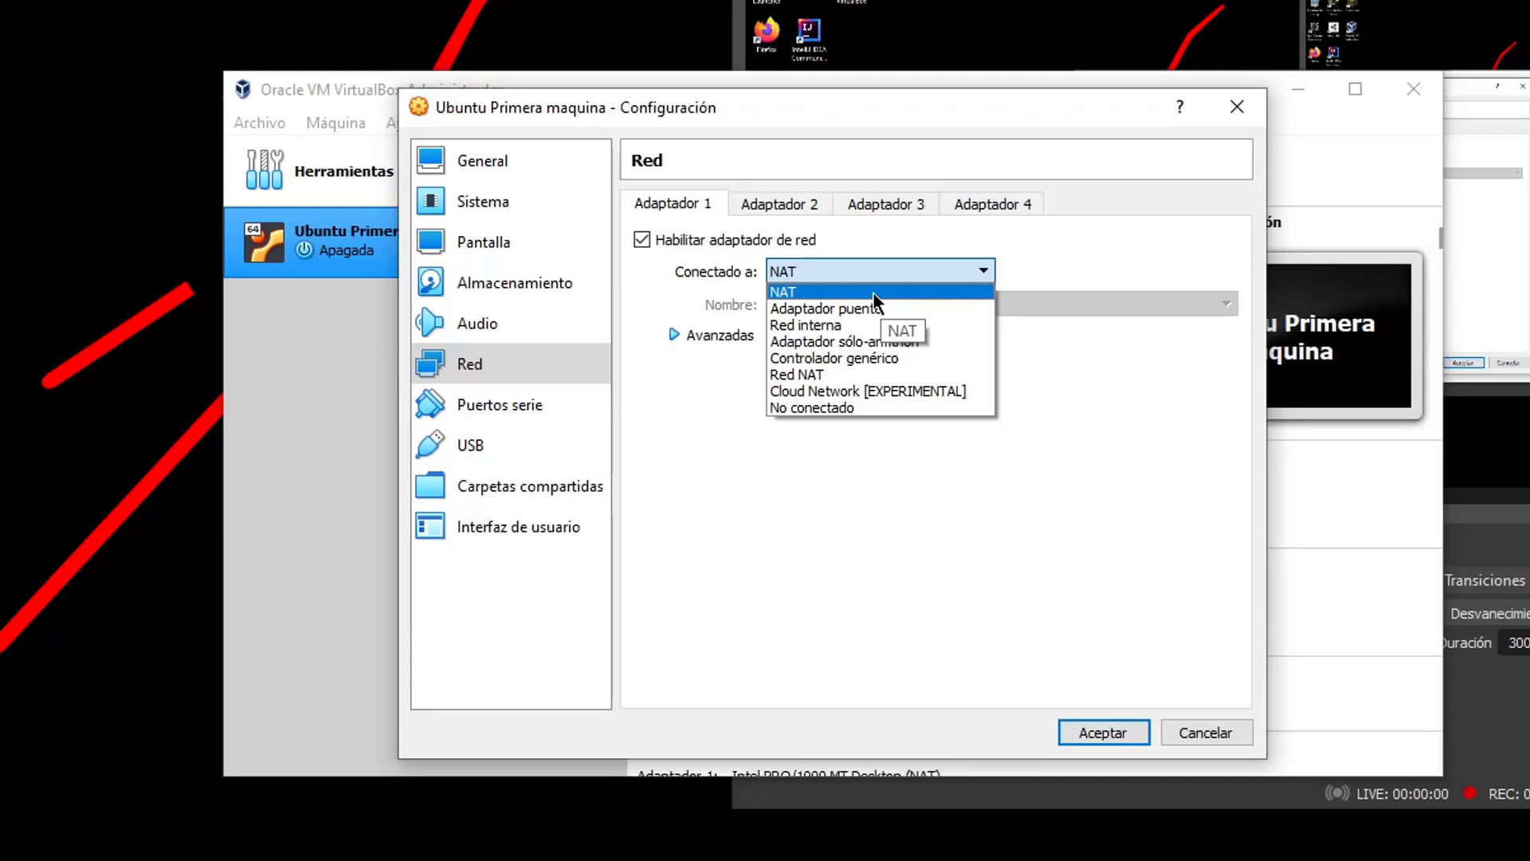
pyautogui.click(876, 293)
pyautogui.click(821, 272)
pyautogui.click(821, 271)
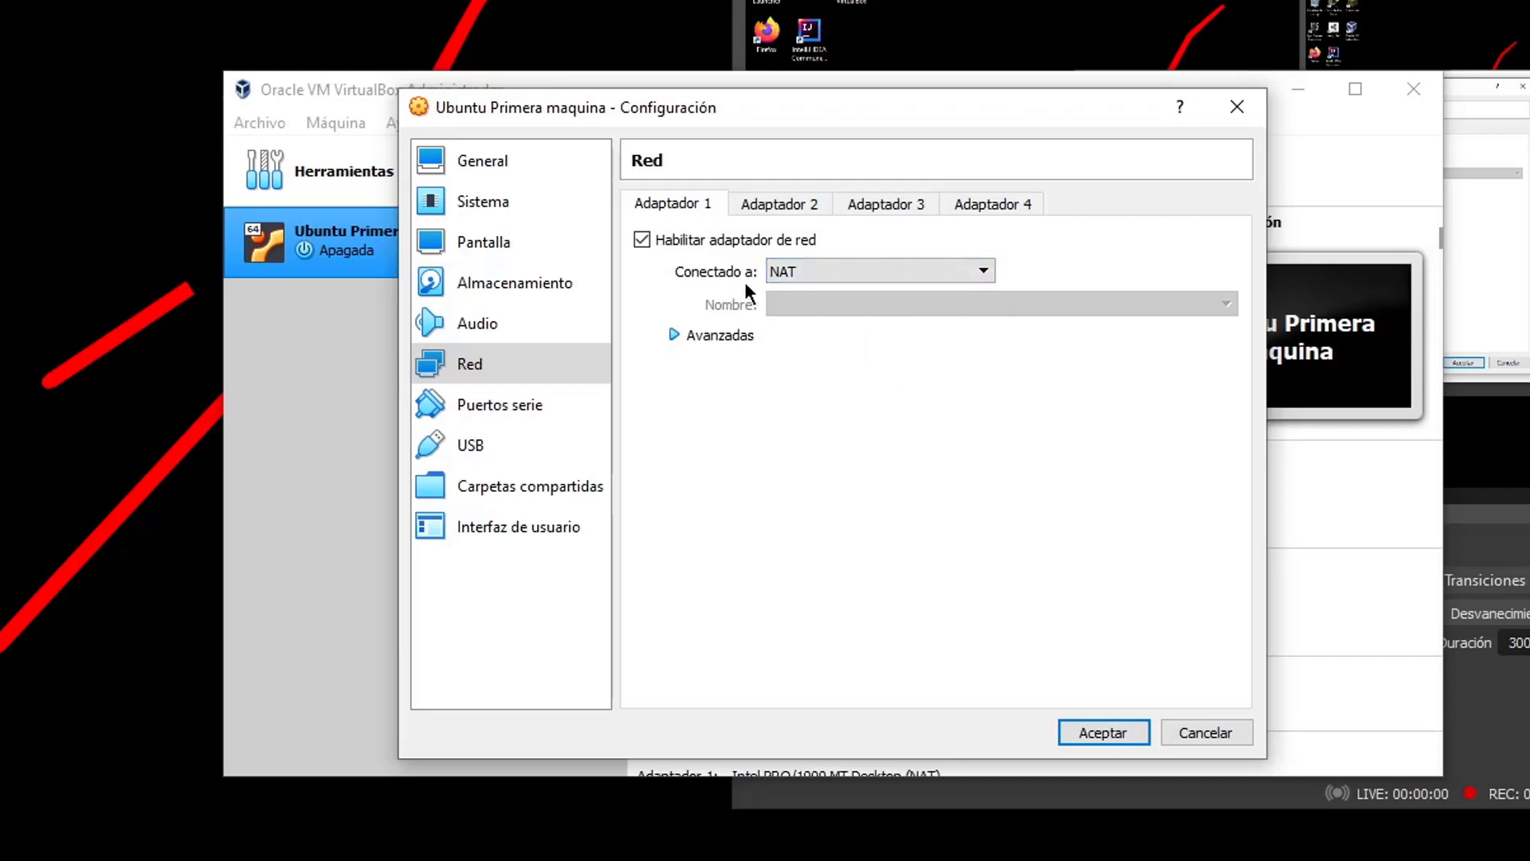
pyautogui.click(805, 272)
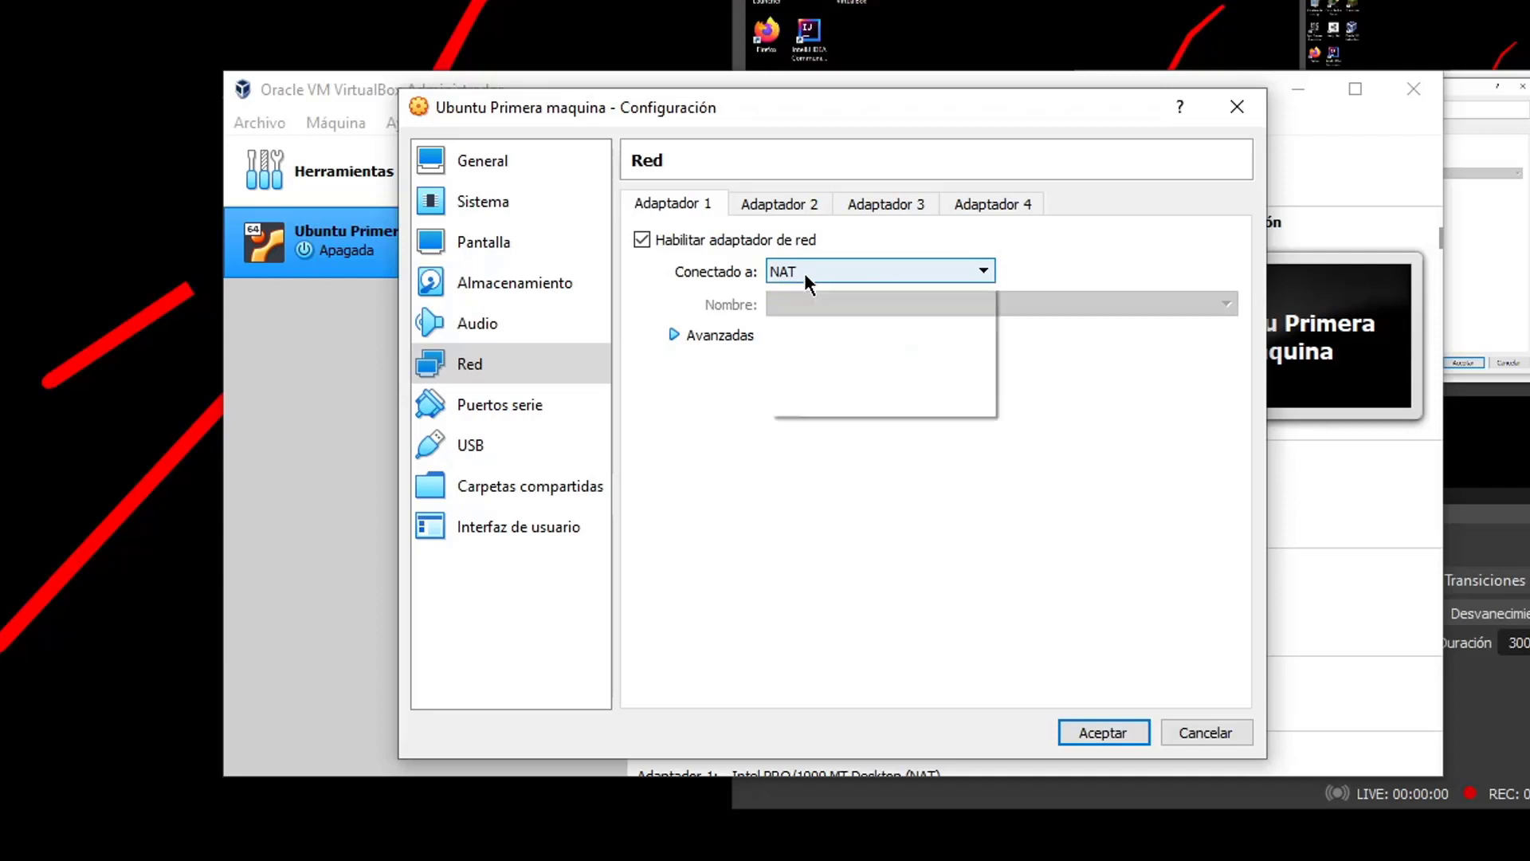
pyautogui.click(860, 326)
pyautogui.click(835, 272)
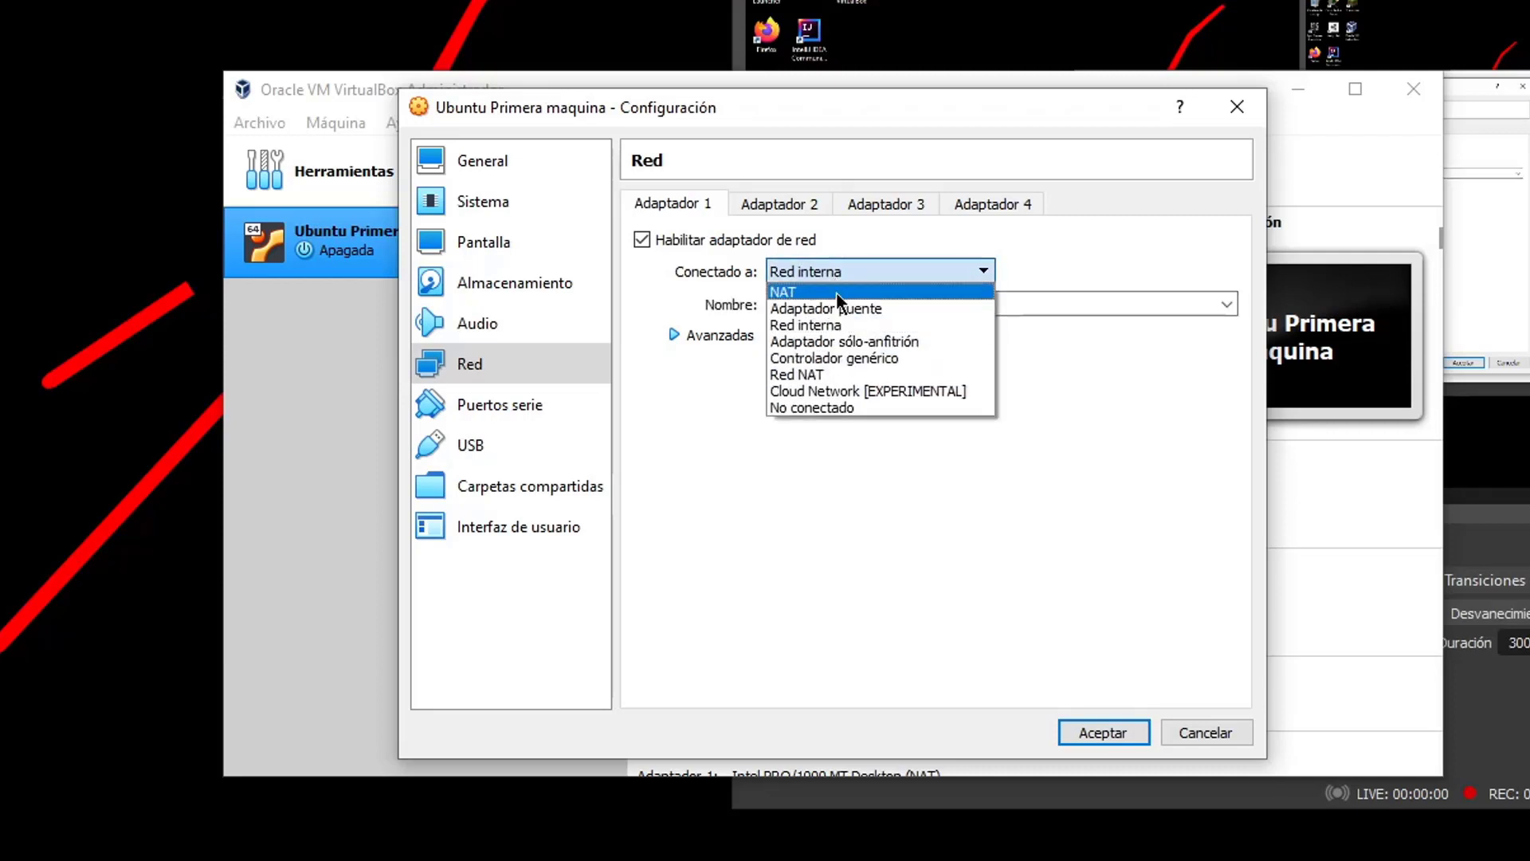
pyautogui.click(835, 304)
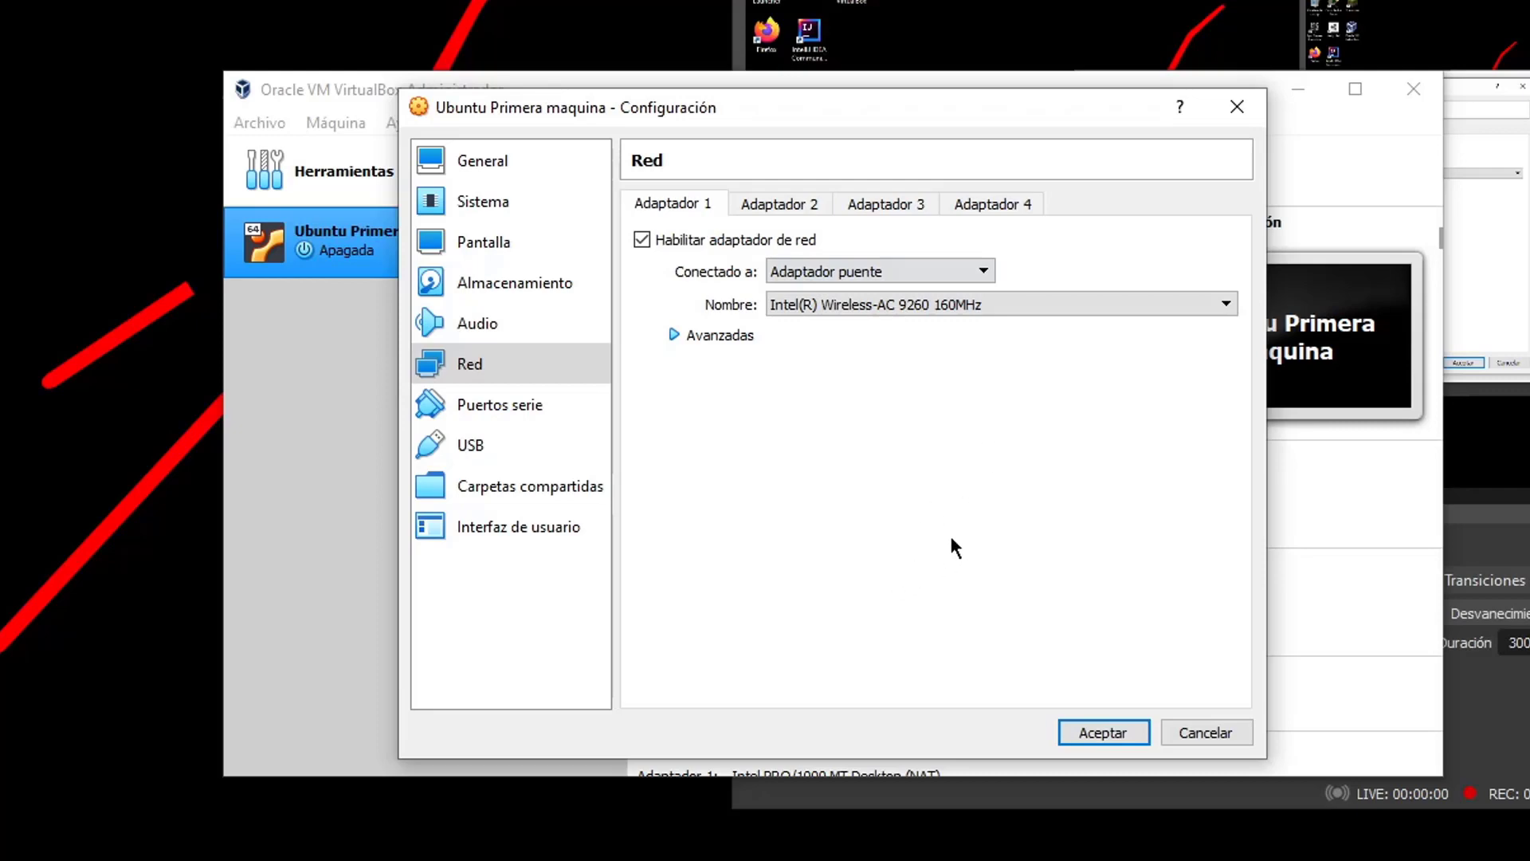
# Choose Intel(R) Wireless-AC 9260 160MHz as the bridged host adapter
pyautogui.click(911, 306)
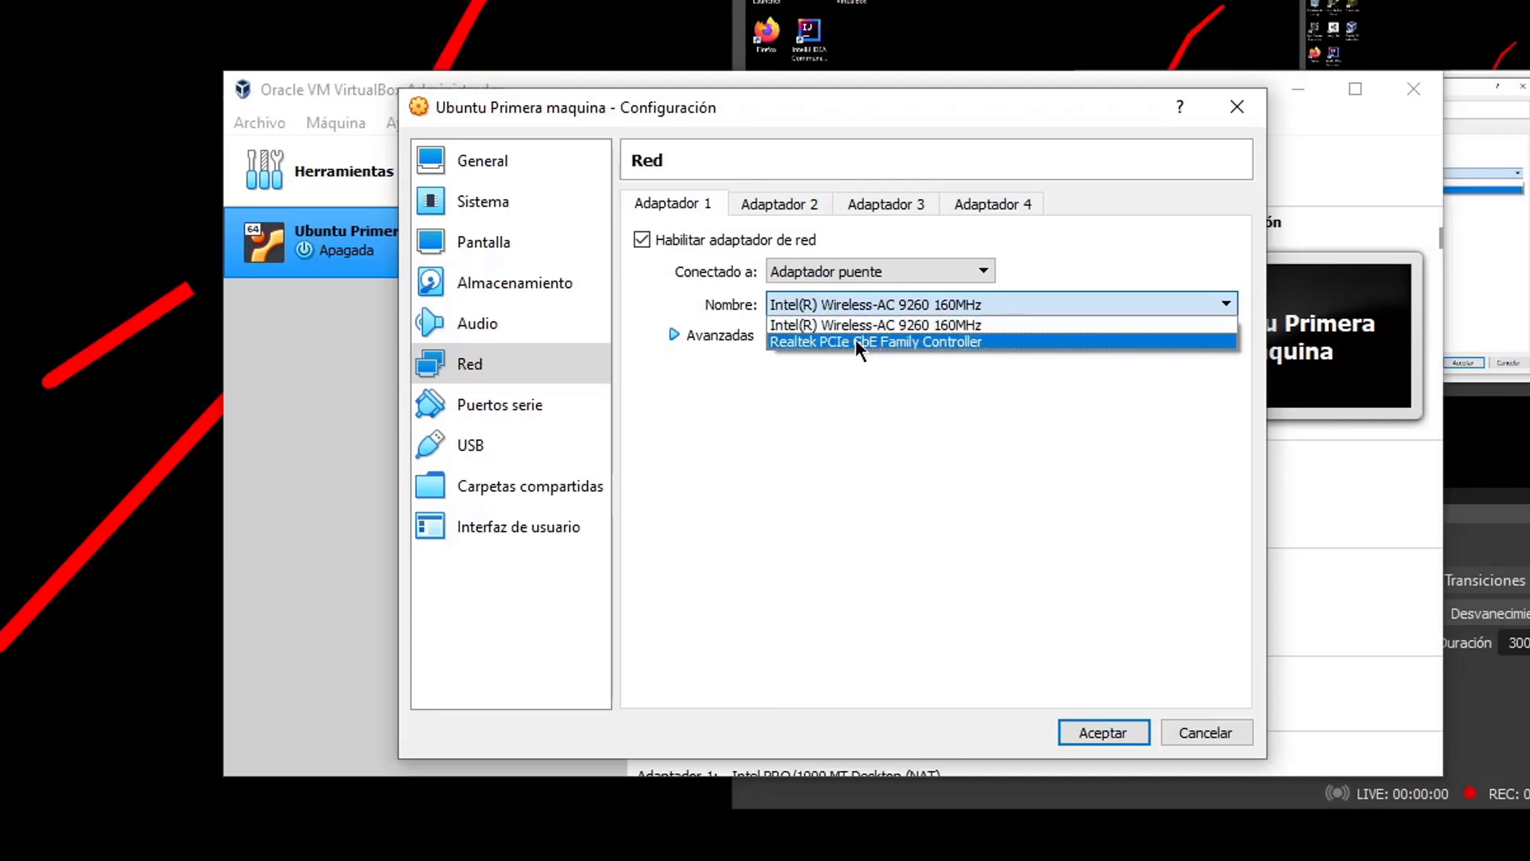
pyautogui.click(917, 329)
pyautogui.click(876, 304)
pyautogui.click(832, 306)
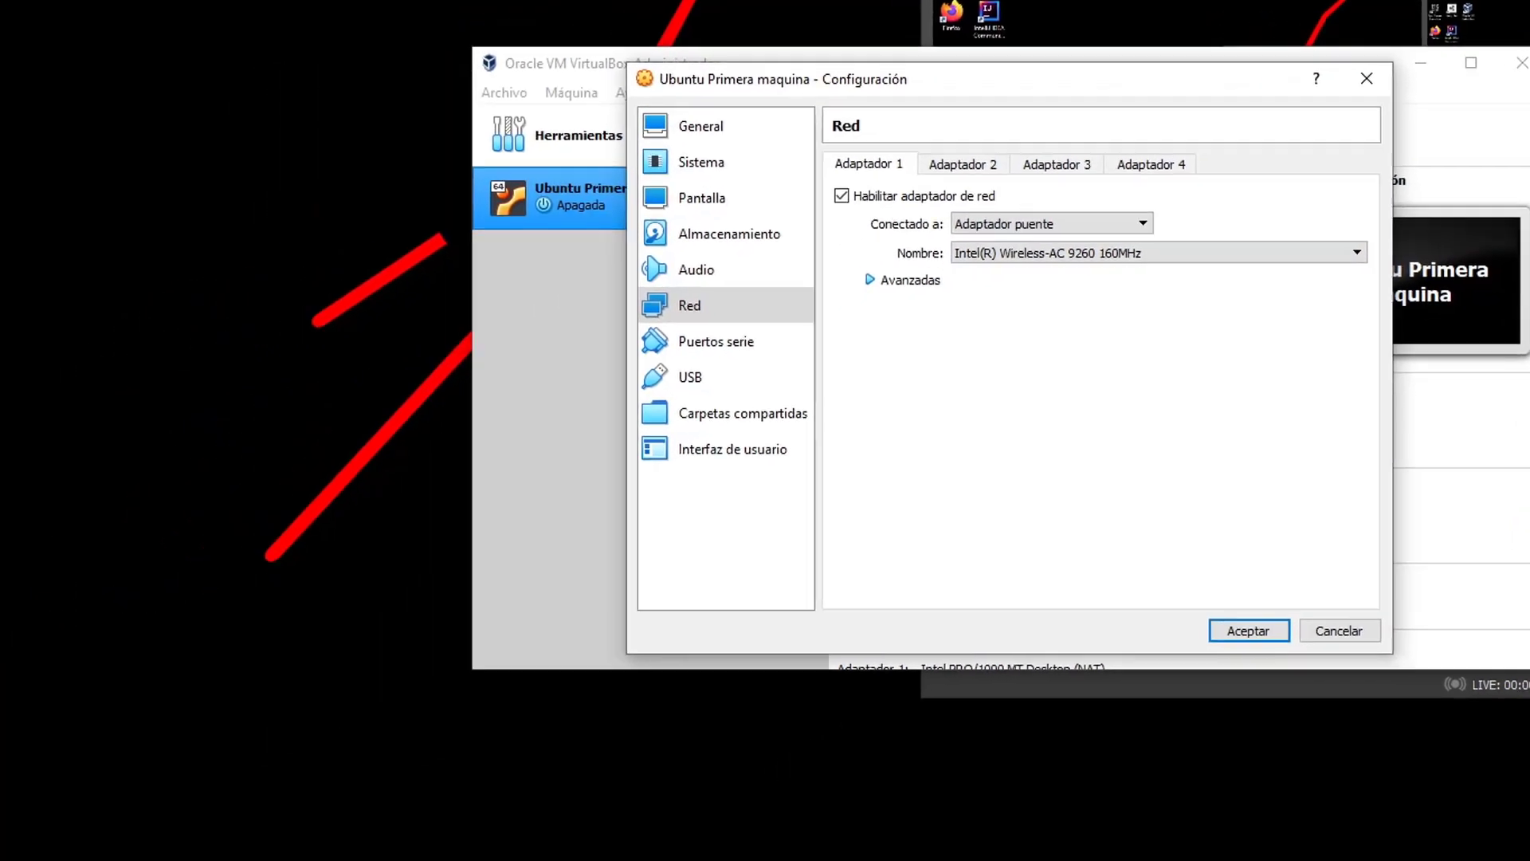
# Open Command Prompt (cmd) from Windows search and run ipconfig
pyautogui.click(128, 791)
pyautogui.write('cmd')
pyautogui.press('Return')
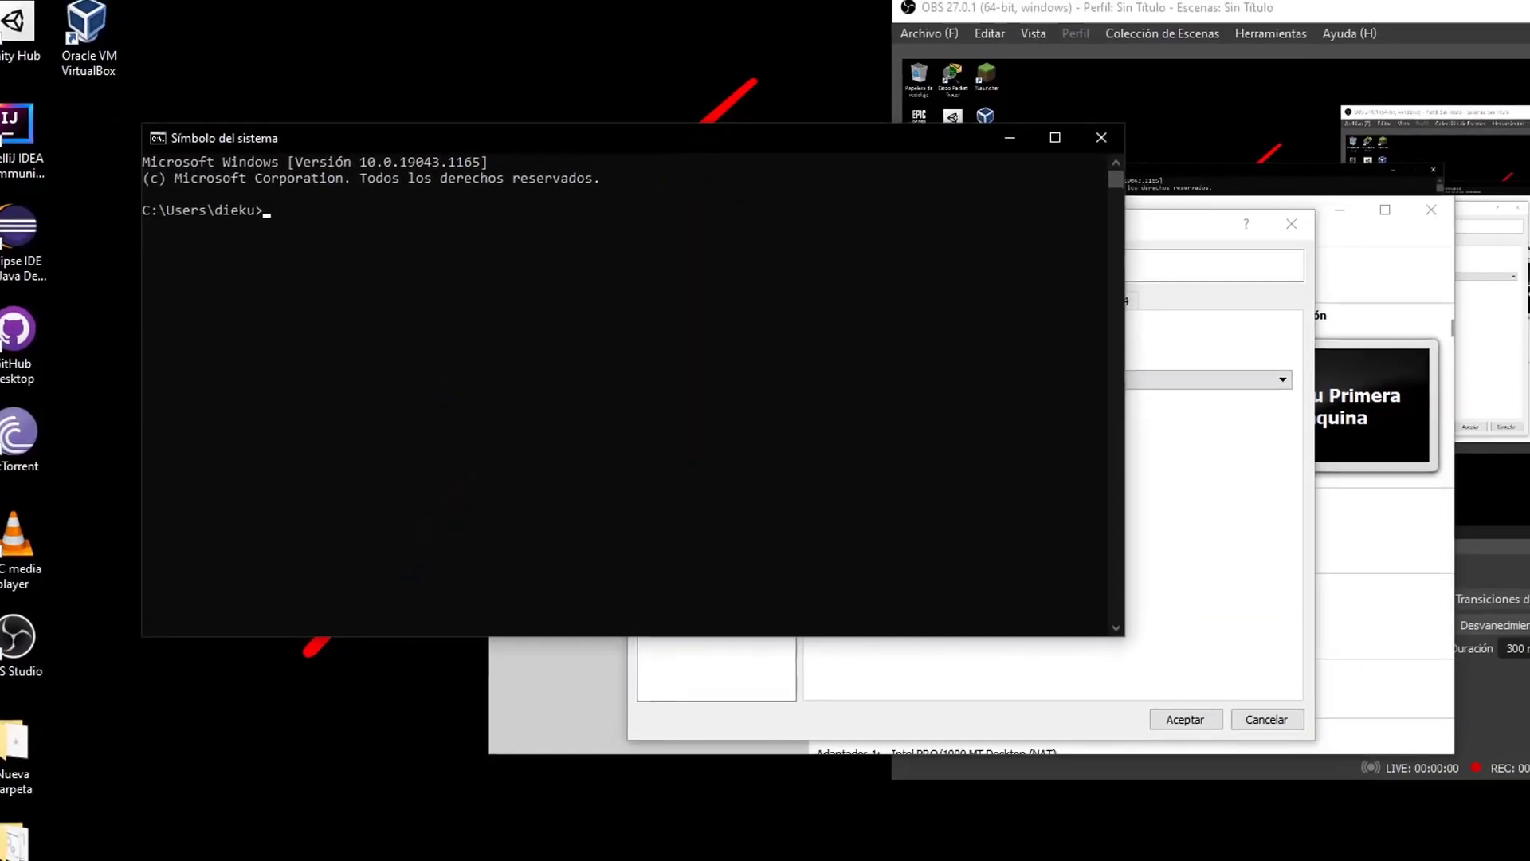
pyautogui.write('cd')
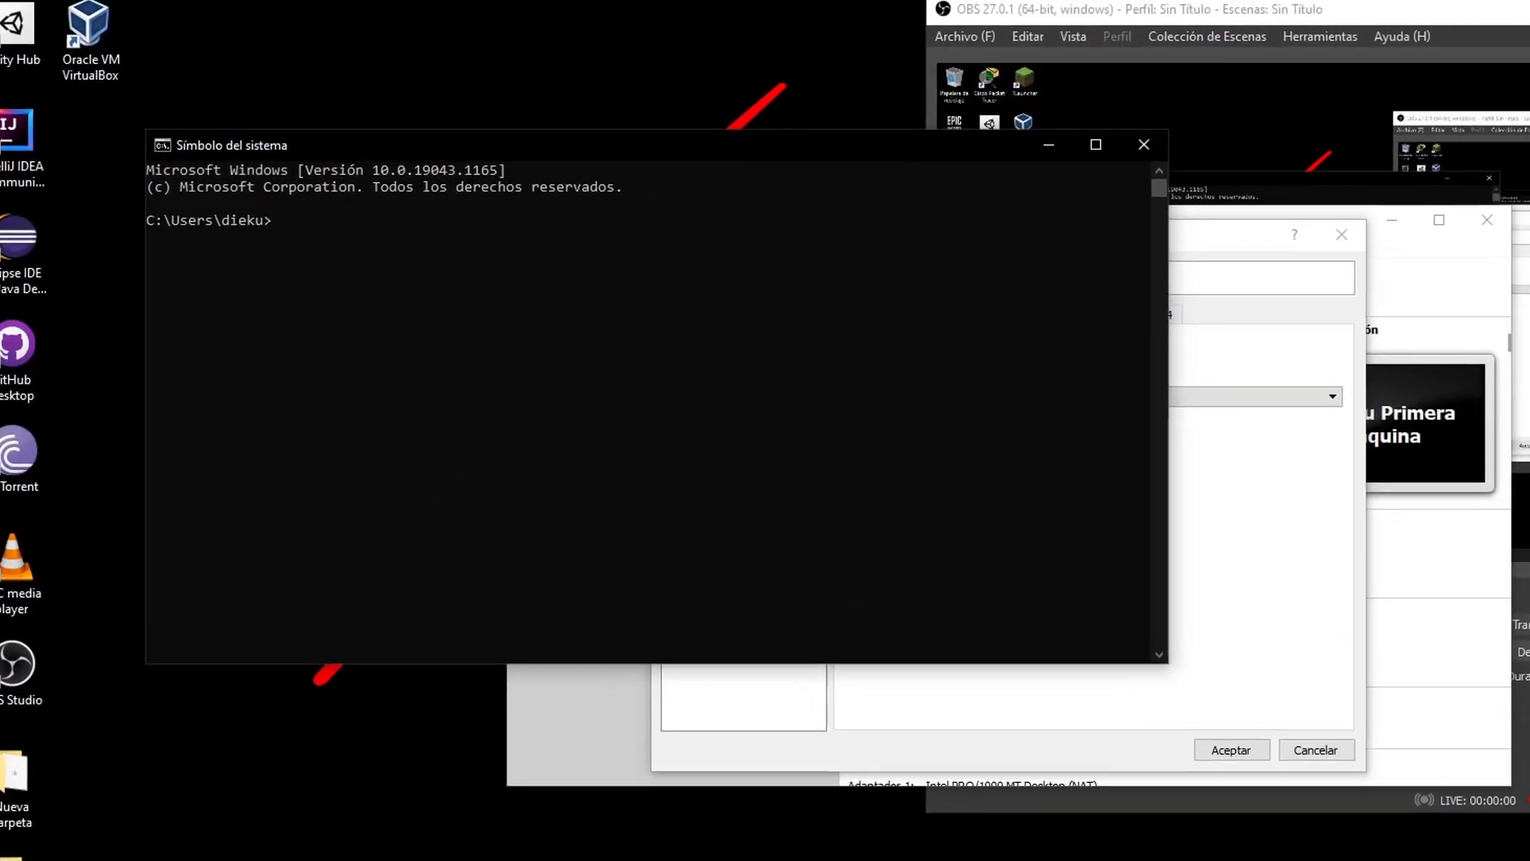
pyautogui.write('ipconfig')
pyautogui.press('Return')
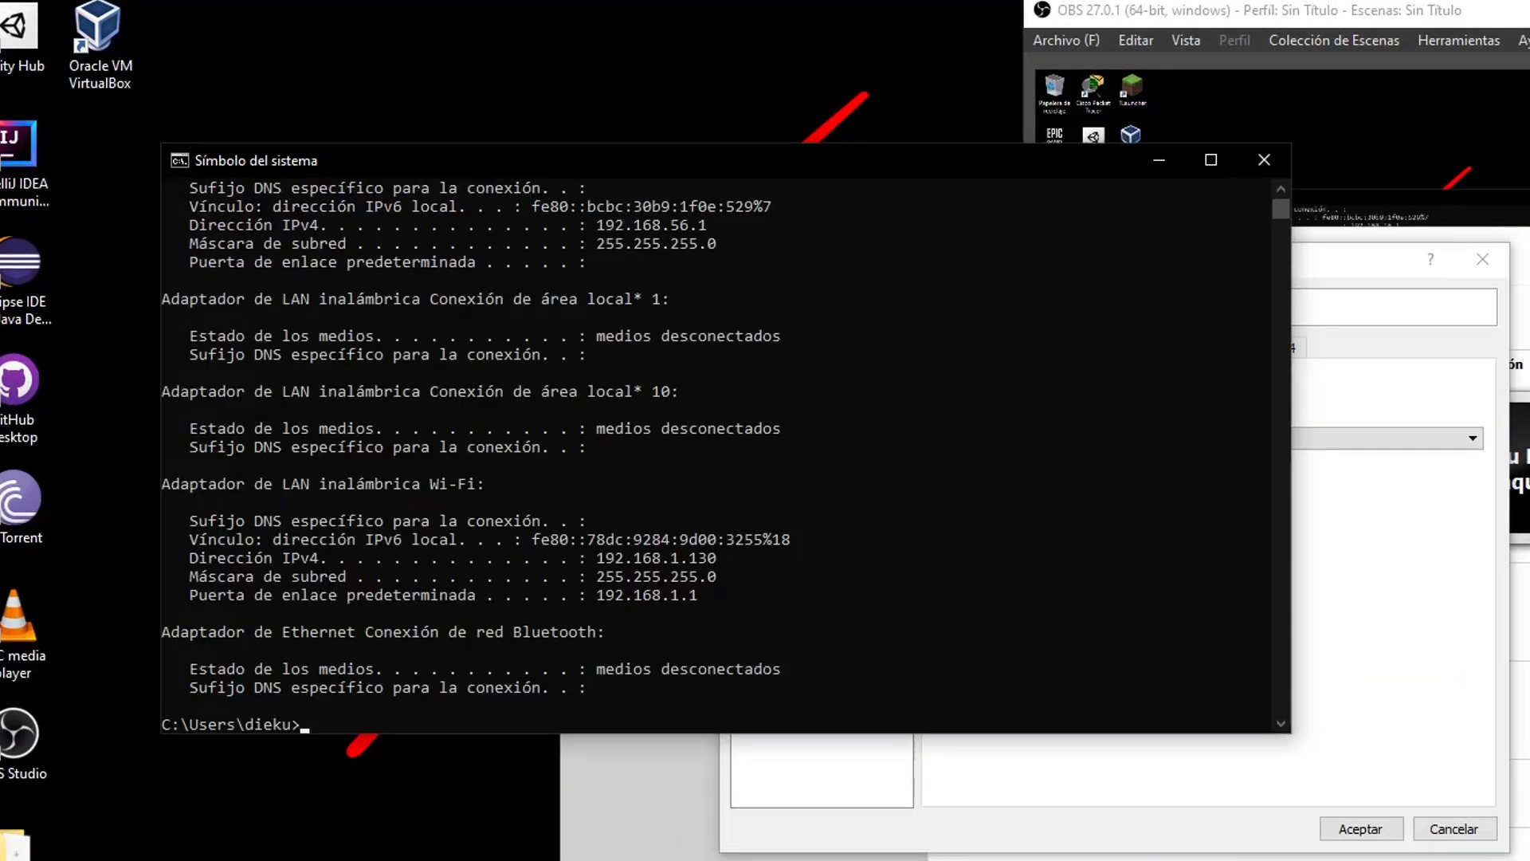
# Highlight the Wi-Fi adapter's IPv4 address 192.168.1.130 in the ipconfig output
pyautogui.scroll(5, 494, 510)
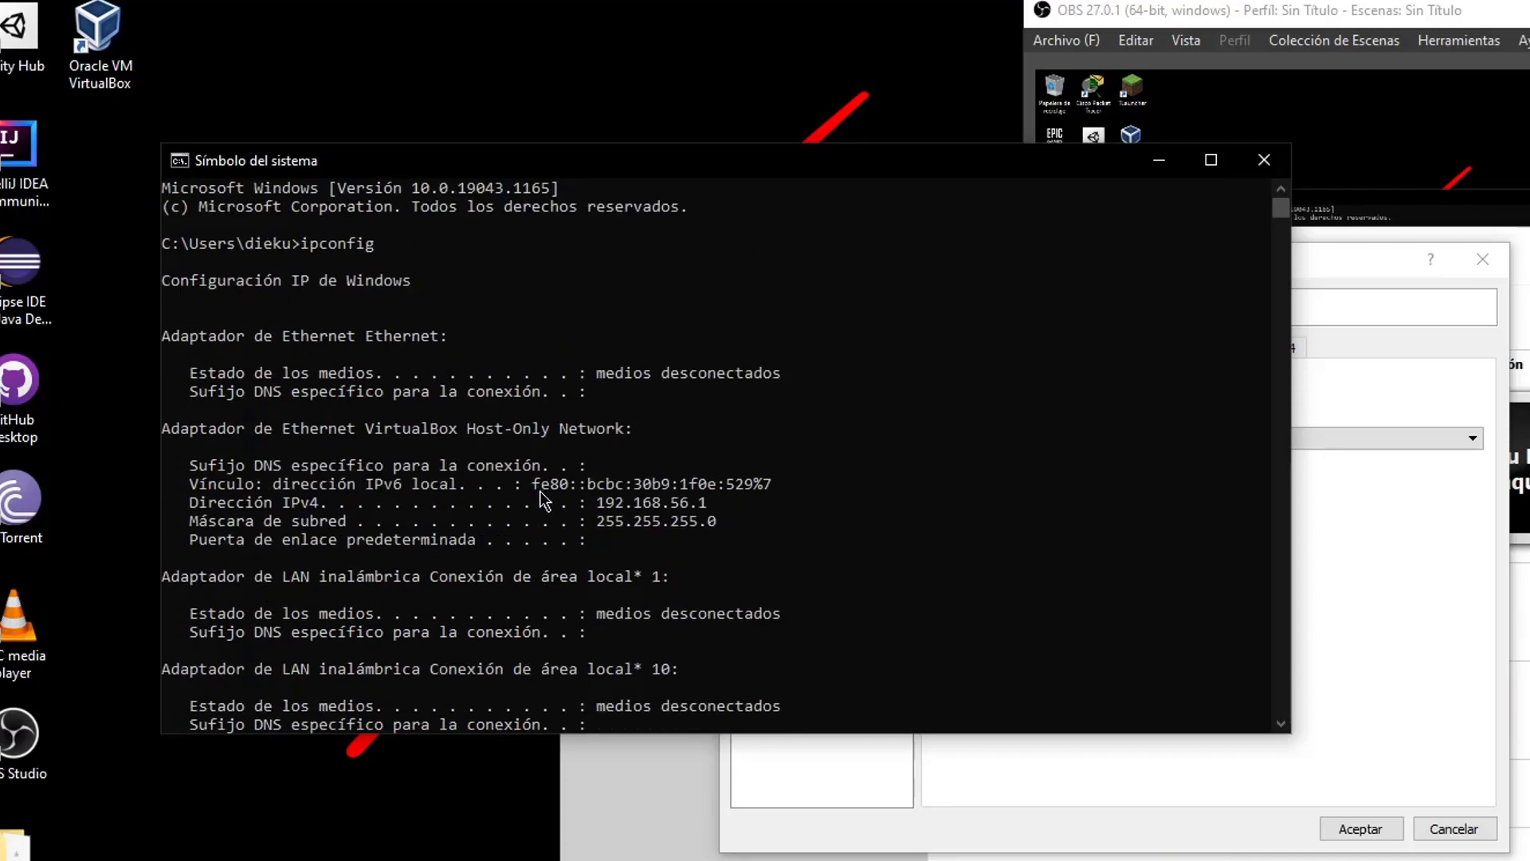
pyautogui.scroll(-9, 548, 511)
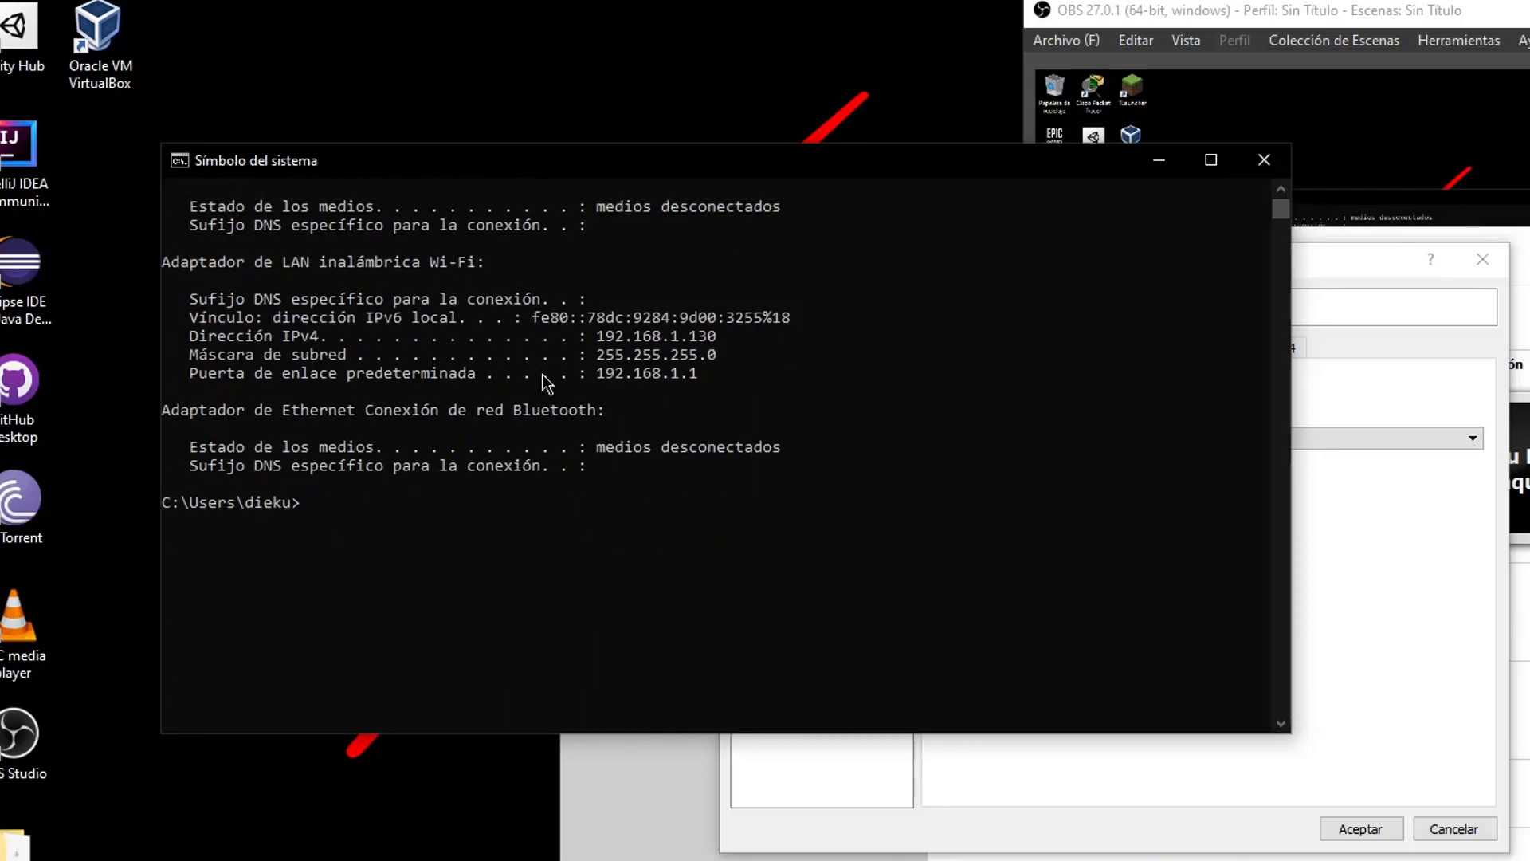
pyautogui.scroll(1, 530, 386)
pyautogui.moveTo(171, 321); pyautogui.dragTo(785, 410)
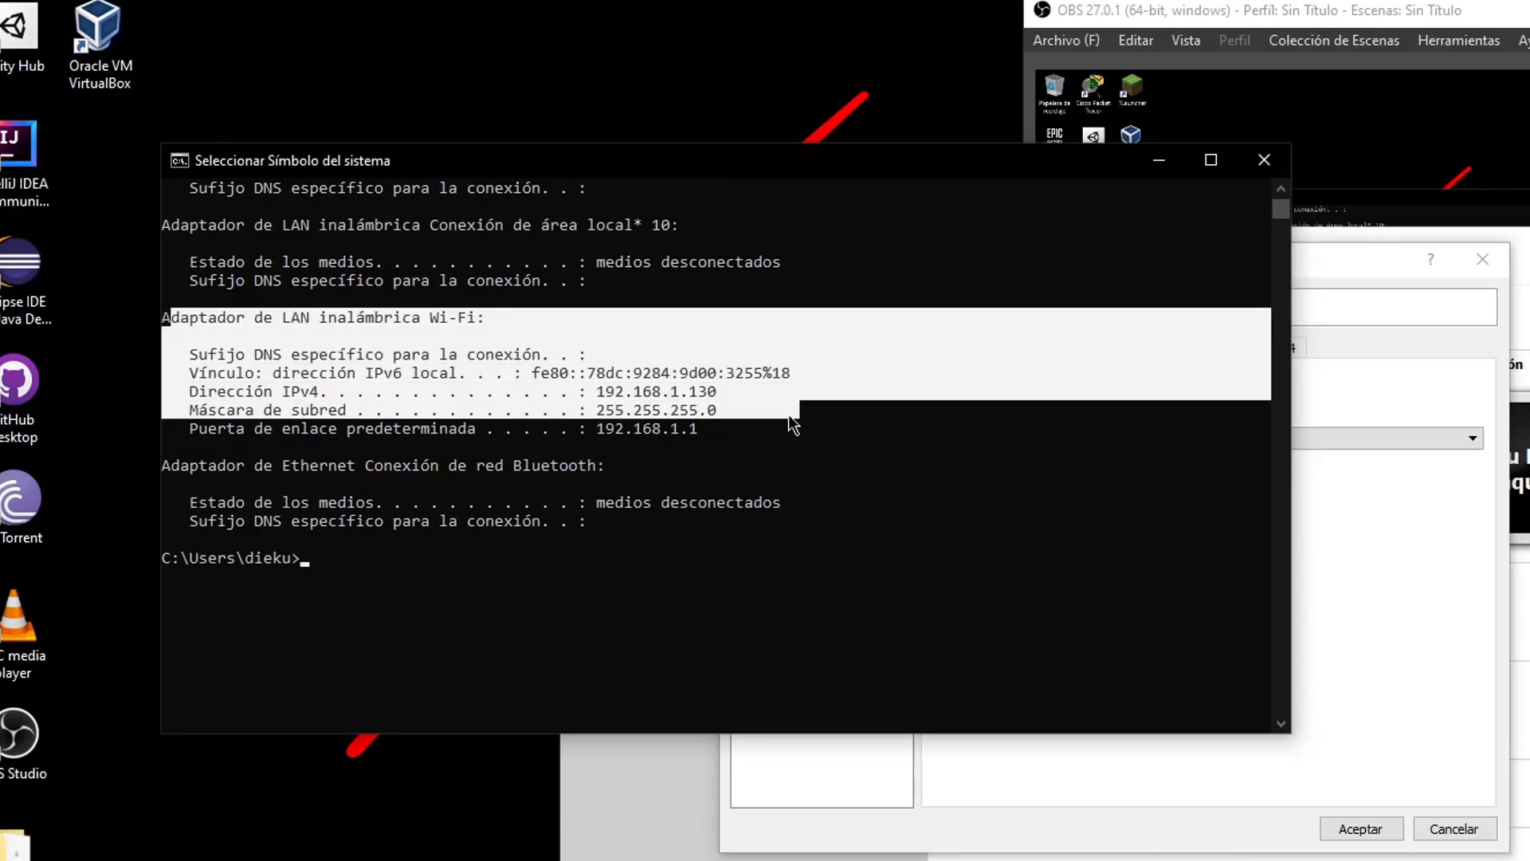
pyautogui.click(785, 410)
pyautogui.moveTo(531, 372); pyautogui.dragTo(757, 394)
pyautogui.click(730, 372)
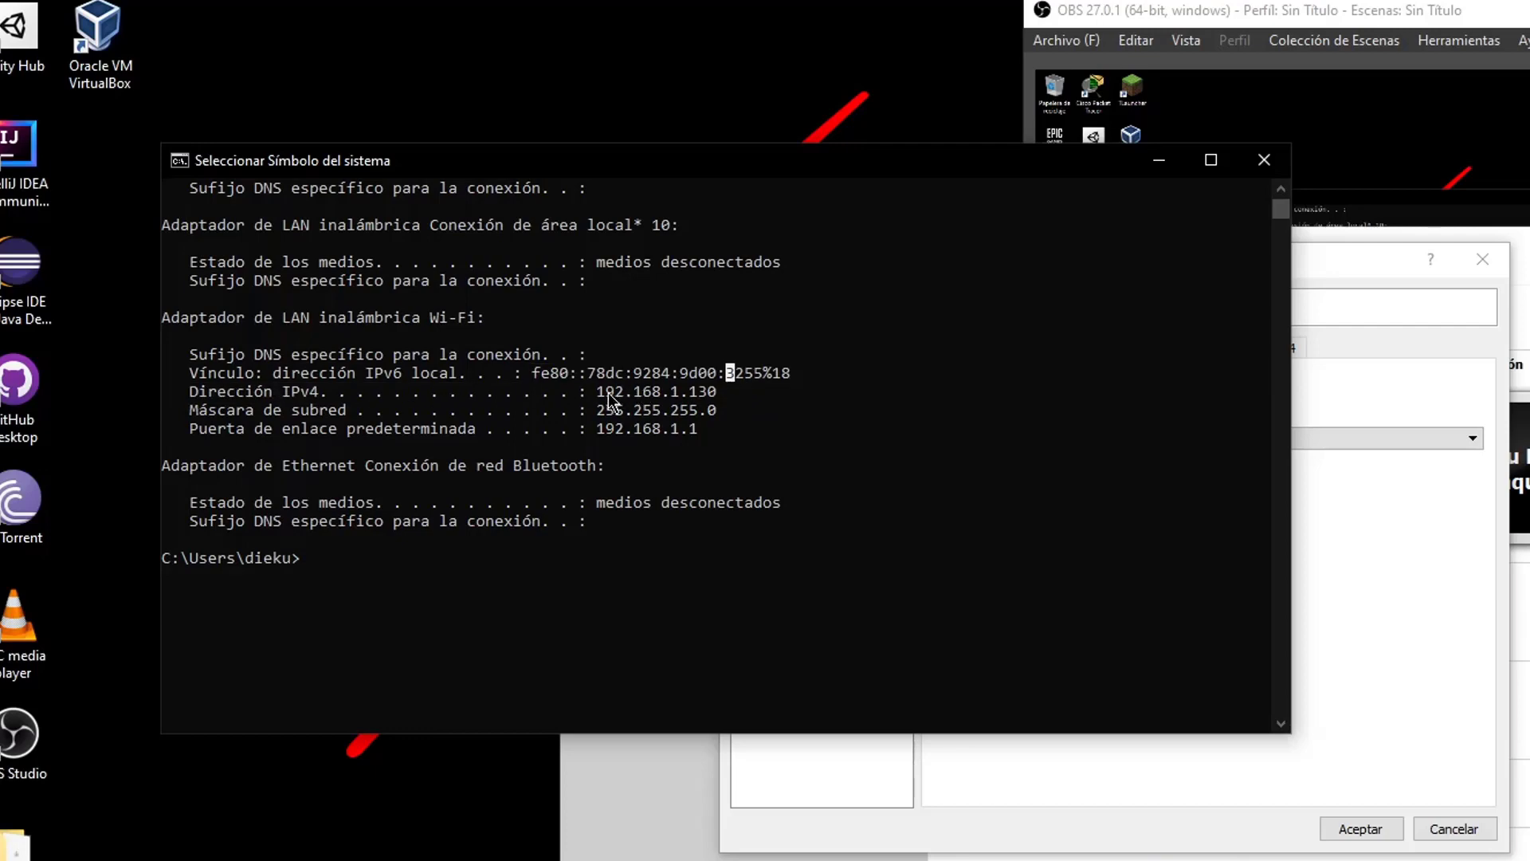
pyautogui.moveTo(593, 398); pyautogui.dragTo(722, 398)
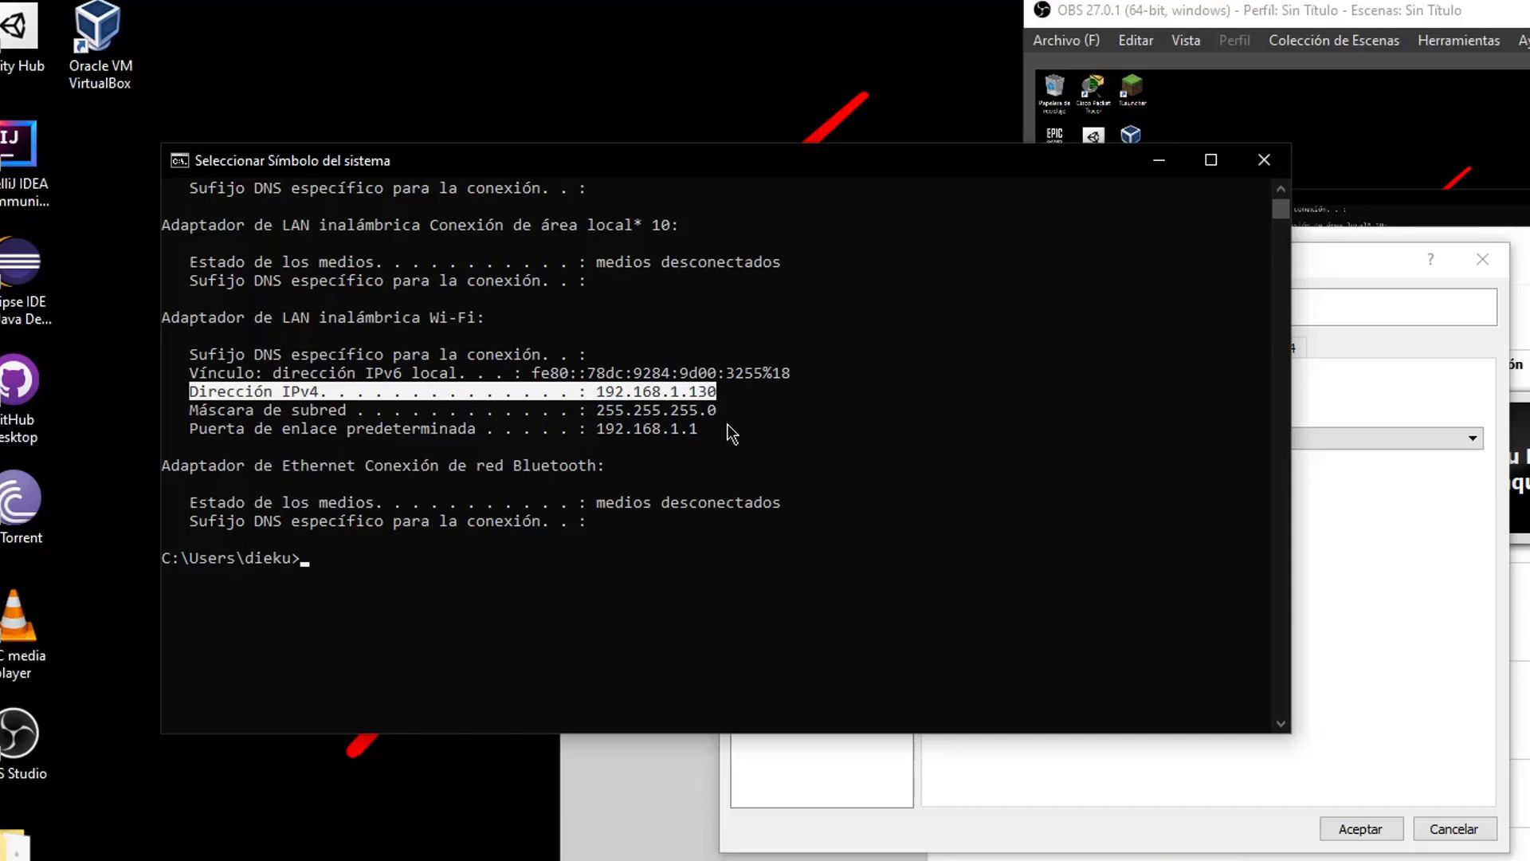
pyautogui.moveTo(718, 412); pyautogui.dragTo(191, 416)
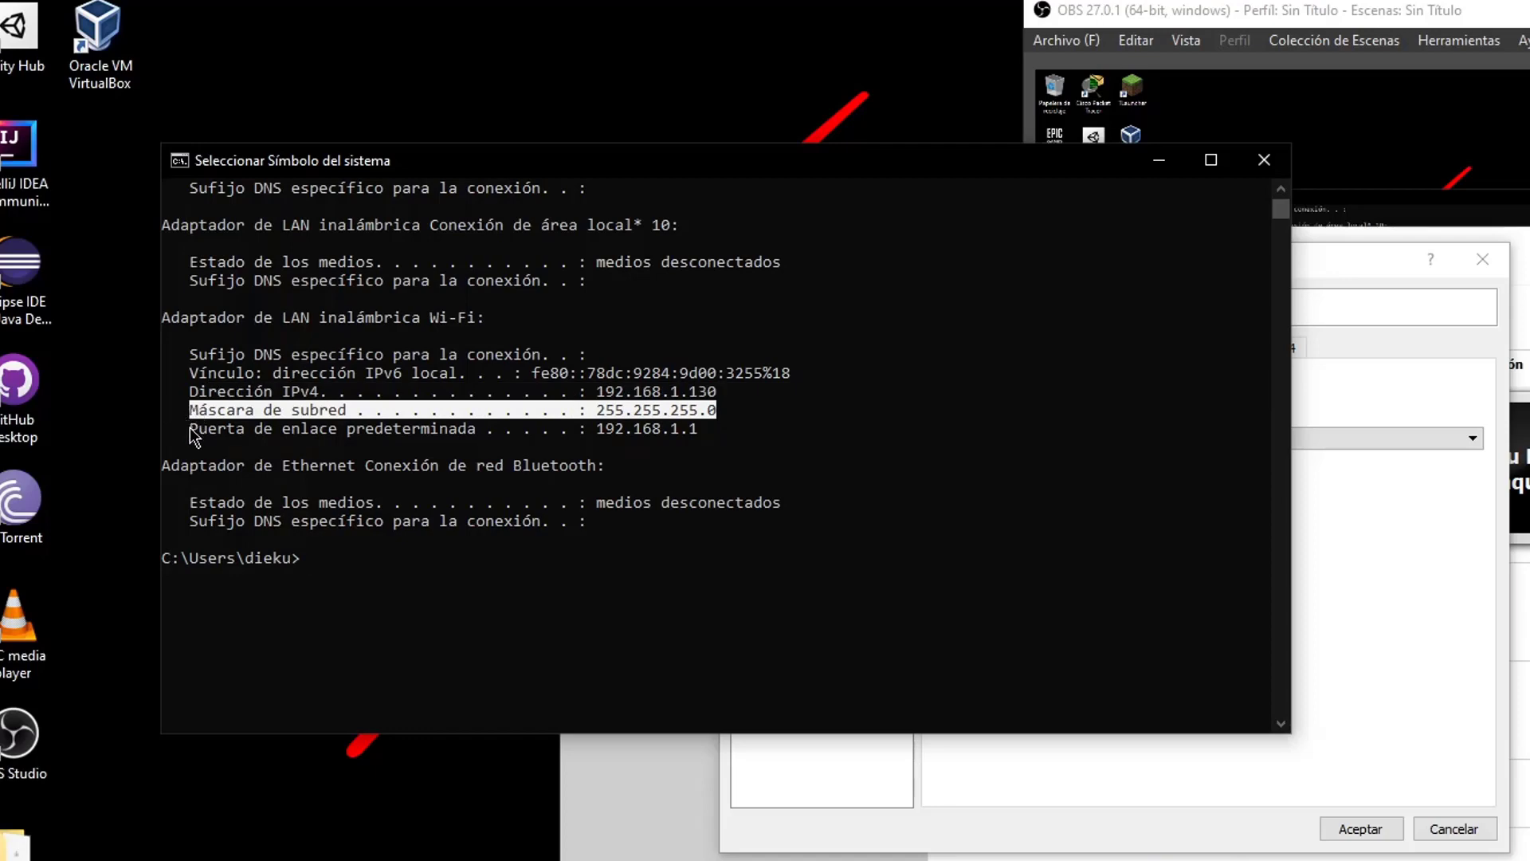
pyautogui.moveTo(191, 429); pyautogui.dragTo(651, 429)
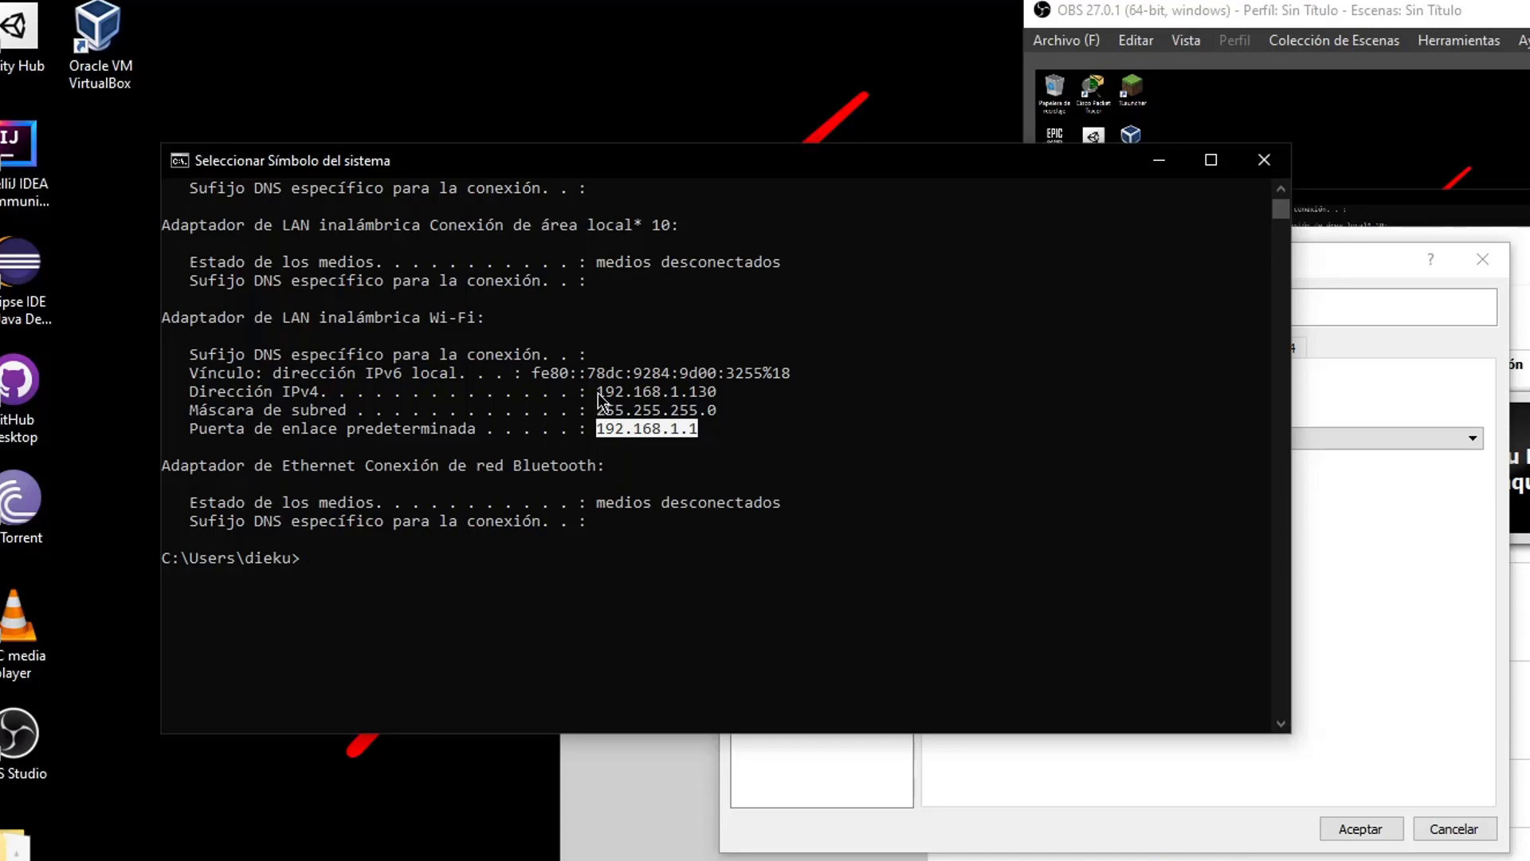
pyautogui.moveTo(597, 399); pyautogui.dragTo(711, 396)
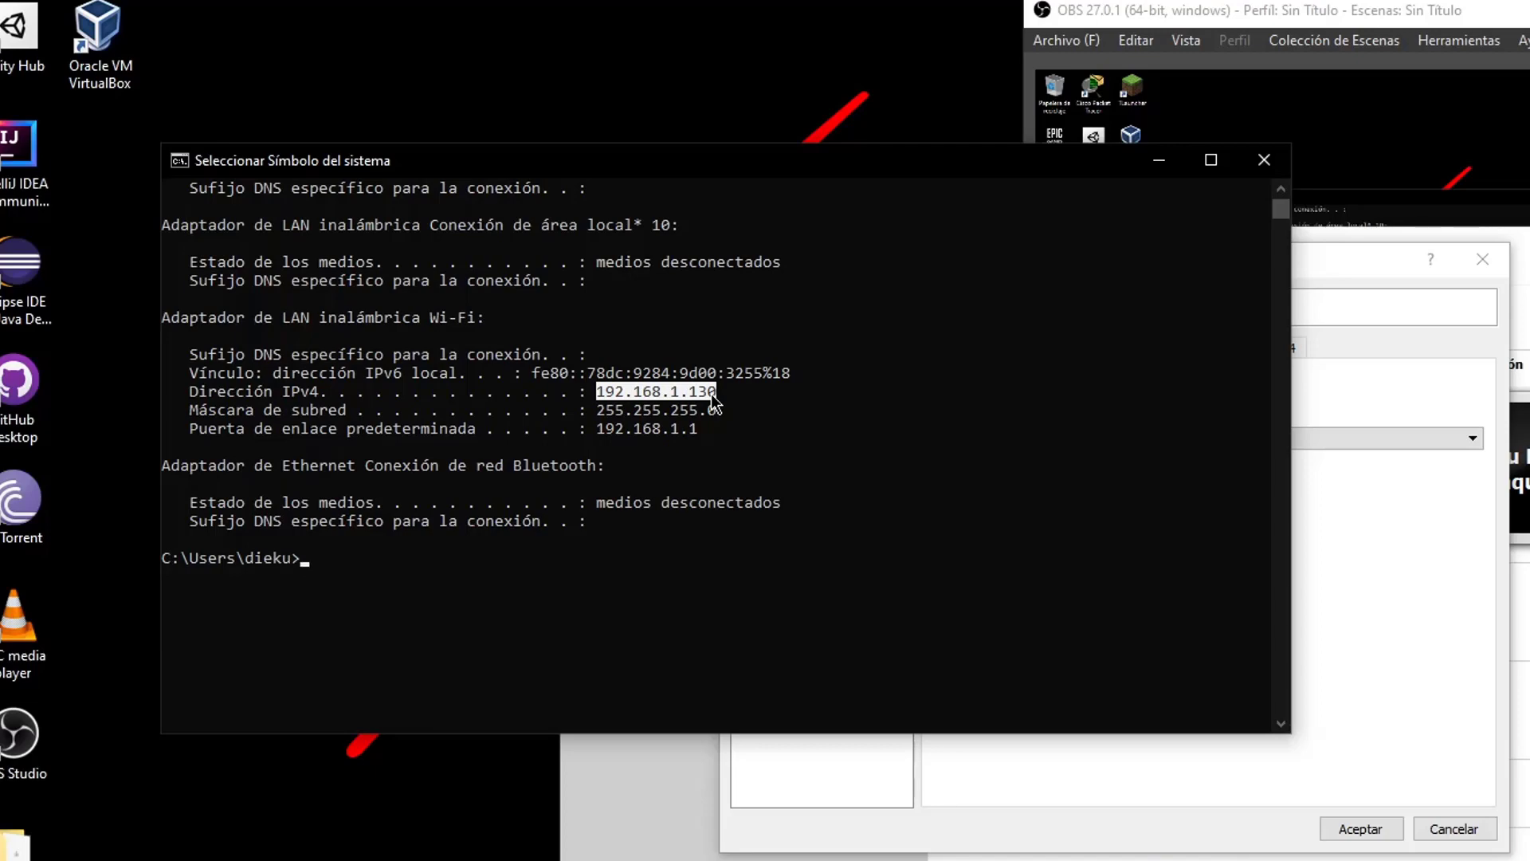
# Select and copy 192.168.1.130 from the Dirección IPv4 line, switching back to VirtualBox settings
pyautogui.click(1345, 620)
pyautogui.click(428, 191)
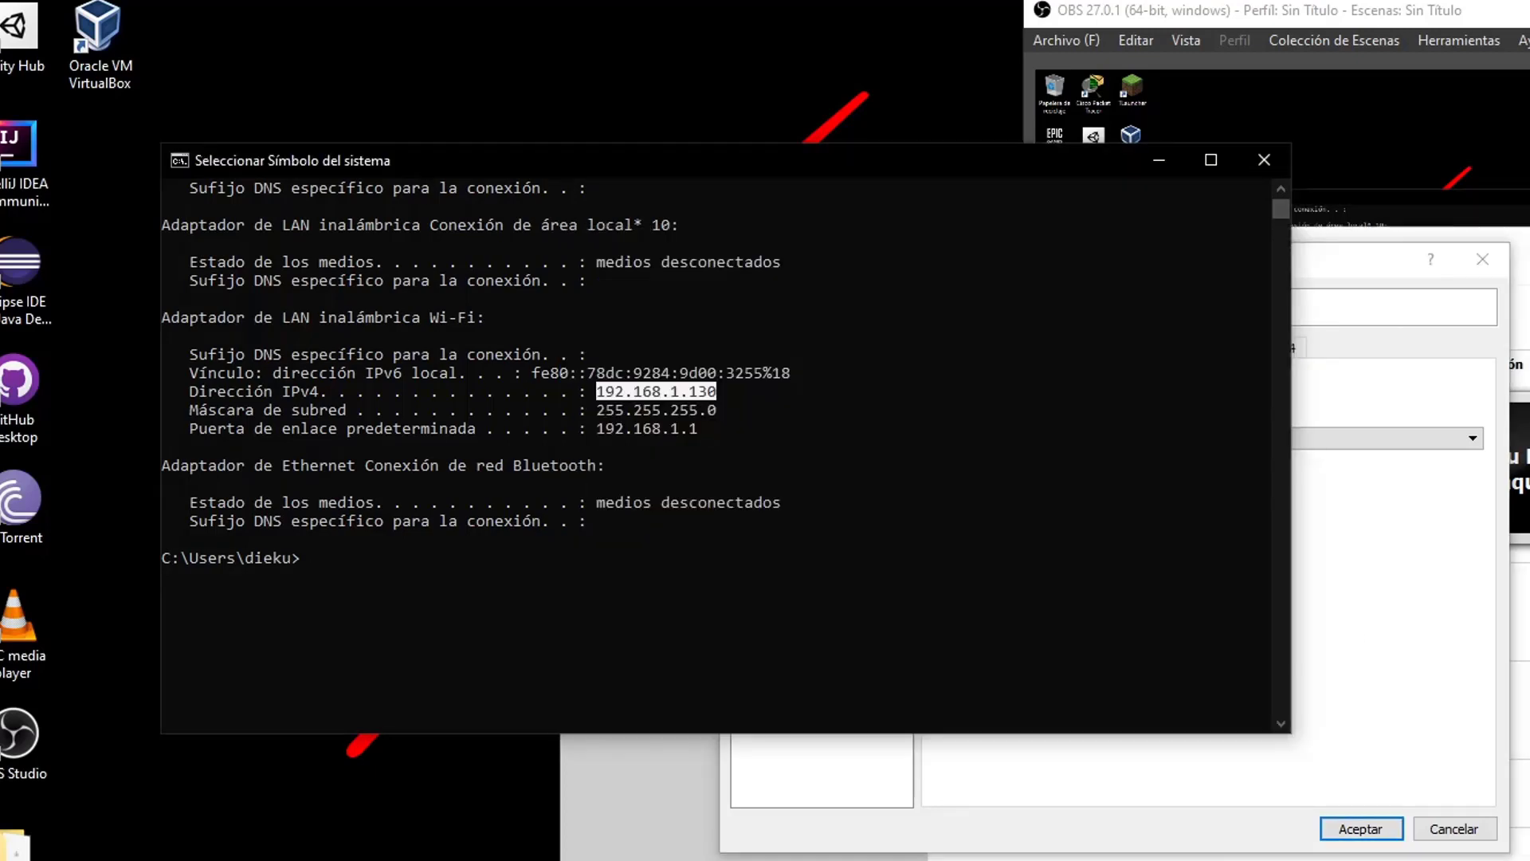
pyautogui.moveTo(598, 391); pyautogui.dragTo(723, 399)
pyautogui.hotkey('ctrl', 'c')
pyautogui.click(1425, 664)
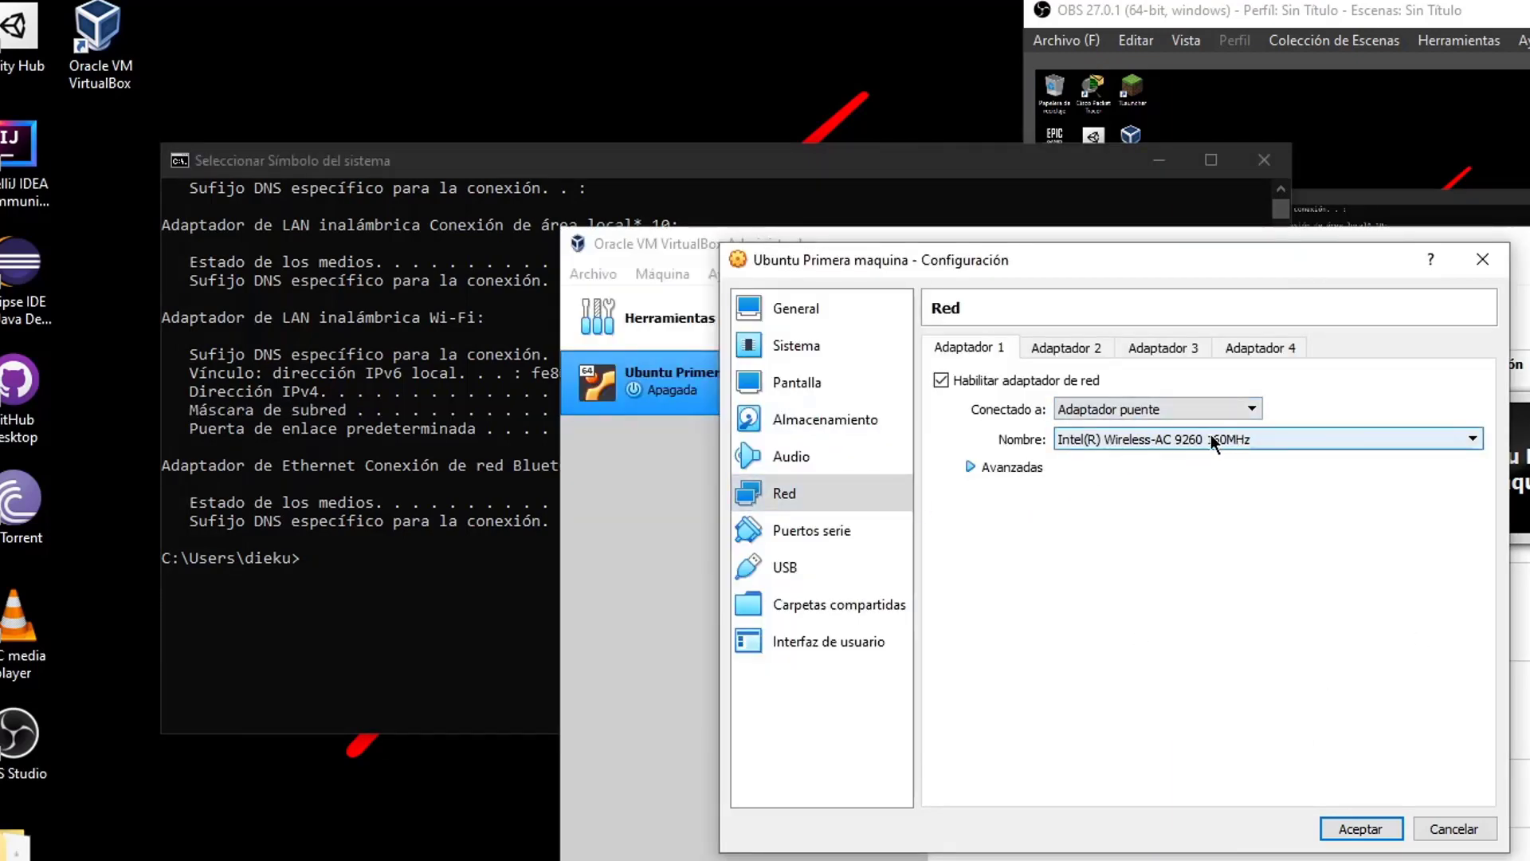
pyautogui.click(452, 502)
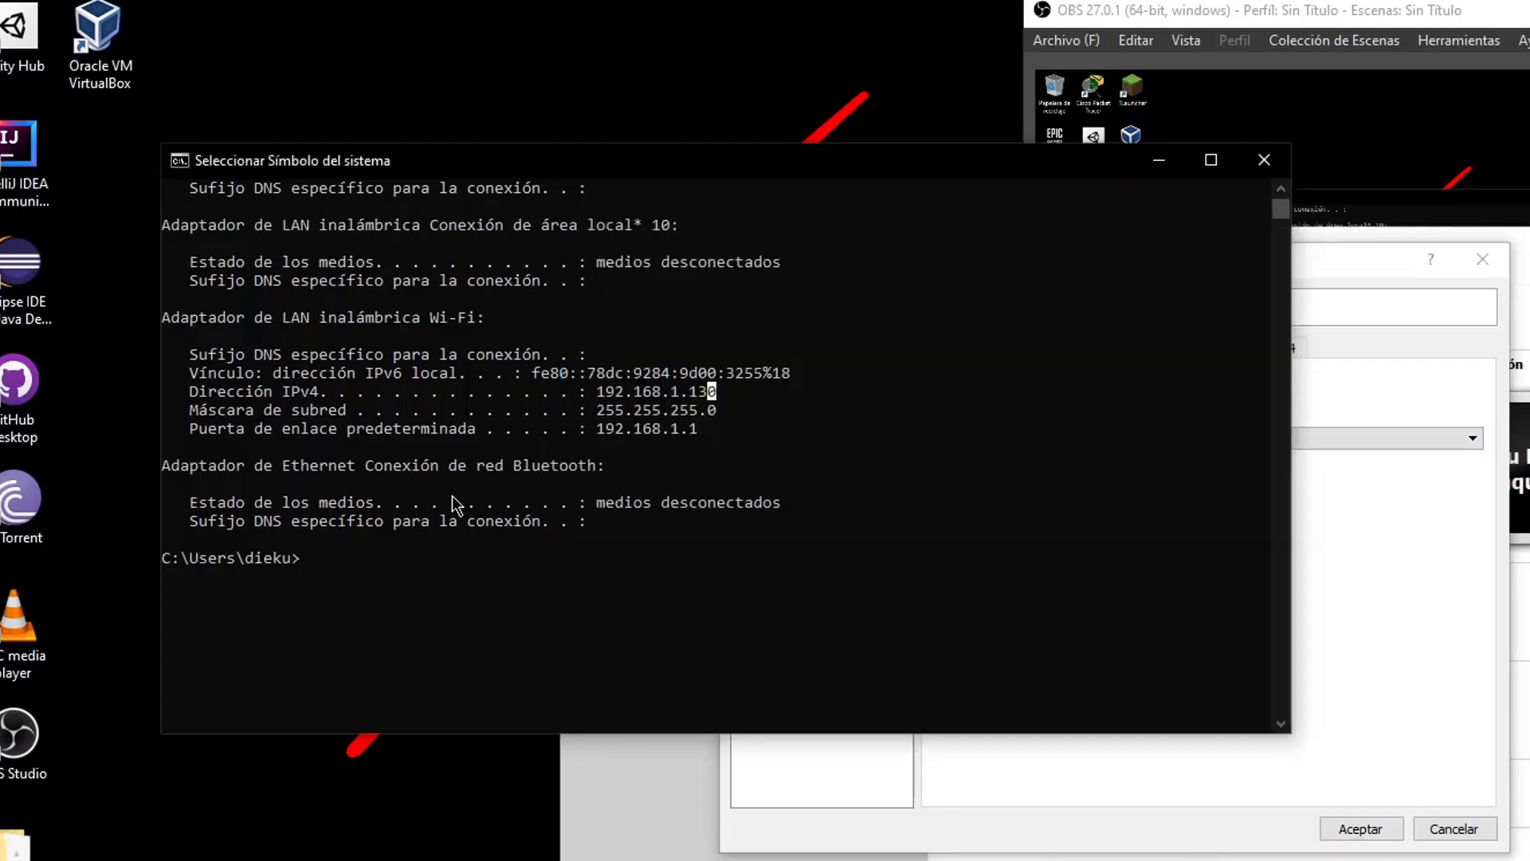
pyautogui.moveTo(601, 400); pyautogui.dragTo(710, 400)
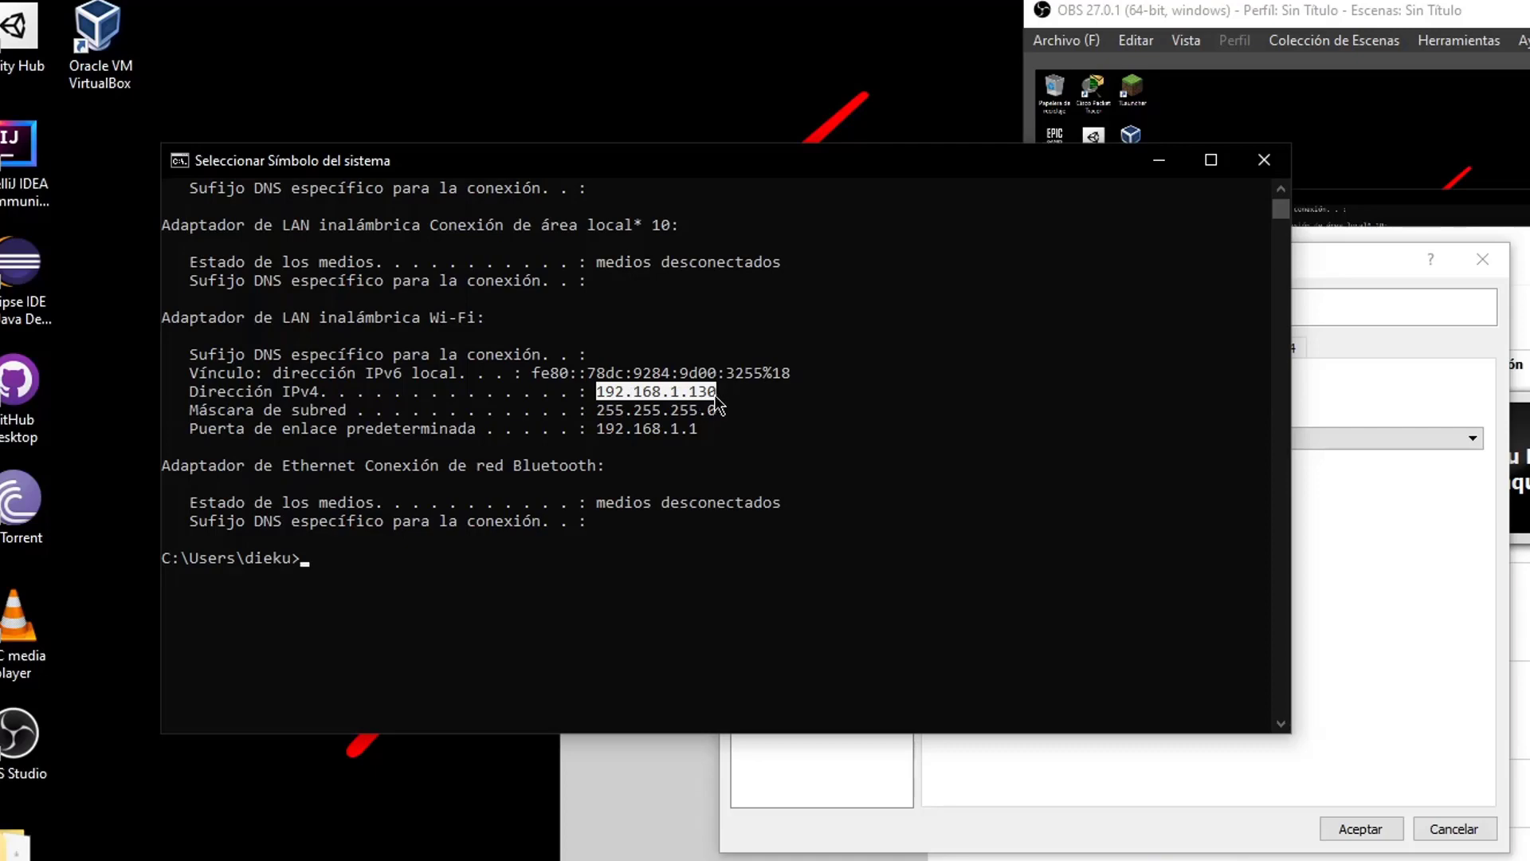
pyautogui.click(711, 398)
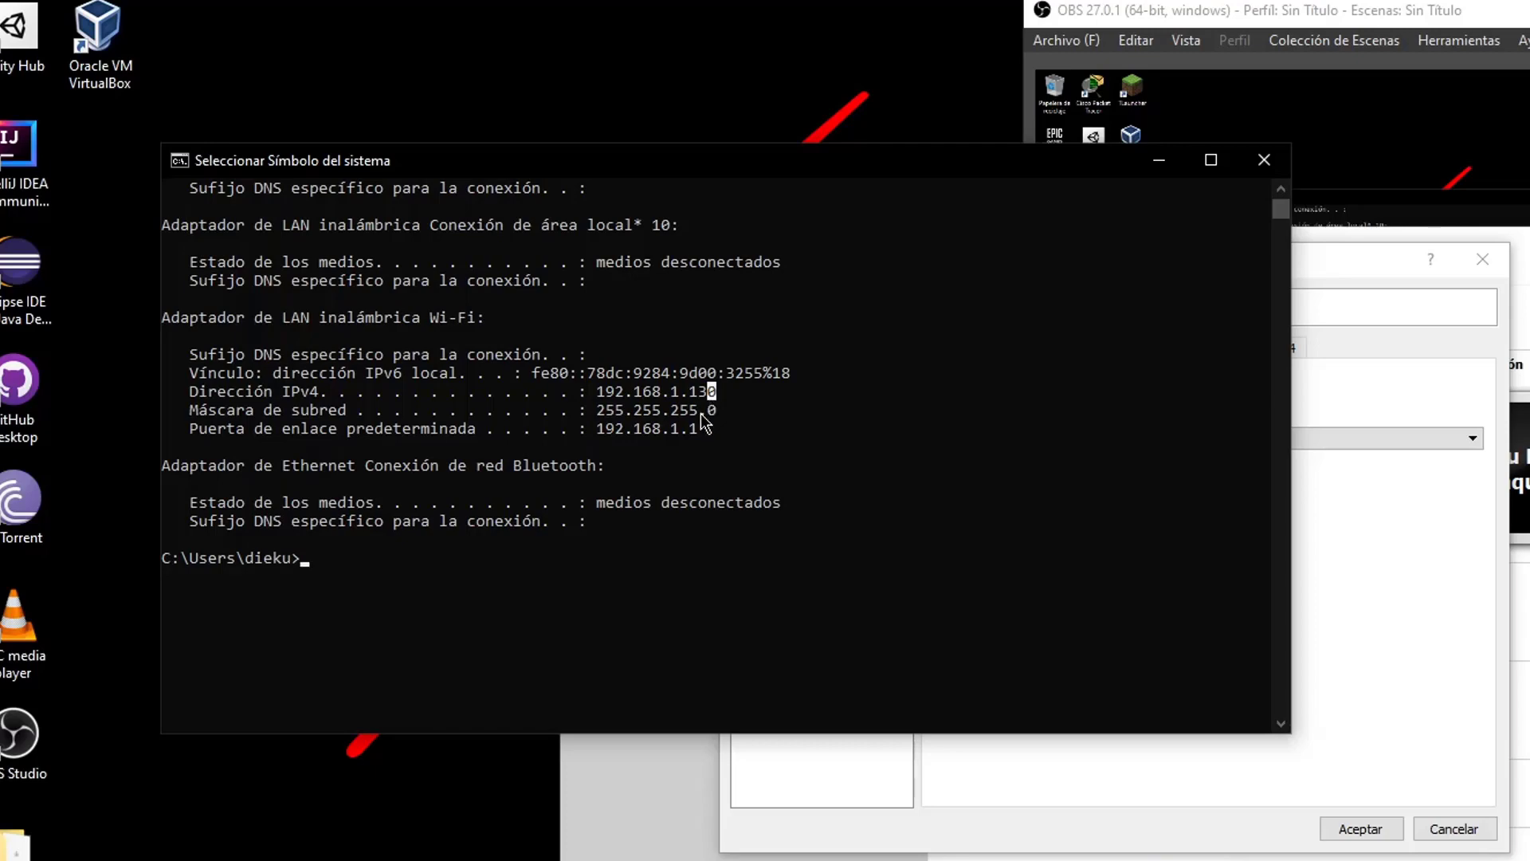
pyautogui.moveTo(598, 392); pyautogui.dragTo(722, 406)
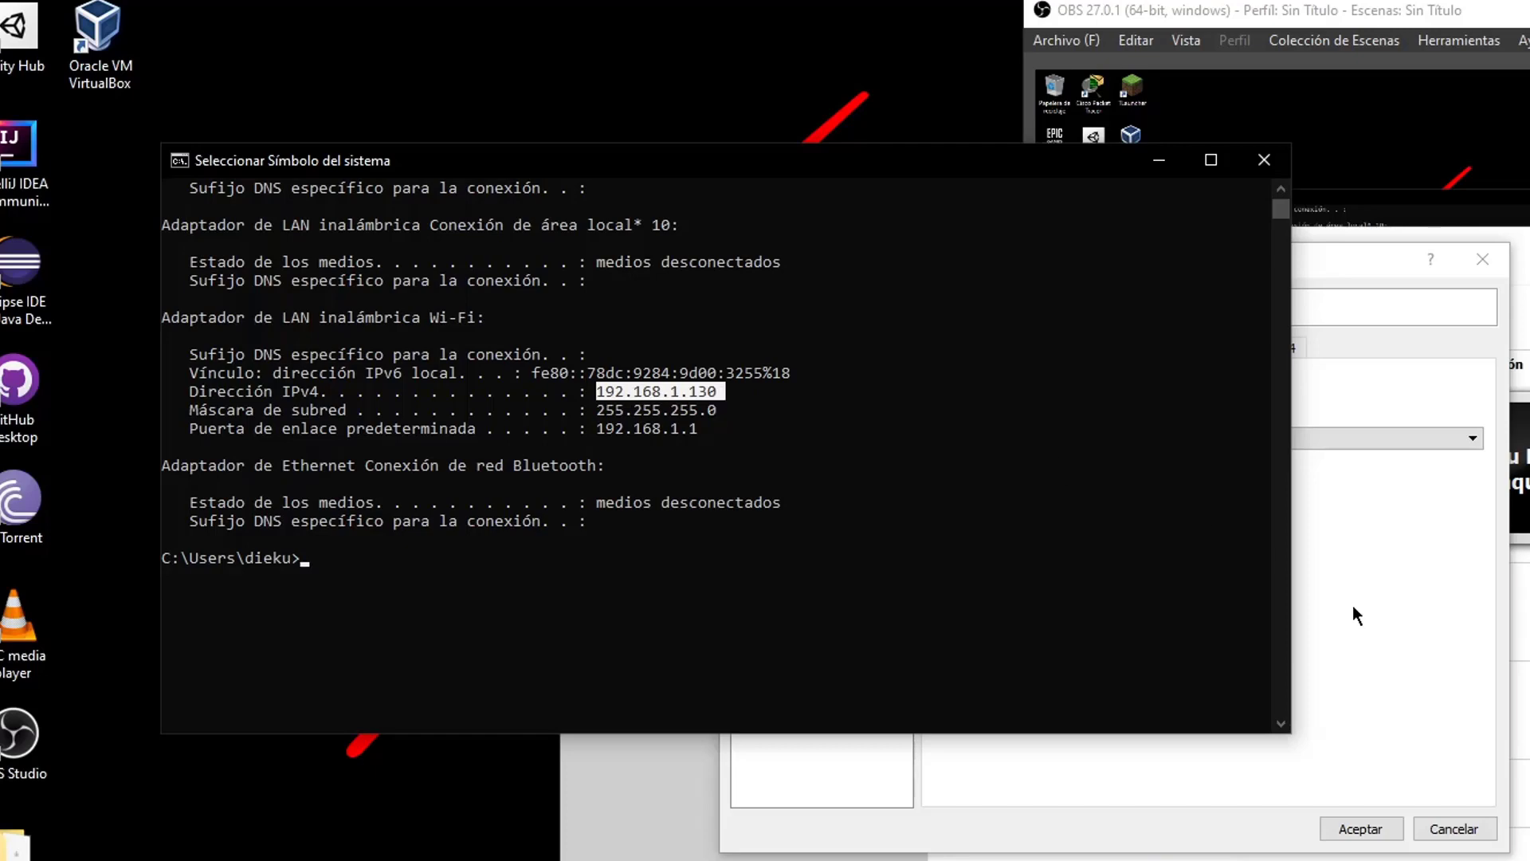
pyautogui.click(1358, 627)
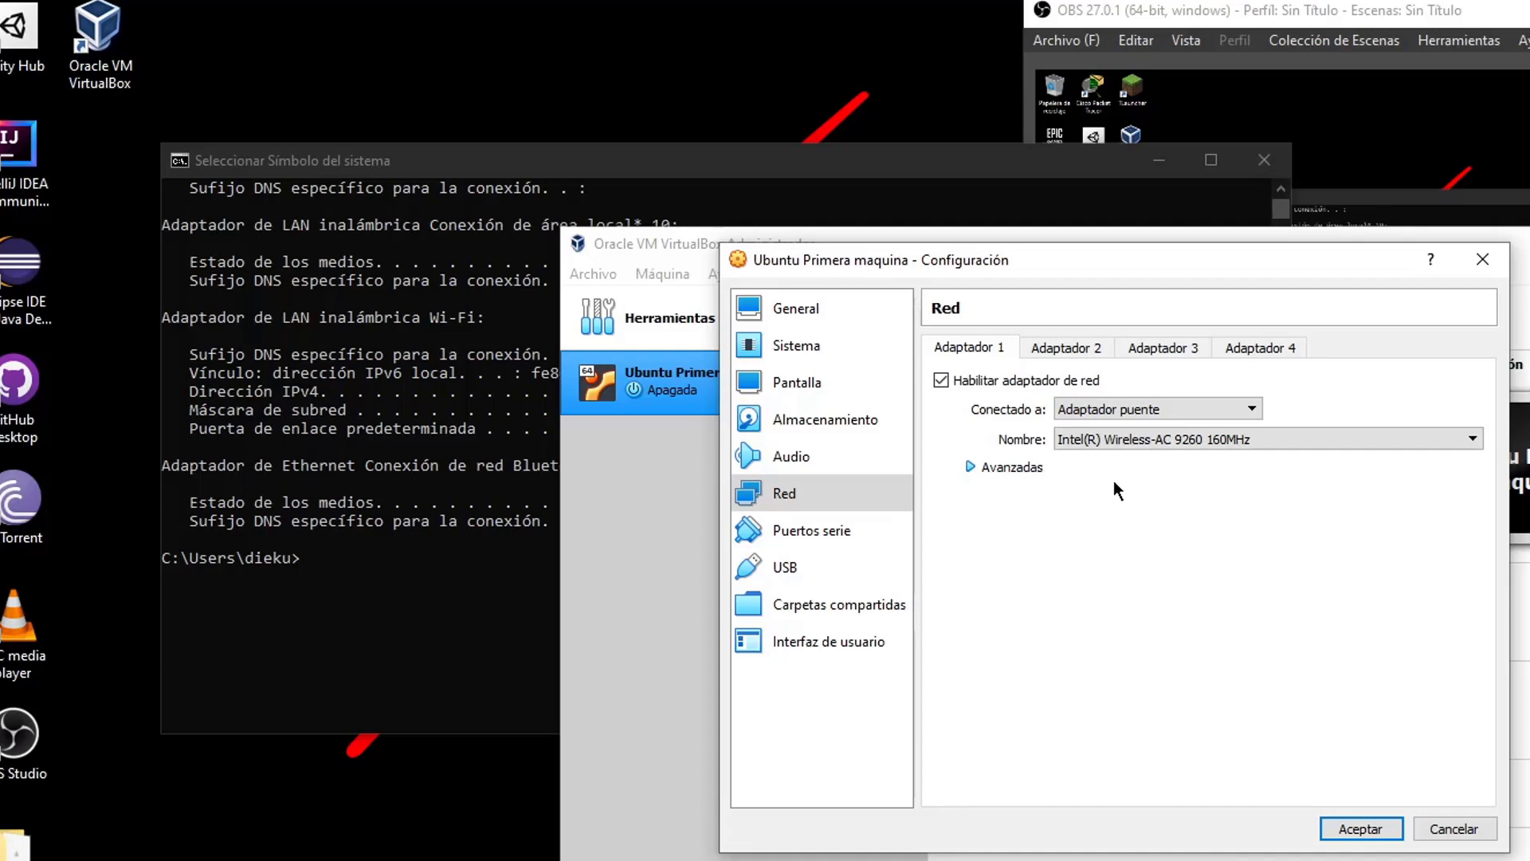
# Attach Adaptador 1 to Red interna (intnet) after trying NAT and Adaptador puente
pyautogui.click(1129, 409)
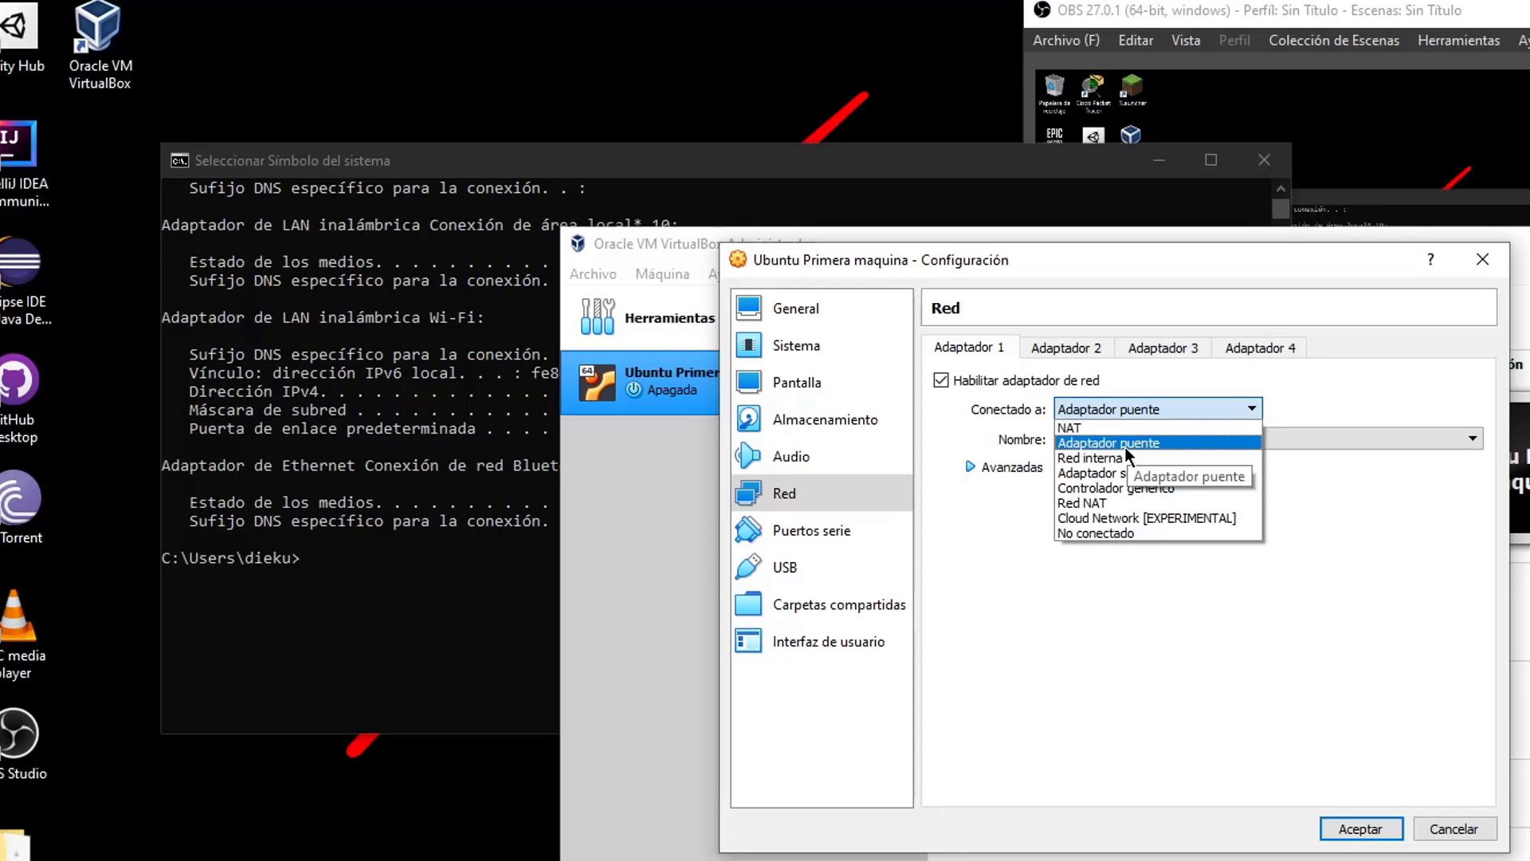
pyautogui.click(1126, 448)
pyautogui.click(1168, 408)
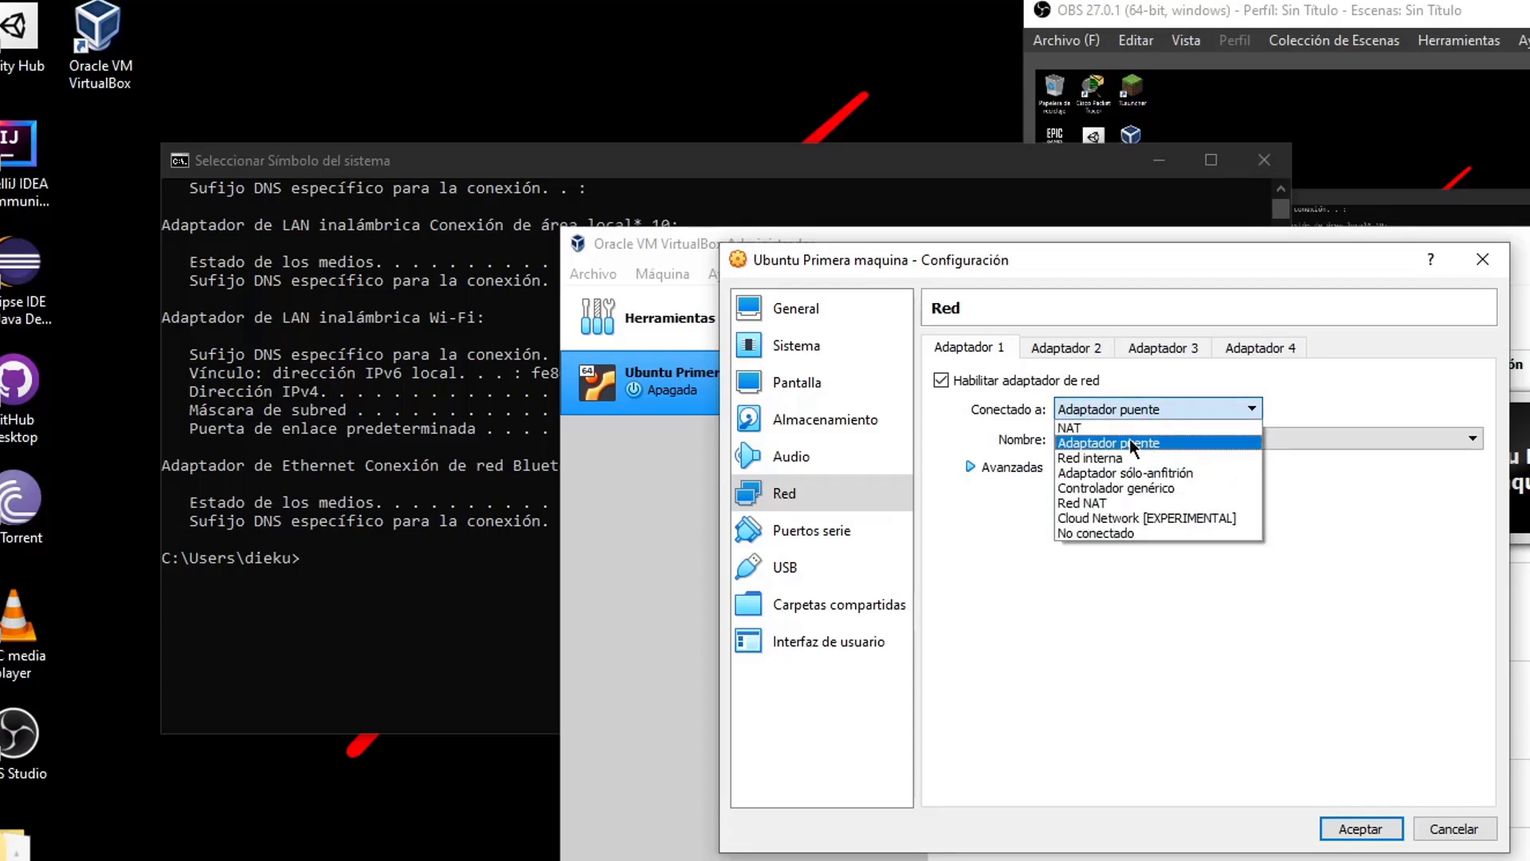
pyautogui.click(1130, 442)
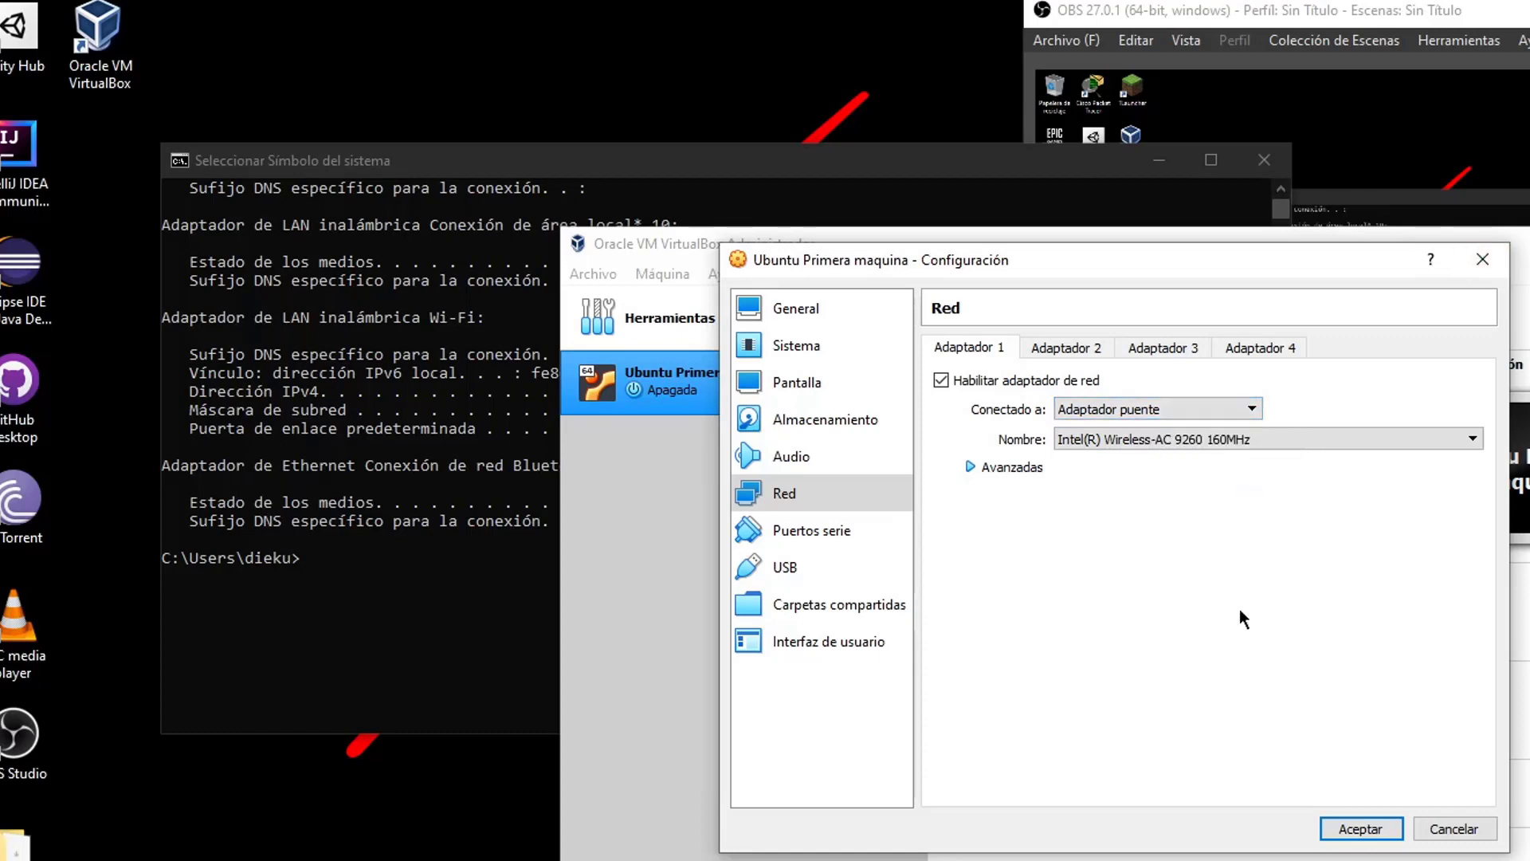
pyautogui.click(1160, 413)
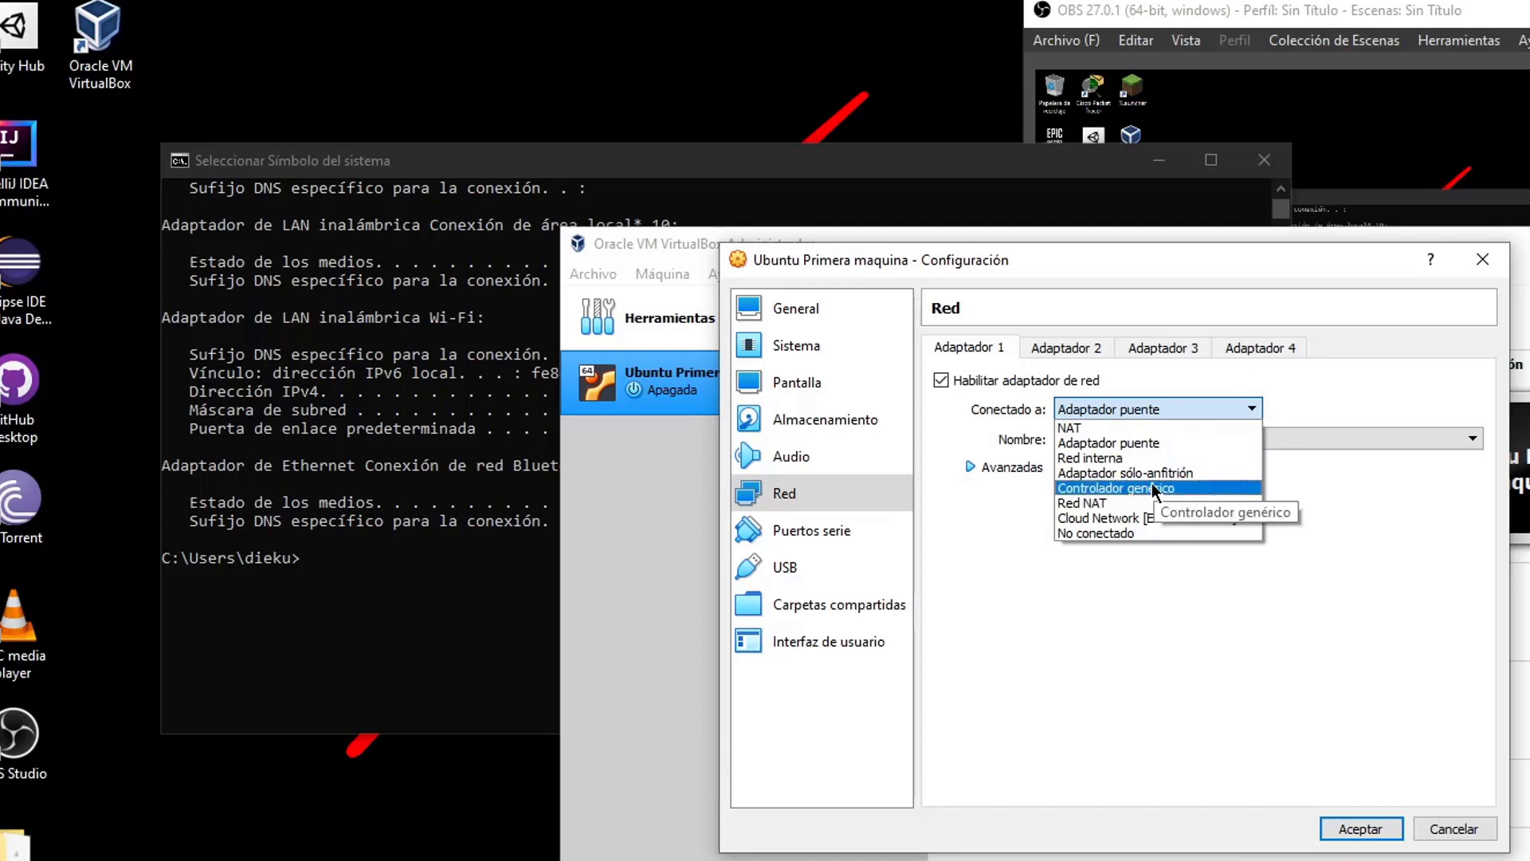
pyautogui.click(1150, 429)
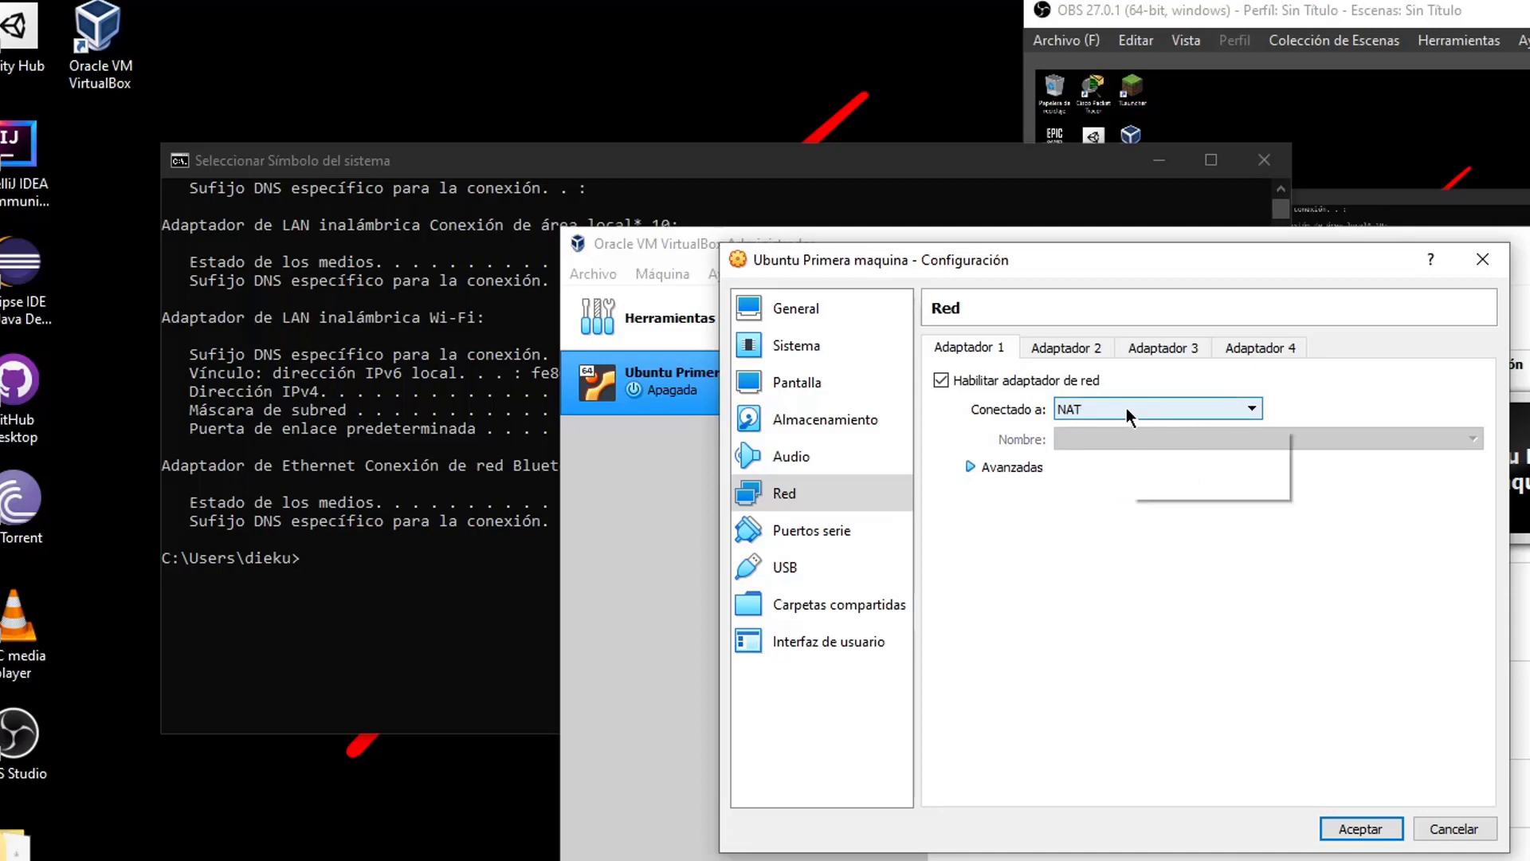
pyautogui.click(1122, 404)
pyautogui.click(1096, 445)
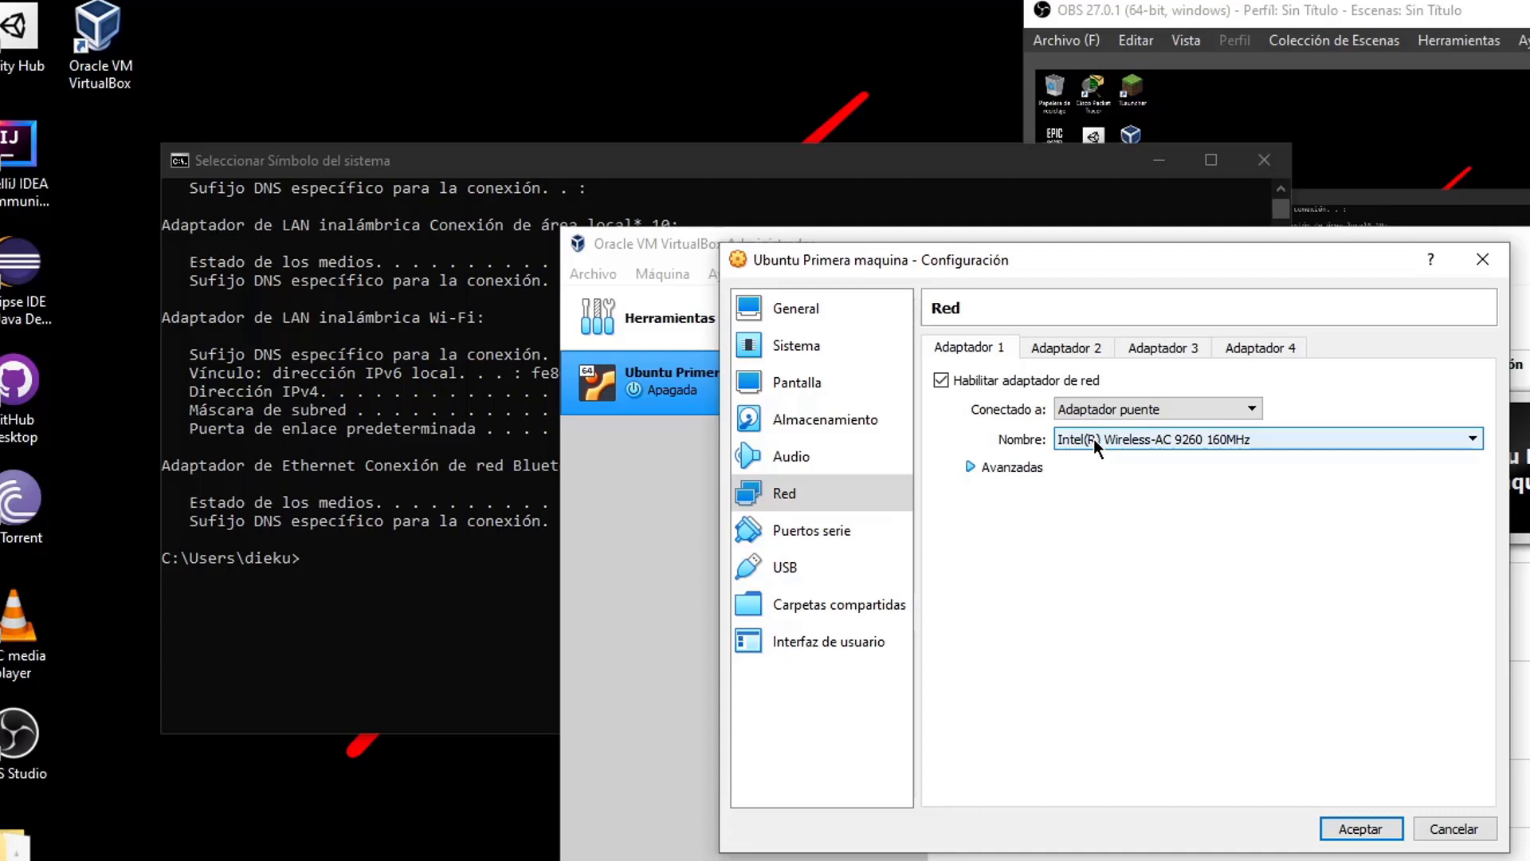
pyautogui.click(1149, 404)
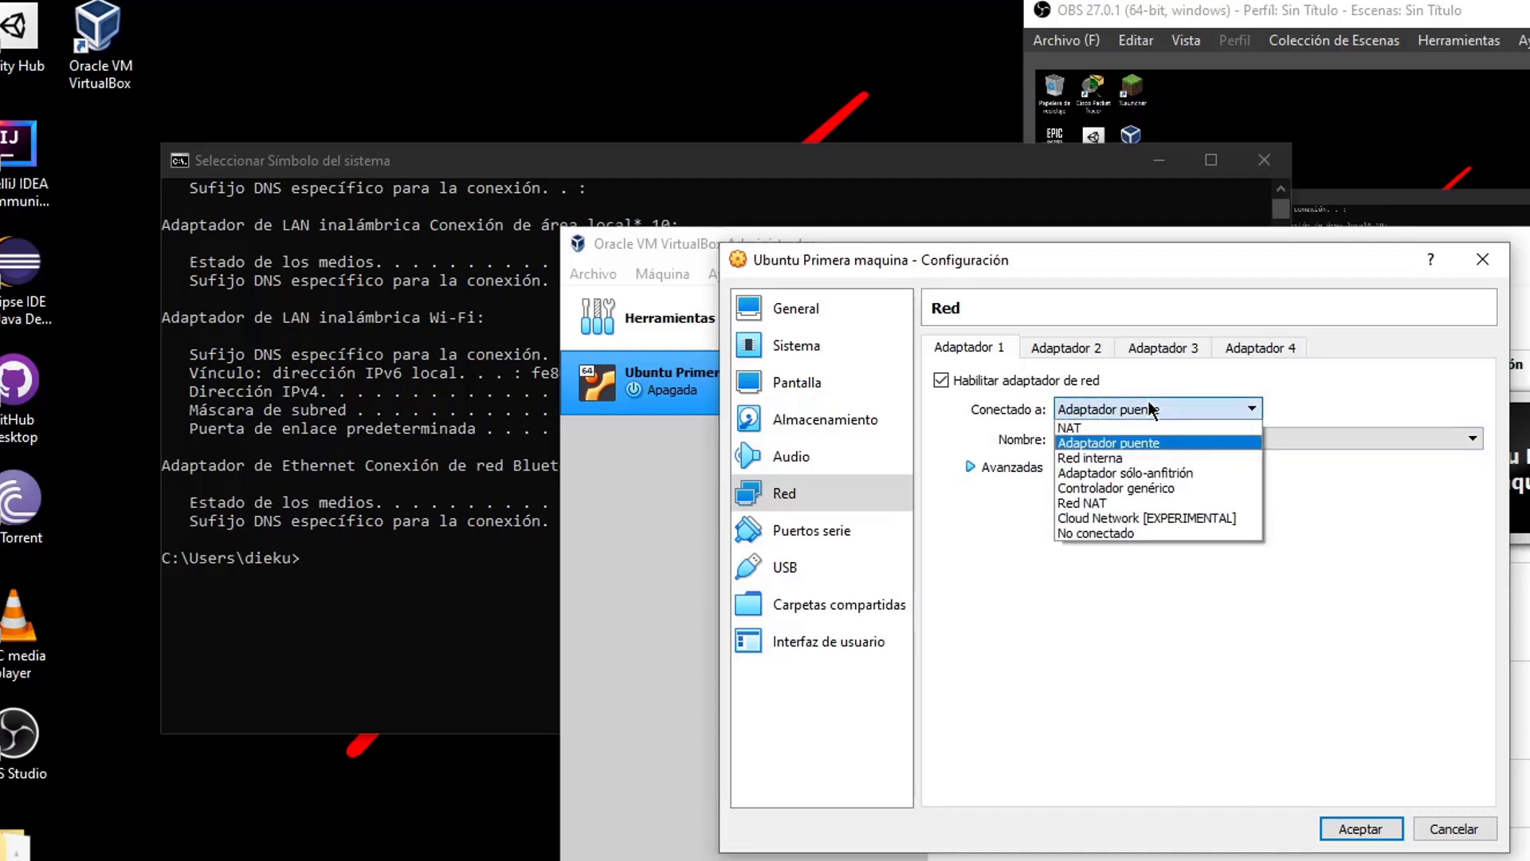
pyautogui.click(1142, 454)
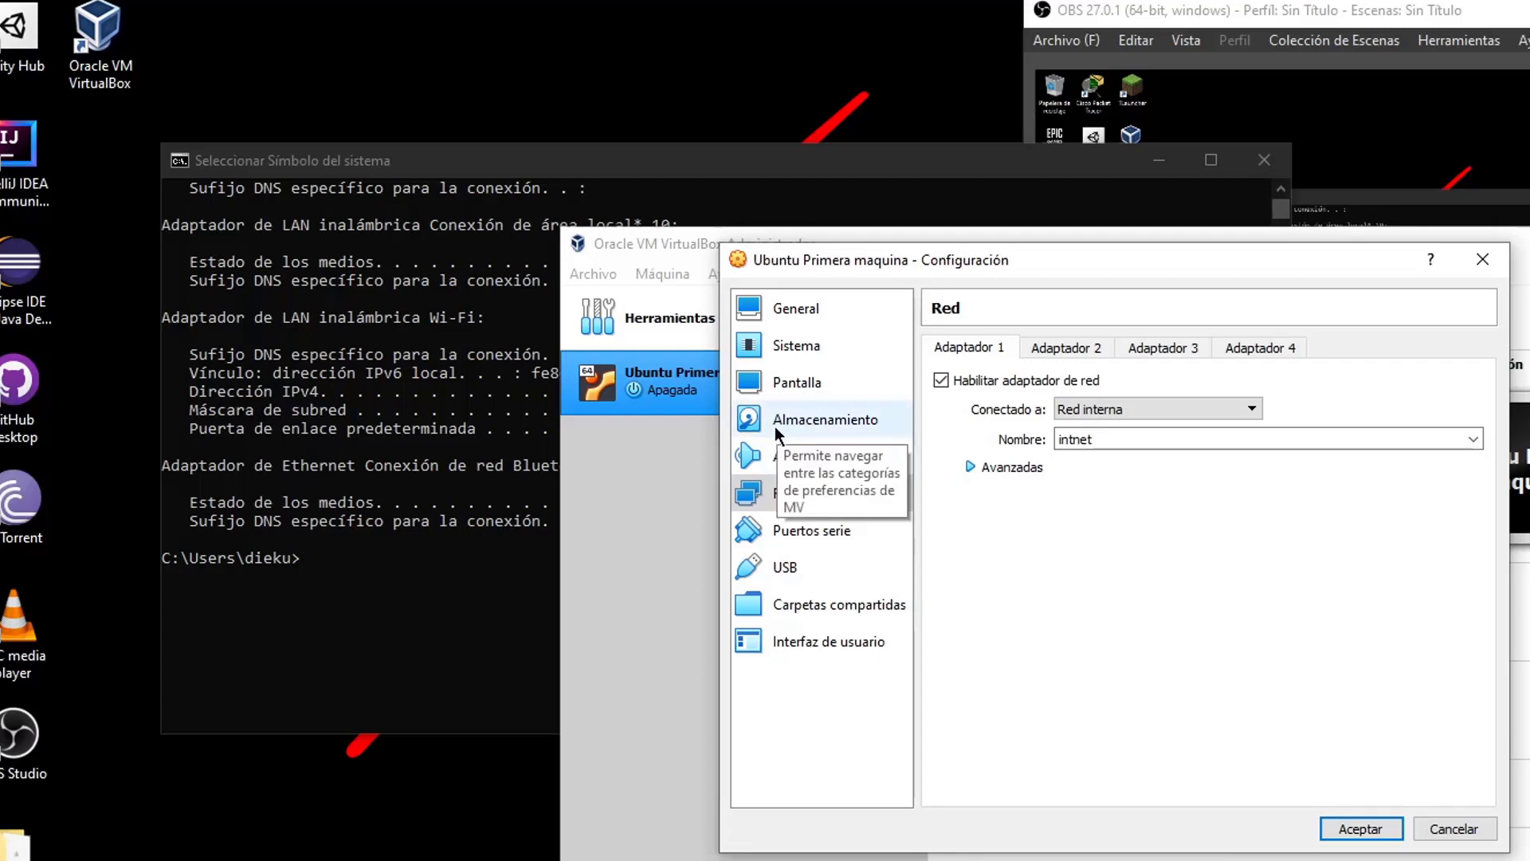
pyautogui.click(486, 637)
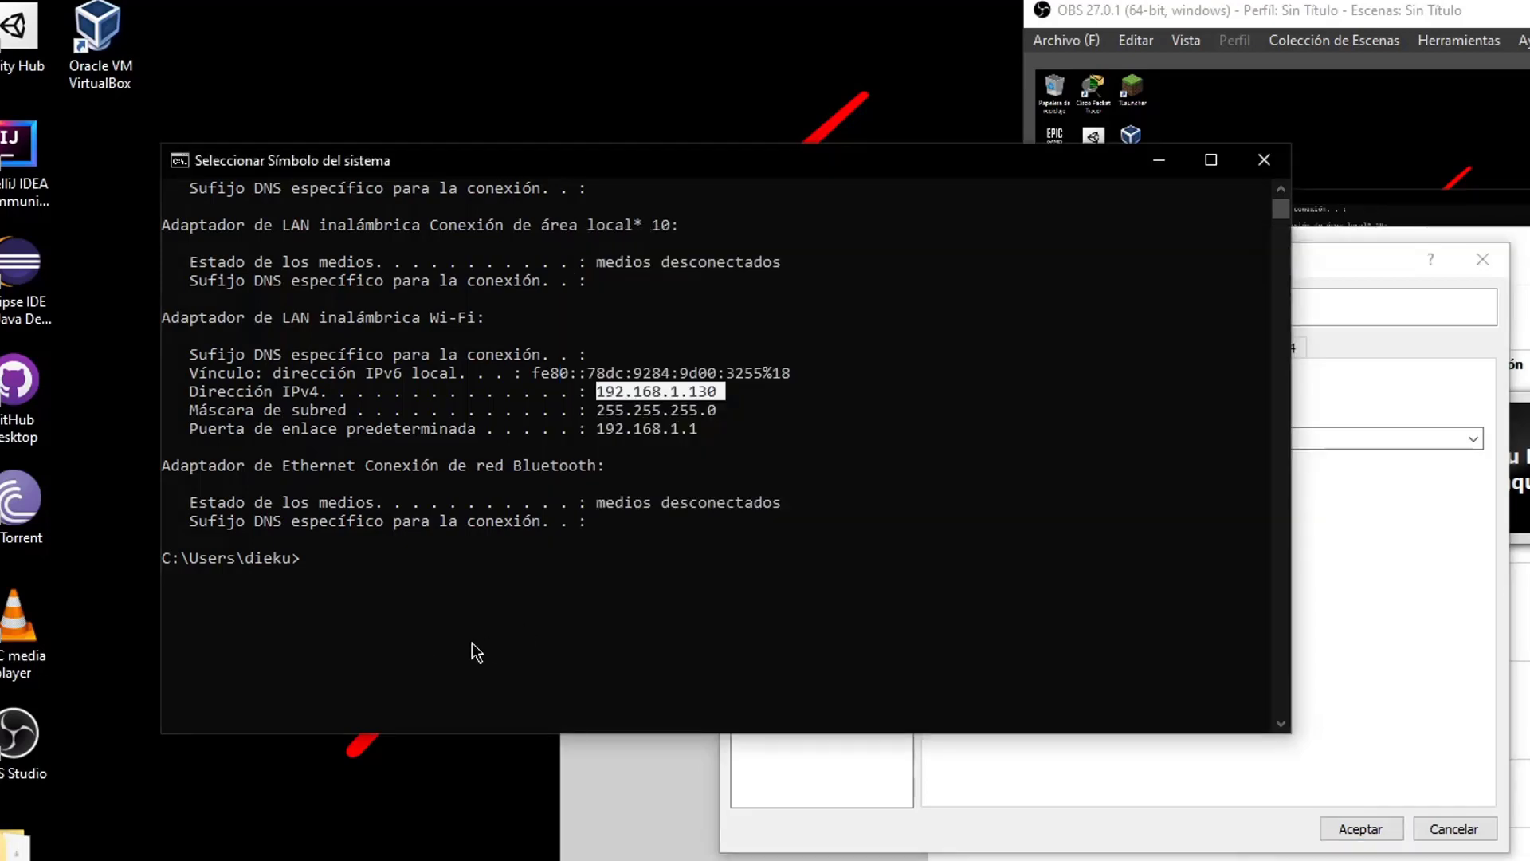
# Ping 192.168.1.1 and stop it after three replies with 0% loss
pyautogui.hotkey('ctrl', 'c')
pyautogui.write('ping')
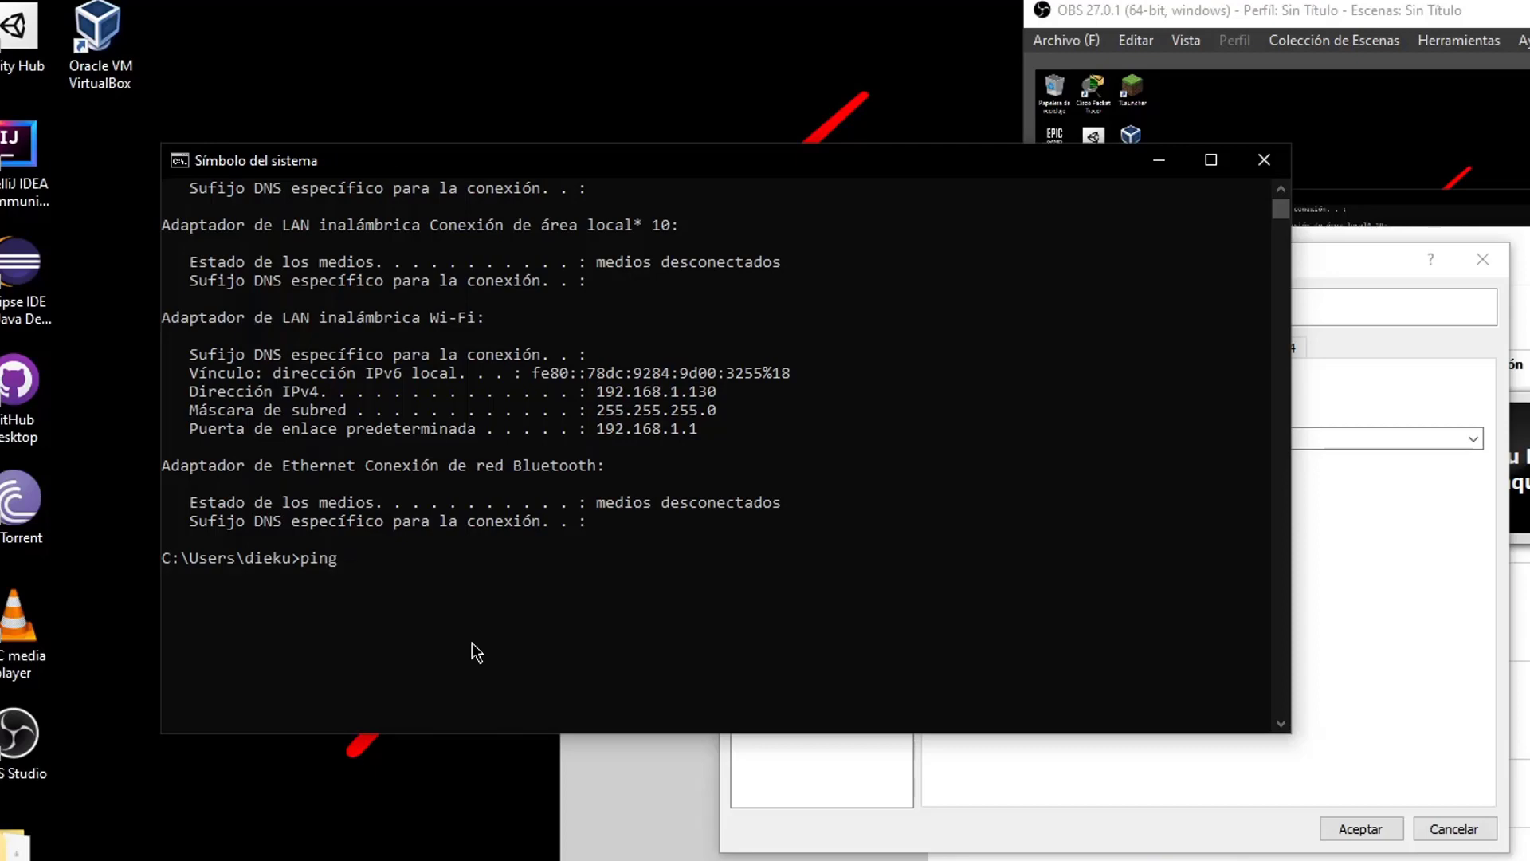
pyautogui.write(' 192.168.1.1')
pyautogui.press('Return')
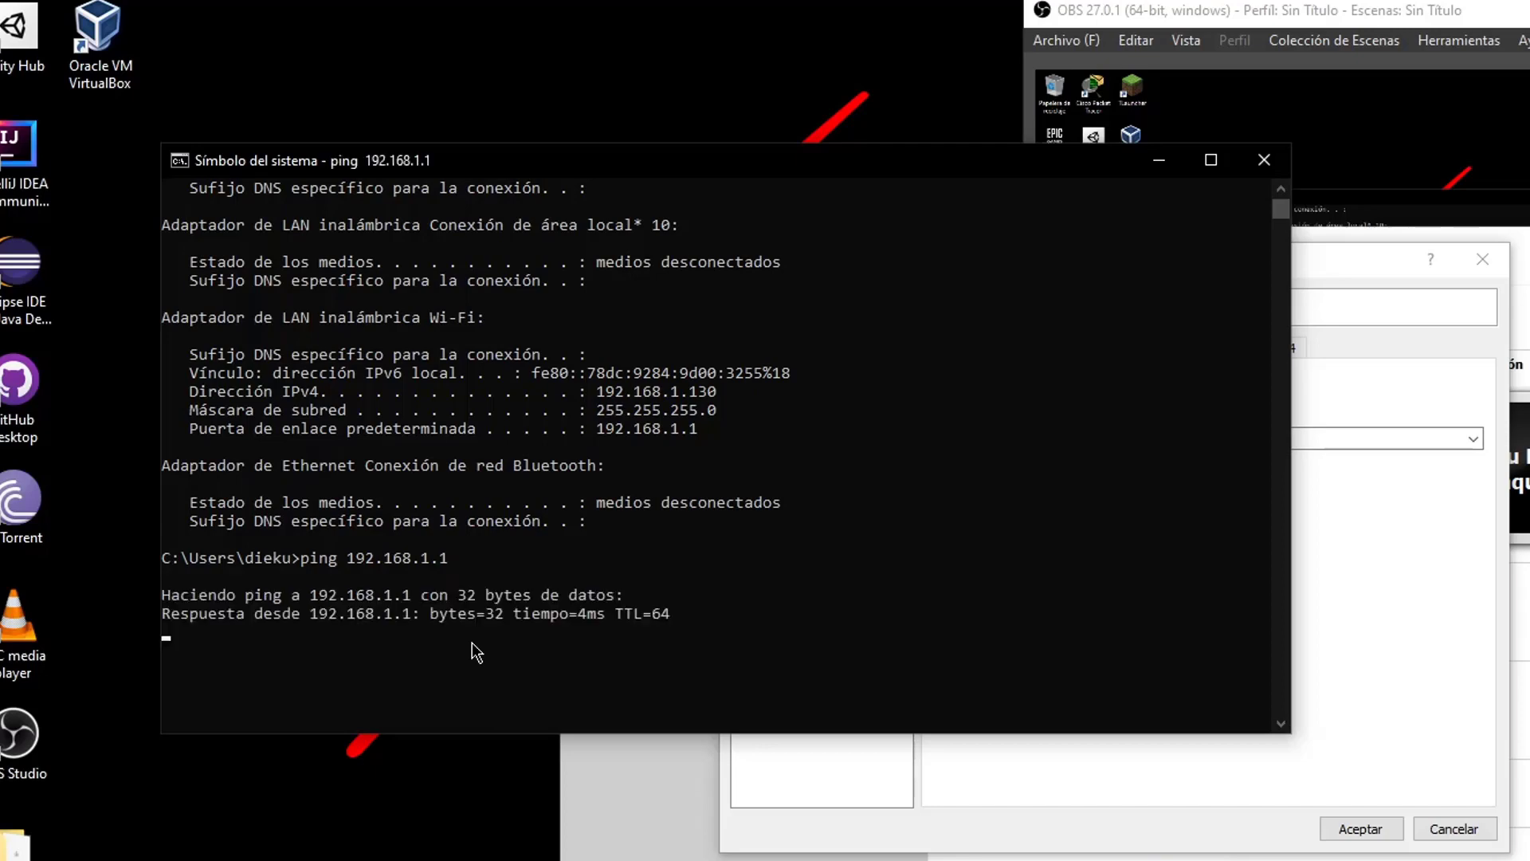
pyautogui.moveTo(292, 593); pyautogui.dragTo(701, 650)
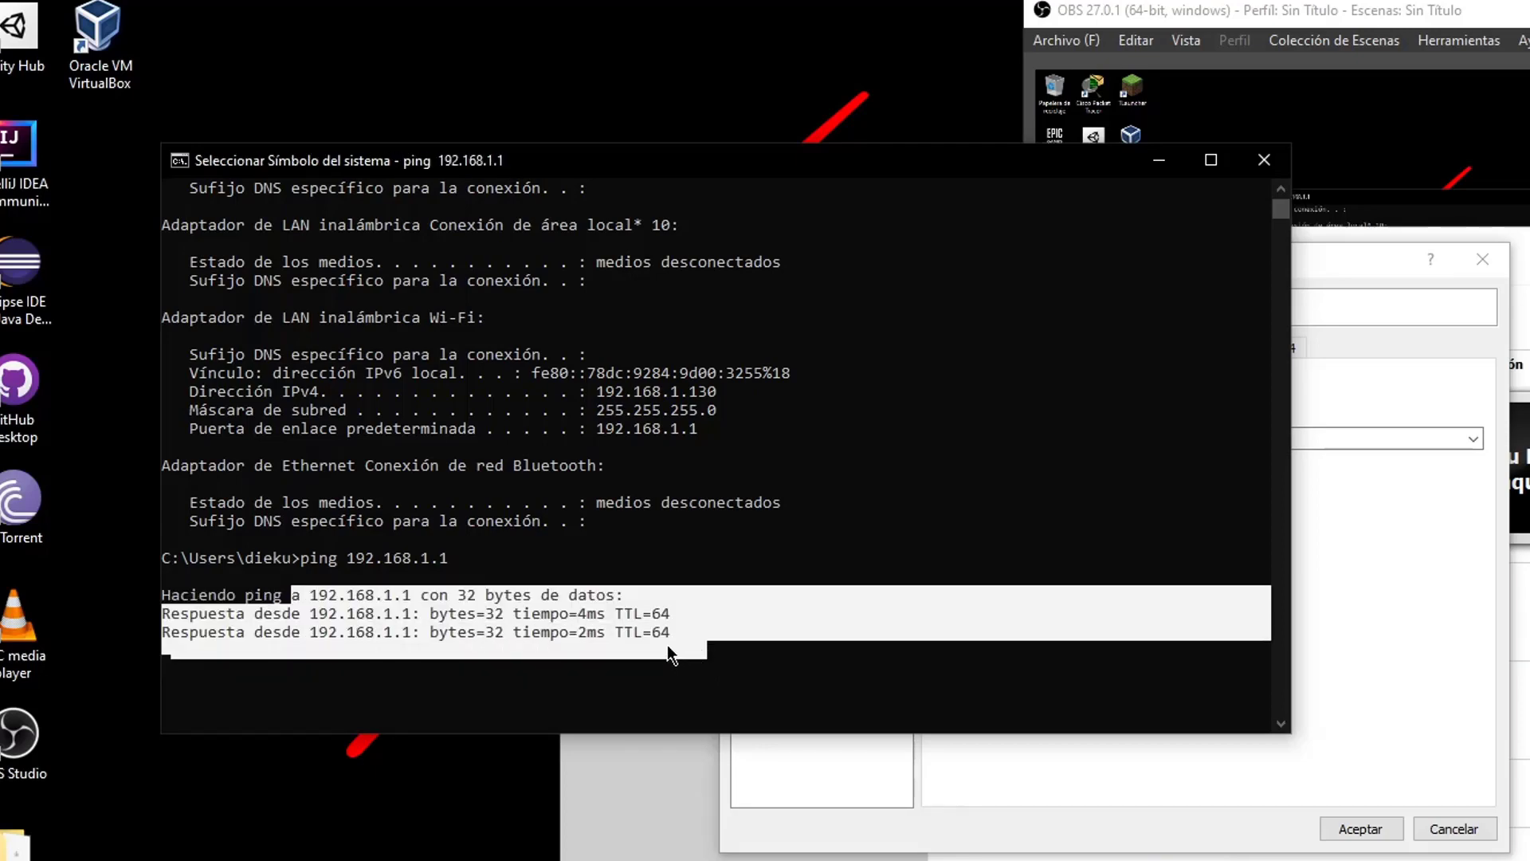
pyautogui.hotkey('ctrl', 'c')
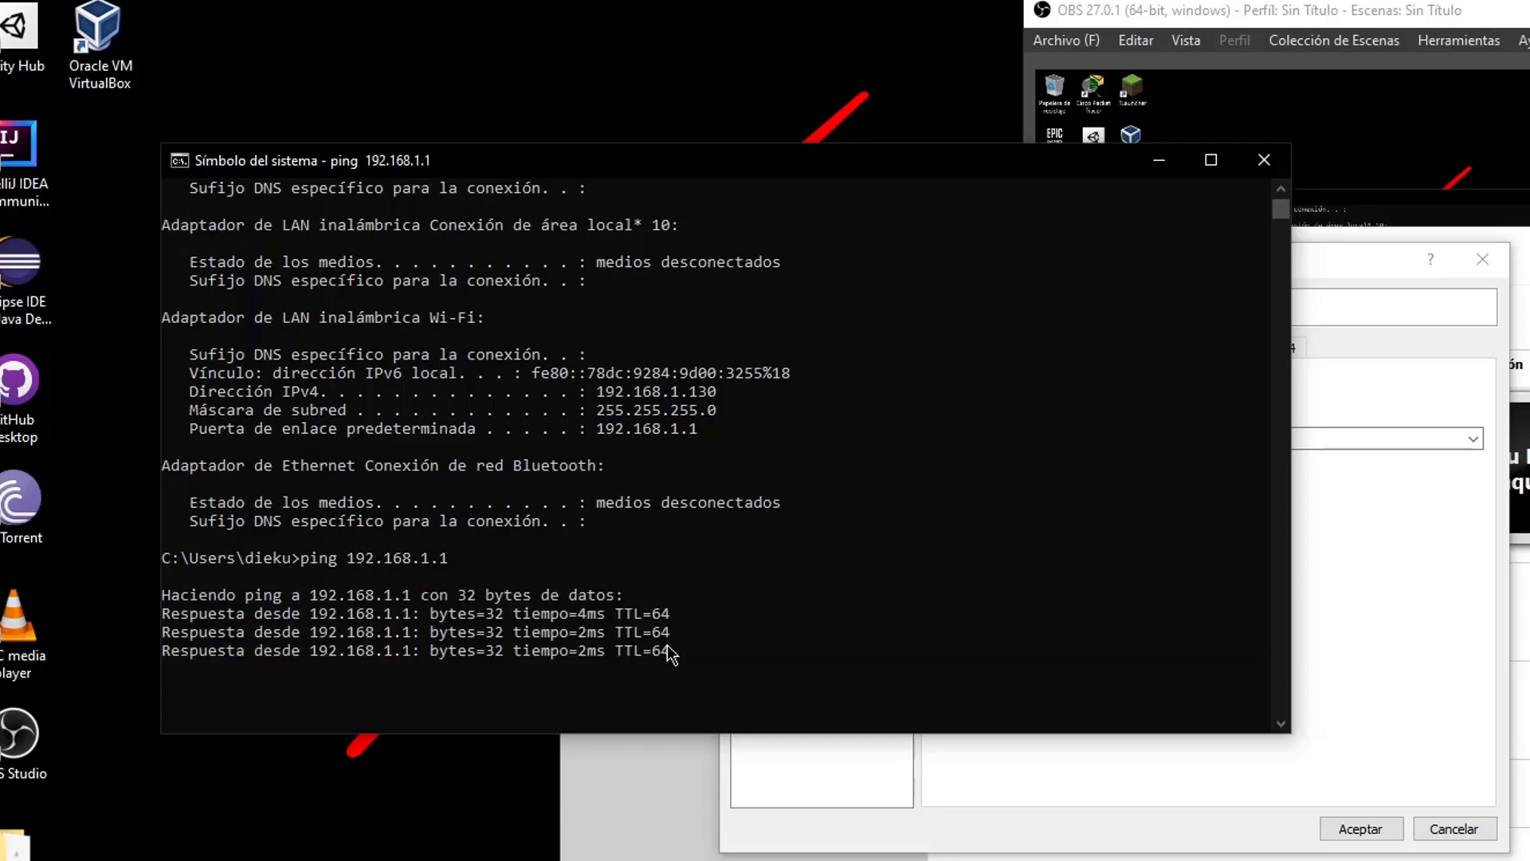
pyautogui.hotkey('ctrl', 'c')
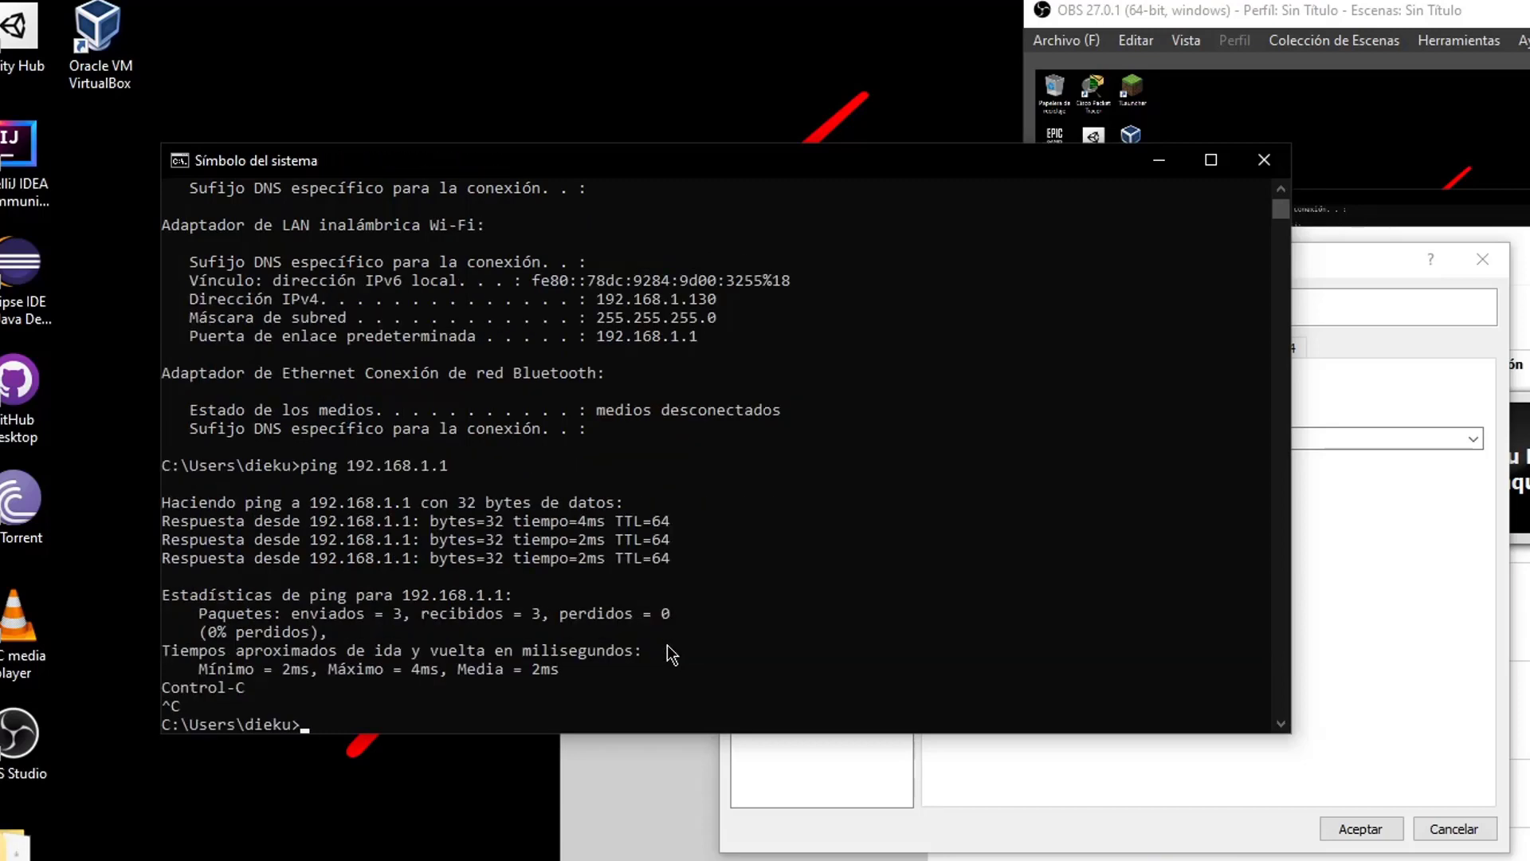
pyautogui.click(1387, 745)
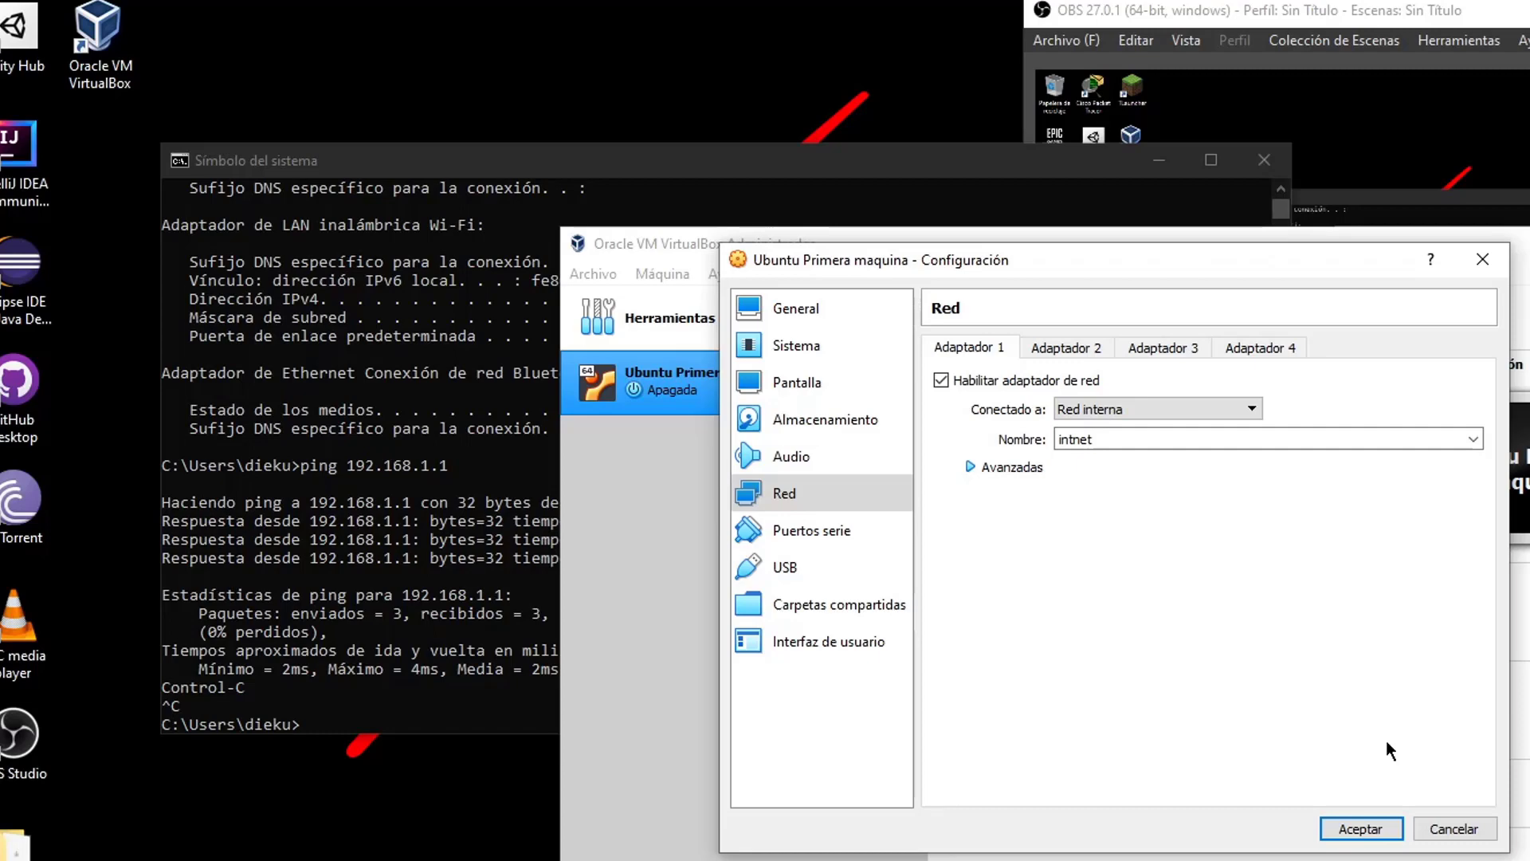
pyautogui.click(430, 590)
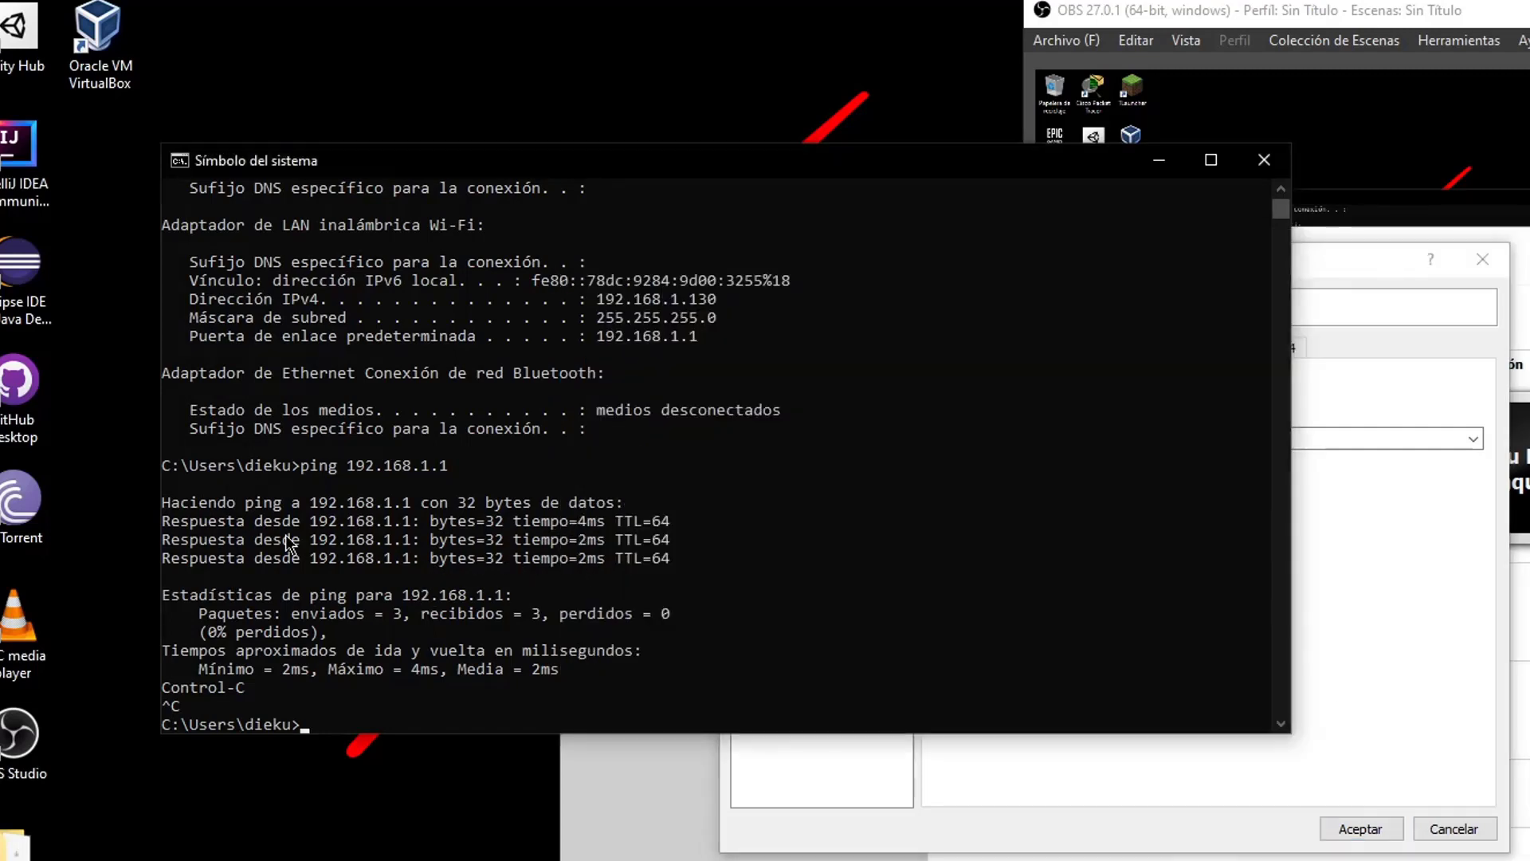
pyautogui.moveTo(311, 518); pyautogui.dragTo(431, 561)
pyautogui.click(1318, 676)
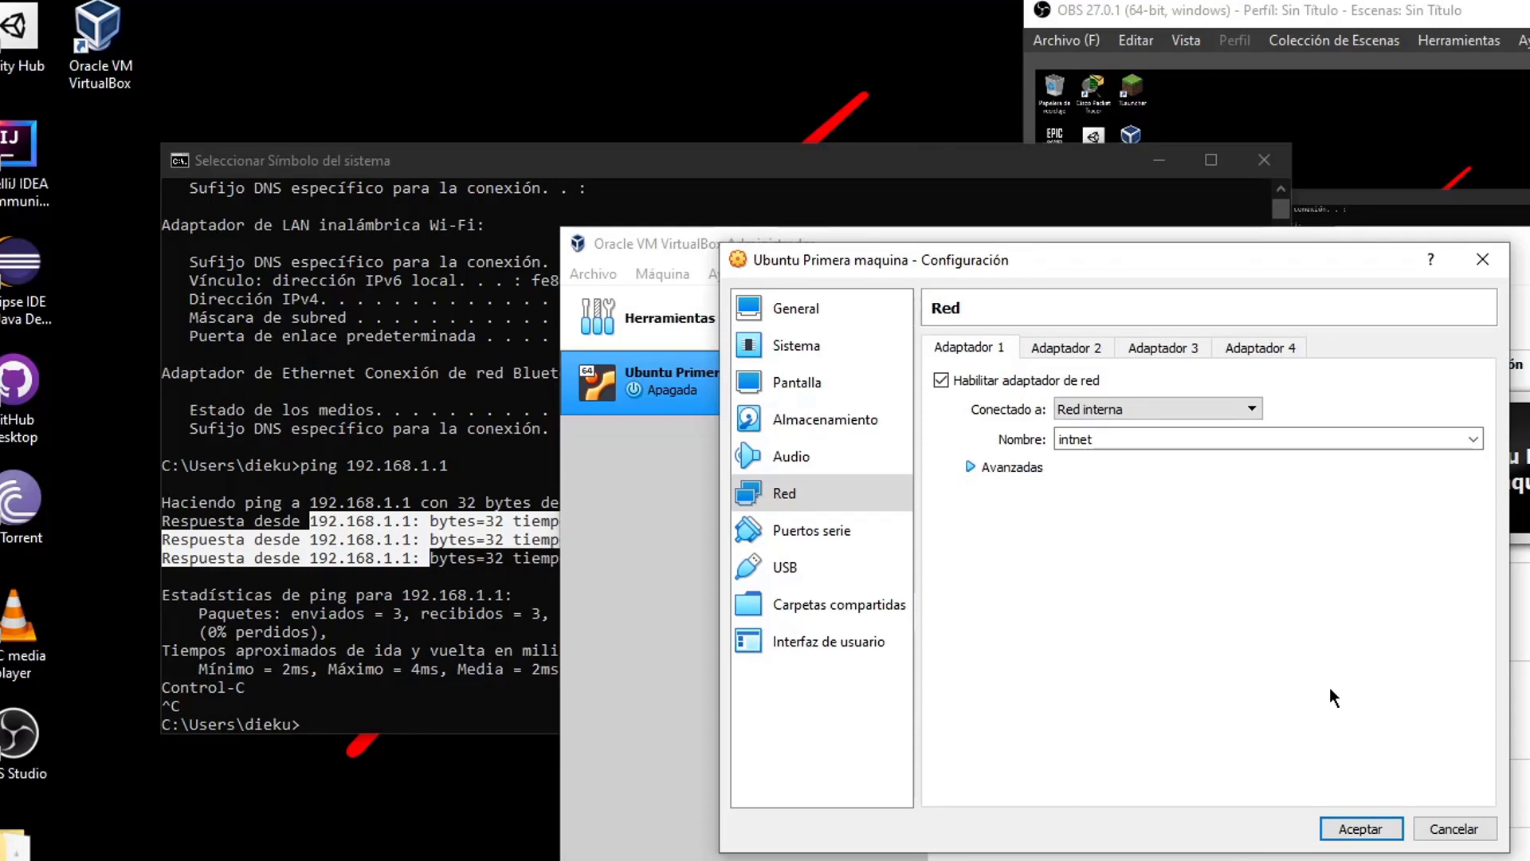
pyautogui.click(1178, 426)
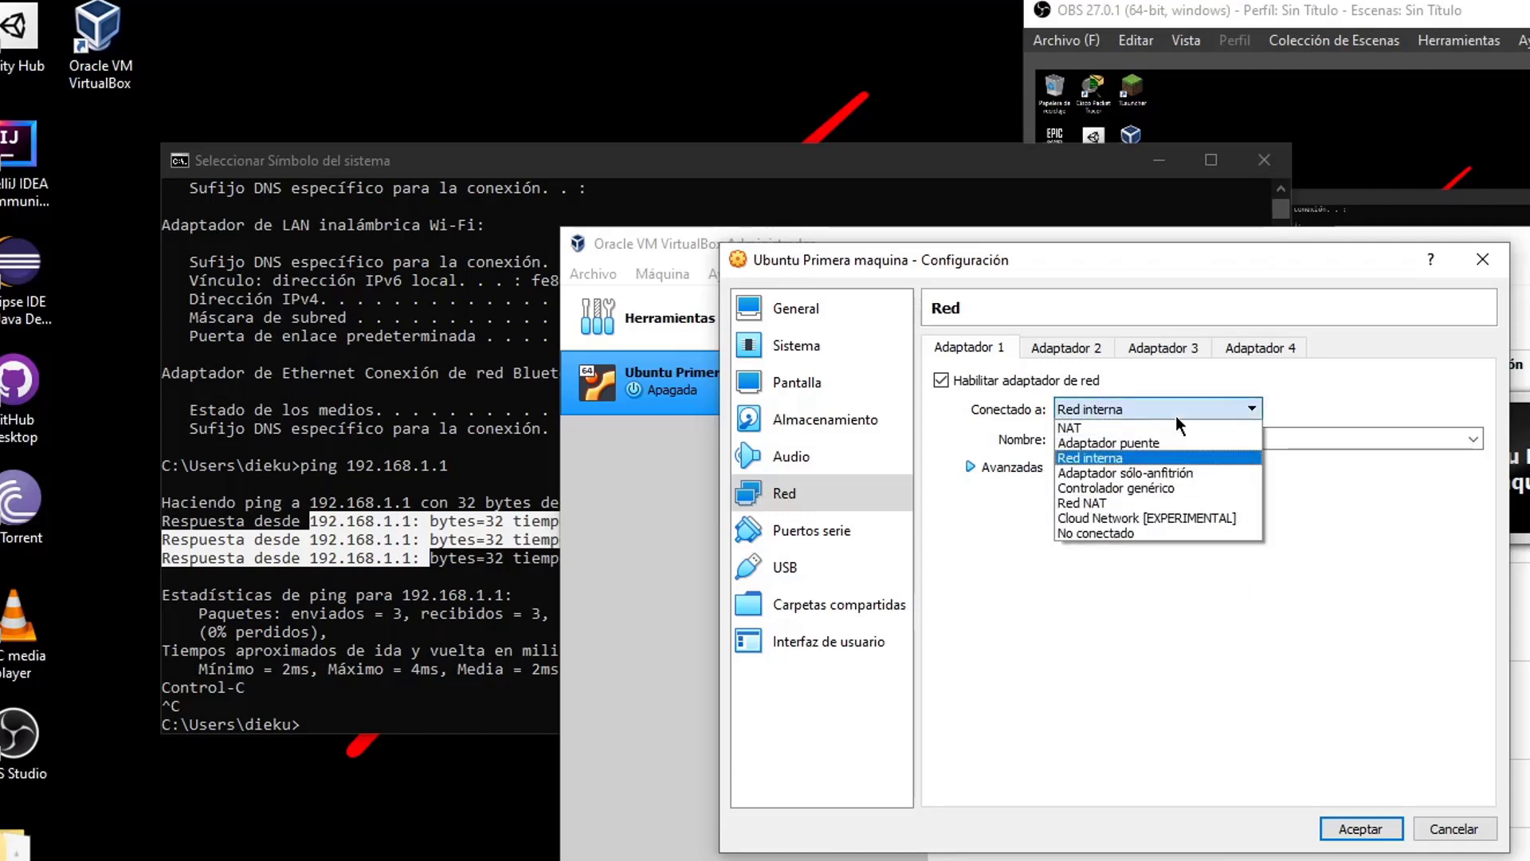
pyautogui.click(1178, 414)
pyautogui.click(1178, 414)
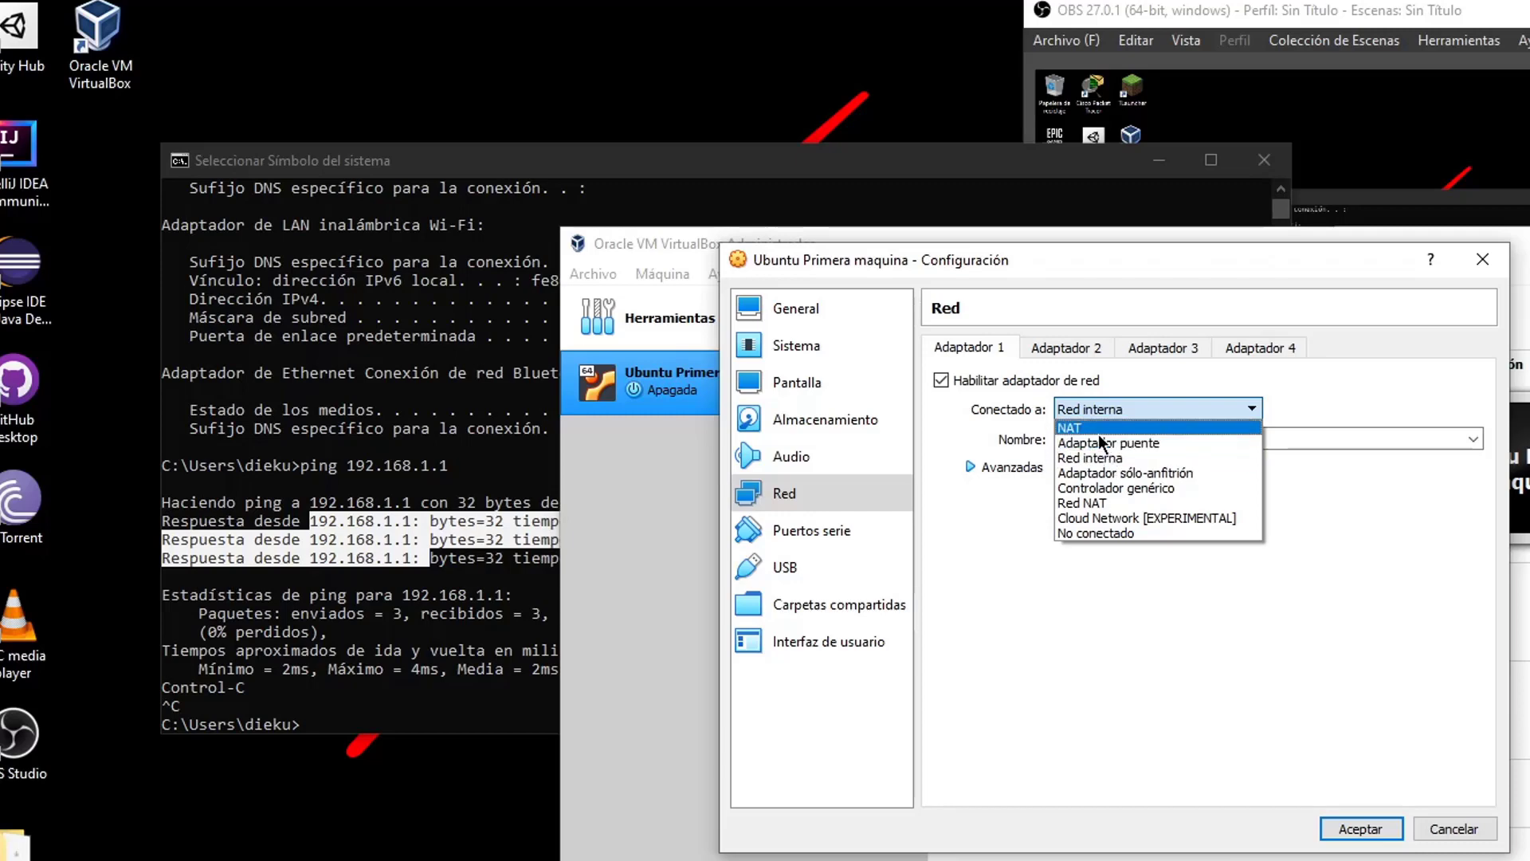
pyautogui.click(1427, 368)
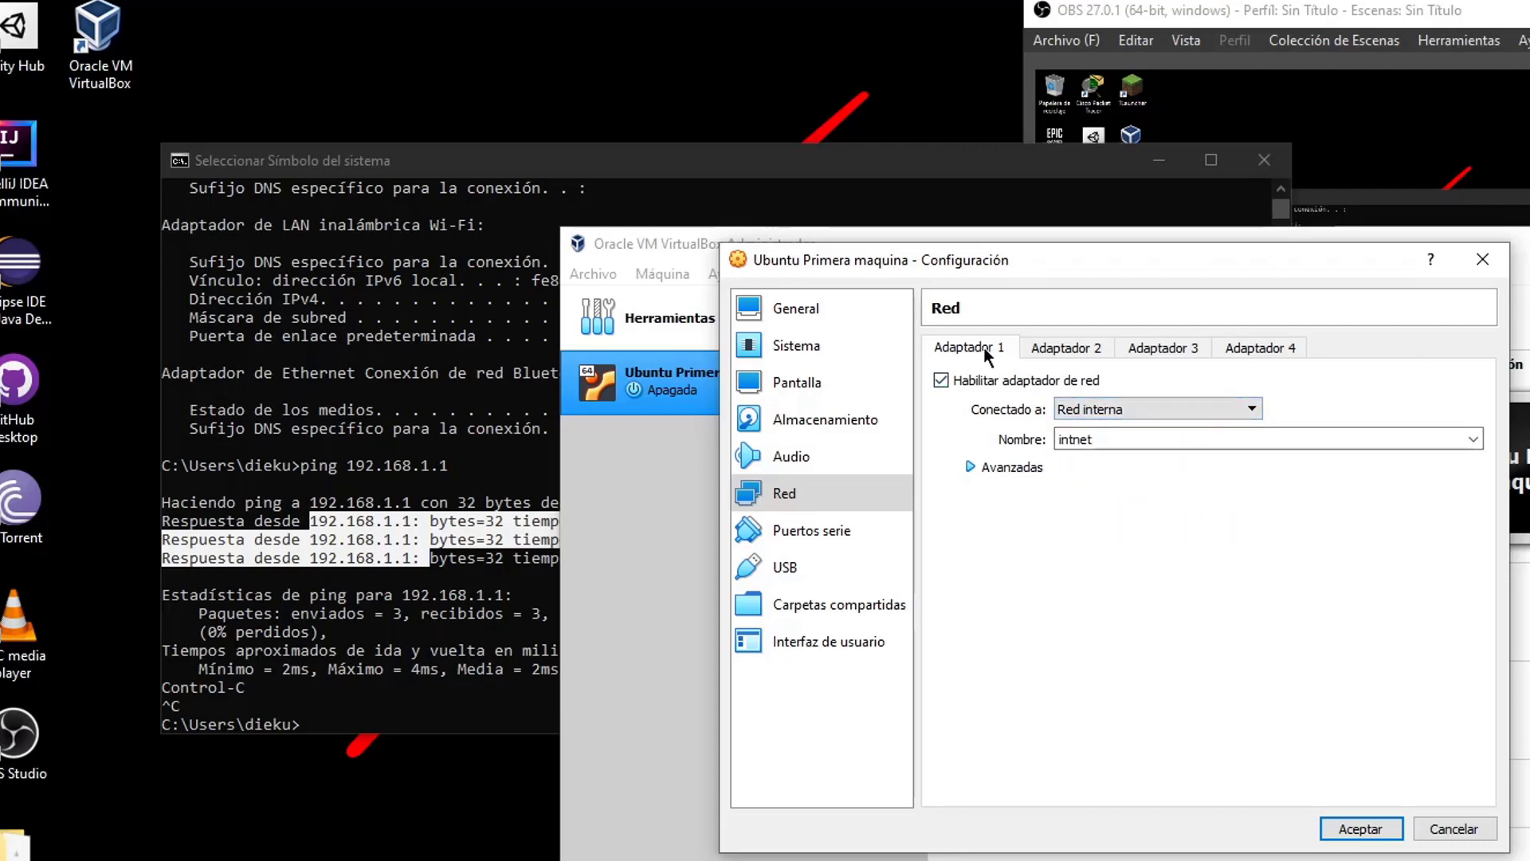
# Set Adaptador 1 to NAT, enable Adaptador 2 as Adaptador puente and Adaptador 3 as Red interna
pyautogui.click(1036, 347)
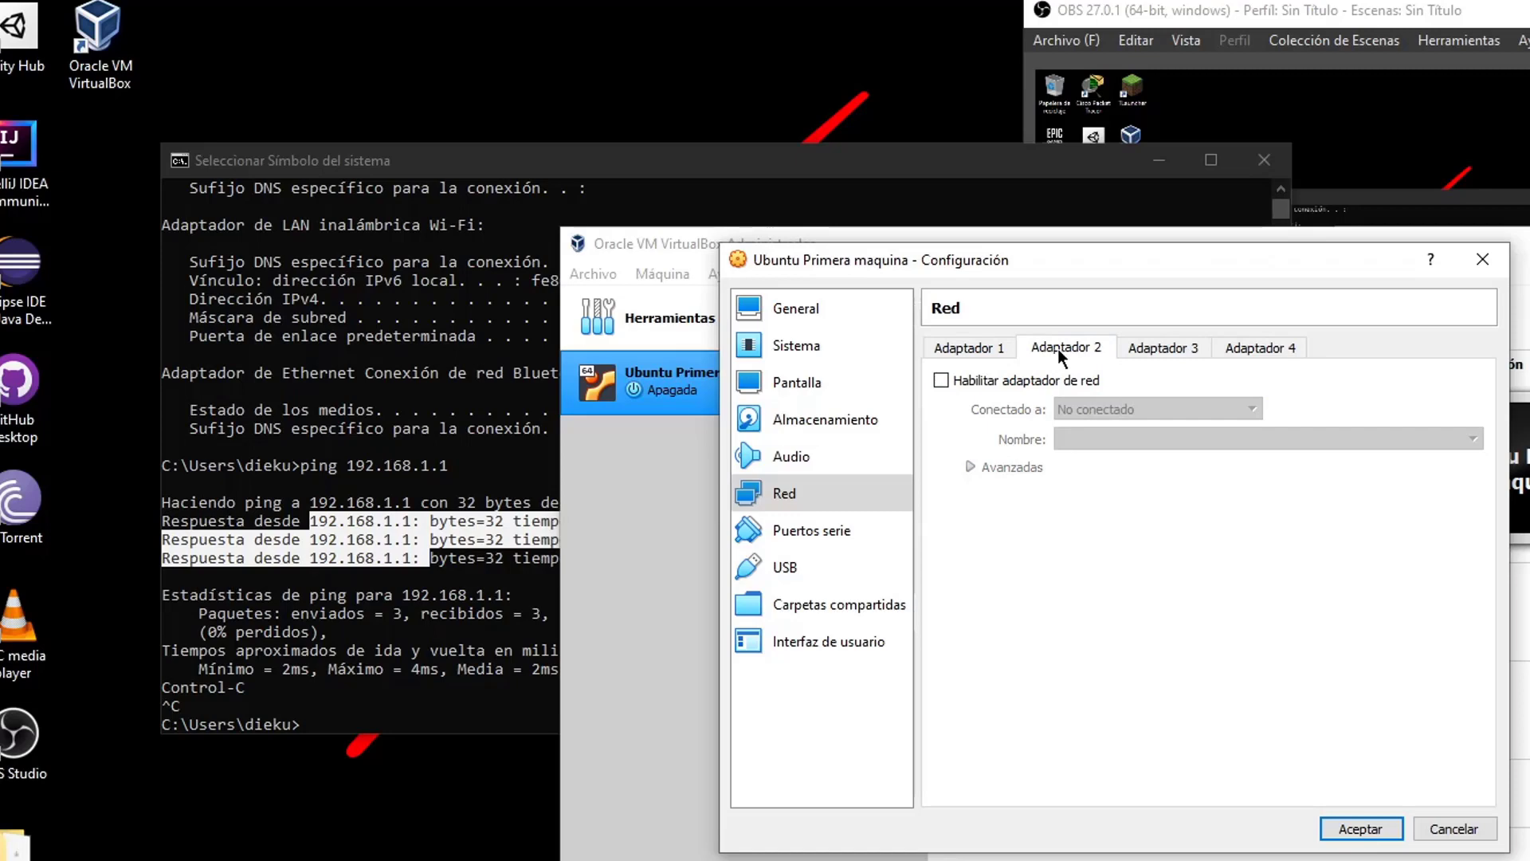
pyautogui.click(982, 381)
pyautogui.click(1164, 347)
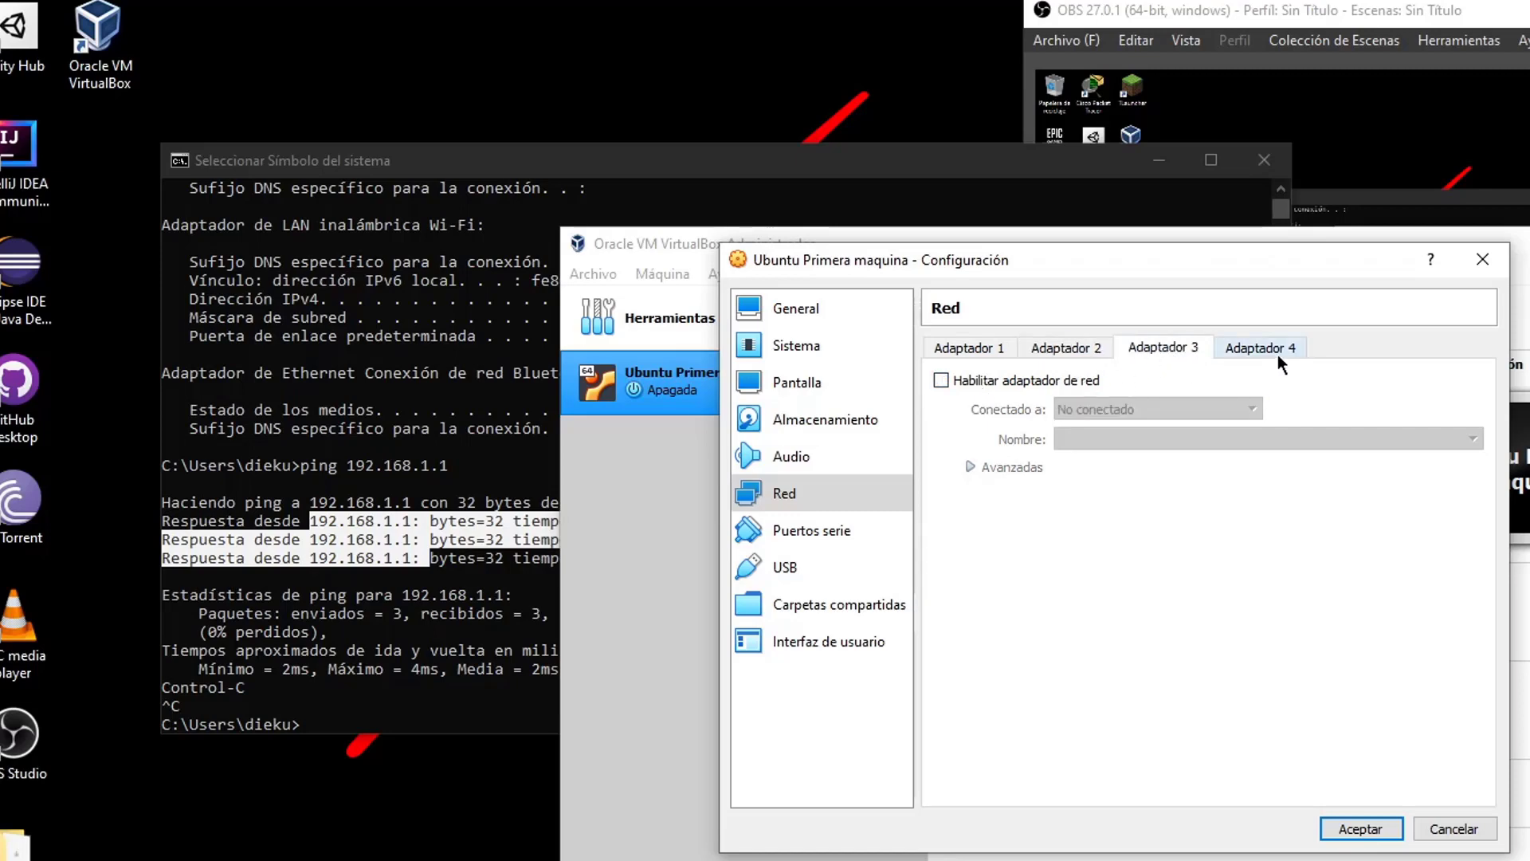
pyautogui.click(1050, 351)
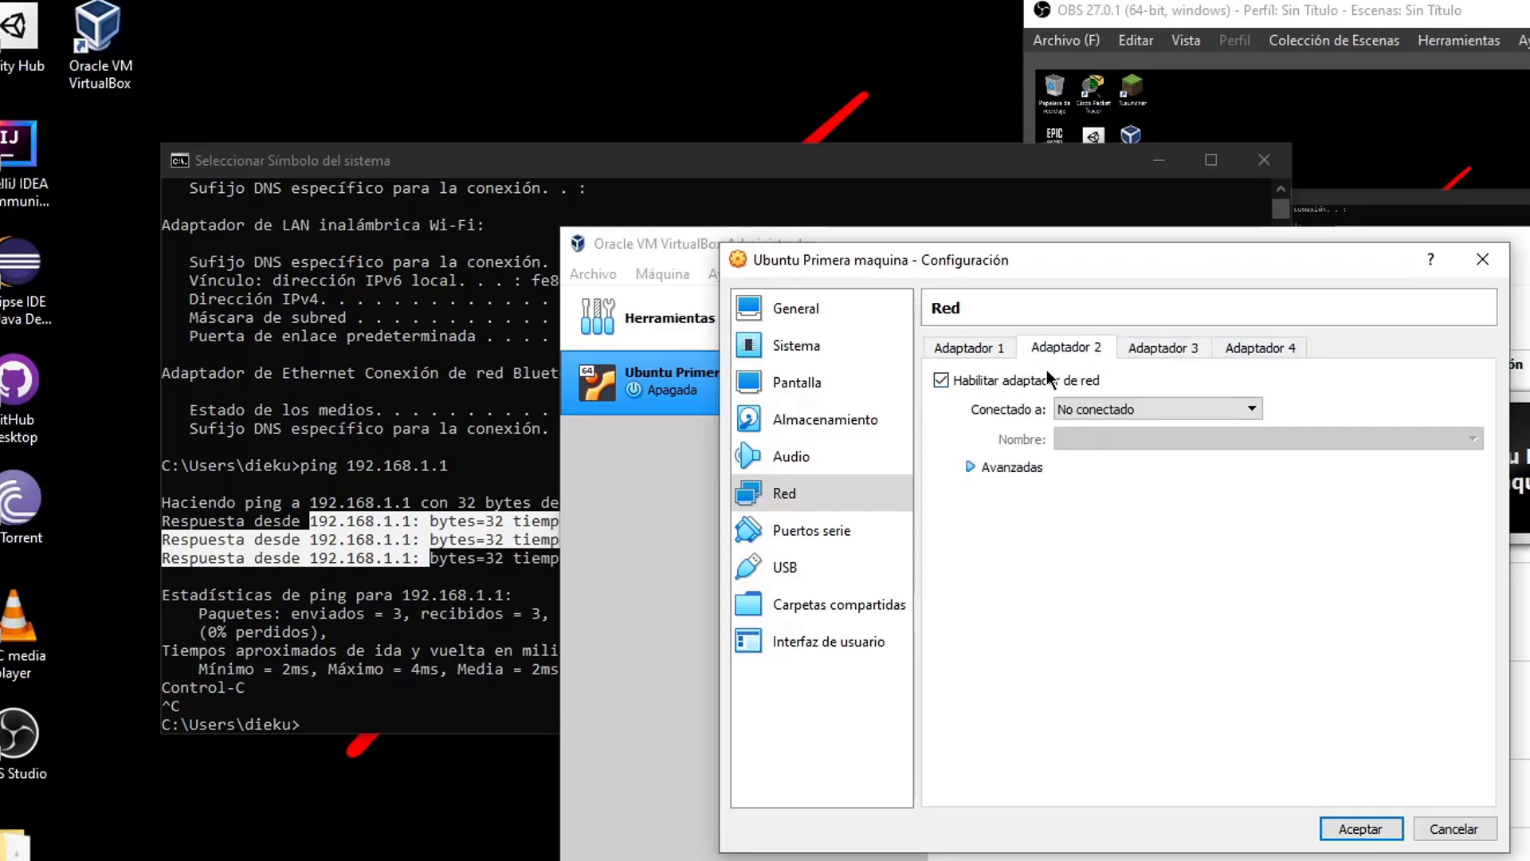
pyautogui.click(1077, 408)
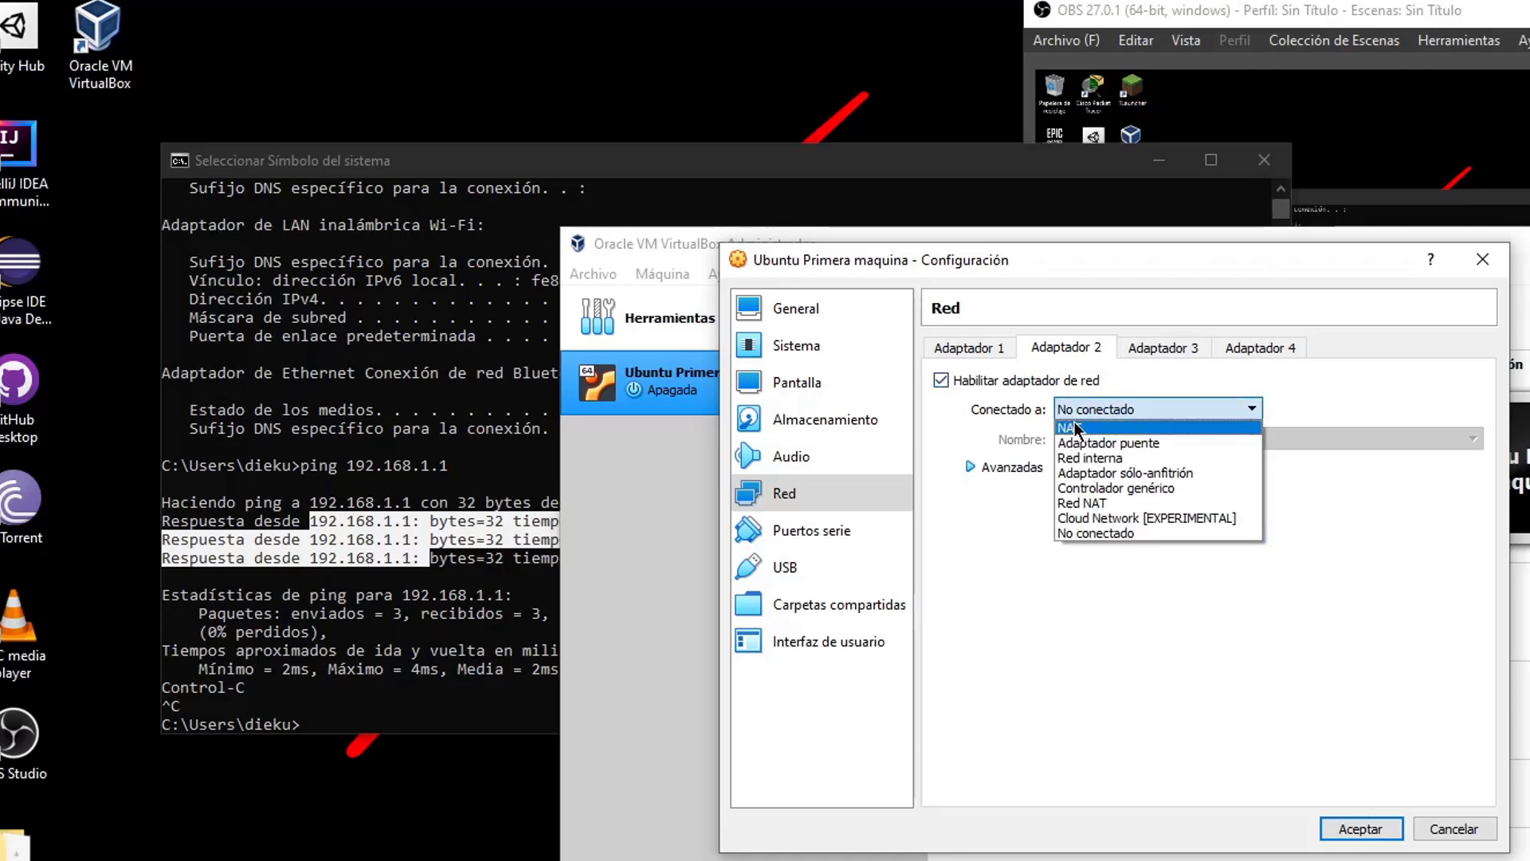
pyautogui.click(991, 351)
pyautogui.click(1135, 411)
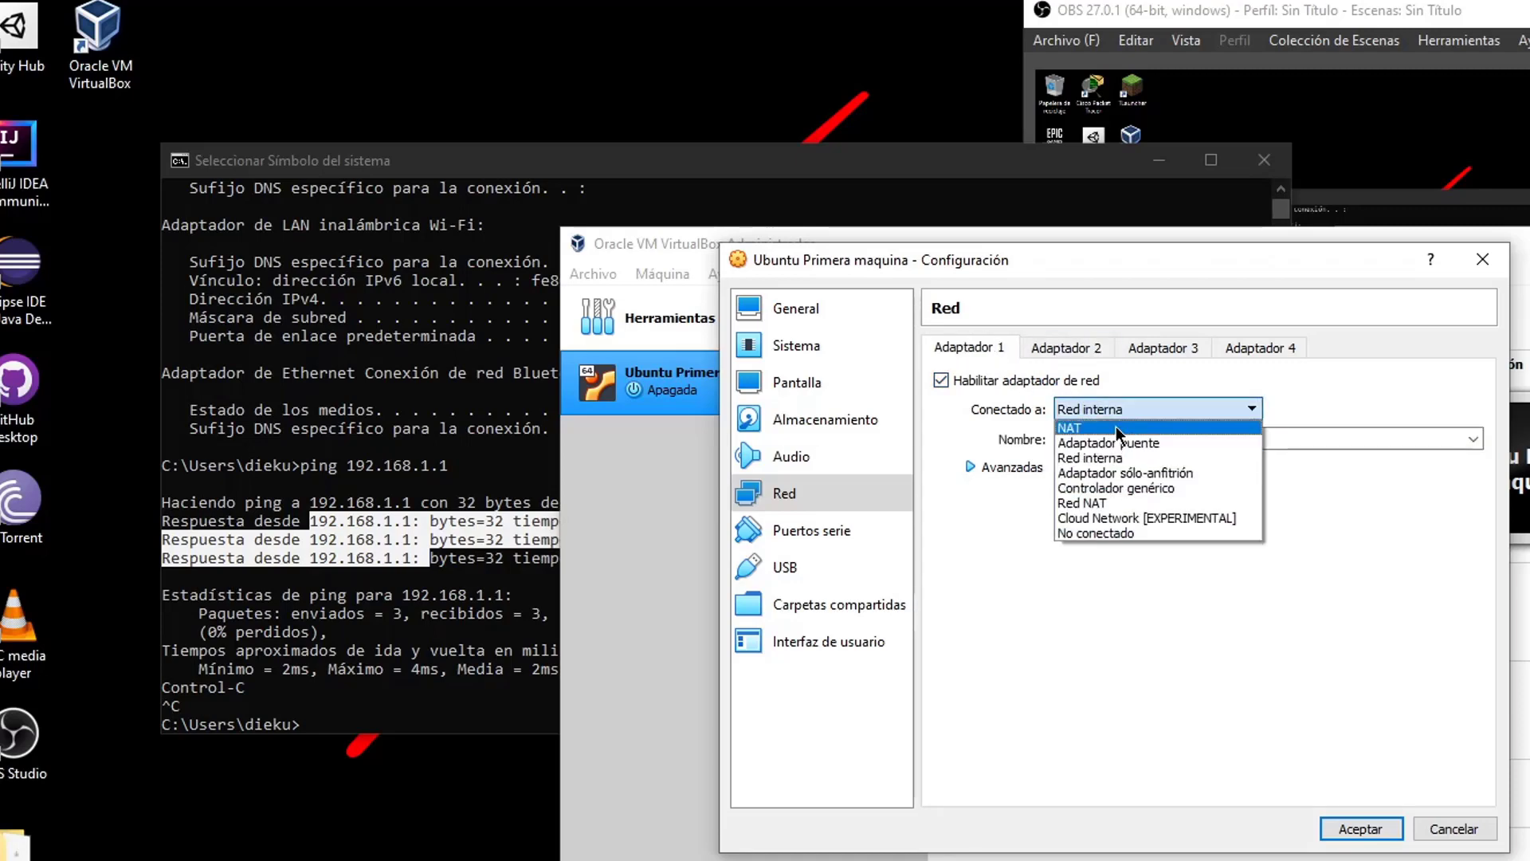
pyautogui.click(1098, 429)
pyautogui.click(1072, 343)
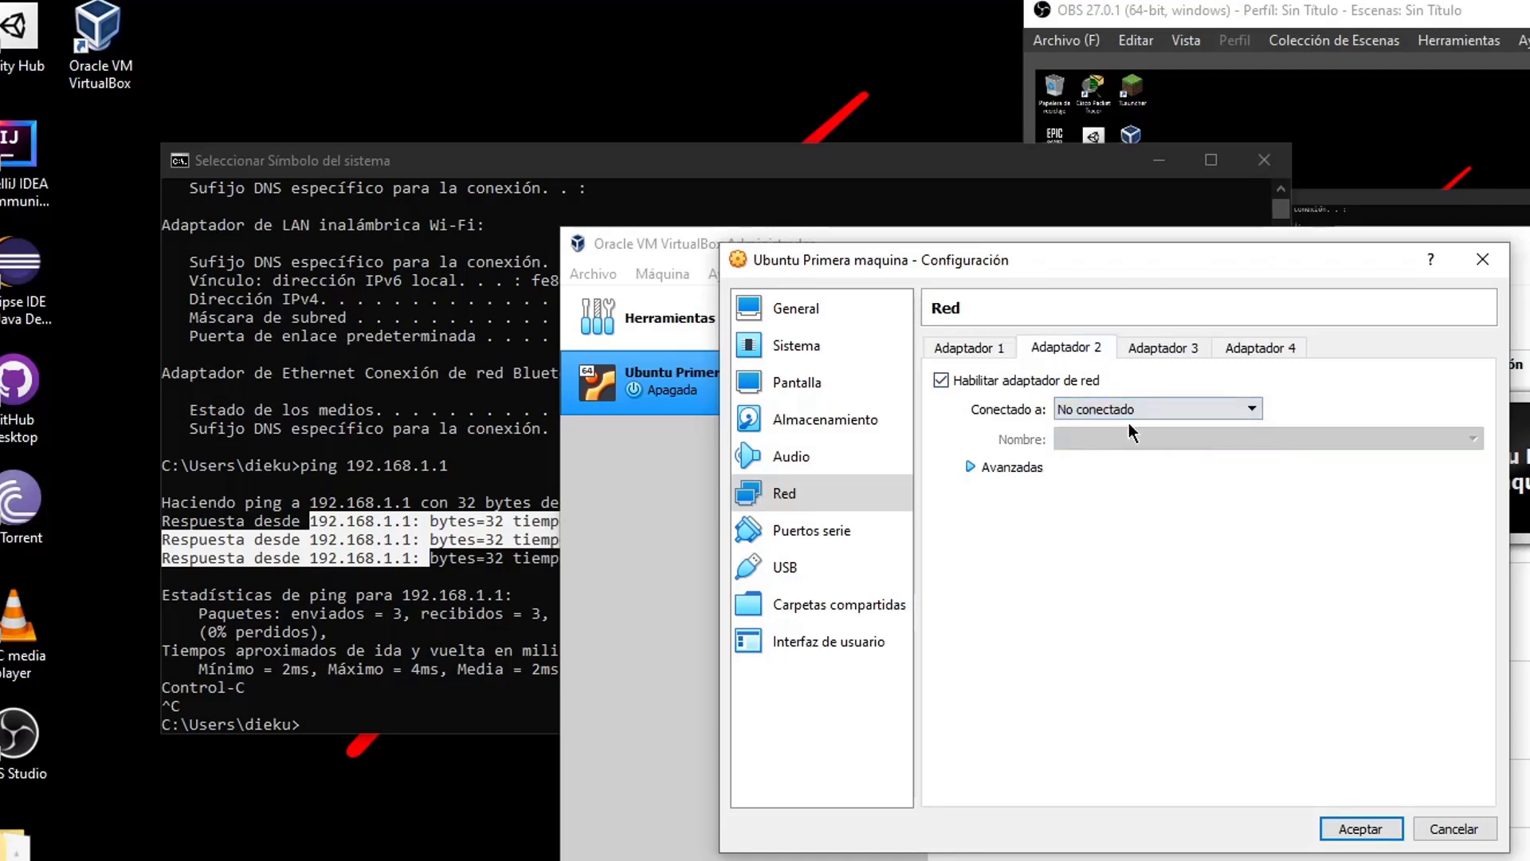
pyautogui.click(1130, 411)
pyautogui.click(1145, 442)
pyautogui.click(1160, 352)
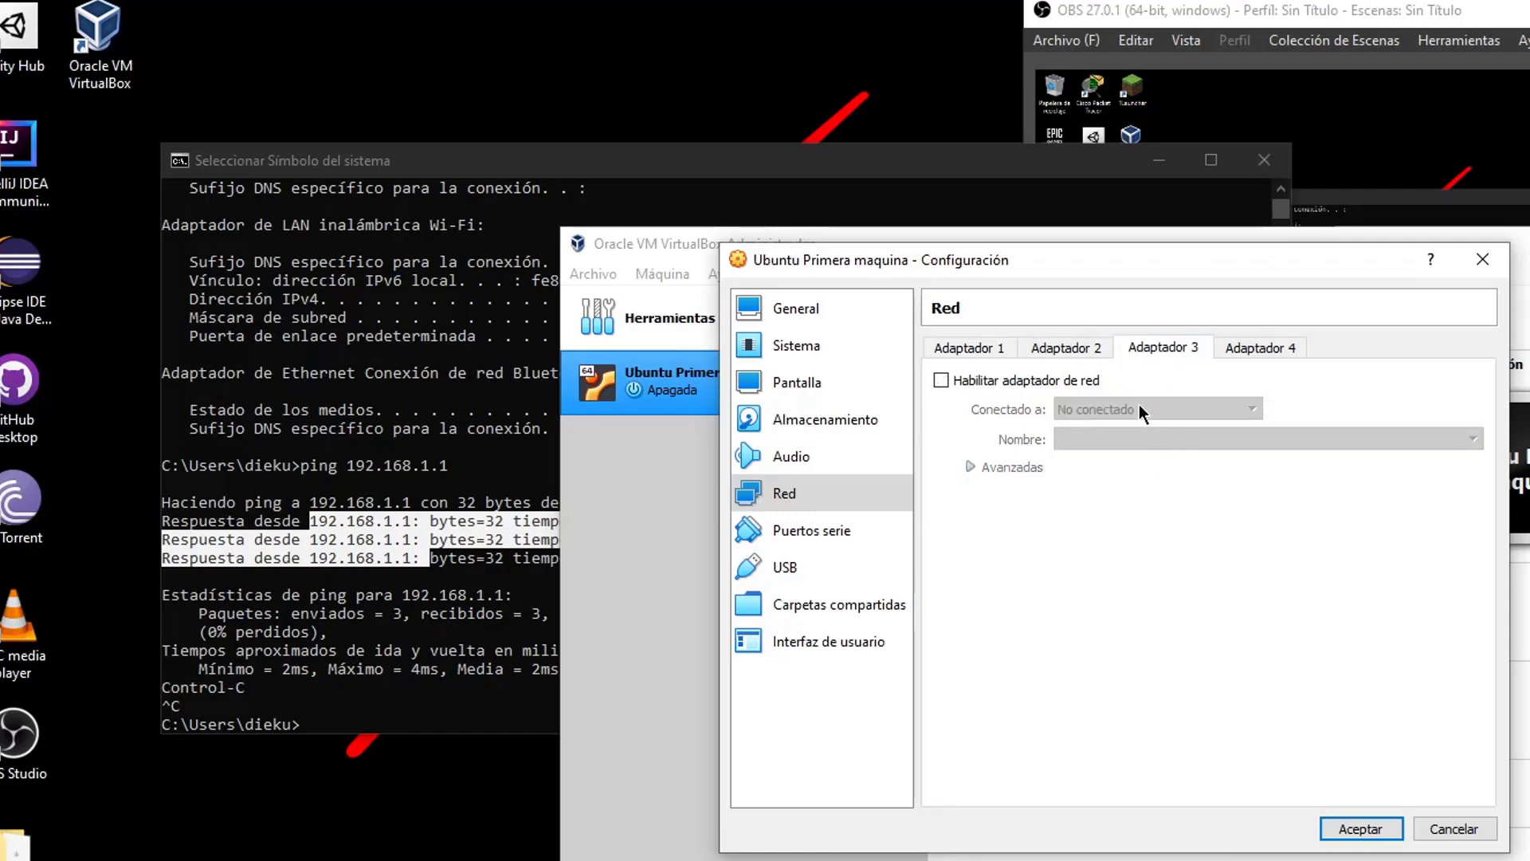
pyautogui.click(1052, 382)
pyautogui.click(1152, 409)
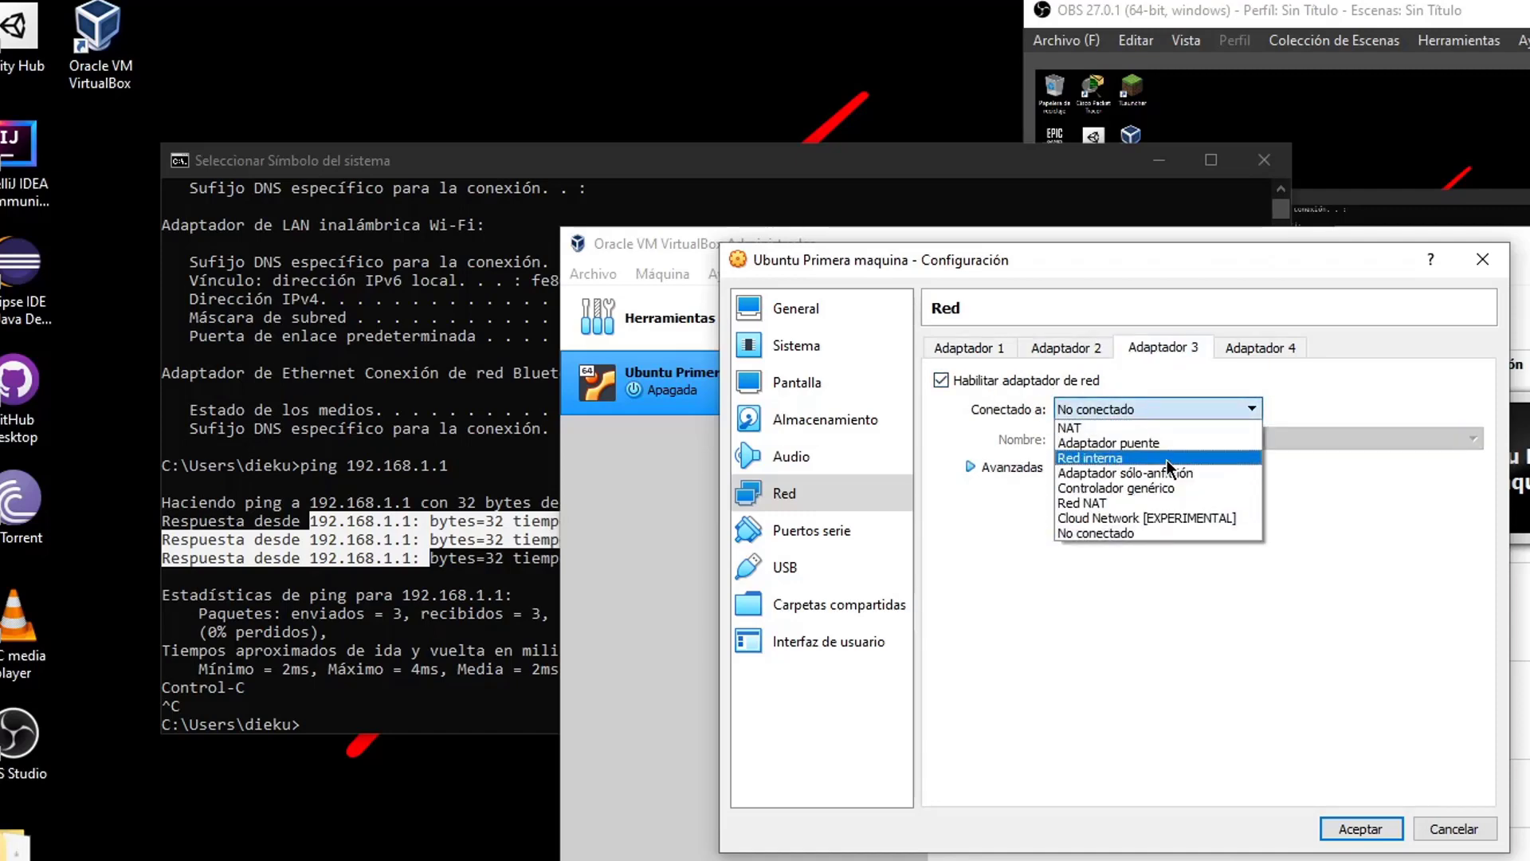
pyautogui.click(1167, 458)
# Disable Adaptador 3 and 2, keep Adaptador 1 on NAT, and save with Aceptar
pyautogui.click(1001, 350)
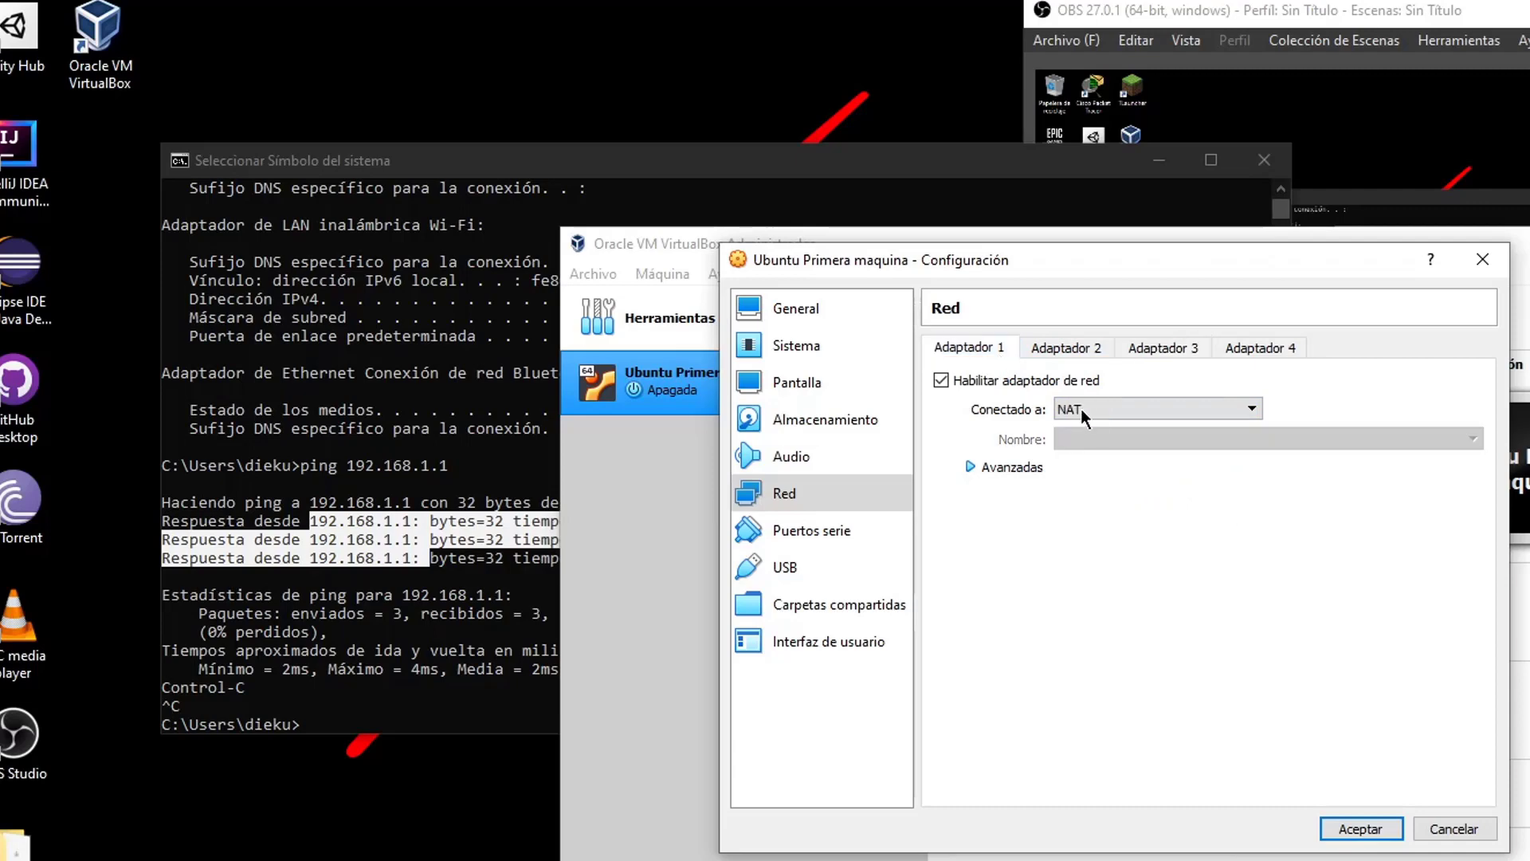
pyautogui.click(1066, 349)
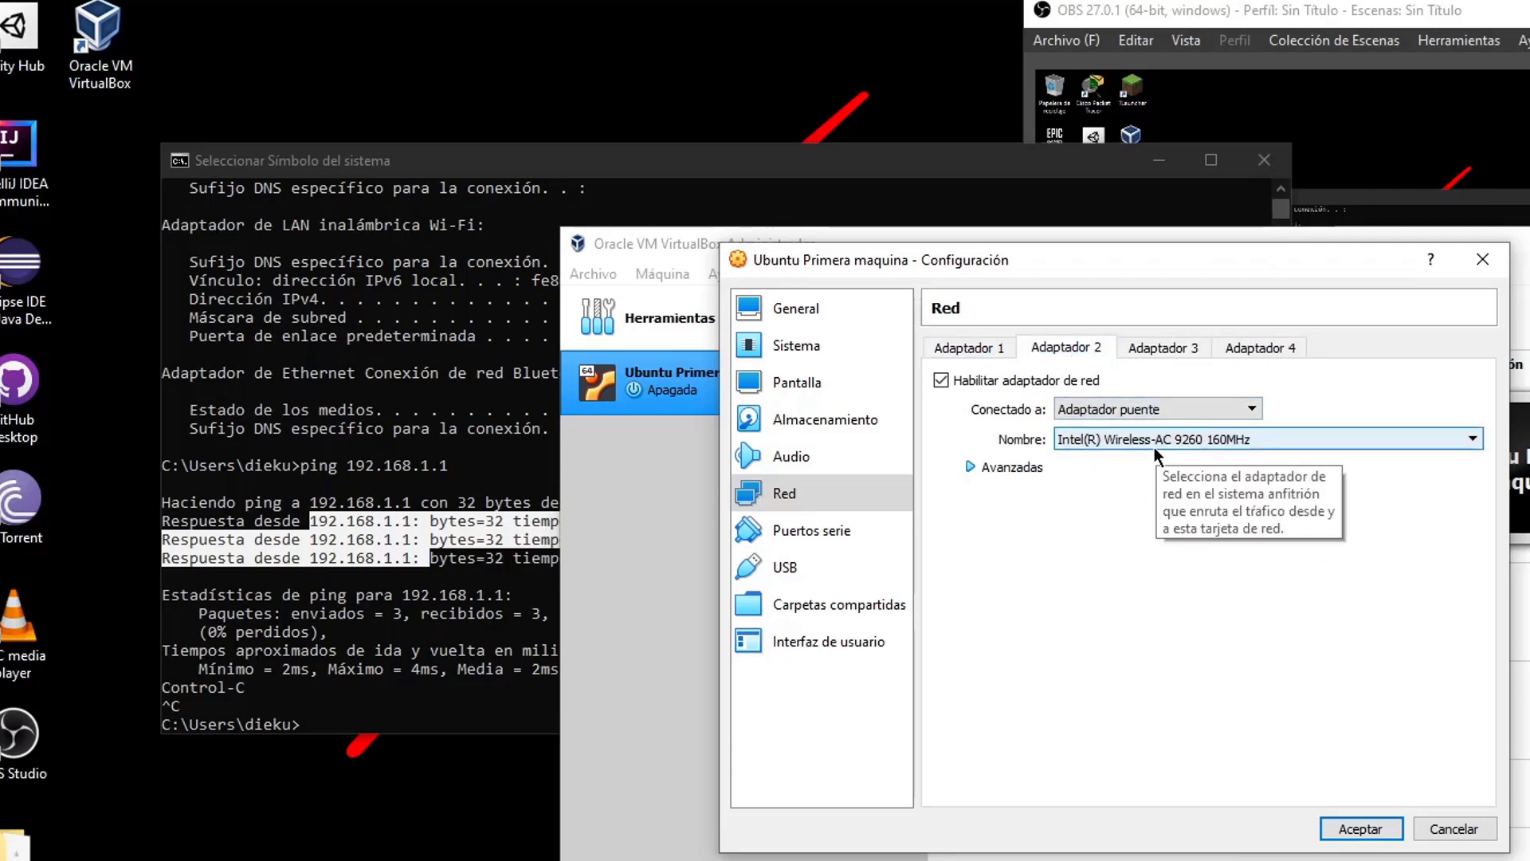
pyautogui.click(1164, 348)
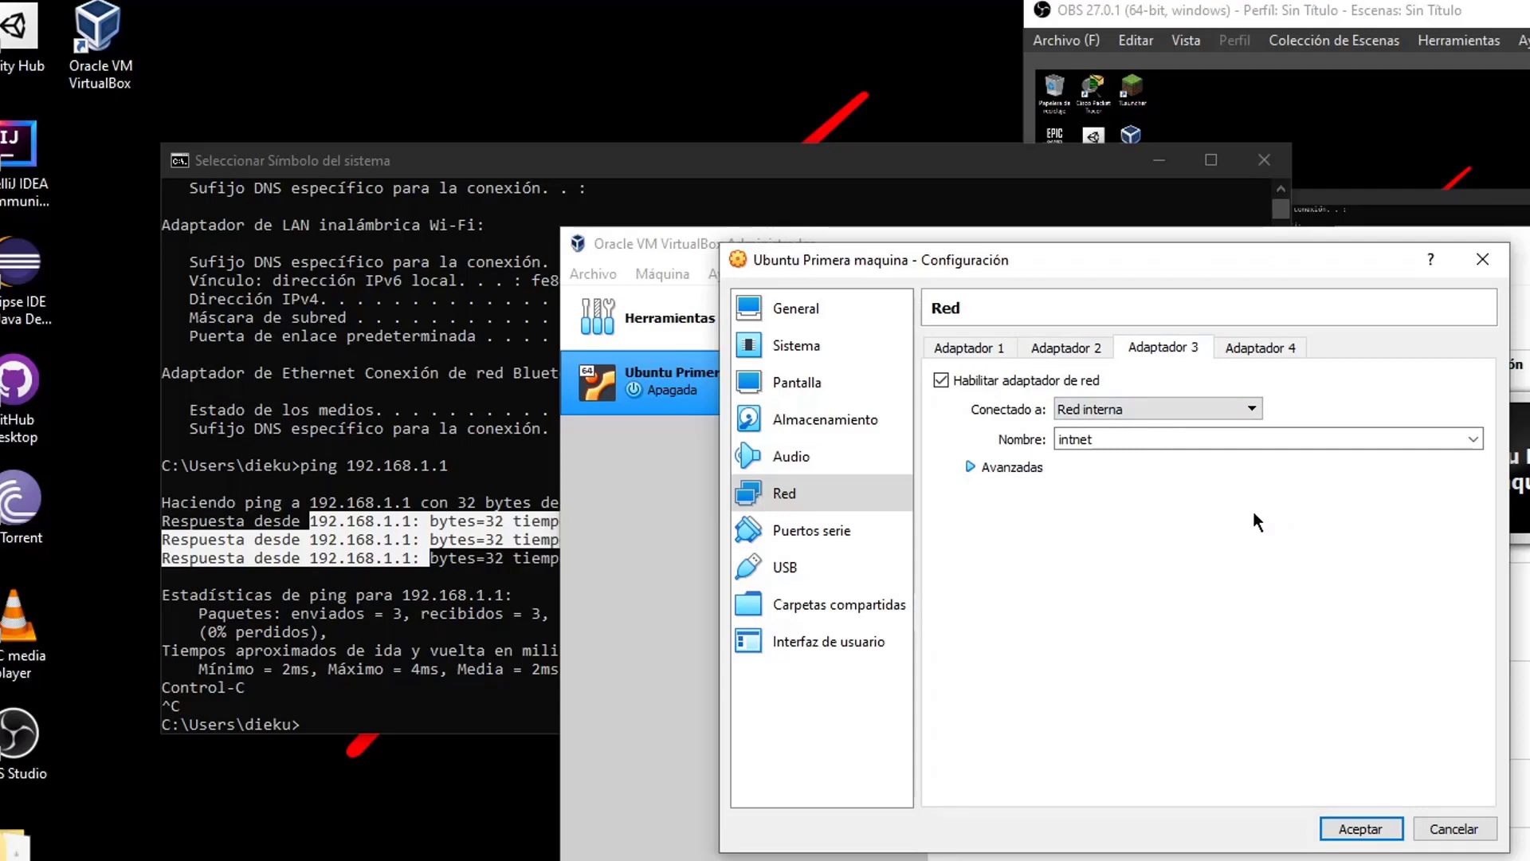
pyautogui.click(1019, 381)
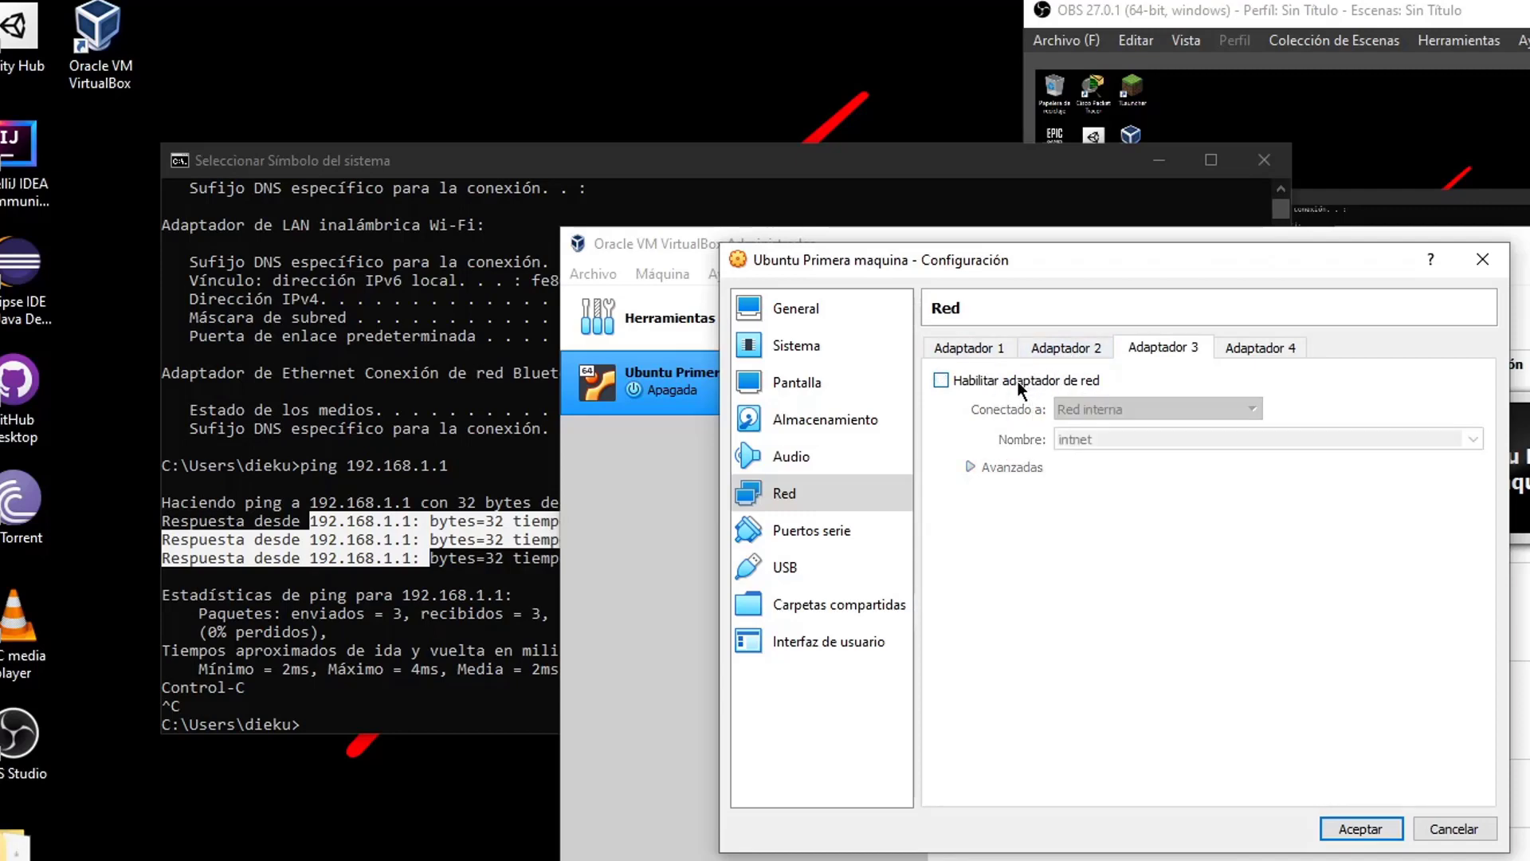
pyautogui.click(1045, 347)
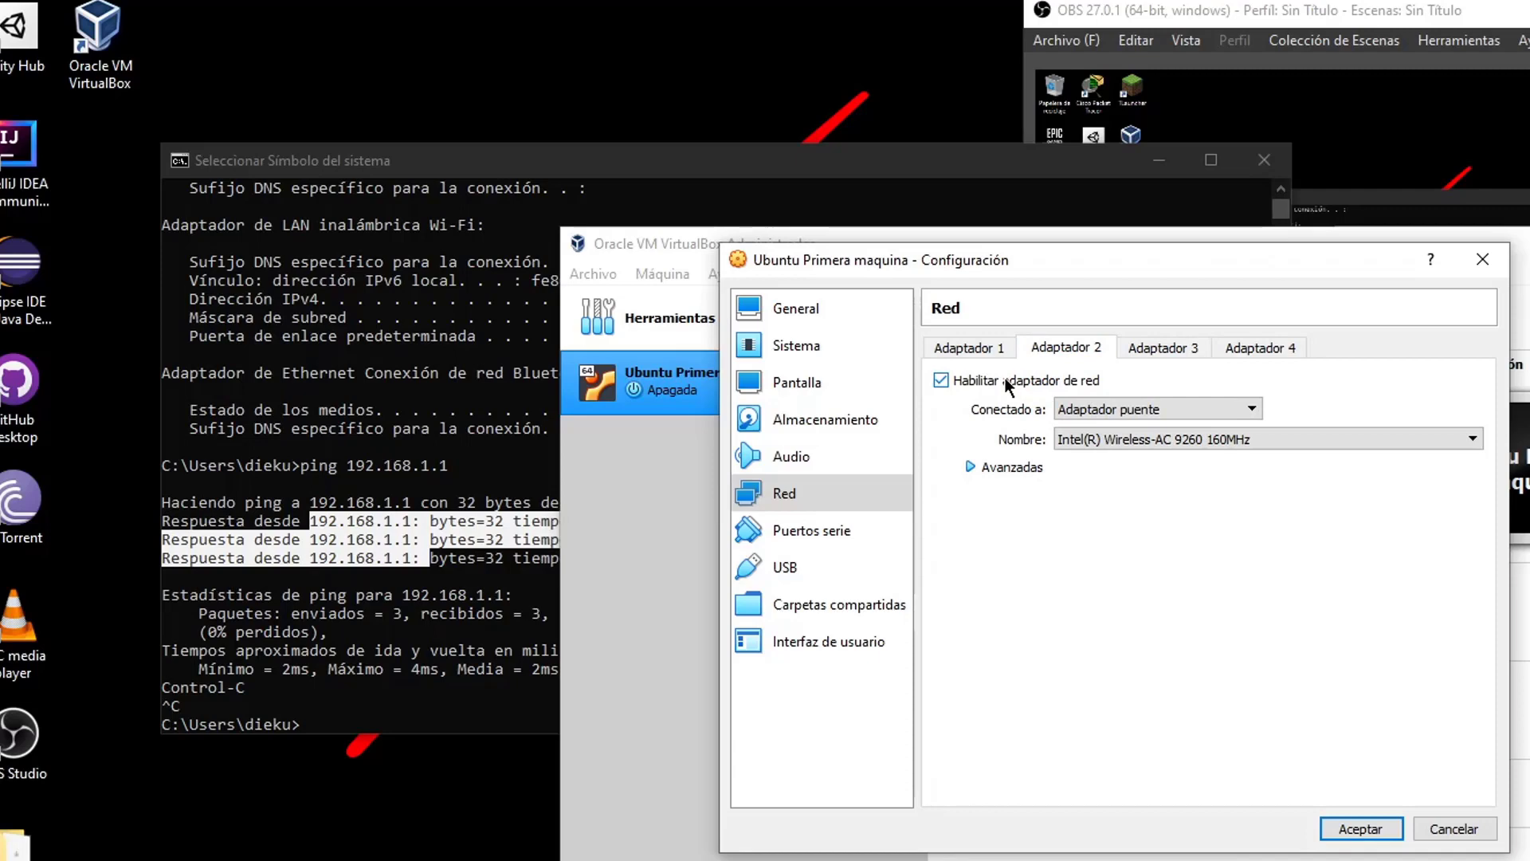
pyautogui.click(1000, 378)
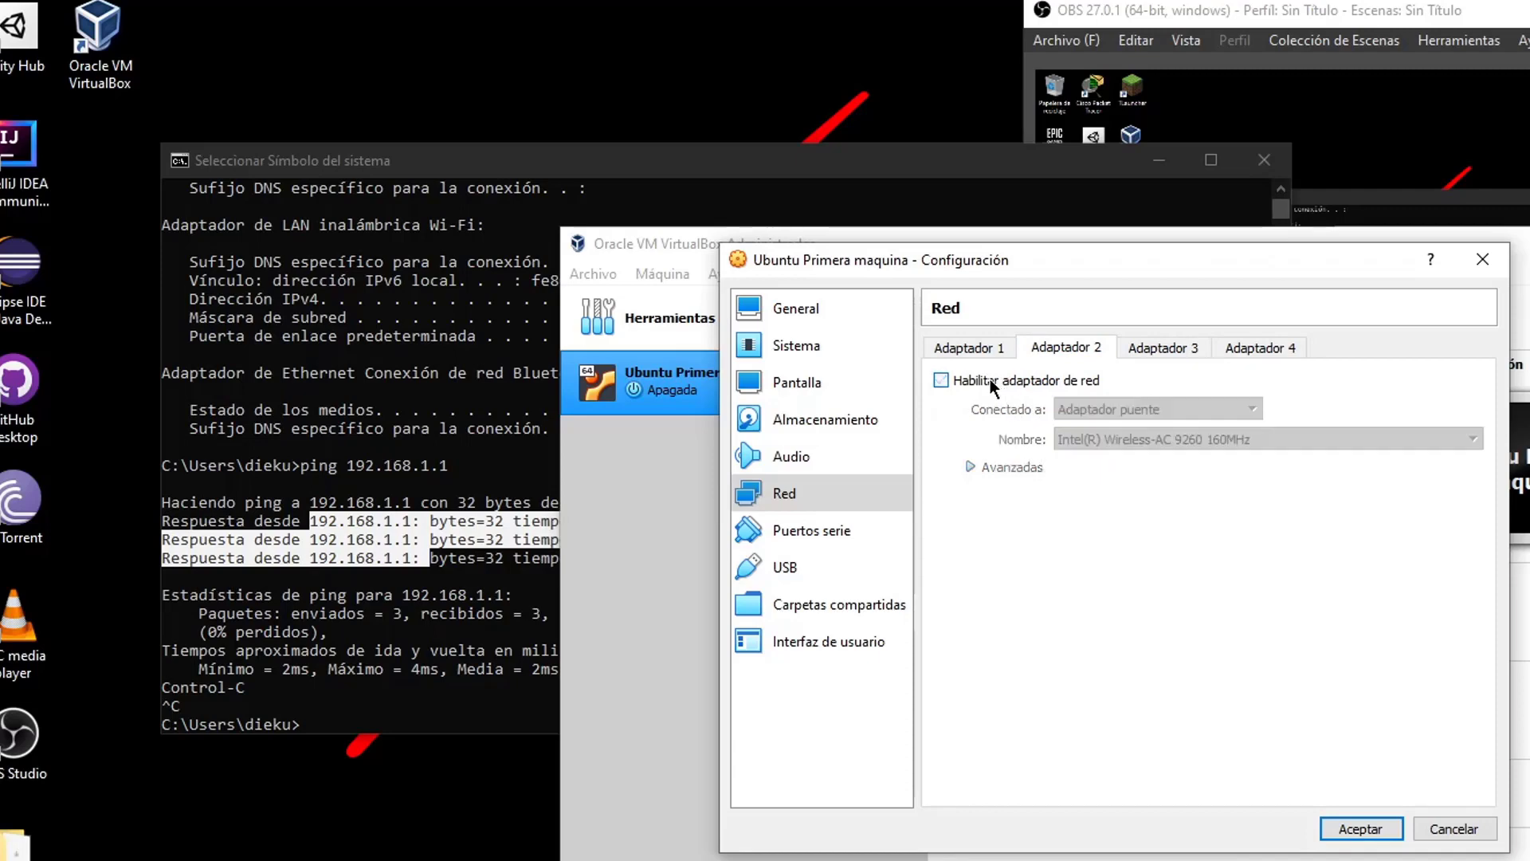
pyautogui.click(991, 350)
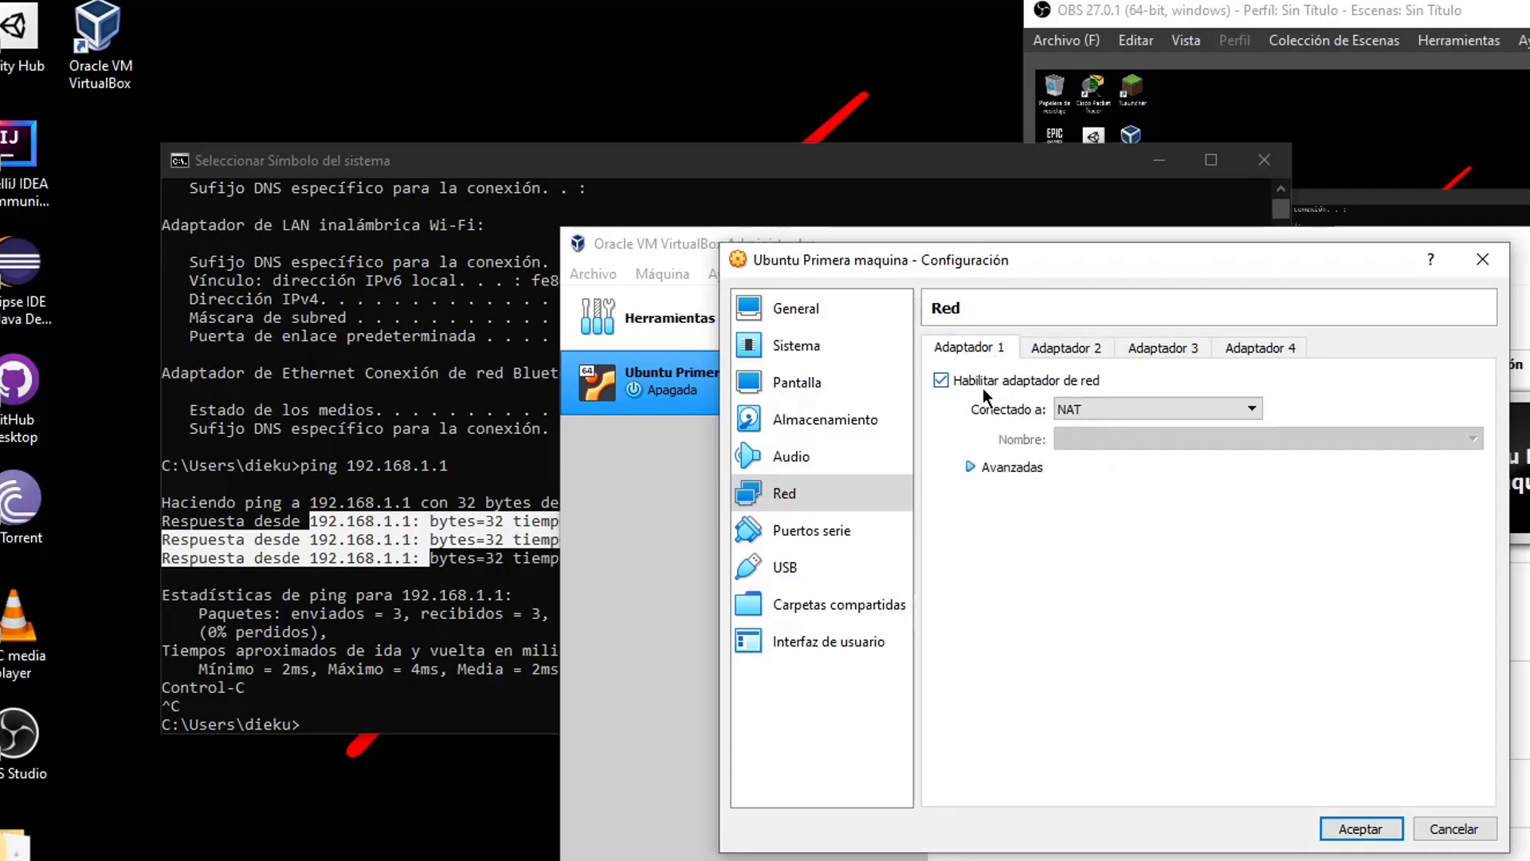
pyautogui.click(1089, 409)
pyautogui.click(1089, 409)
pyautogui.click(1359, 828)
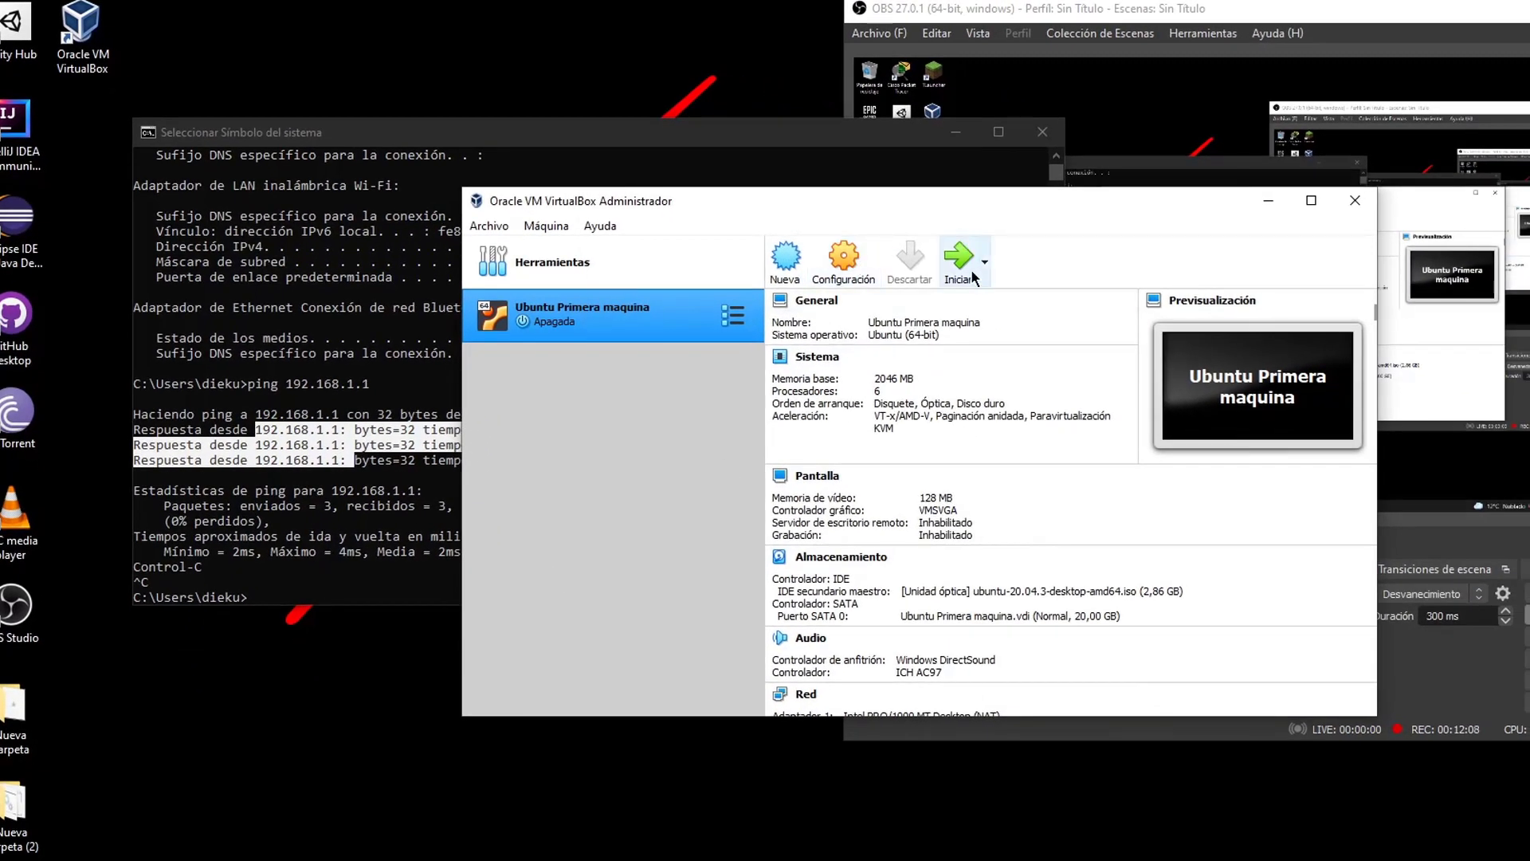
# Start Ubuntu Primera maquina and let the VM capture keyboard and mouse
pyautogui.click(1013, 271)
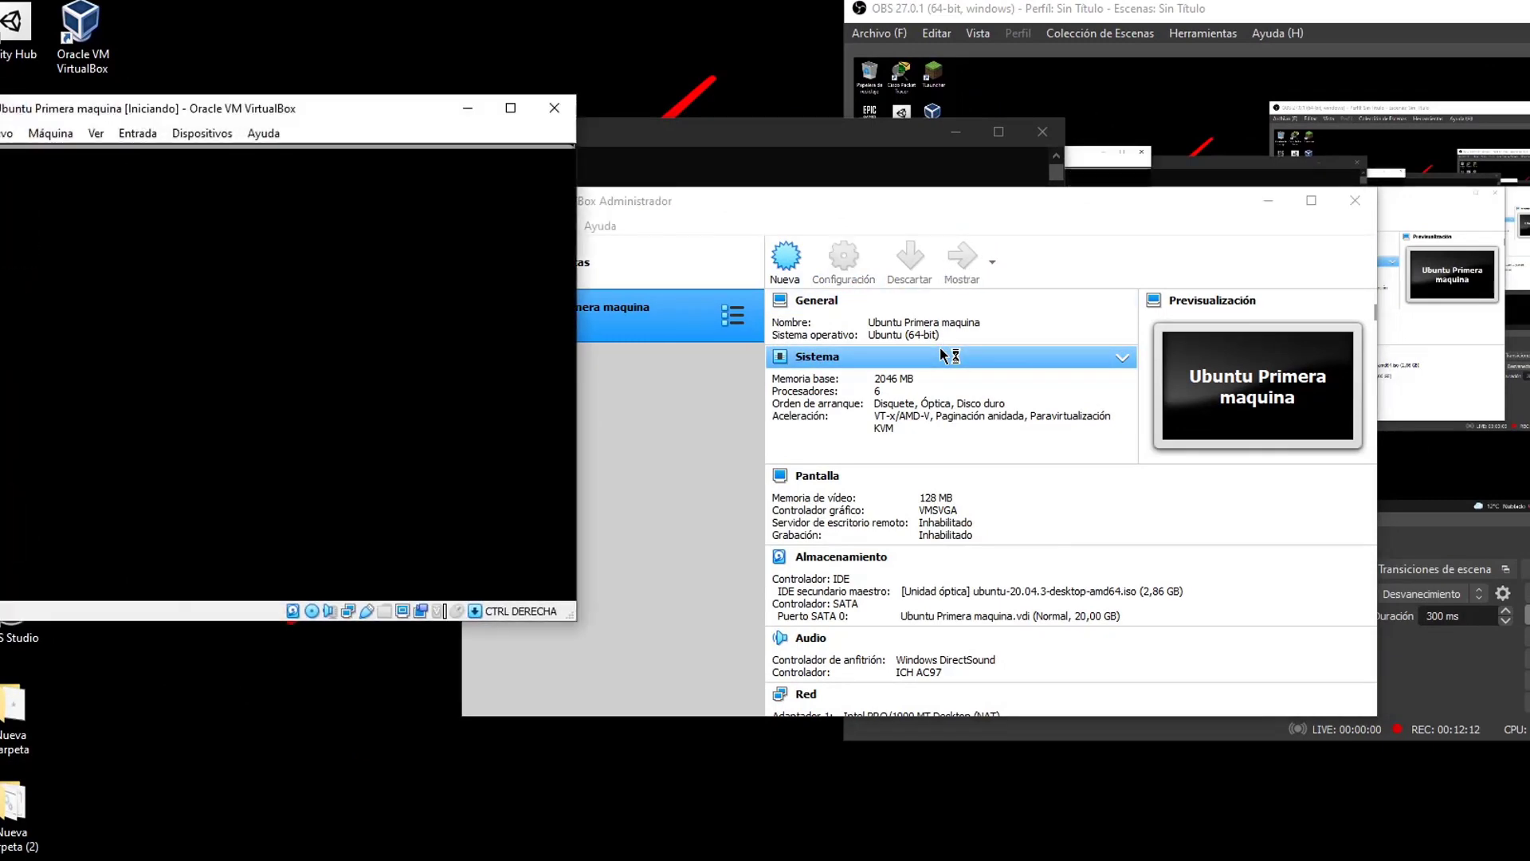
pyautogui.moveTo(801, 208); pyautogui.dragTo(873, 168)
pyautogui.rightClick(695, 268)
pyautogui.click(438, 214)
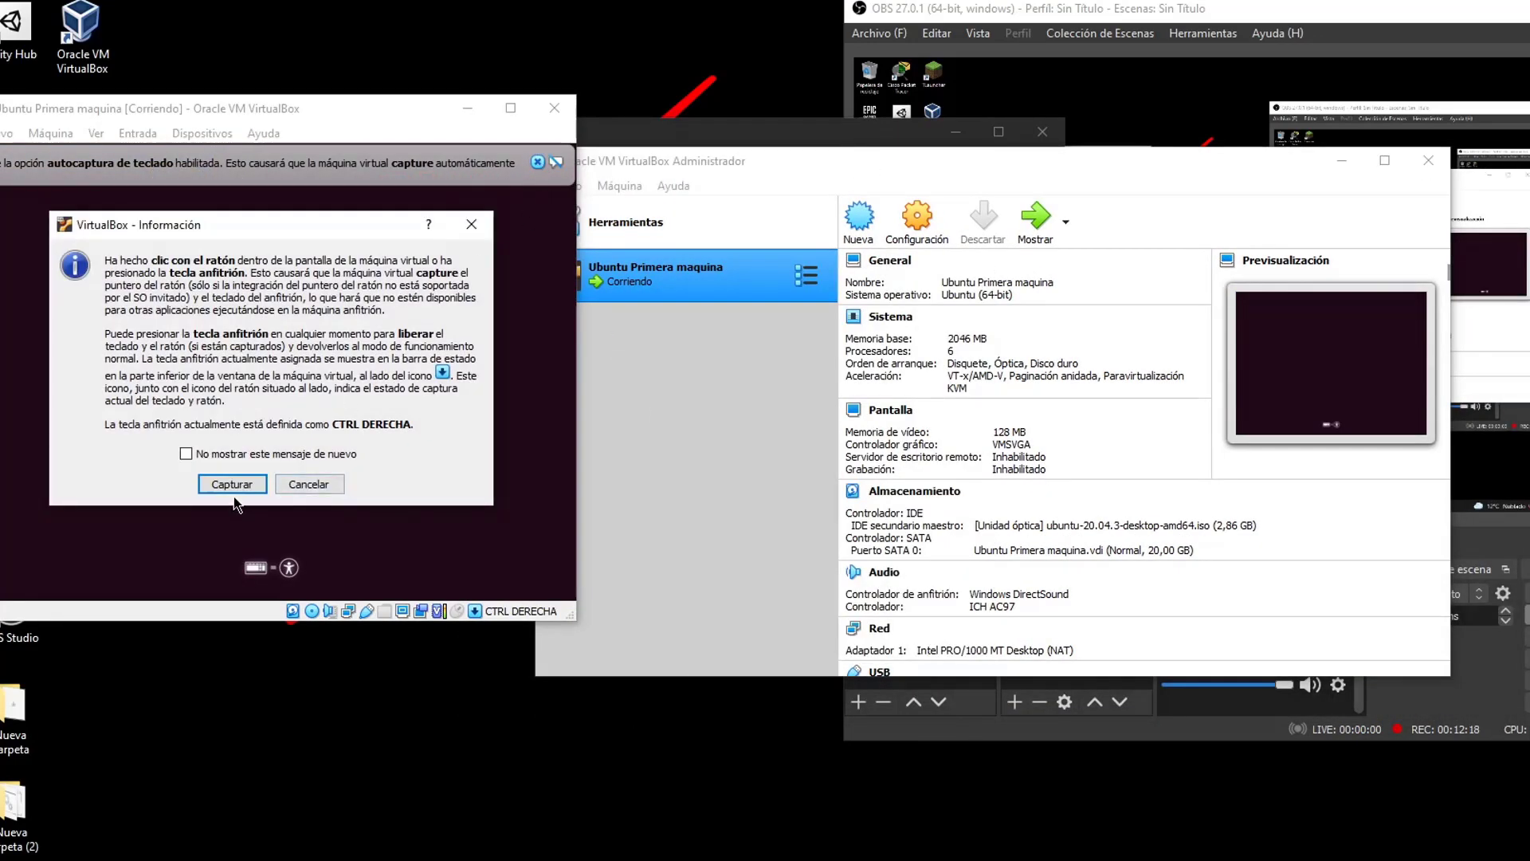
pyautogui.click(234, 483)
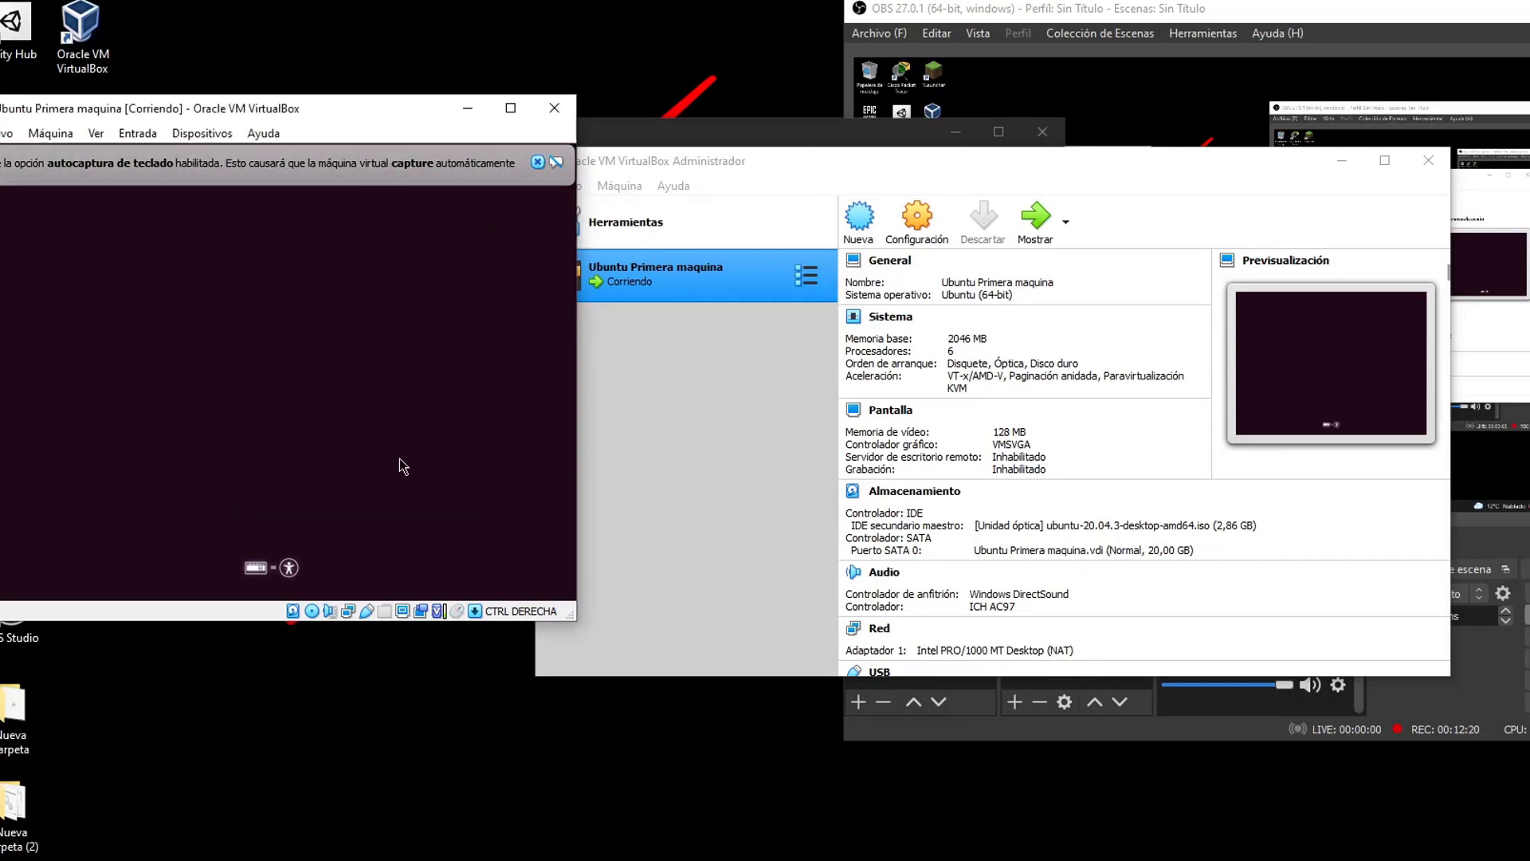
pyautogui.click(612, 164)
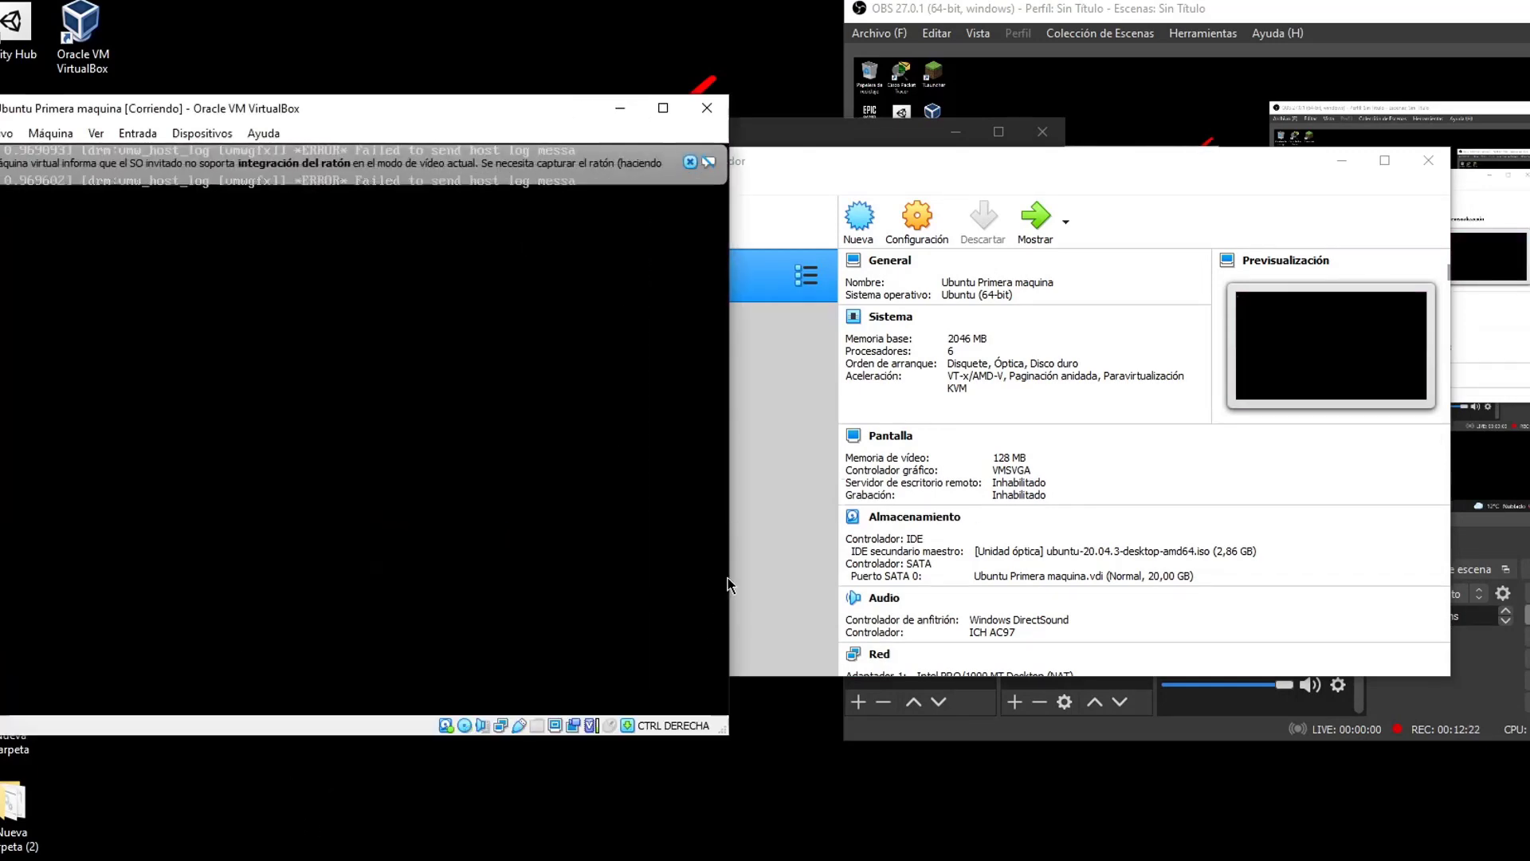
# Rearrange the manager and VM windows and dismiss the mouse-integration notice
pyautogui.click(776, 450)
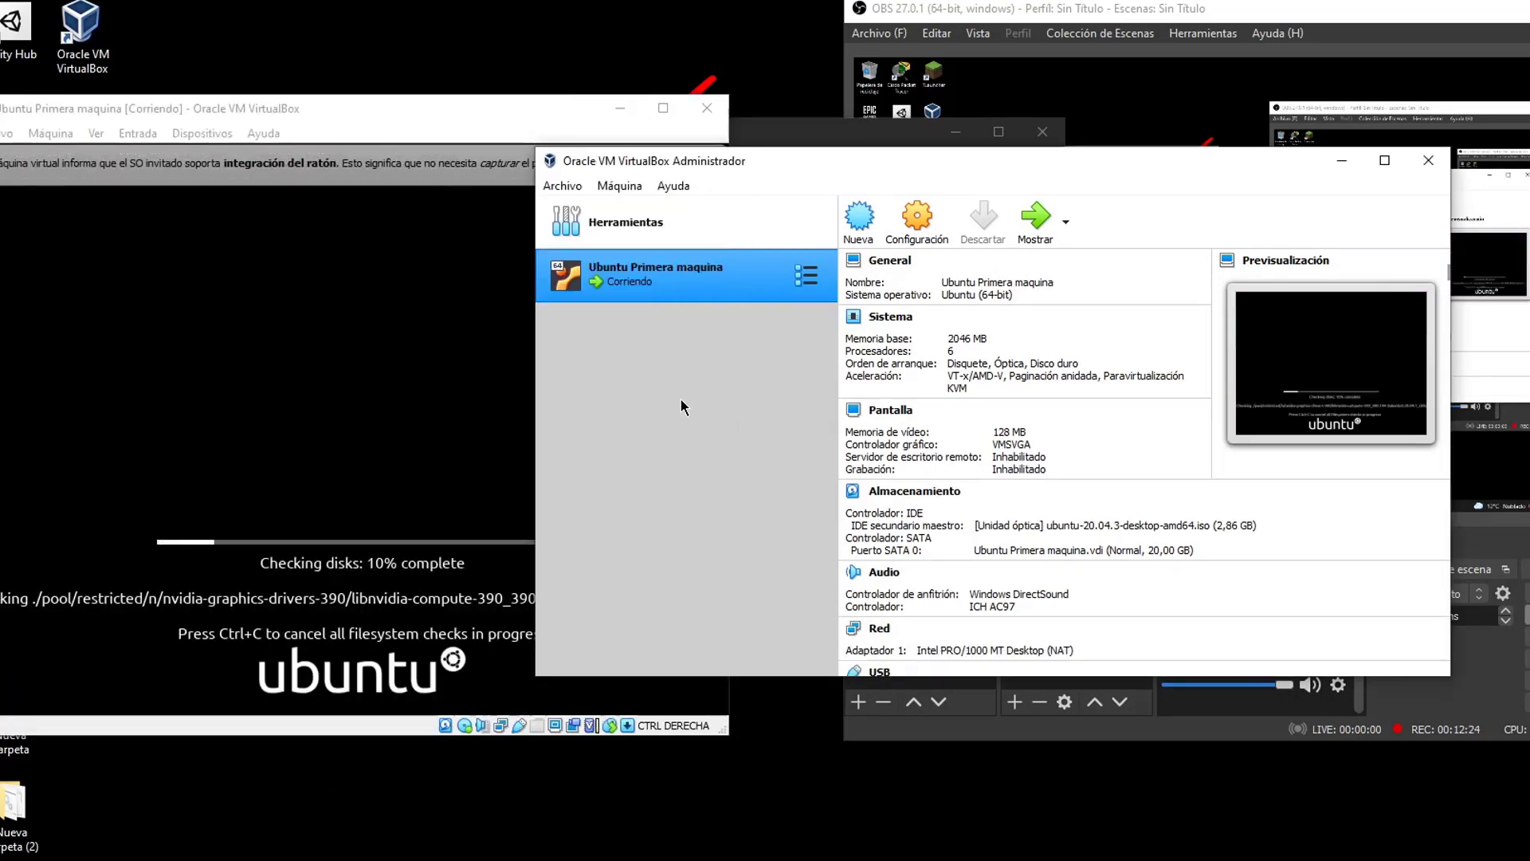
pyautogui.moveTo(747, 161); pyautogui.dragTo(943, 139)
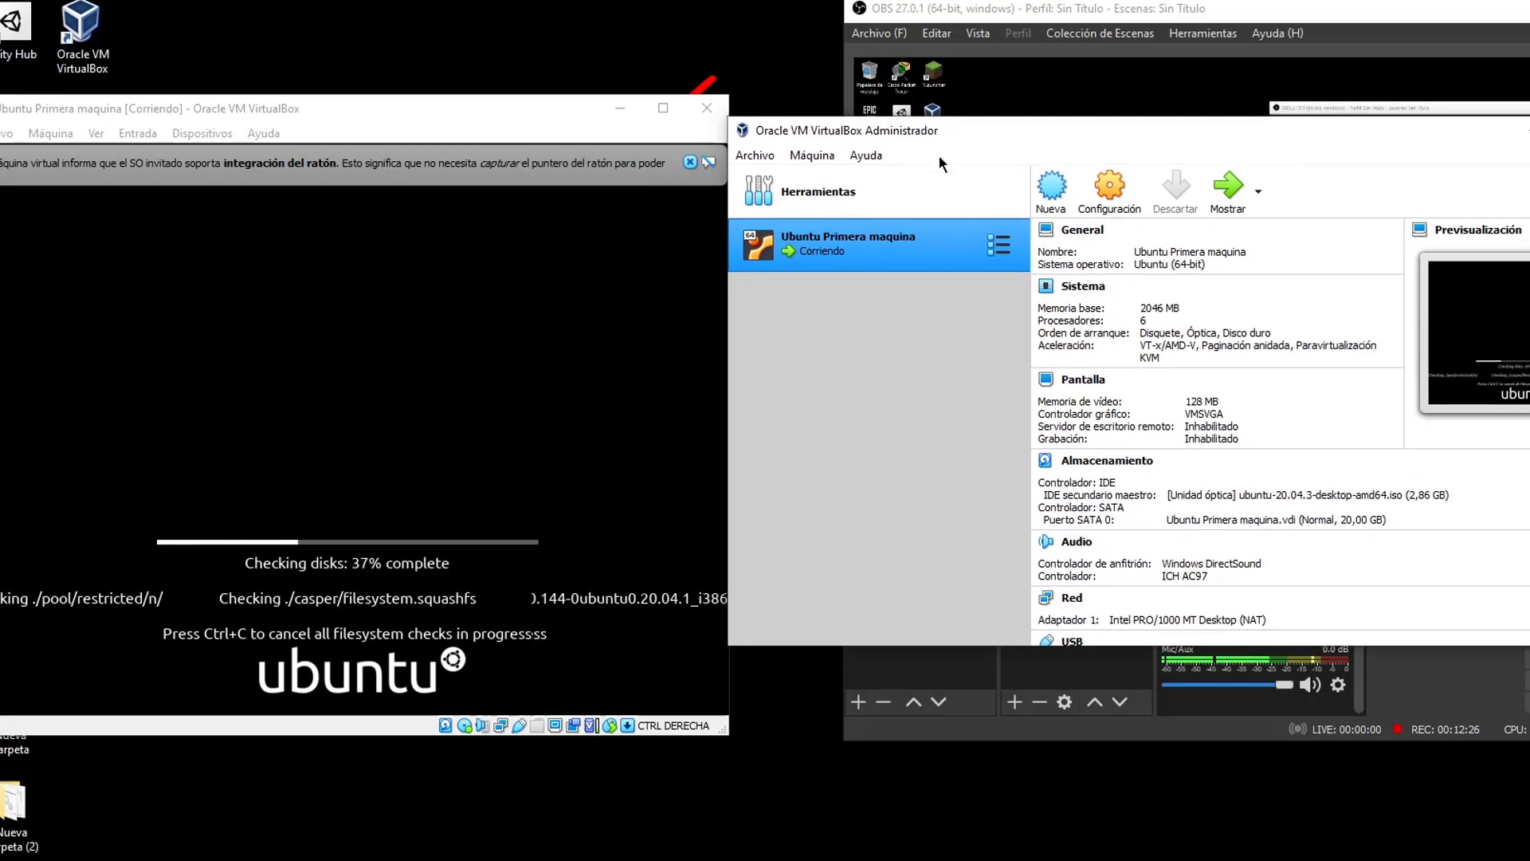
pyautogui.rightClick(934, 232)
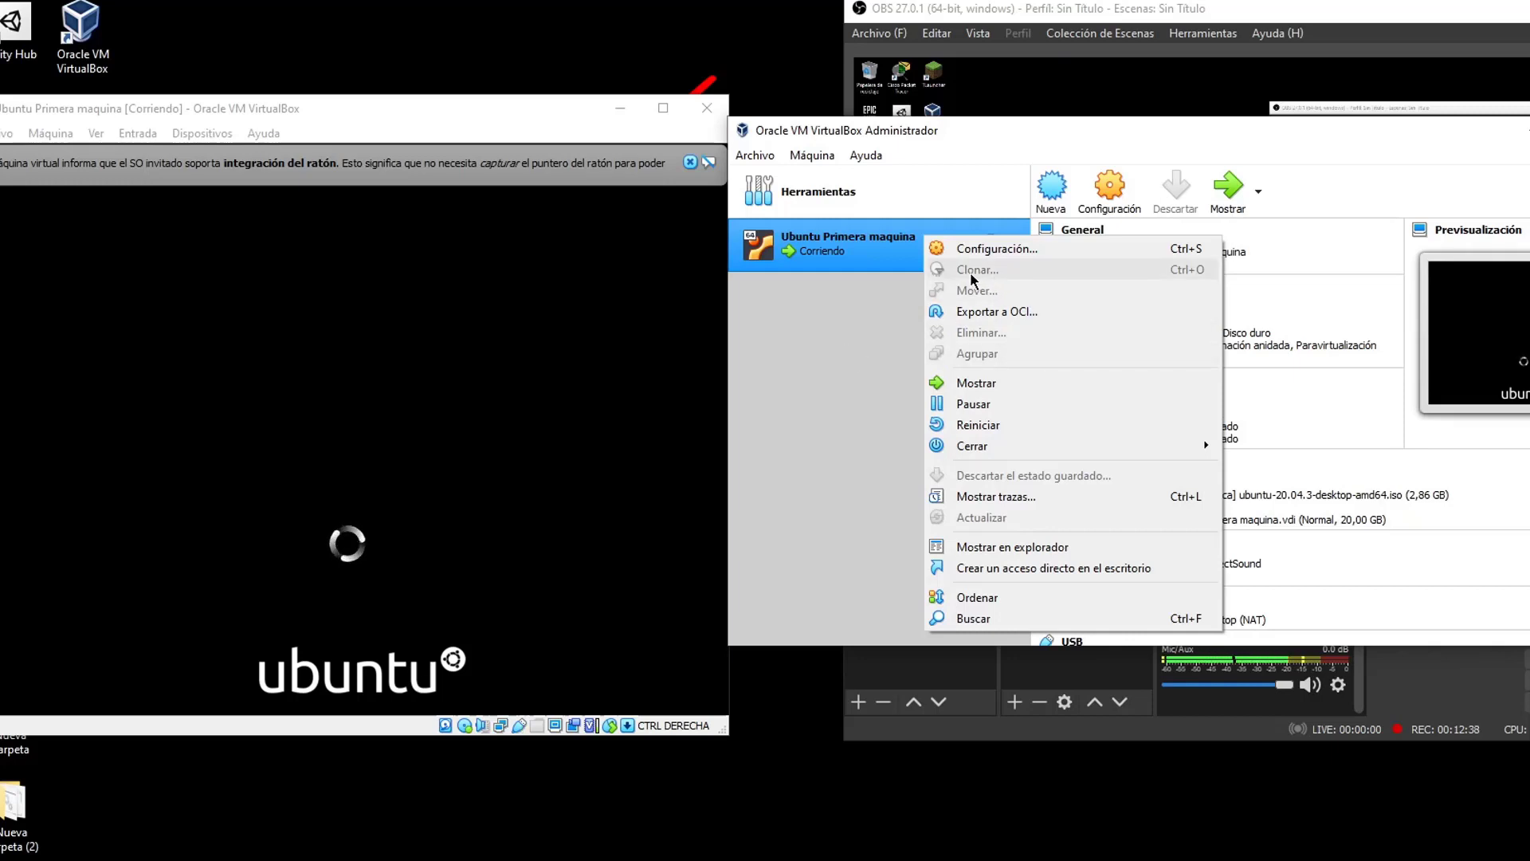
pyautogui.click(857, 304)
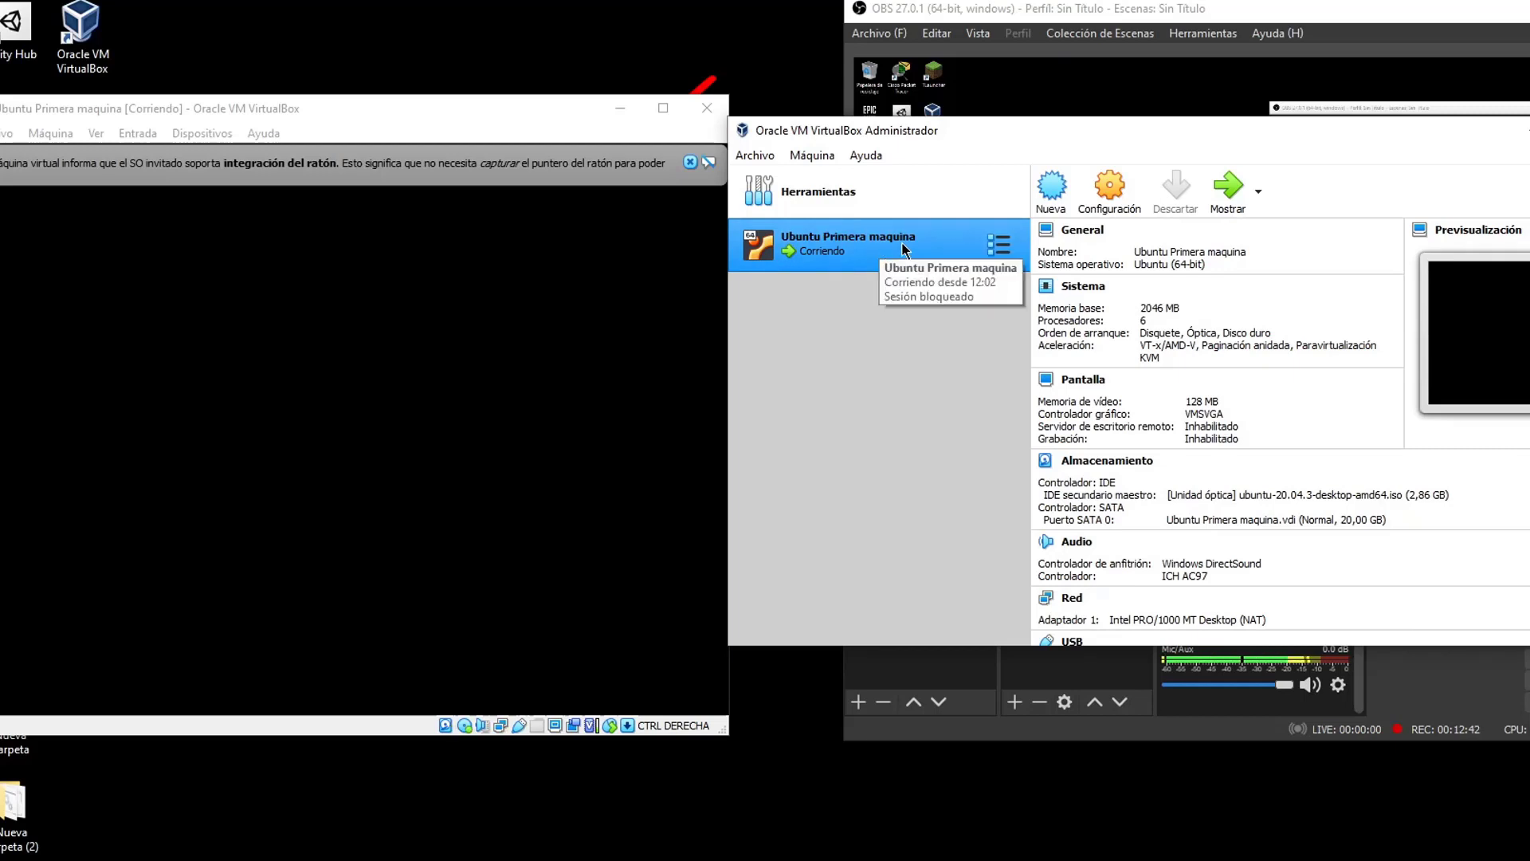
pyautogui.click(690, 161)
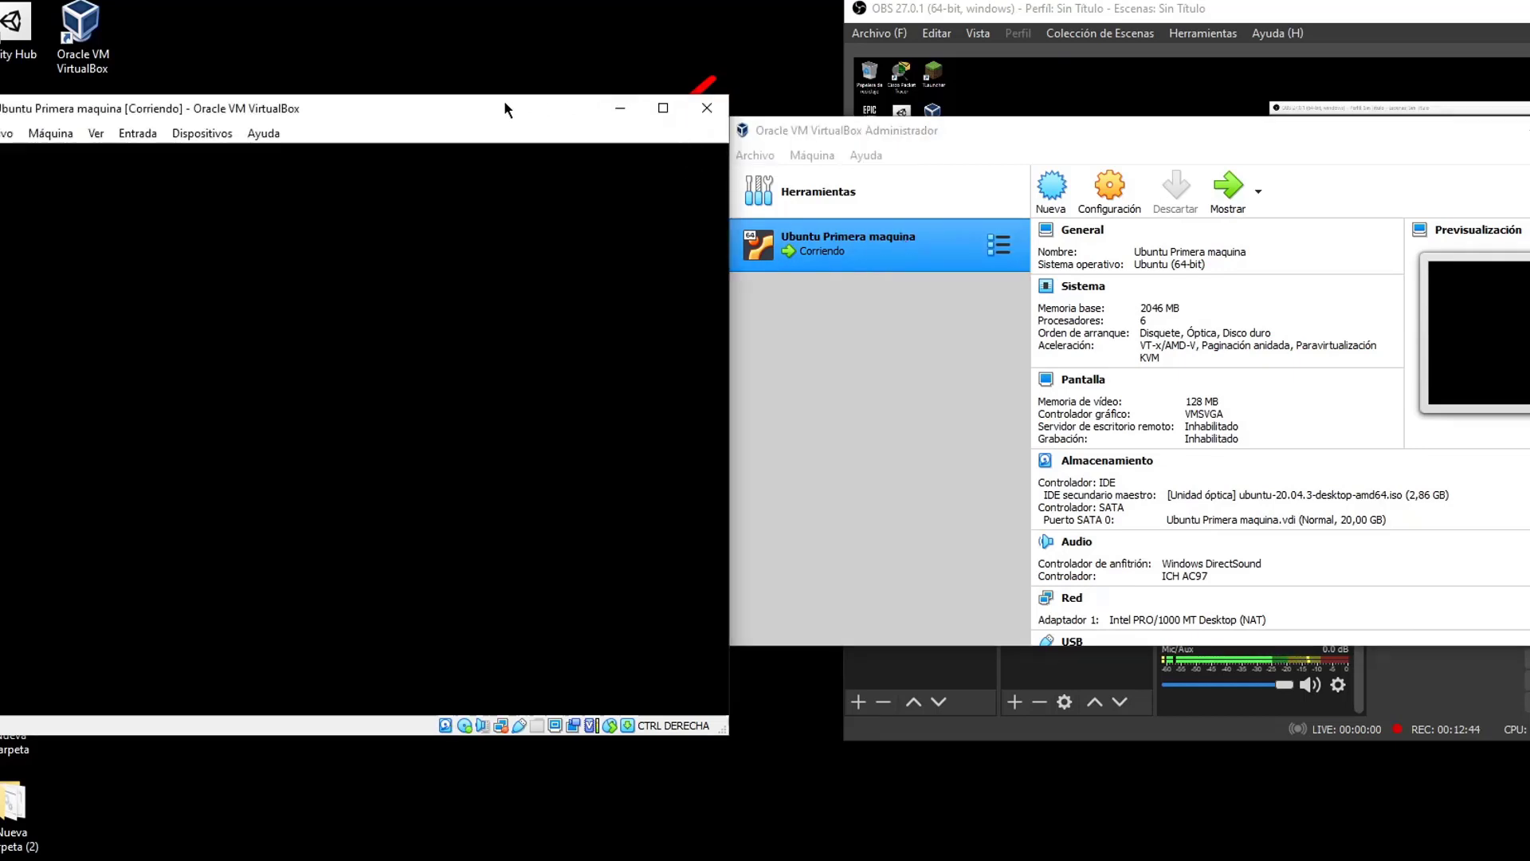
pyautogui.moveTo(507, 111); pyautogui.dragTo(635, 125)
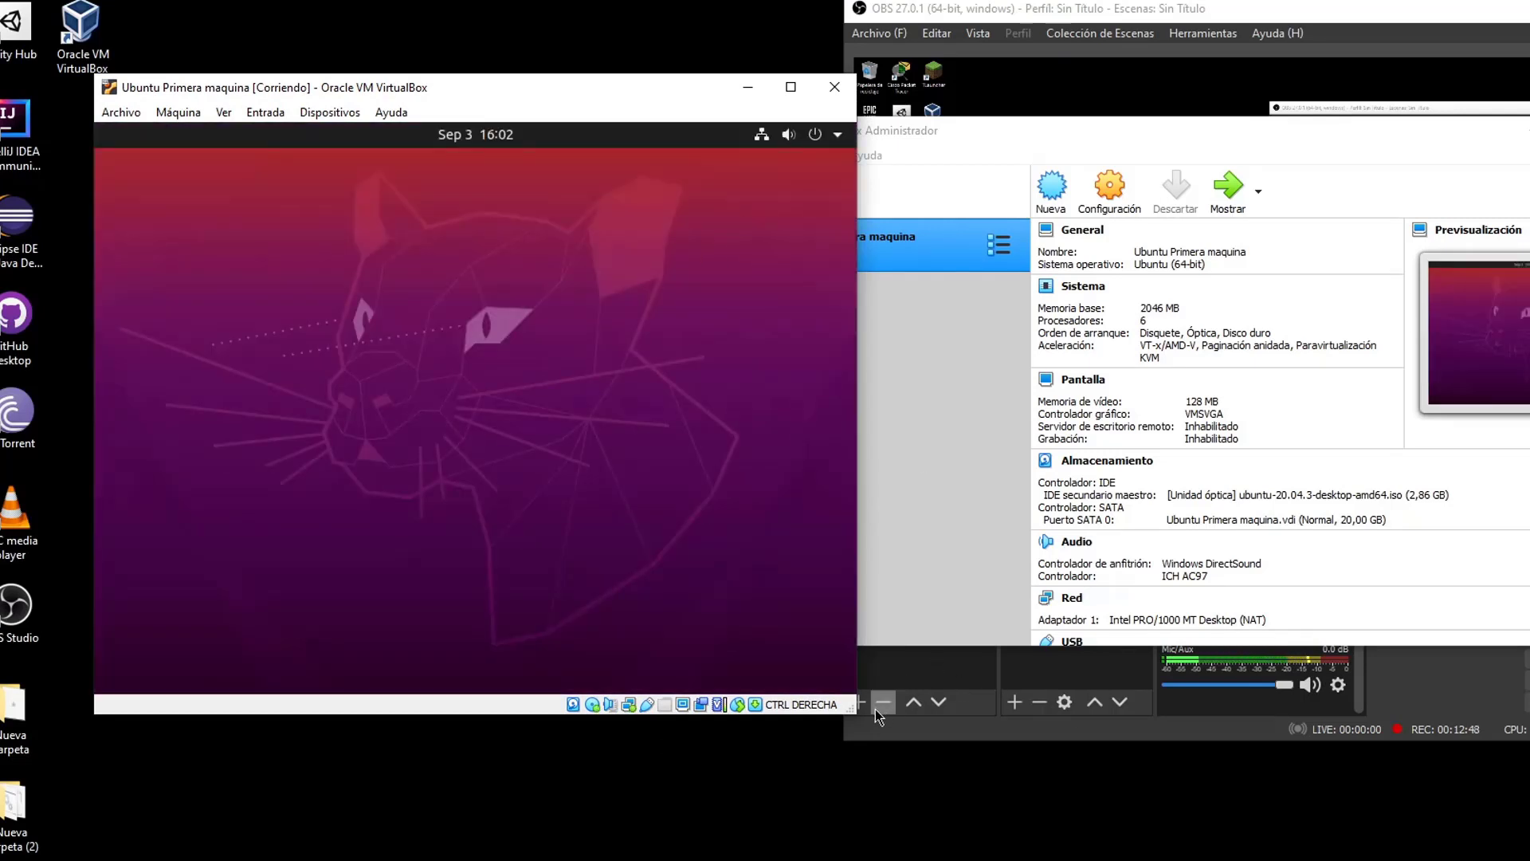
# Enlarge the VM window, pick Español as installer language, and start Install Ubuntu
pyautogui.moveTo(856, 713); pyautogui.dragTo(1104, 792)
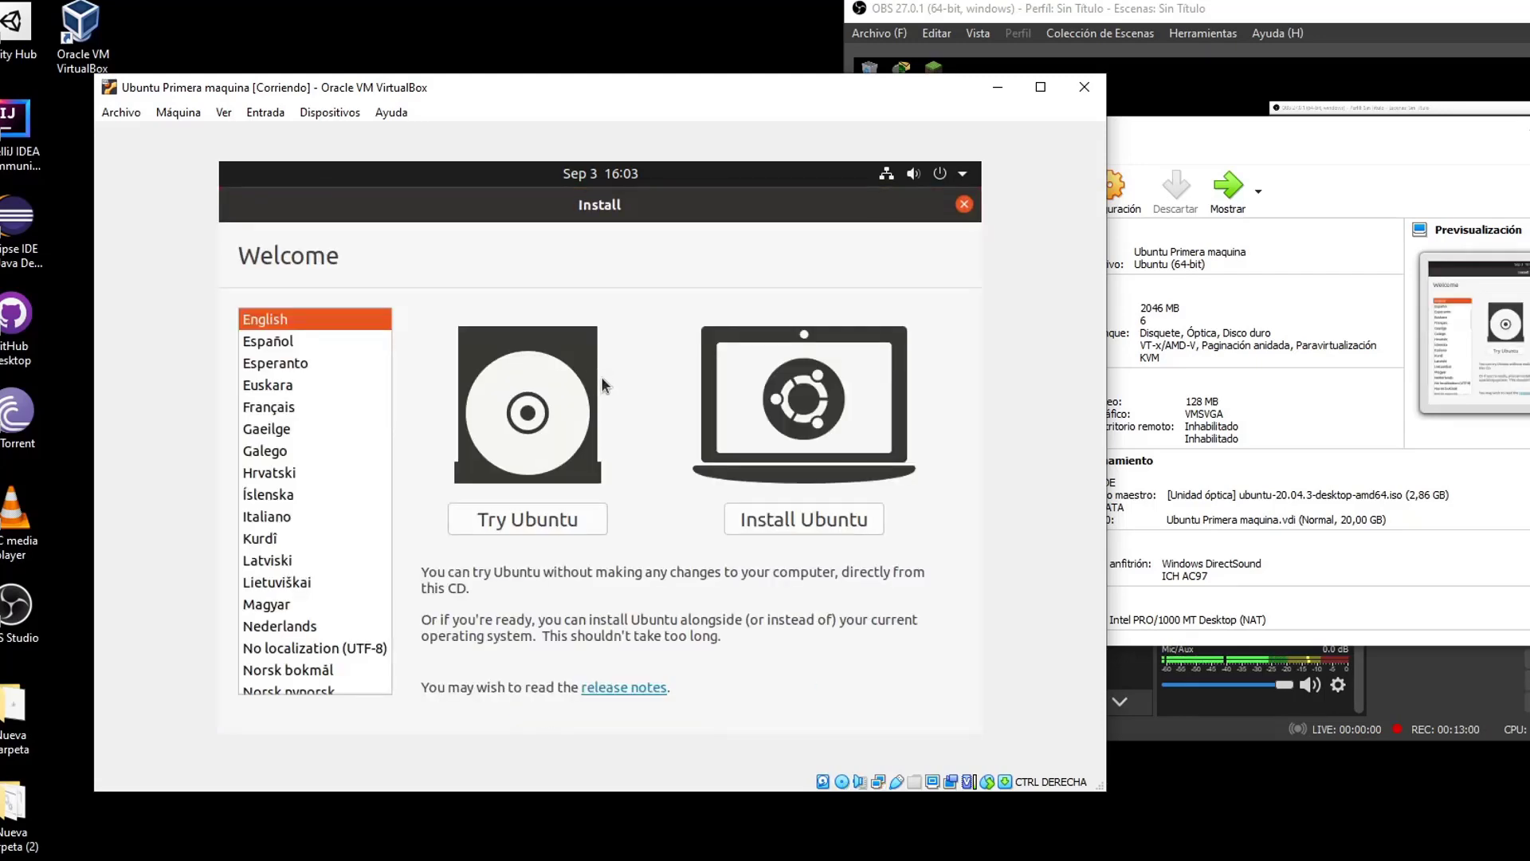
pyautogui.click(292, 341)
pyautogui.click(778, 532)
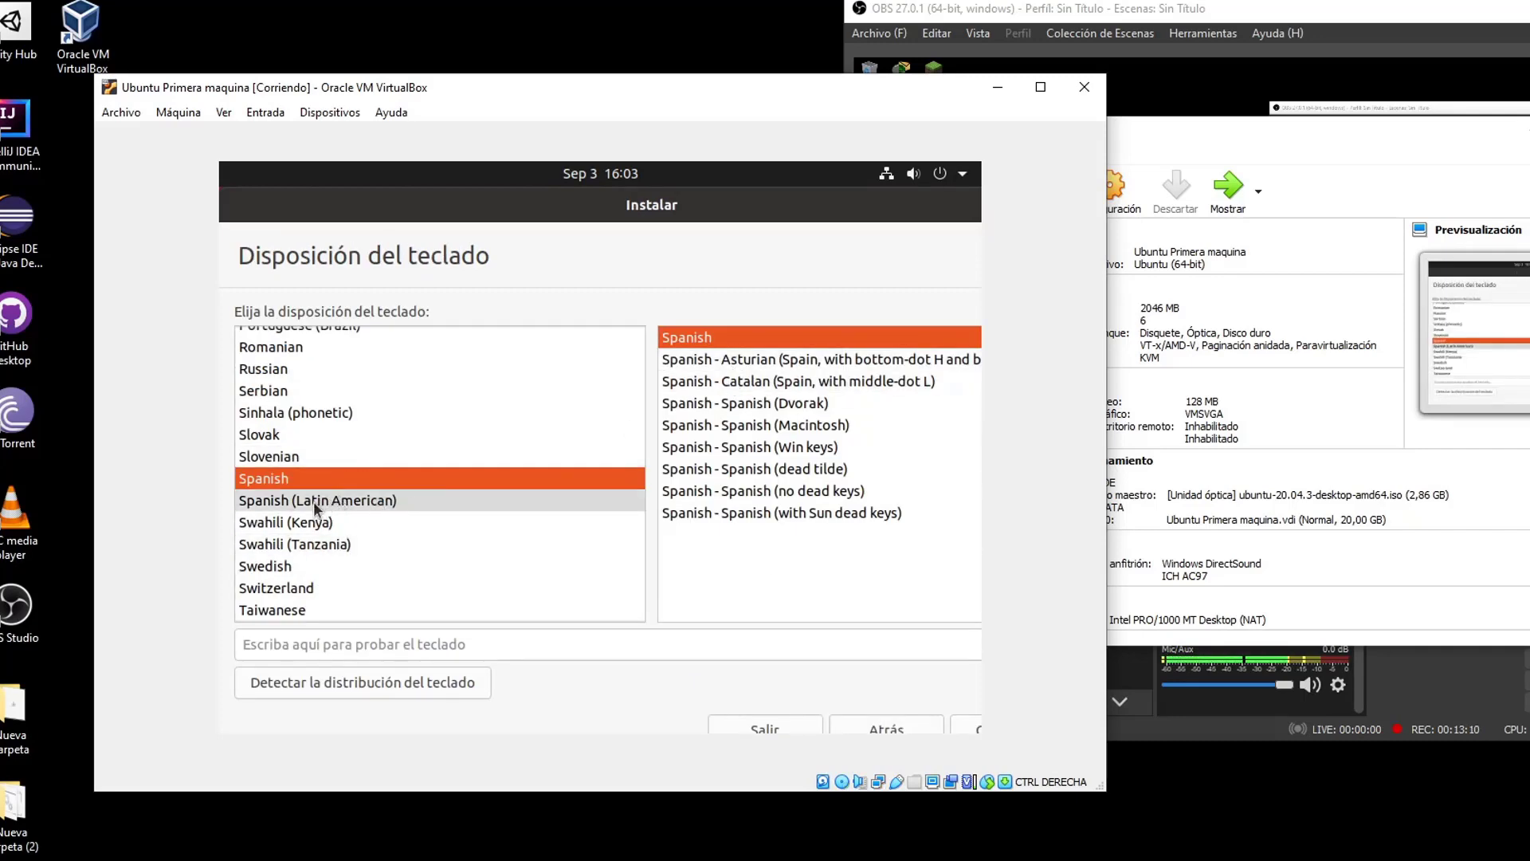
# Pick Spanish (Latin American) keyboard, test it in the text box, and continue
pyautogui.click(313, 501)
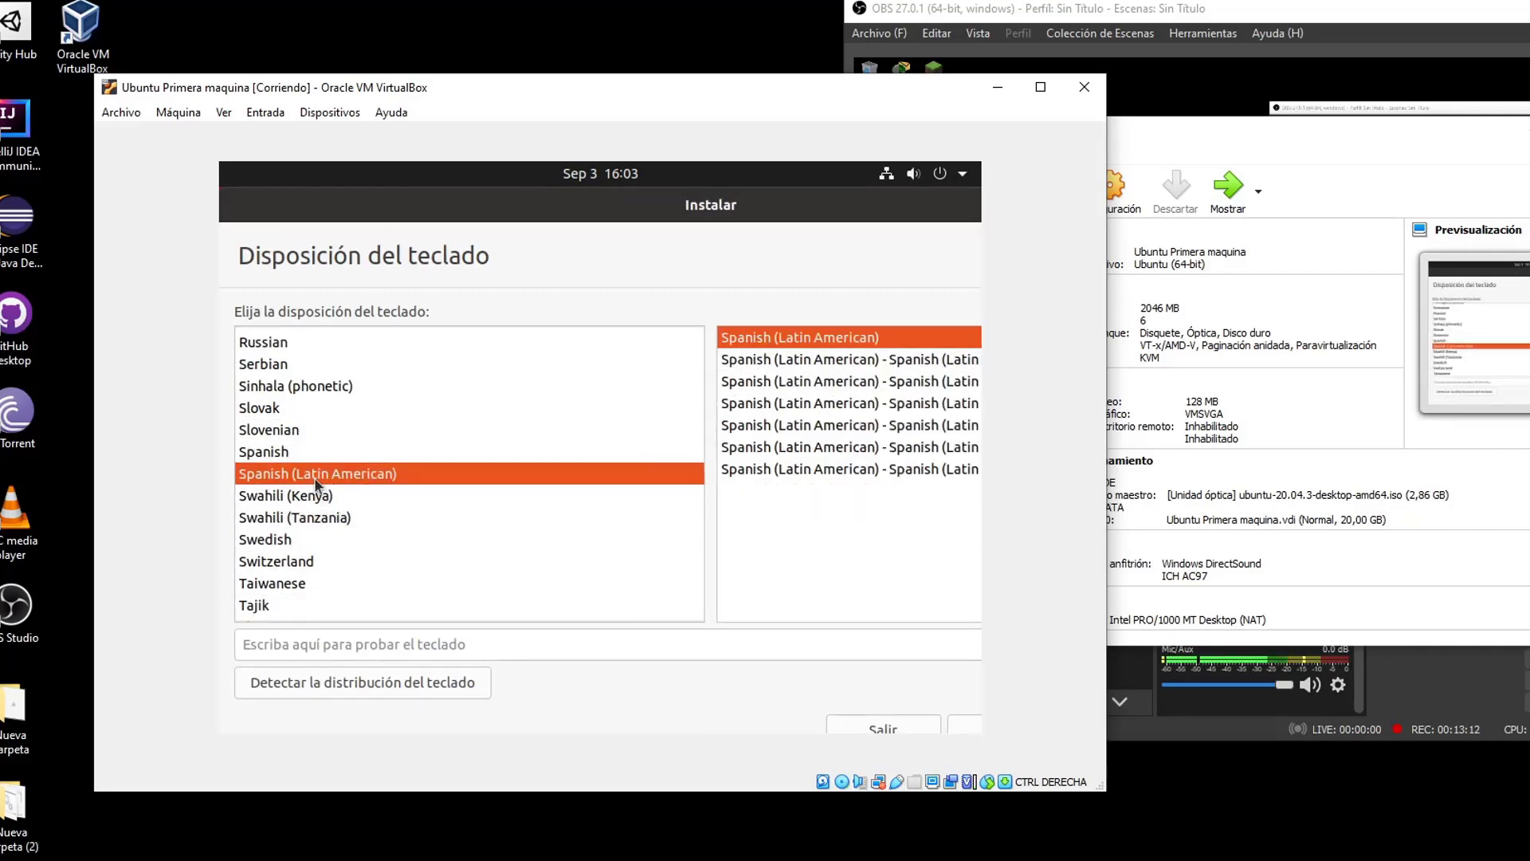
pyautogui.click(386, 637)
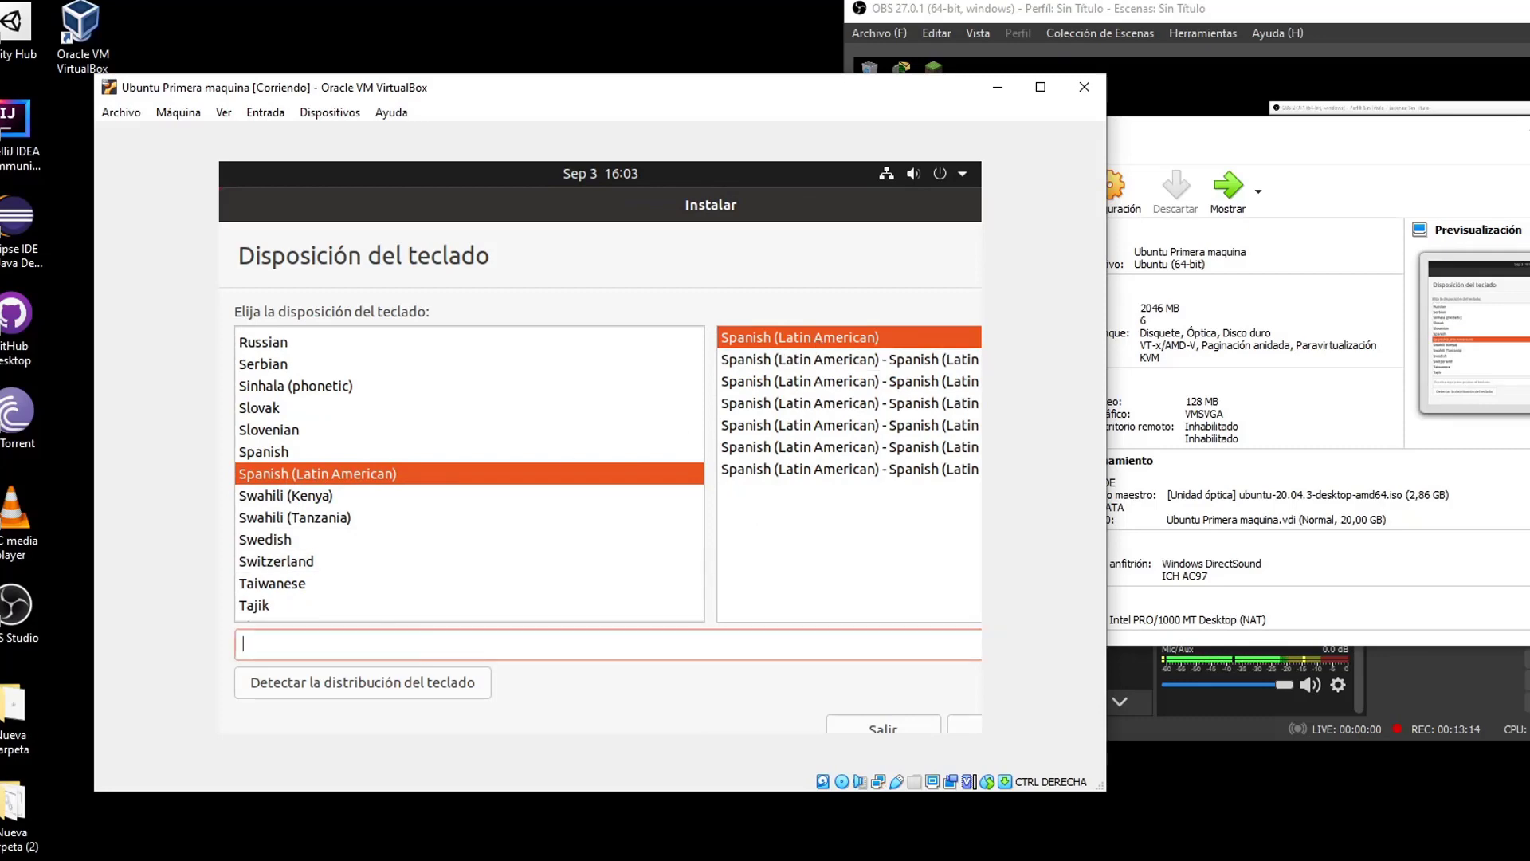
pyautogui.write('wqwdqwd{}}{[[]]')
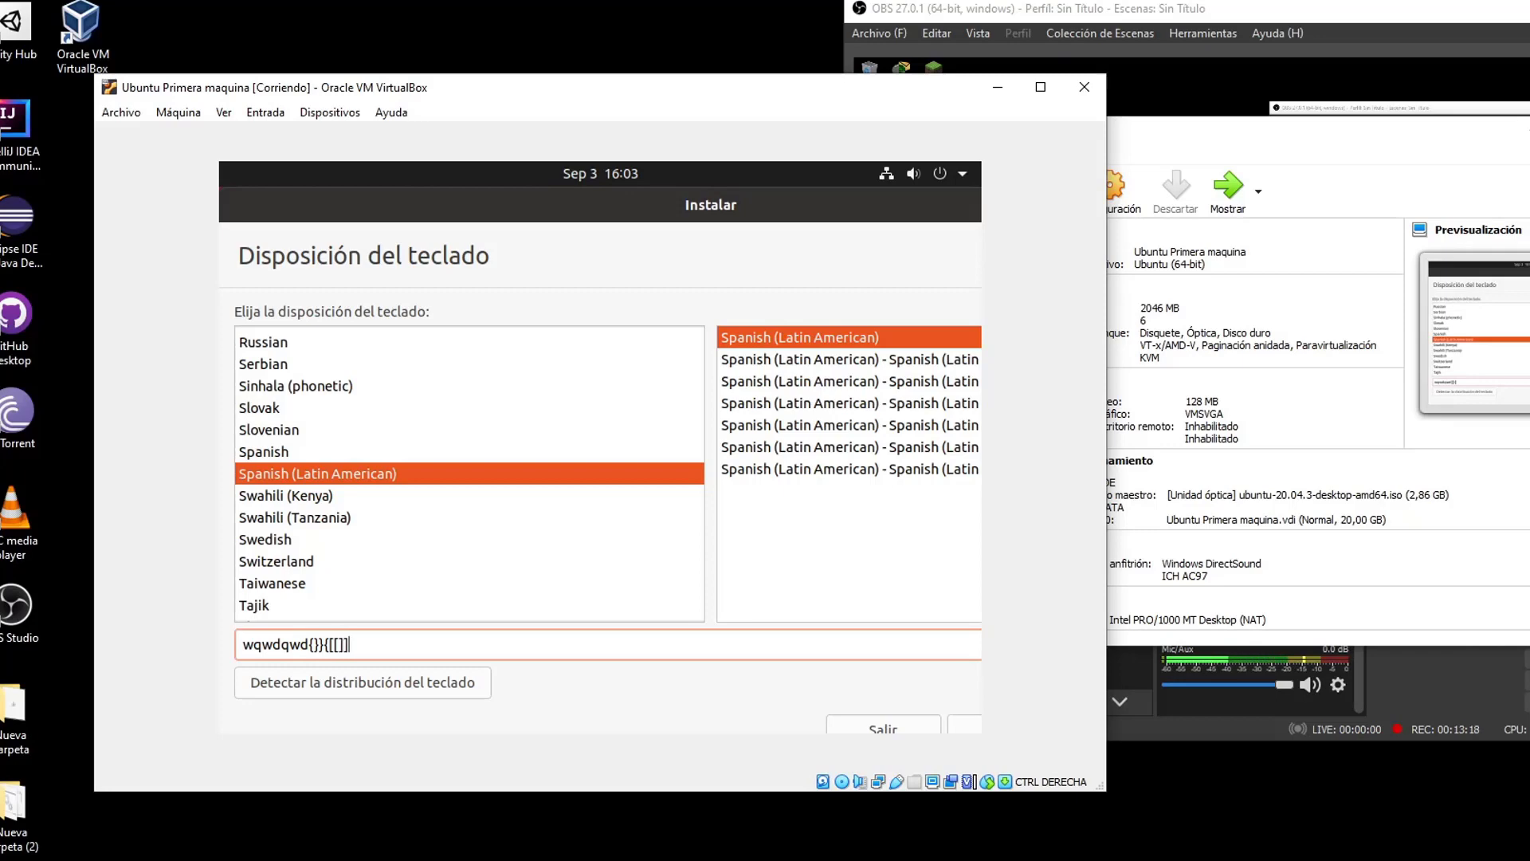
pyautogui.moveTo(821, 205)
pyautogui.mouseDown()
pyautogui.moveTo(535, 196)
pyautogui.moveTo(826, 206)
pyautogui.mouseUp()
pyautogui.click(879, 725)
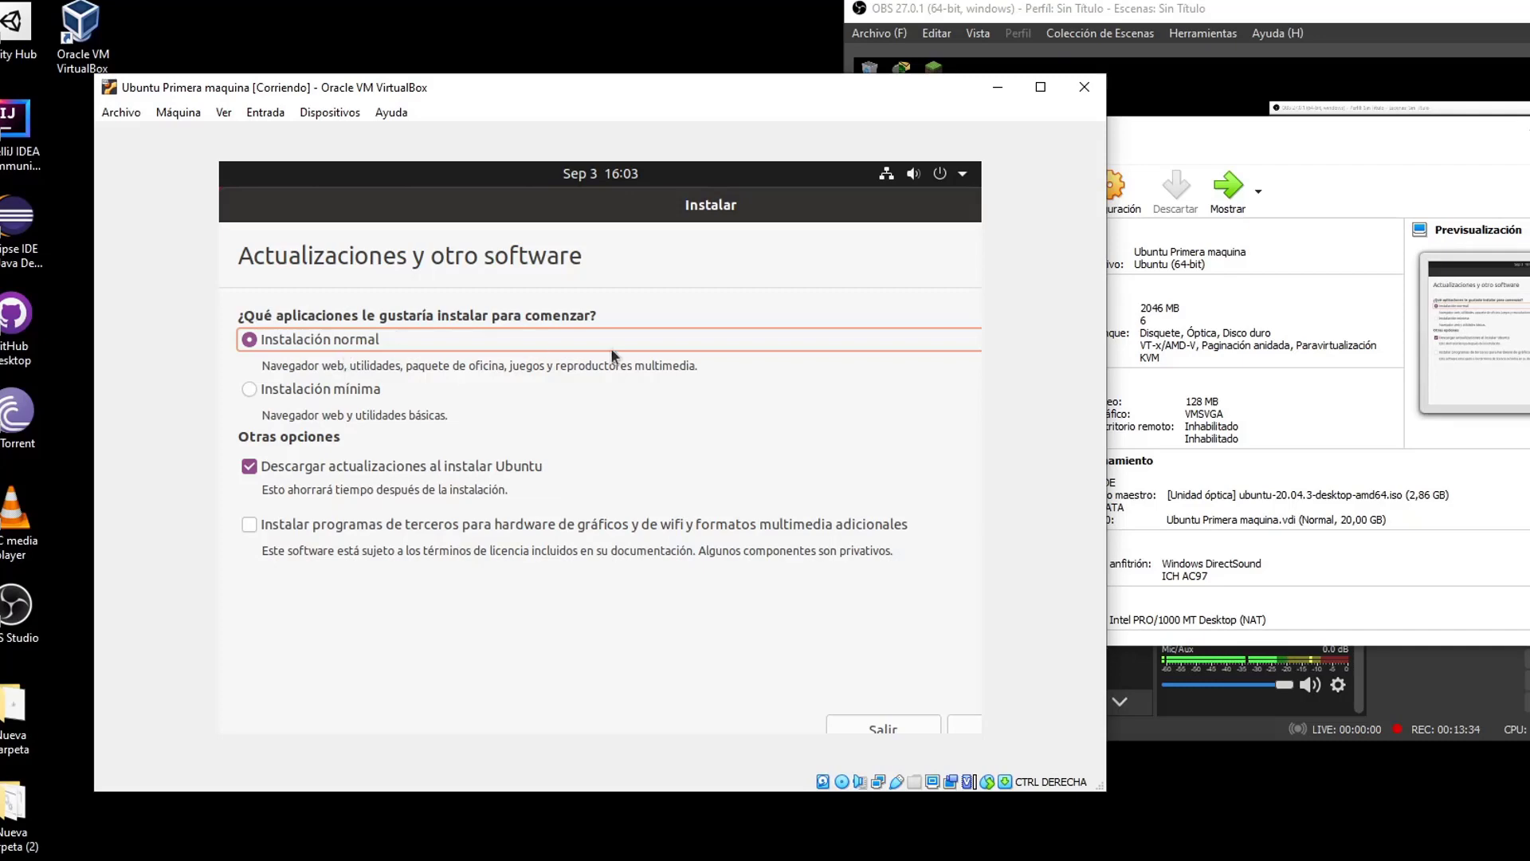
# Keep Instalación normal selected and uncheck Descargar actualizaciones al instalar Ubuntu
pyautogui.click(364, 392)
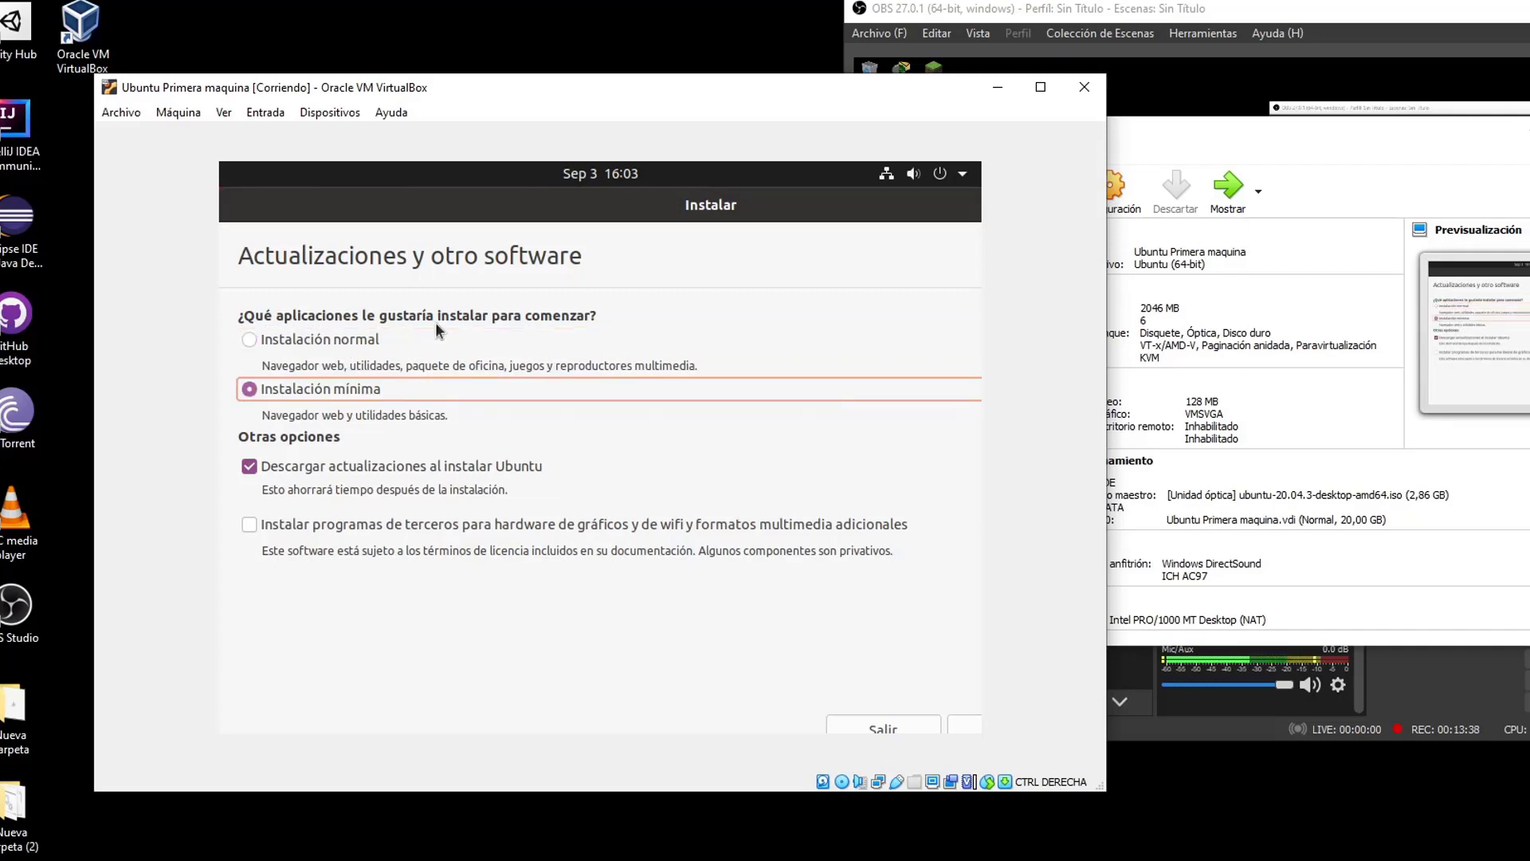
pyautogui.click(333, 342)
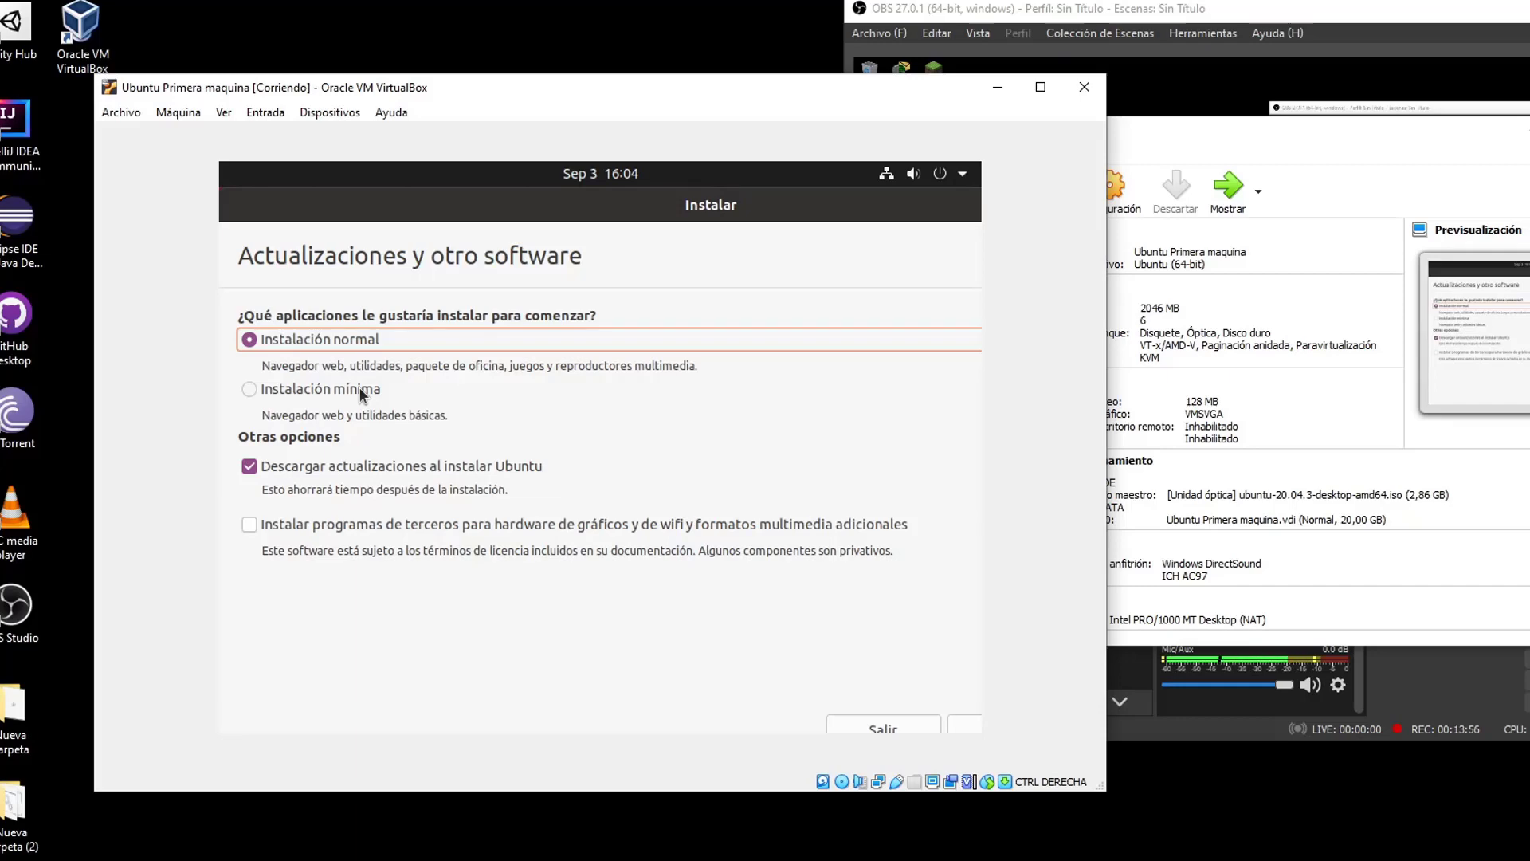
pyautogui.moveTo(249, 440); pyautogui.dragTo(341, 440)
pyautogui.click(340, 440)
pyautogui.click(252, 467)
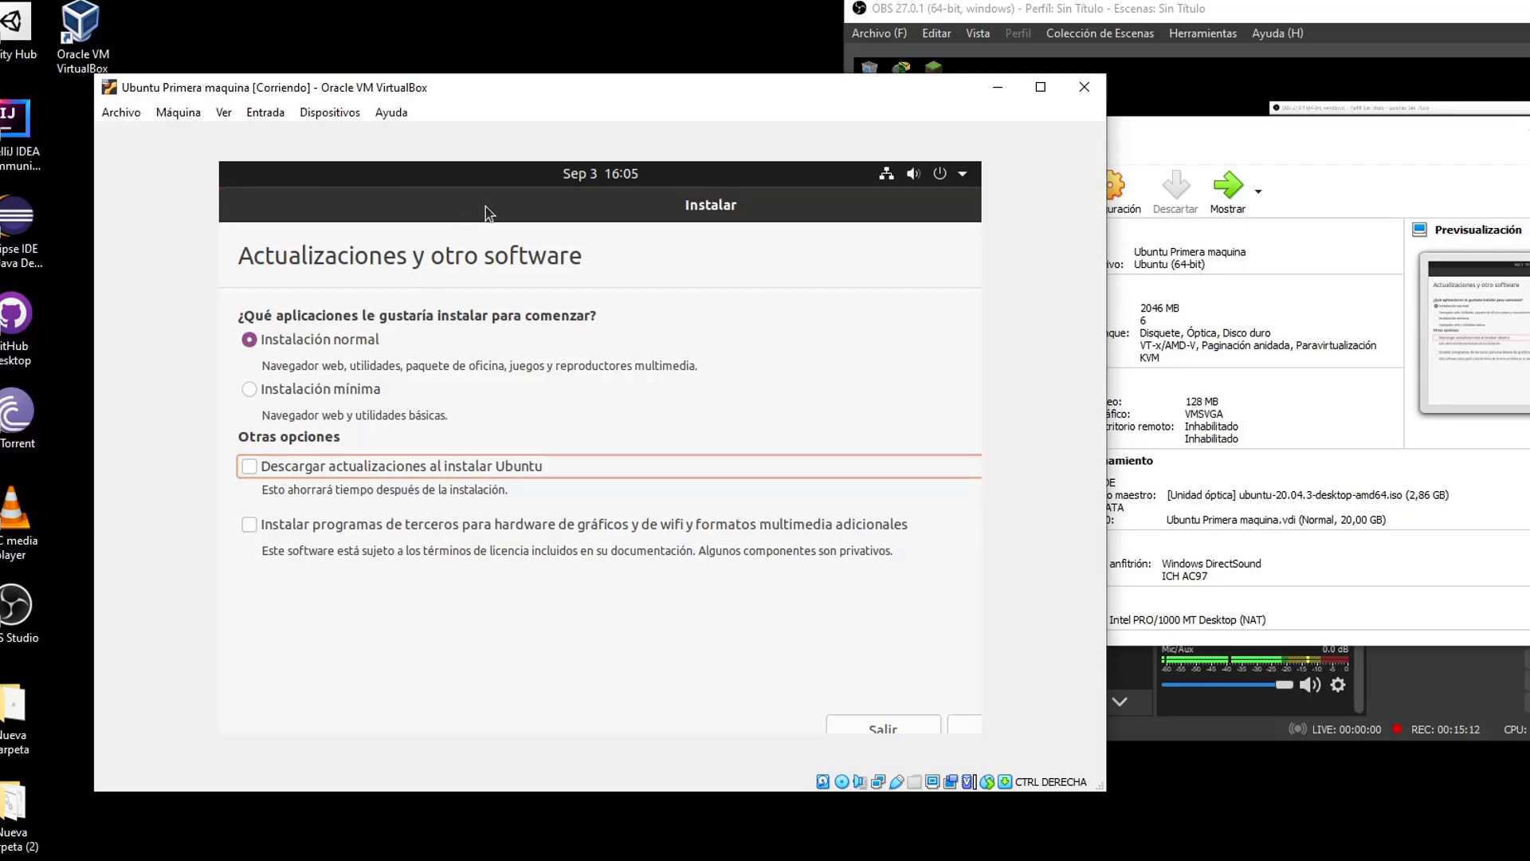
# Shift the installer window left and continue to the installation-type page
pyautogui.moveTo(485, 207)
pyautogui.mouseDown()
pyautogui.moveTo(452, 212)
pyautogui.moveTo(537, 208)
pyautogui.moveTo(494, 209)
pyautogui.mouseUp()
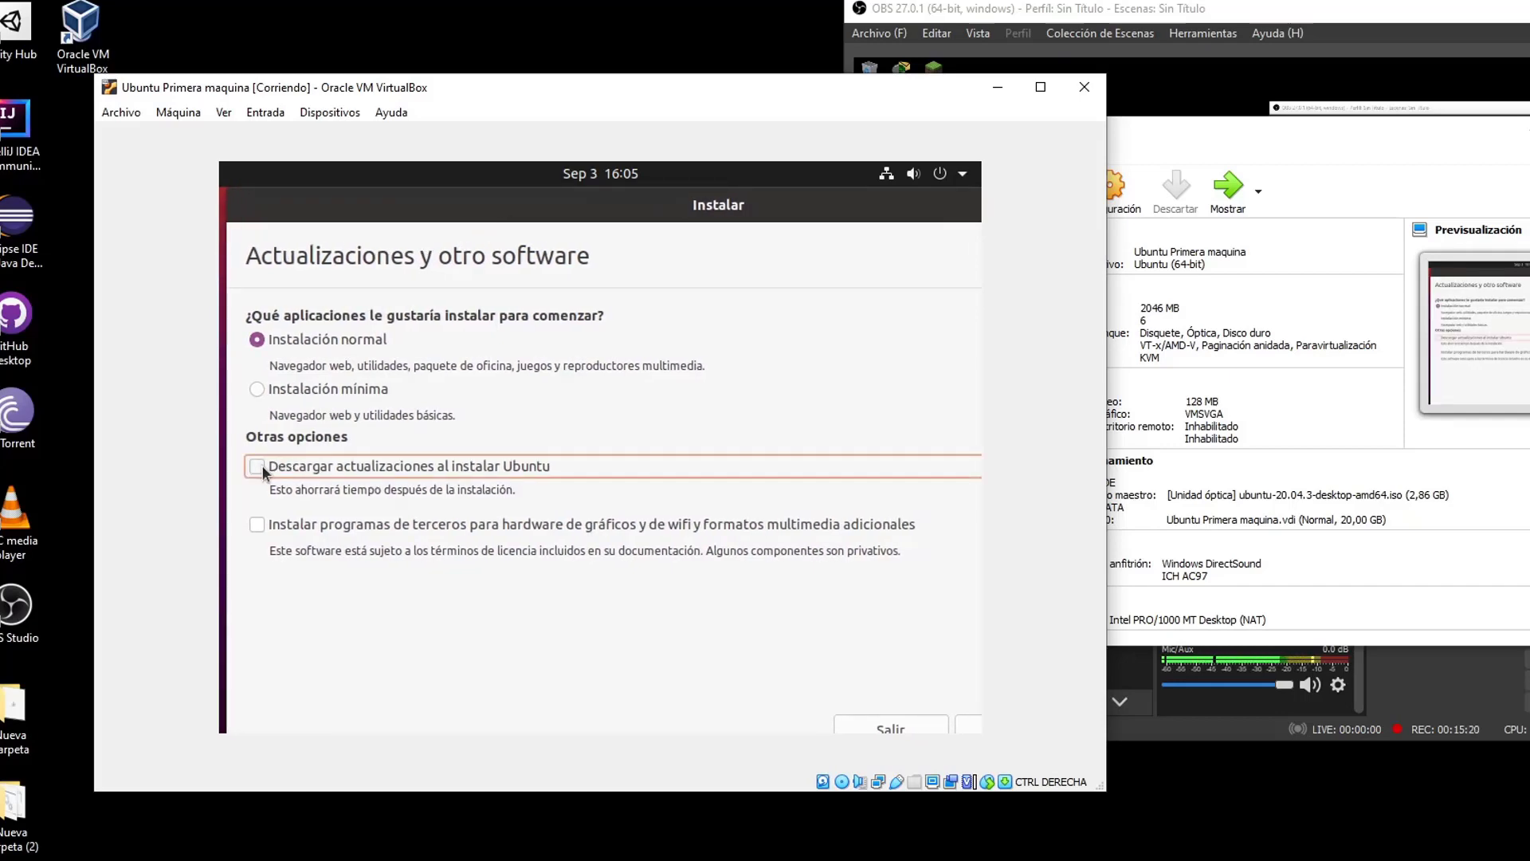
pyautogui.moveTo(800, 209); pyautogui.dragTo(580, 211)
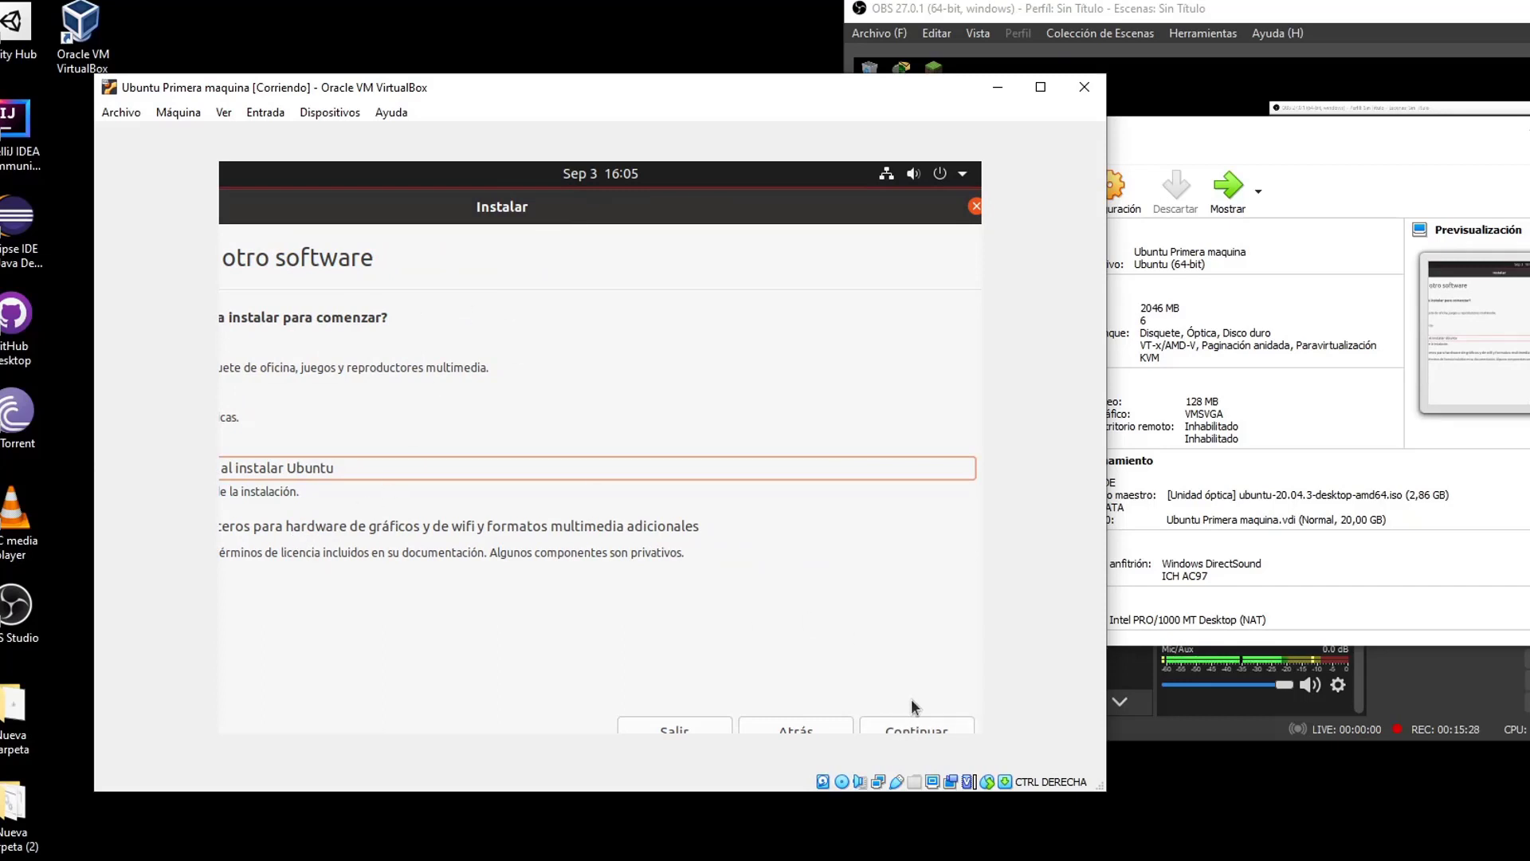
pyautogui.click(906, 722)
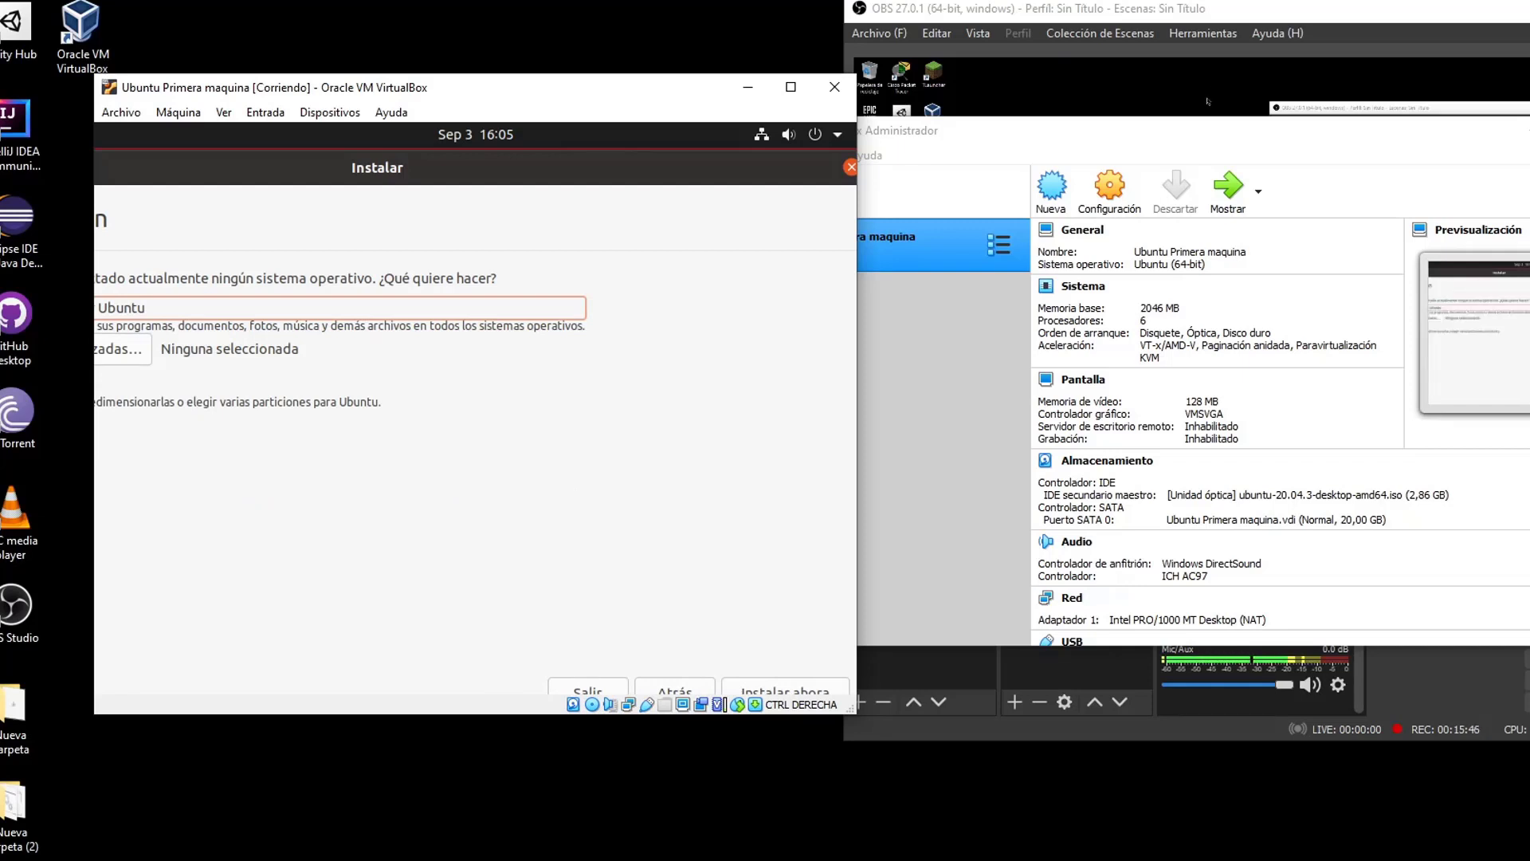
# Choose Más opciones to partition manually and continue to the partition editor
pyautogui.moveTo(426, 167); pyautogui.dragTo(655, 169)
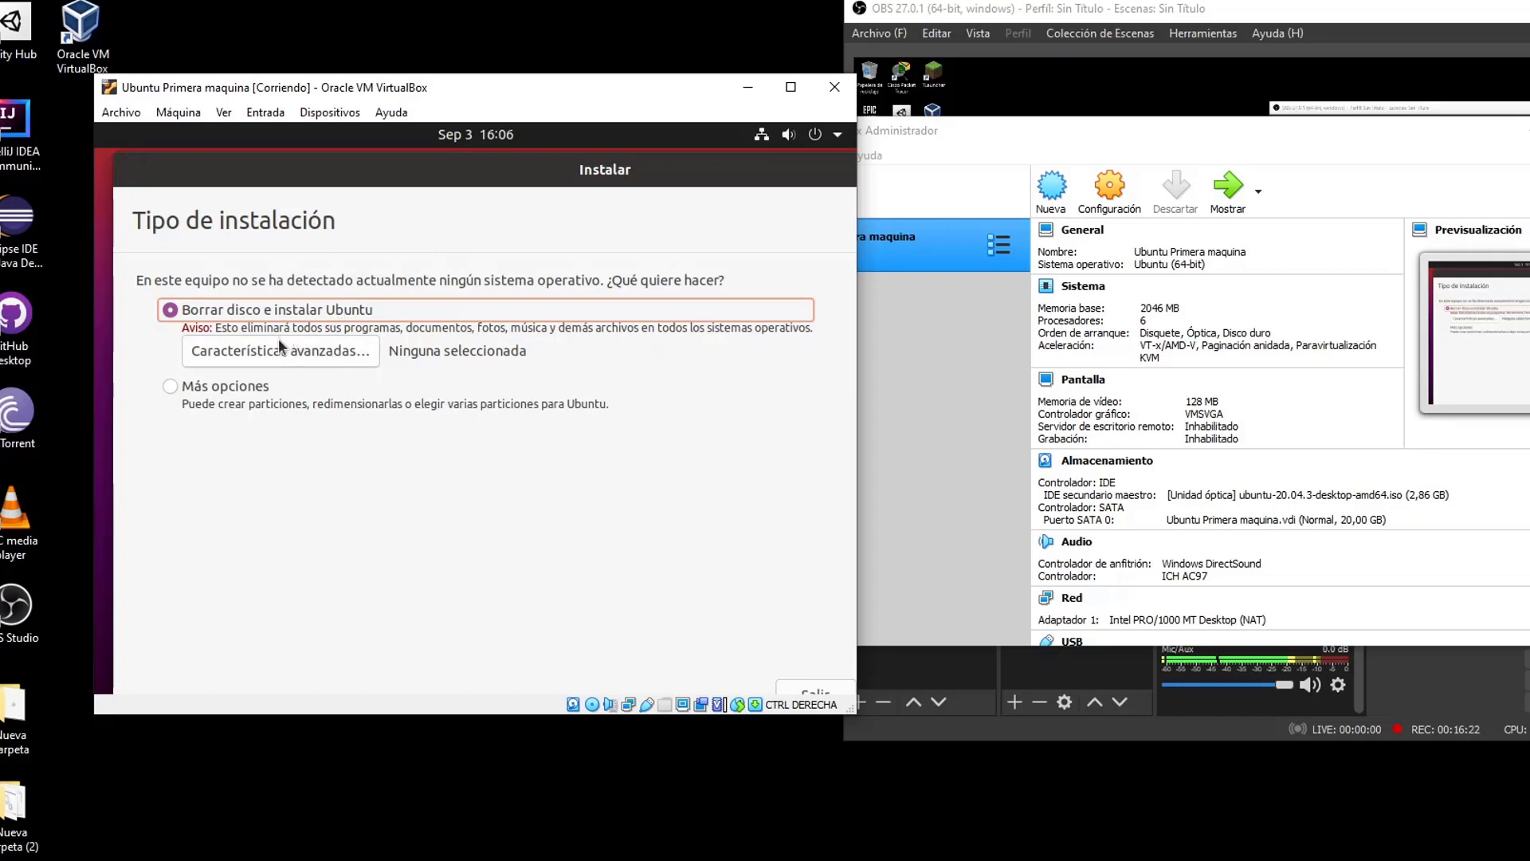
pyautogui.click(231, 386)
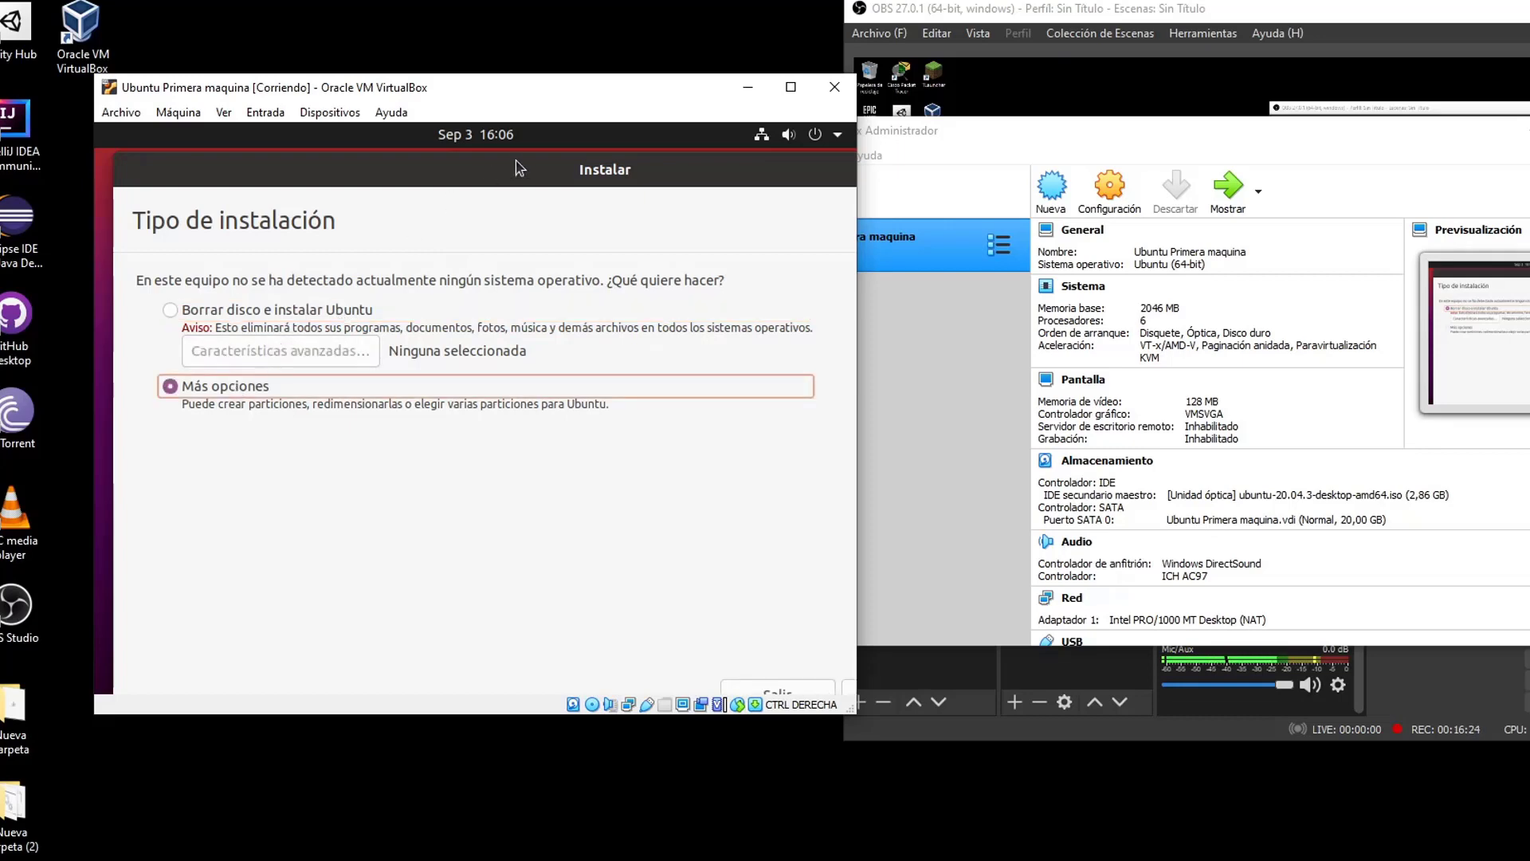
pyautogui.moveTo(515, 160); pyautogui.dragTo(314, 155)
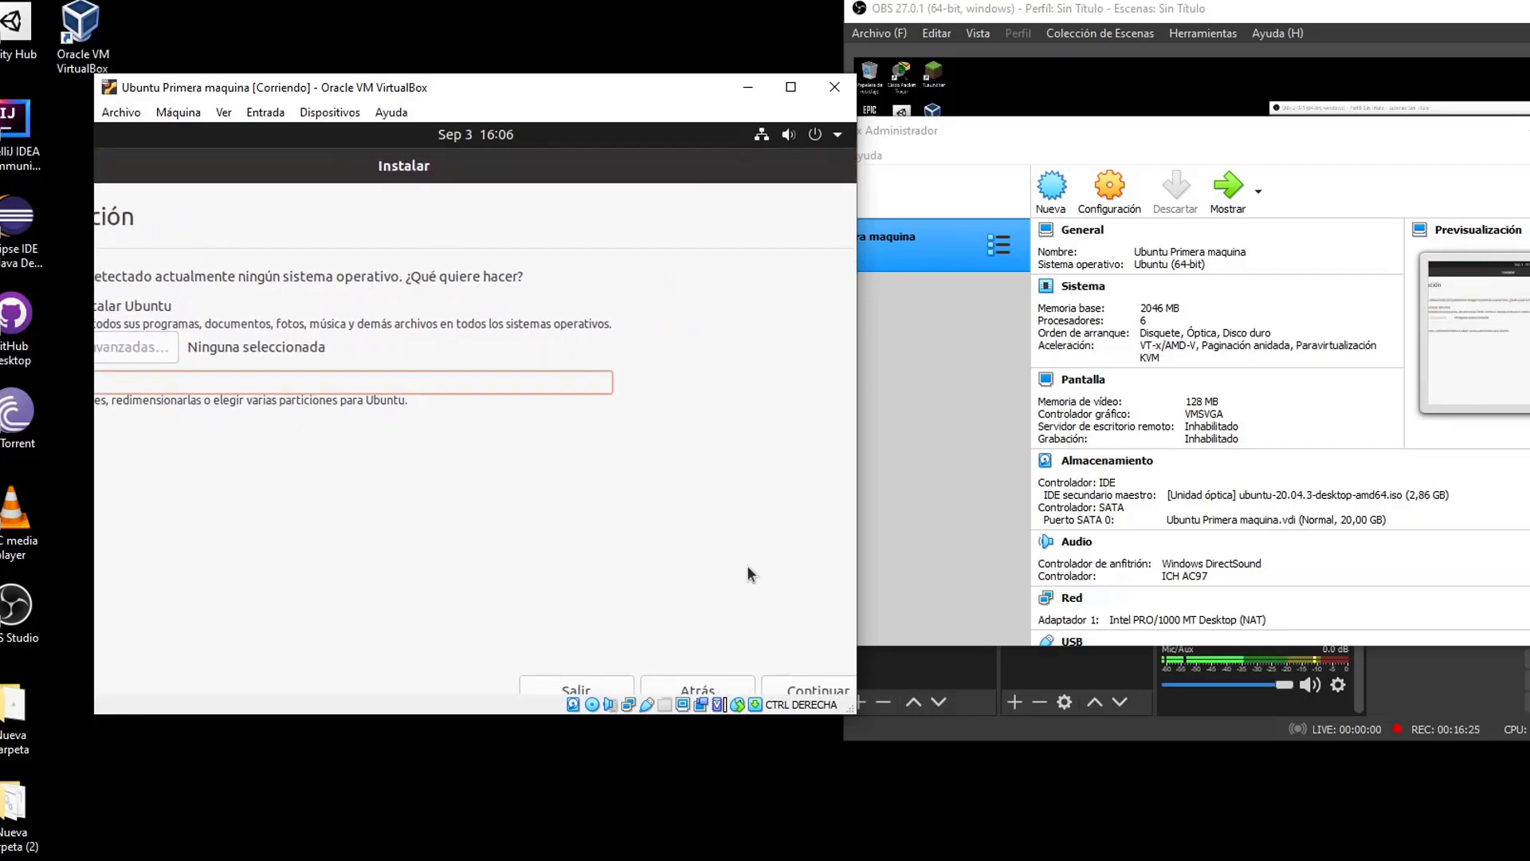
pyautogui.click(791, 691)
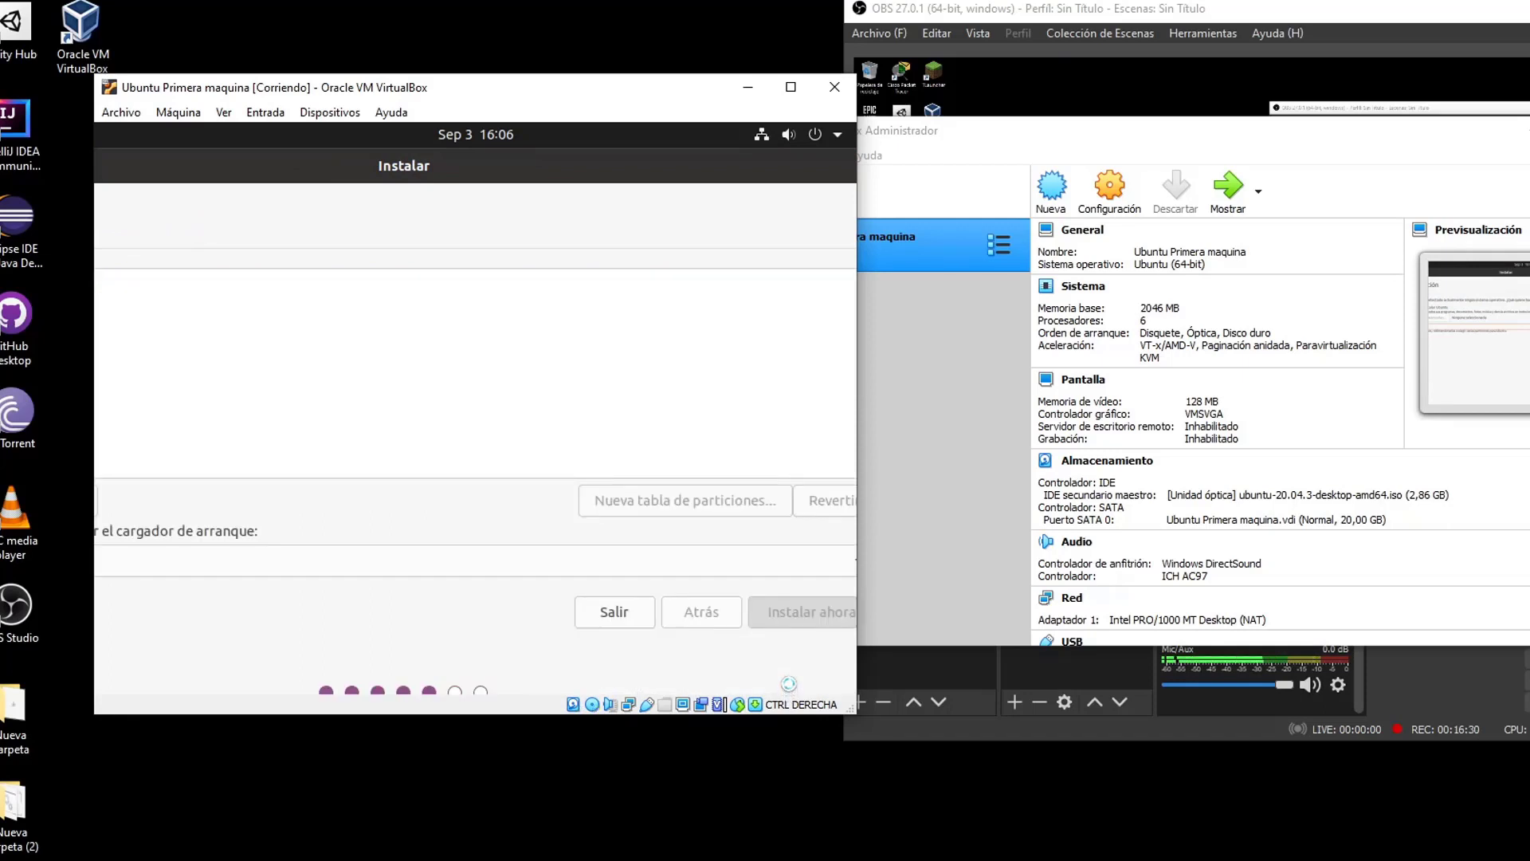
# Create and confirm a new empty partition table on /dev/sda, showing 21474 MB free
pyautogui.moveTo(243, 170); pyautogui.dragTo(405, 155)
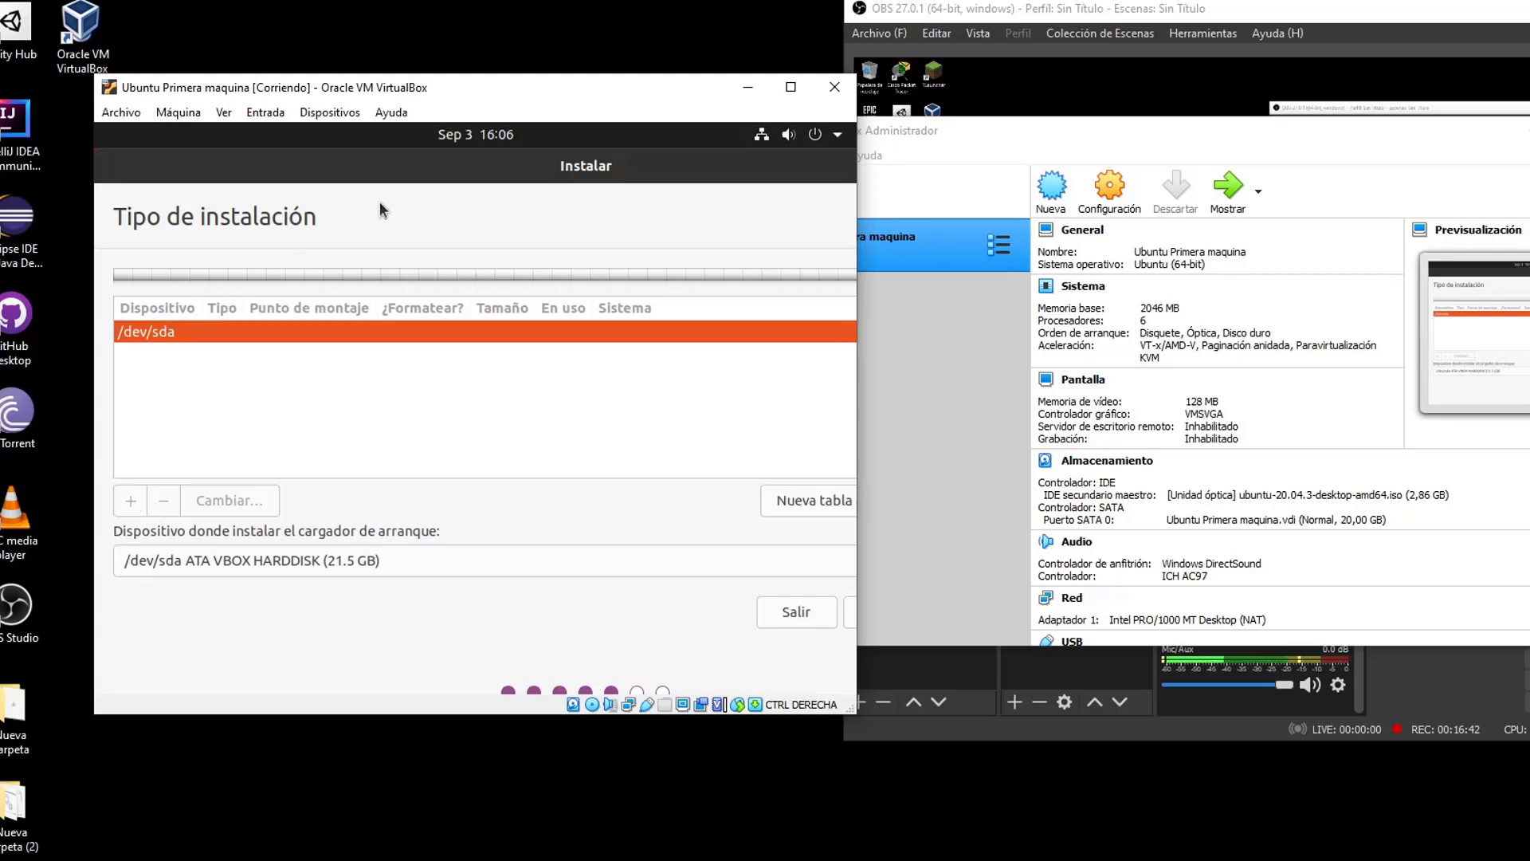
pyautogui.moveTo(429, 165); pyautogui.dragTo(312, 180)
pyautogui.click(769, 503)
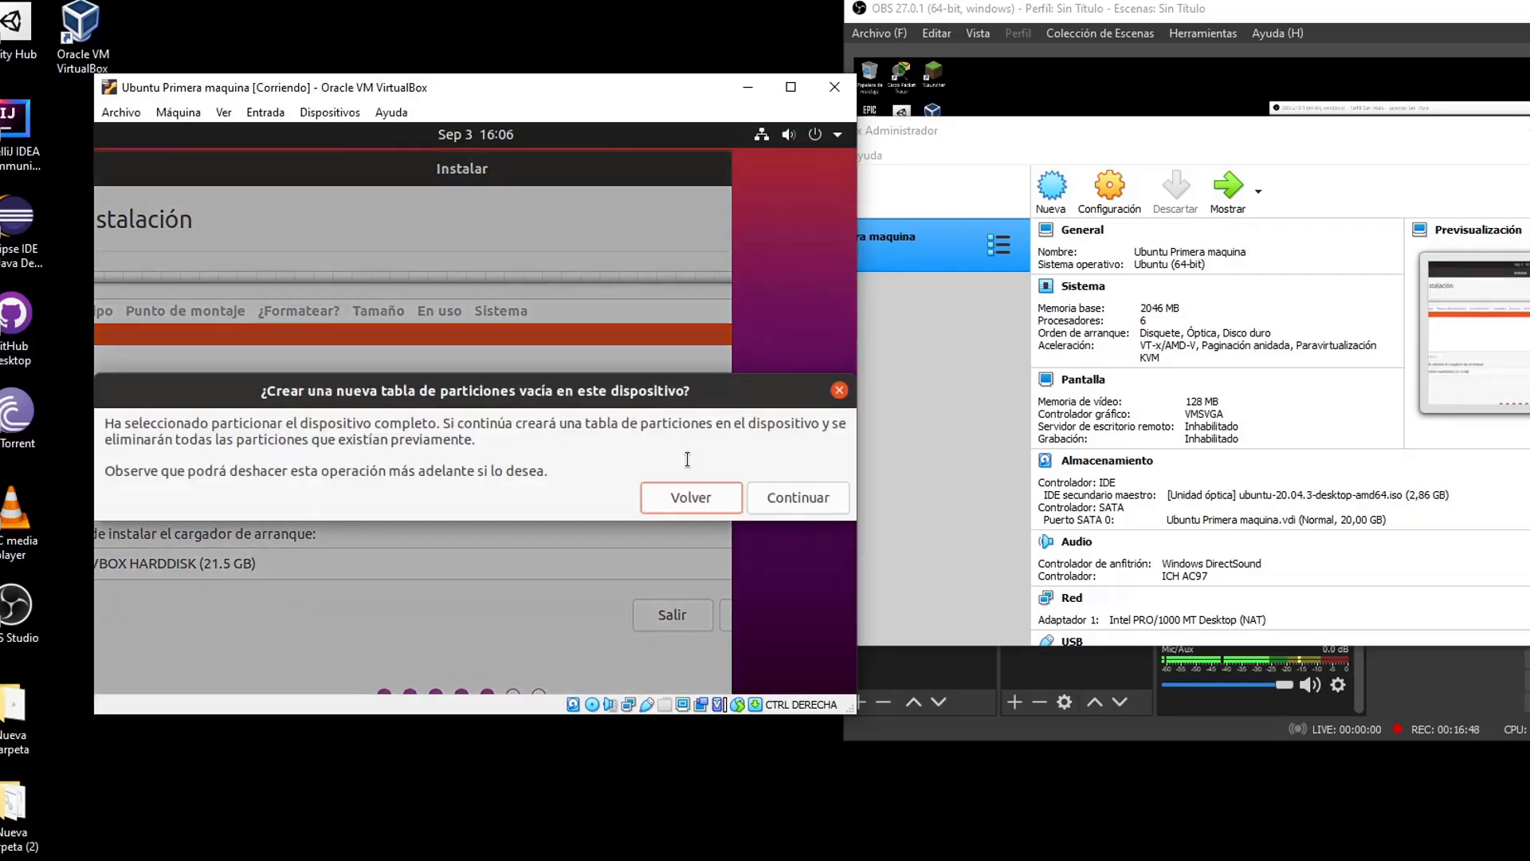
pyautogui.moveTo(852, 715); pyautogui.dragTo(966, 773)
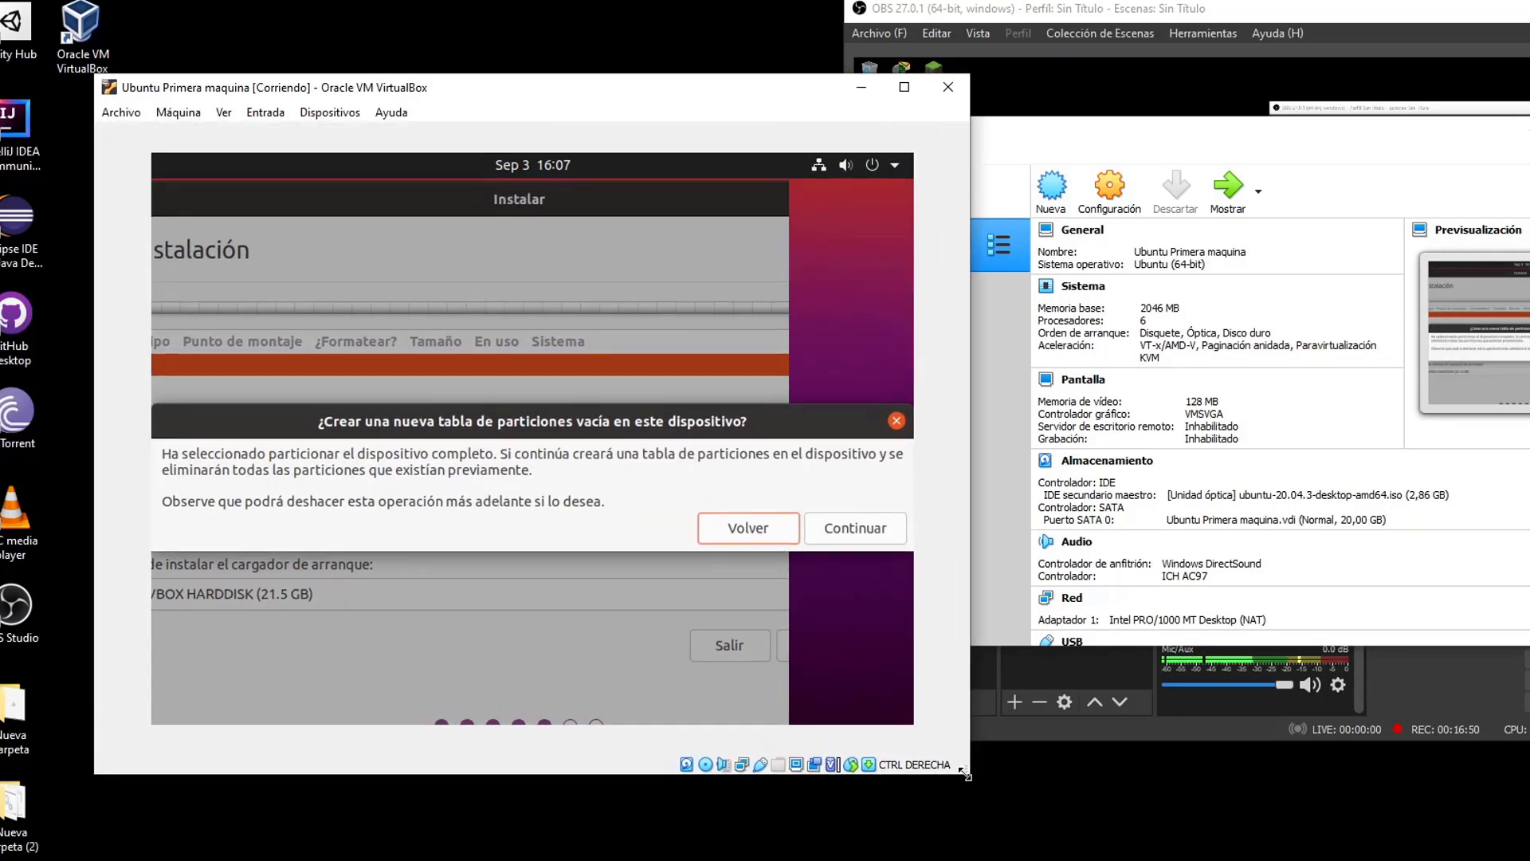
pyautogui.click(223, 112)
pyautogui.click(224, 113)
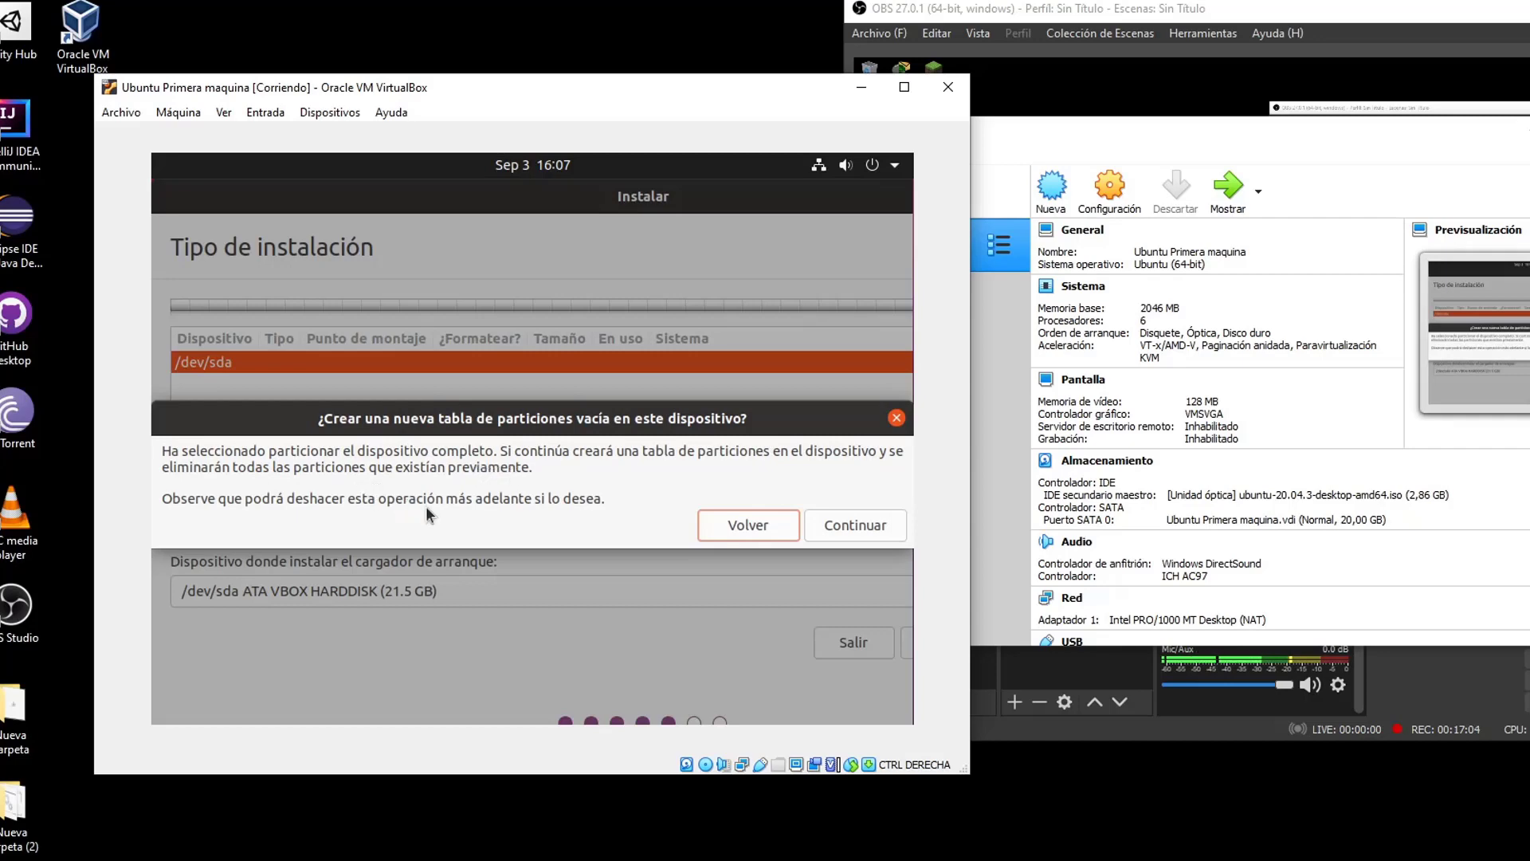
pyautogui.click(843, 529)
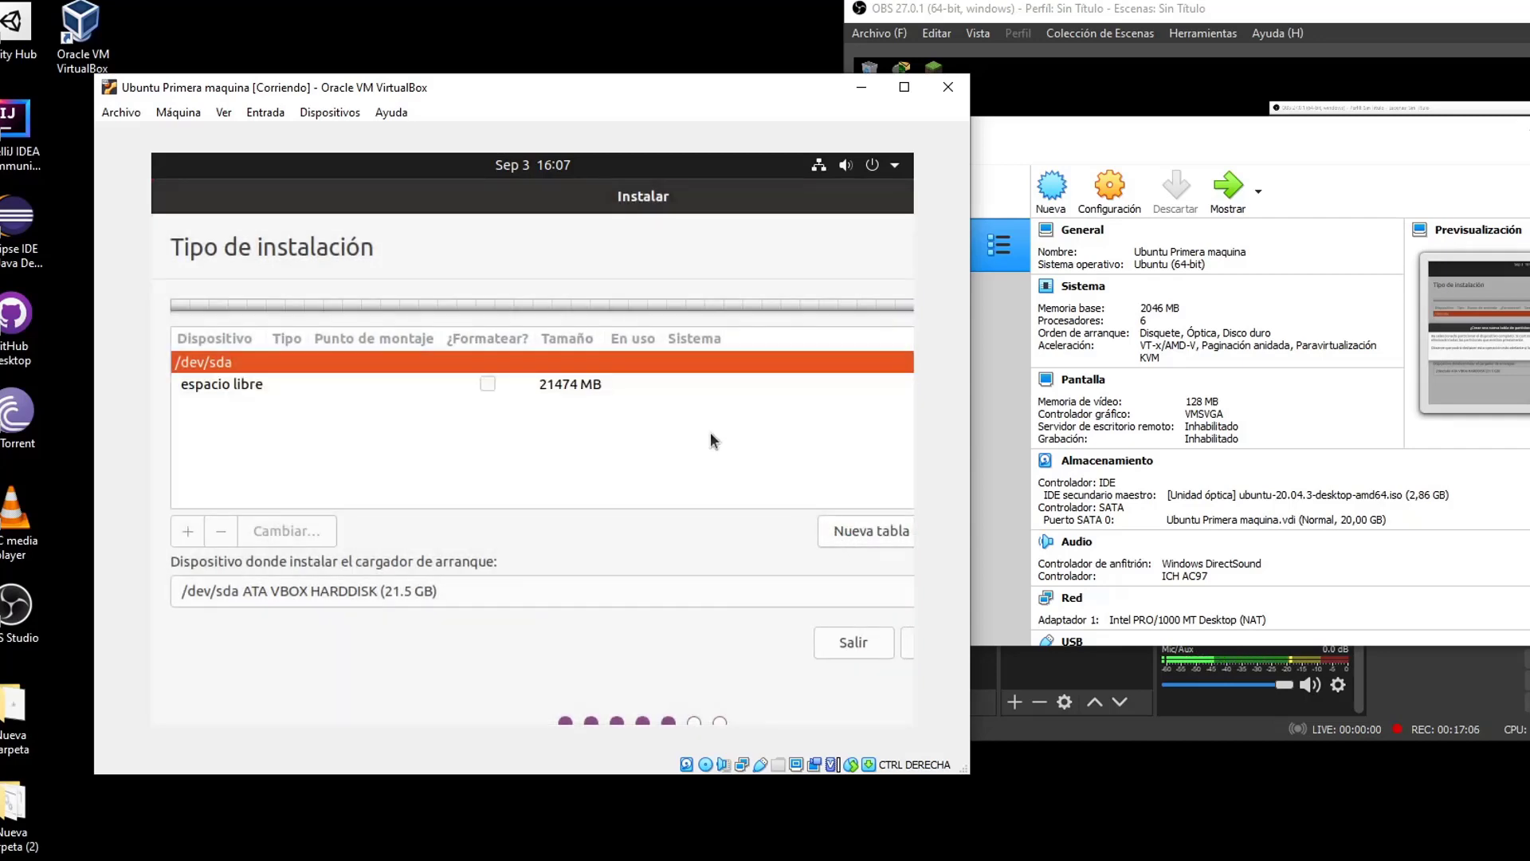
# Add a new partition in the free space with size 1024 MB
pyautogui.click(317, 387)
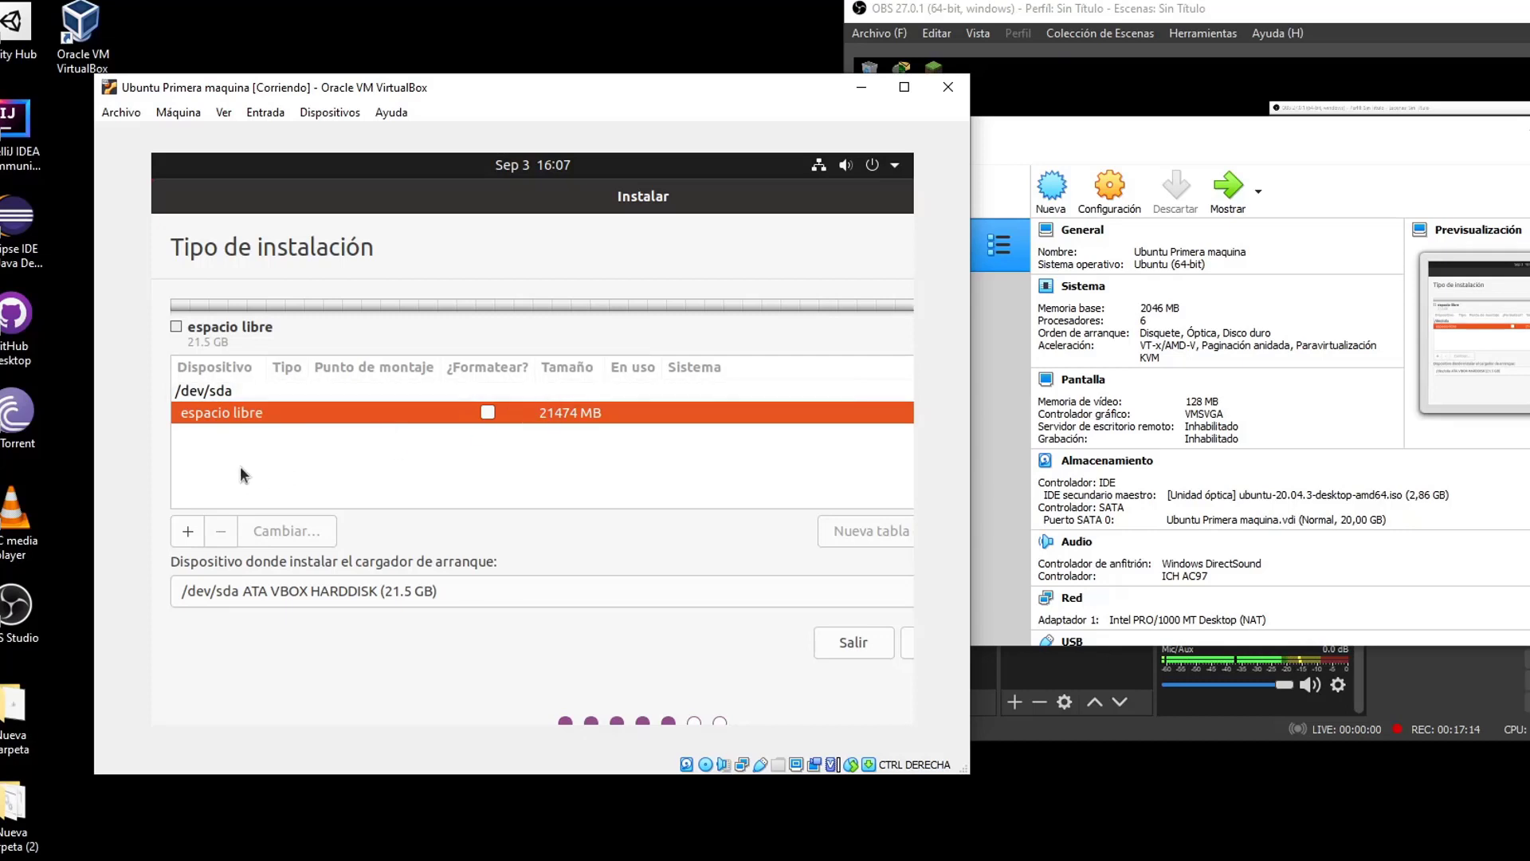
pyautogui.click(186, 531)
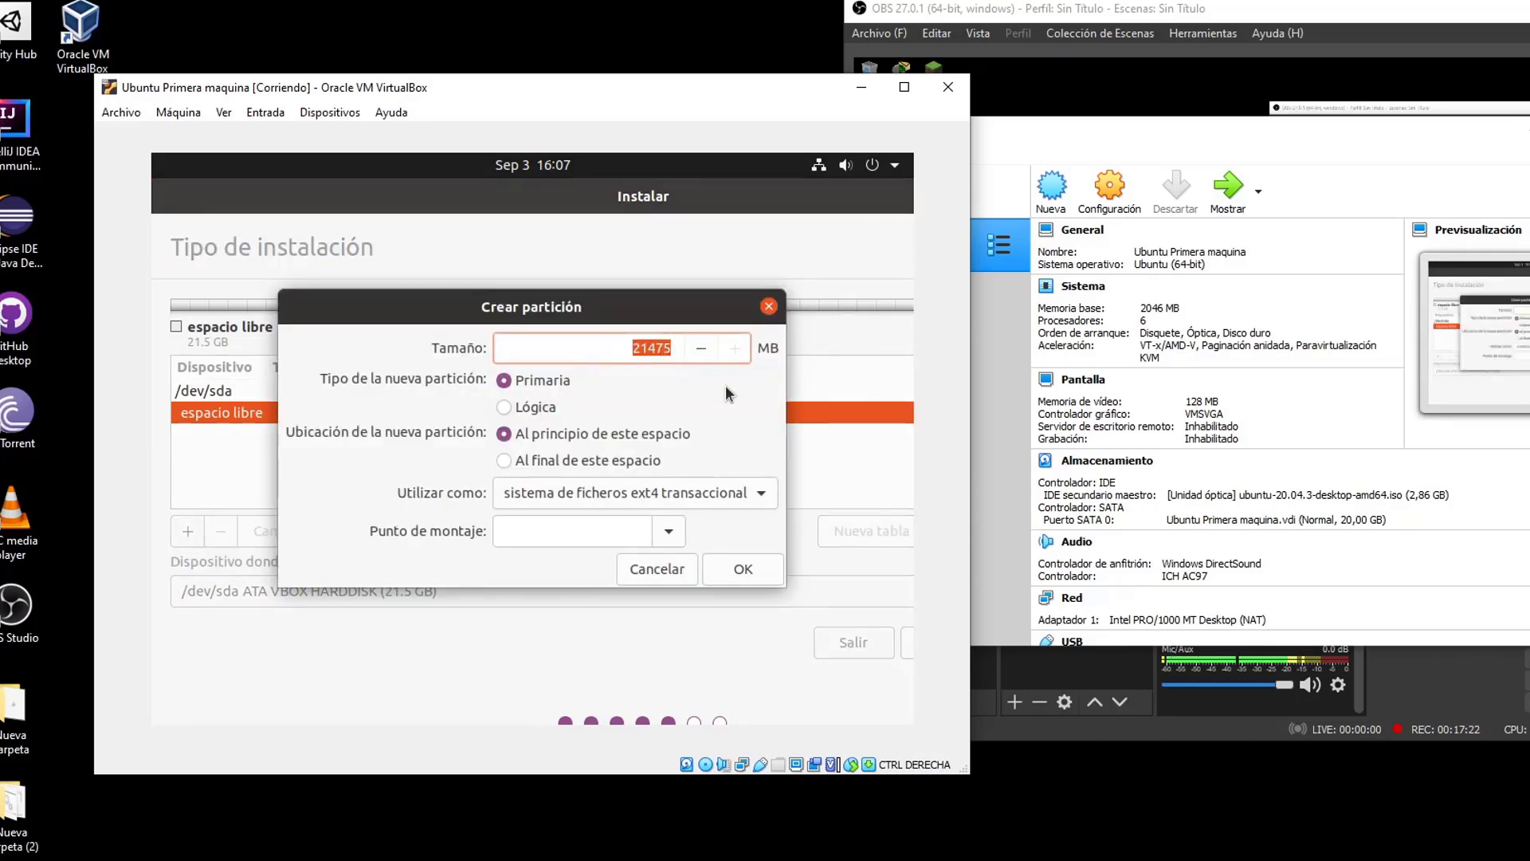
pyautogui.press('Right')
pyautogui.press('BackSpace')
pyautogui.press('BackSpace')
pyautogui.press('BackSpace')
pyautogui.press('BackSpace')
pyautogui.press('BackSpace')
pyautogui.press('Down')
pyautogui.write('1024')
# Set the new partition to 'área de intercambio' and create the swap partition
pyautogui.click(626, 511)
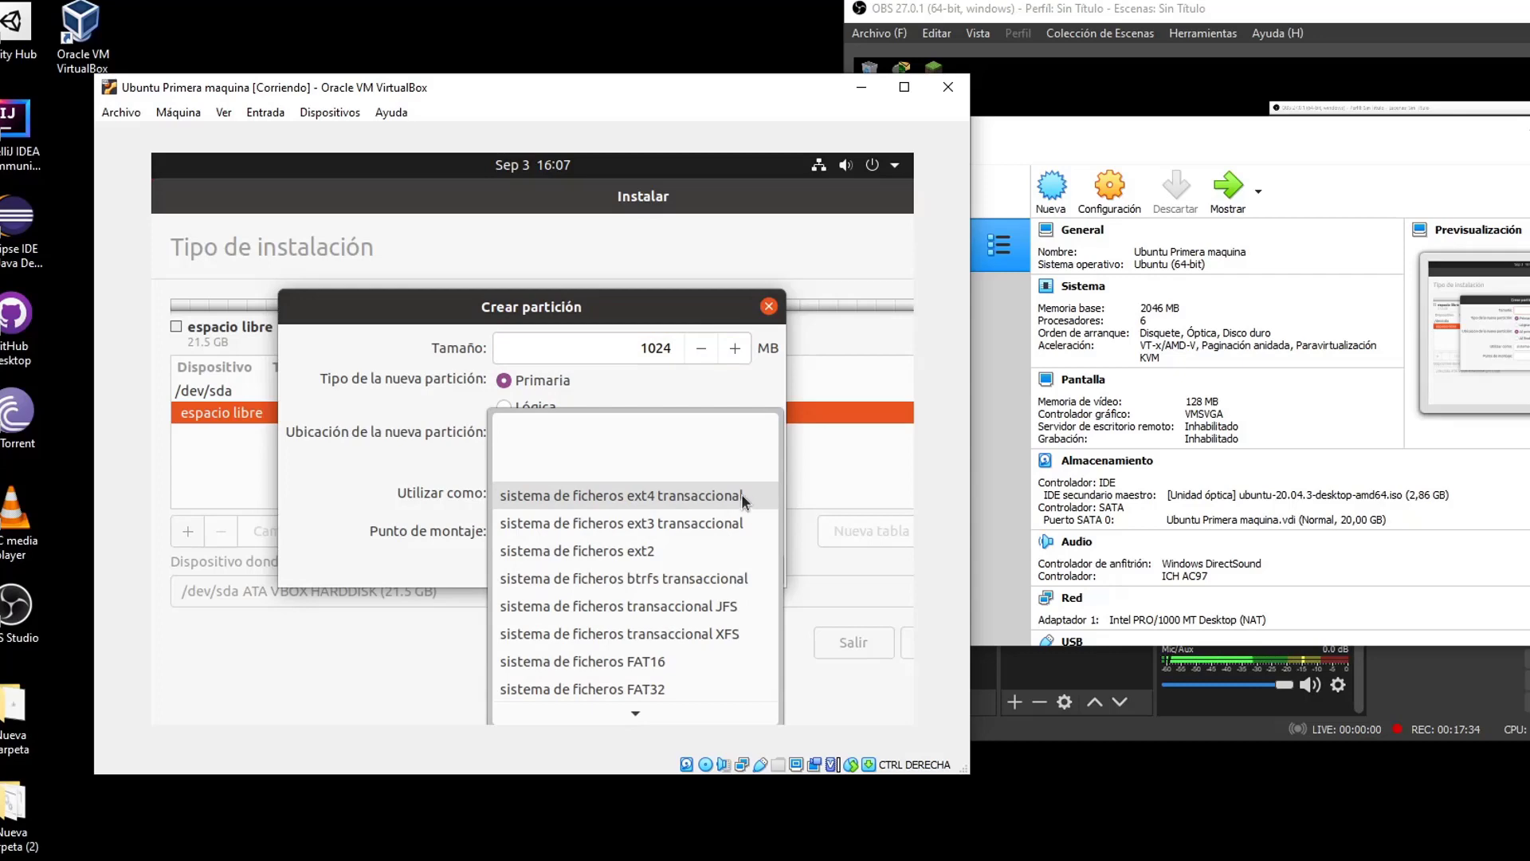
pyautogui.click(741, 494)
pyautogui.click(653, 535)
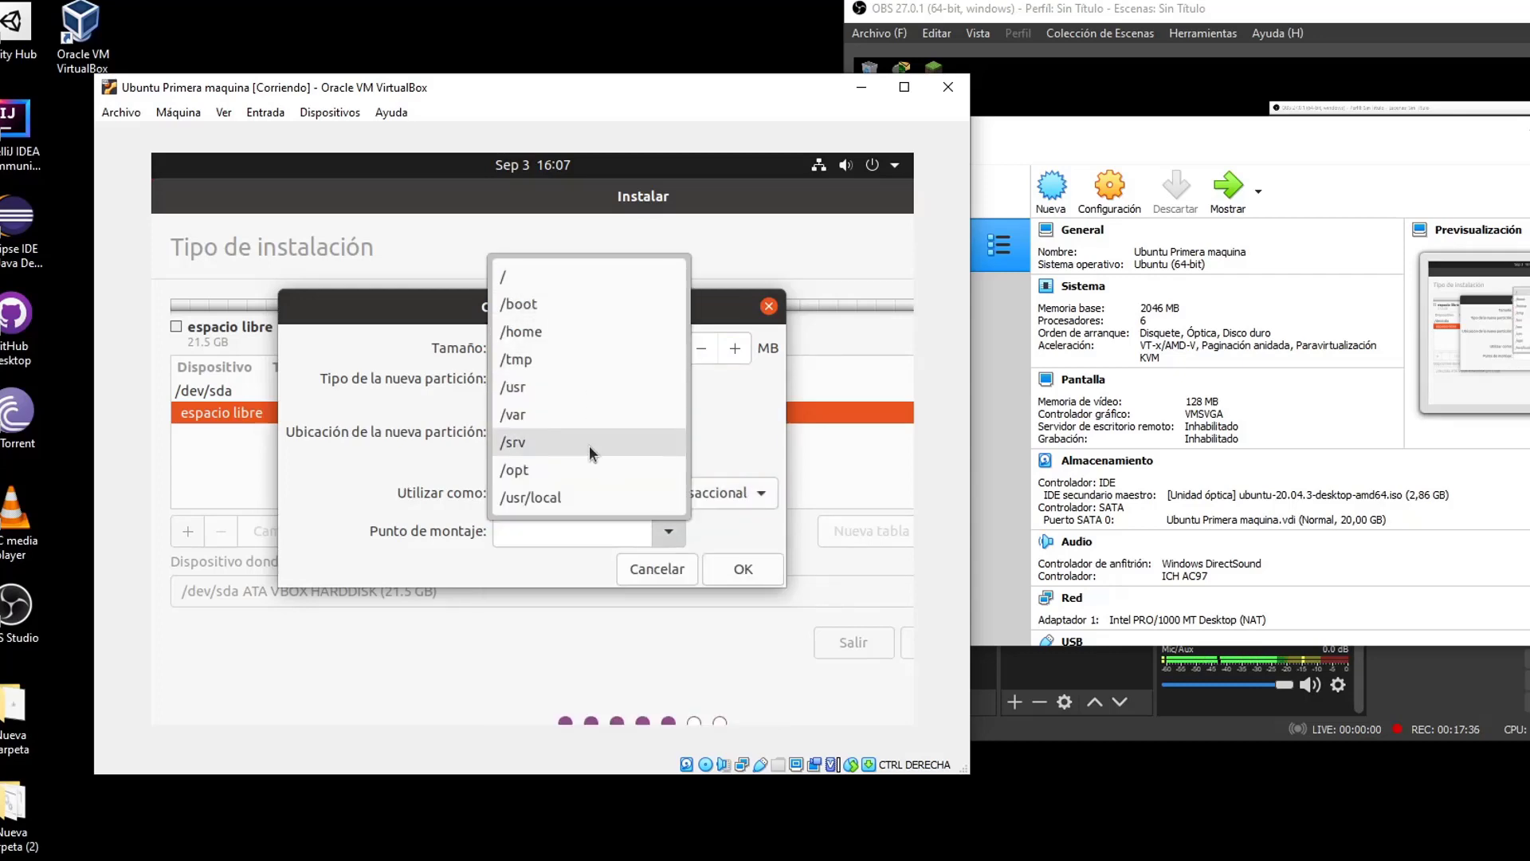
pyautogui.click(725, 494)
pyautogui.click(725, 492)
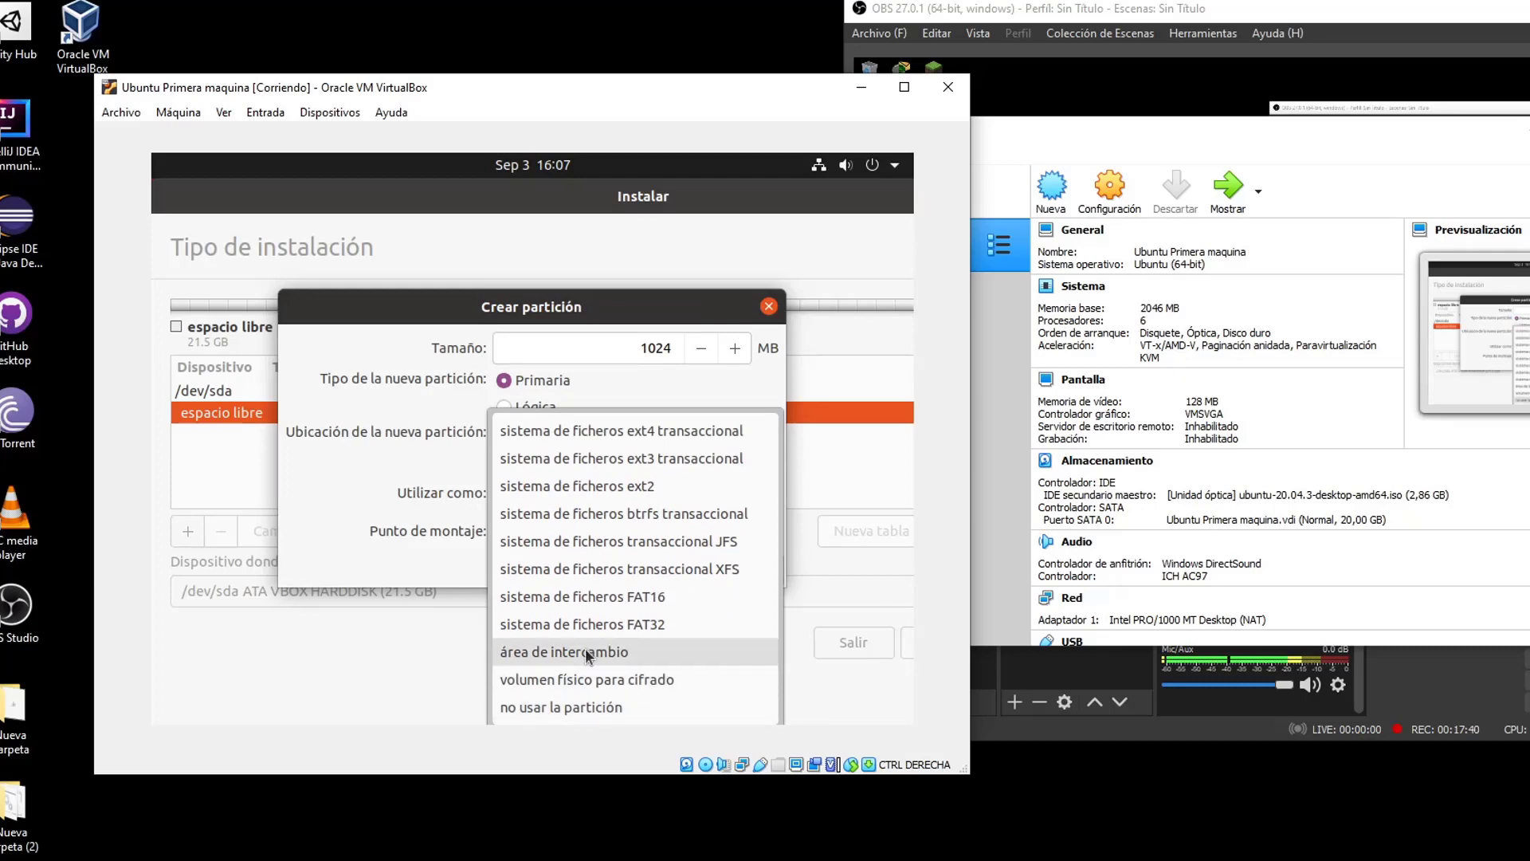
pyautogui.click(575, 649)
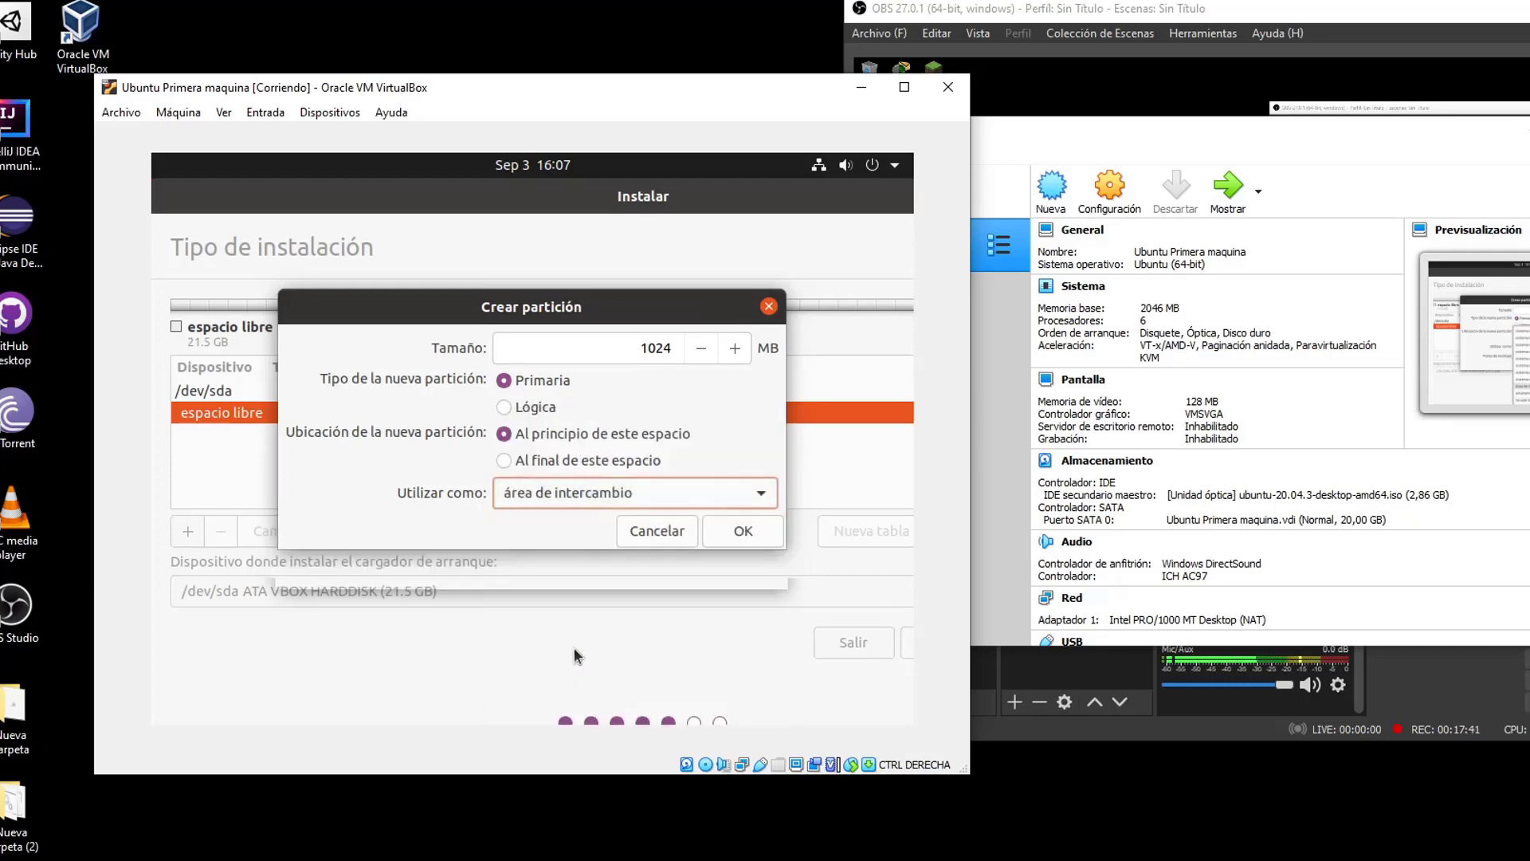
pyautogui.click(770, 531)
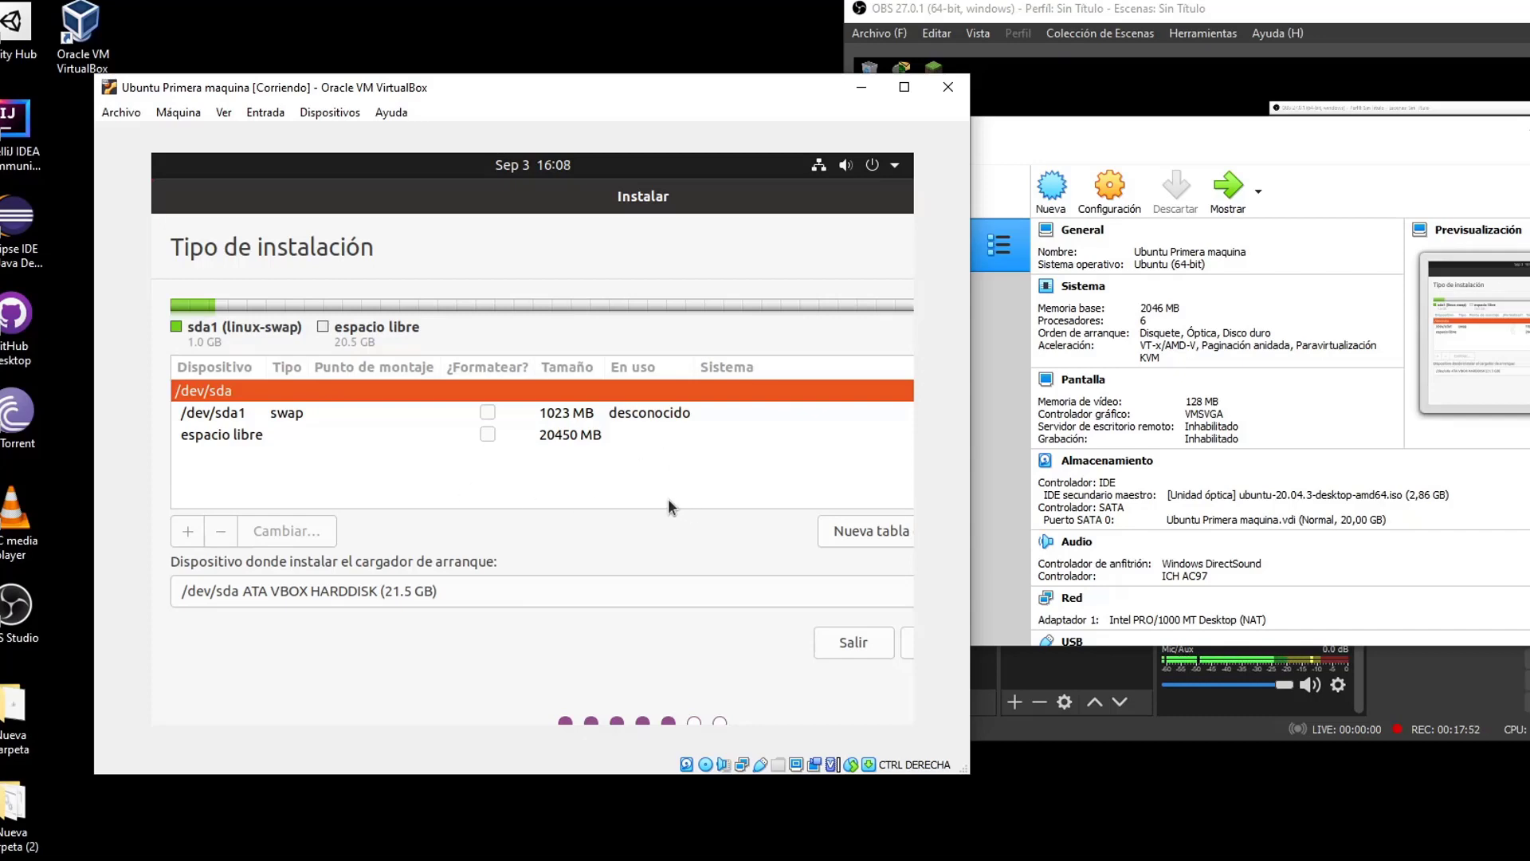
# Create a primary ext4 partition mounted at / in the remaining space, then choose Instalar ahora
pyautogui.click(518, 440)
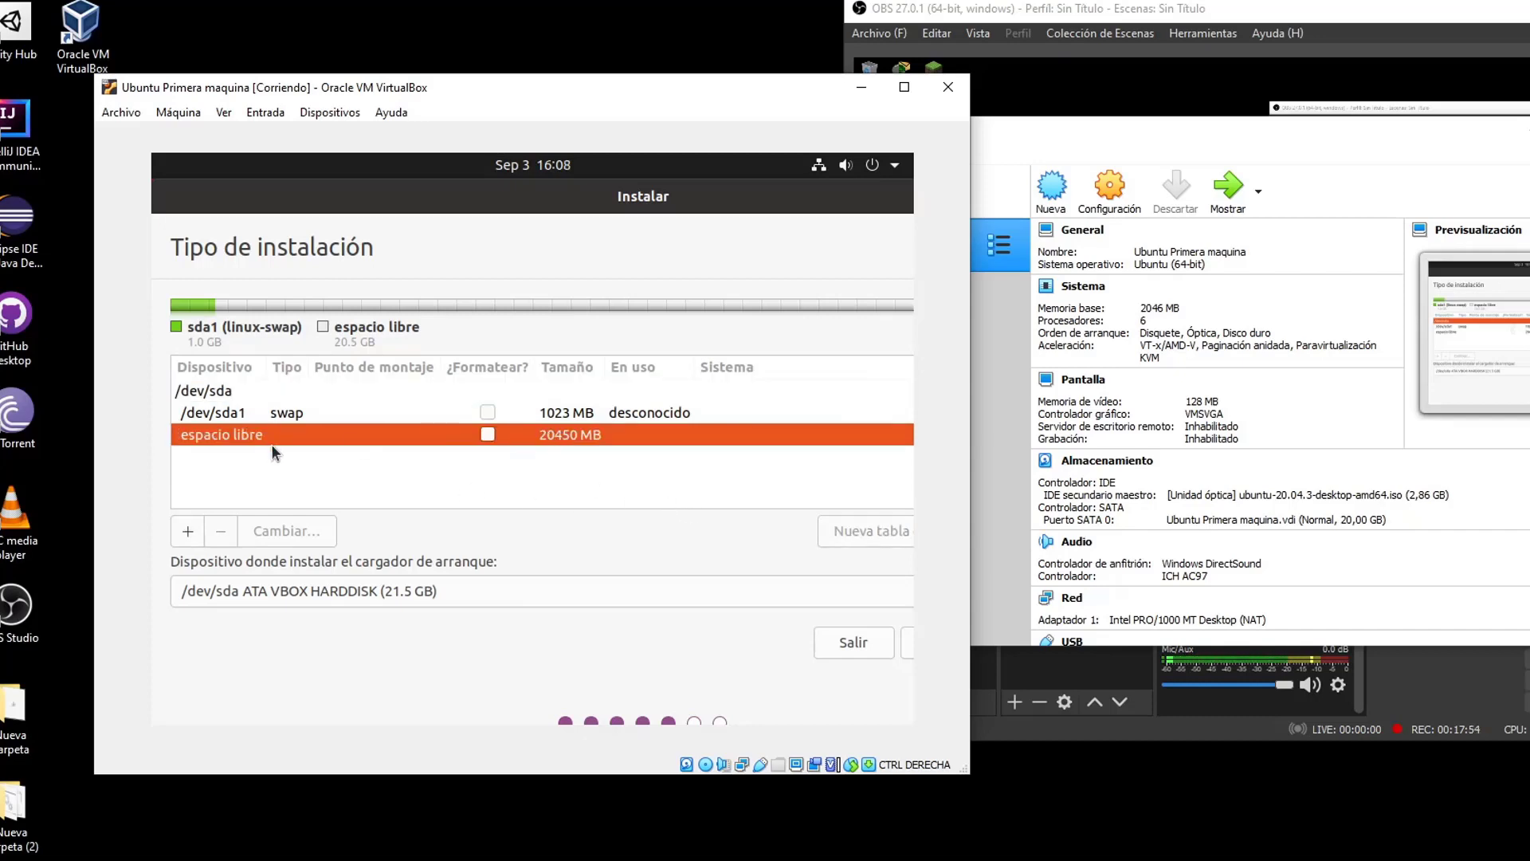
pyautogui.click(188, 532)
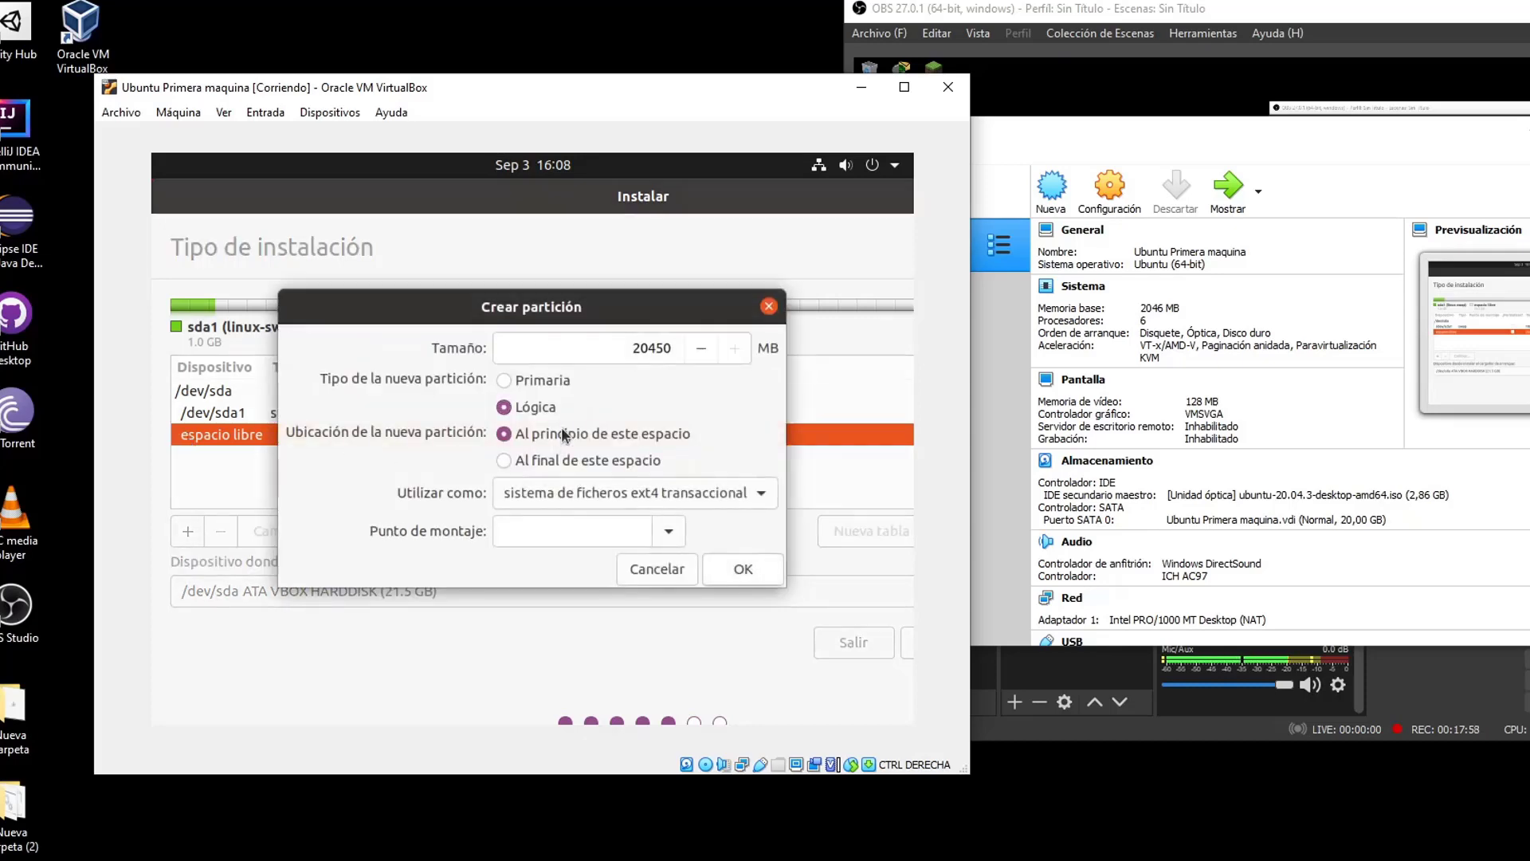
pyautogui.click(507, 380)
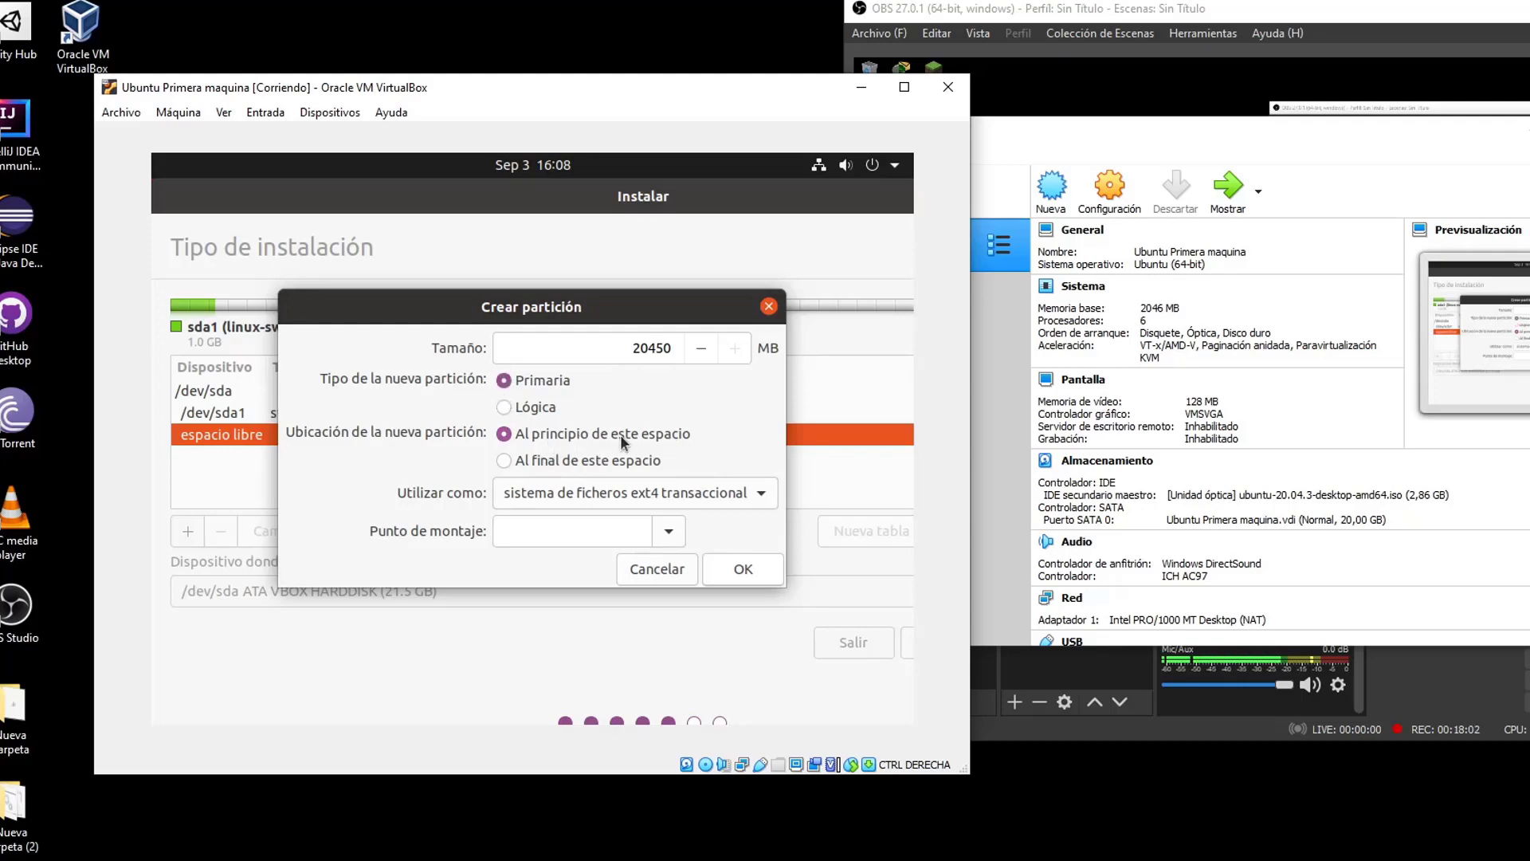
pyautogui.click(761, 494)
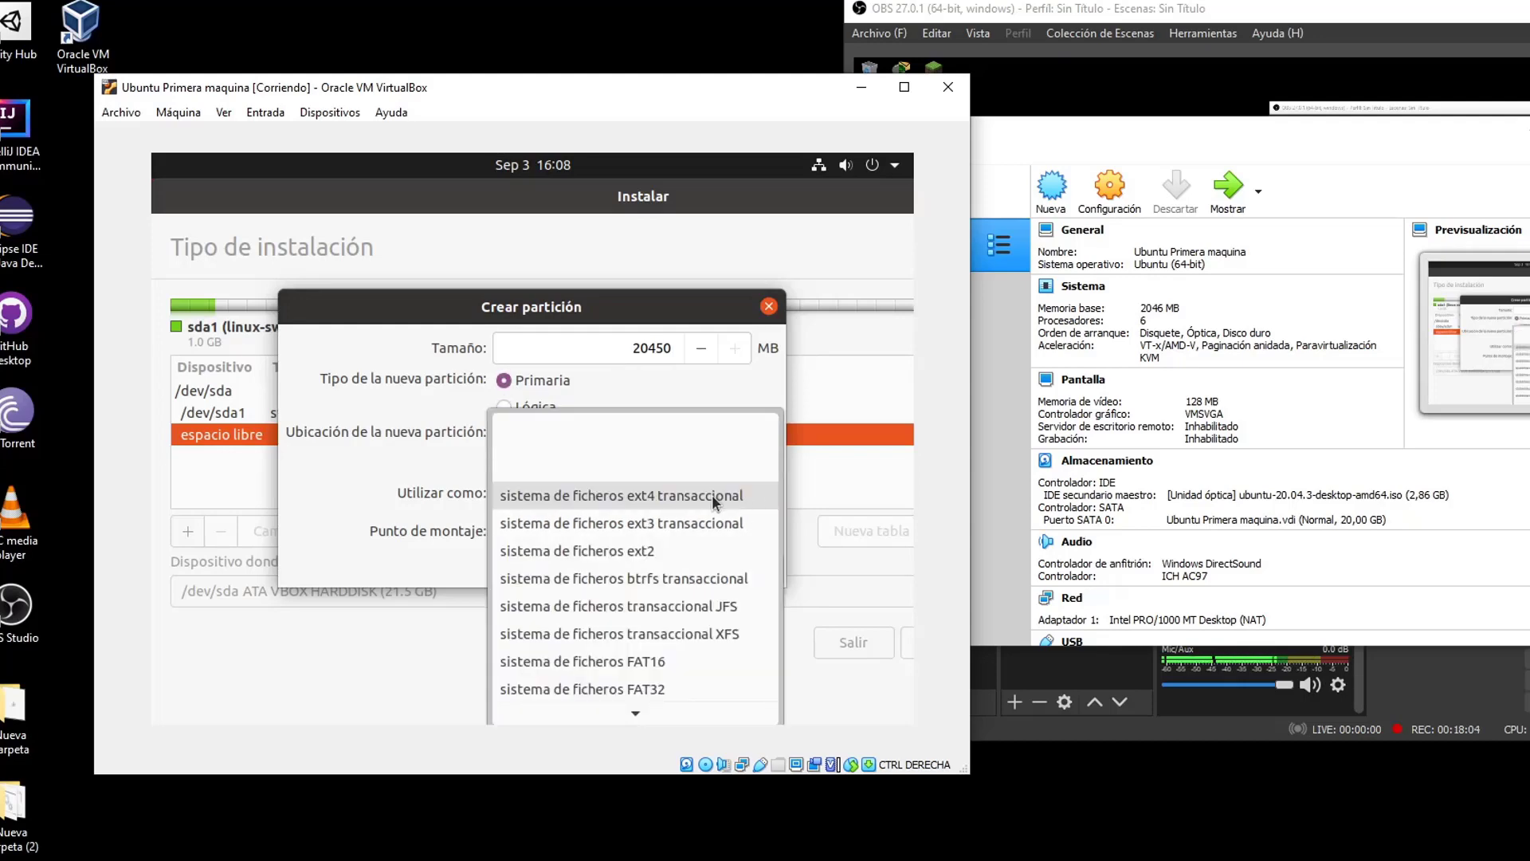
pyautogui.click(645, 496)
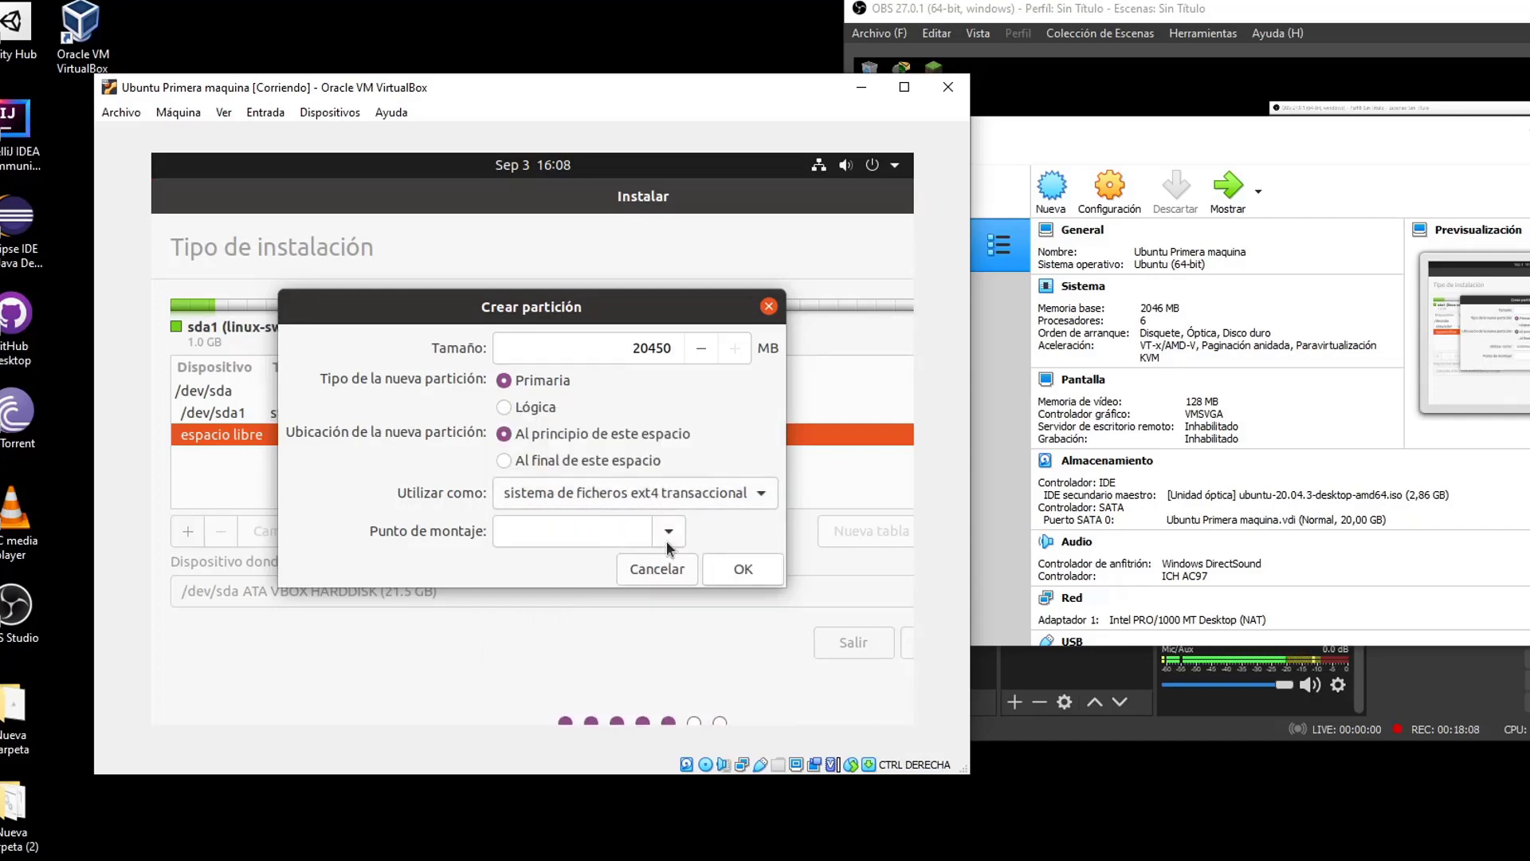
pyautogui.click(637, 536)
pyautogui.click(545, 280)
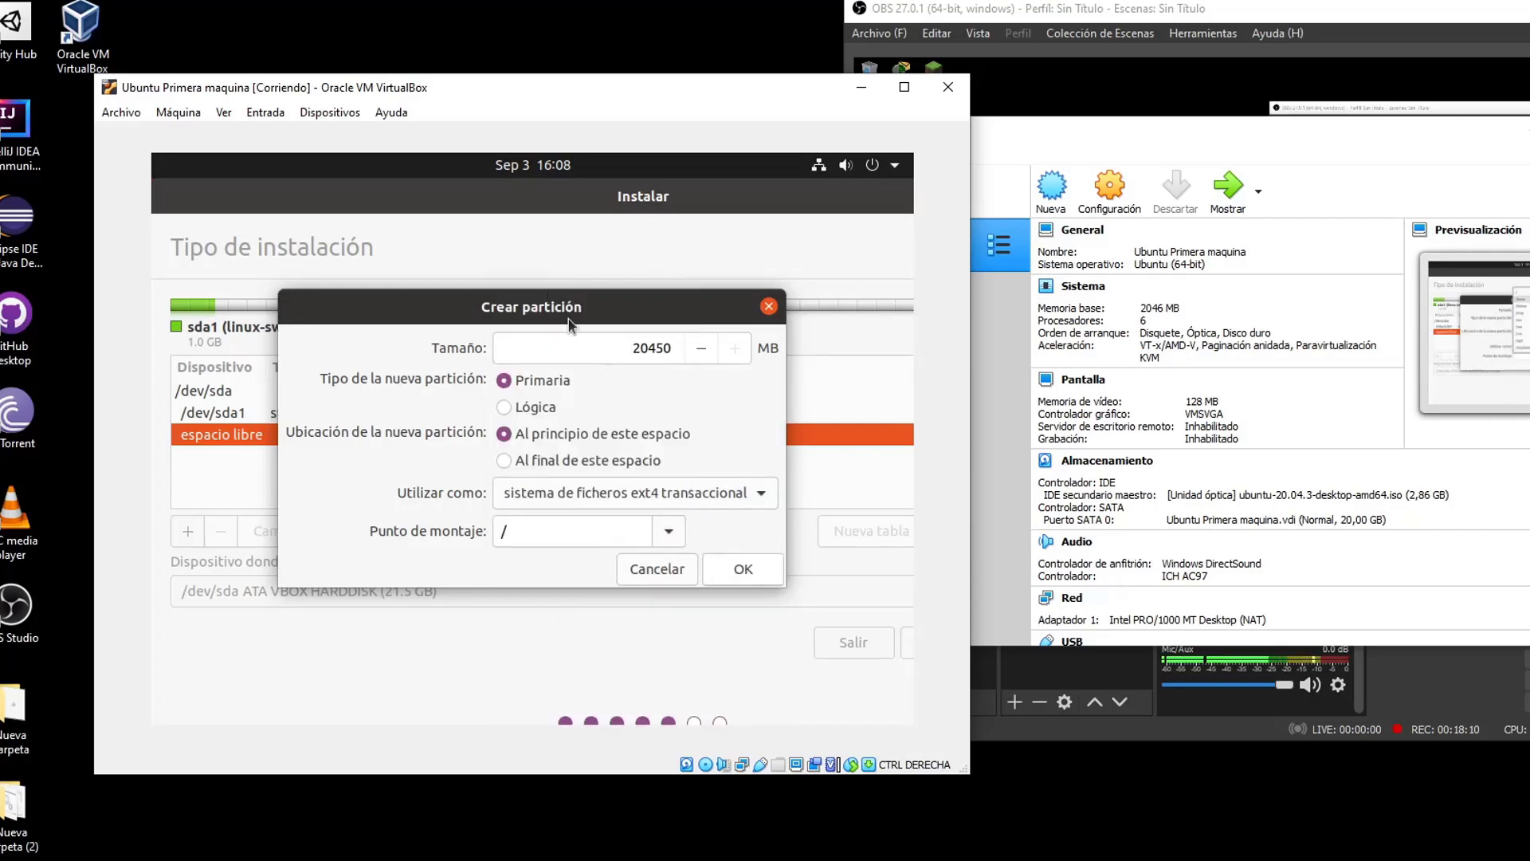
pyautogui.doubleClick(529, 537)
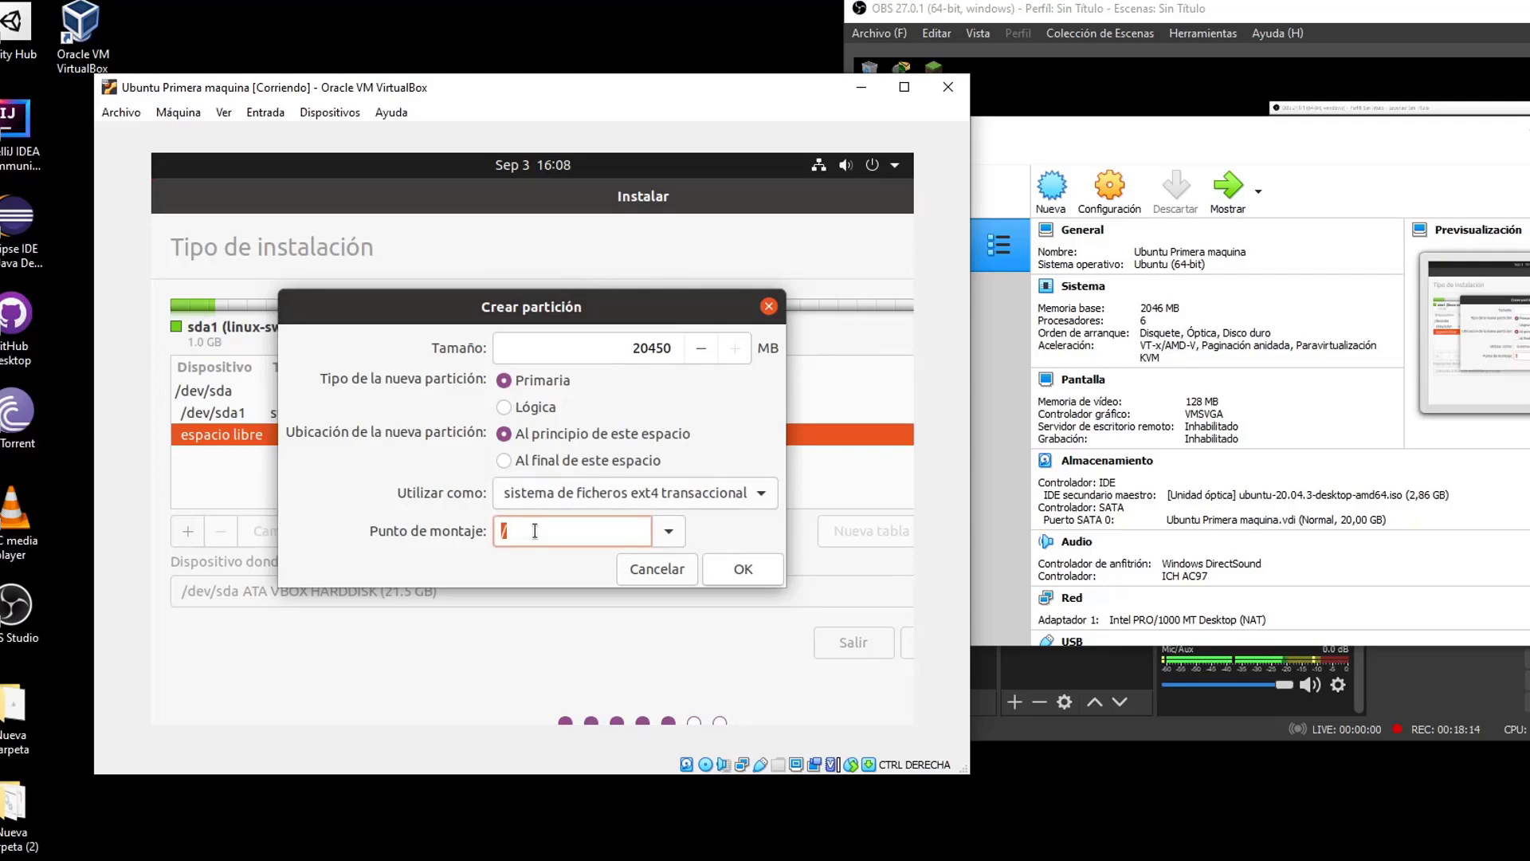
pyautogui.click(720, 569)
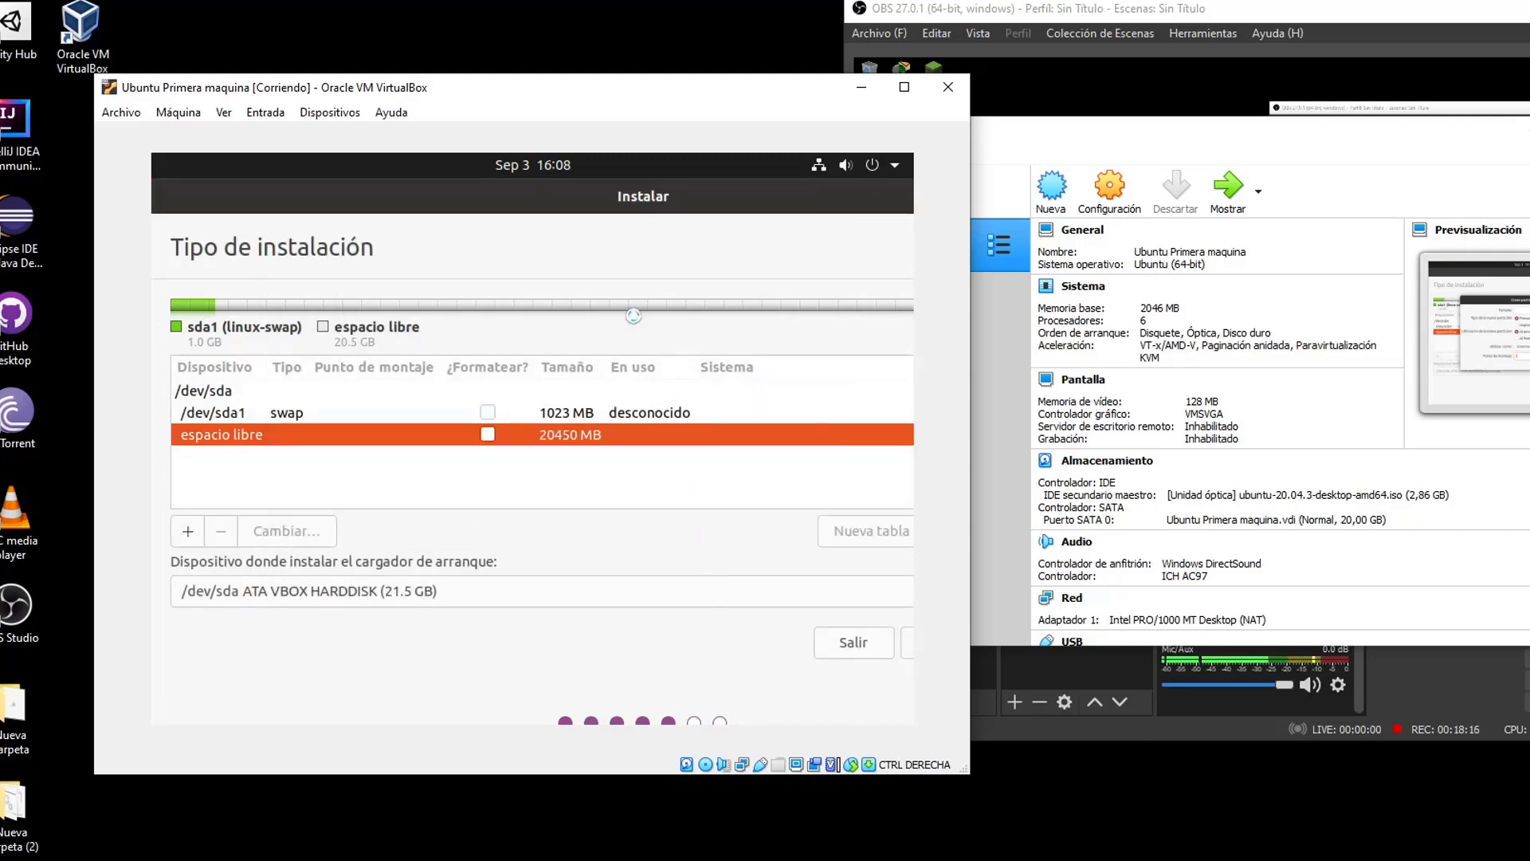
pyautogui.moveTo(637, 198); pyautogui.dragTo(471, 196)
pyautogui.click(853, 643)
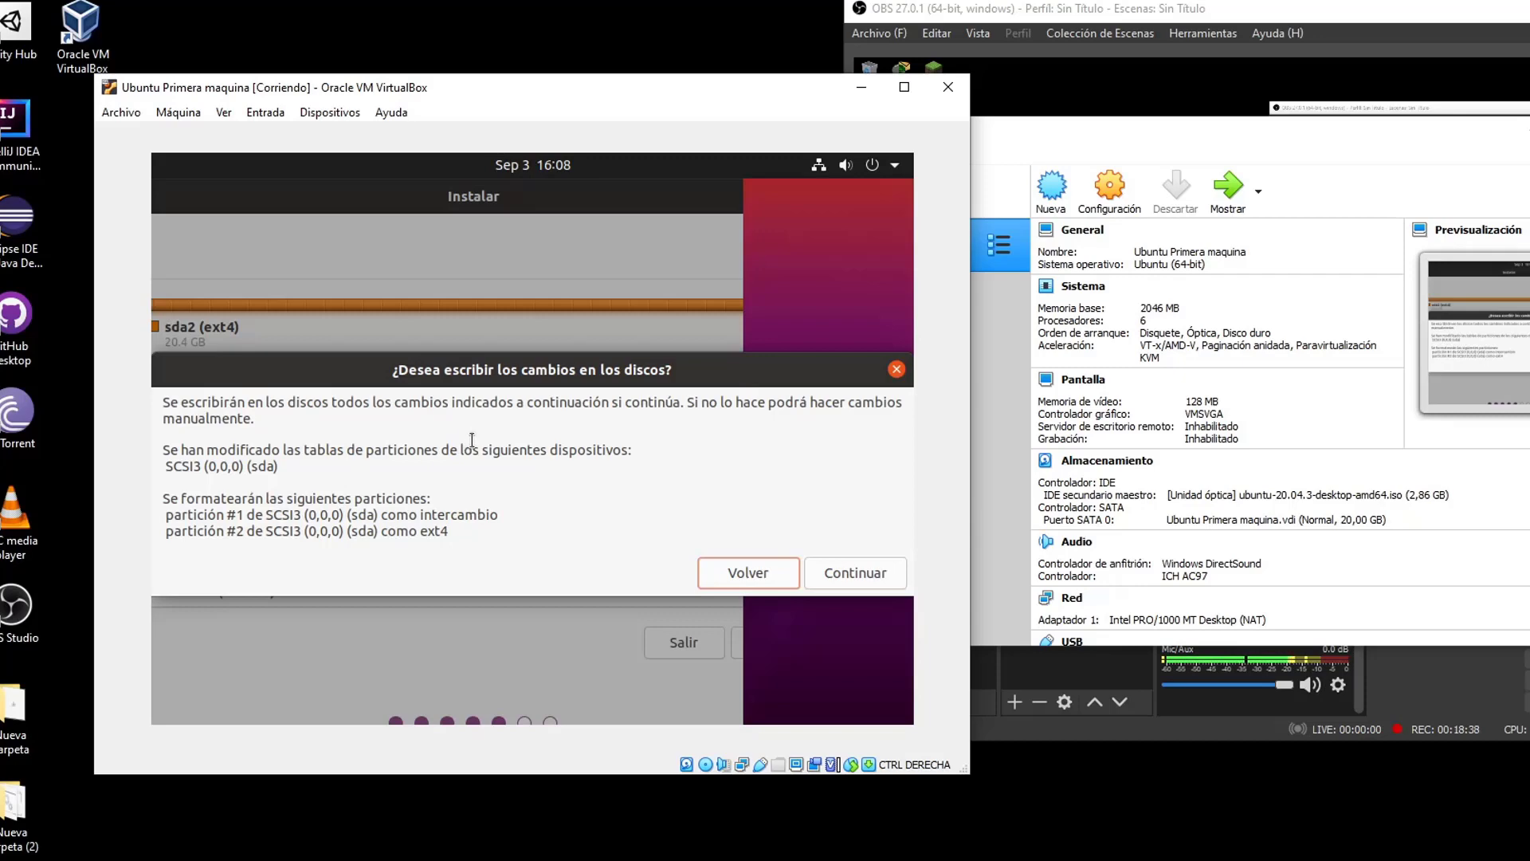
# Accept writing the swap and ext4 partition changes to disk to reach the location map
pyautogui.moveTo(463, 447); pyautogui.dragTo(572, 527)
pyautogui.click(739, 538)
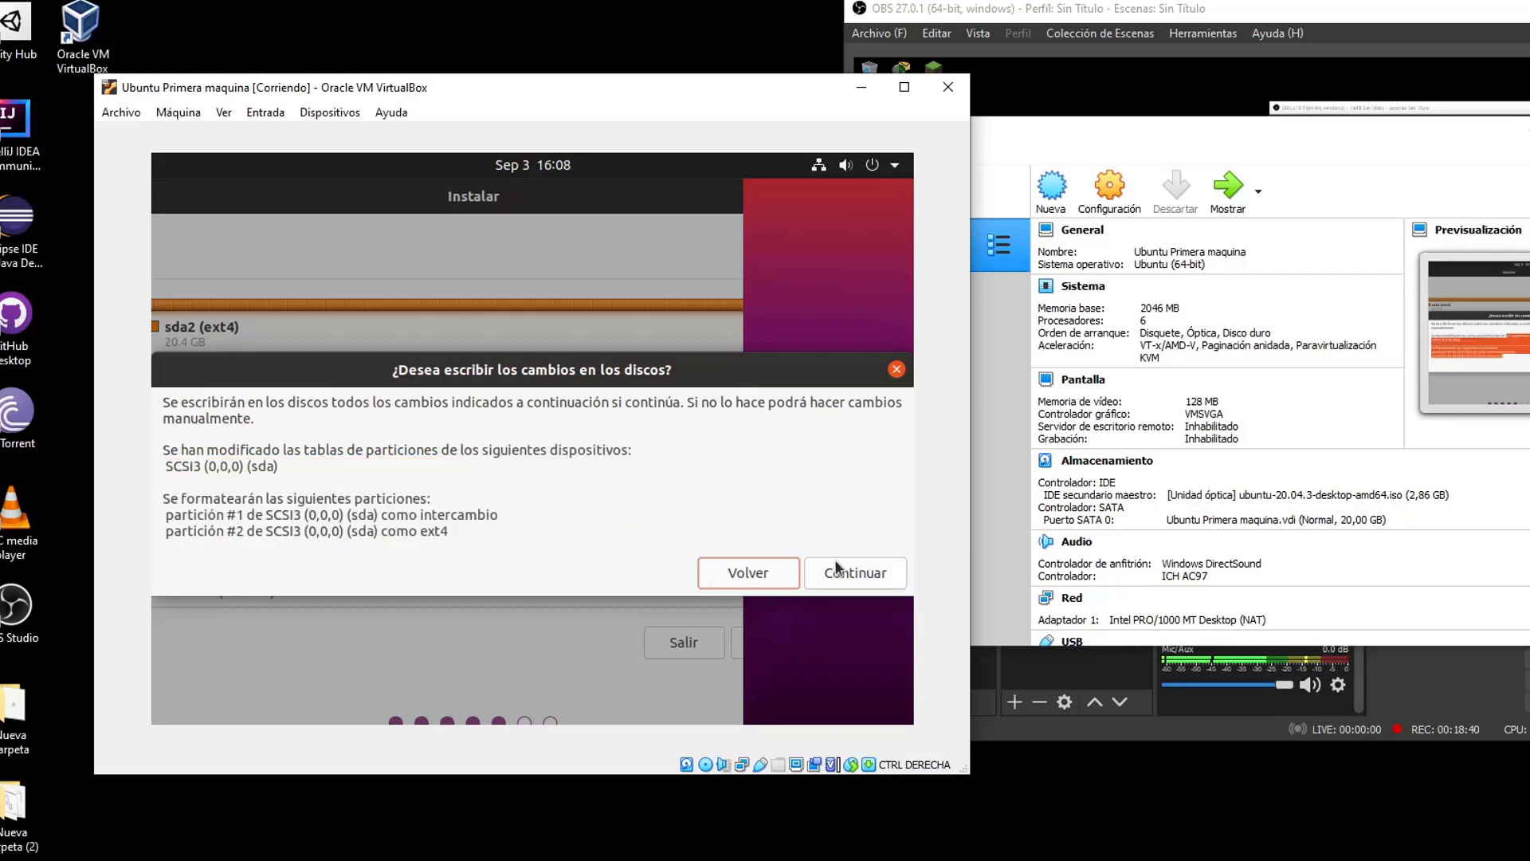
pyautogui.click(863, 574)
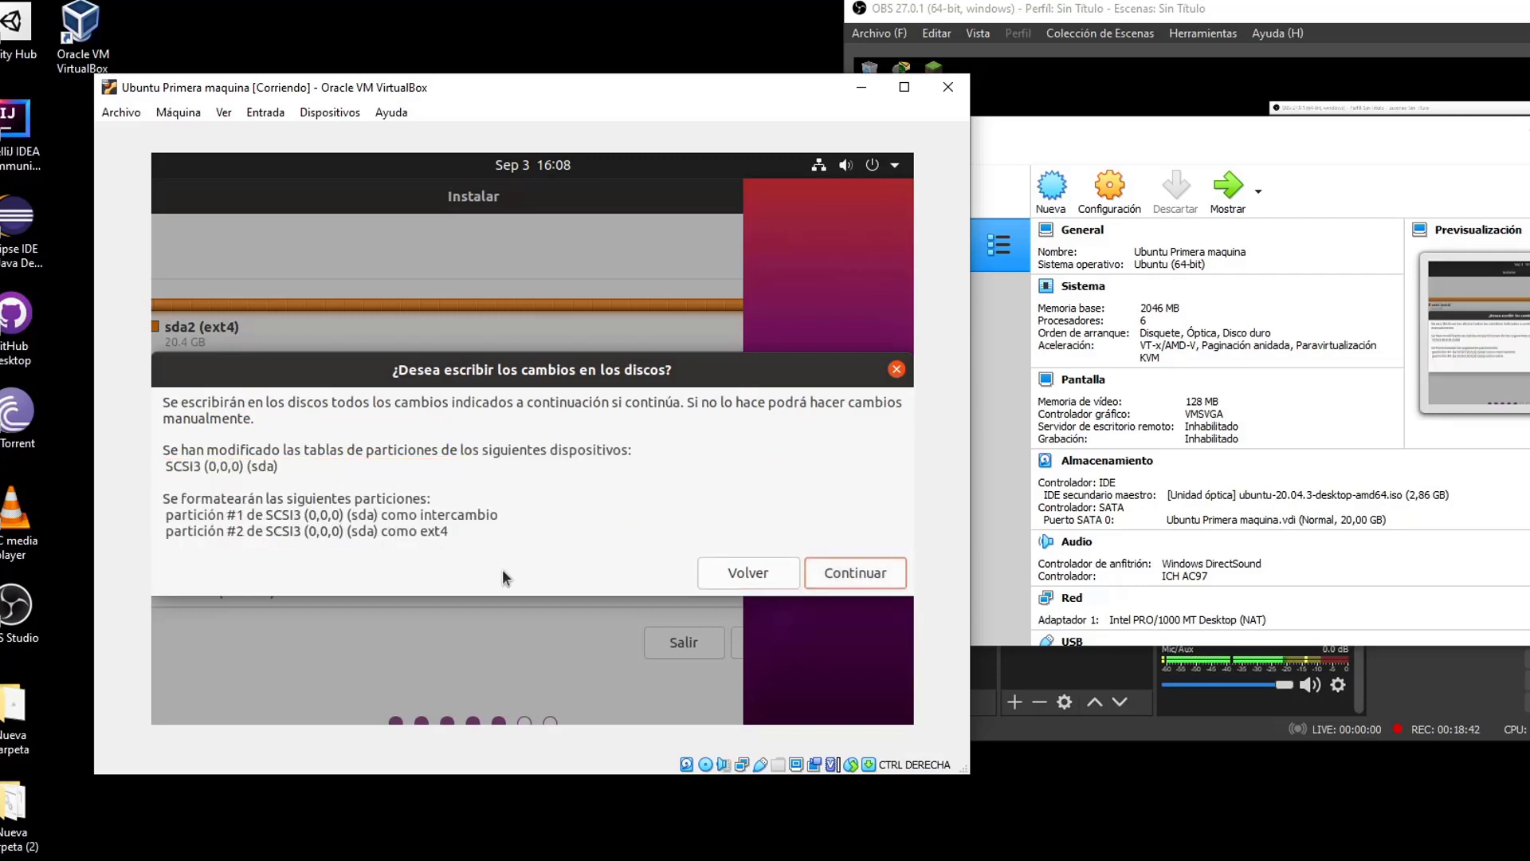
pyautogui.click(847, 575)
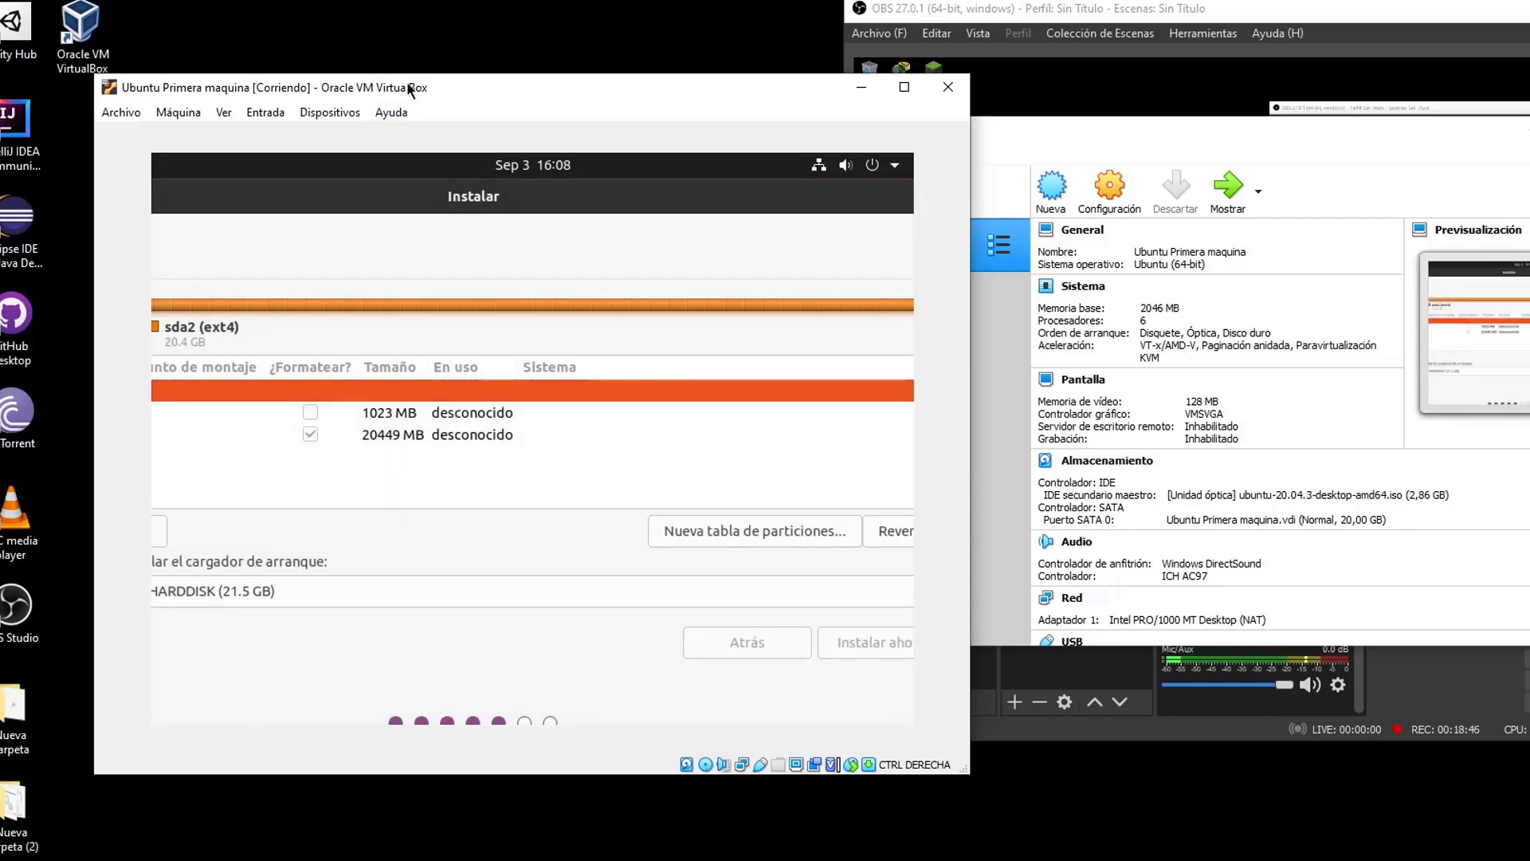
pyautogui.click(1467, 702)
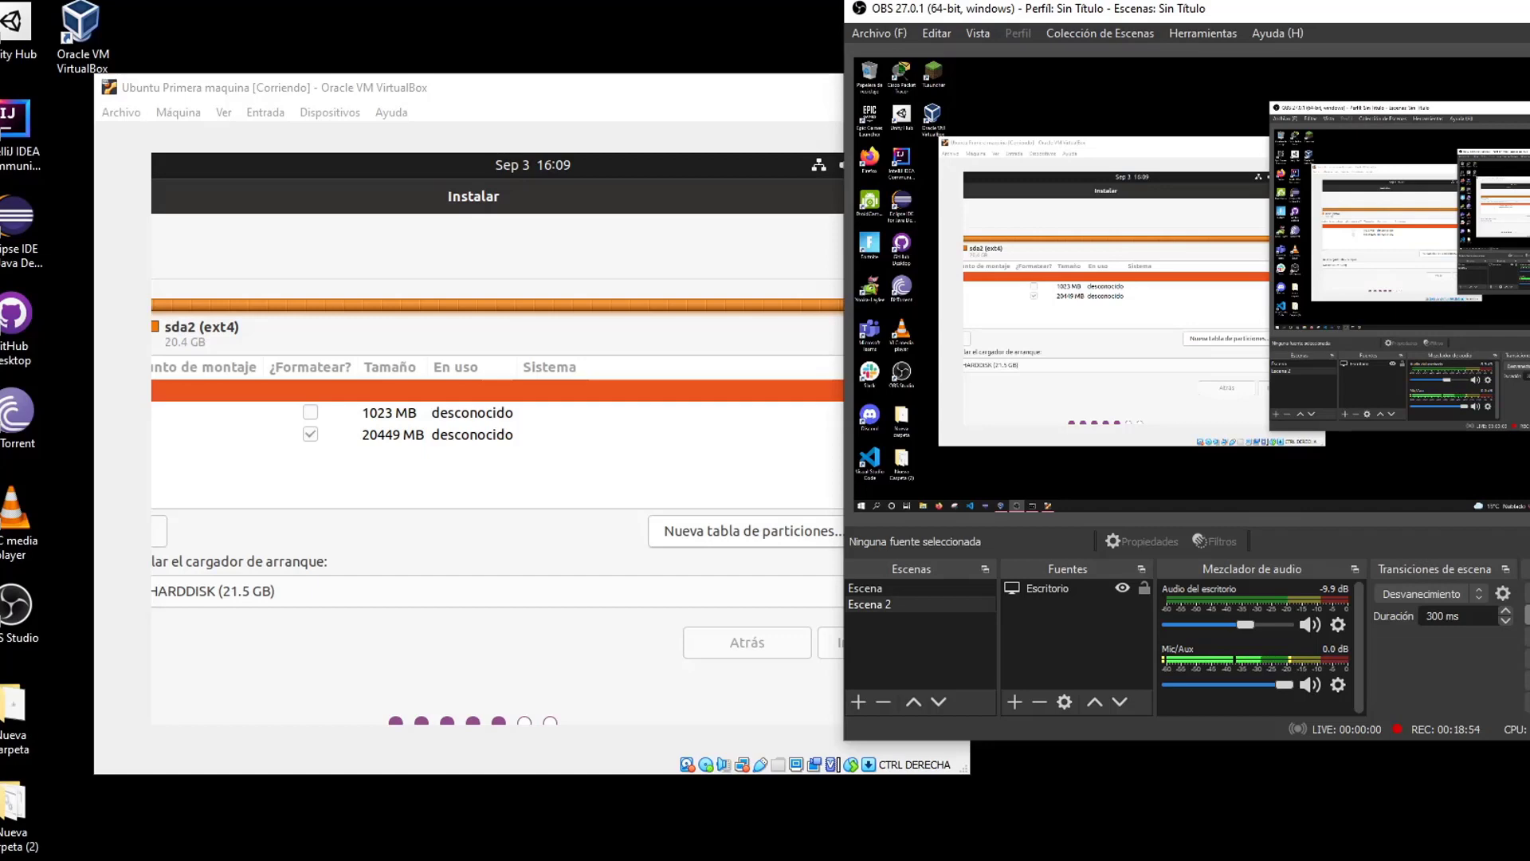
pyautogui.click(618, 575)
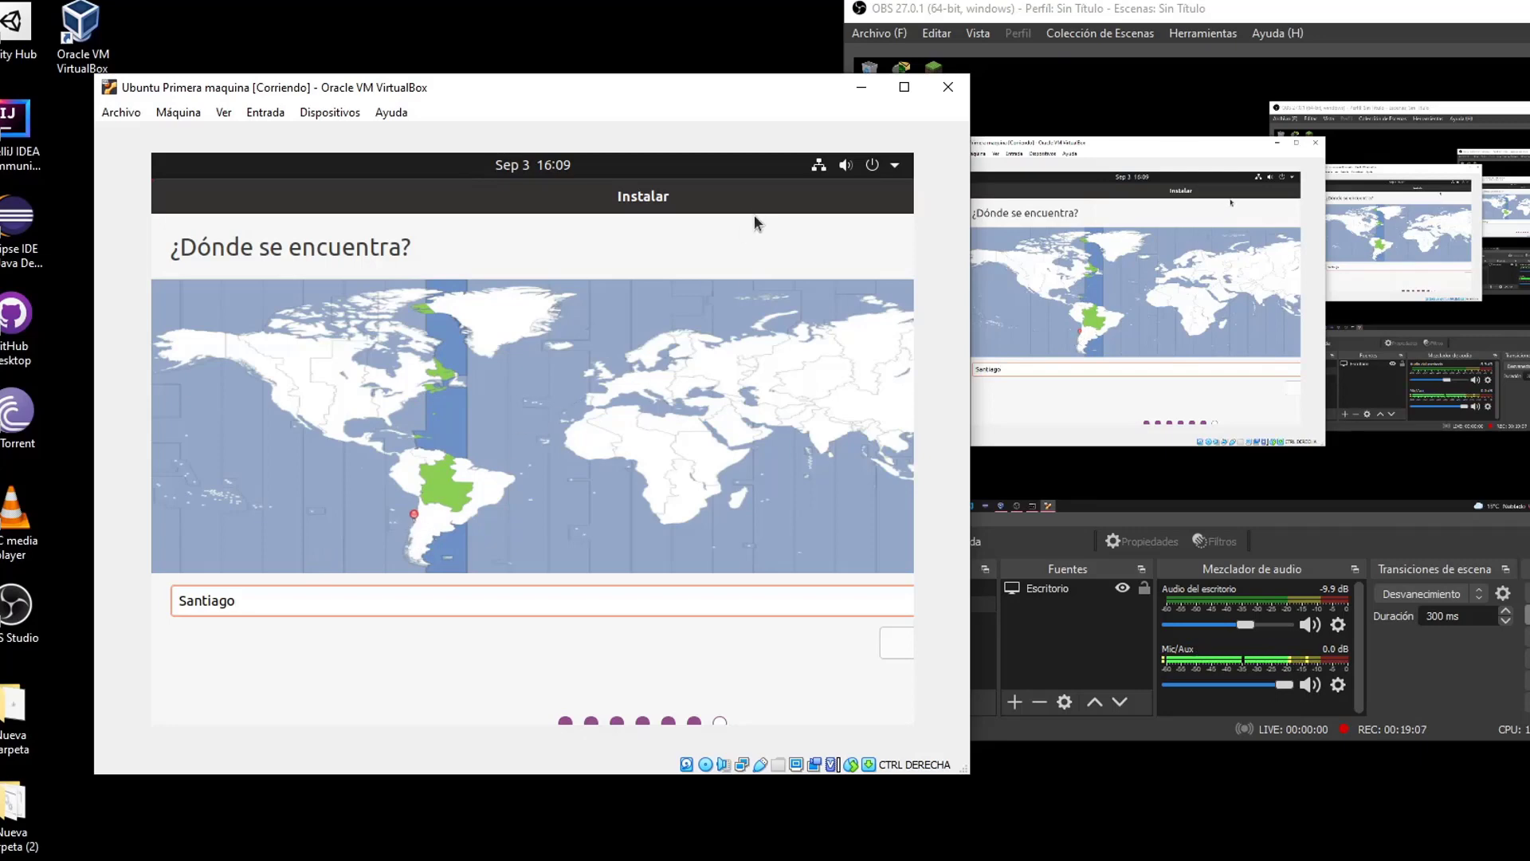
# Confirm Santiago as the location and continue to the account page
pyautogui.press('Return')
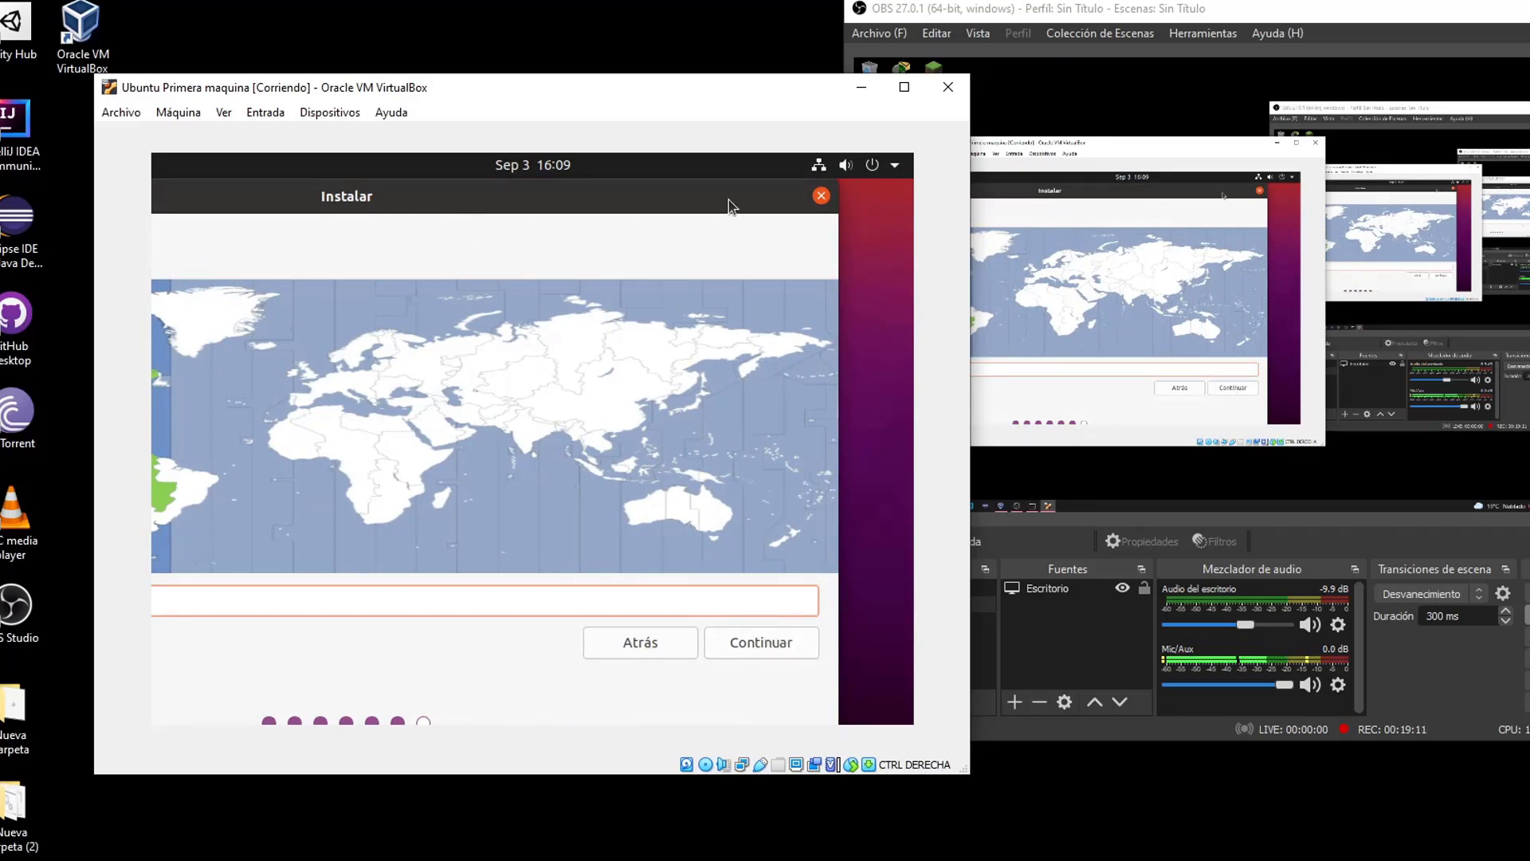
pyautogui.moveTo(613, 196); pyautogui.dragTo(566, 196)
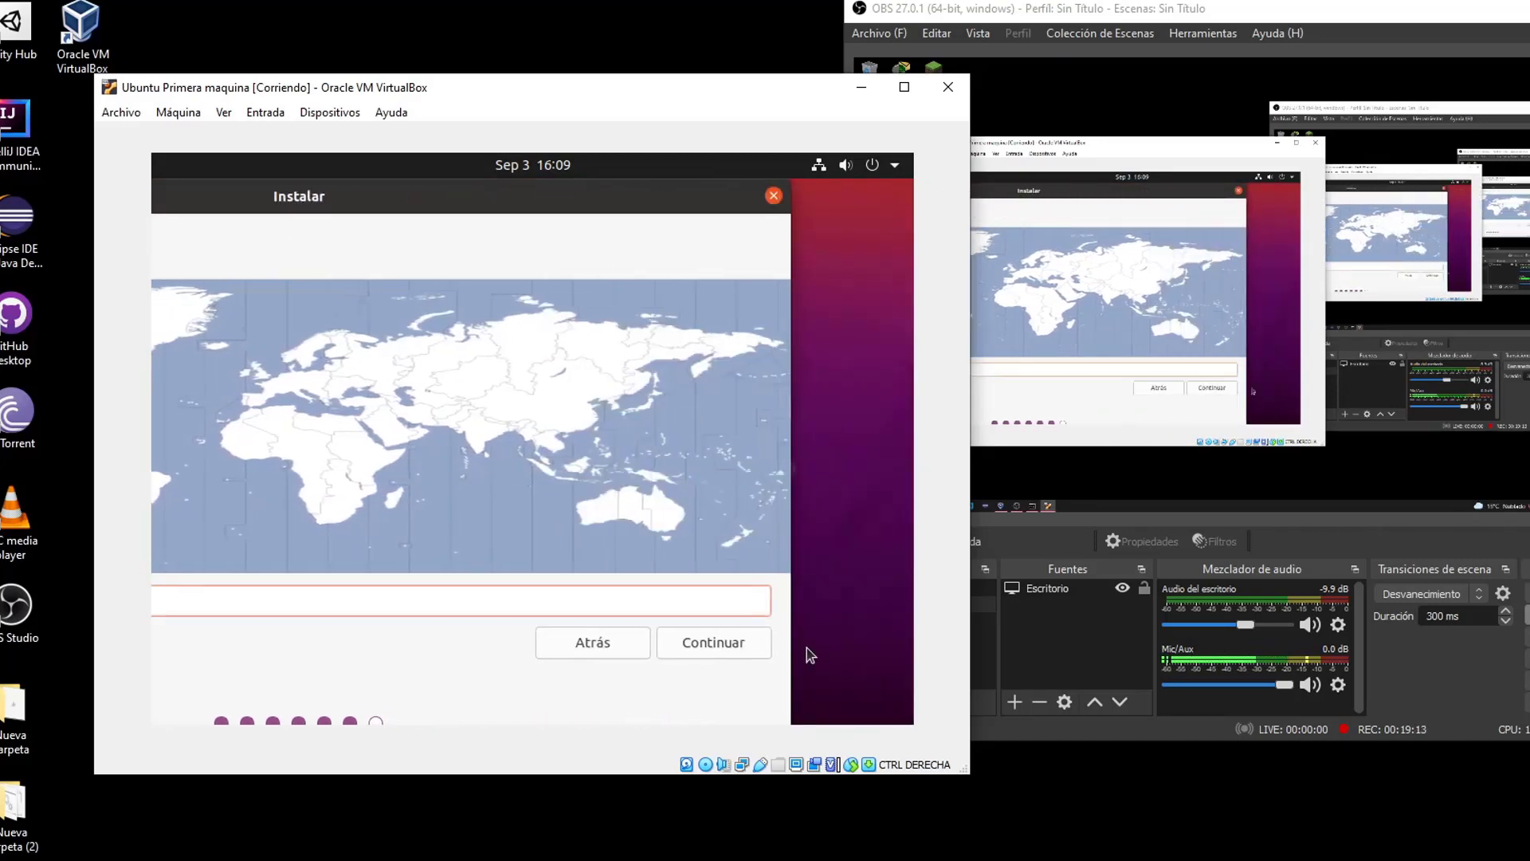
pyautogui.click(737, 641)
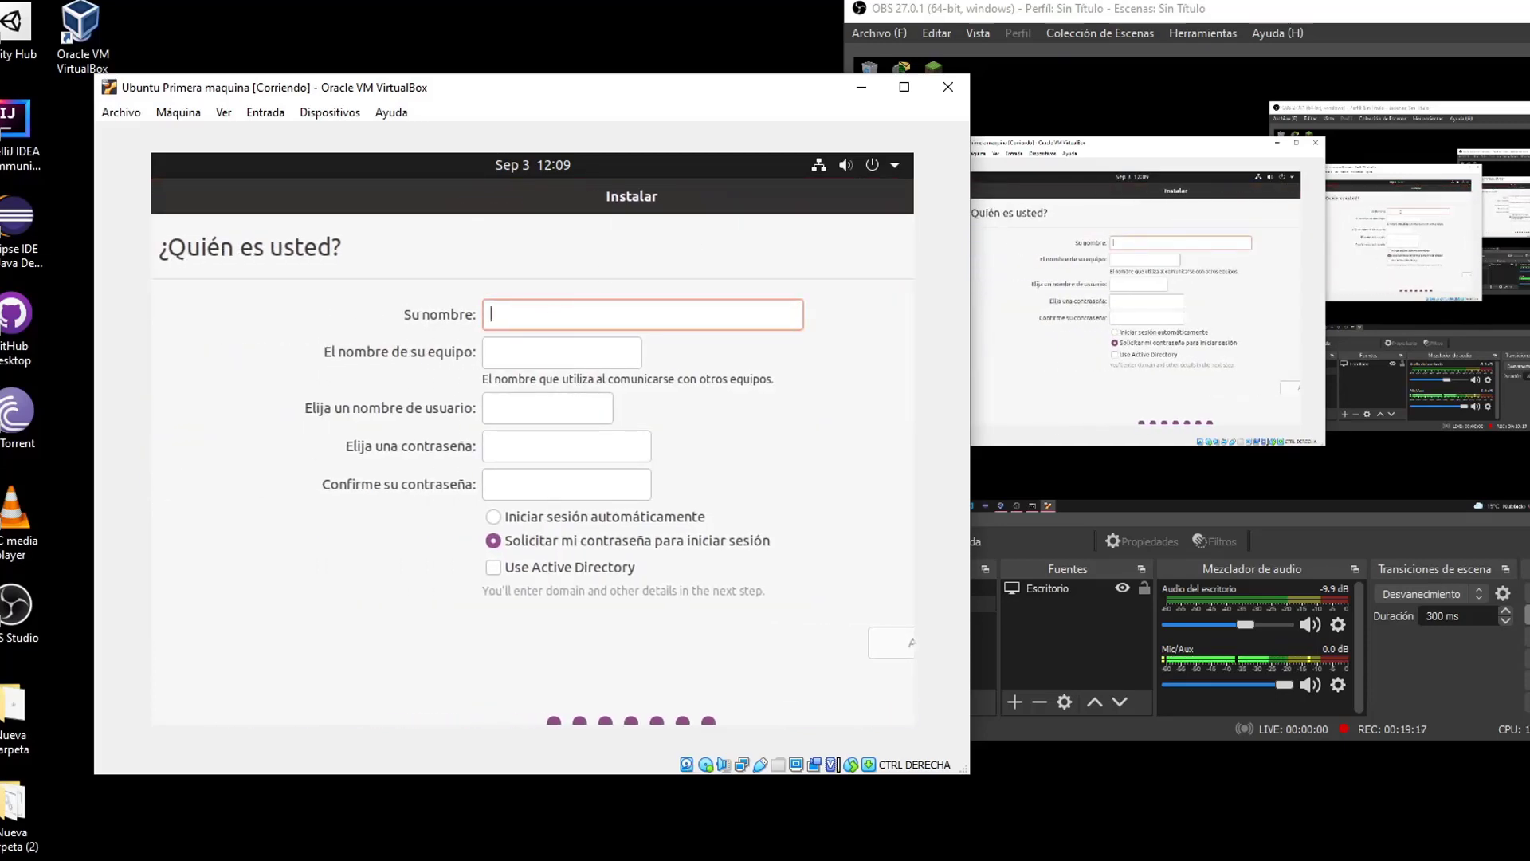
# Enter the user's name and a valid computer name ending in ubuntu
pyautogui.write('dieku')
pyautogui.press('Tab')
pyautogui.write('dieku/')
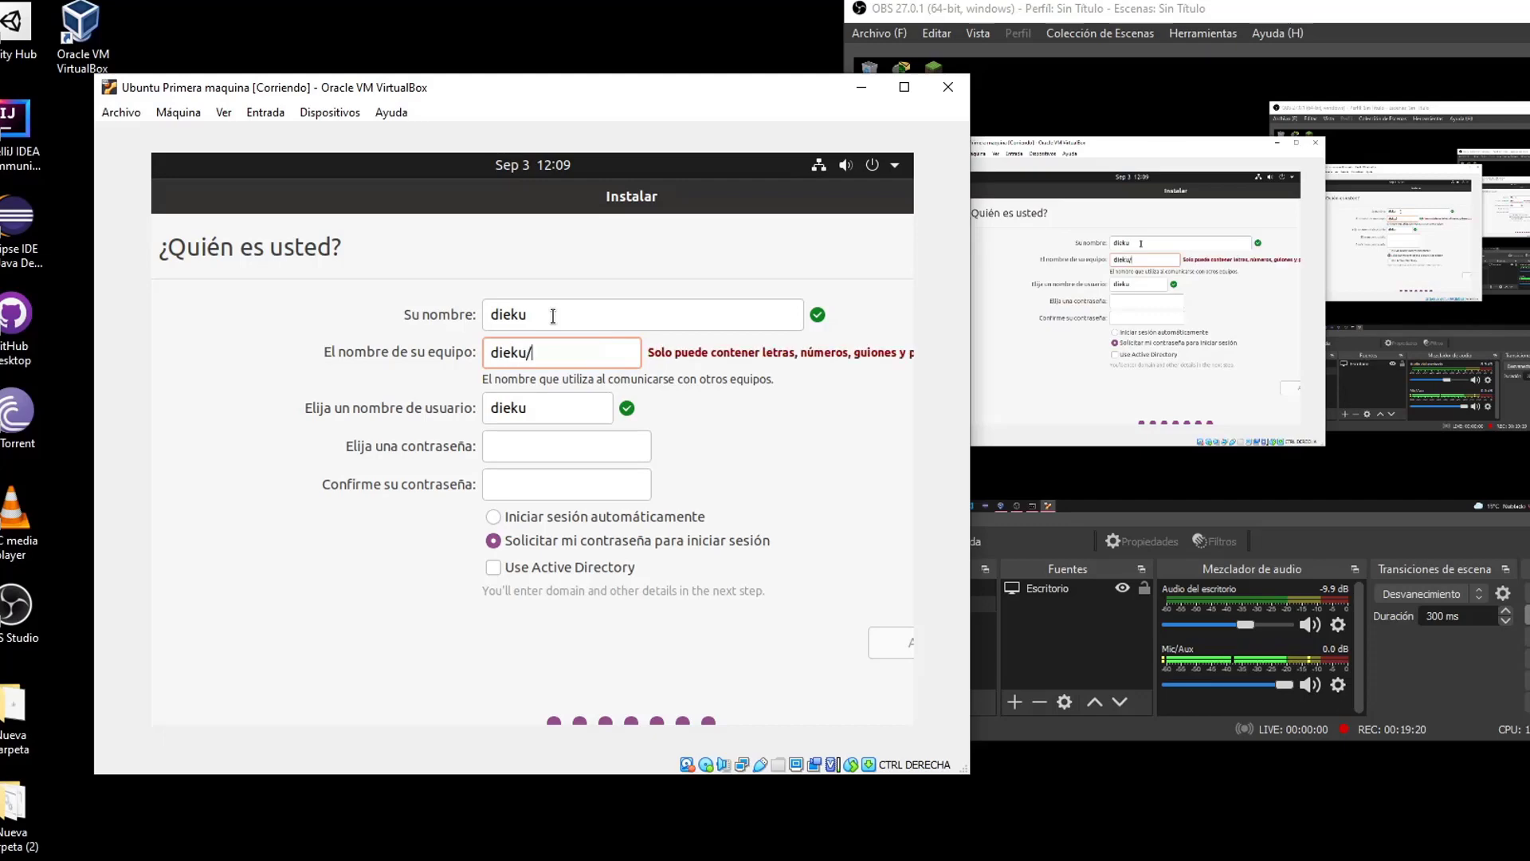
pyautogui.press('BackSpace')
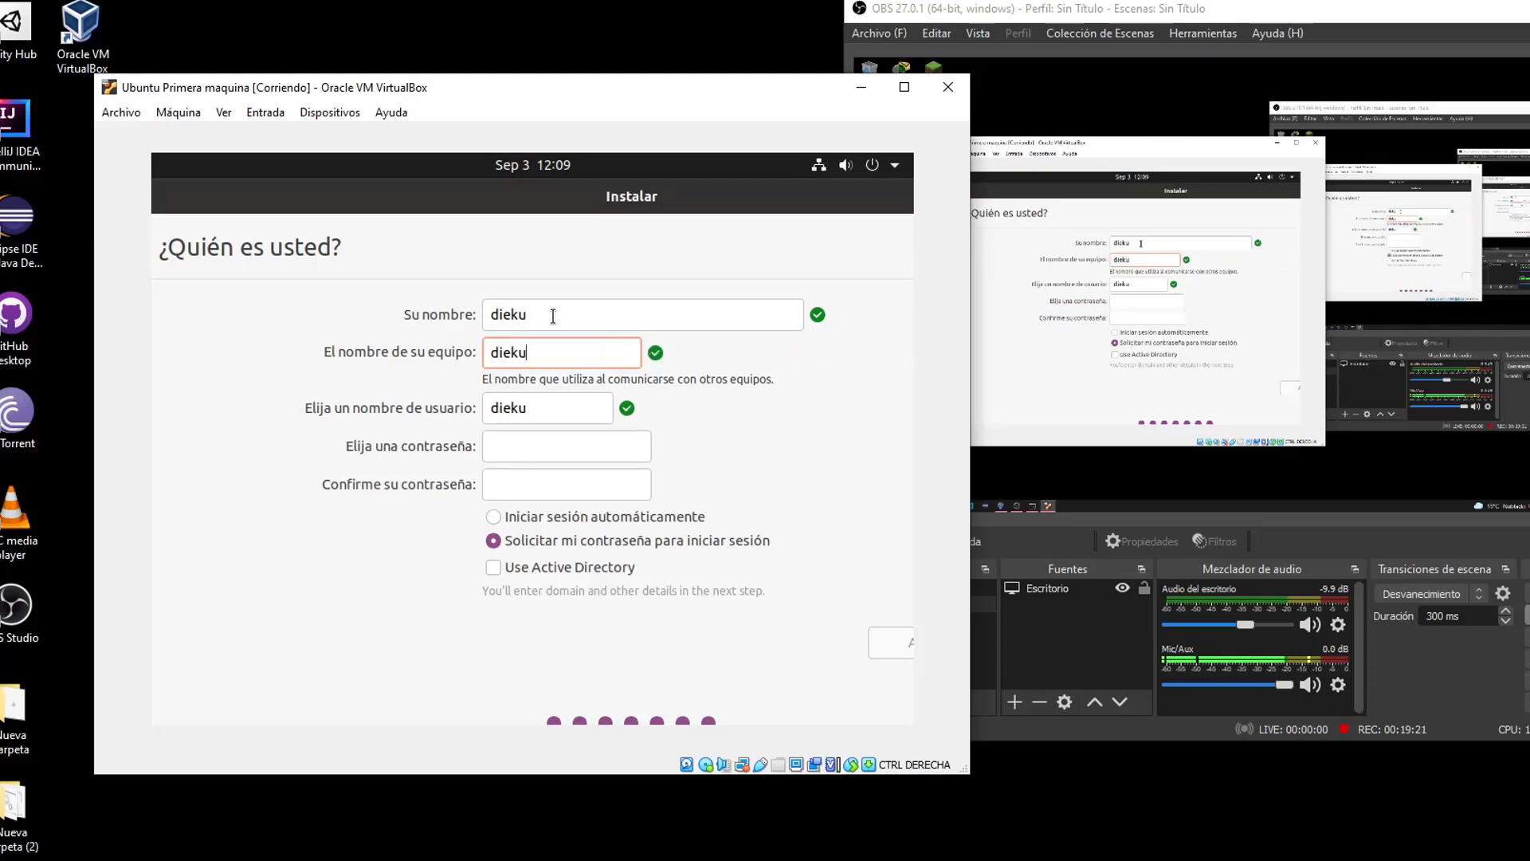
pyautogui.write('/')
pyautogui.press('BackSpace')
pyautogui.write('/.')
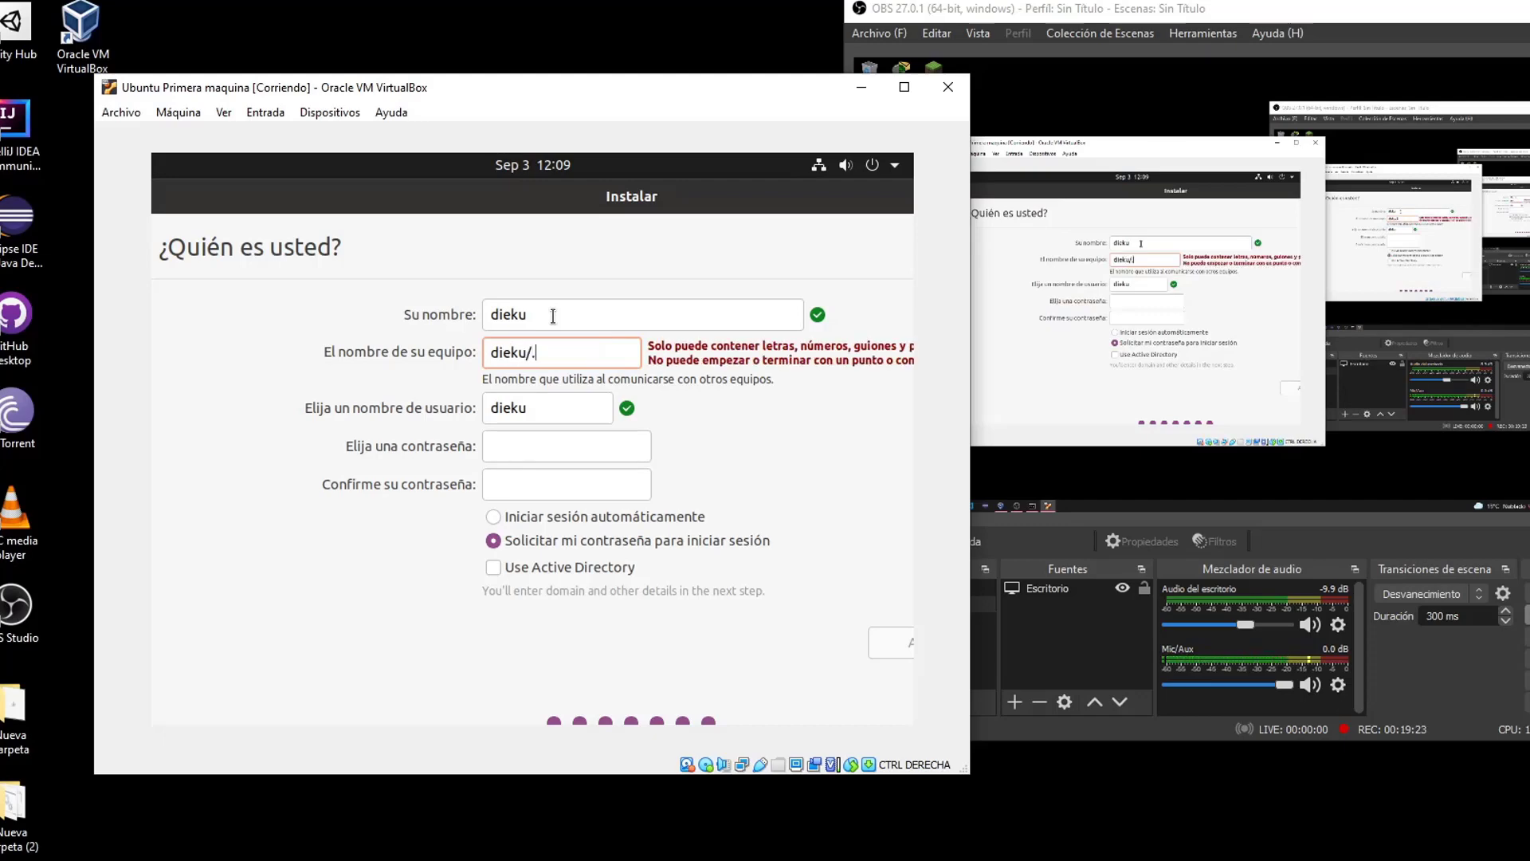
pyautogui.press('BackSpace')
pyautogui.press('BackSpace')
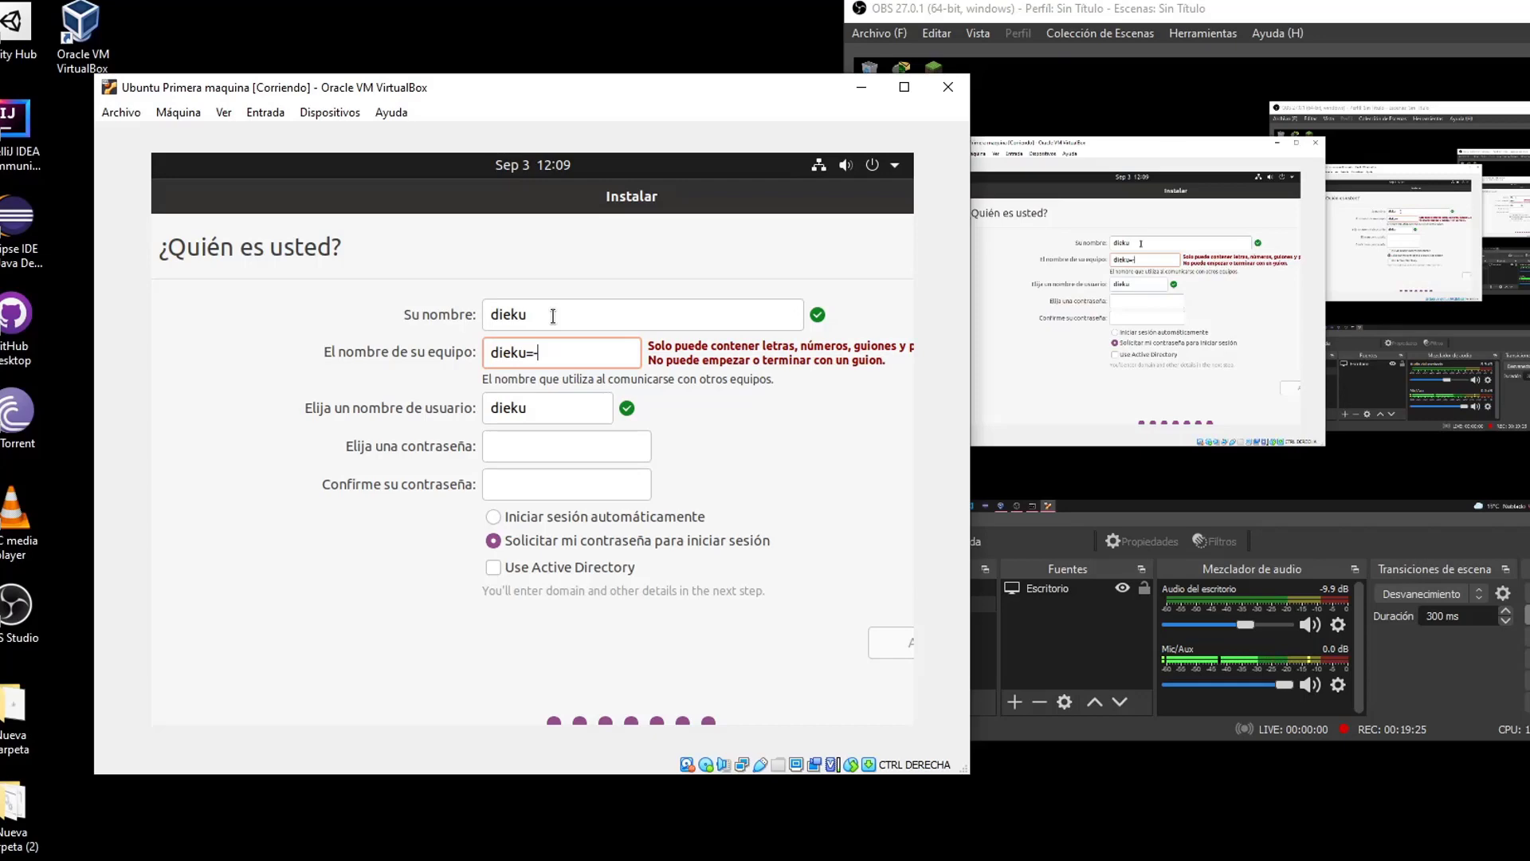
pyautogui.press('BackSpace')
pyautogui.press('BackSpace')
pyautogui.write('-ubuntu')
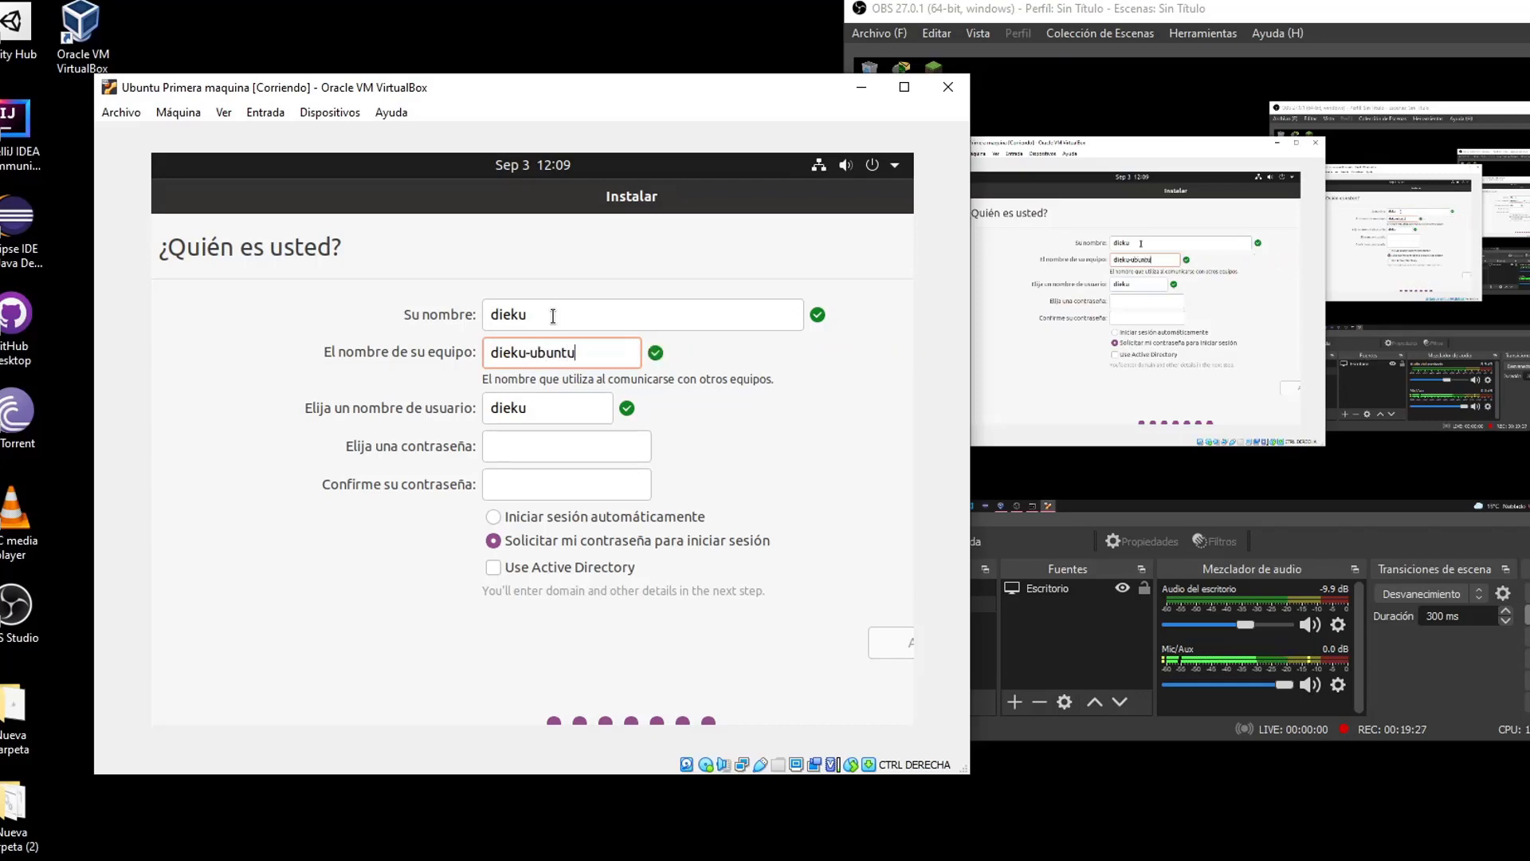
pyautogui.moveTo(526, 353); pyautogui.dragTo(847, 359)
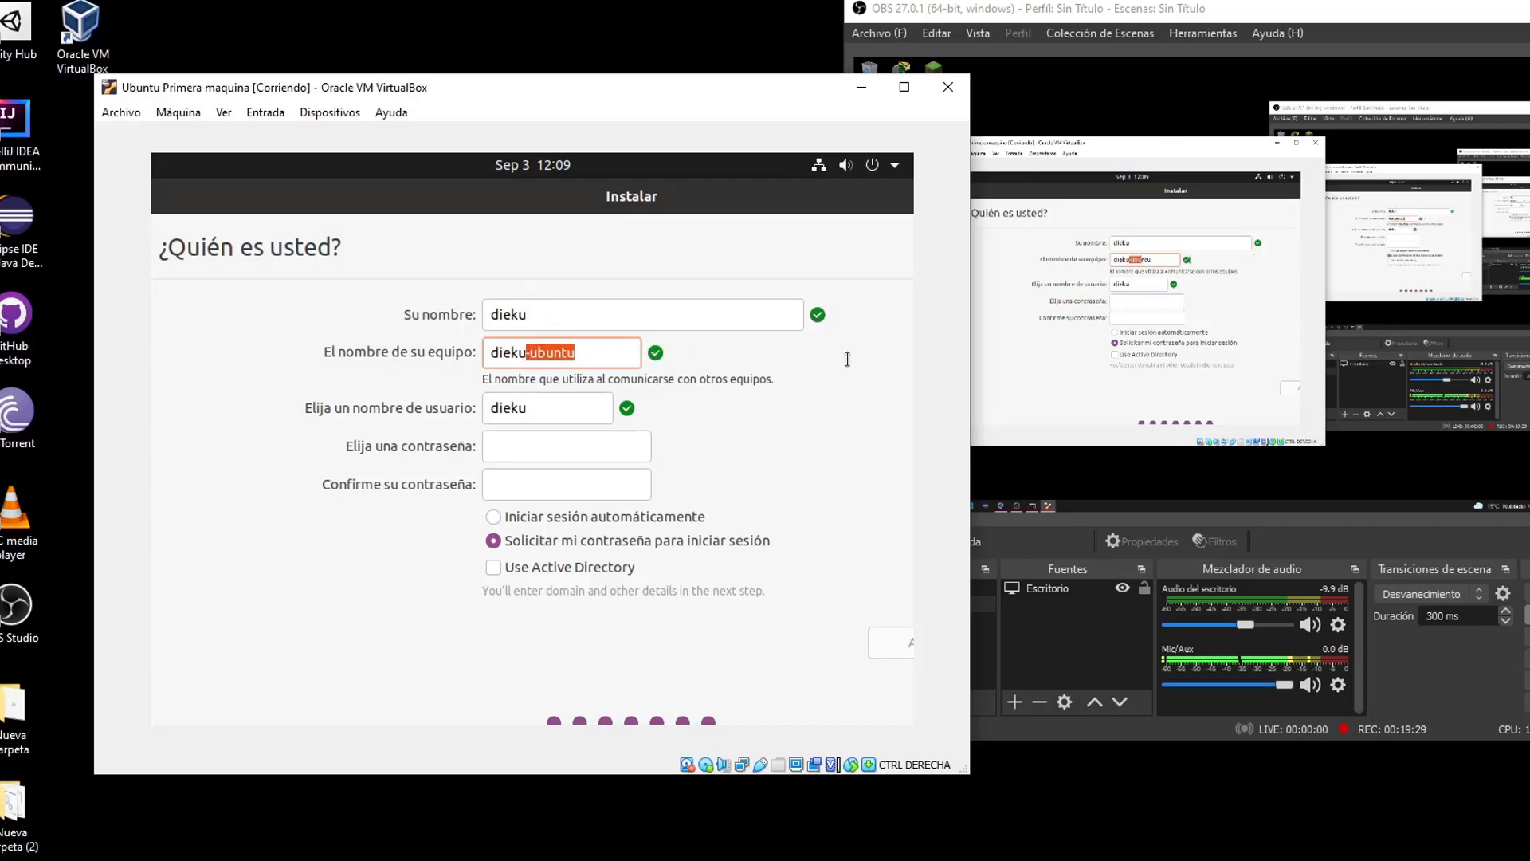
pyautogui.press('BackSpace')
pyautogui.write('ubuntu')
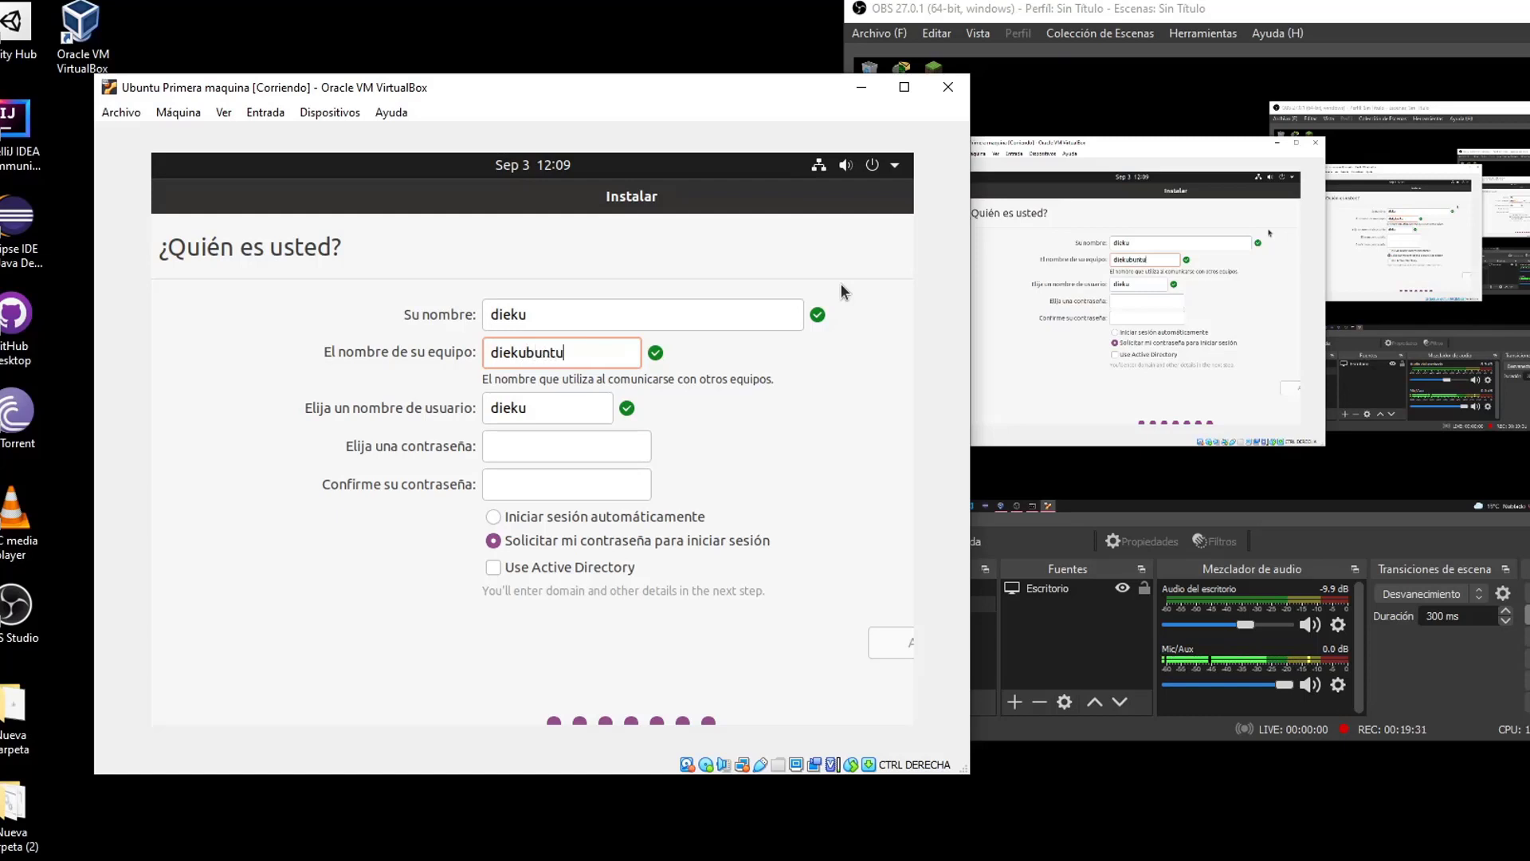
pyautogui.click(561, 409)
# Enter and confirm the account password, enable automatic login, and start the installation
pyautogui.click(555, 445)
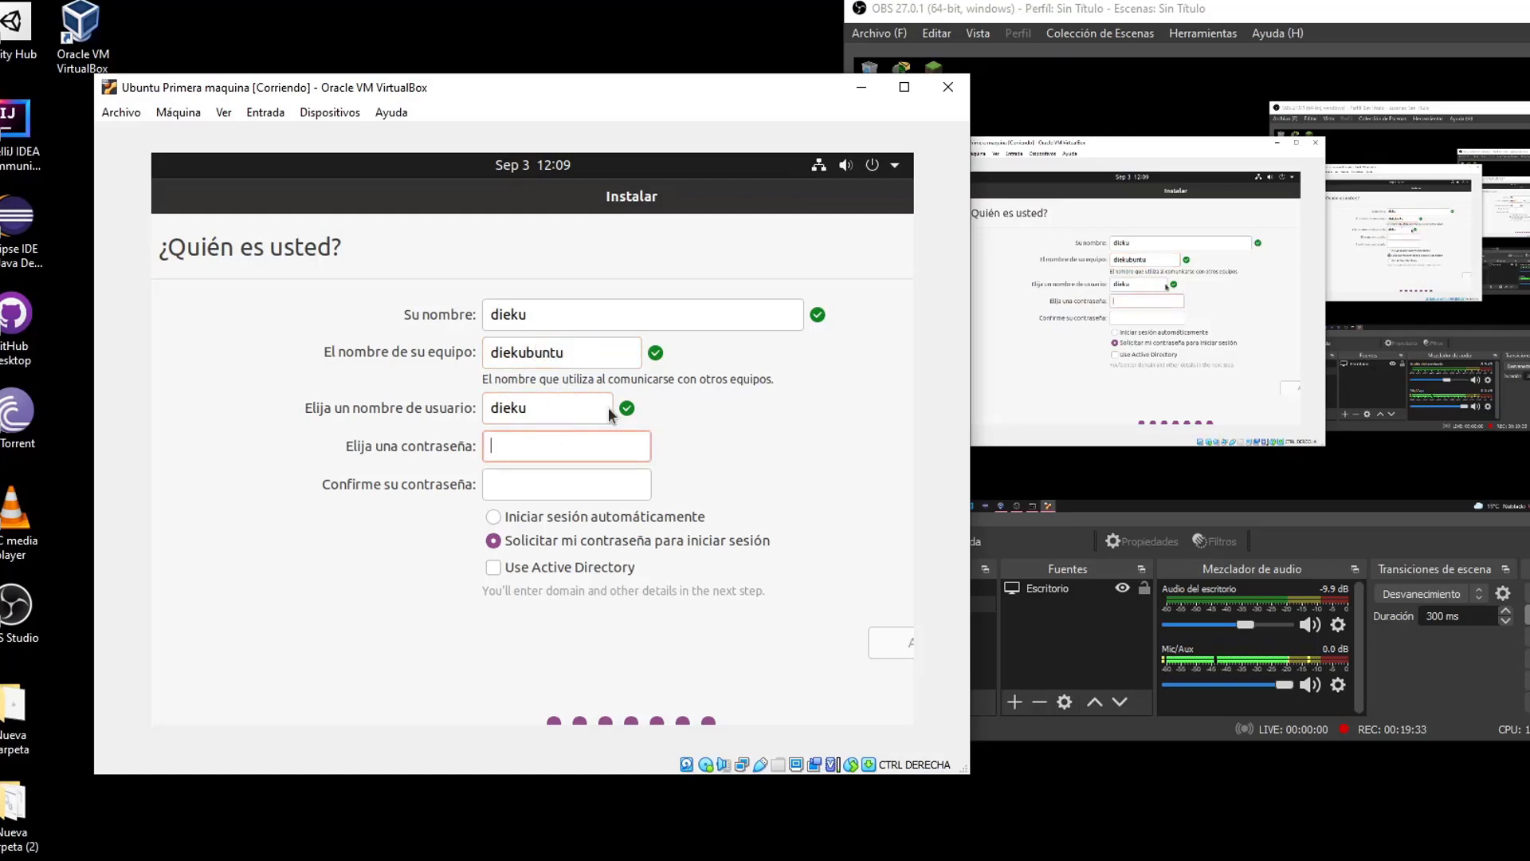
pyautogui.write('1234')
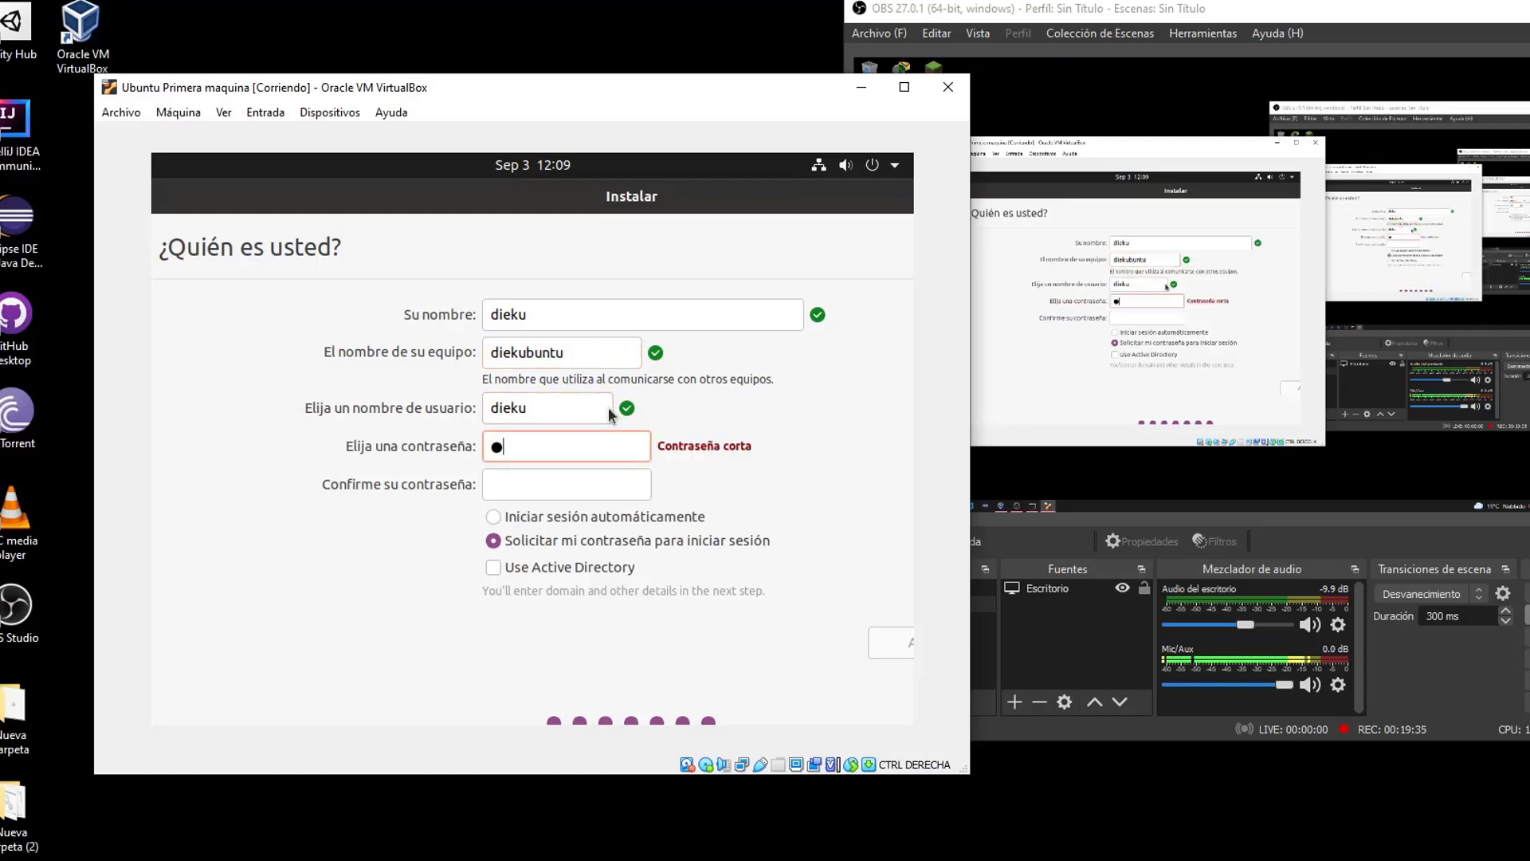
pyautogui.press('Tab')
pyautogui.write('1234')
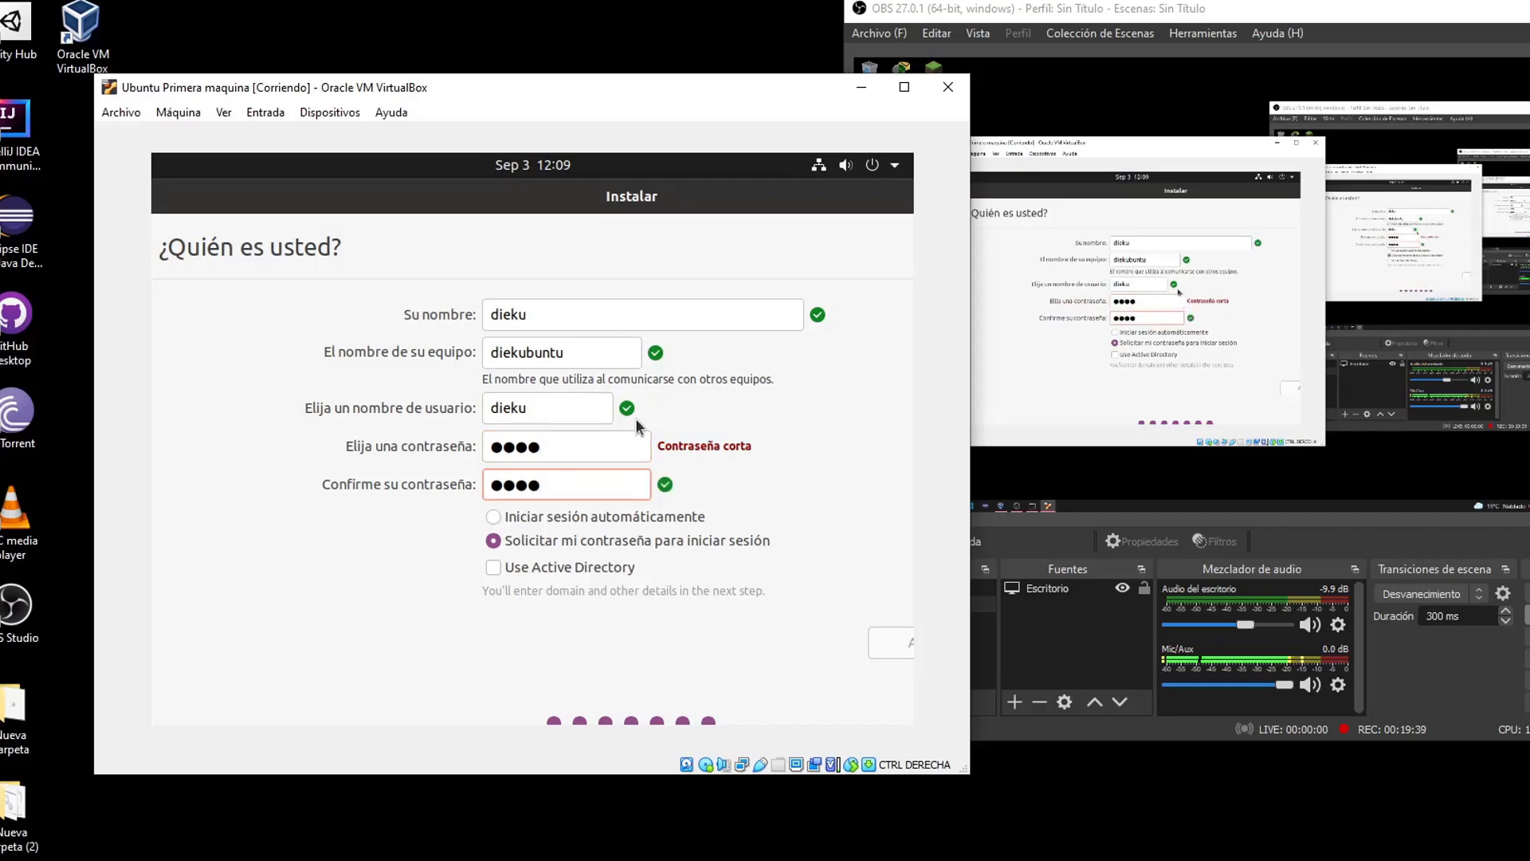
pyautogui.click(493, 518)
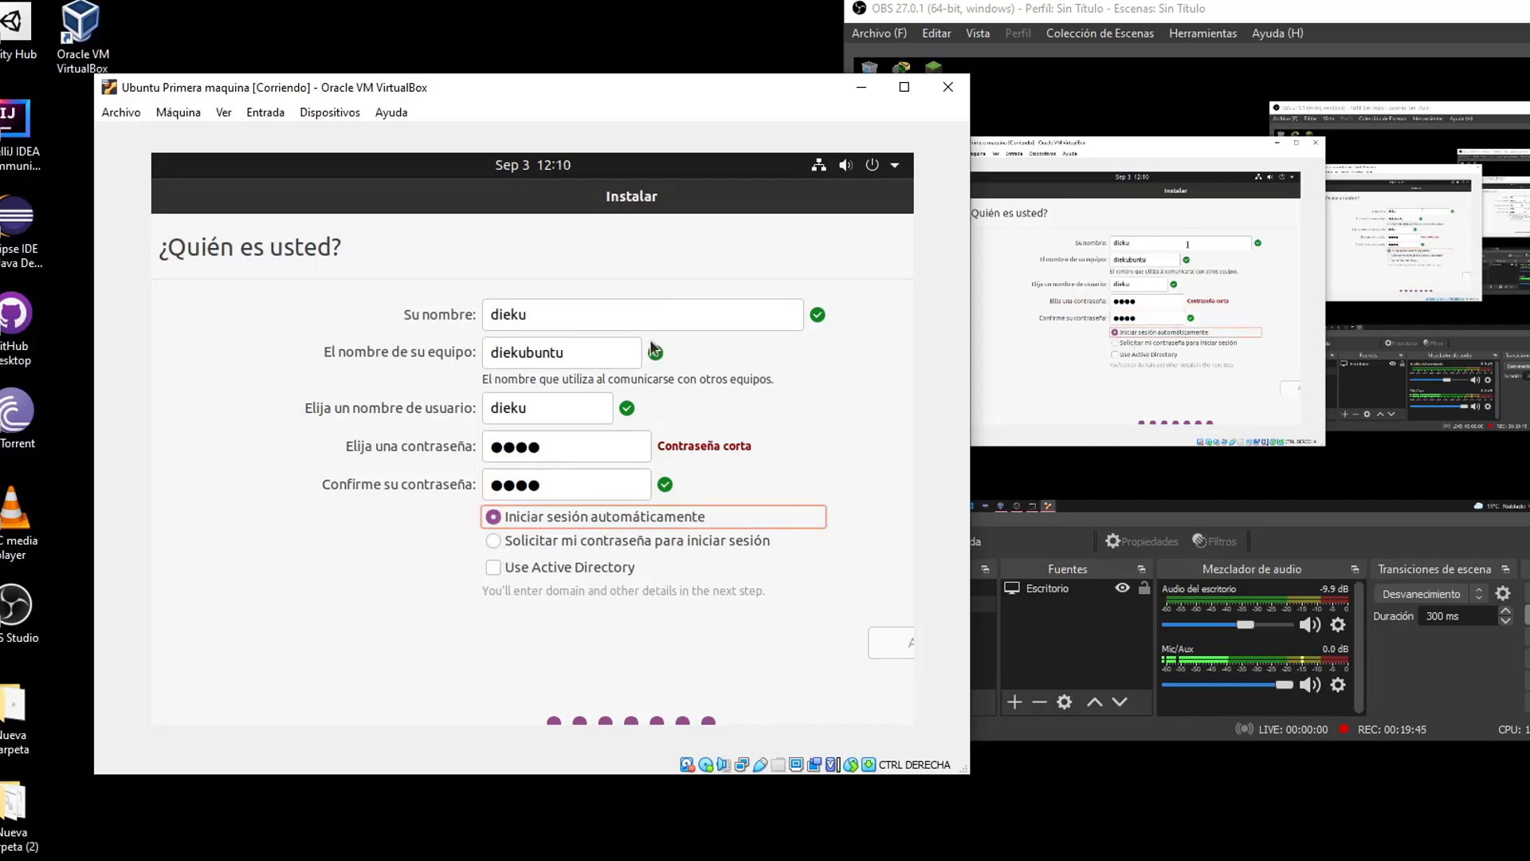
pyautogui.doubleClick(588, 443)
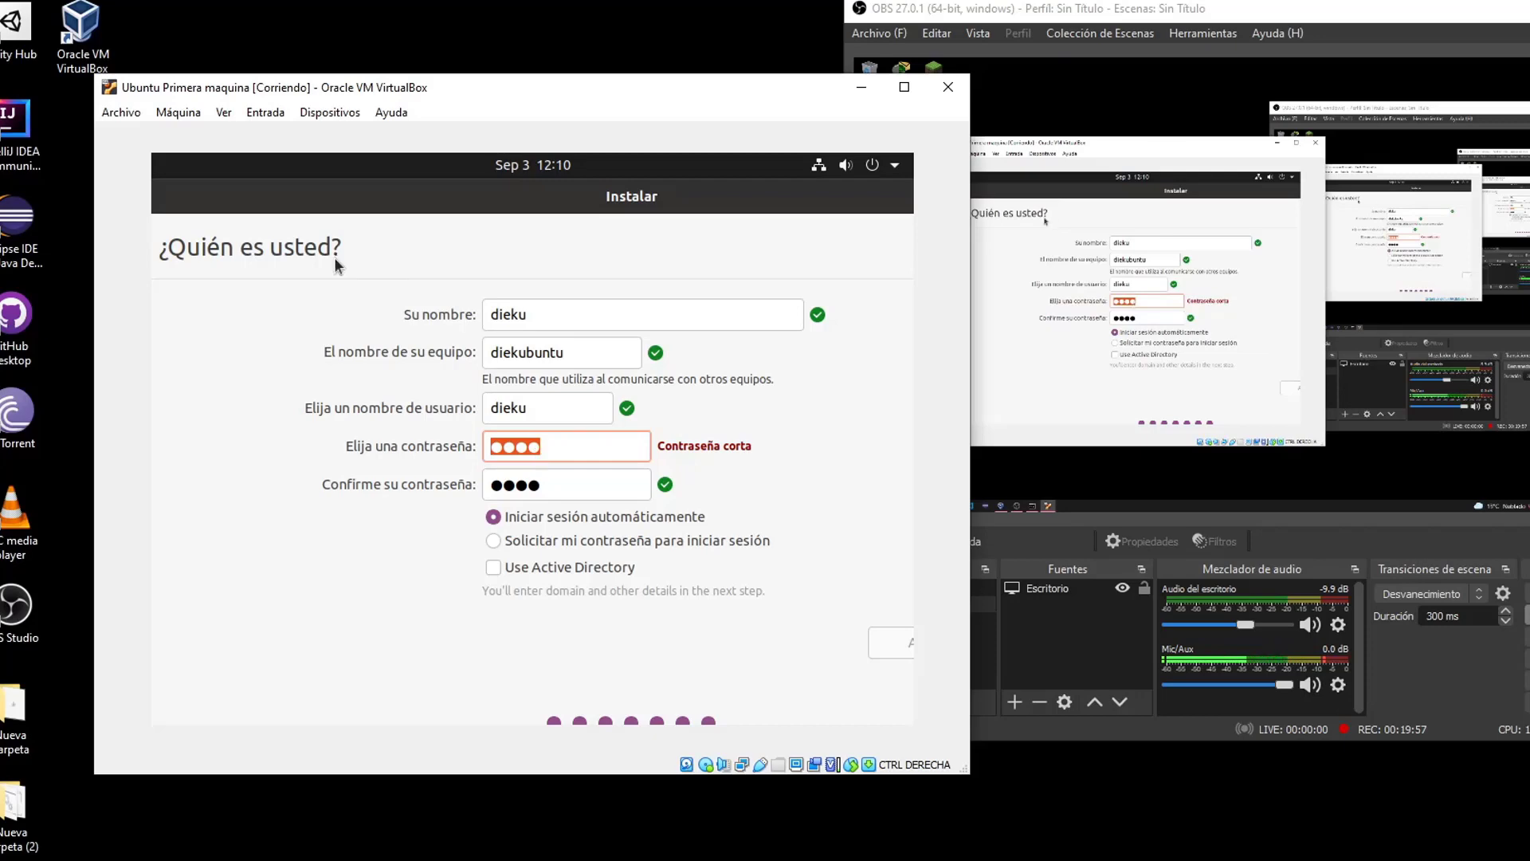
pyautogui.moveTo(511, 191); pyautogui.dragTo(315, 185)
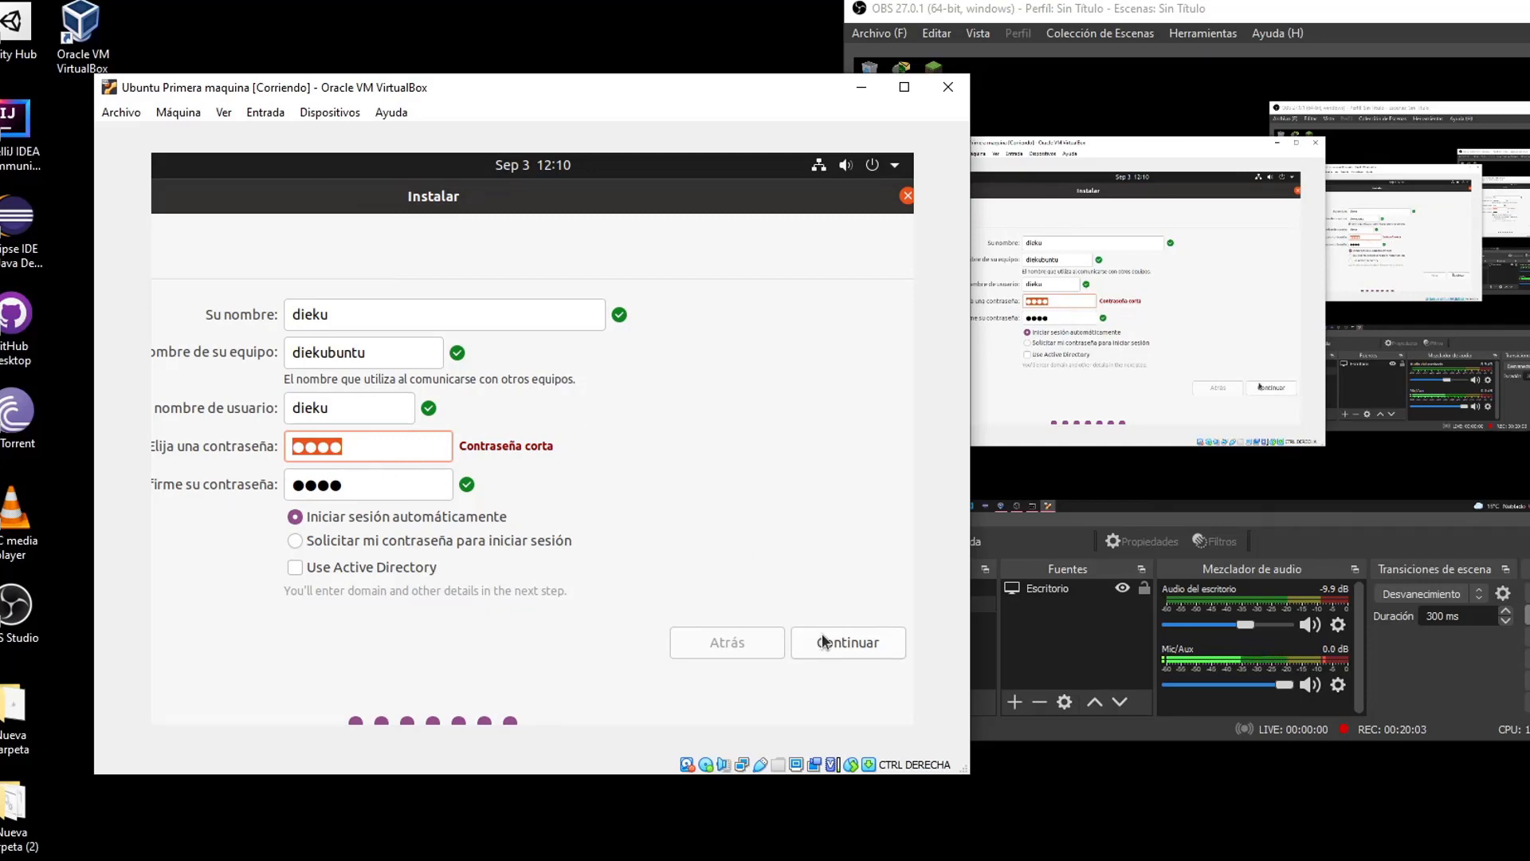
pyautogui.click(864, 648)
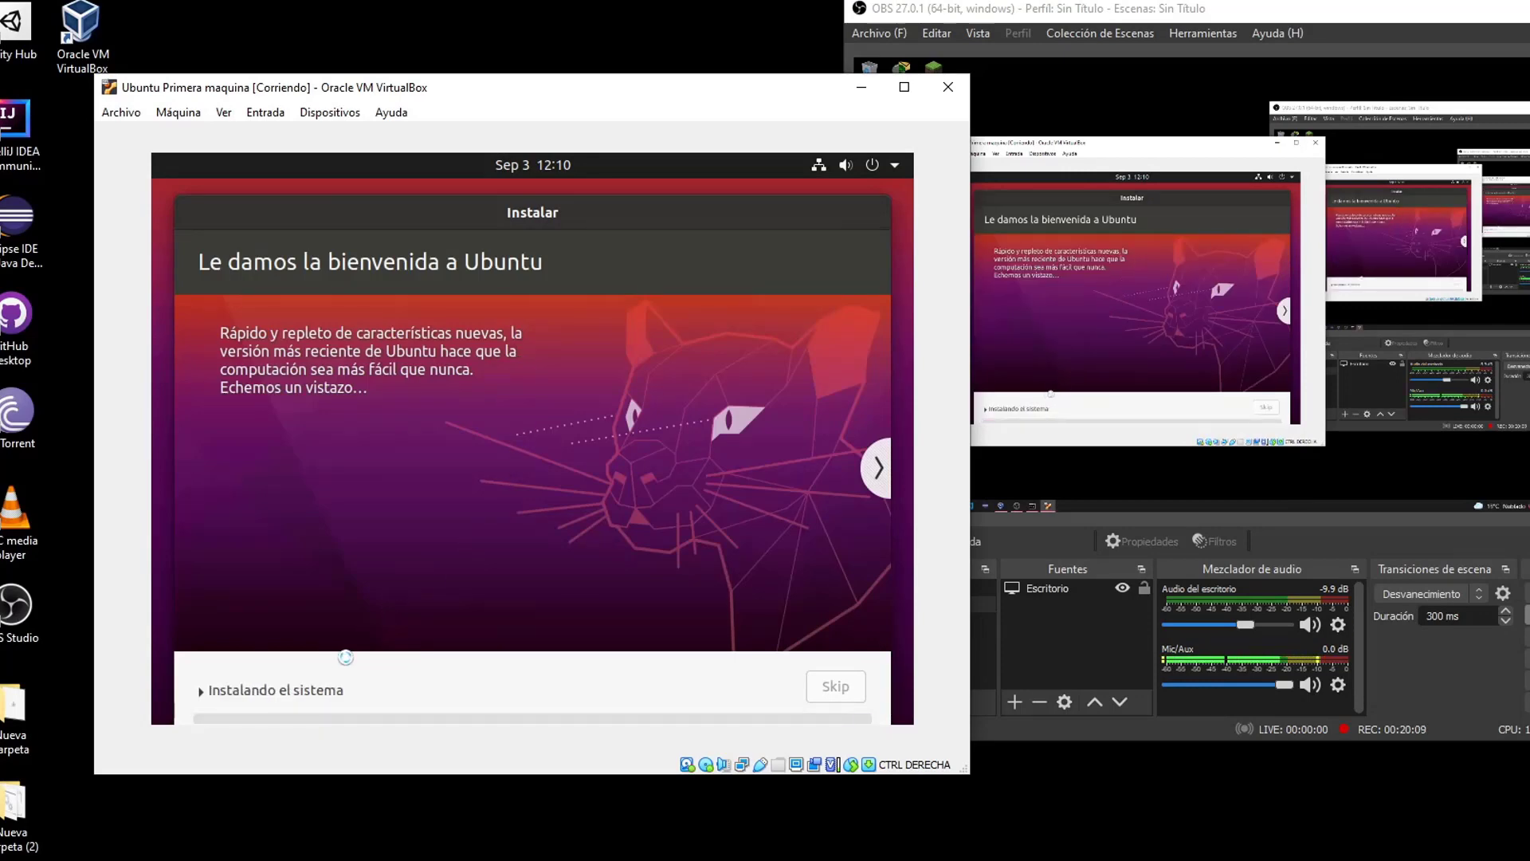
# Expand the Instalando el sistema log, enlarge the VM window, then collapse the log
pyautogui.click(282, 683)
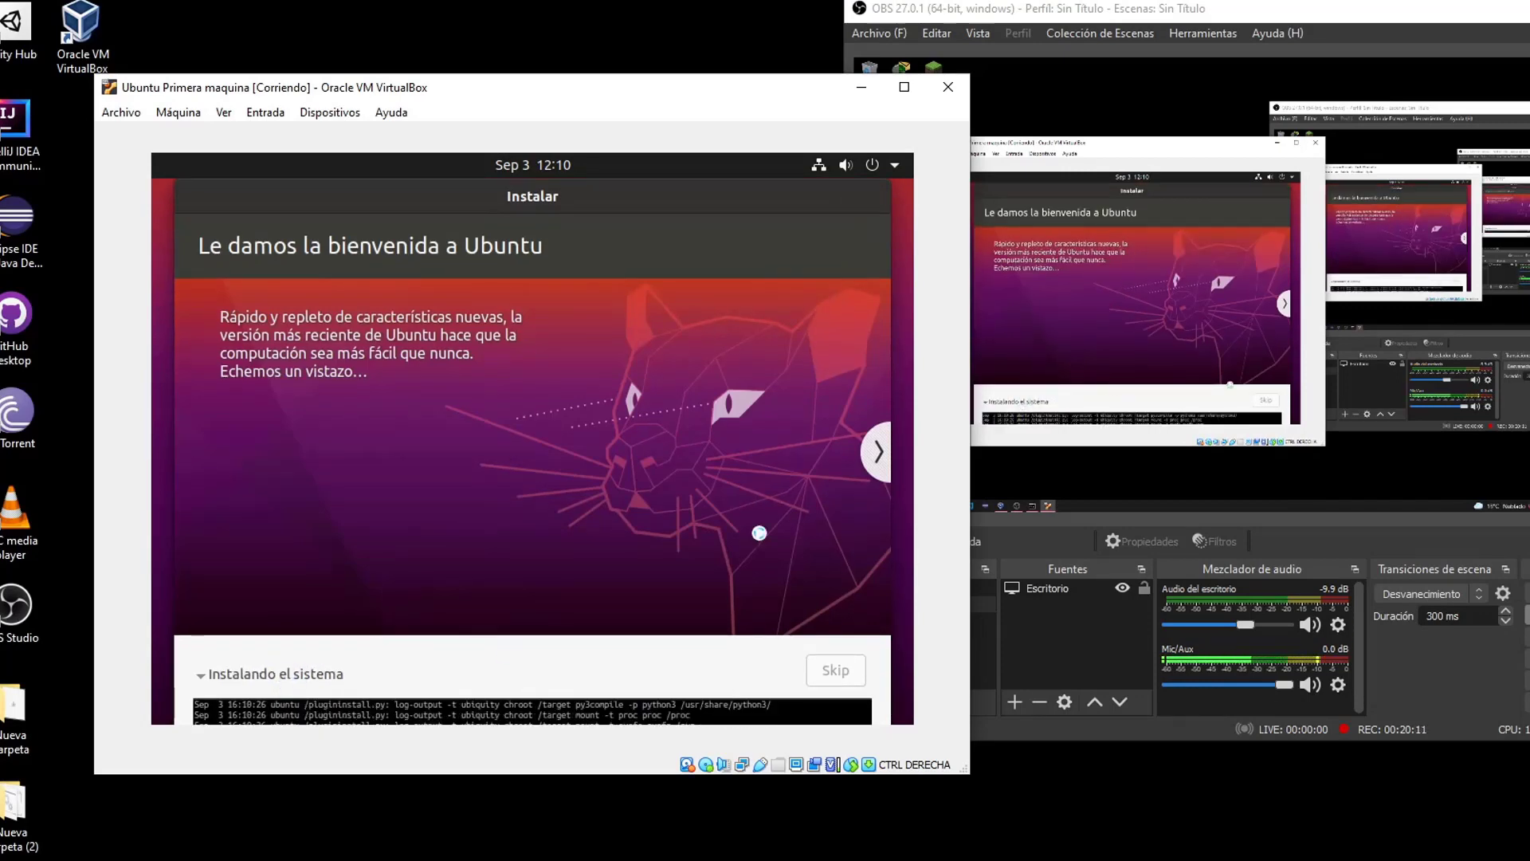
pyautogui.moveTo(666, 192); pyautogui.dragTo(680, 116)
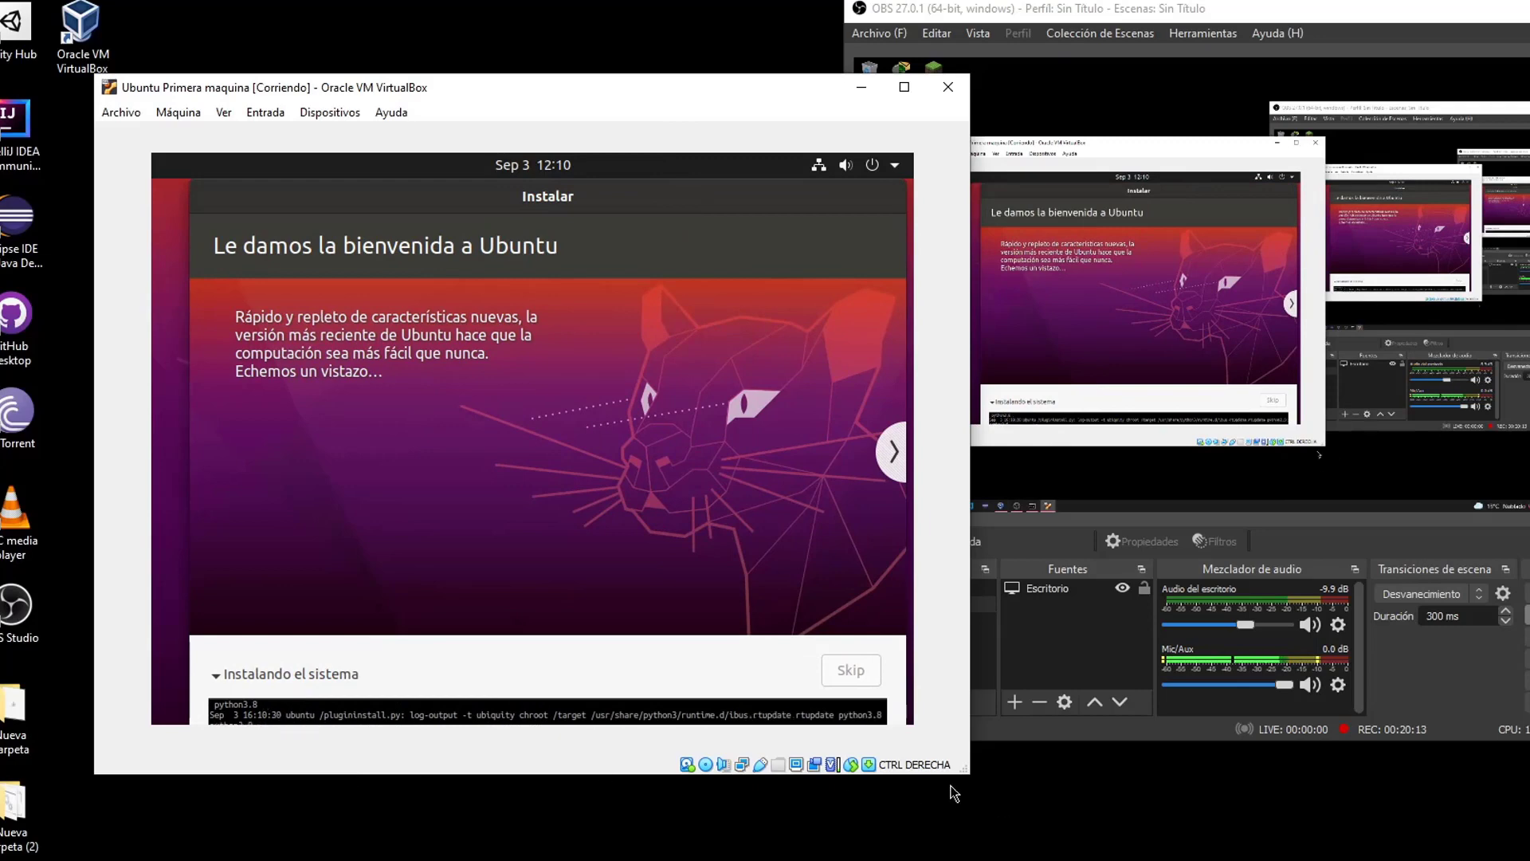
pyautogui.moveTo(969, 773); pyautogui.dragTo(998, 859)
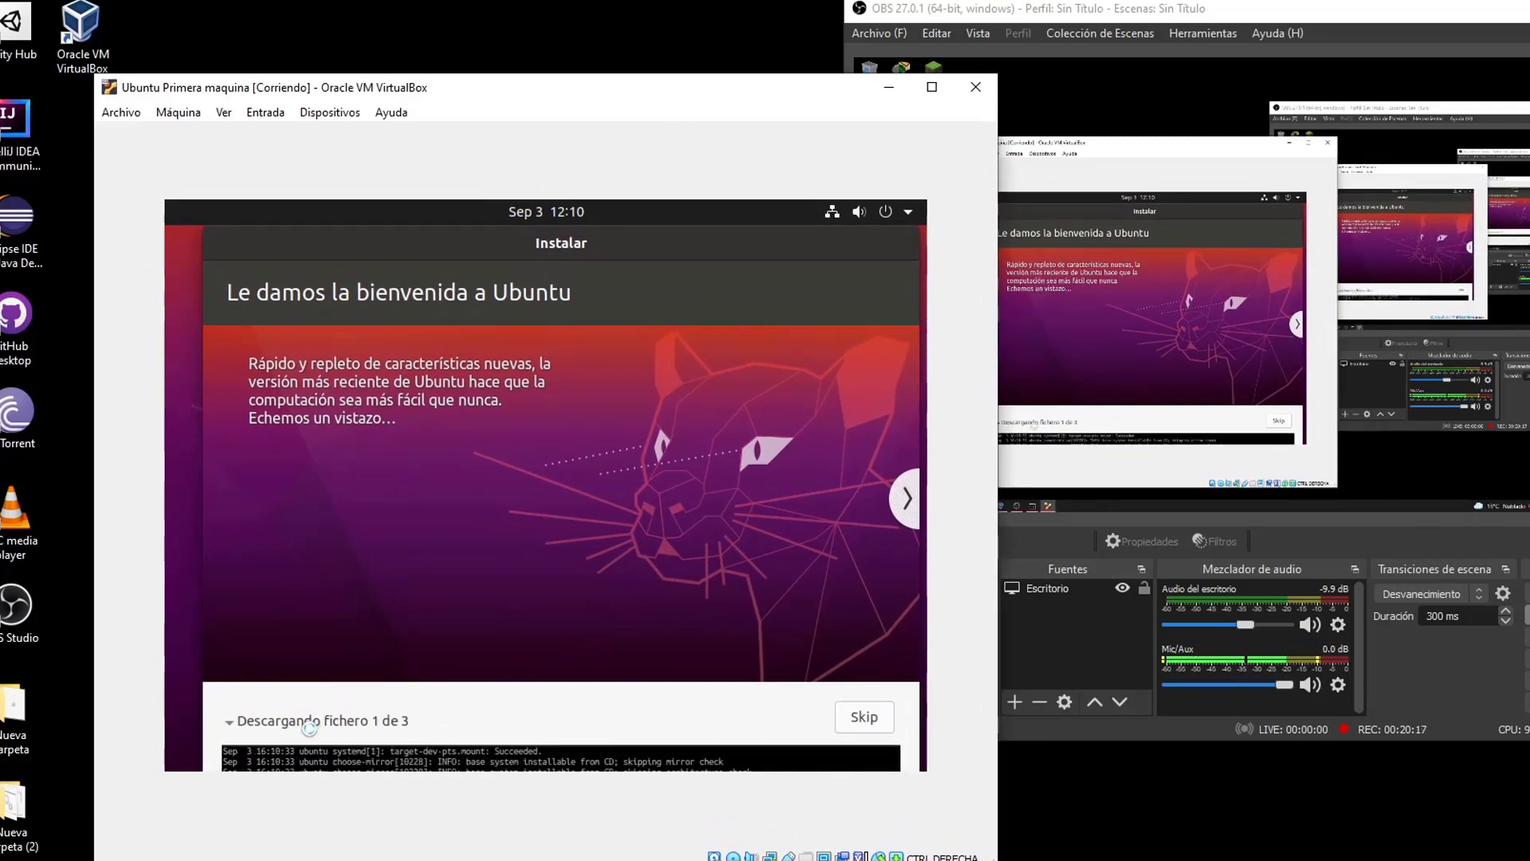
pyautogui.click(259, 720)
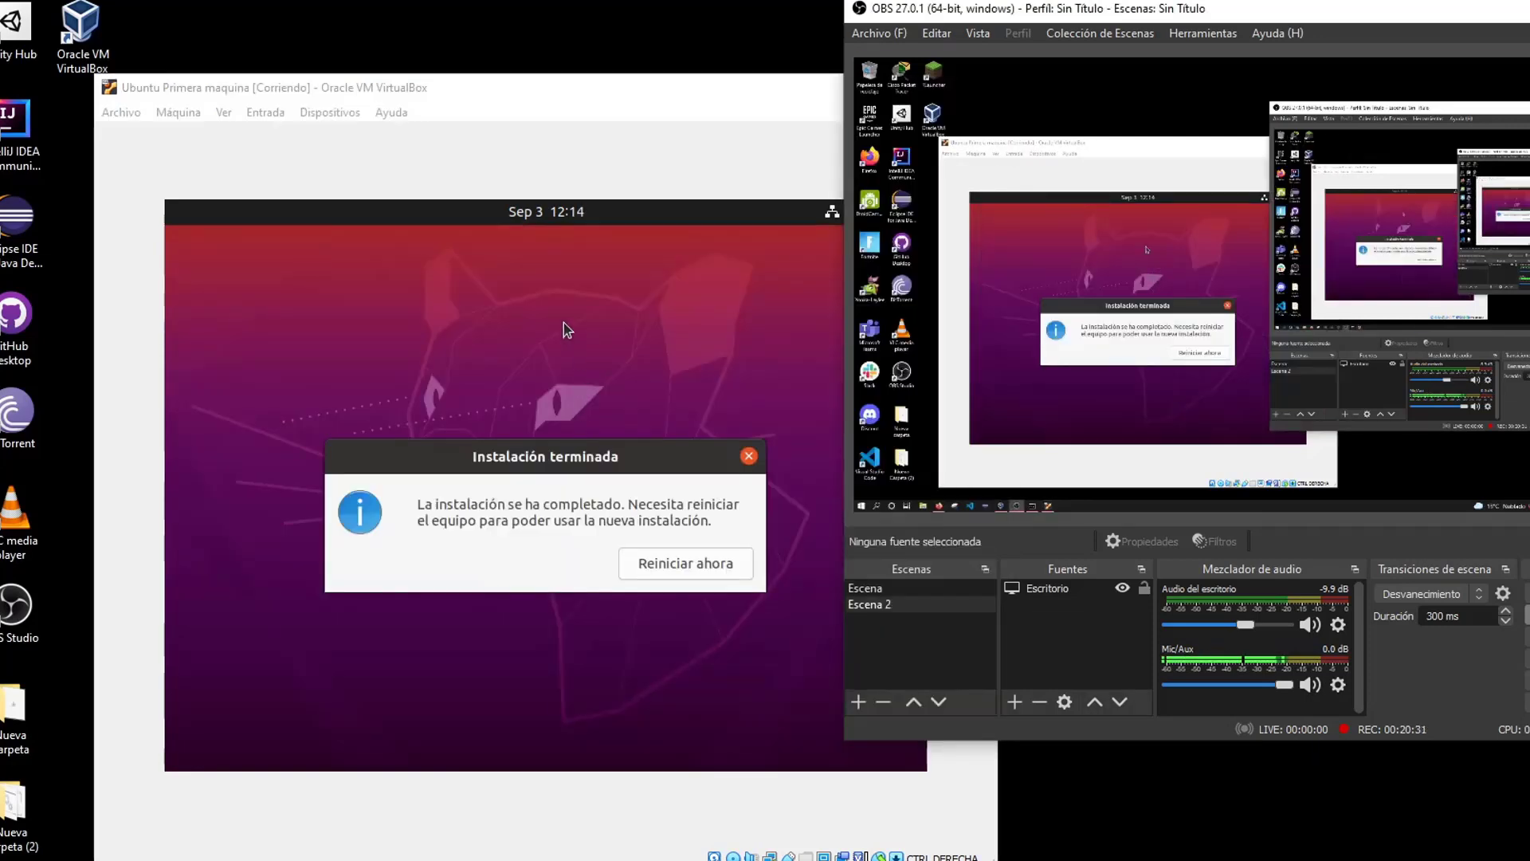
# Click Reiniciar ahora to reboot the VM into the new system
pyautogui.click(552, 459)
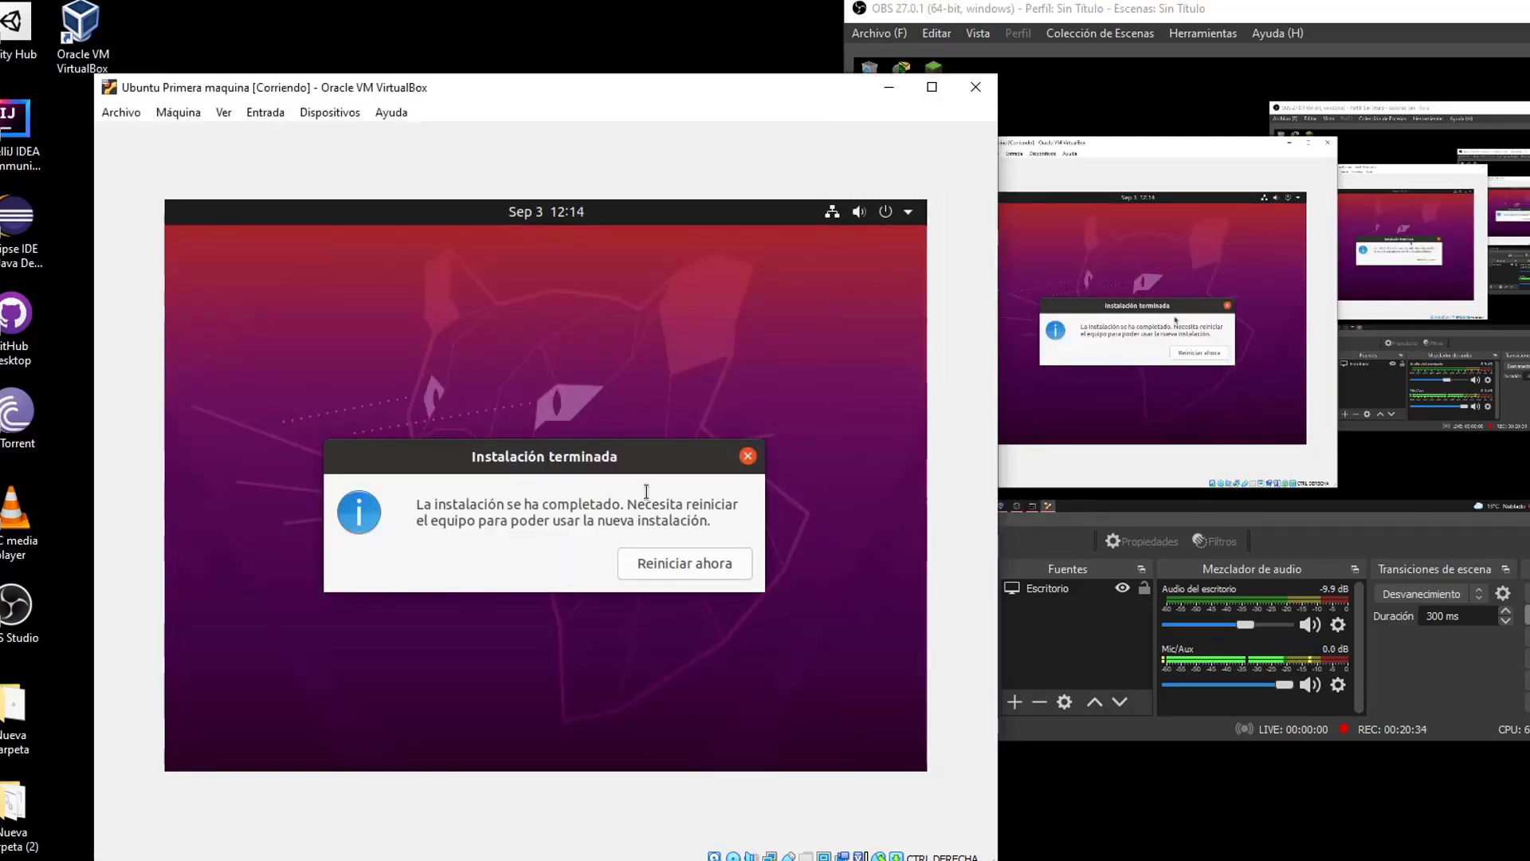
pyautogui.click(681, 566)
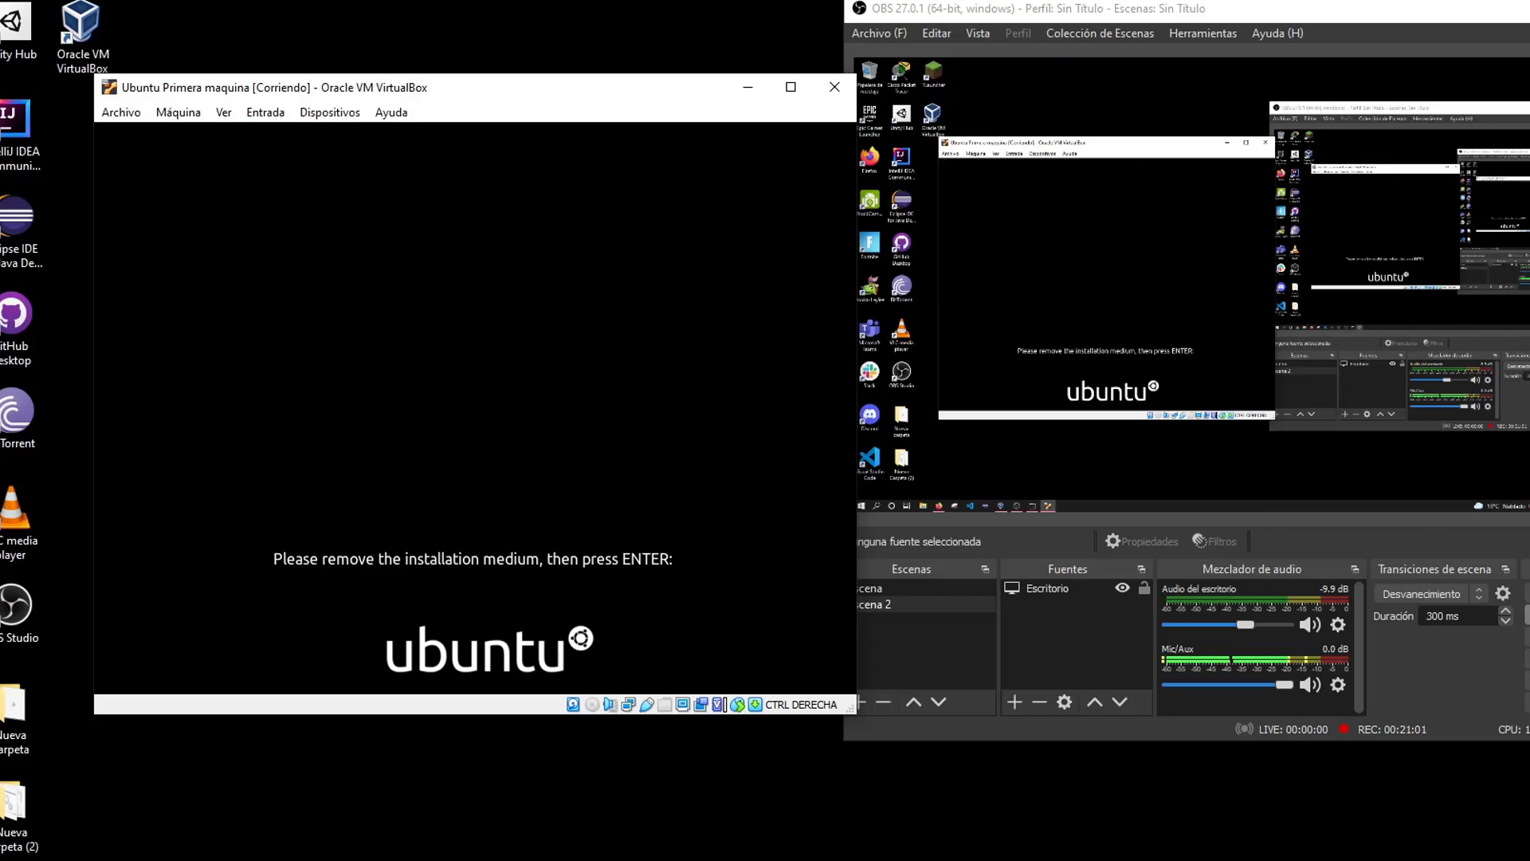
# Force-eject the Ubuntu ISO from the virtual optical drive and confirm the medium is removed
pyautogui.click(287, 113)
pyautogui.moveTo(308, 111)
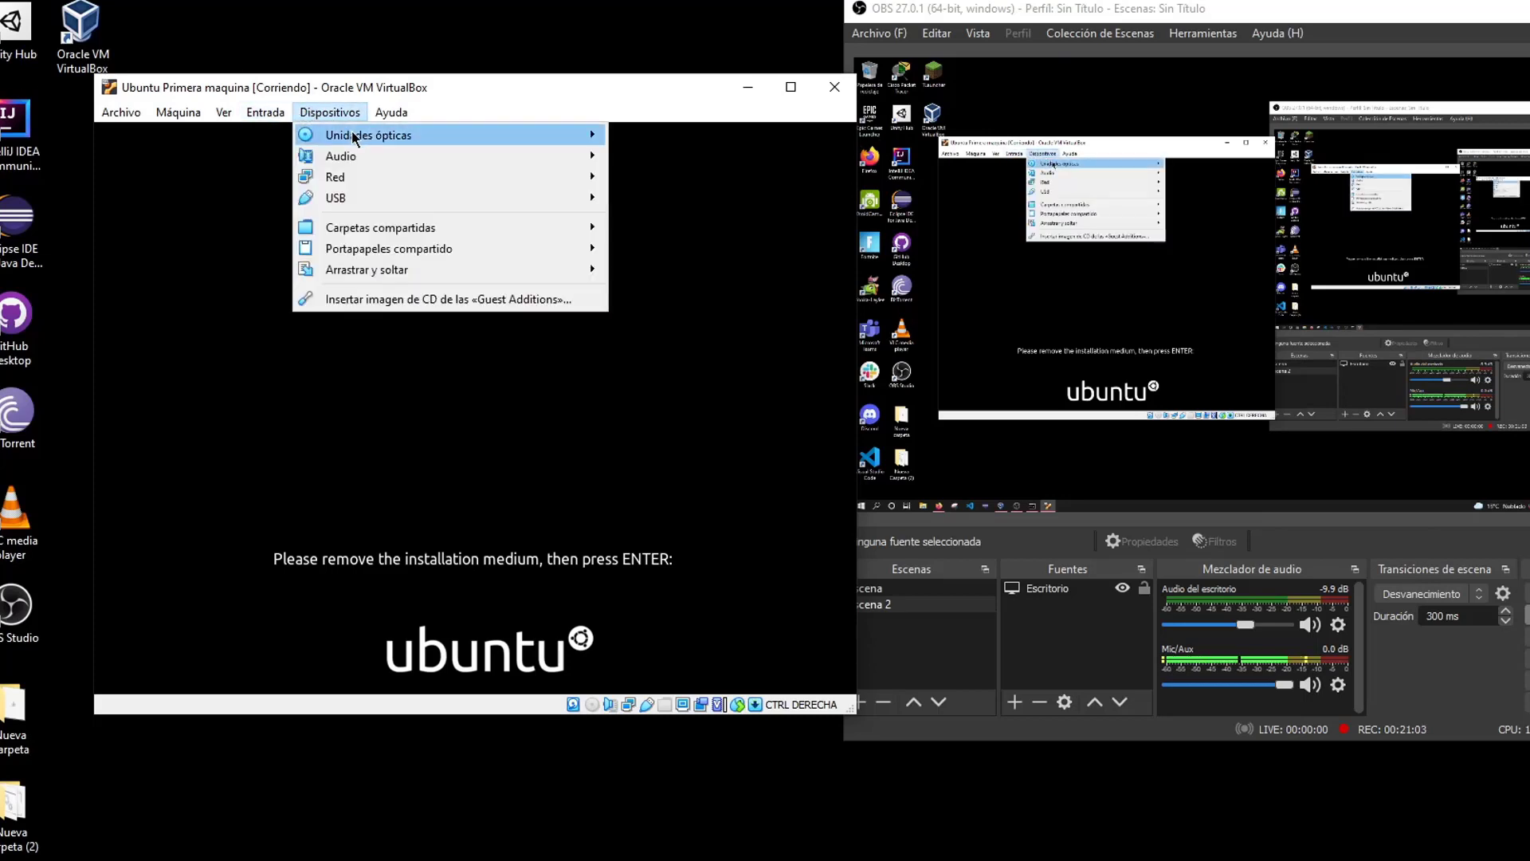
pyautogui.moveTo(355, 137)
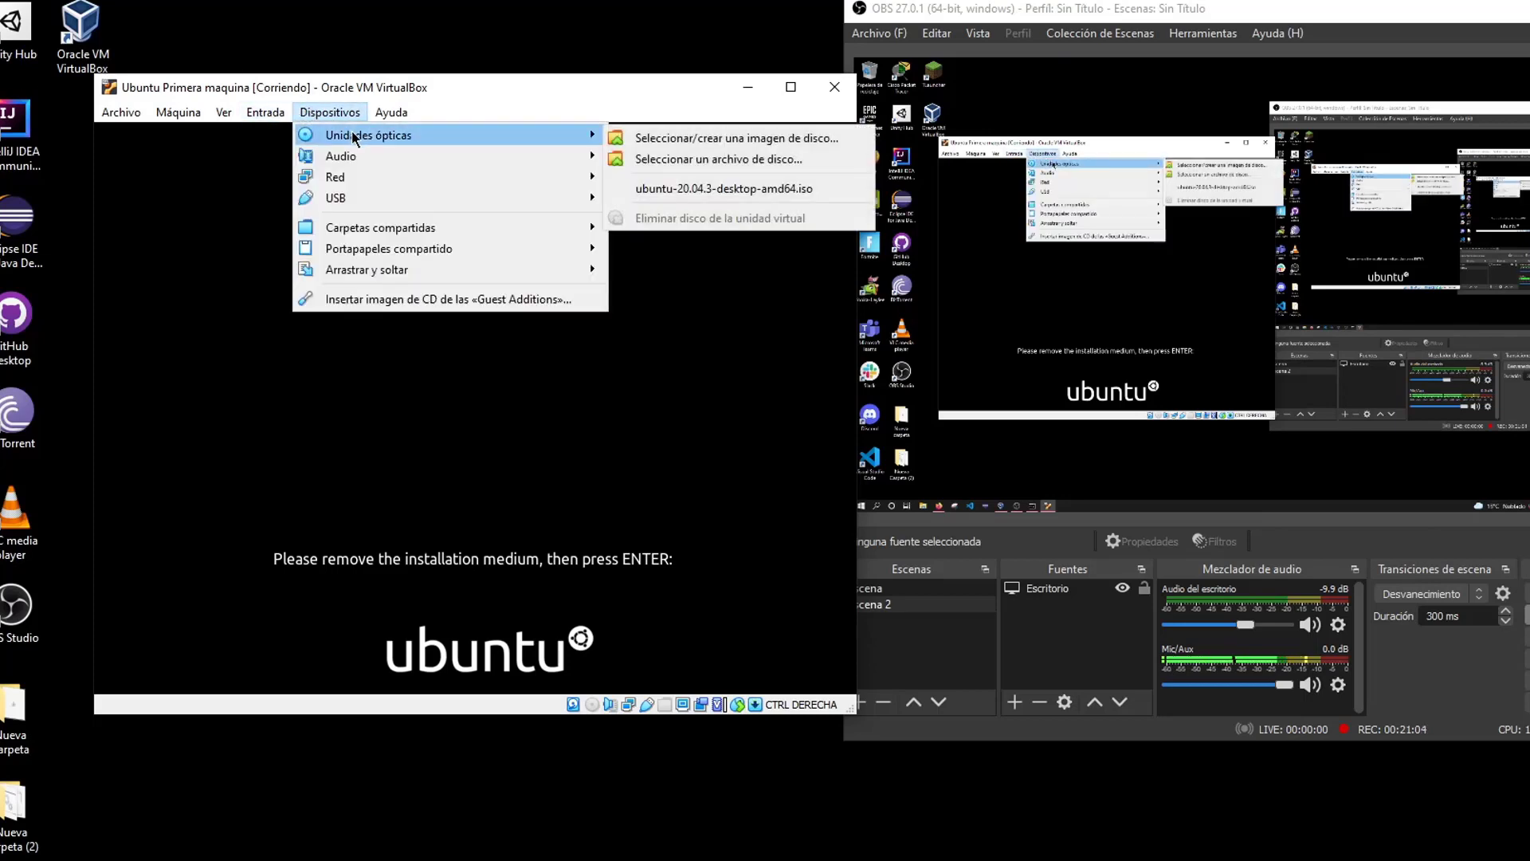
pyautogui.click(642, 191)
pyautogui.click(263, 113)
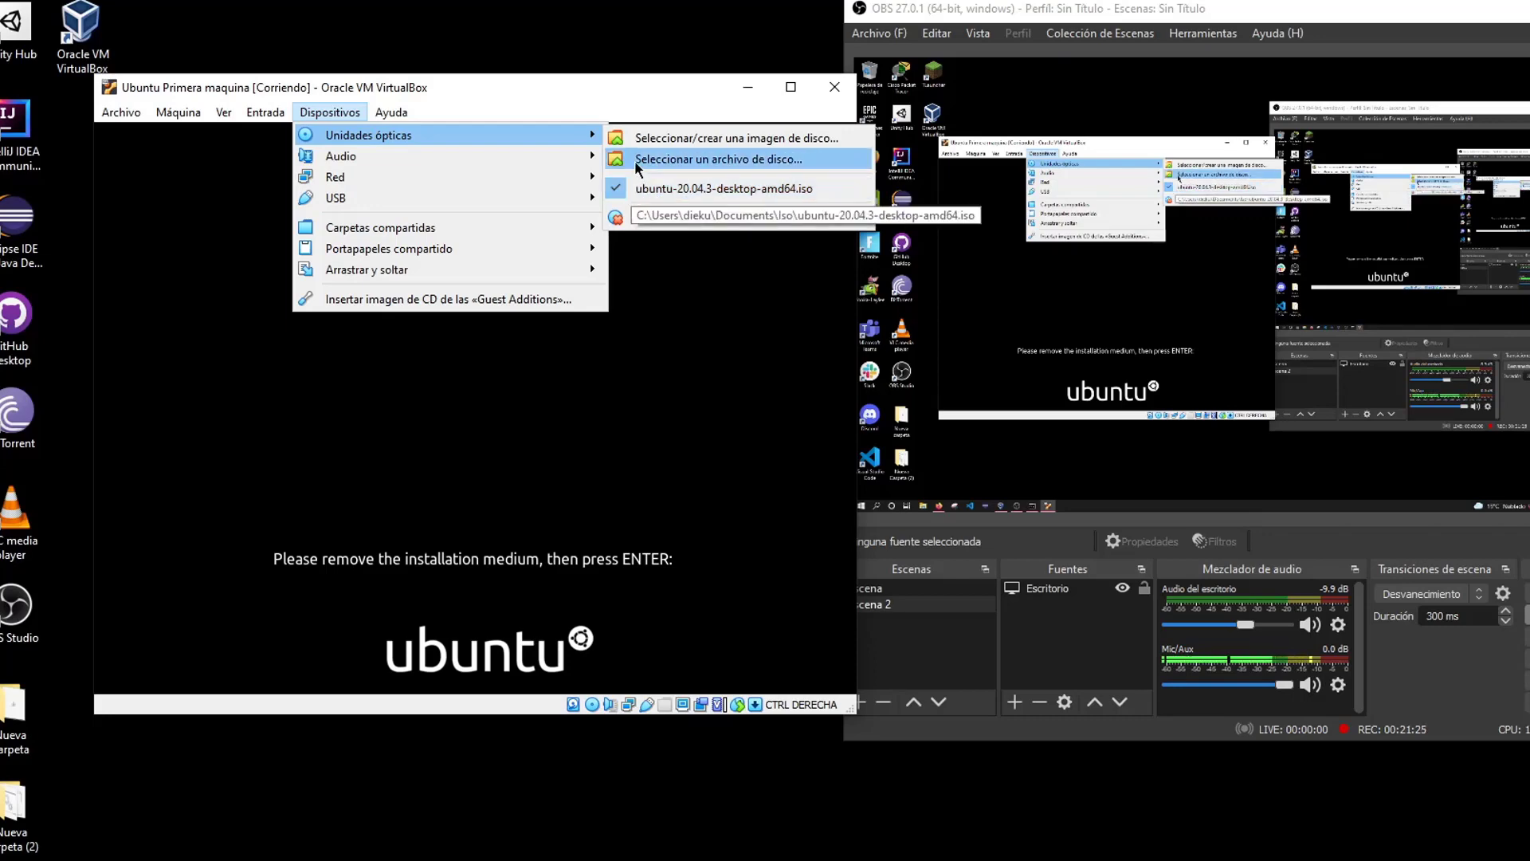
pyautogui.click(677, 215)
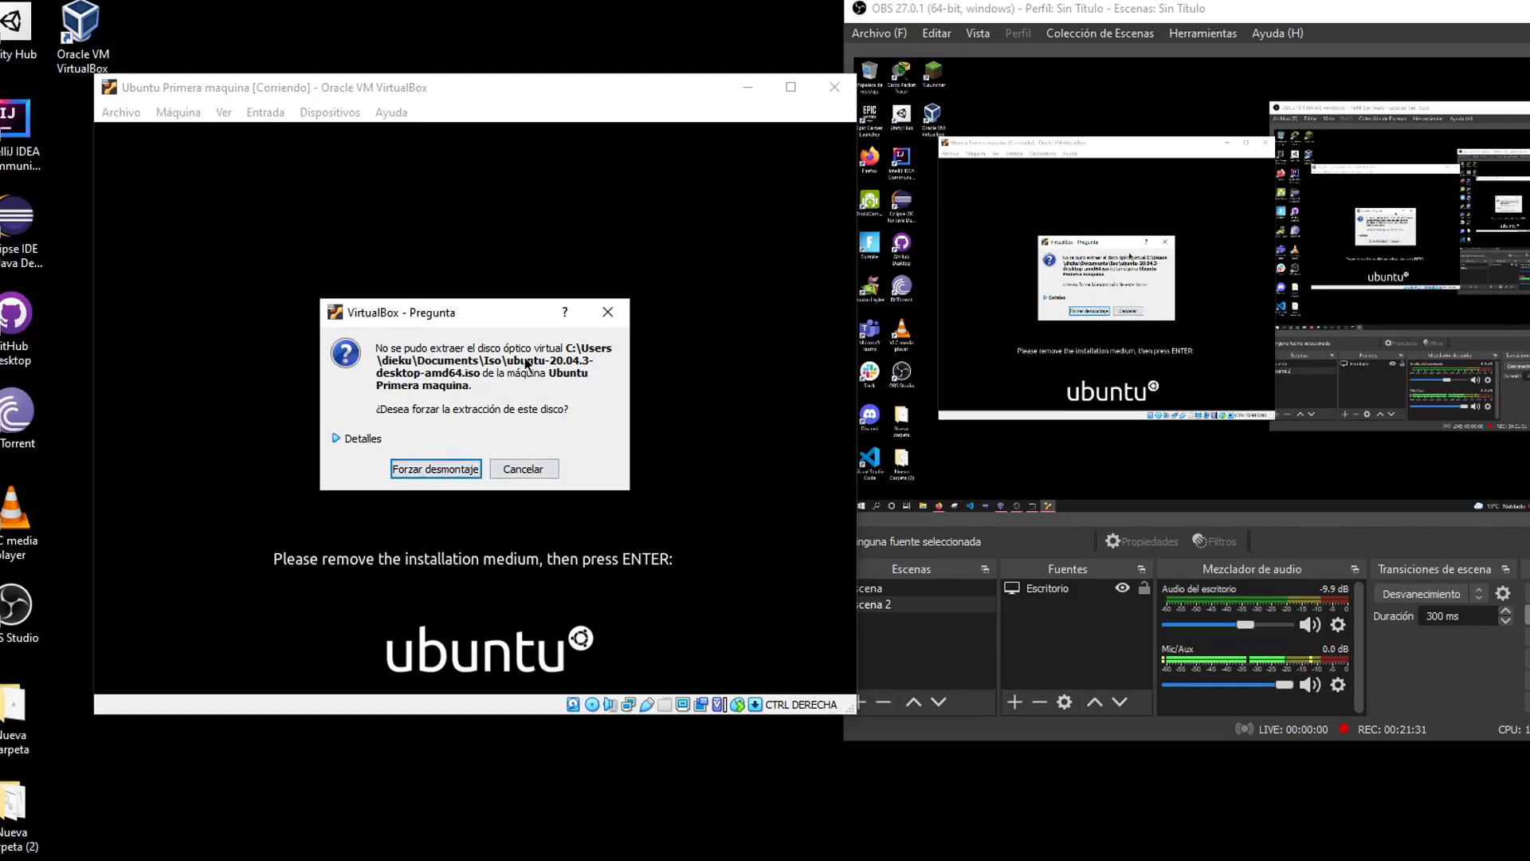
pyautogui.click(445, 469)
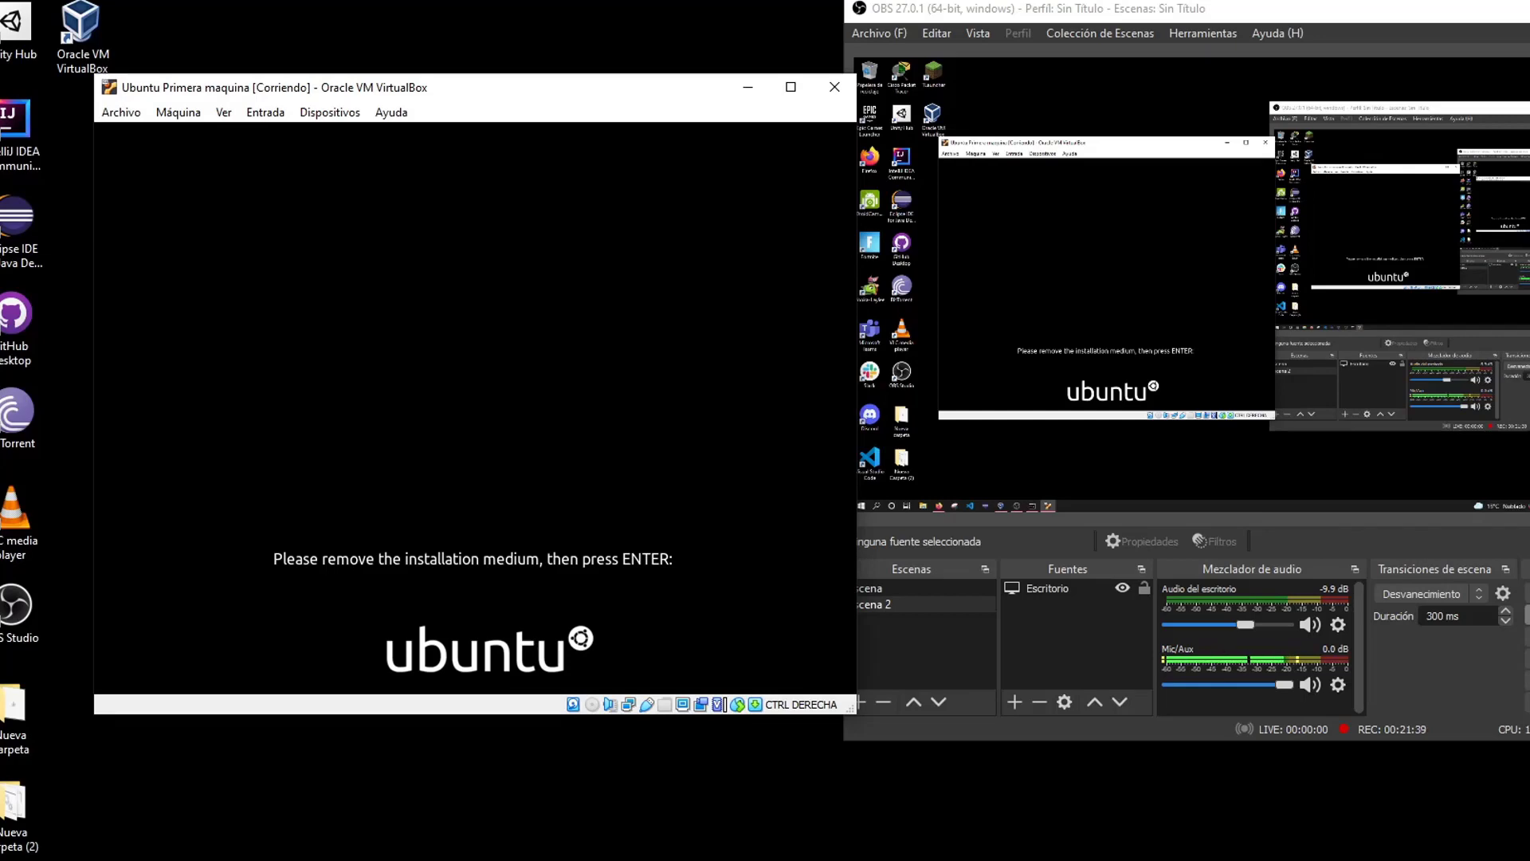
pyautogui.press('Return')
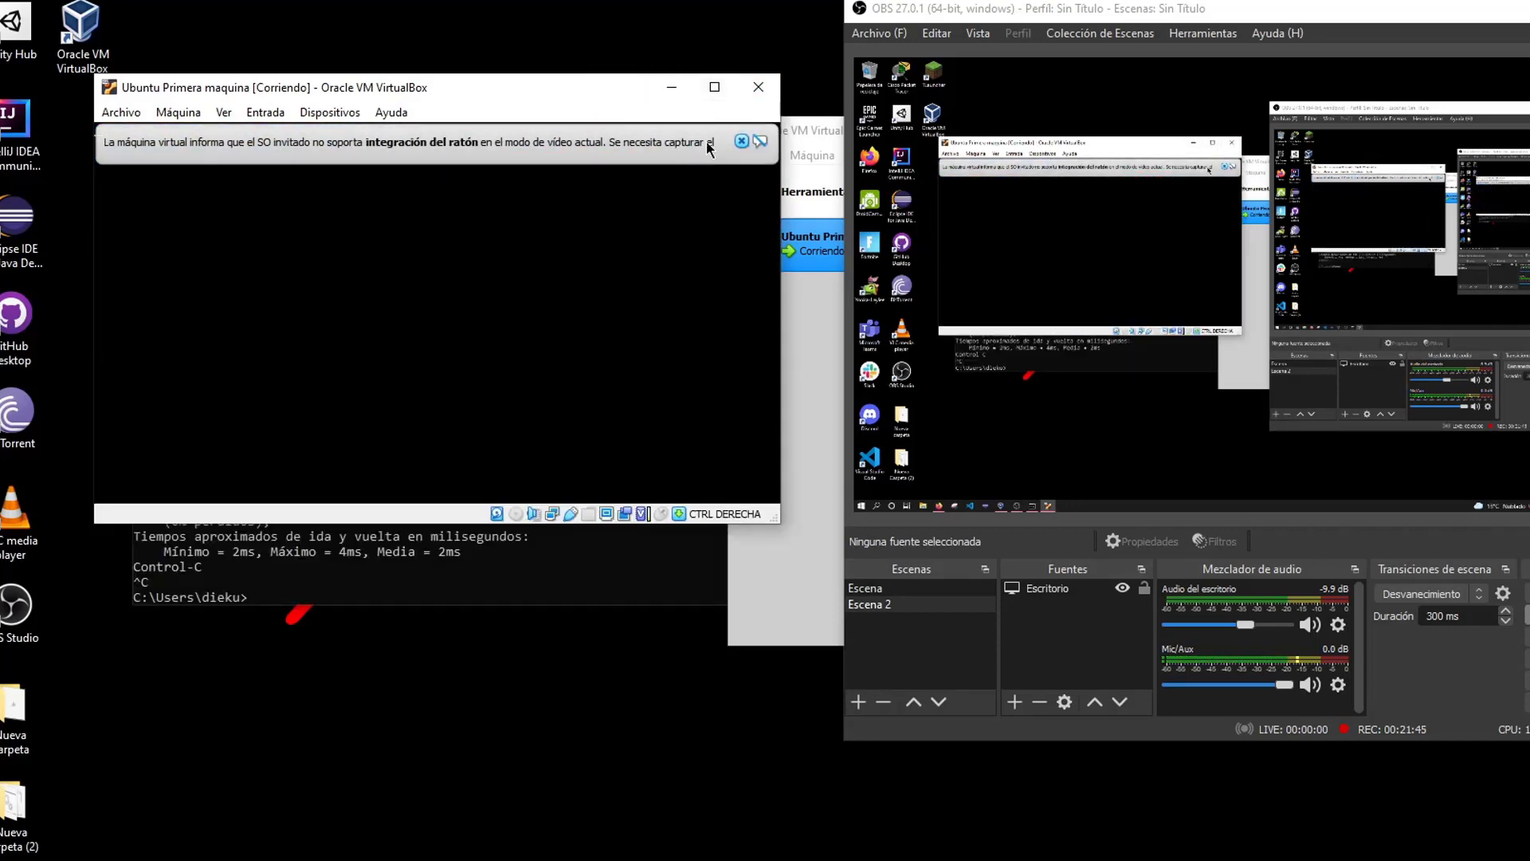
# Dismiss the mouse-integration notices and skip the online accounts and Livepatch pages
pyautogui.click(740, 141)
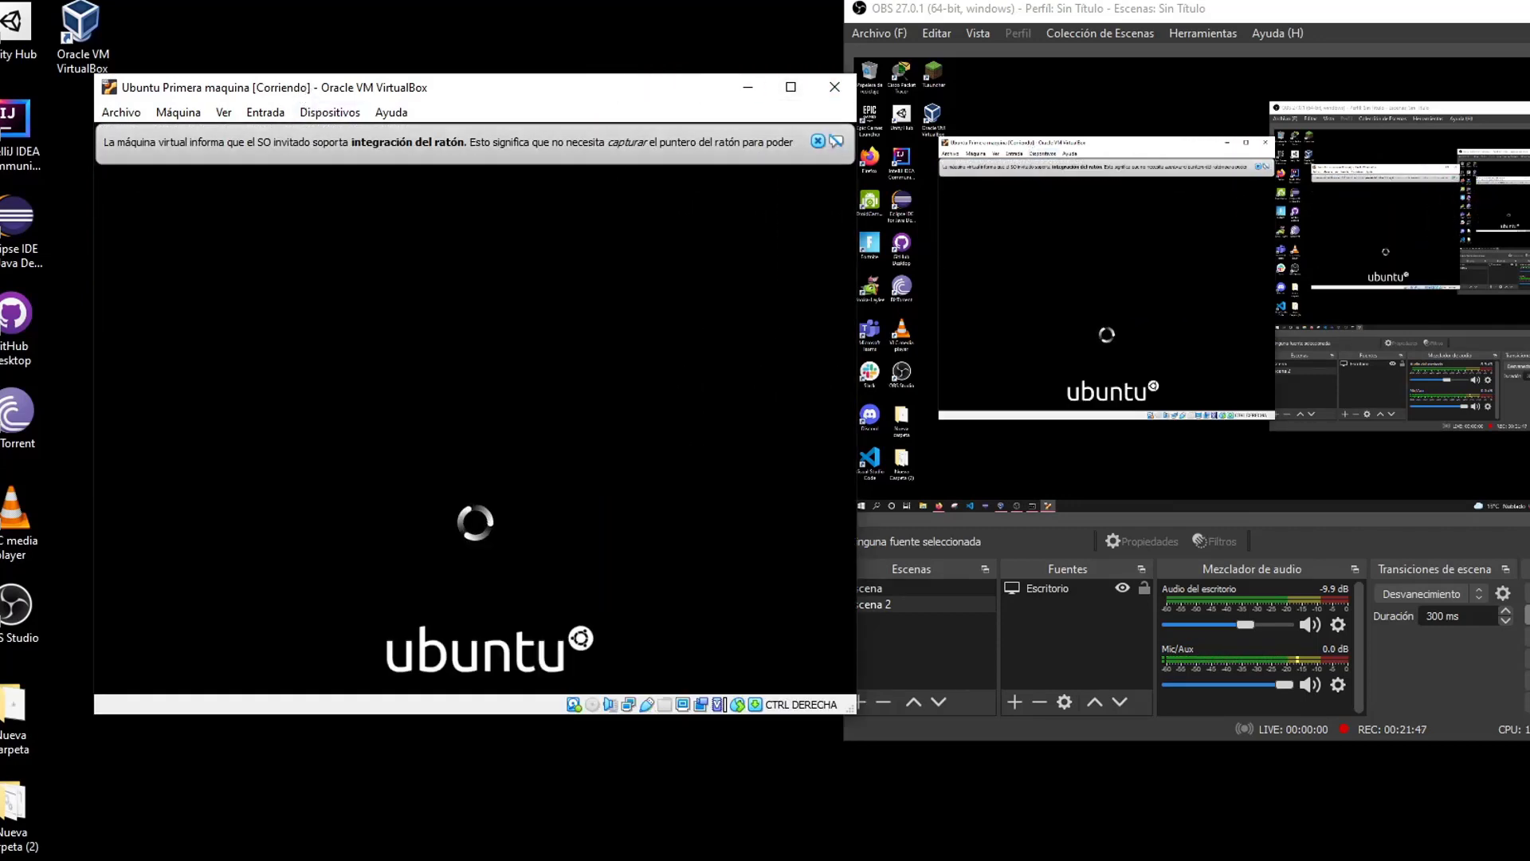
pyautogui.click(816, 142)
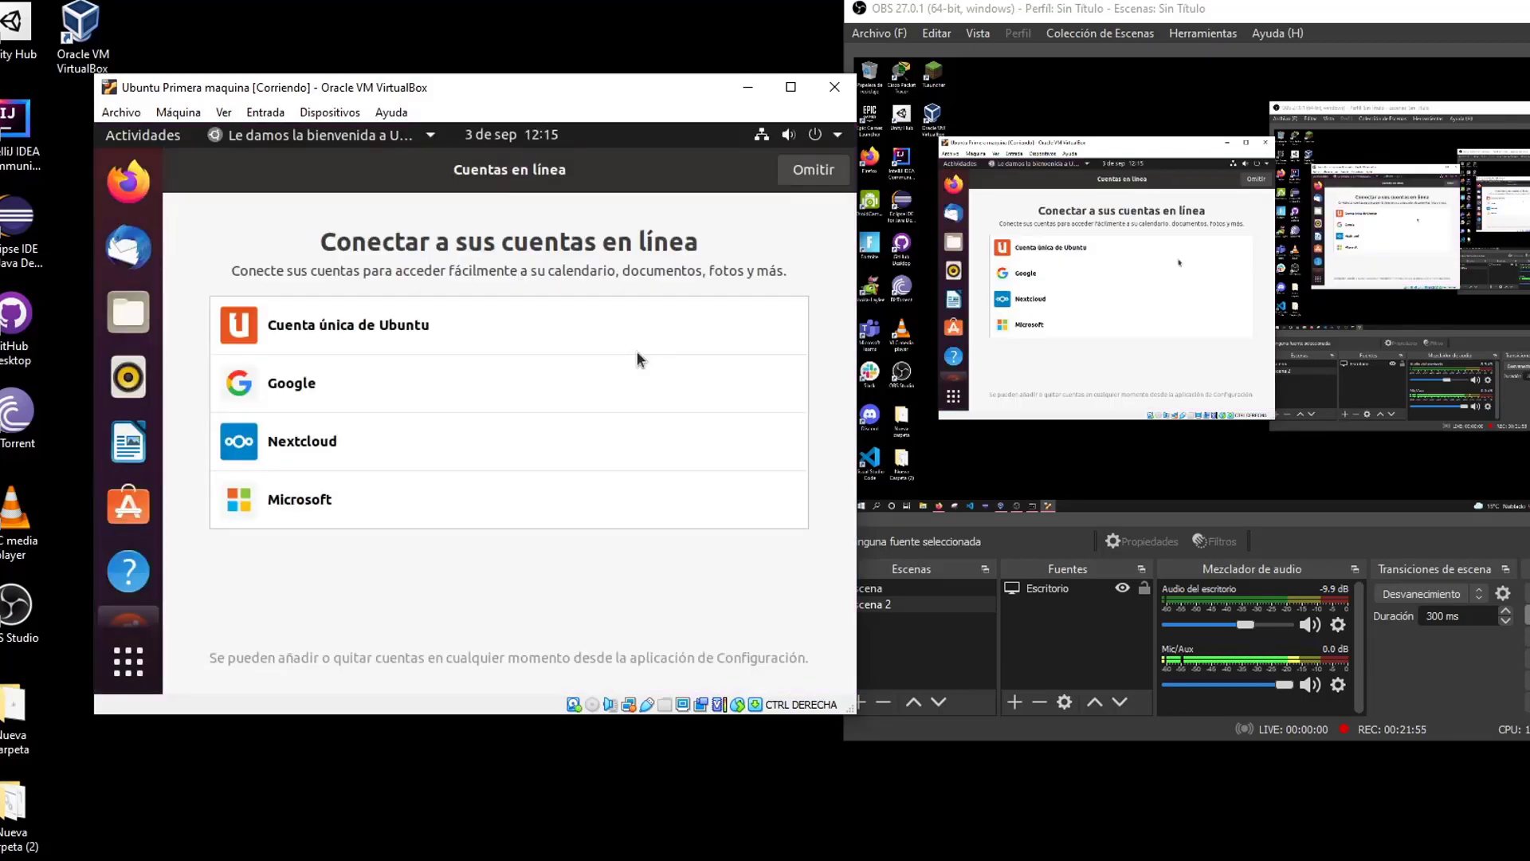
pyautogui.click(809, 171)
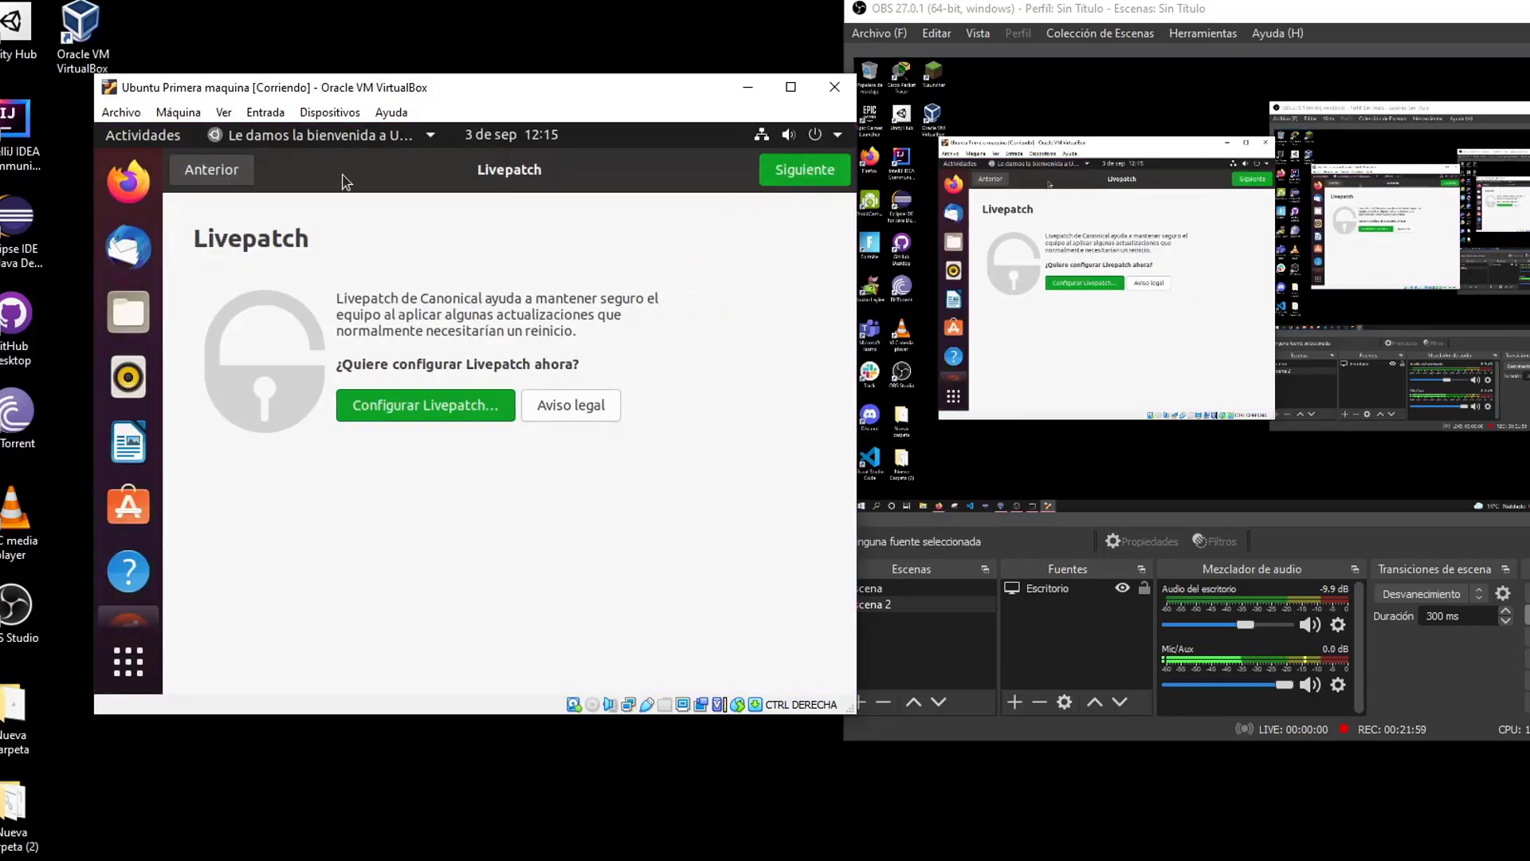
pyautogui.click(805, 163)
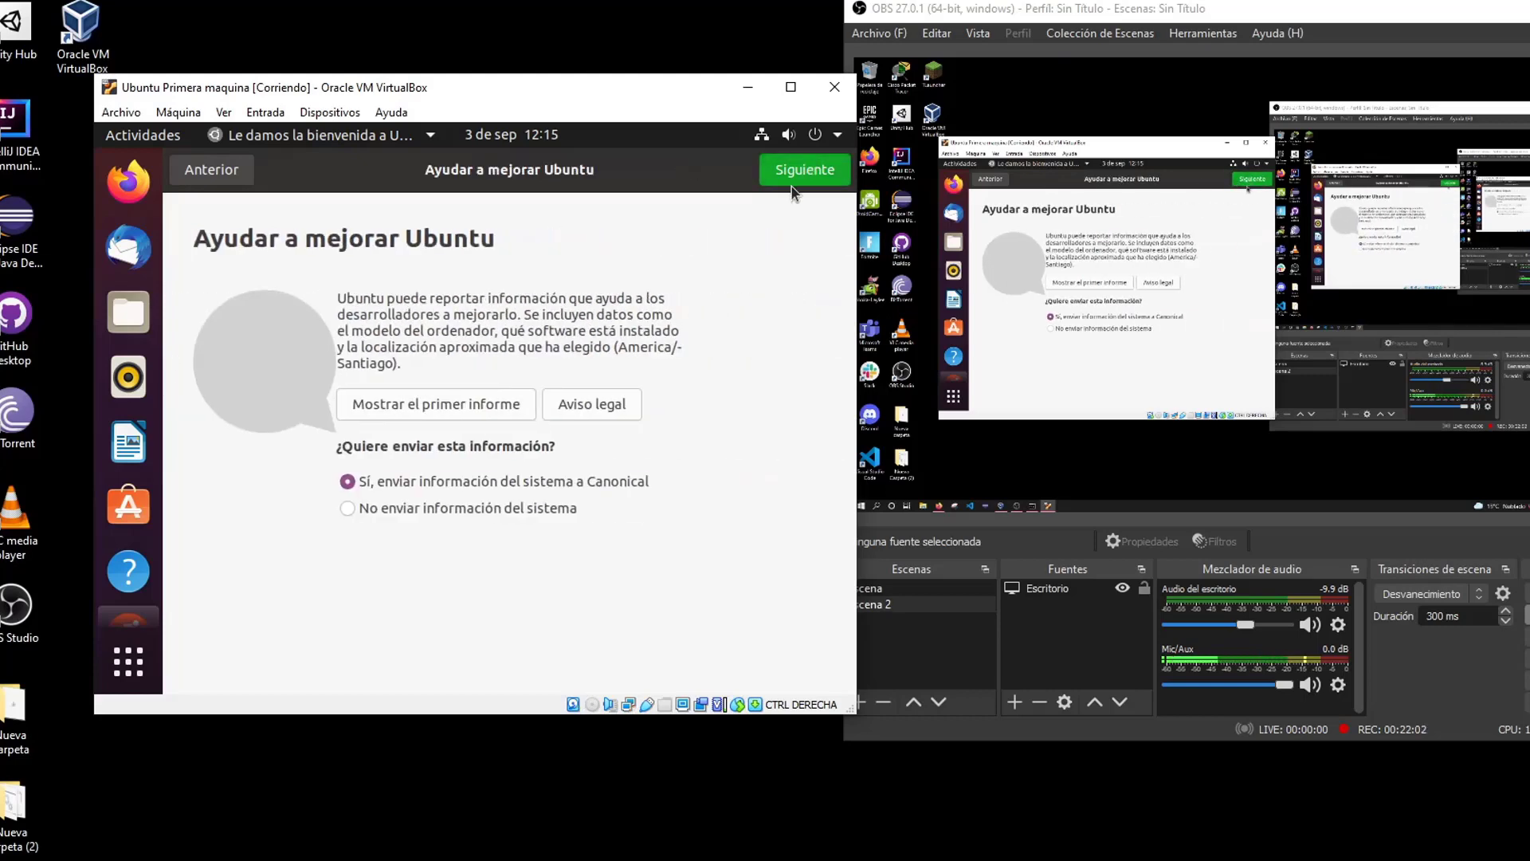
# Choose 'No enviar información del sistema' and finish the welcome setup with Hecho
pyautogui.click(370, 508)
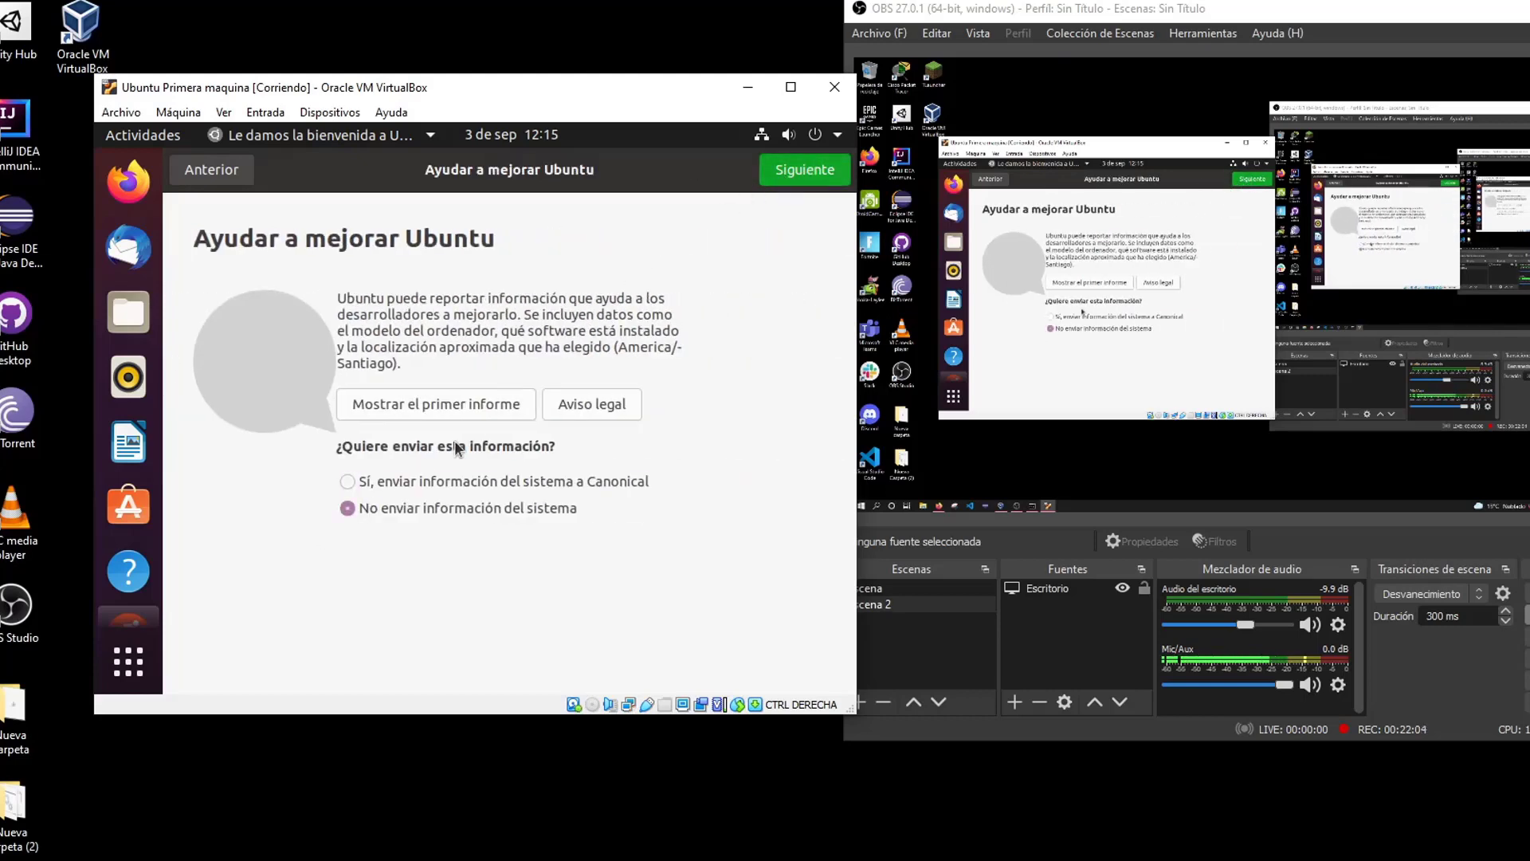
pyautogui.click(793, 190)
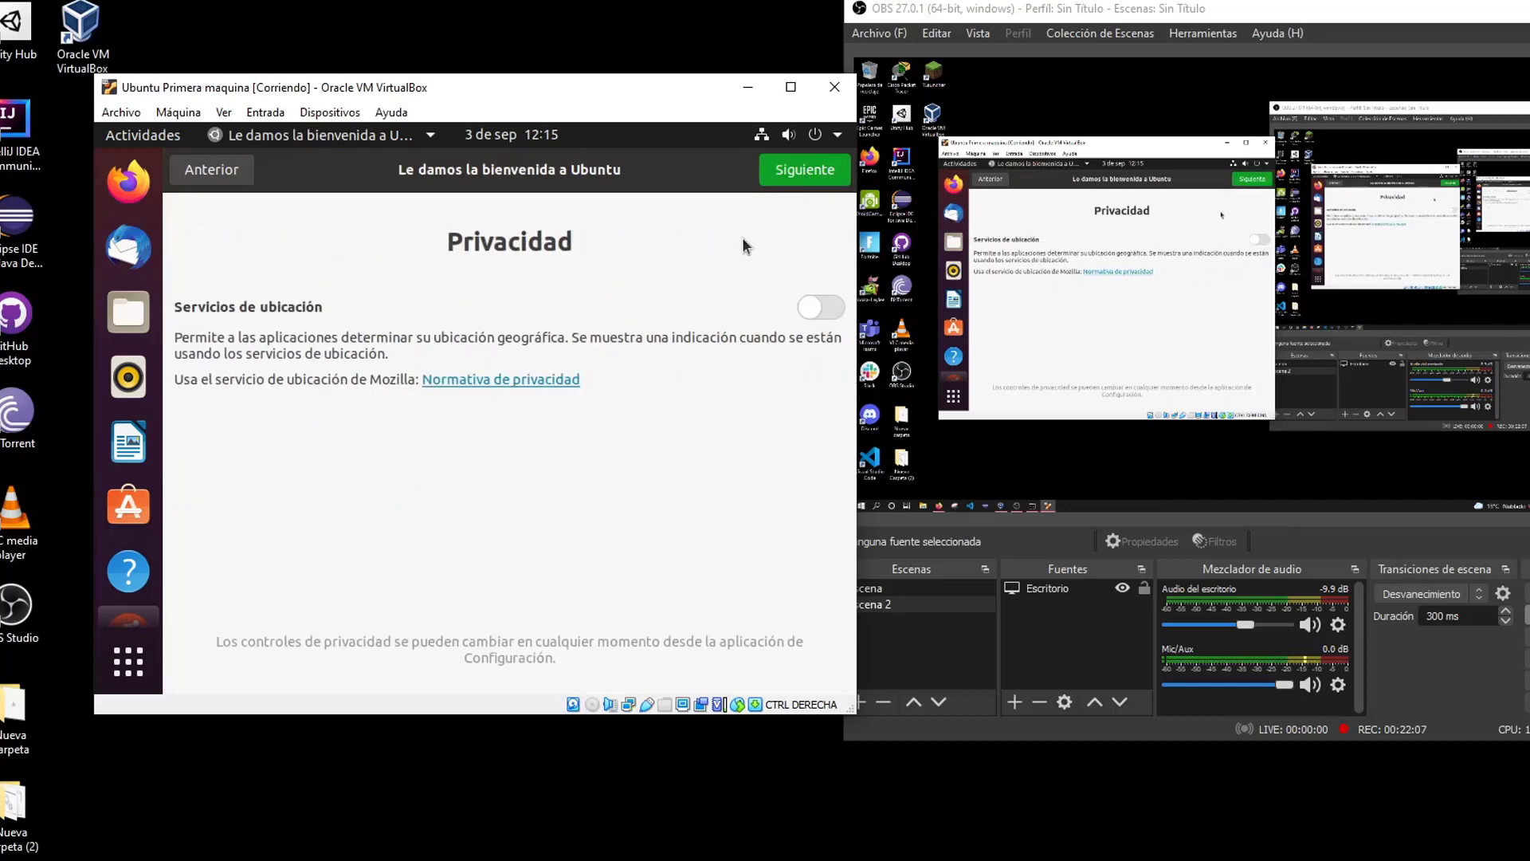
pyautogui.click(804, 177)
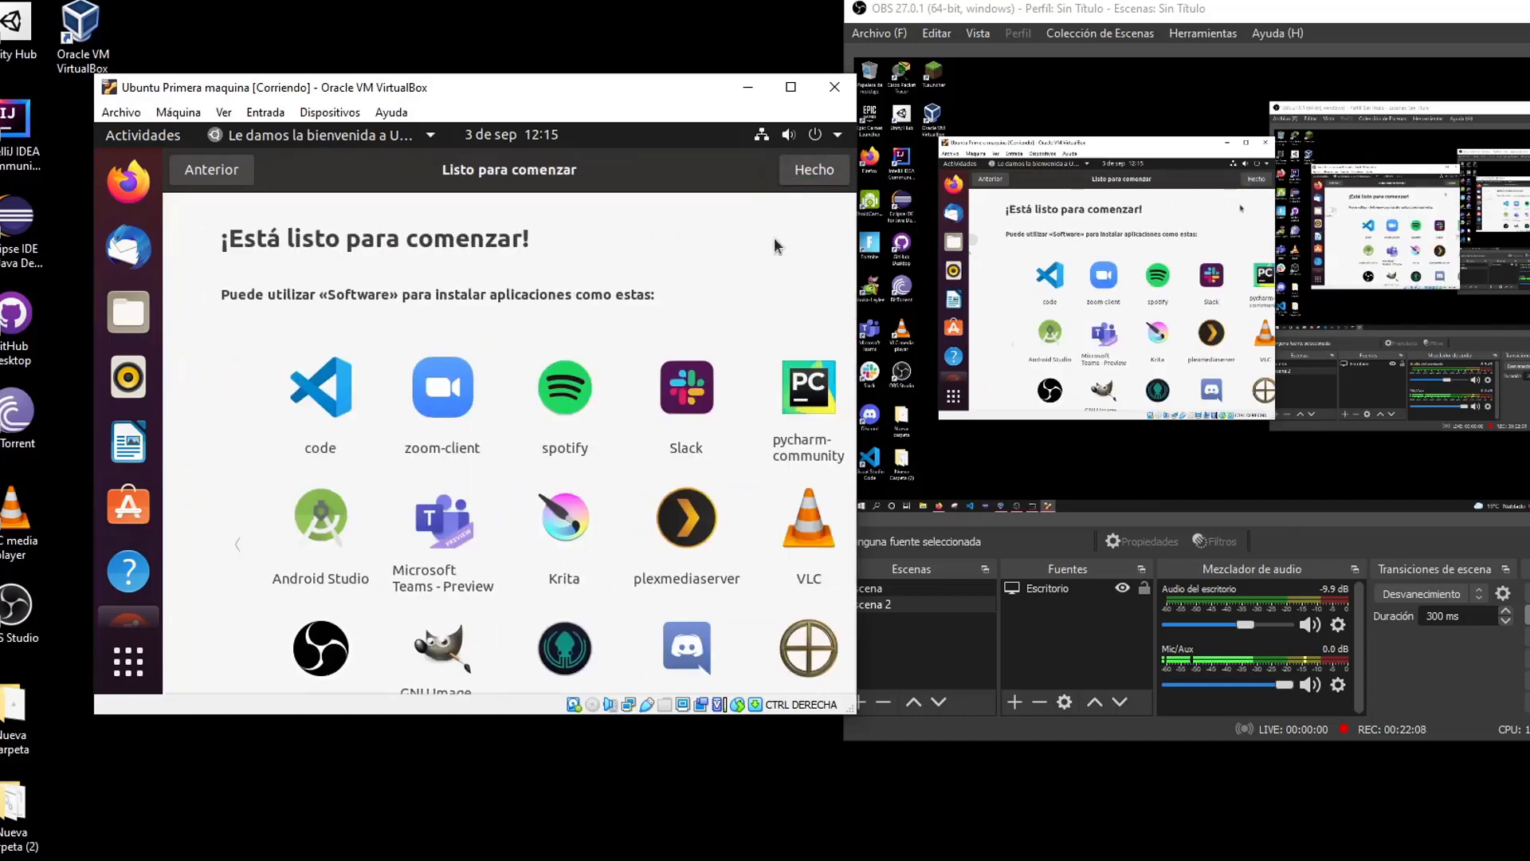
pyautogui.click(801, 181)
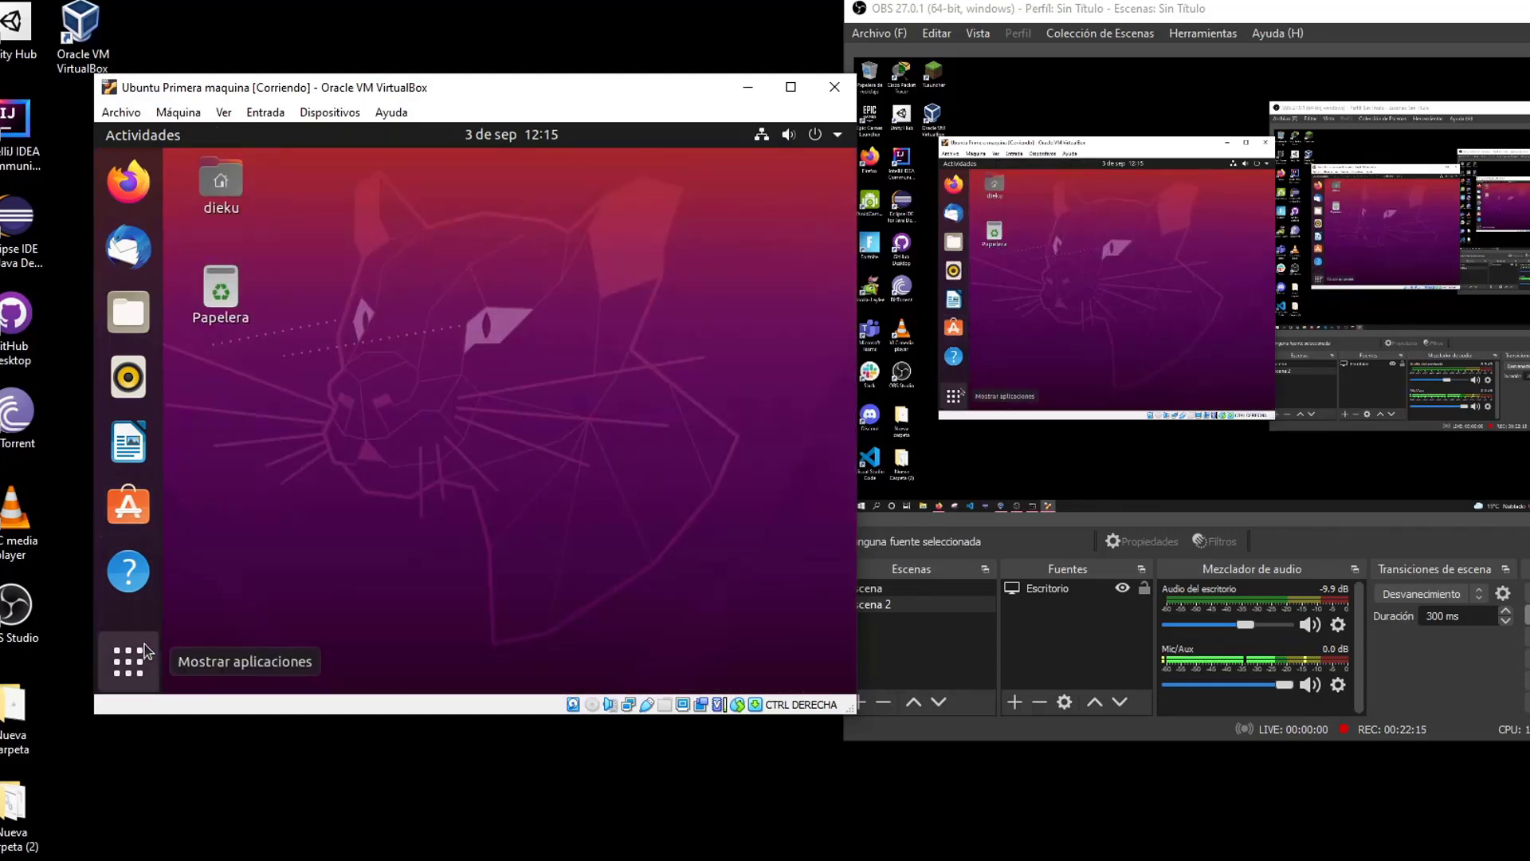
# Search the Ubuntu applications for 'termi' and open Terminal
pyautogui.click(128, 661)
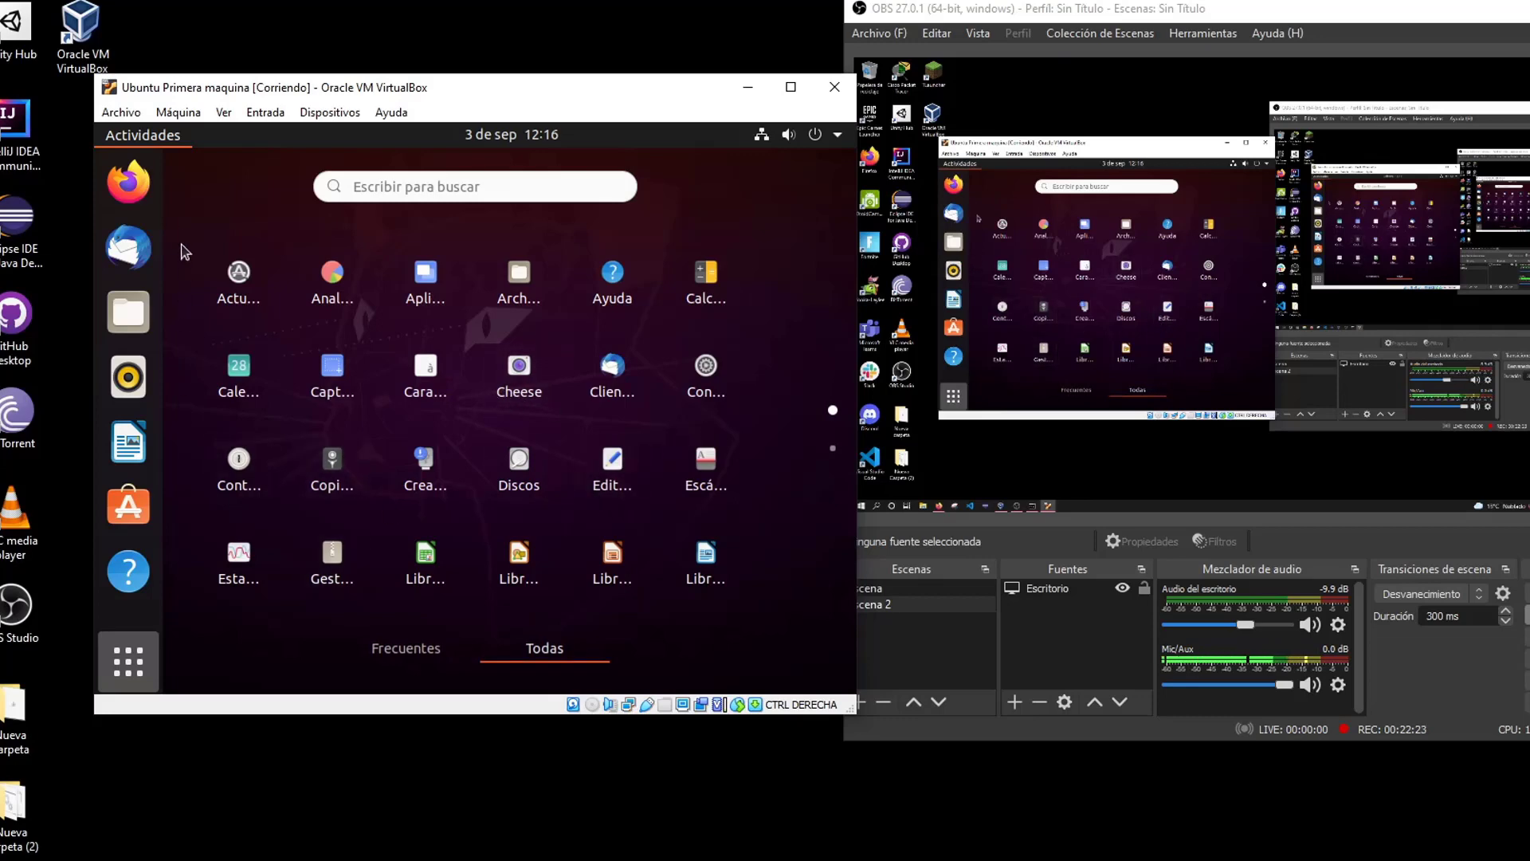
pyautogui.click(383, 188)
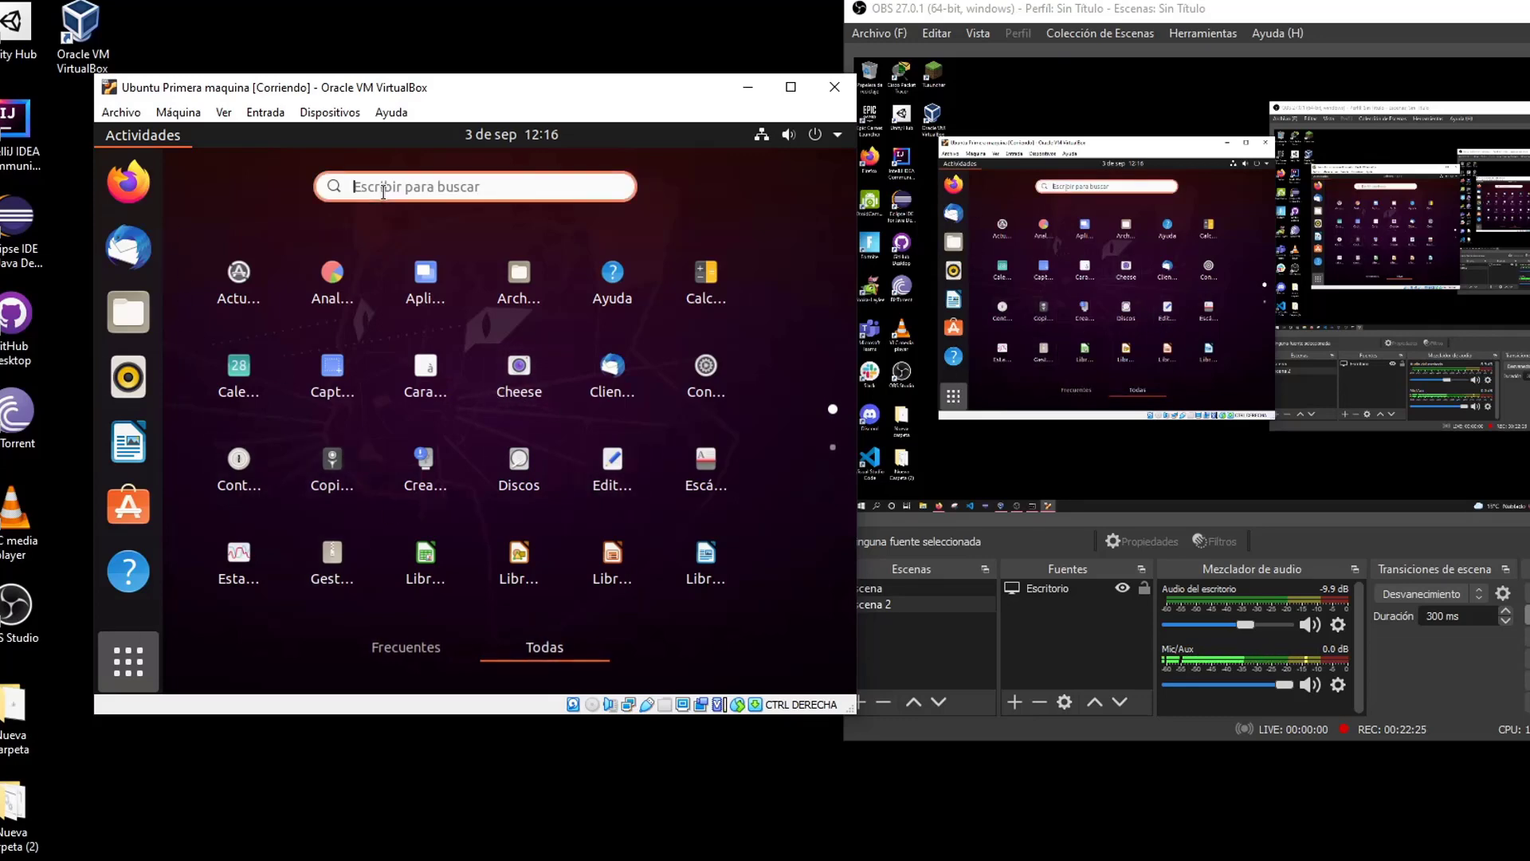
pyautogui.write('terl')
pyautogui.click(471, 279)
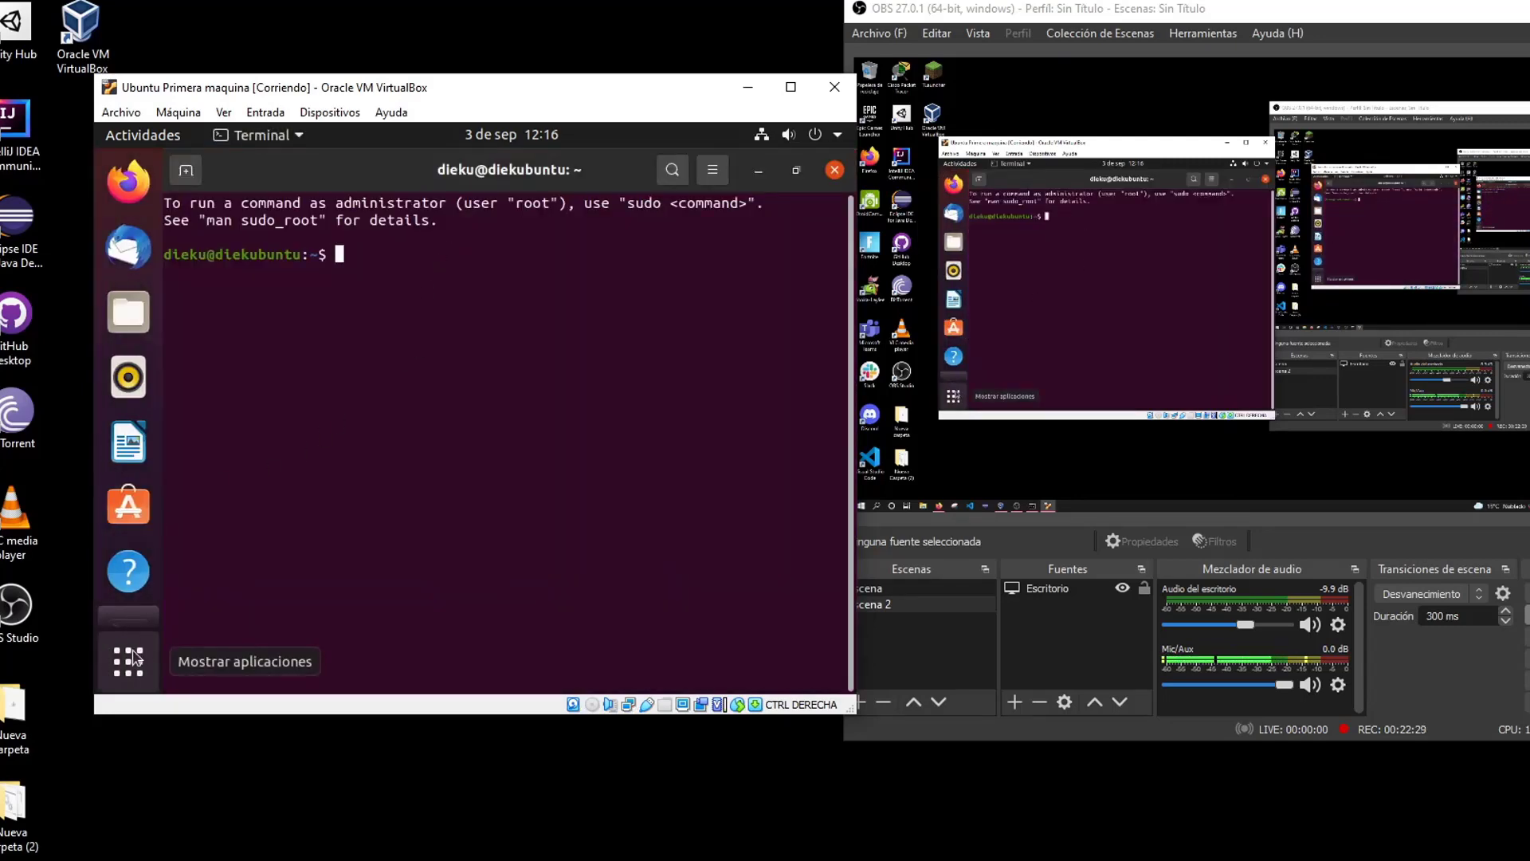
pyautogui.click(139, 656)
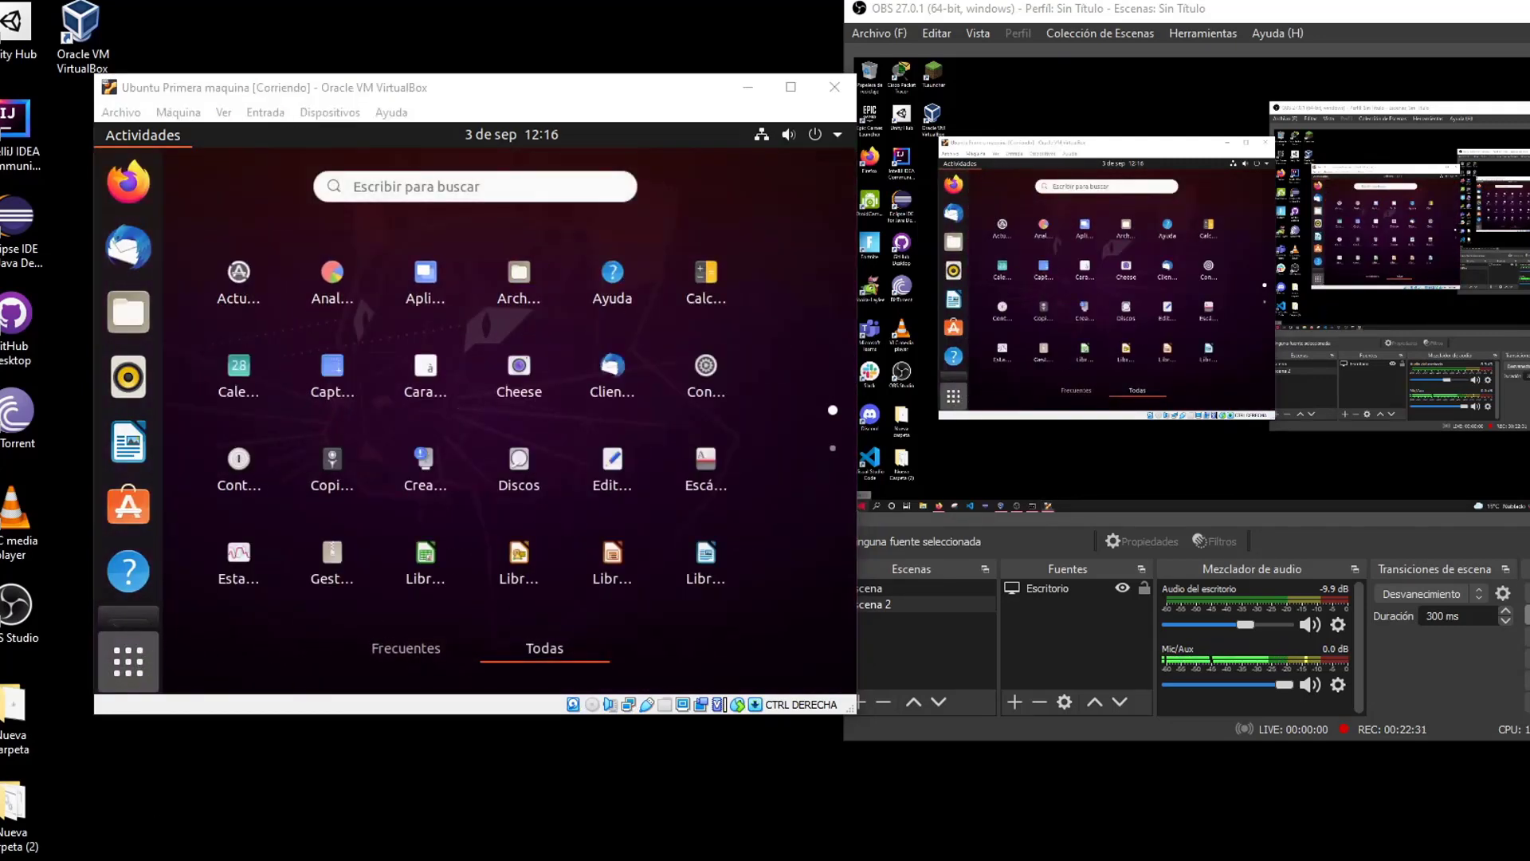
pyautogui.press('super')
pyautogui.press('super')
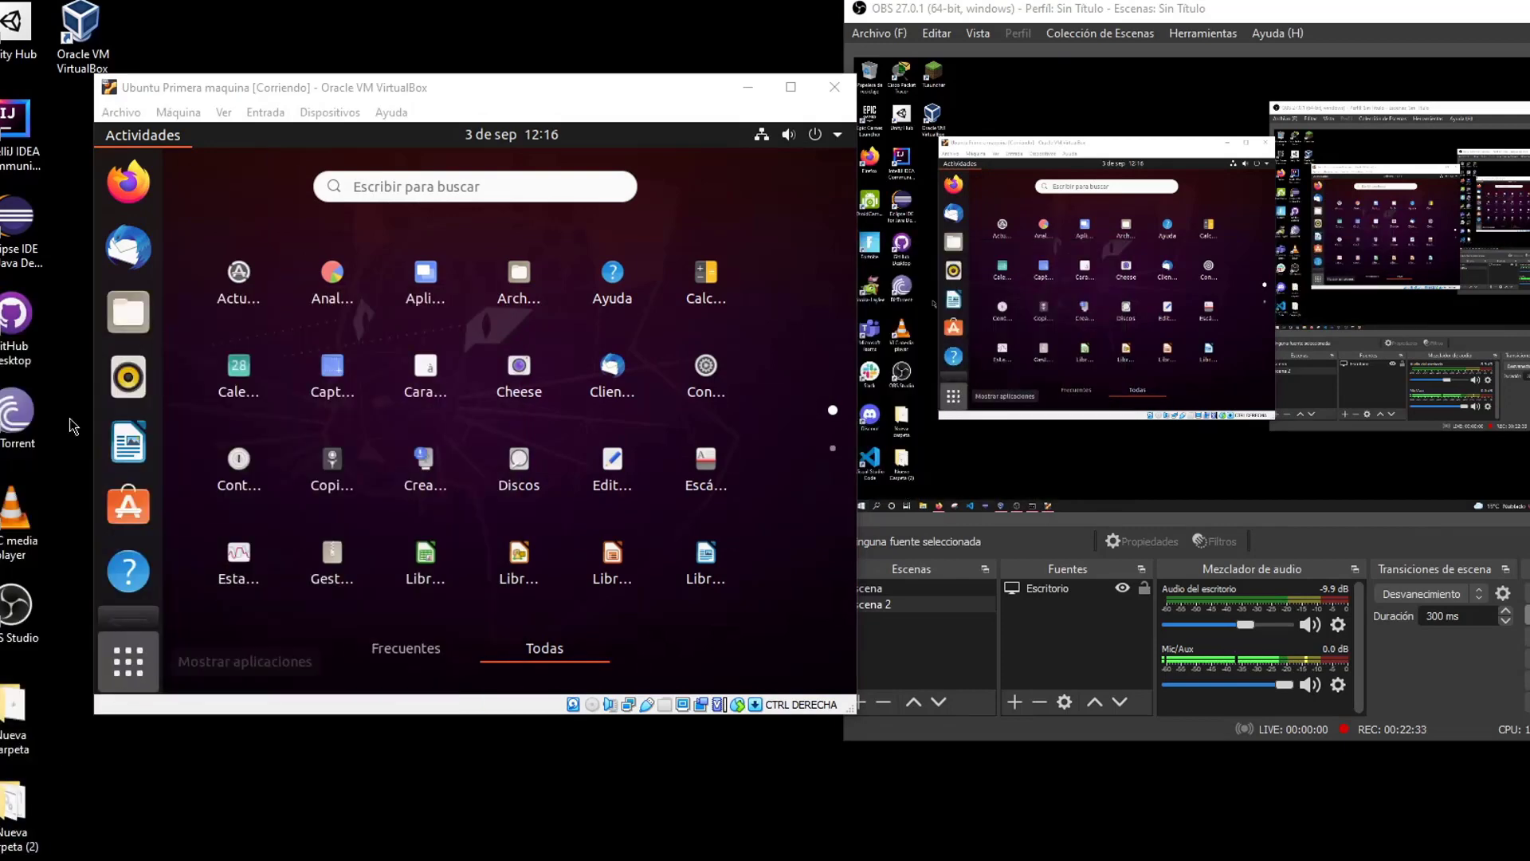
pyautogui.click(426, 185)
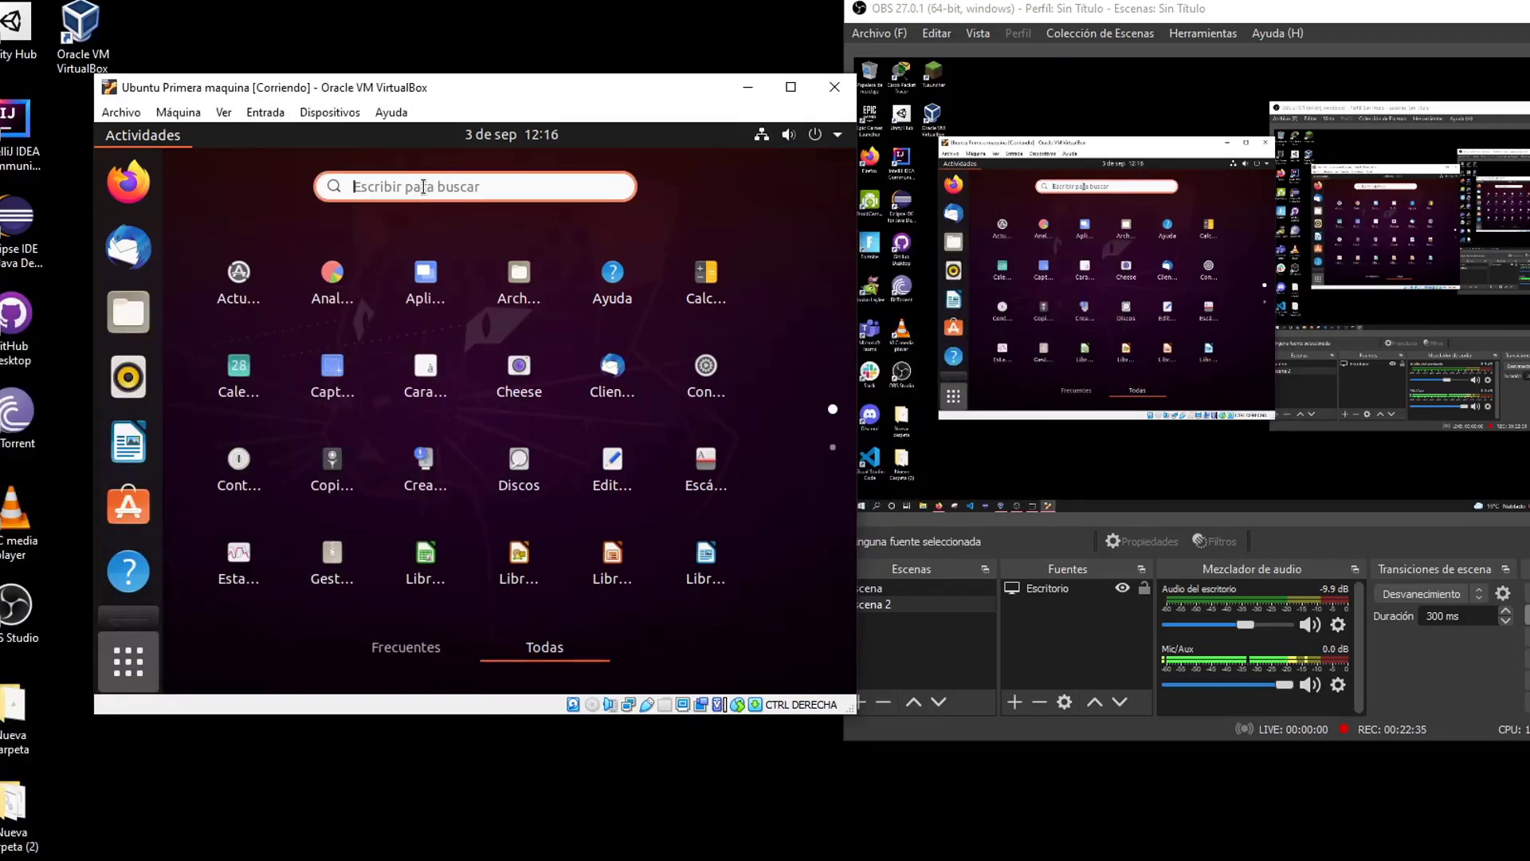
pyautogui.write('termi')
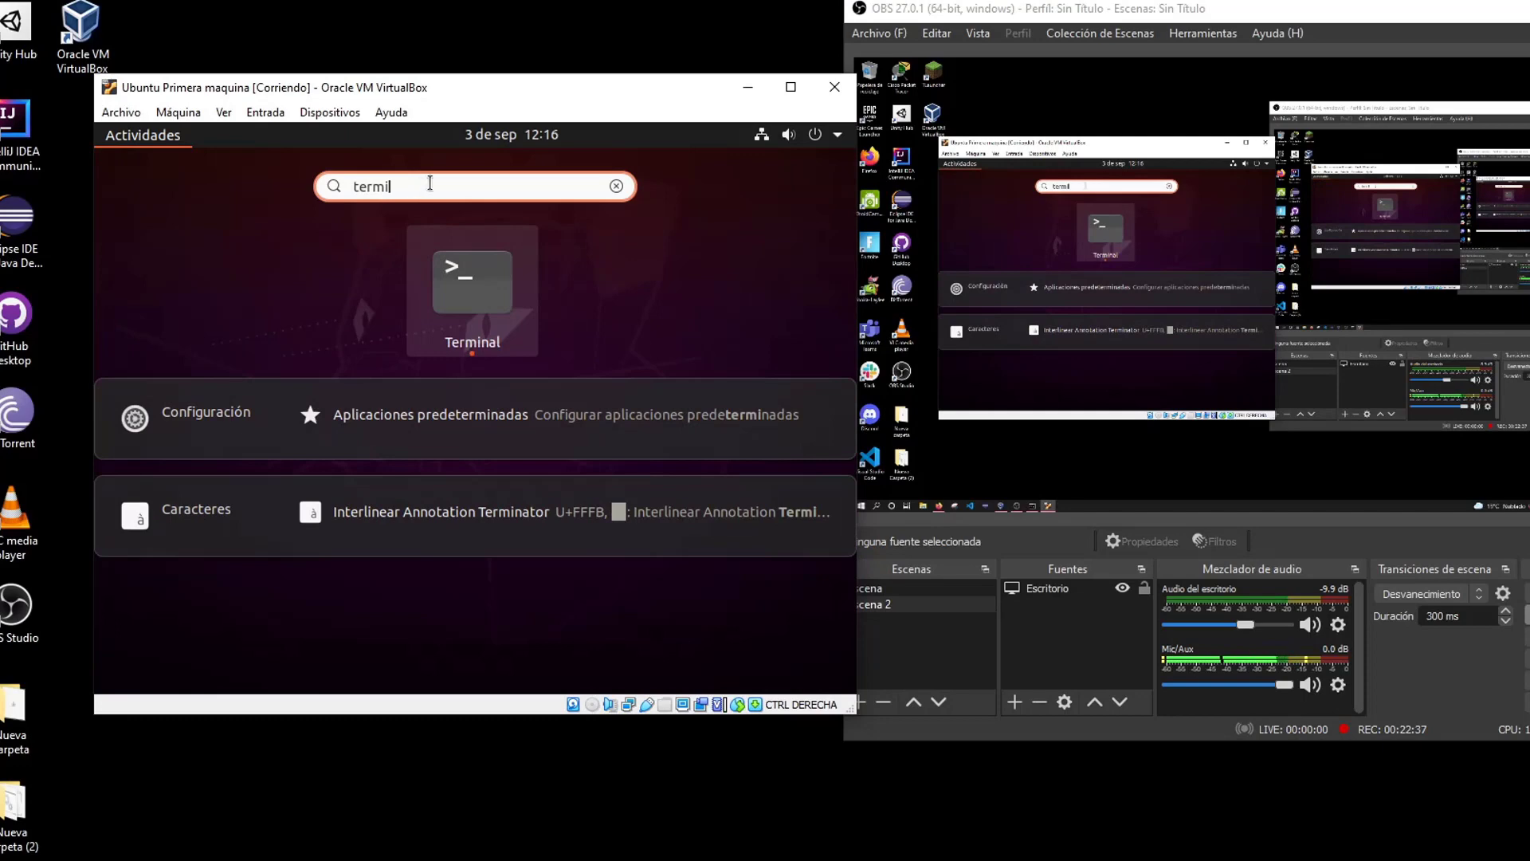
pyautogui.click(471, 280)
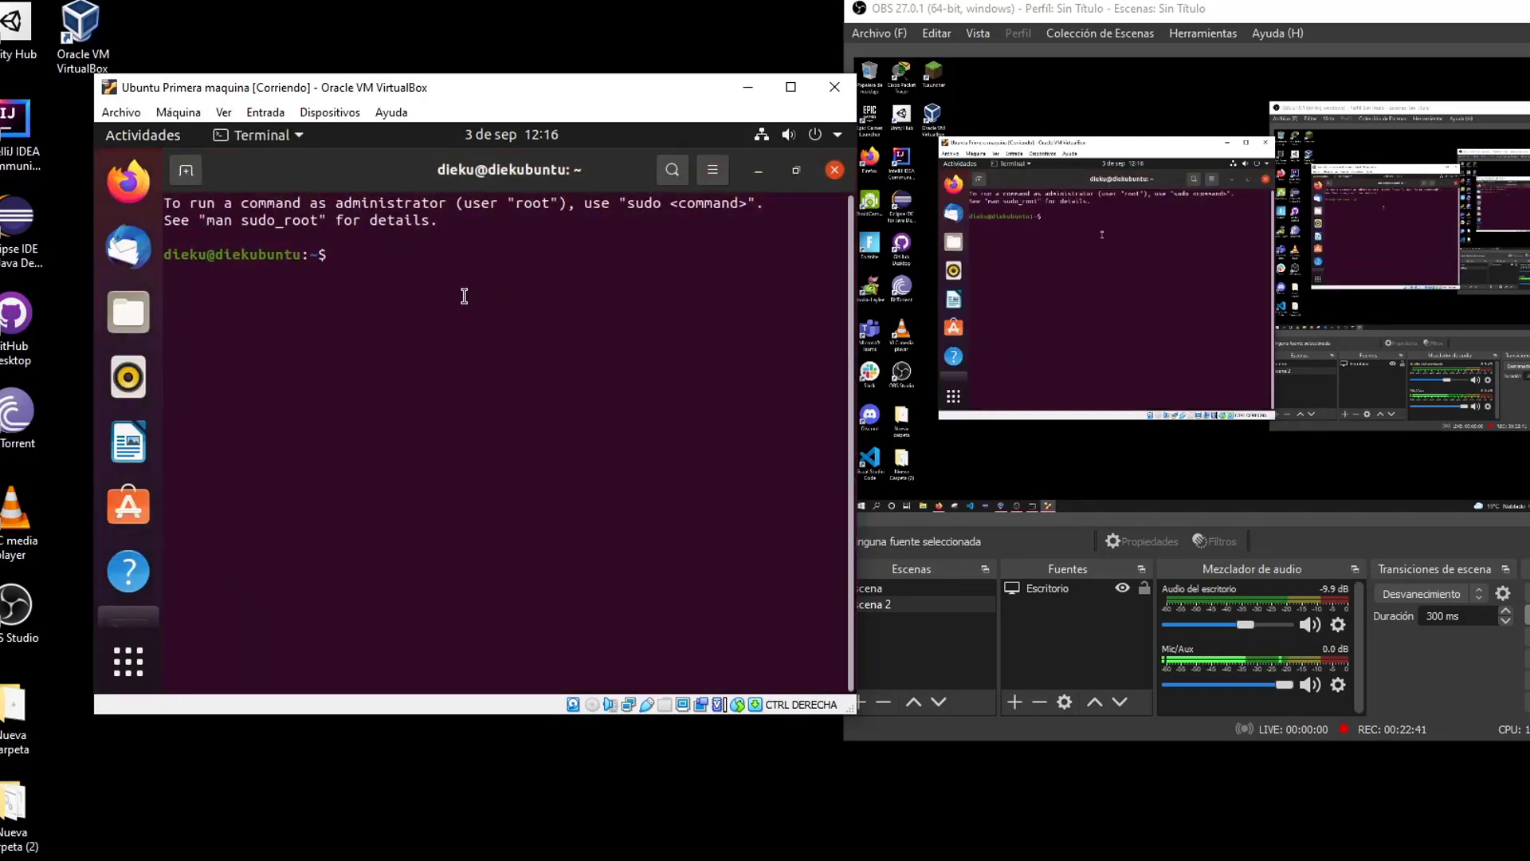
# Run echo "Hola Ubuntu" in the terminal so it prints Hola Ubuntu
pyautogui.write('echo "Hola b')
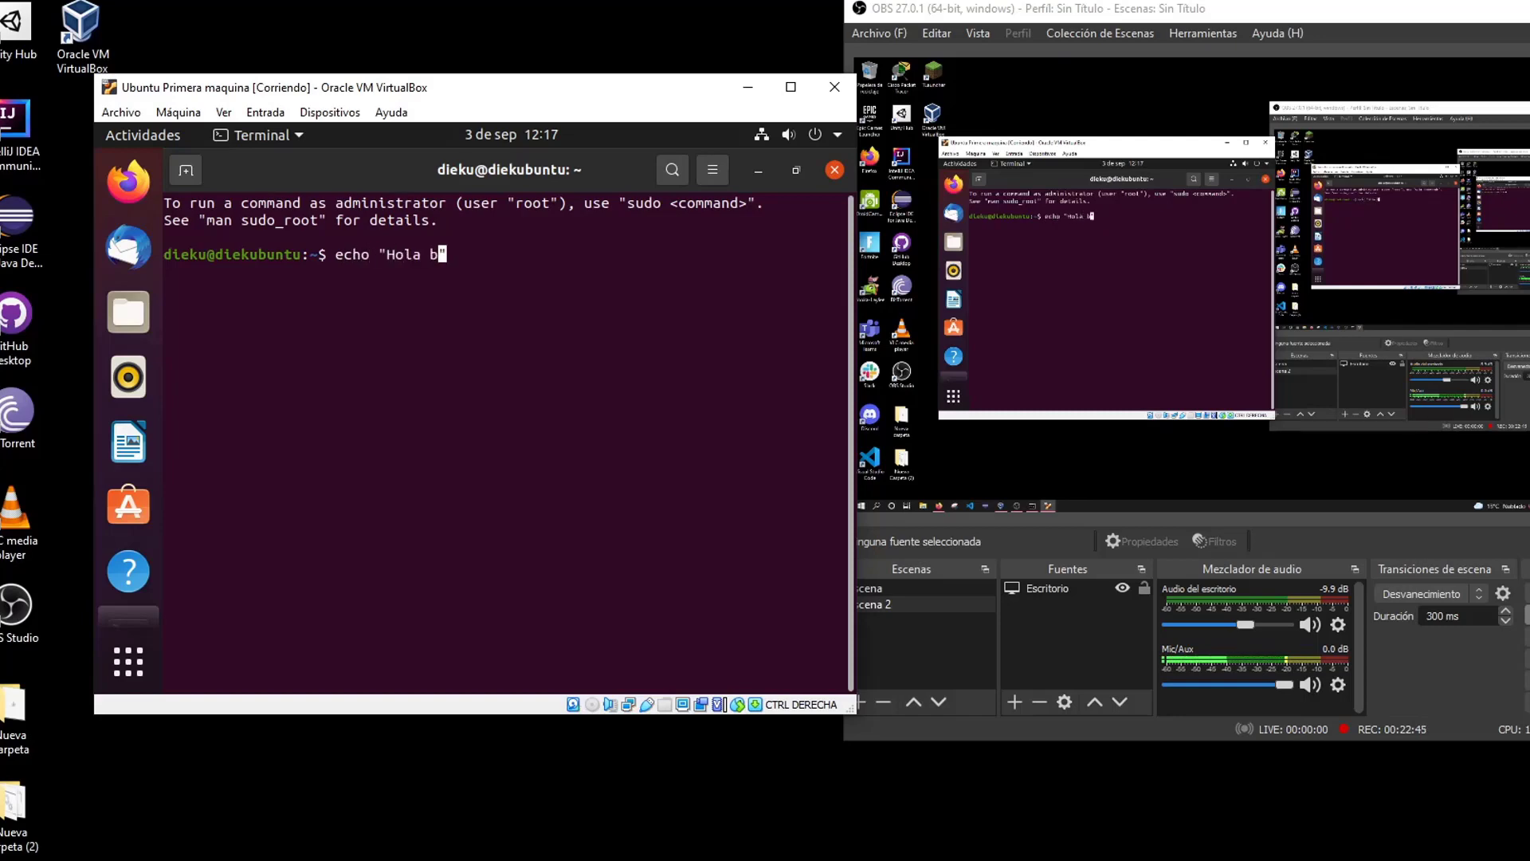
pyautogui.write('Ubuntu')
pyautogui.press('Return')
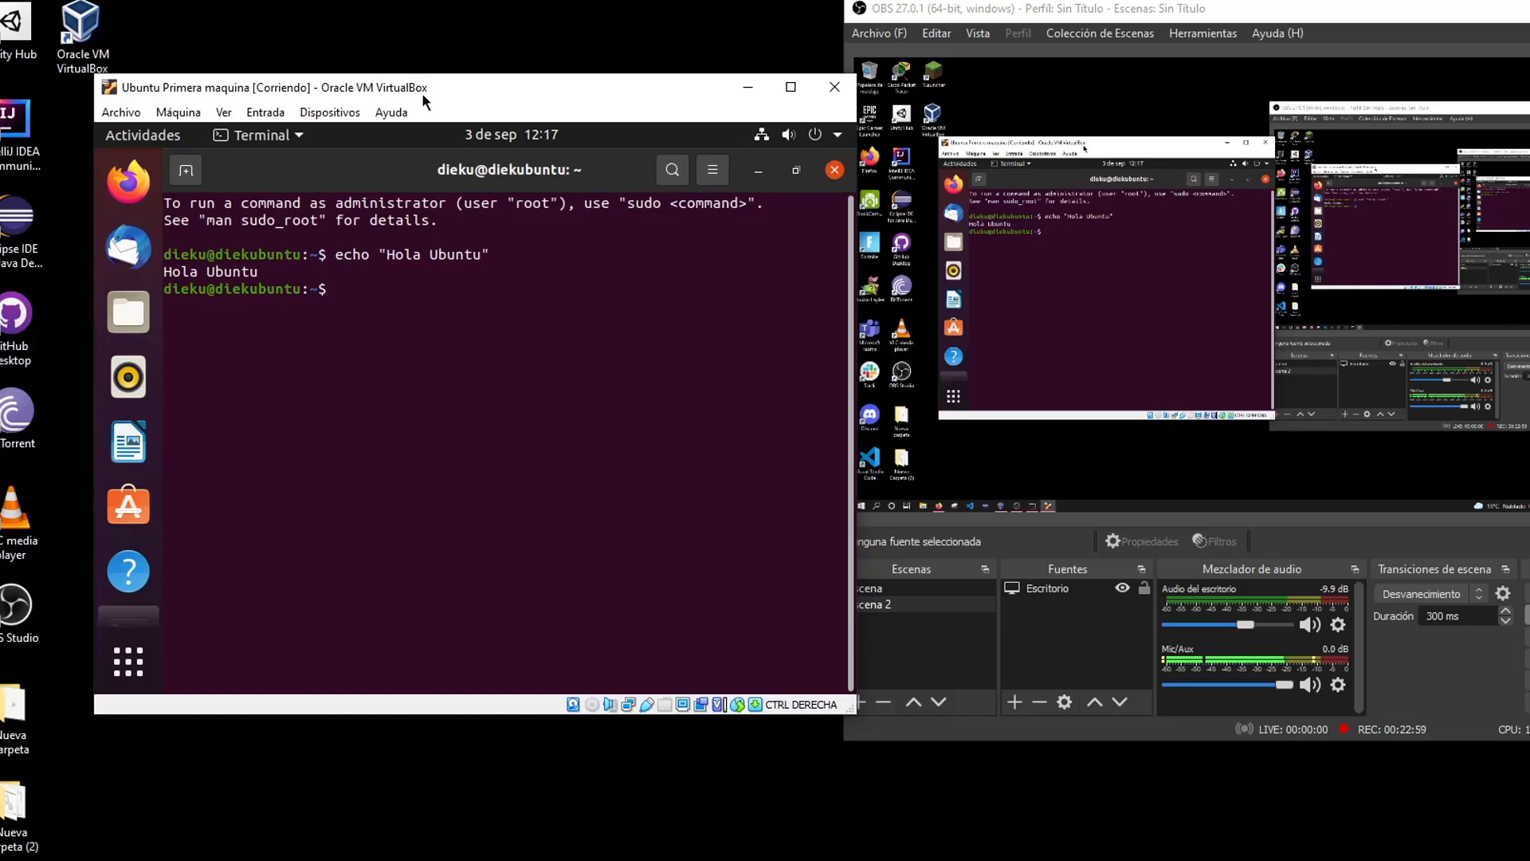
pyautogui.moveTo(422, 92); pyautogui.dragTo(444, 85)
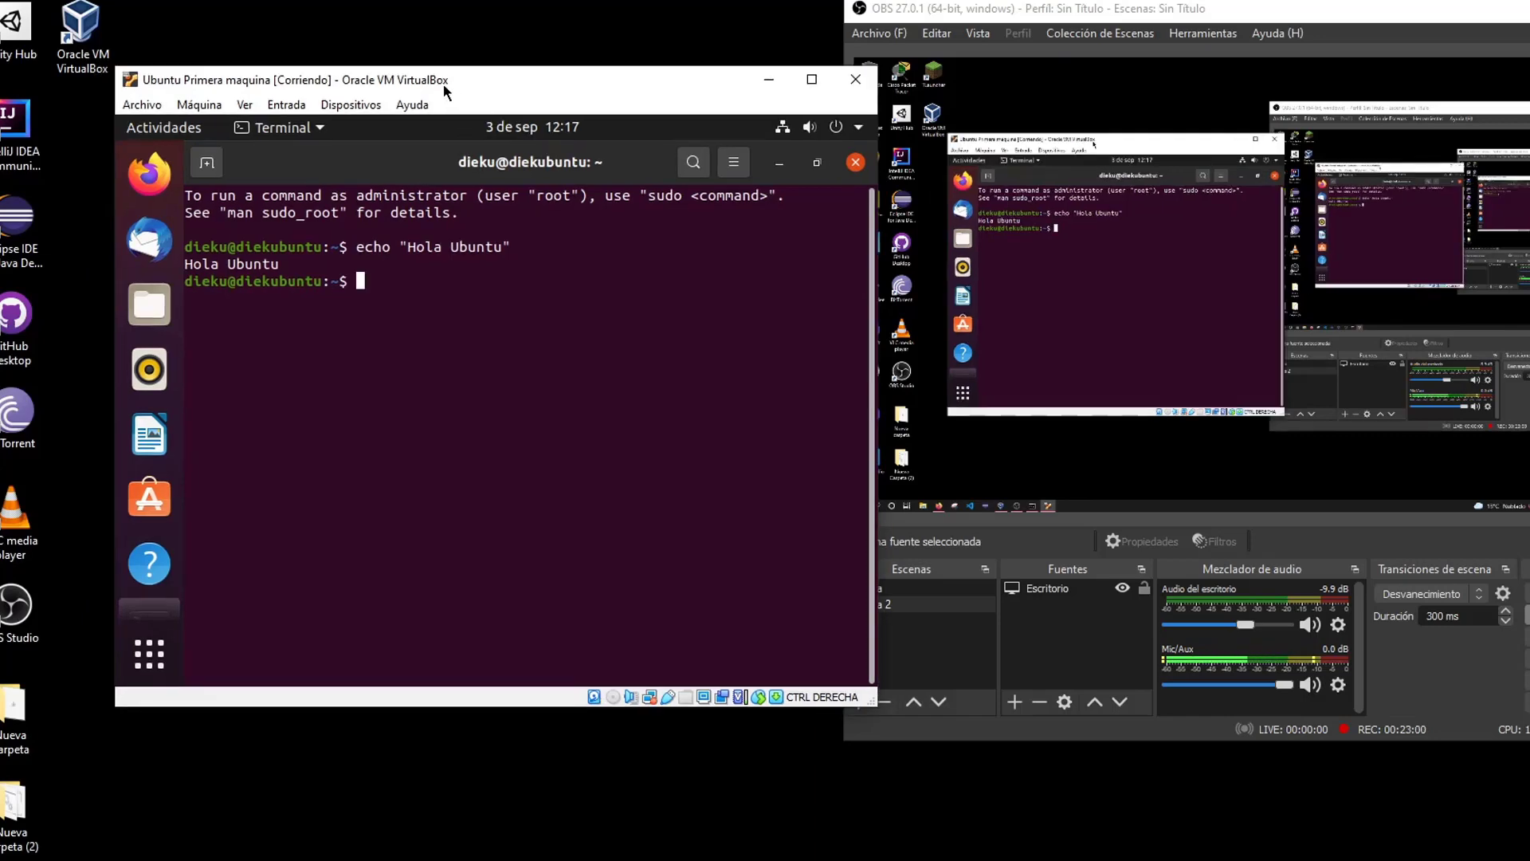
pyautogui.click(851, 92)
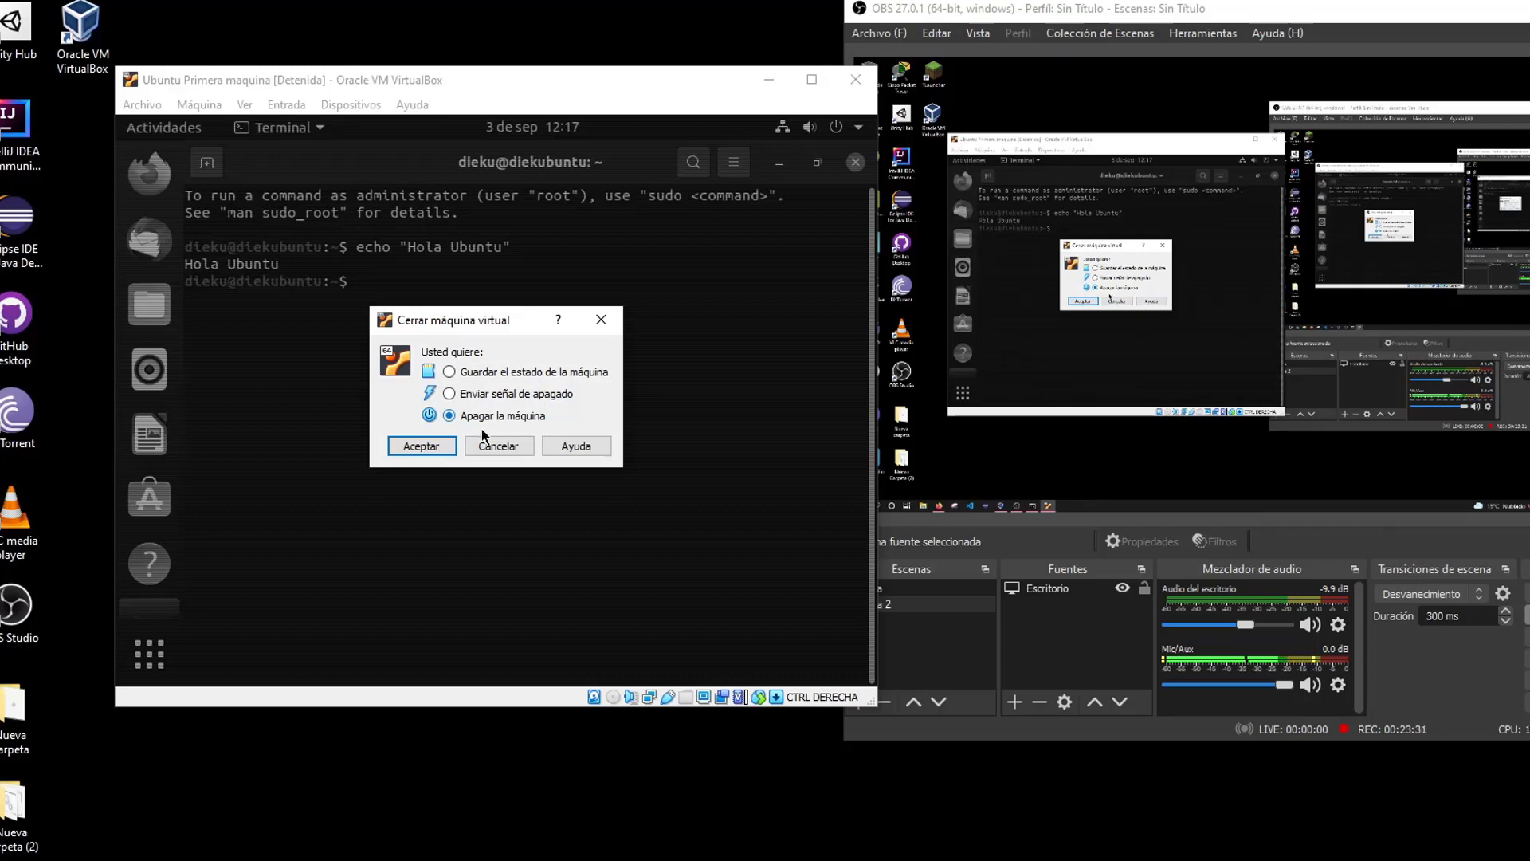
pyautogui.click(451, 394)
pyautogui.press('super')
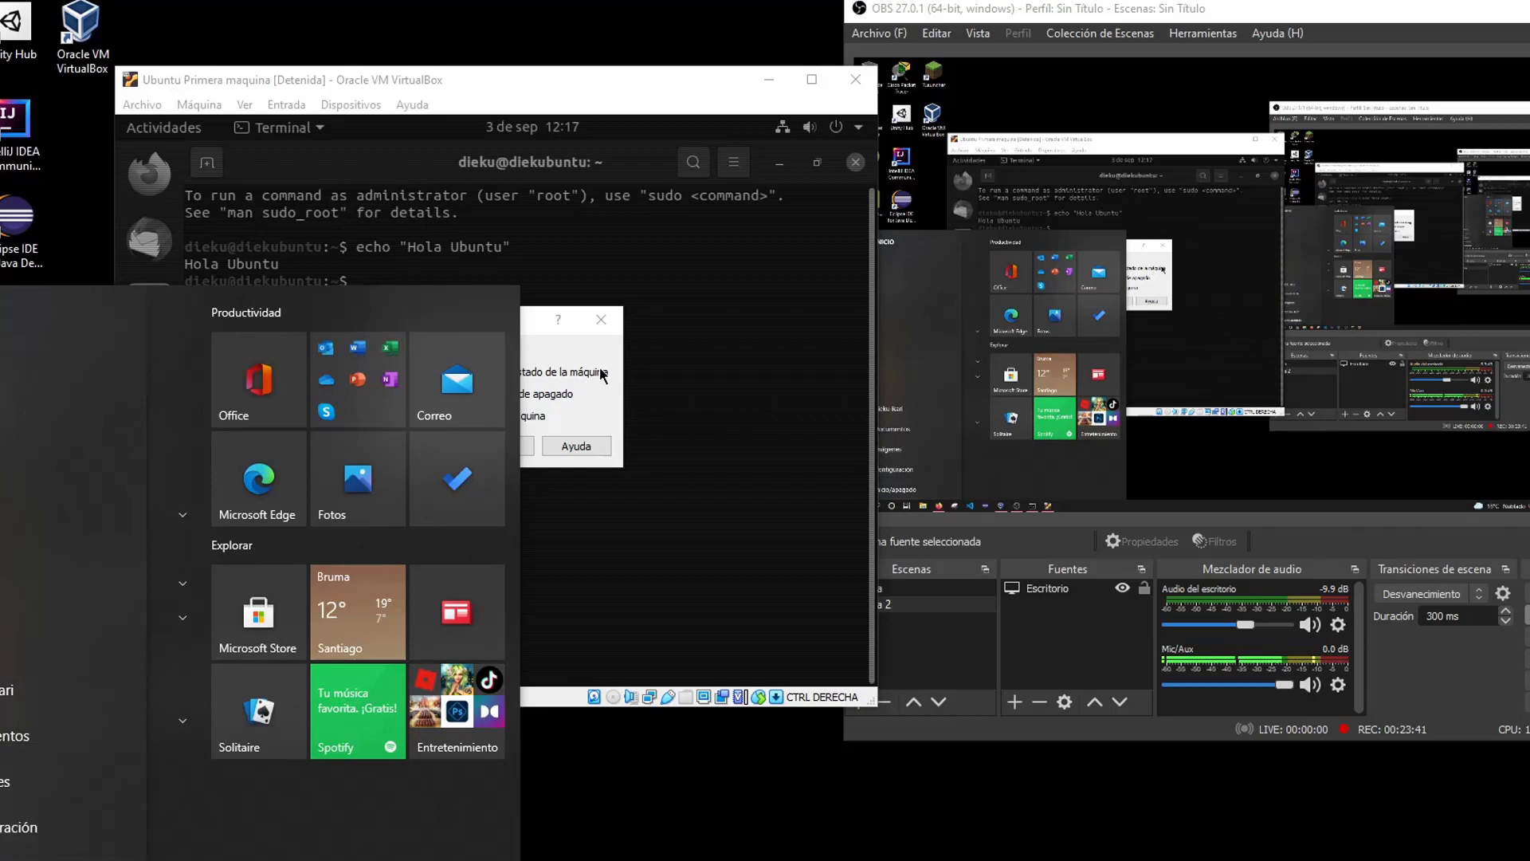
pyautogui.click(588, 347)
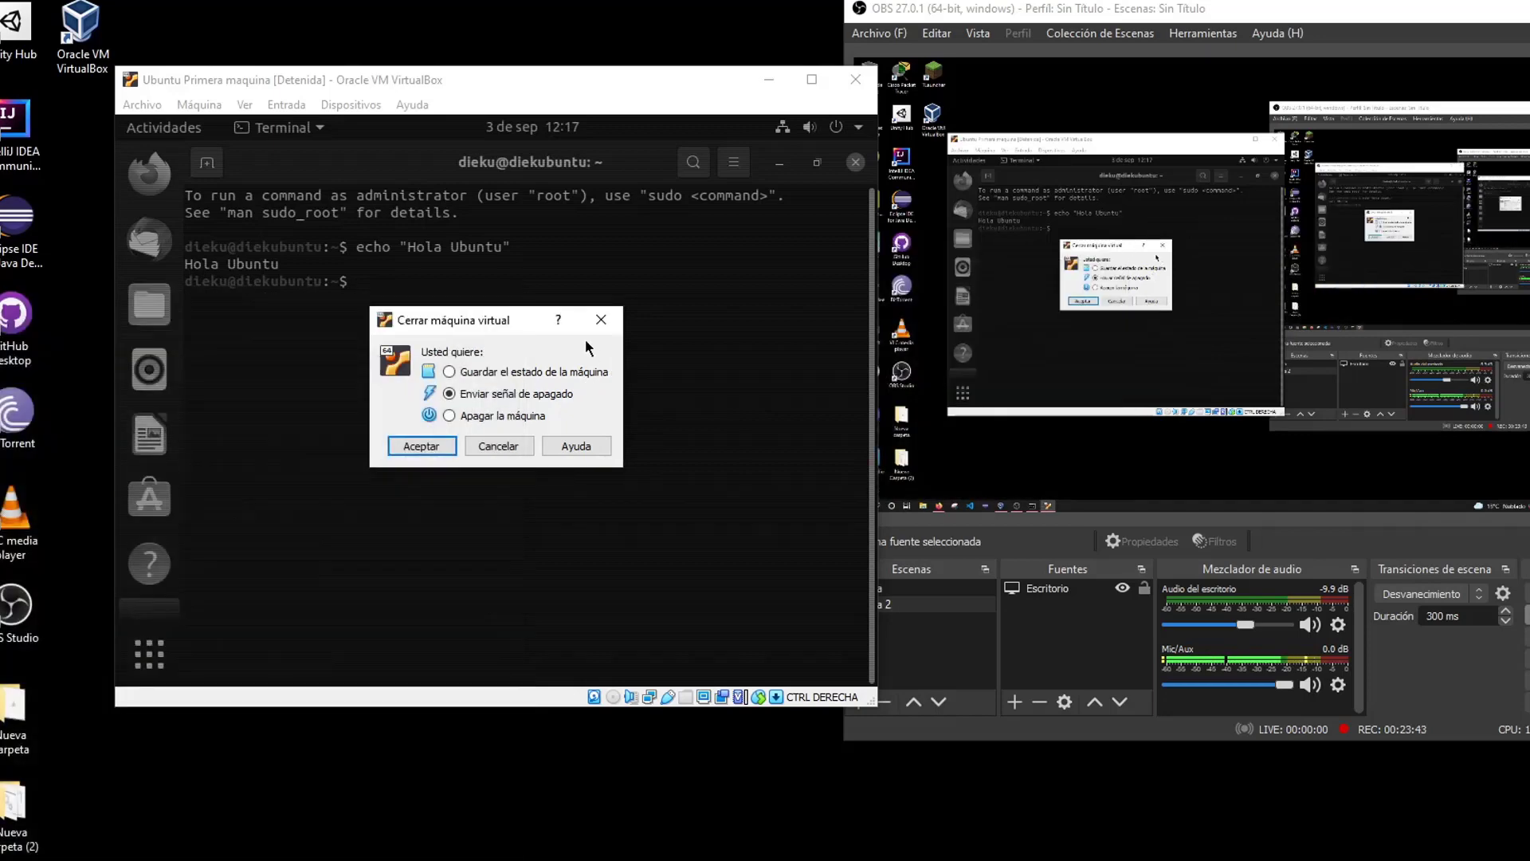
pyautogui.click(471, 416)
pyautogui.click(477, 400)
pyautogui.press('super')
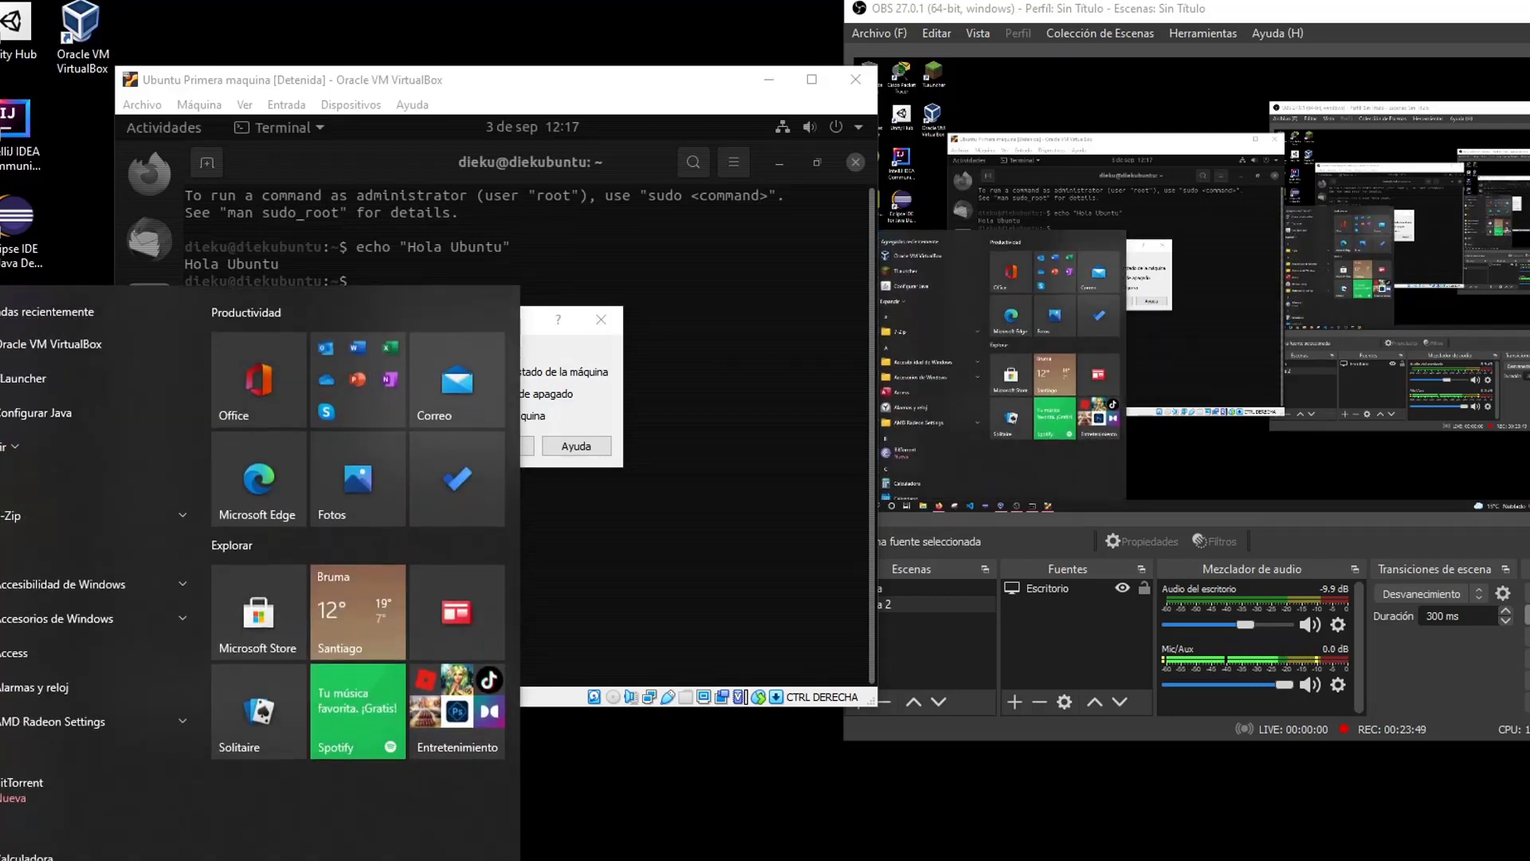
pyautogui.click(577, 374)
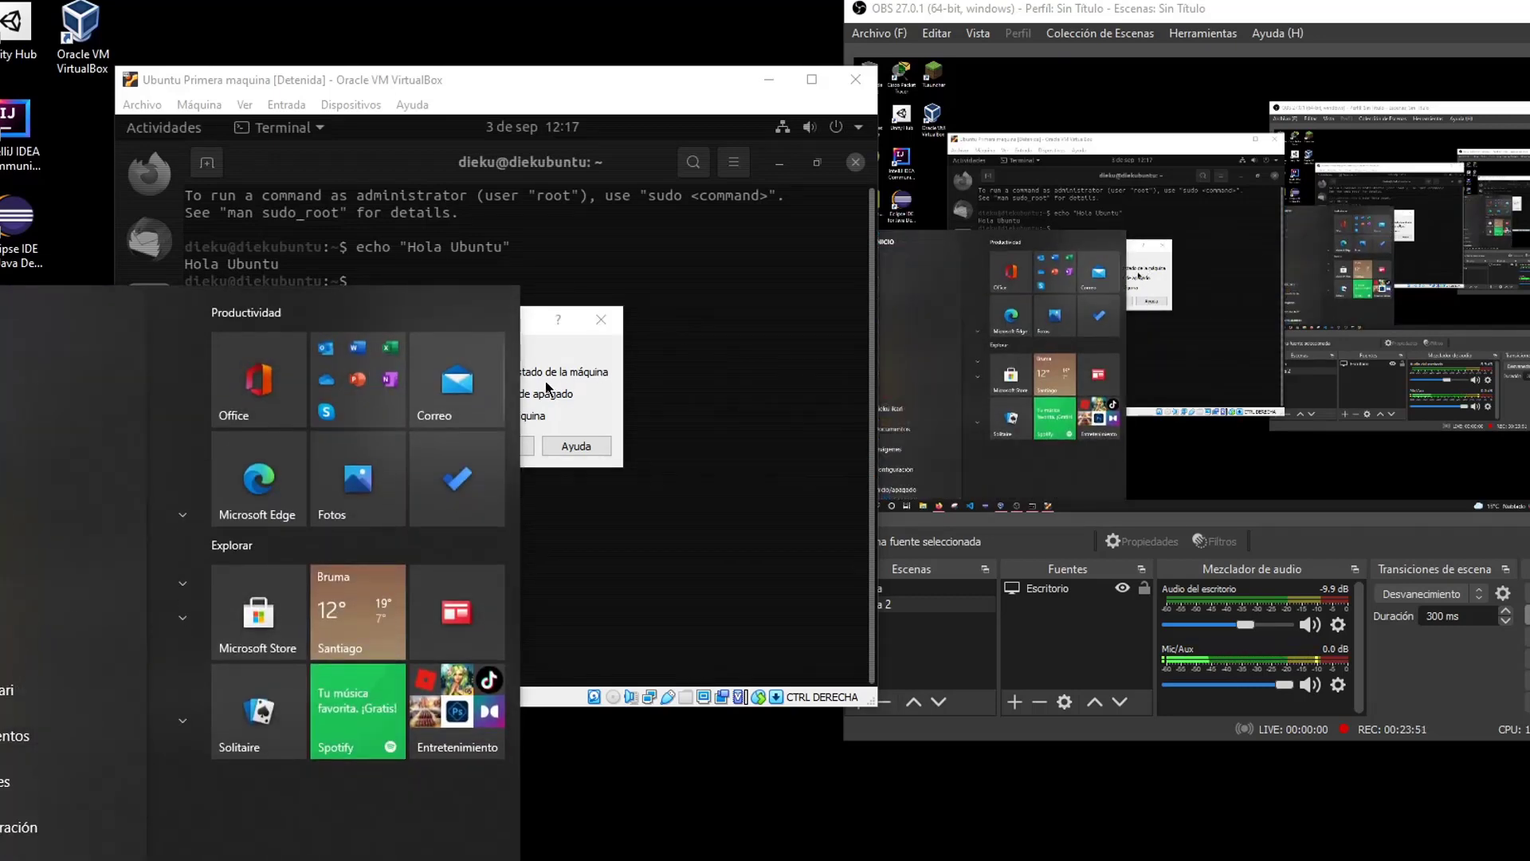
pyautogui.click(546, 385)
pyautogui.click(482, 375)
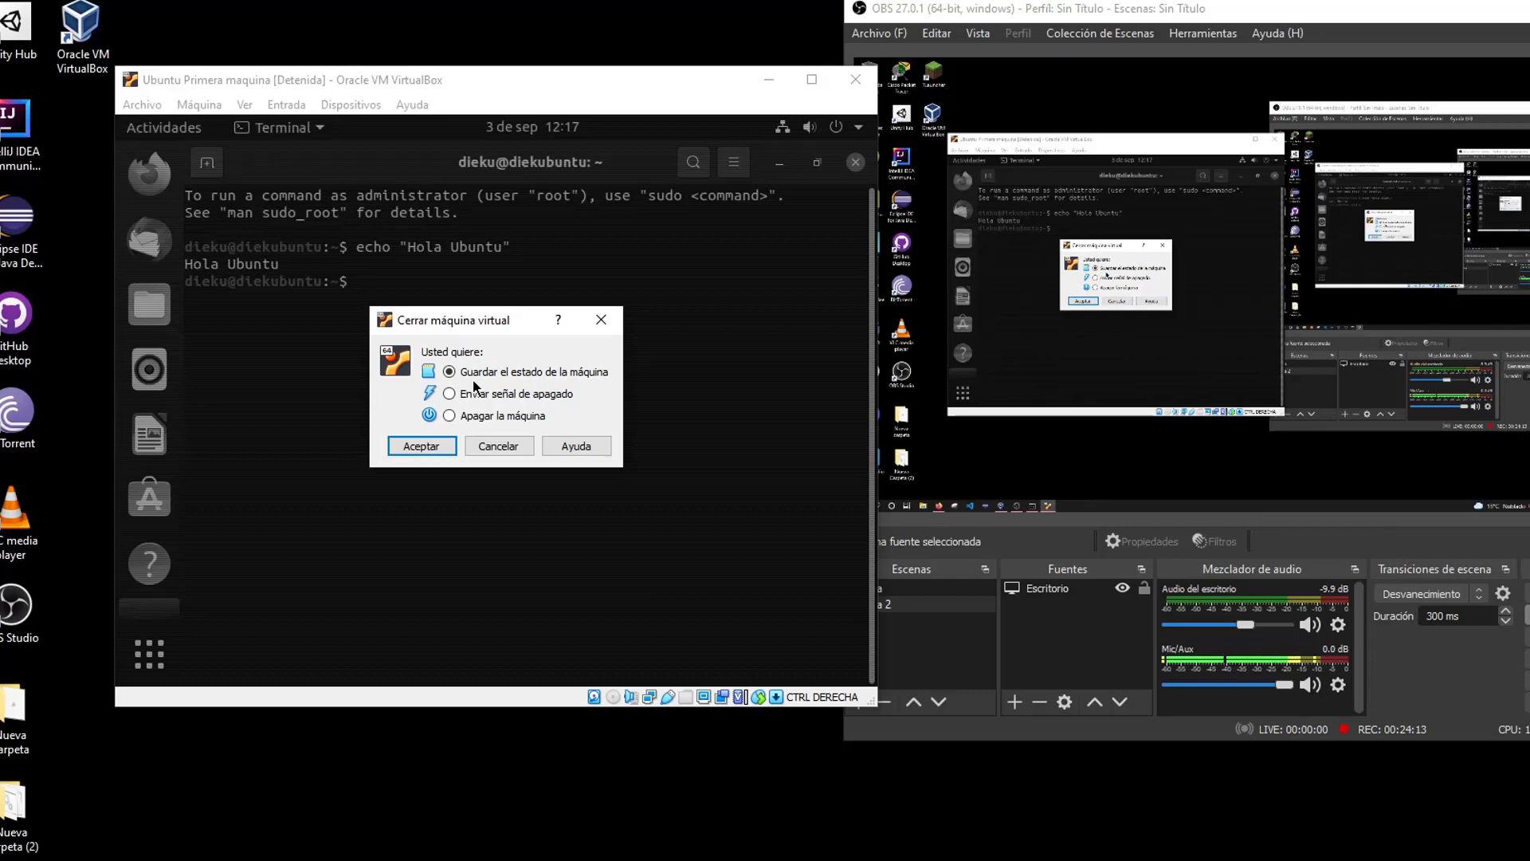
pyautogui.click(500, 446)
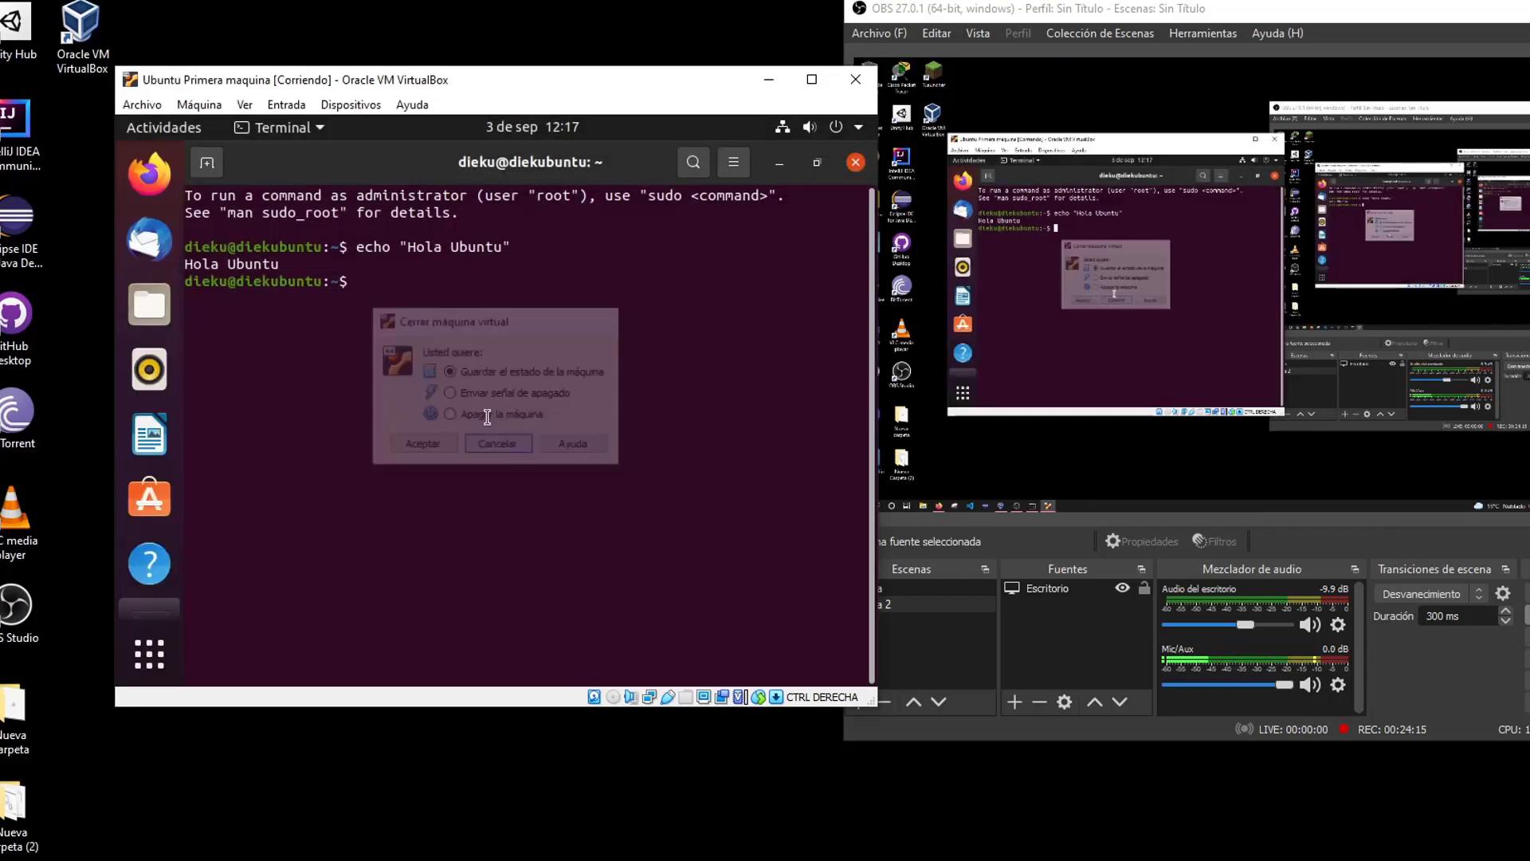
pyautogui.moveTo(354, 249); pyautogui.dragTo(524, 247)
pyautogui.click(526, 247)
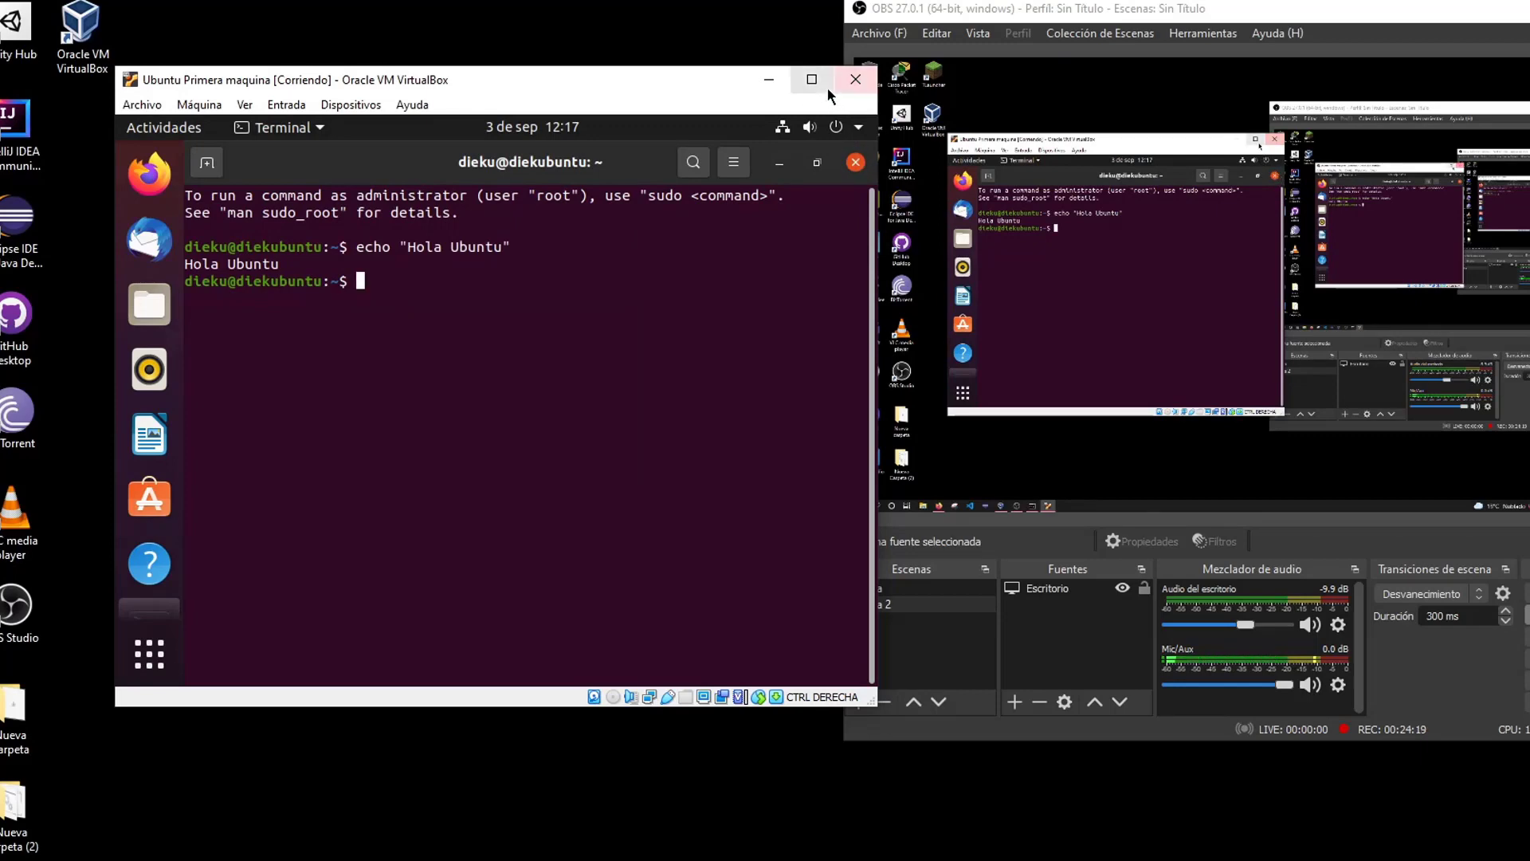
pyautogui.click(855, 79)
# Save the Ubuntu machine's state on closing, then start it again from the Manager
pyautogui.click(449, 372)
pyautogui.click(431, 448)
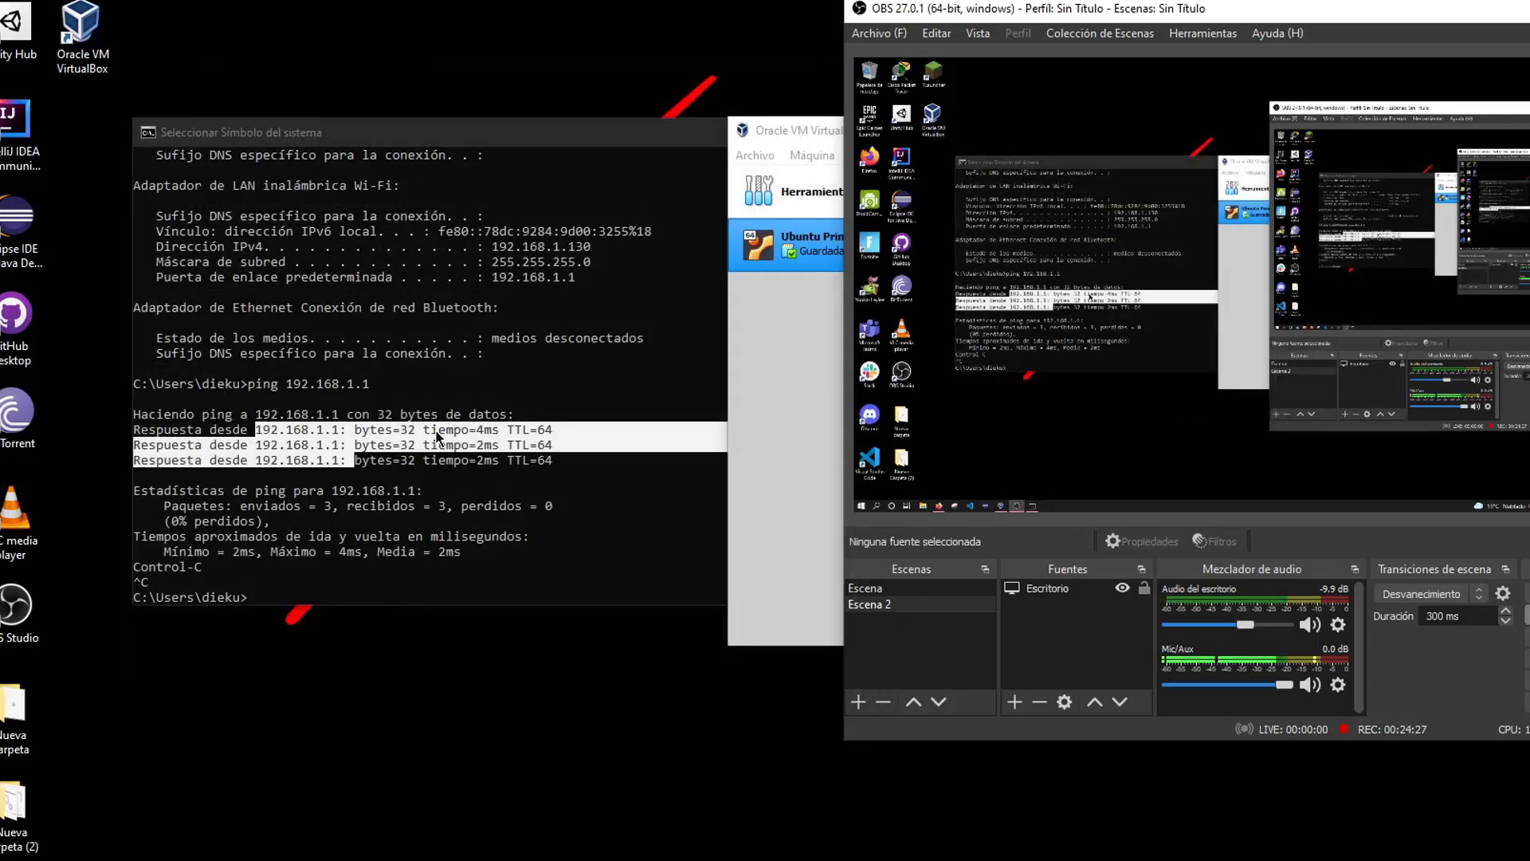
pyautogui.moveTo(800, 132); pyautogui.dragTo(170, 156)
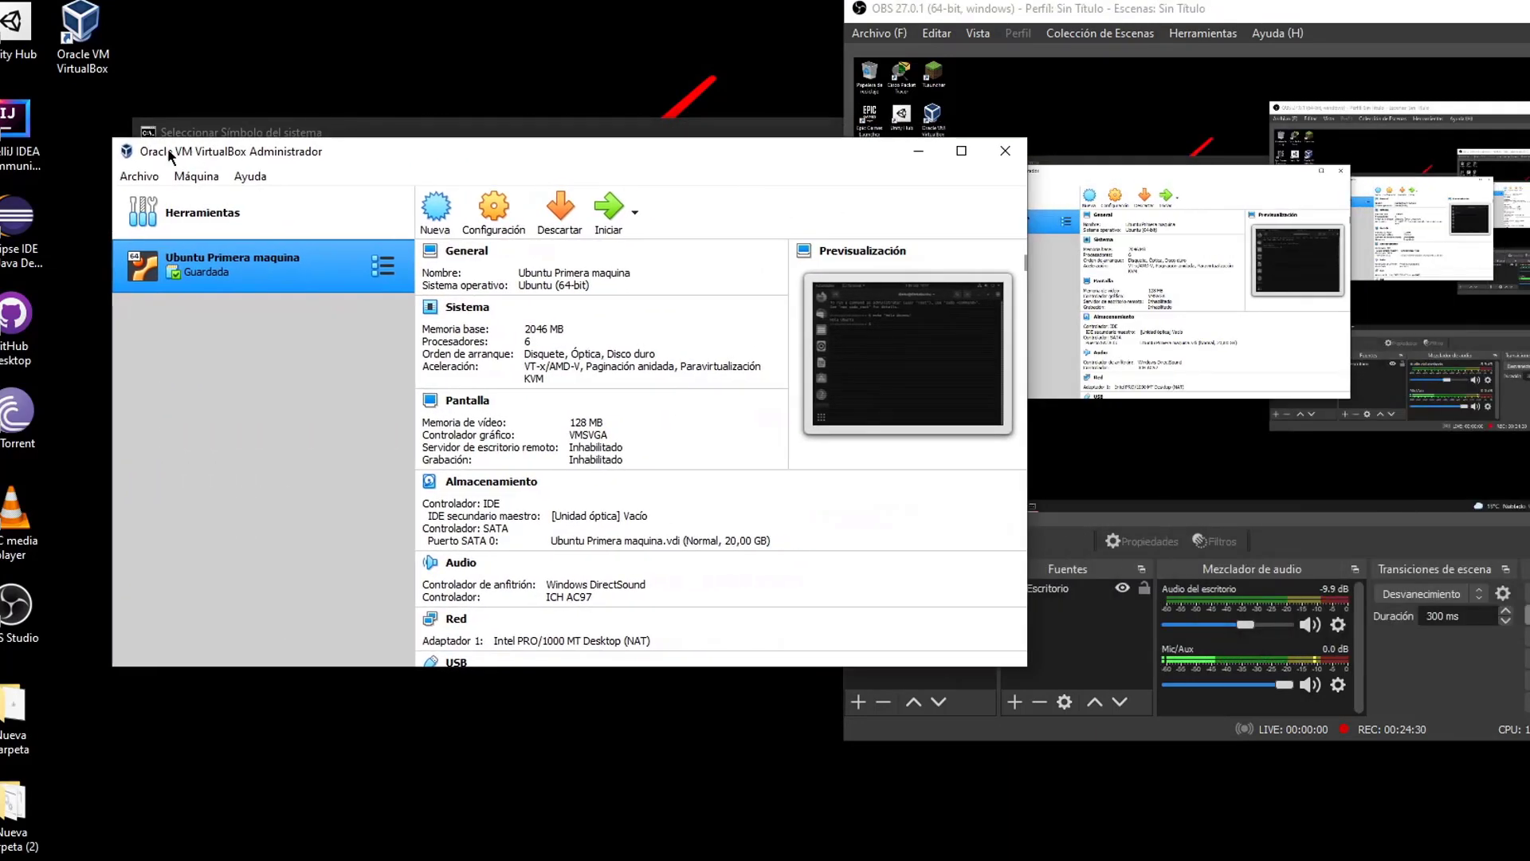
pyautogui.rightClick(261, 278)
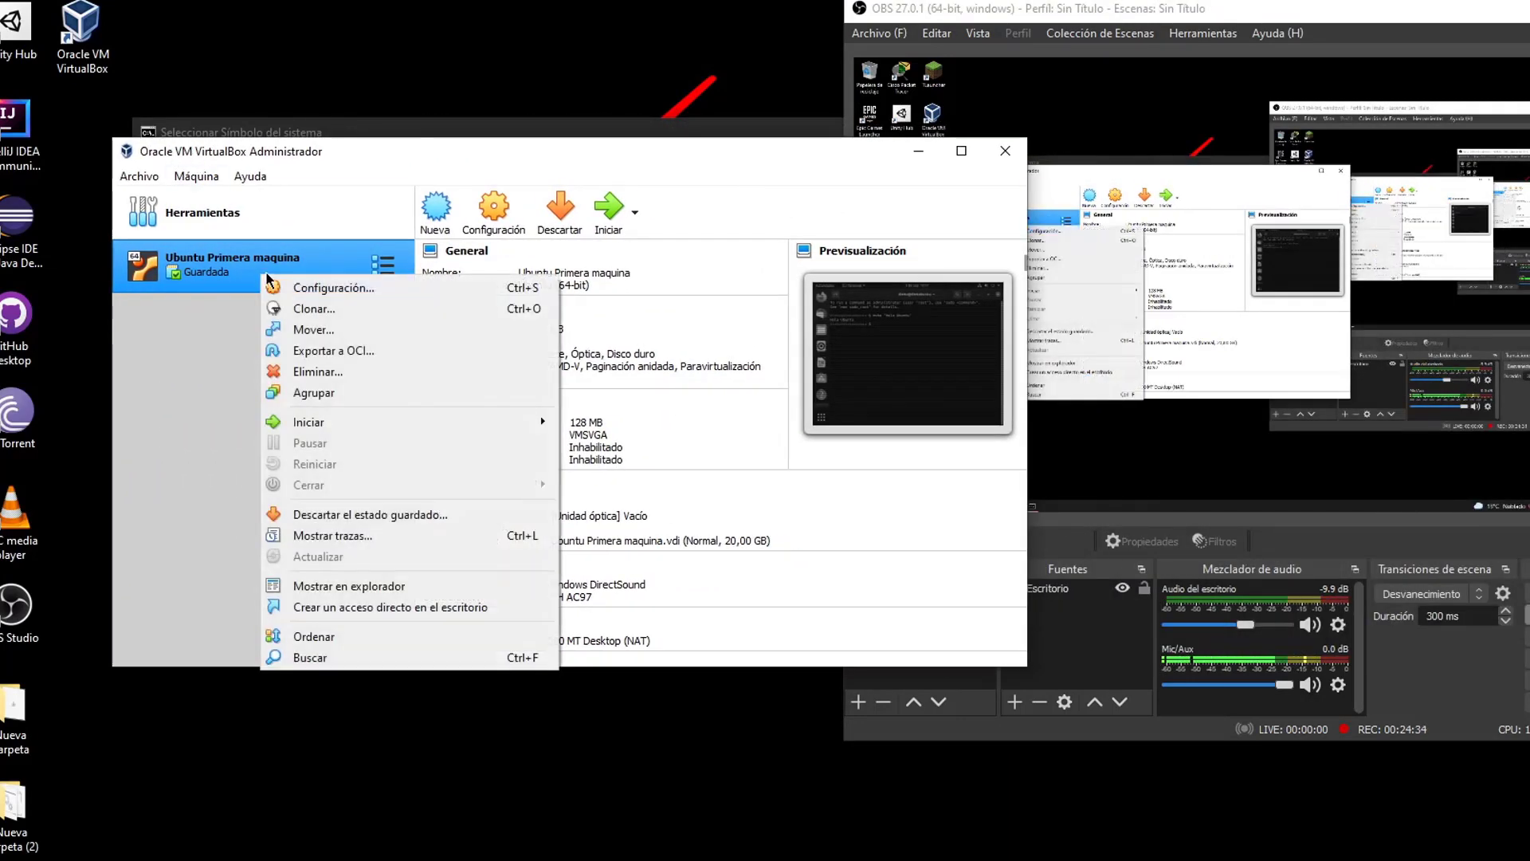
pyautogui.click(612, 219)
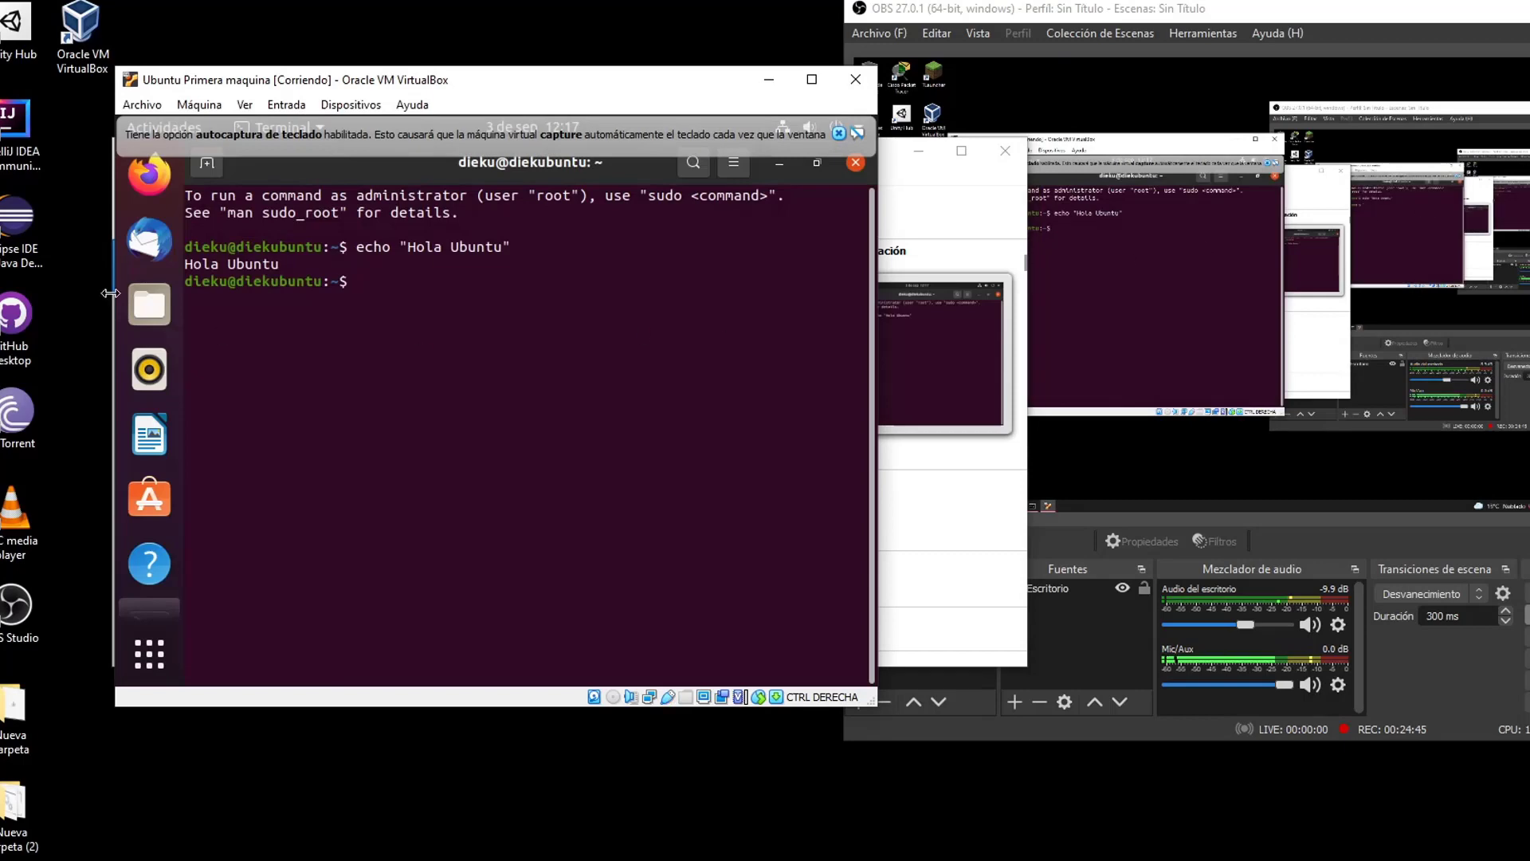
# Close the notice, terminal and update prompt, then close the VM saving its machine state
pyautogui.click(837, 133)
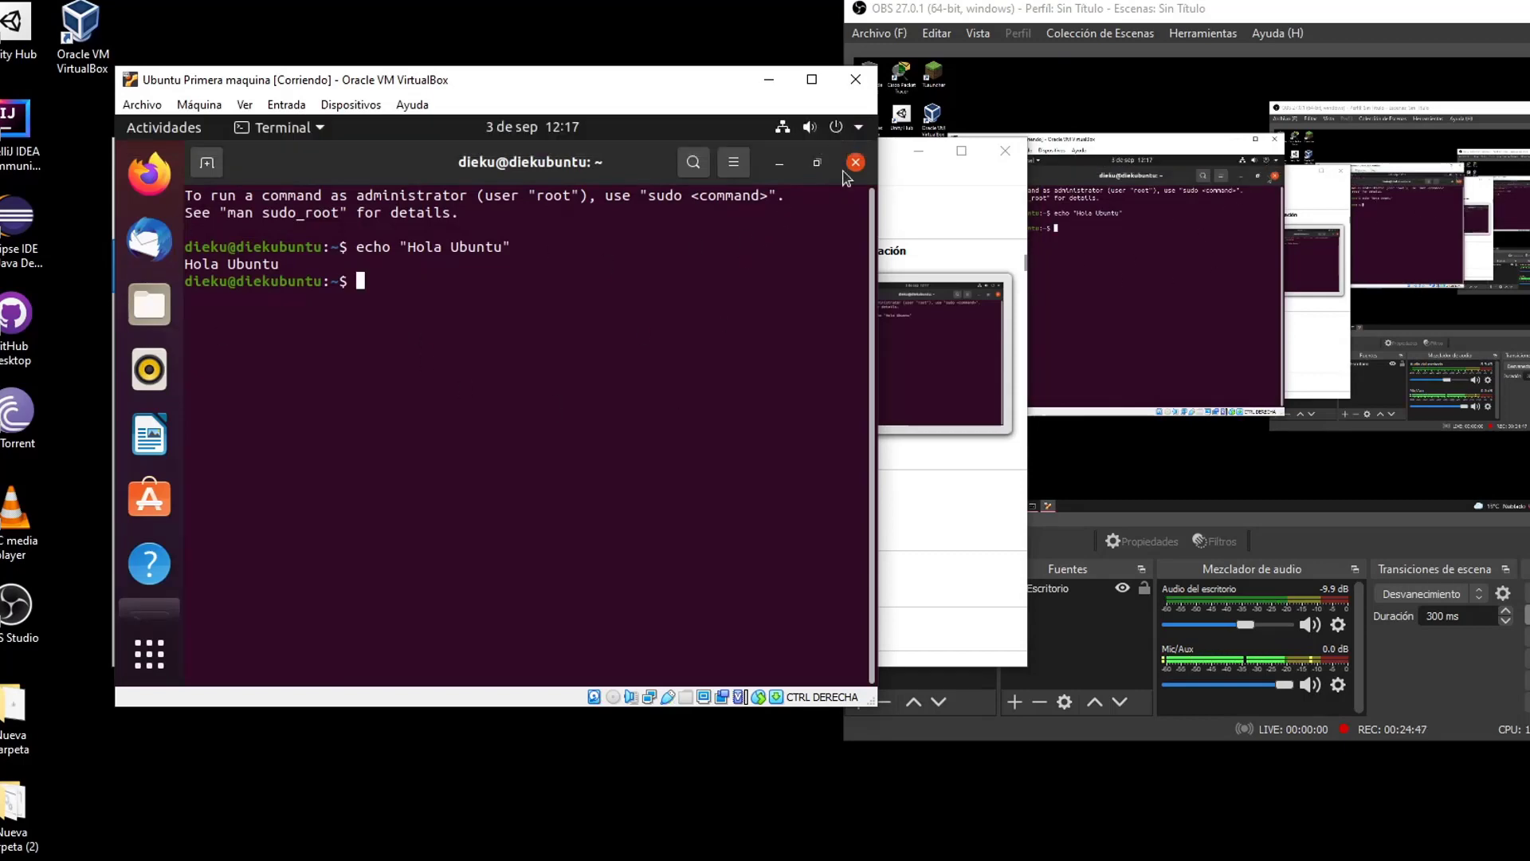
pyautogui.click(855, 162)
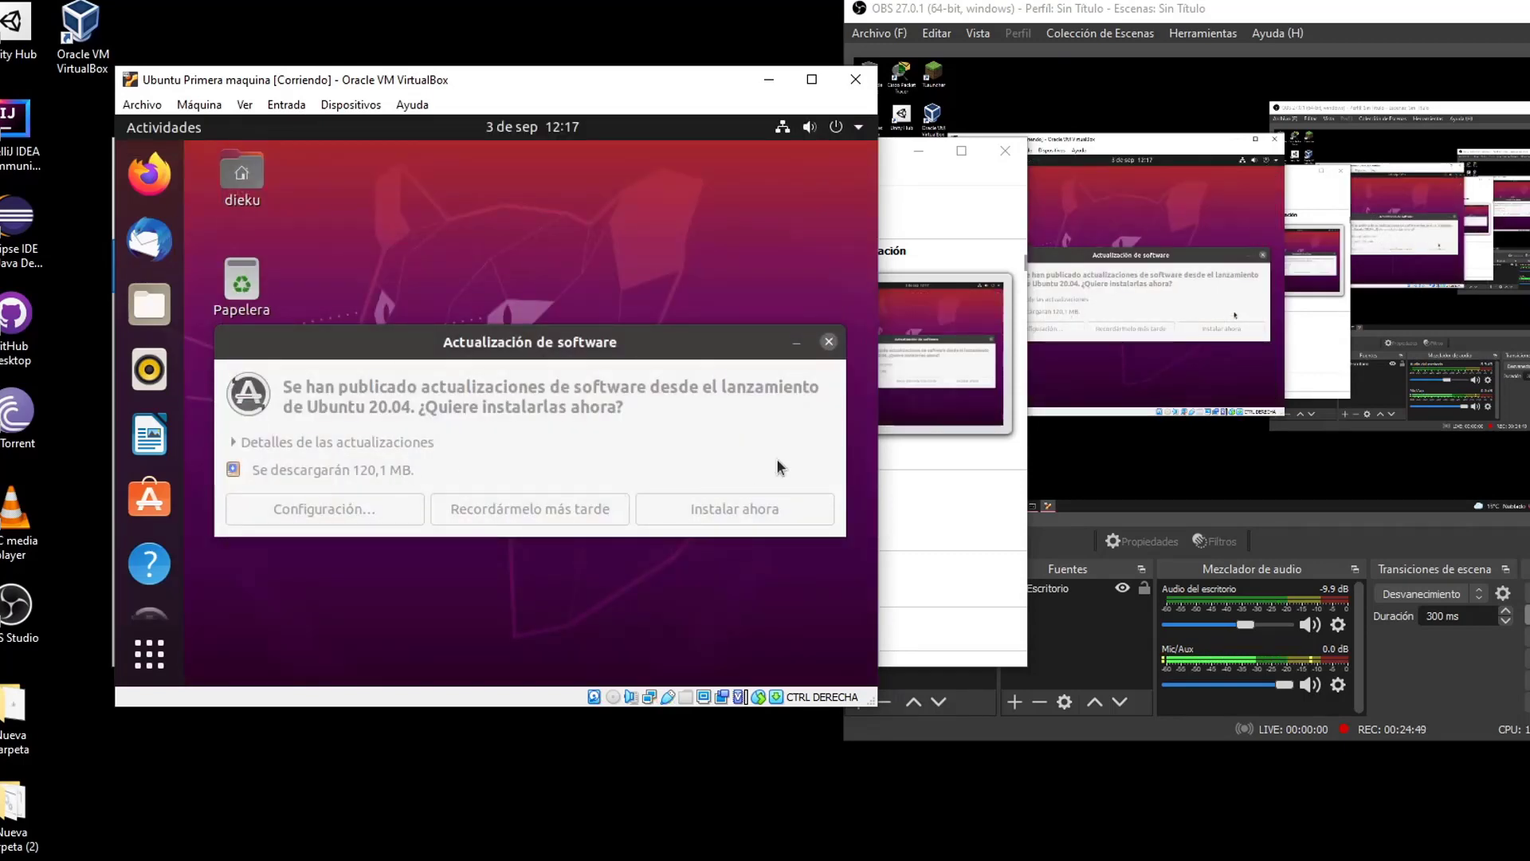
pyautogui.click(828, 342)
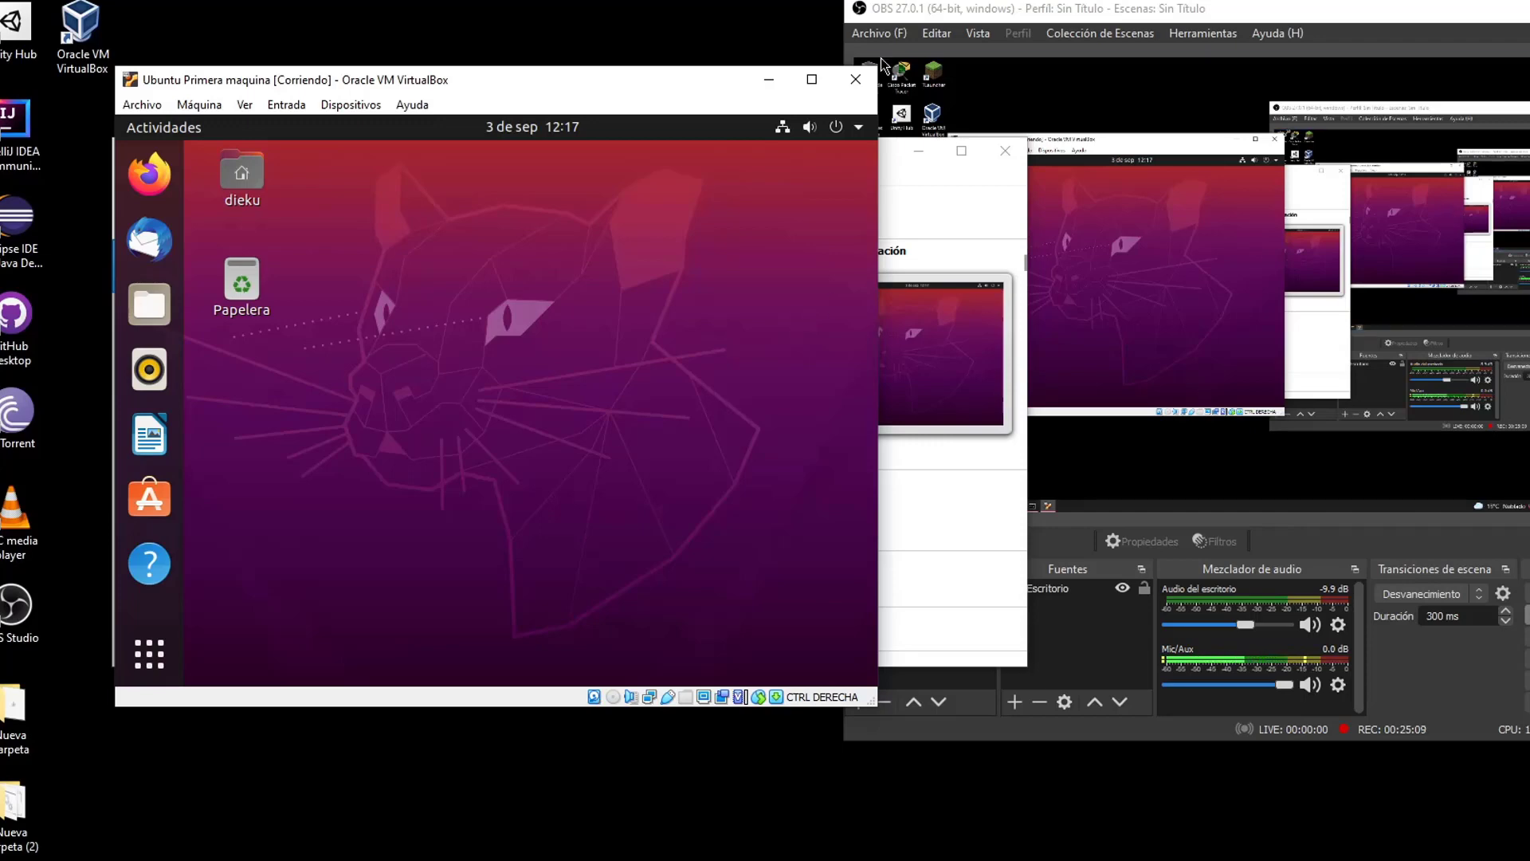
pyautogui.click(855, 79)
pyautogui.click(413, 450)
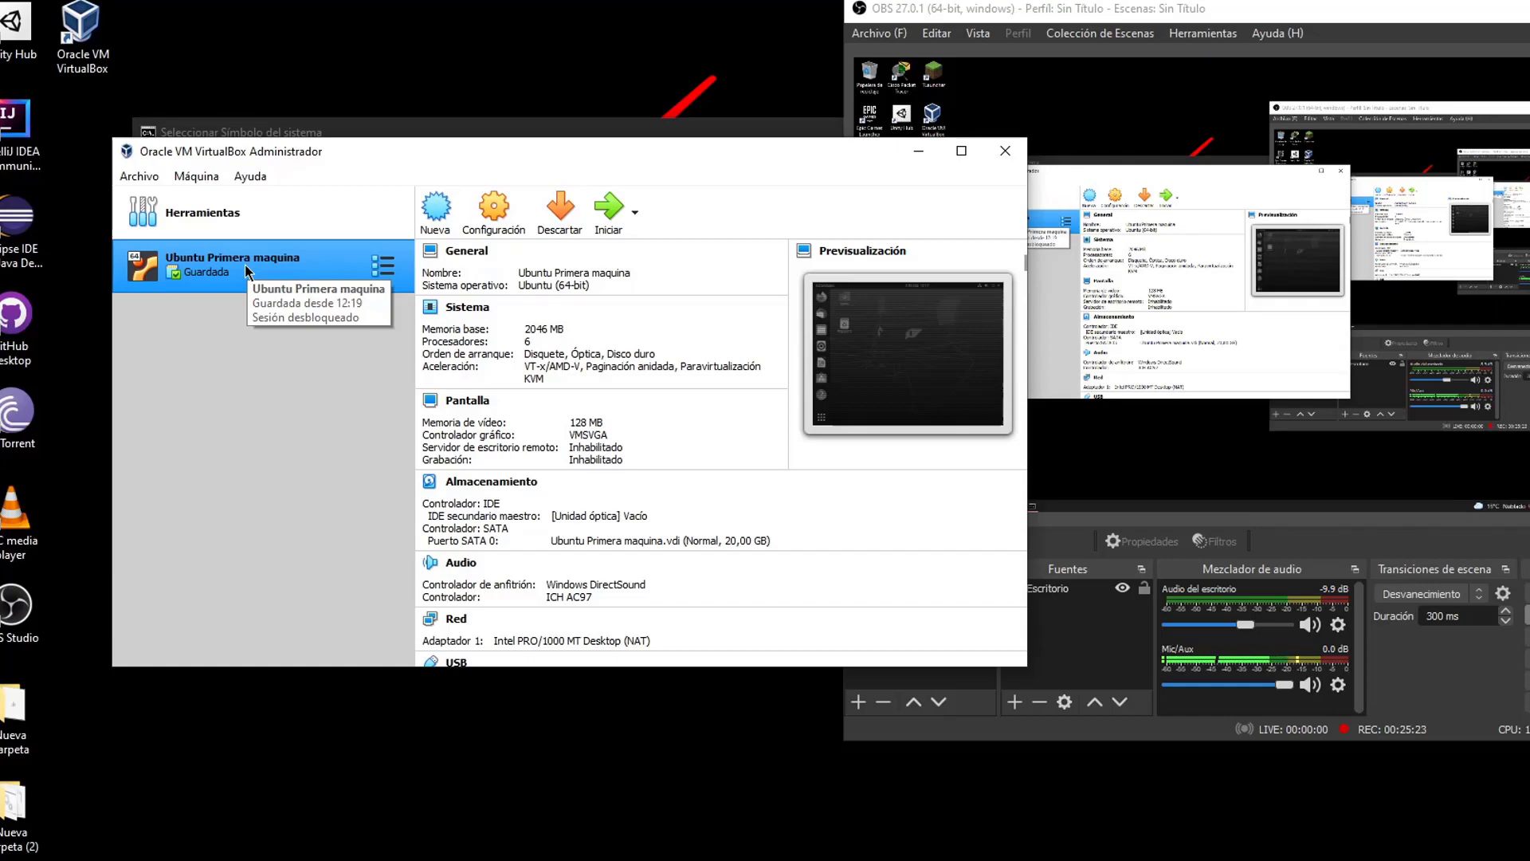
# Start cloning Ubuntu Primera maquina and append 'Instalacion Limpia' to the clone's name
pyautogui.rightClick(219, 270)
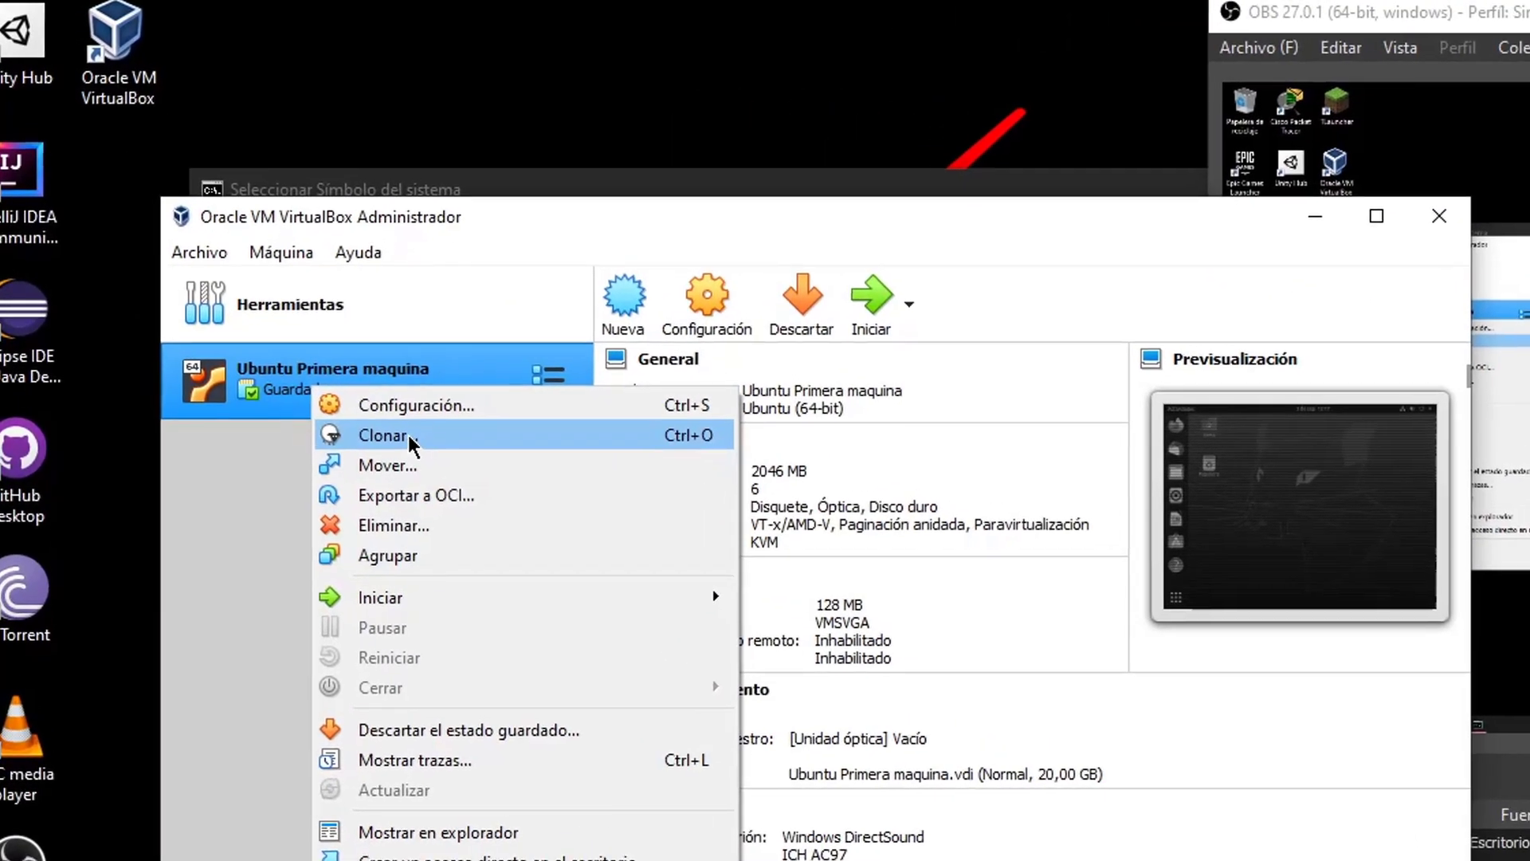
pyautogui.click(339, 354)
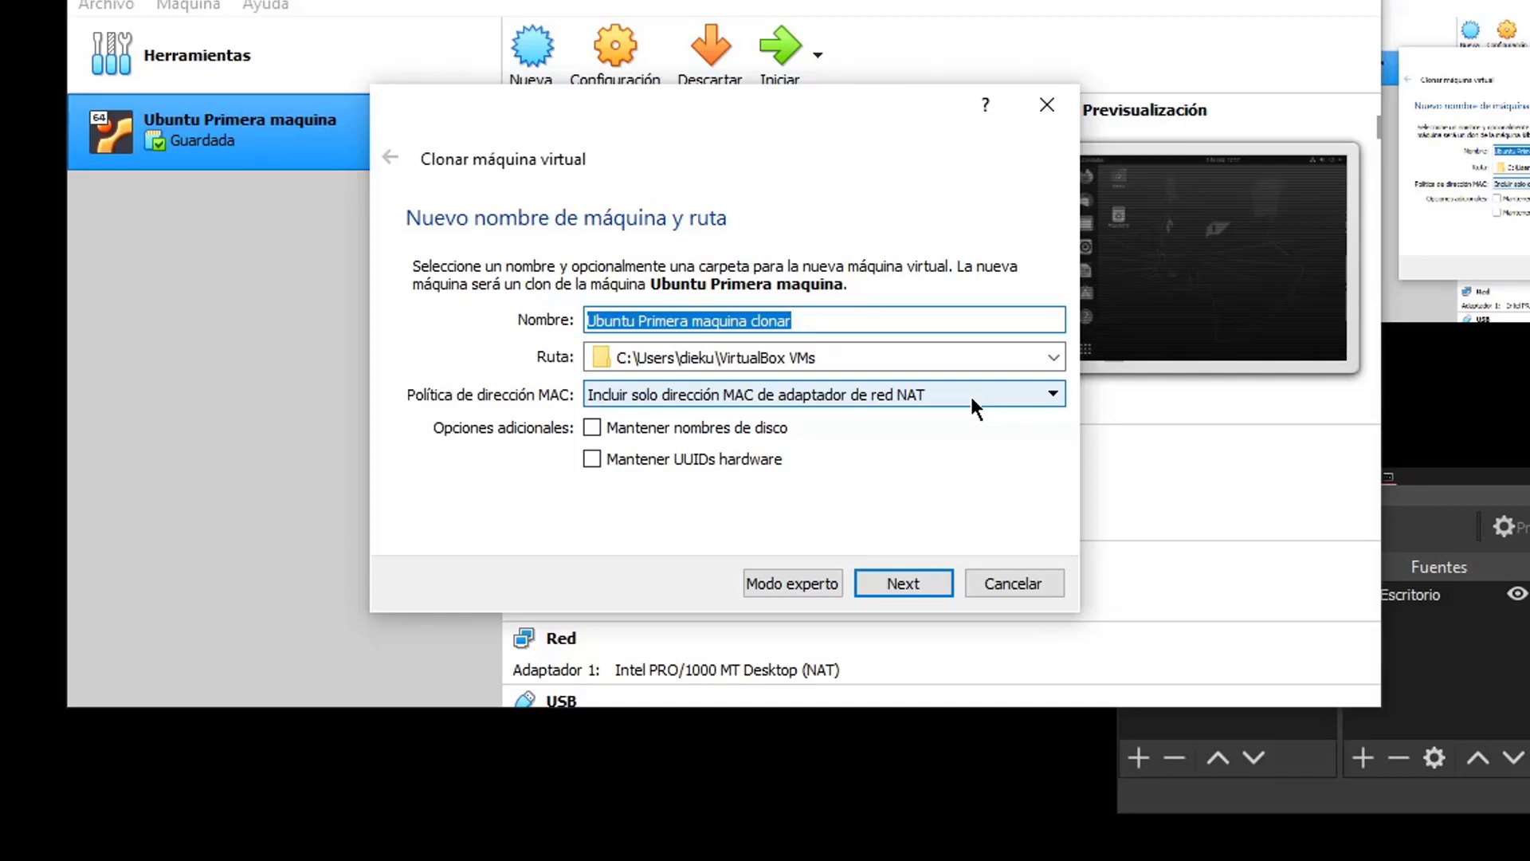
pyautogui.click(850, 325)
pyautogui.moveTo(850, 325); pyautogui.dragTo(690, 319)
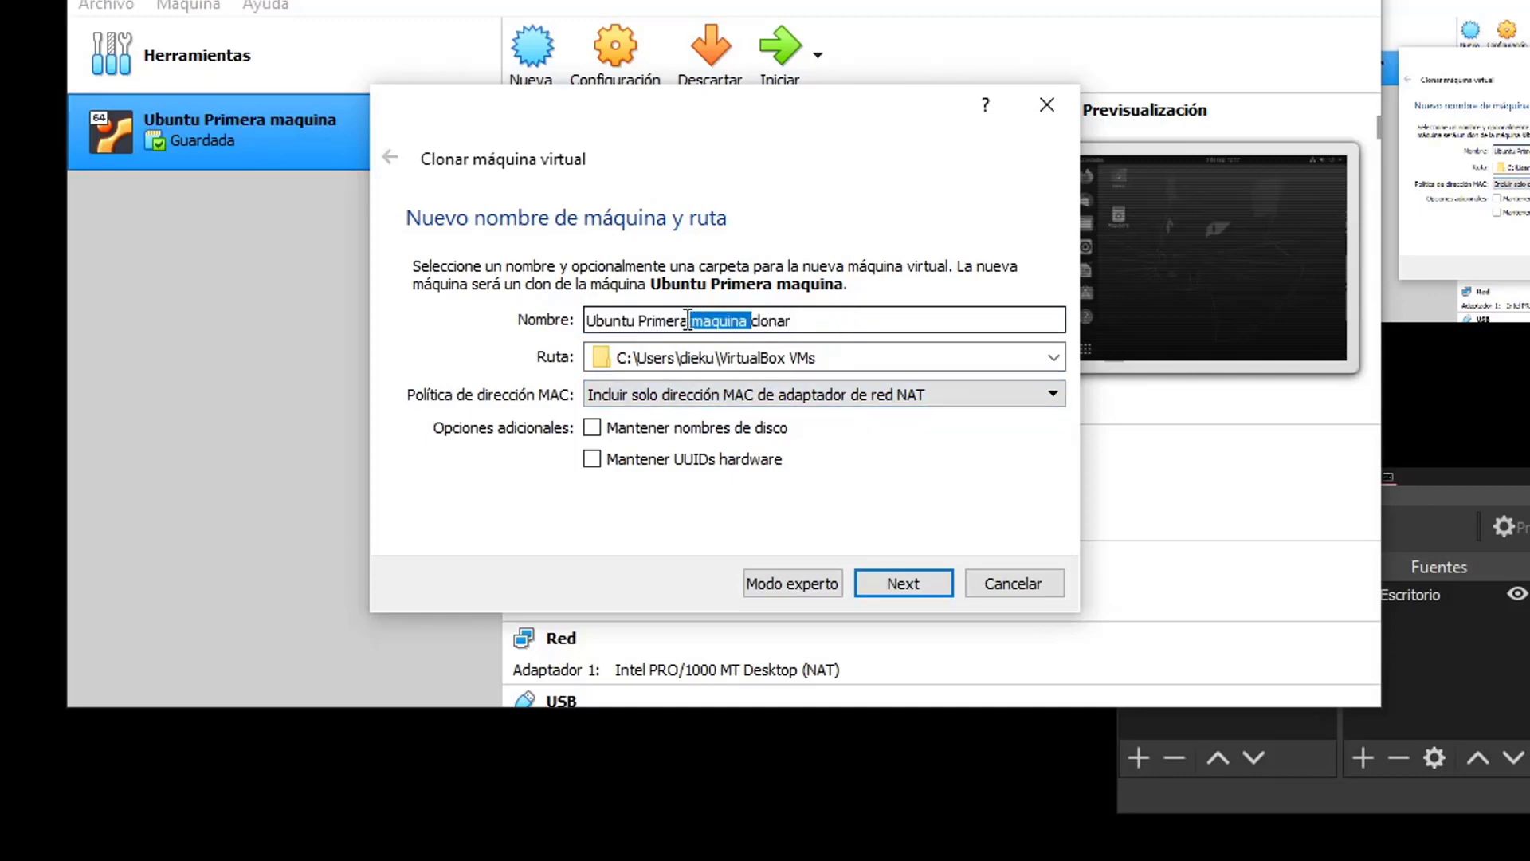
pyautogui.click(733, 320)
pyautogui.click(930, 315)
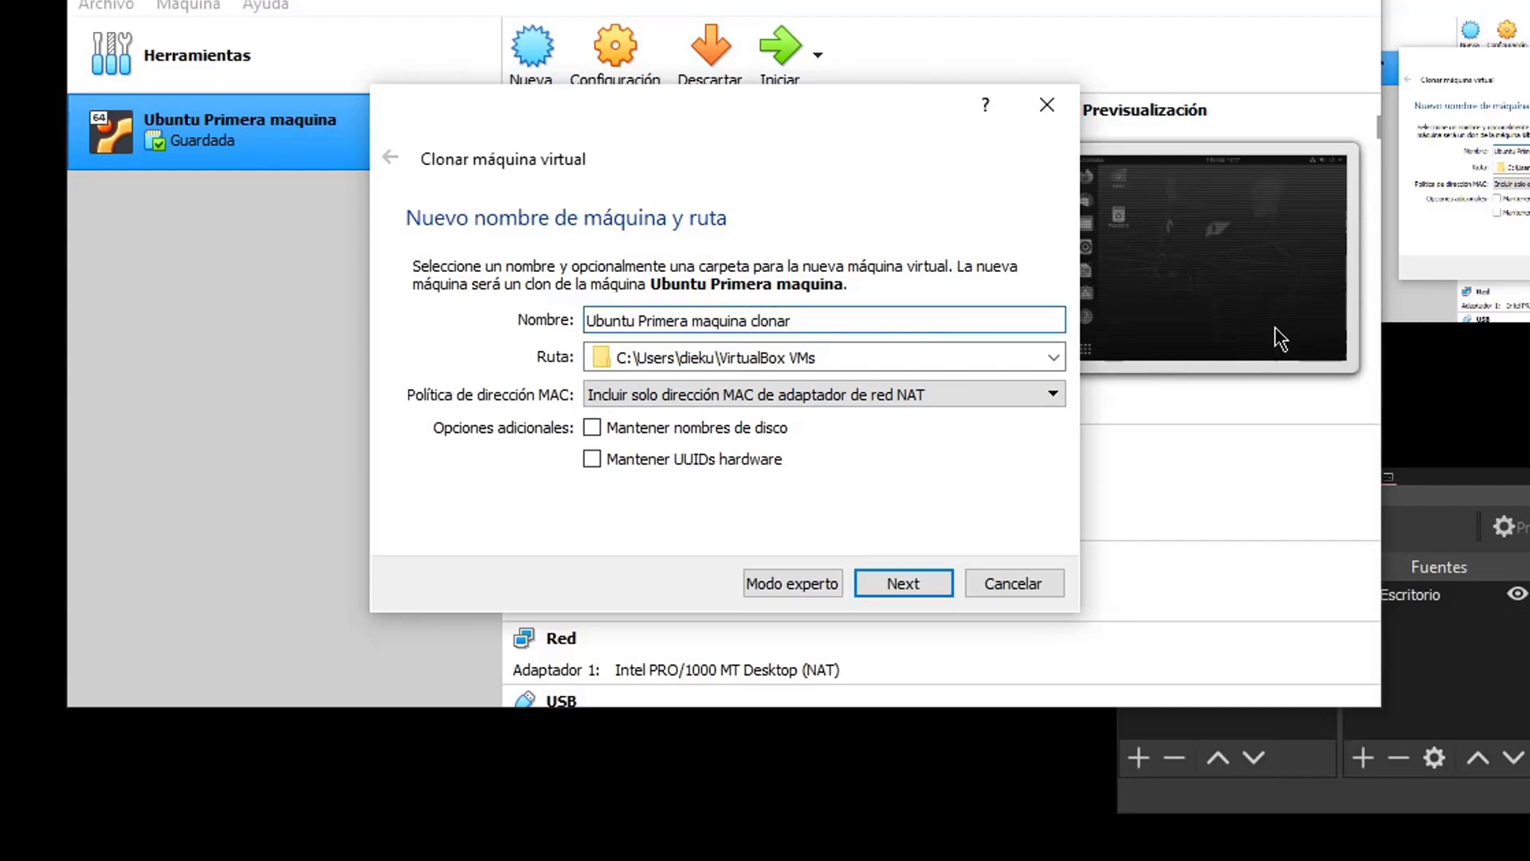
pyautogui.write('c')
pyautogui.press('BackSpace')
pyautogui.write('Instalacion Limpia')
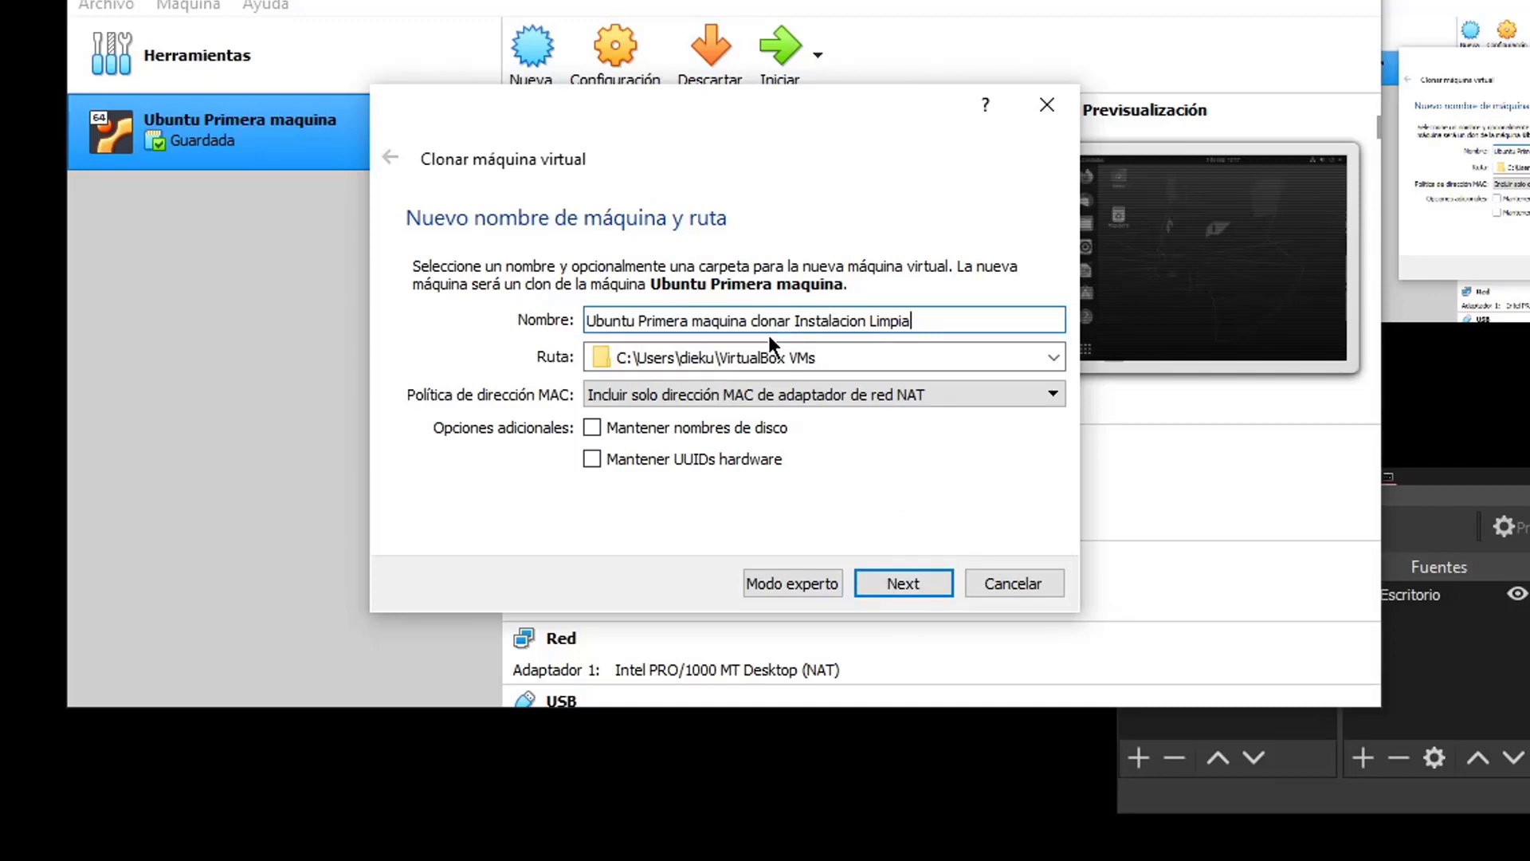
# Confirm the name 'Ubuntu Primera maquina clonar Instalacion Limpia' and continue to the clone type
pyautogui.moveTo(795, 319); pyautogui.dragTo(928, 310)
pyautogui.click(925, 316)
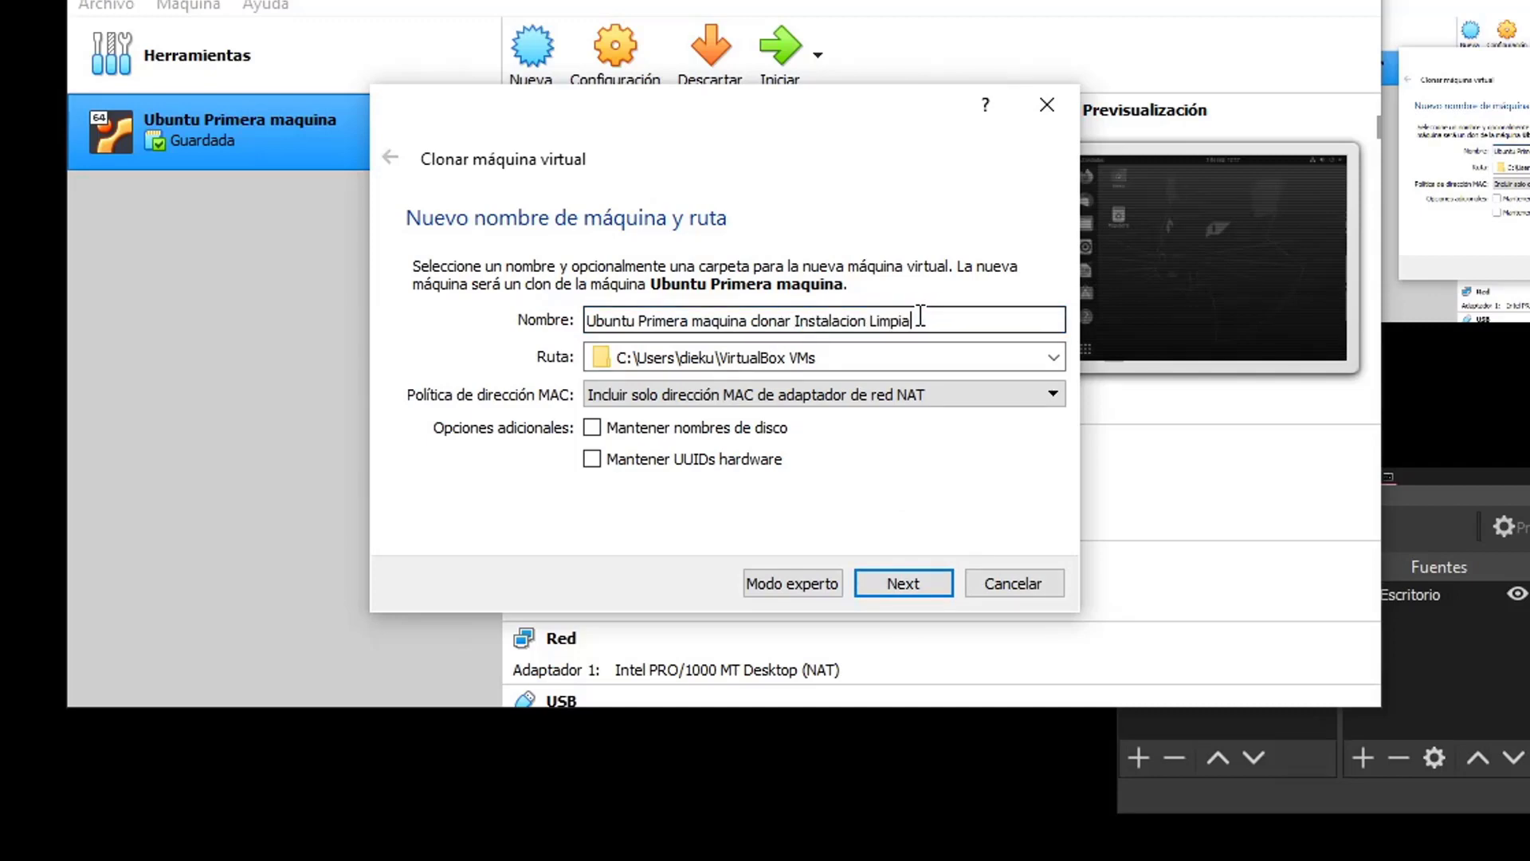
pyautogui.moveTo(913, 320); pyautogui.dragTo(543, 322)
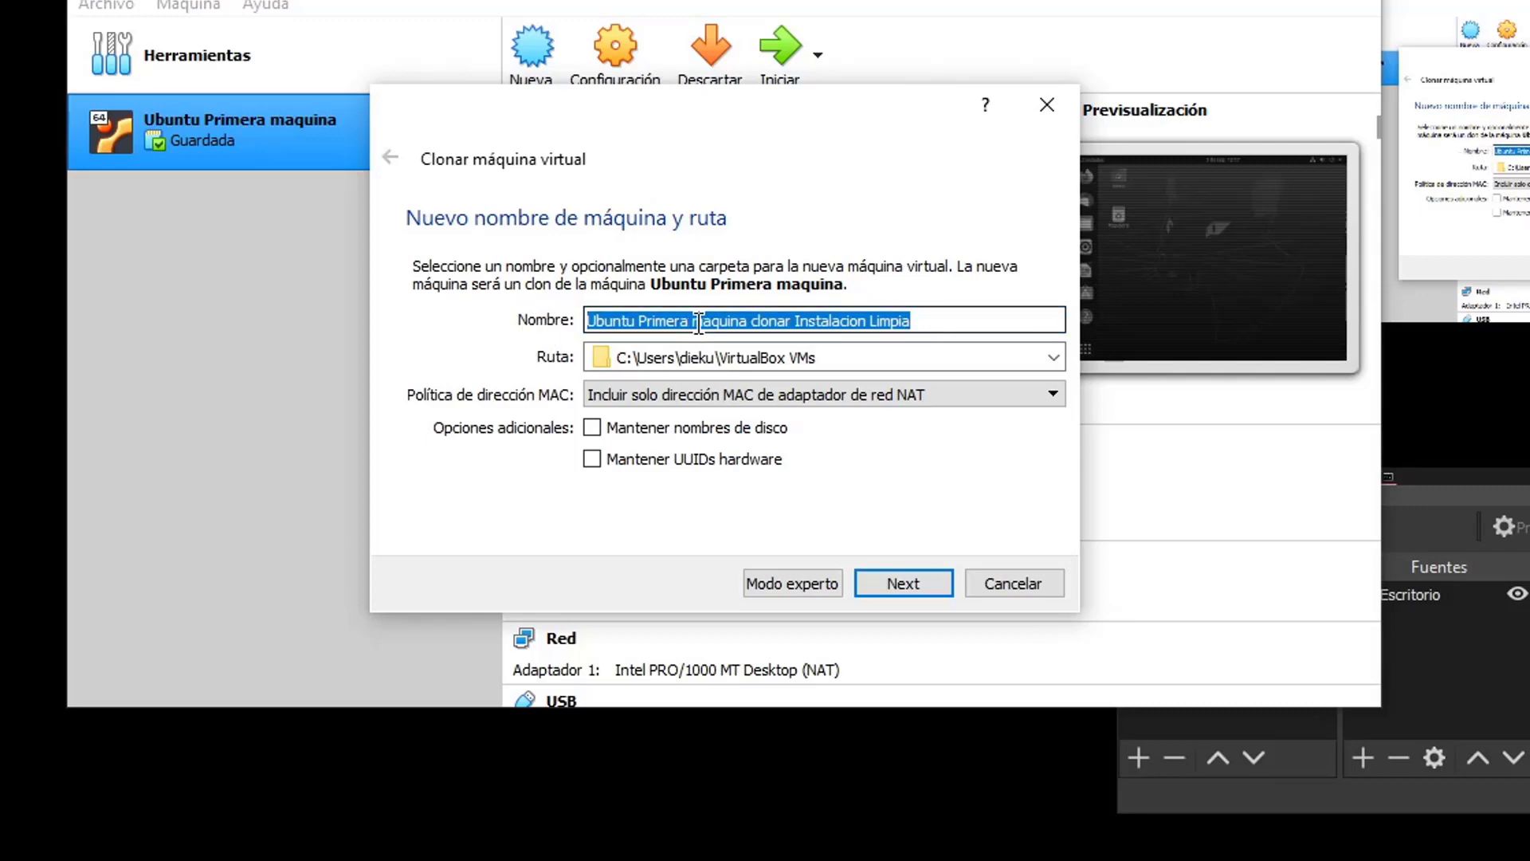
pyautogui.click(795, 320)
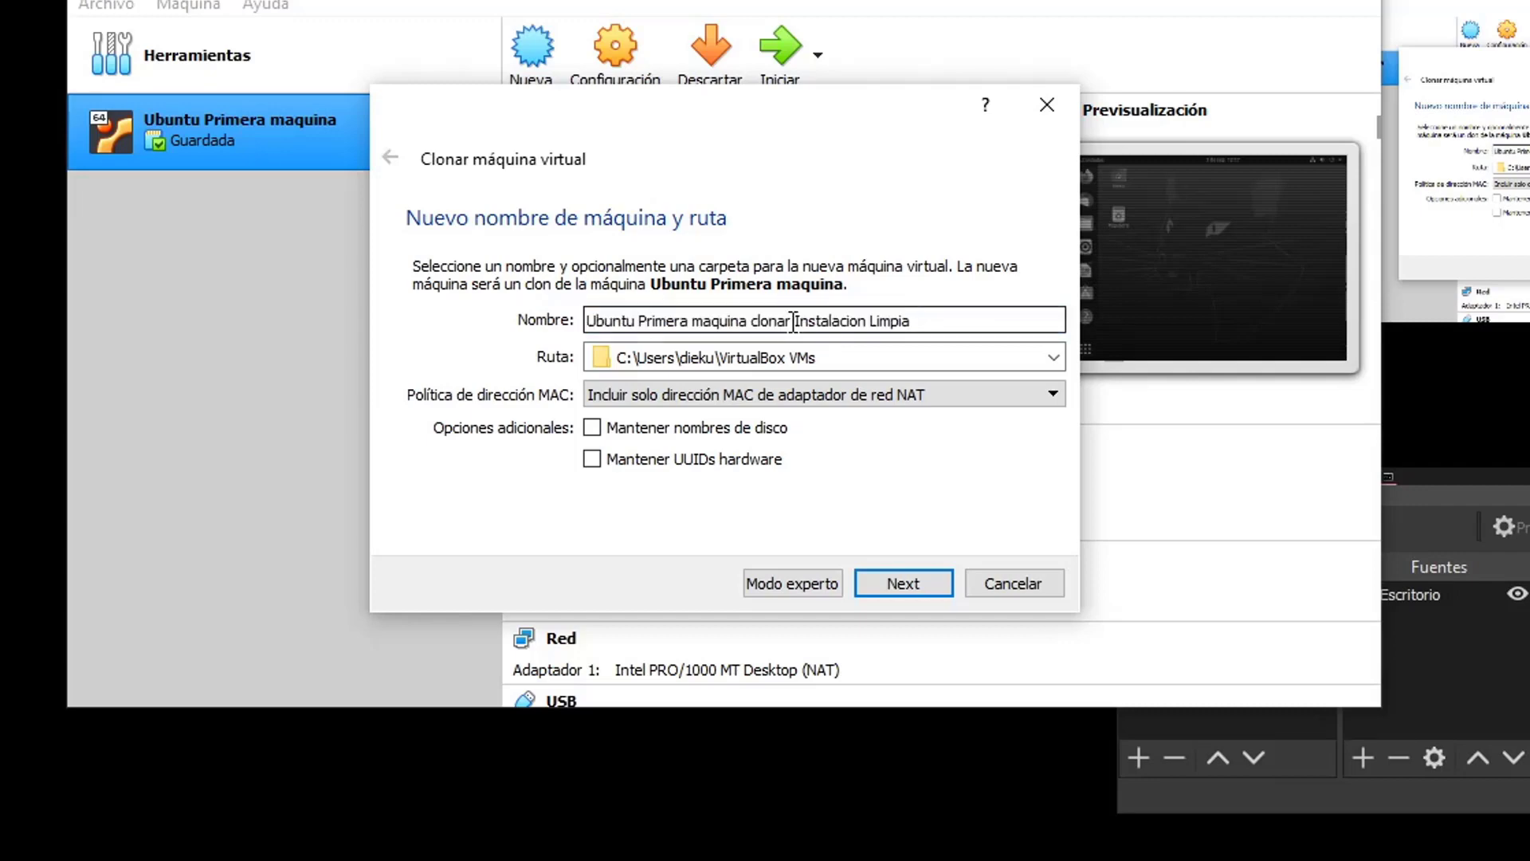
pyautogui.moveTo(793, 321); pyautogui.dragTo(922, 308)
pyautogui.click(944, 310)
pyautogui.click(877, 581)
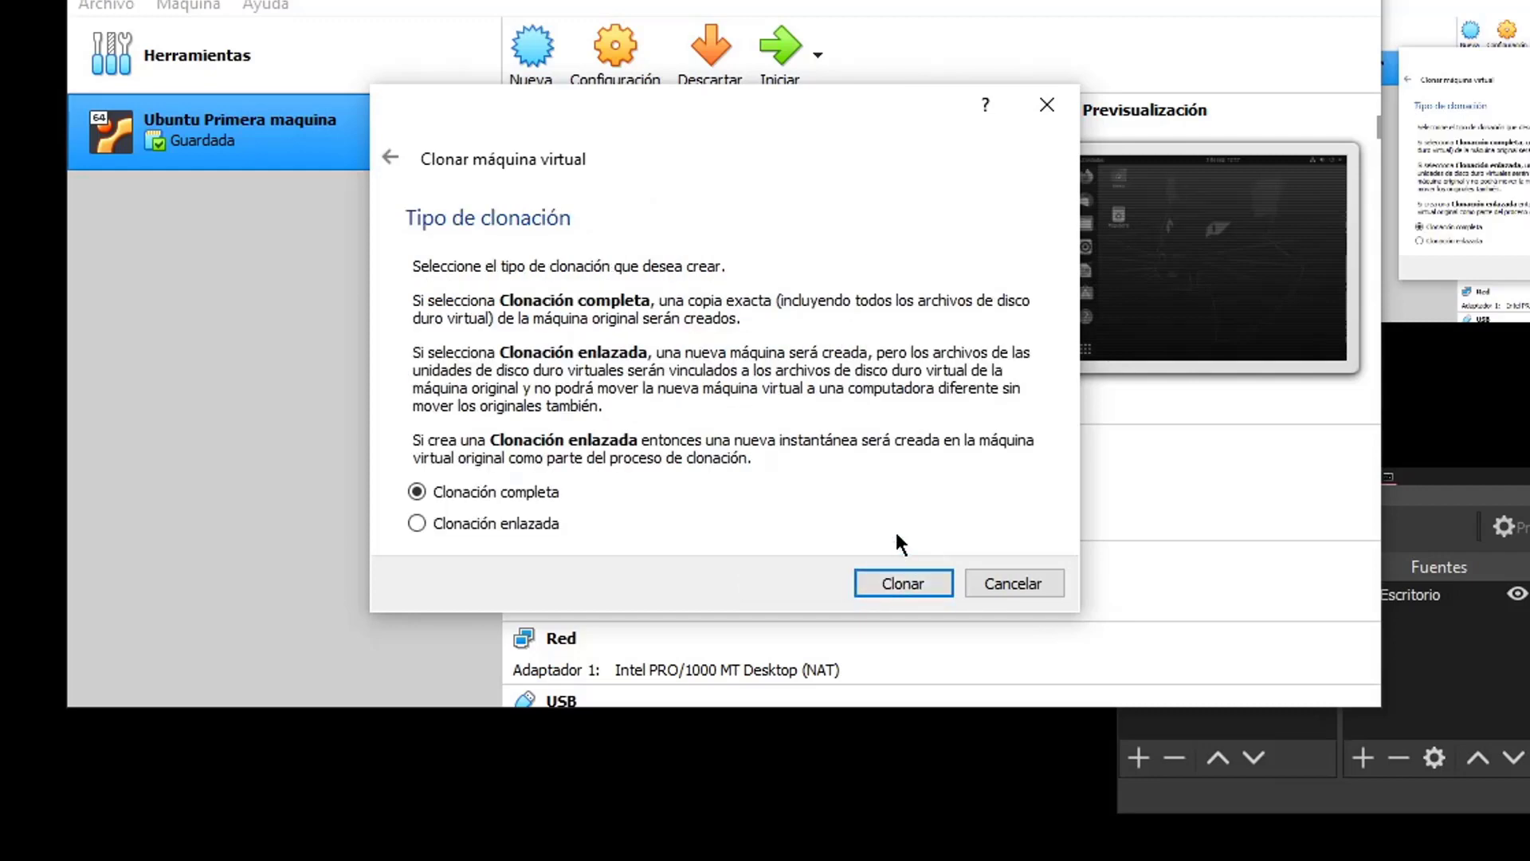
# Create a Clonación completa copy with its own 20,00 GB disk
pyautogui.click(920, 587)
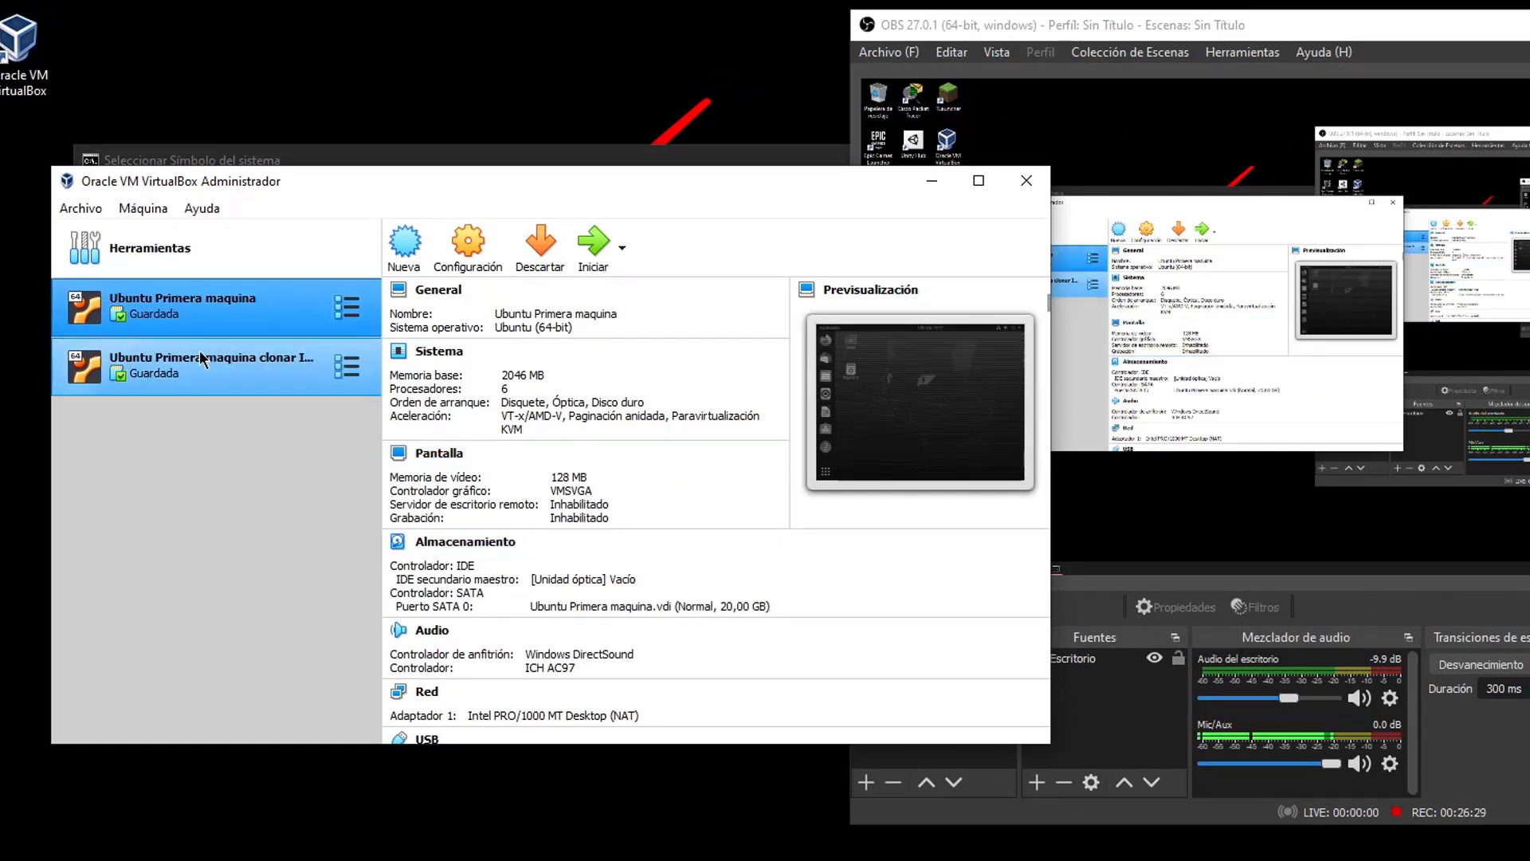
# Start the Instalacion Limpia clone and open Terminal in it via a 'ter' search
pyautogui.click(209, 323)
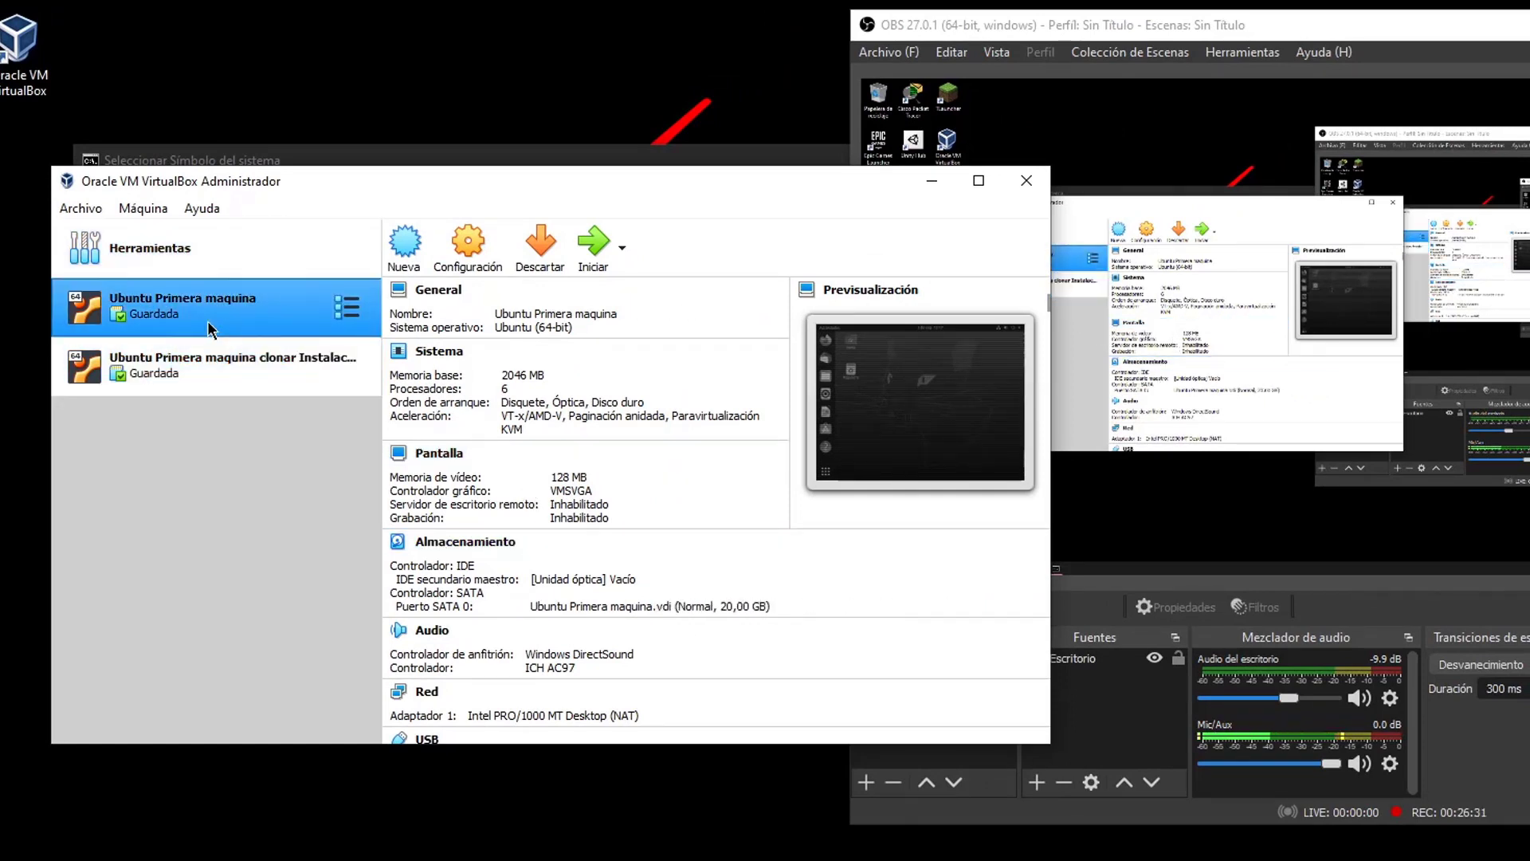
pyautogui.click(215, 367)
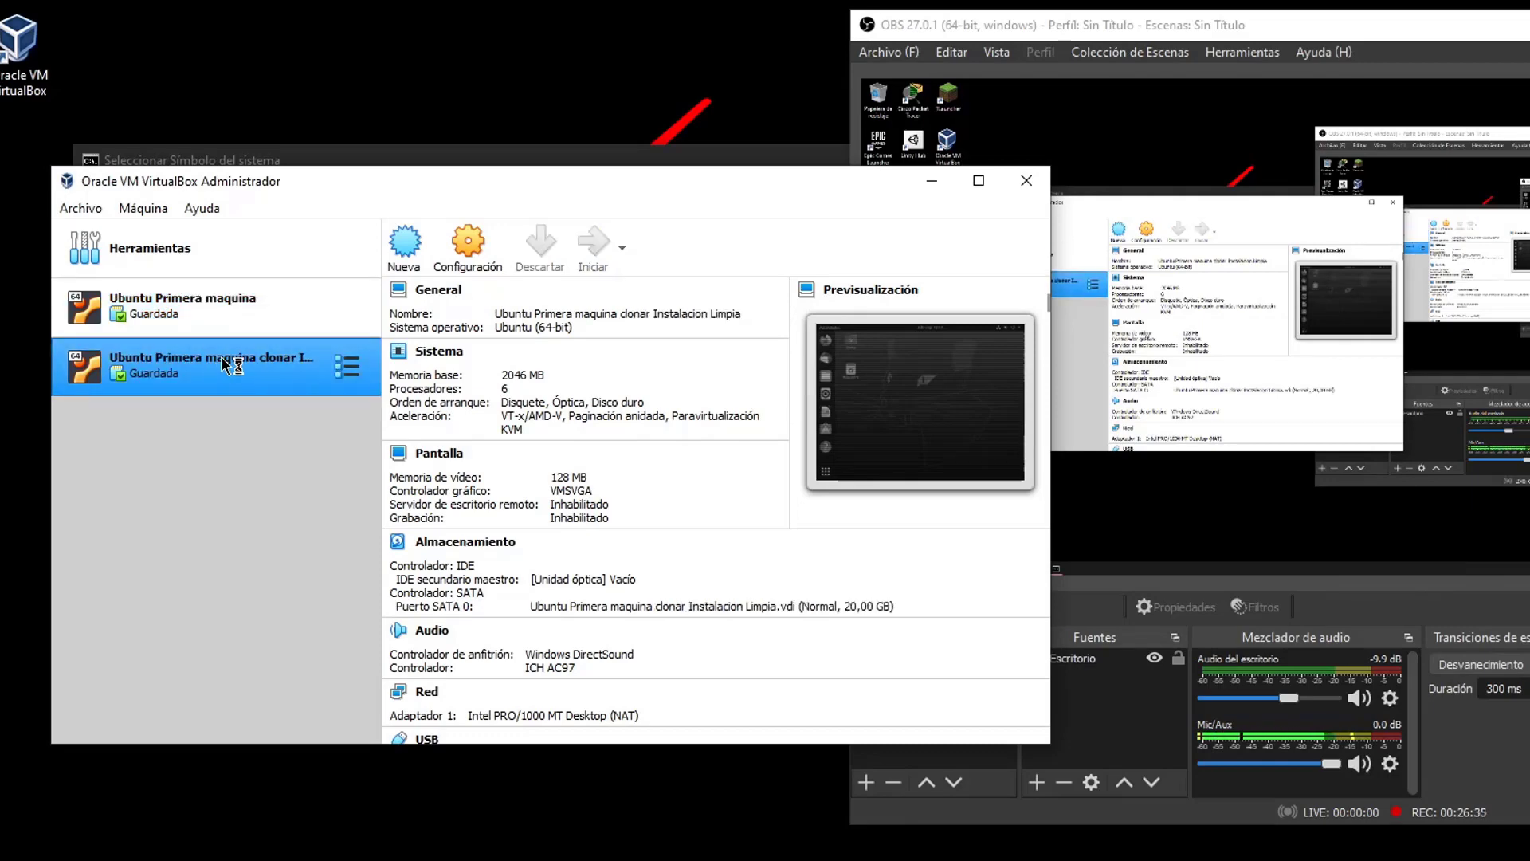
pyautogui.doubleClick(120, 373)
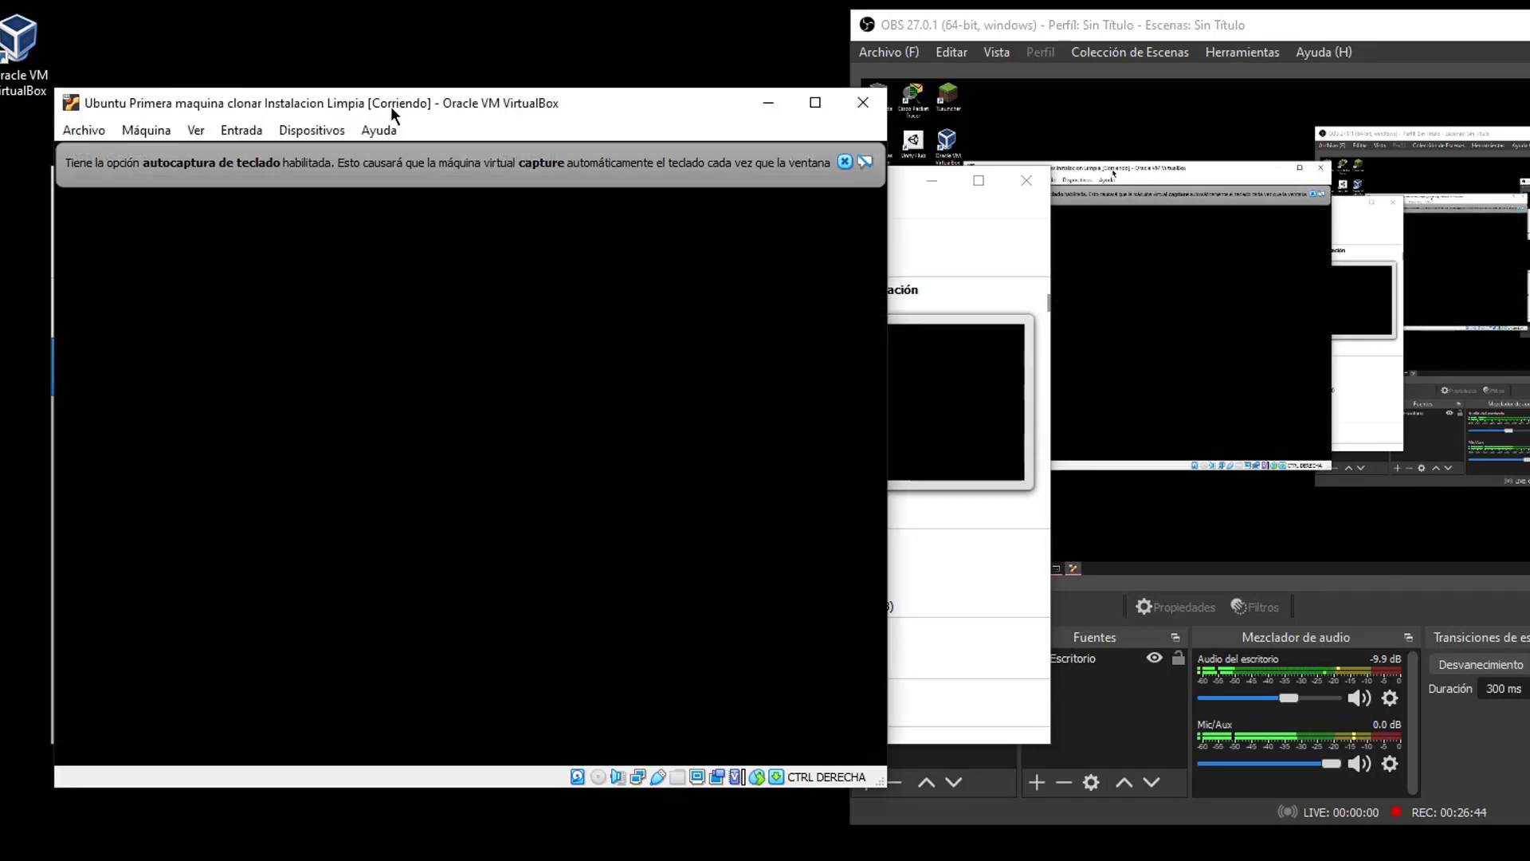
pyautogui.moveTo(392, 115); pyautogui.dragTo(1117, 113)
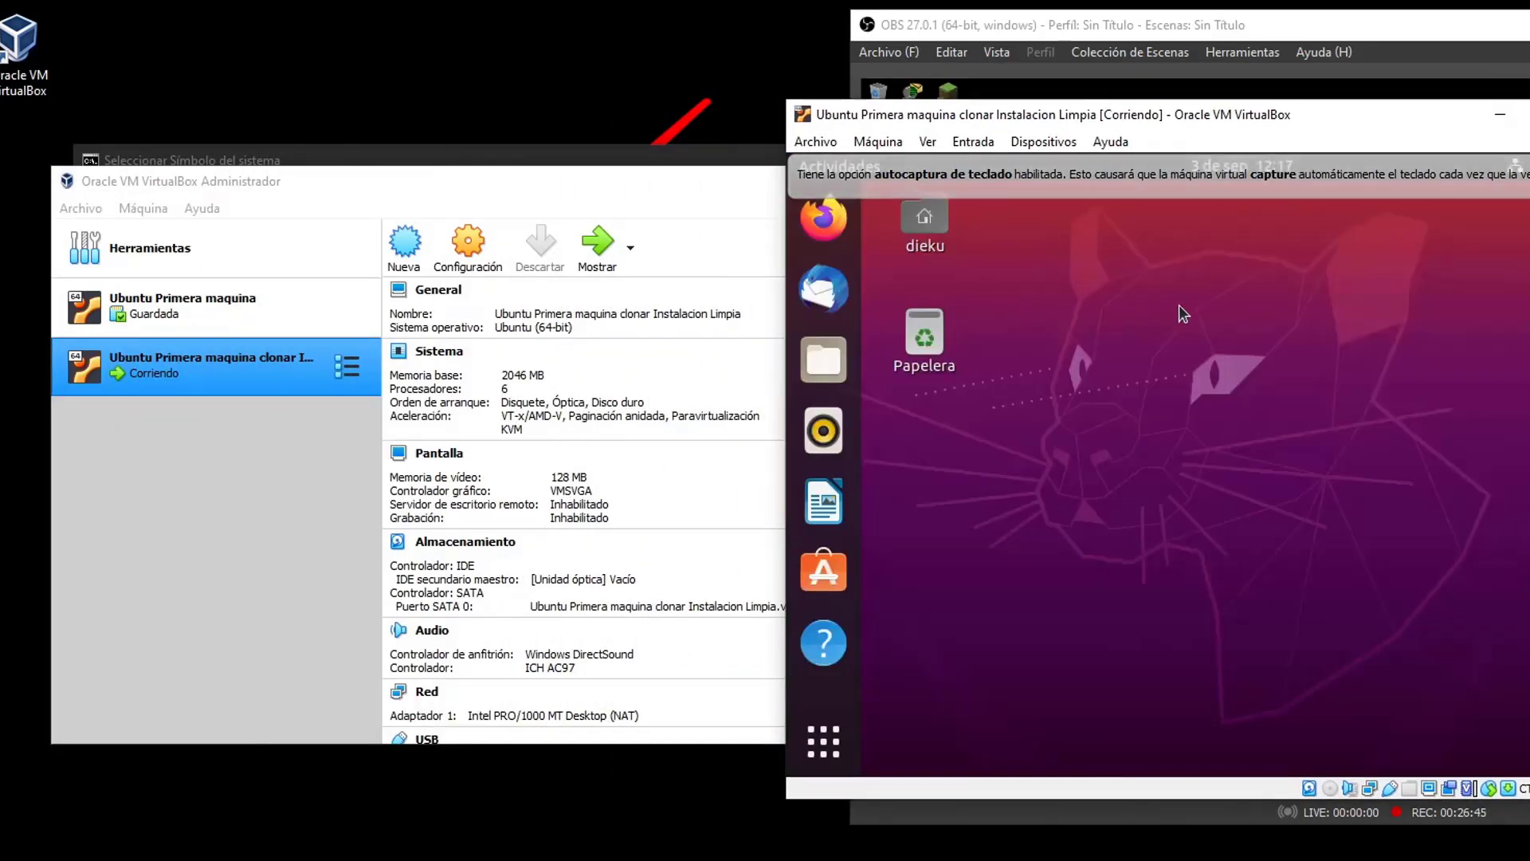
pyautogui.click(823, 741)
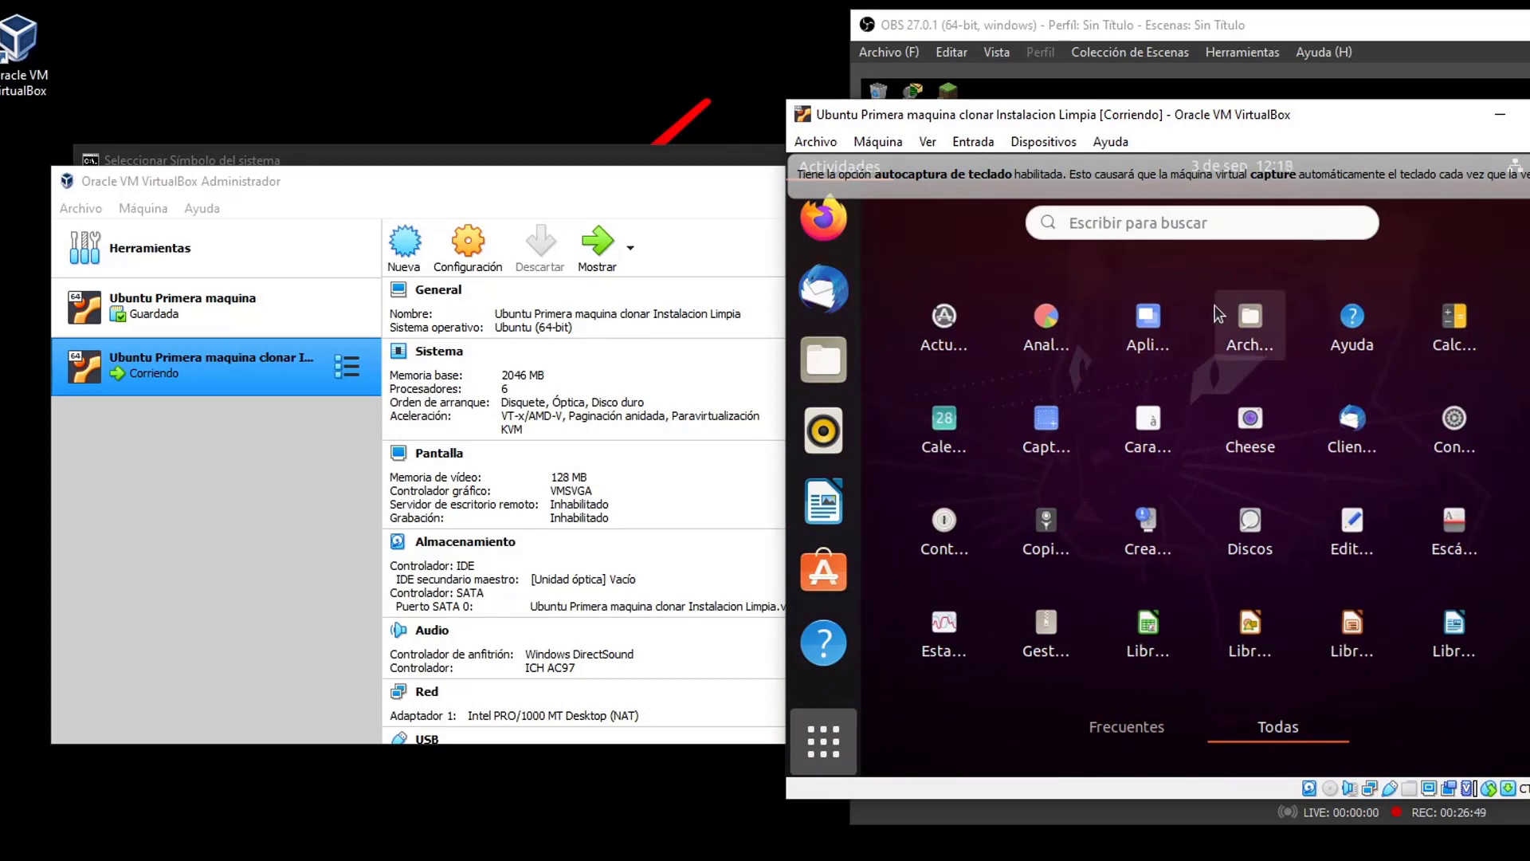
pyautogui.write('ter')
pyautogui.click(1173, 360)
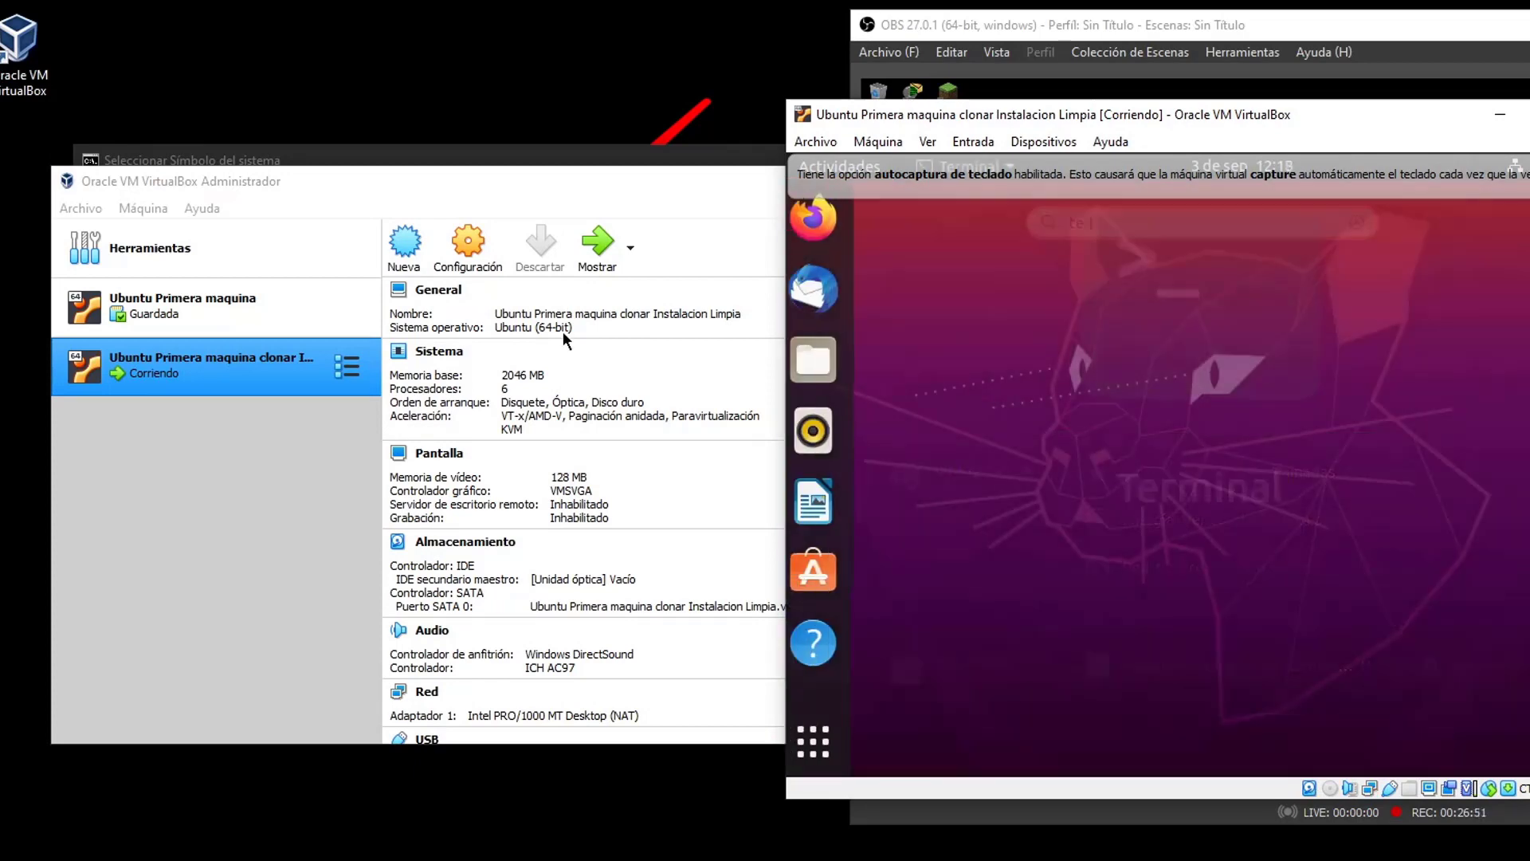
# Start the original Ubuntu machine too, keeping the clone window in front
pyautogui.click(194, 321)
pyautogui.click(589, 250)
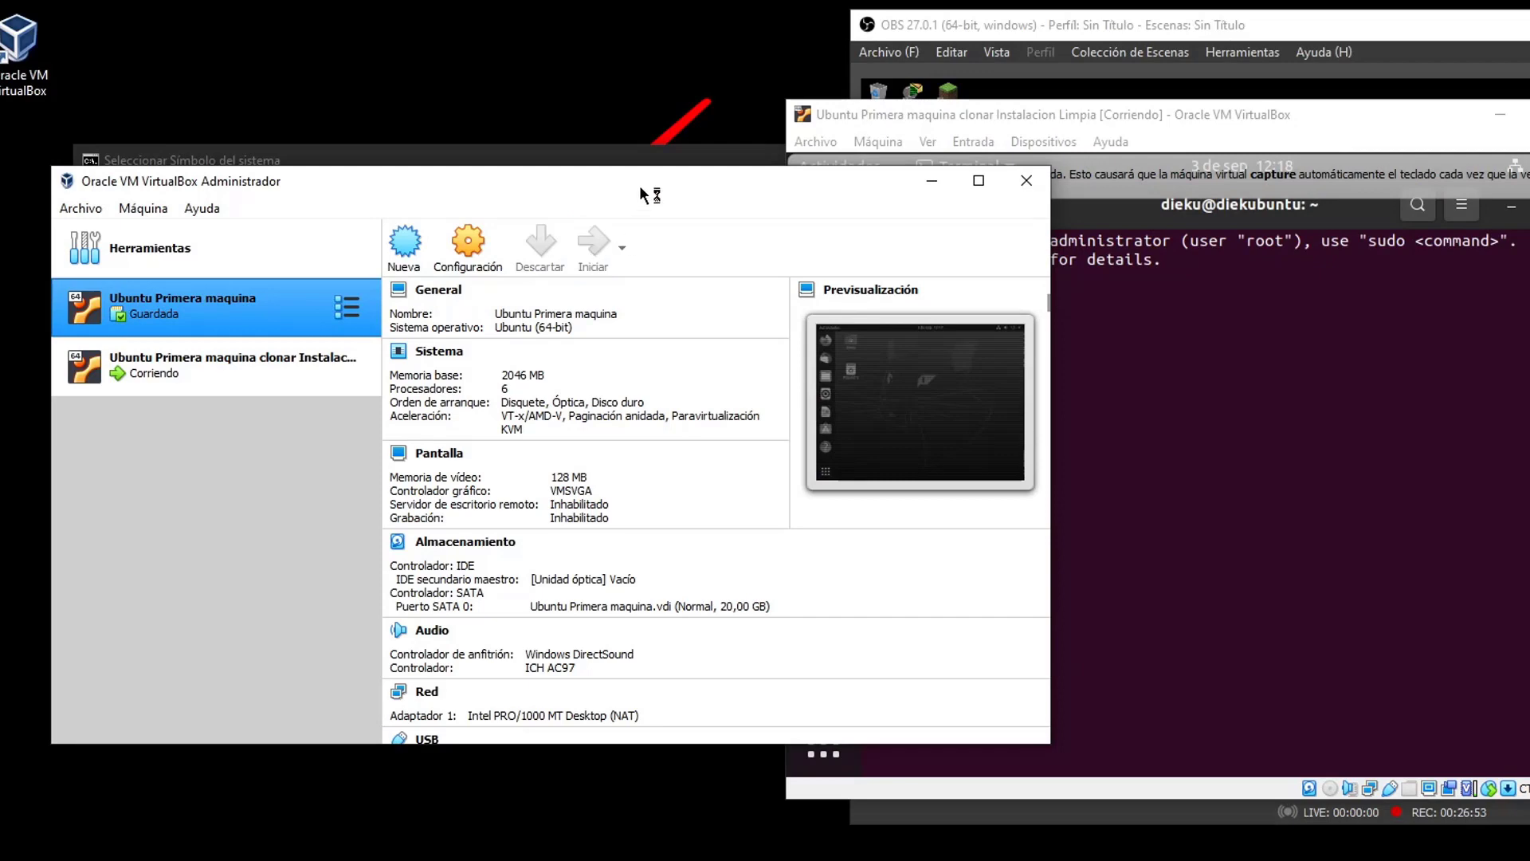
pyautogui.moveTo(639, 185); pyautogui.dragTo(396, 193)
pyautogui.click(1122, 369)
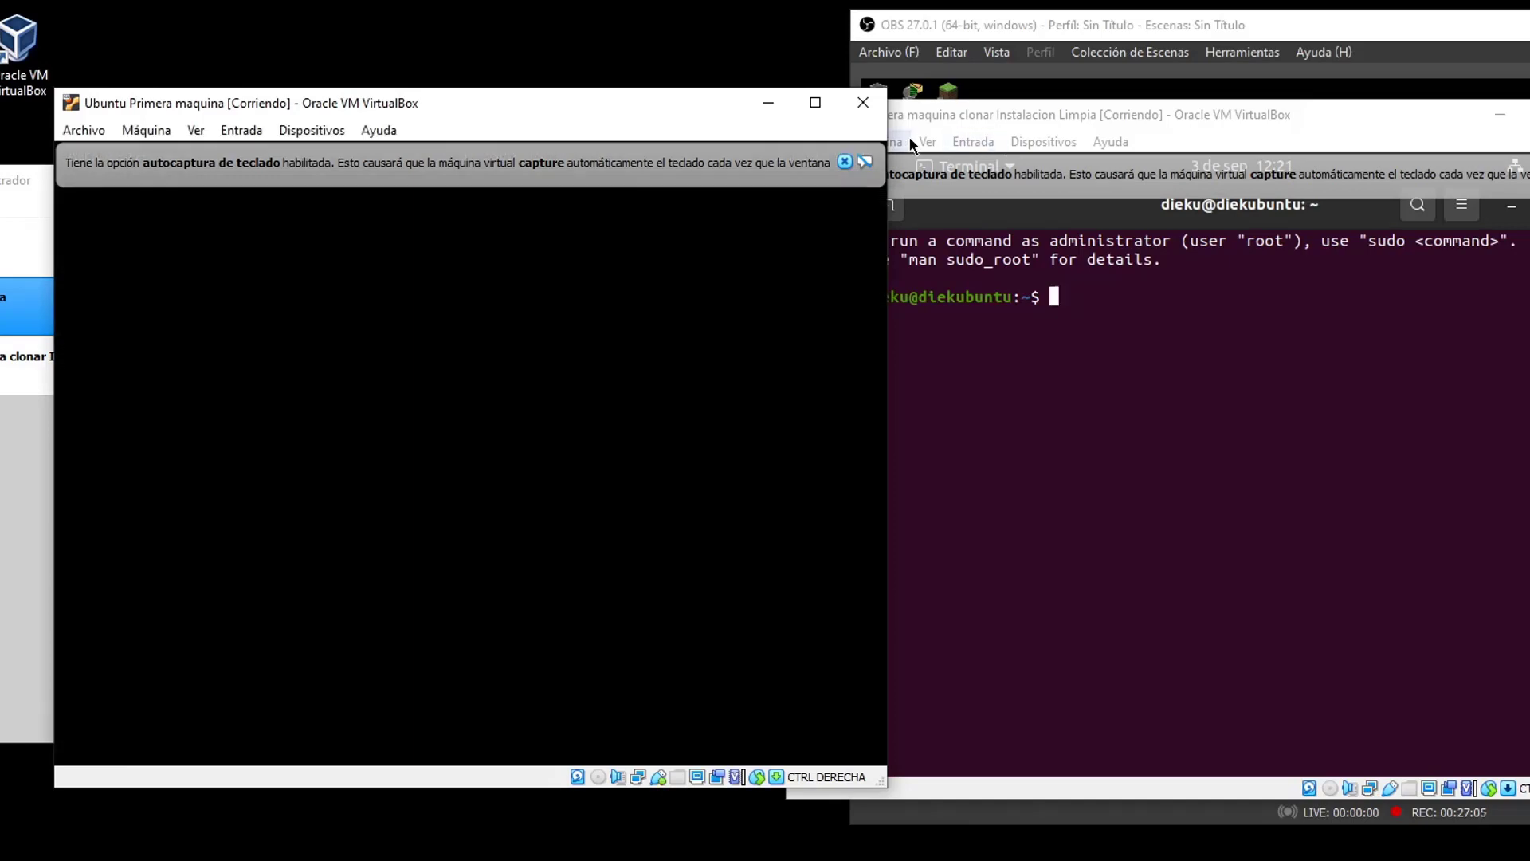
# Dismiss the notice and reposition and enlarge the original machine's window on the left
pyautogui.click(844, 162)
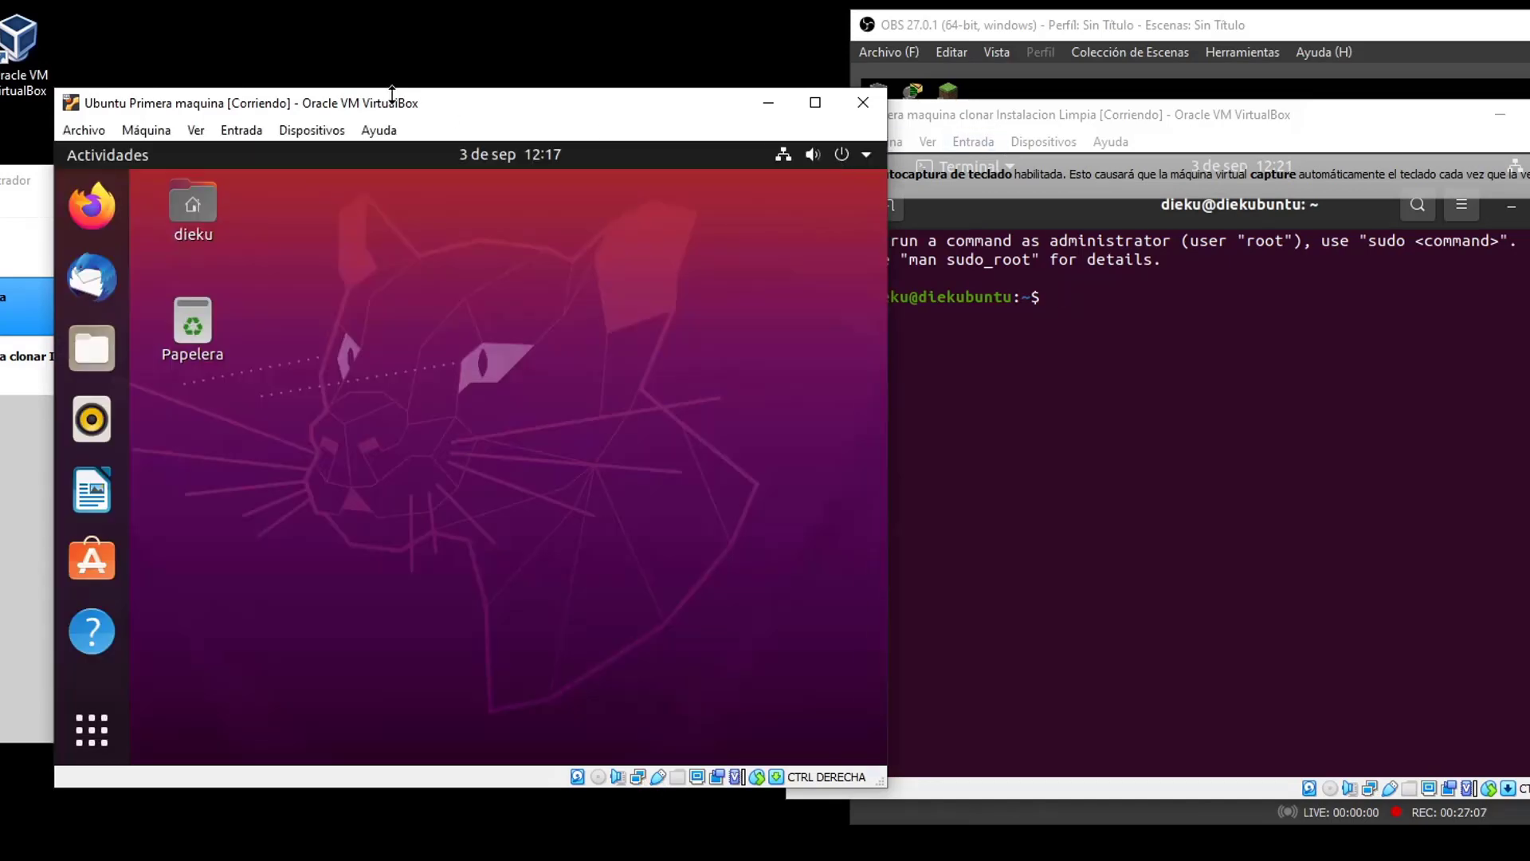
pyautogui.moveTo(383, 104); pyautogui.dragTo(279, 119)
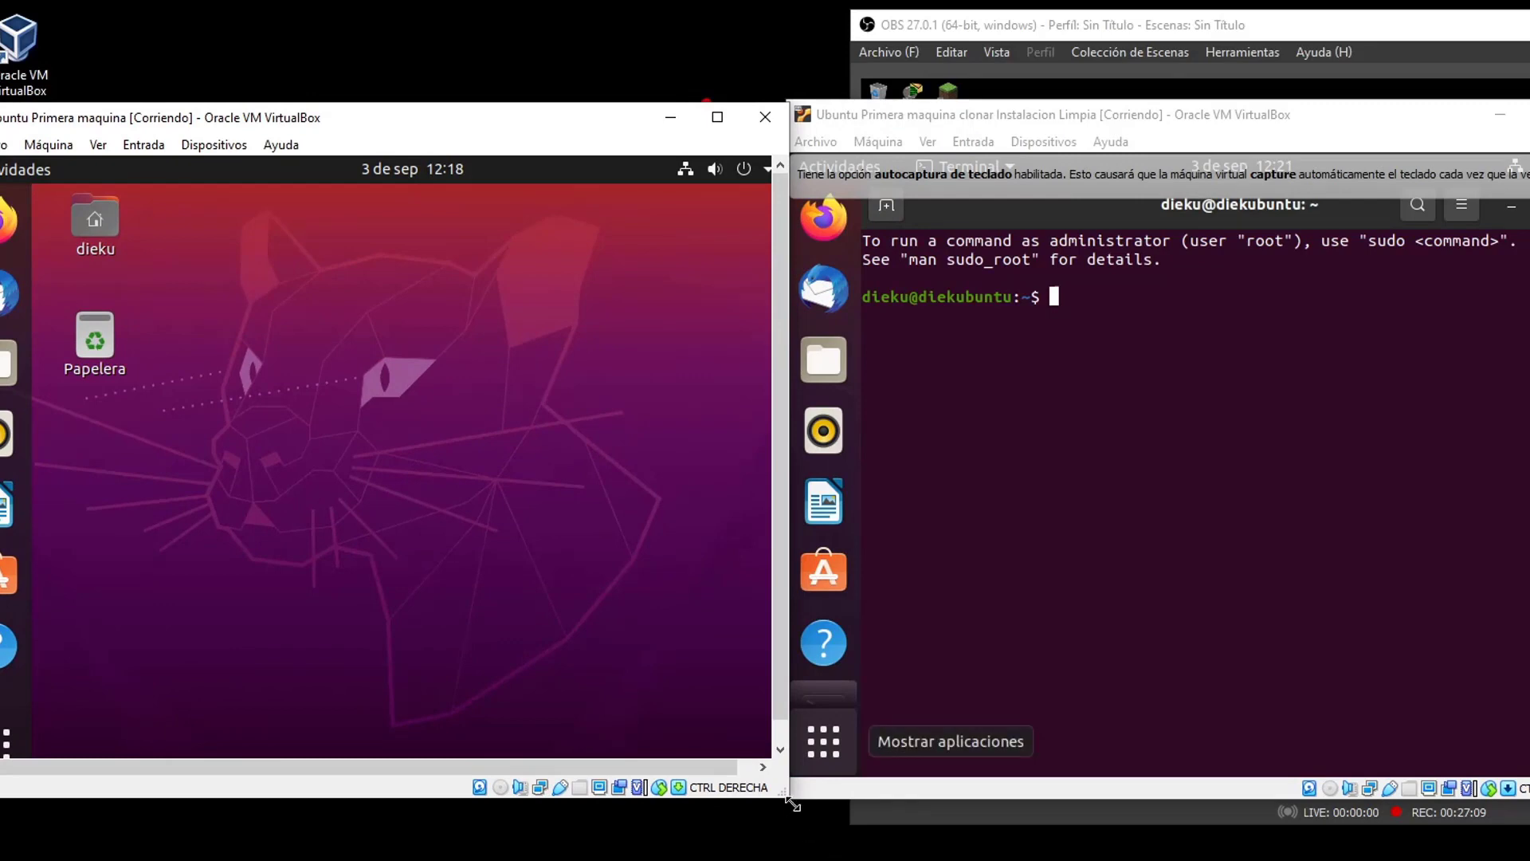
pyautogui.moveTo(789, 798); pyautogui.dragTo(806, 825)
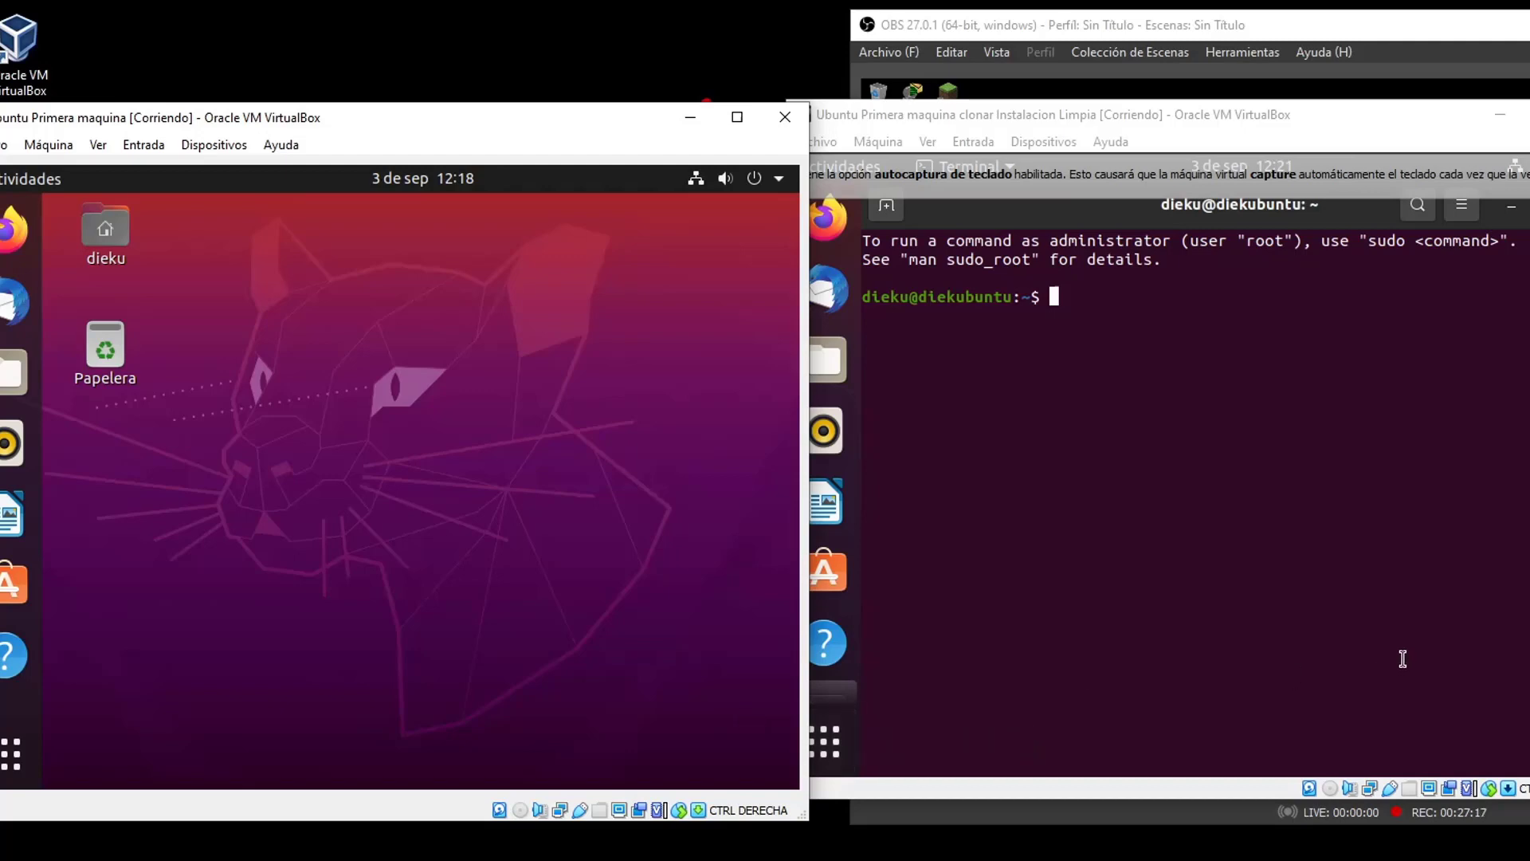
# Enlarge the clone window beside it and run echo "CHAU" in its terminal
pyautogui.click(1285, 114)
pyautogui.moveTo(1288, 111); pyautogui.dragTo(1318, 108)
pyautogui.moveTo(1529, 799); pyautogui.dragTo(1529, 825)
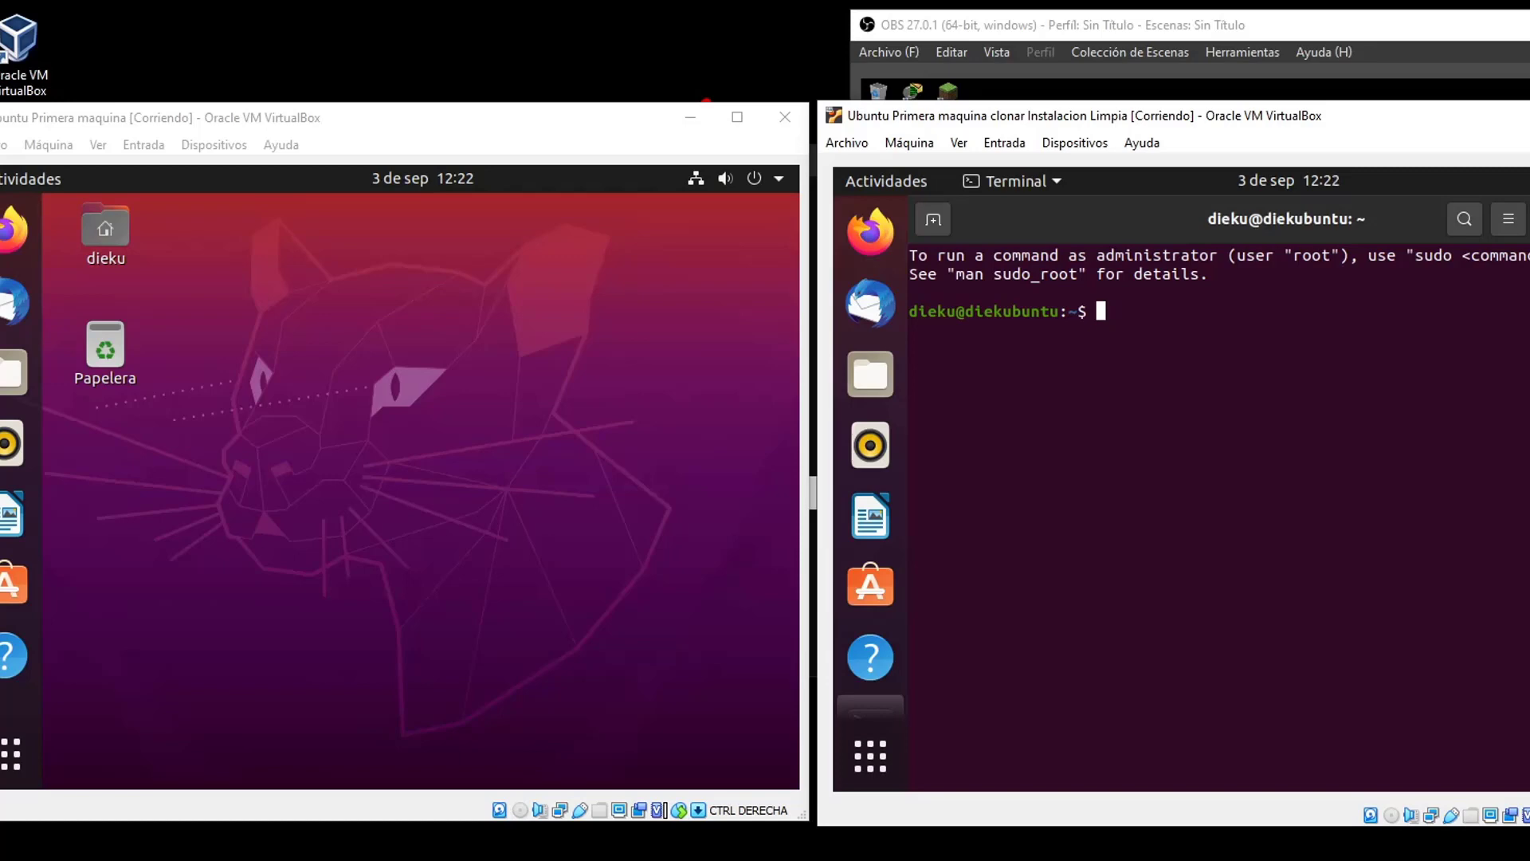
pyautogui.write('echo "CHAU"')
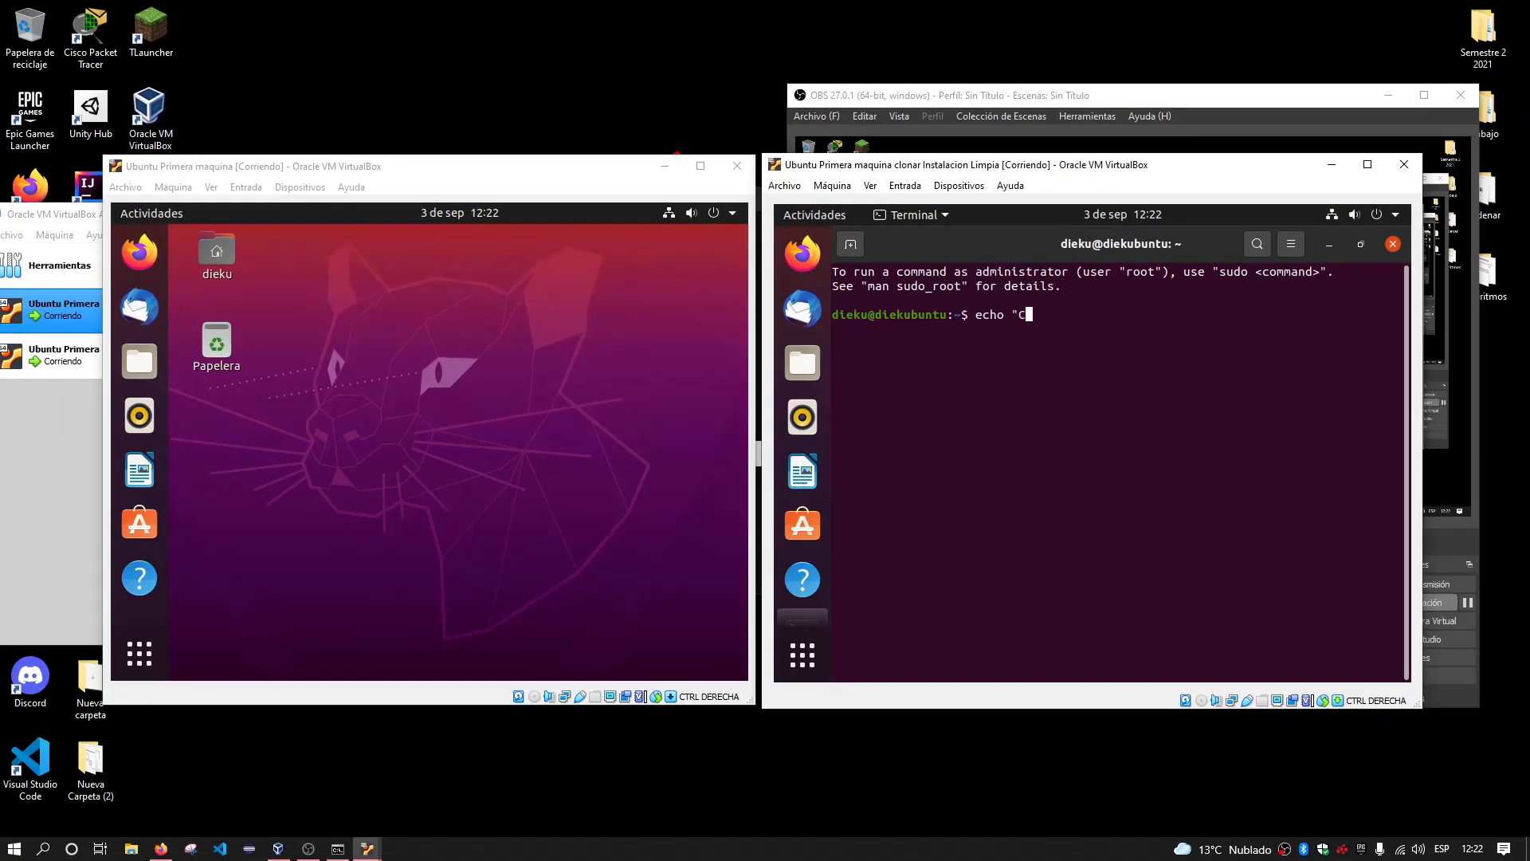
pyautogui.press('Return')
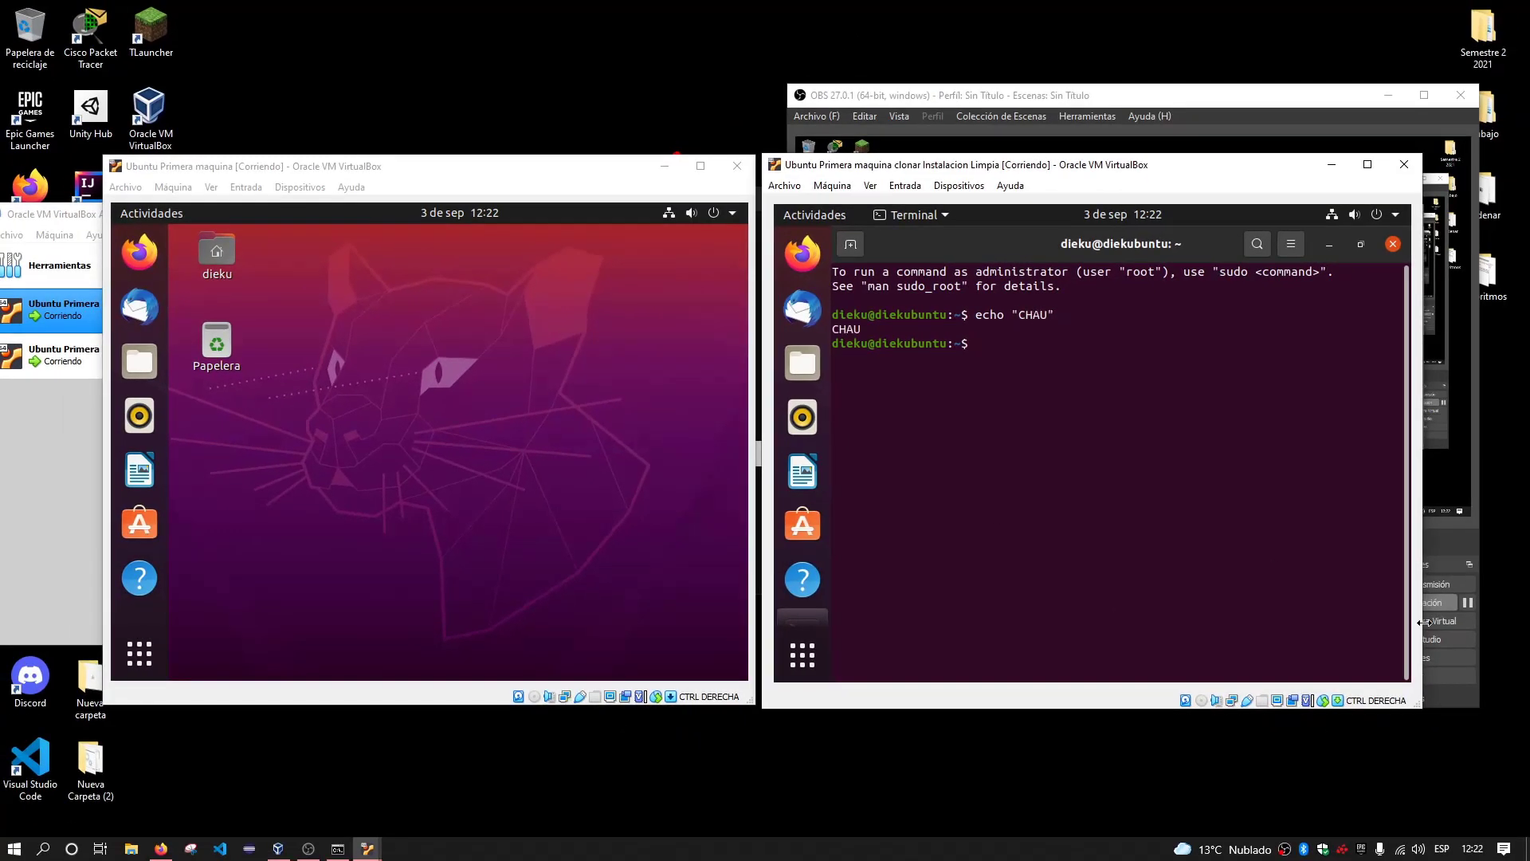